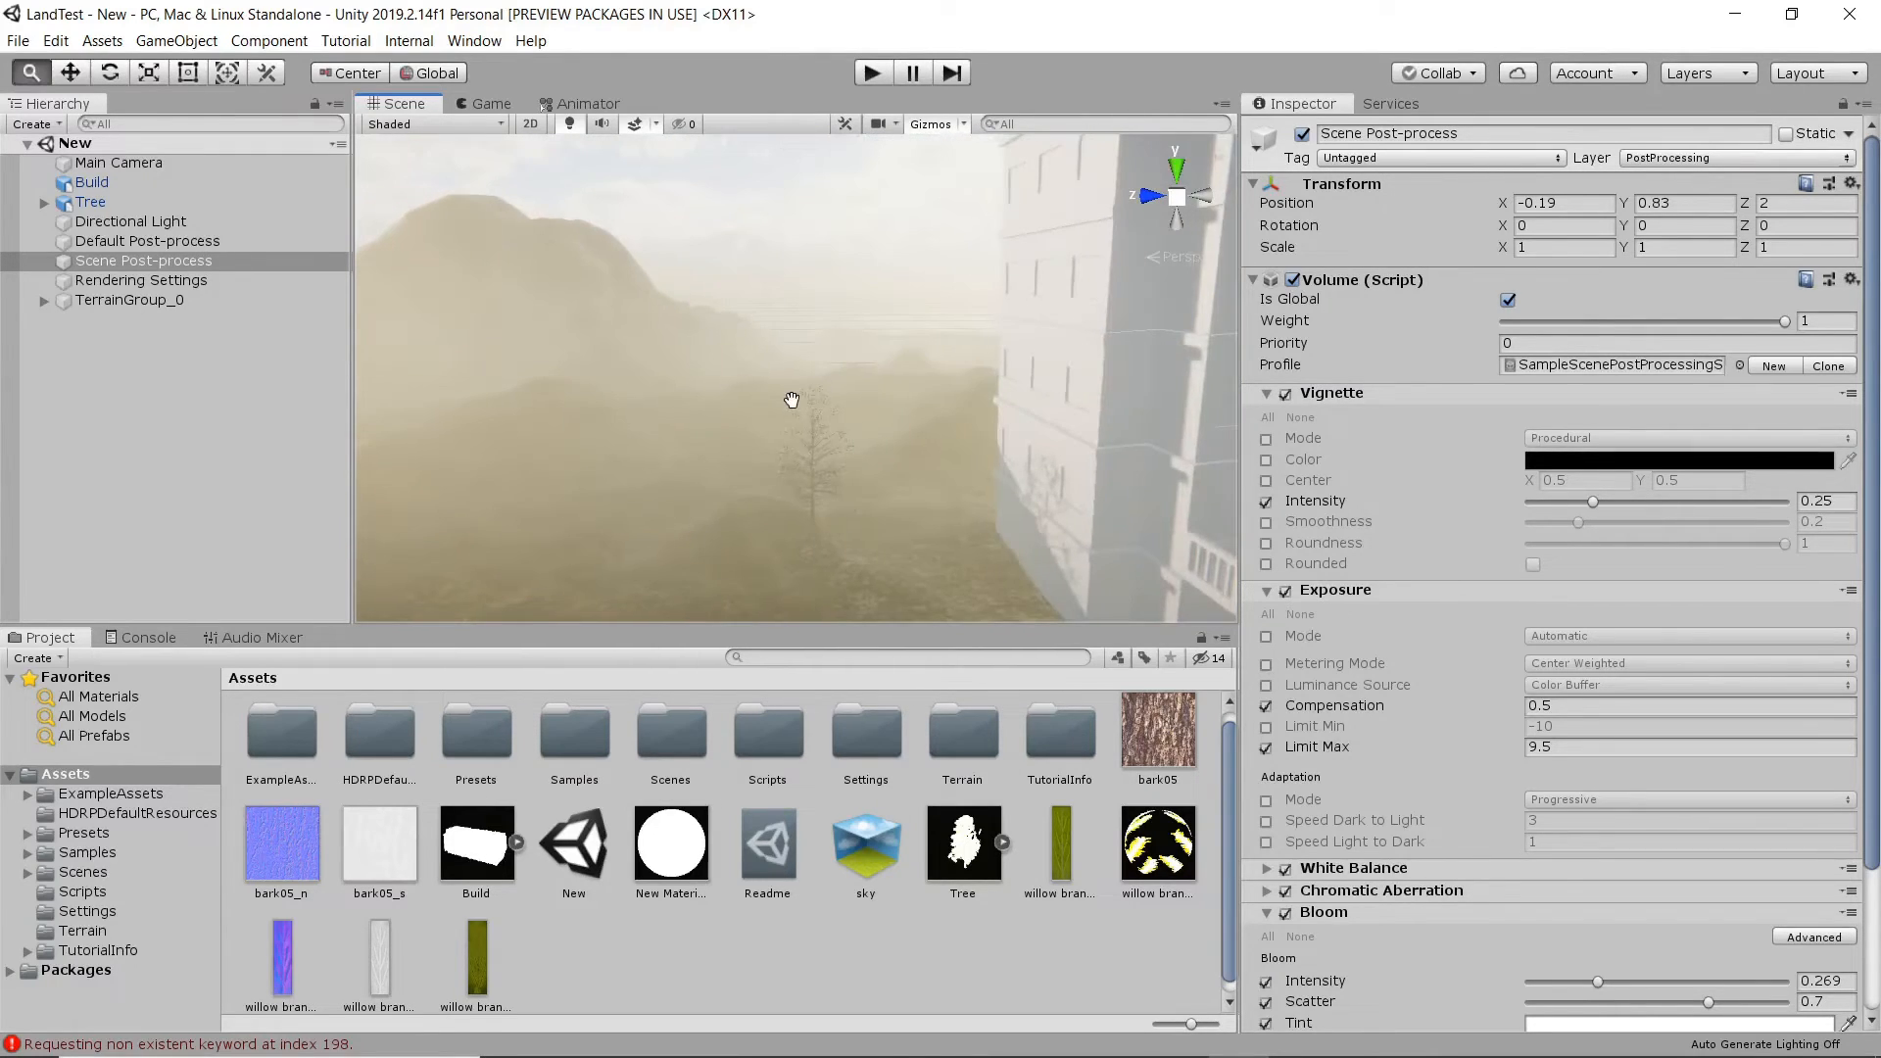
- Examine the tree and the untextured building in the foggy terrain scene from several angles
scroll(775, 441, up, 8)
mouse_move(837, 439)
middle_down()
mouse_move(853, 389)
mouse_move(849, 407)
middle_up()
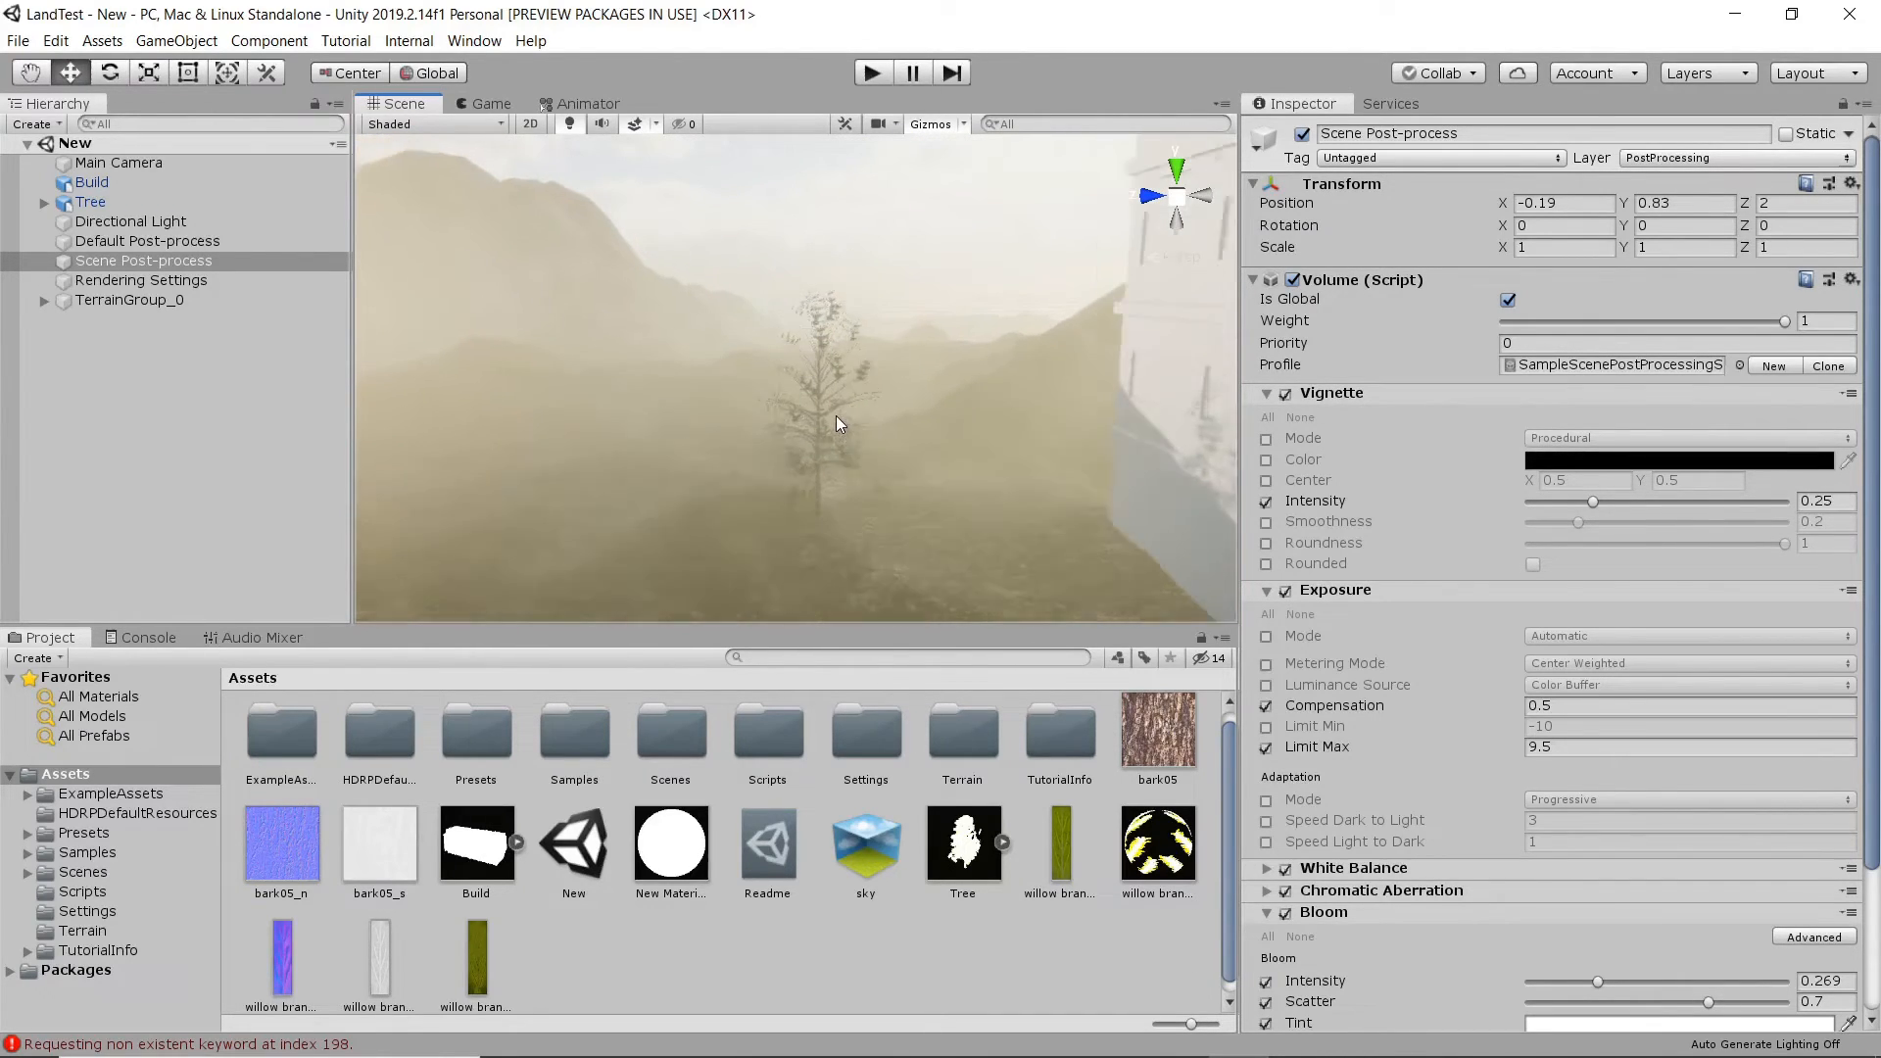
scroll(837, 416, up, 2)
alt+drag(833, 413, 965, 373)
middle_drag(965, 374, 836, 429)
middle_drag(995, 279, 975, 475)
alt+drag(1056, 432, 806, 378)
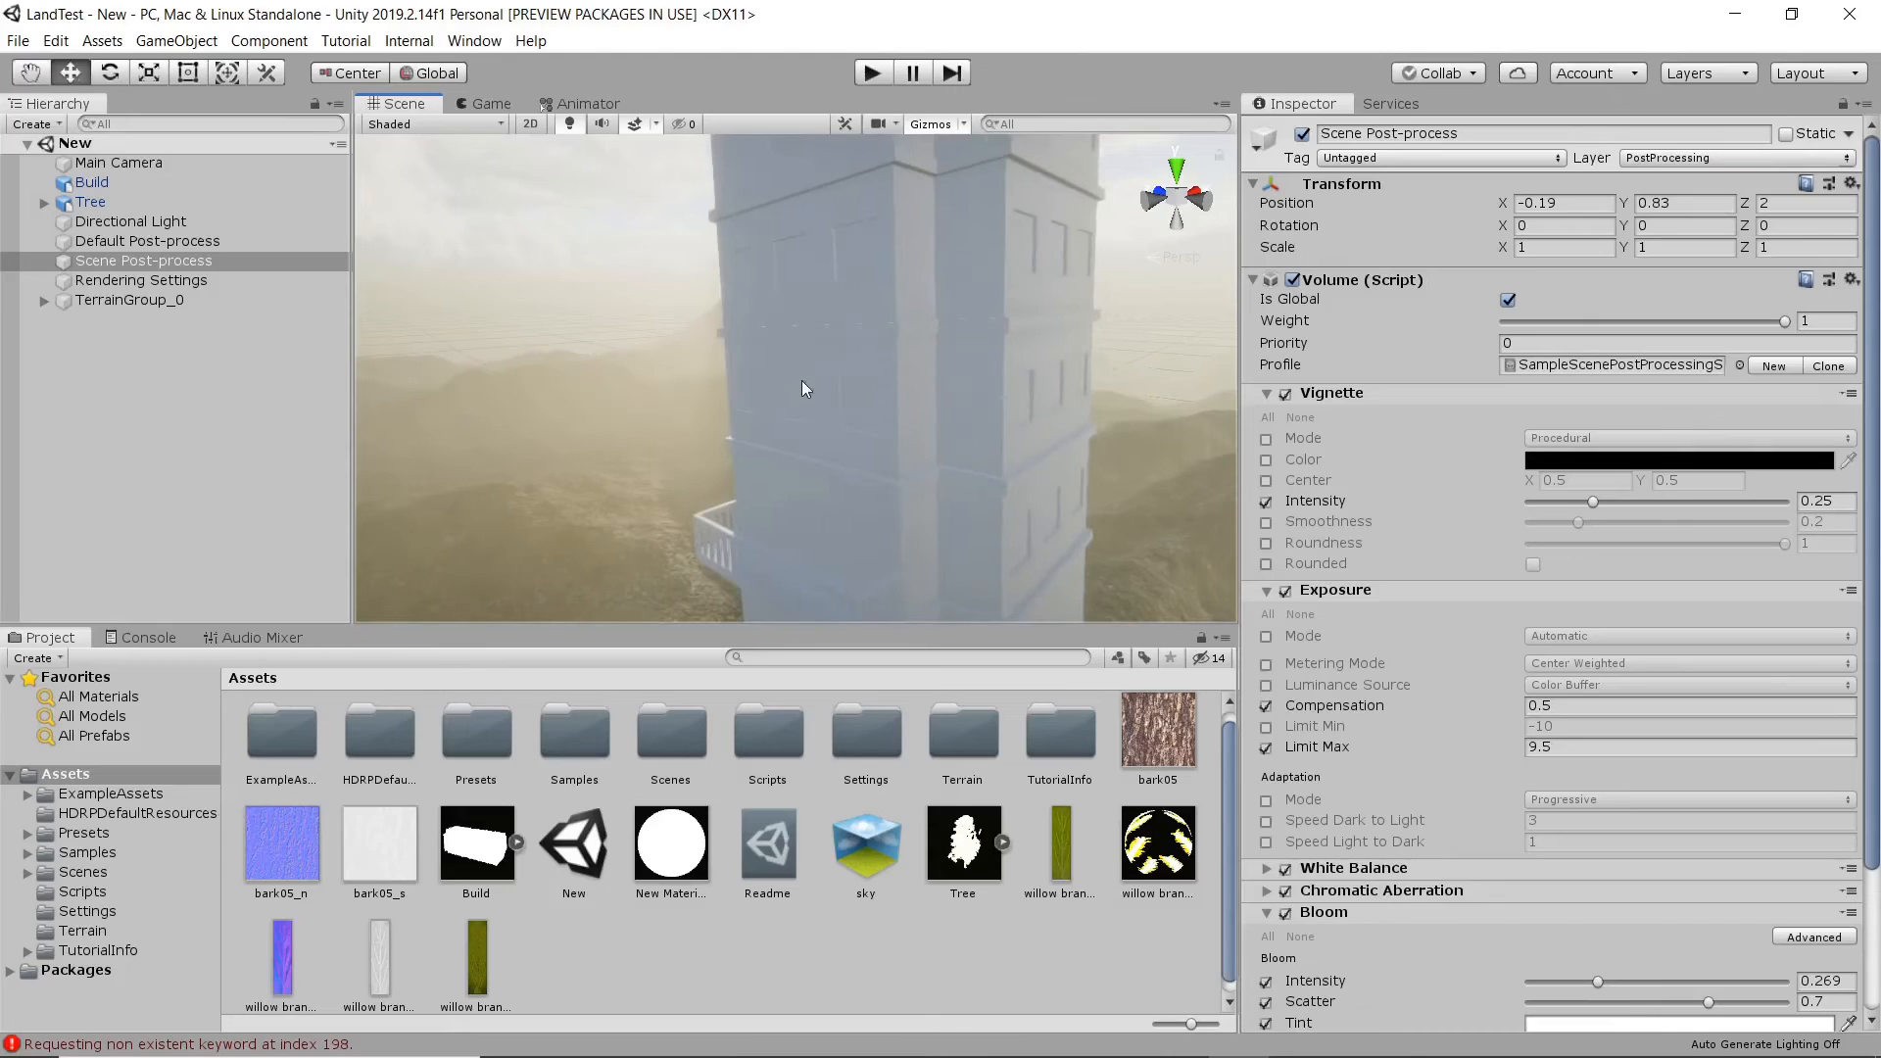
- Switch to Materialize and check the source textures in the Skytex folder
mouse_move(1137, 1056)
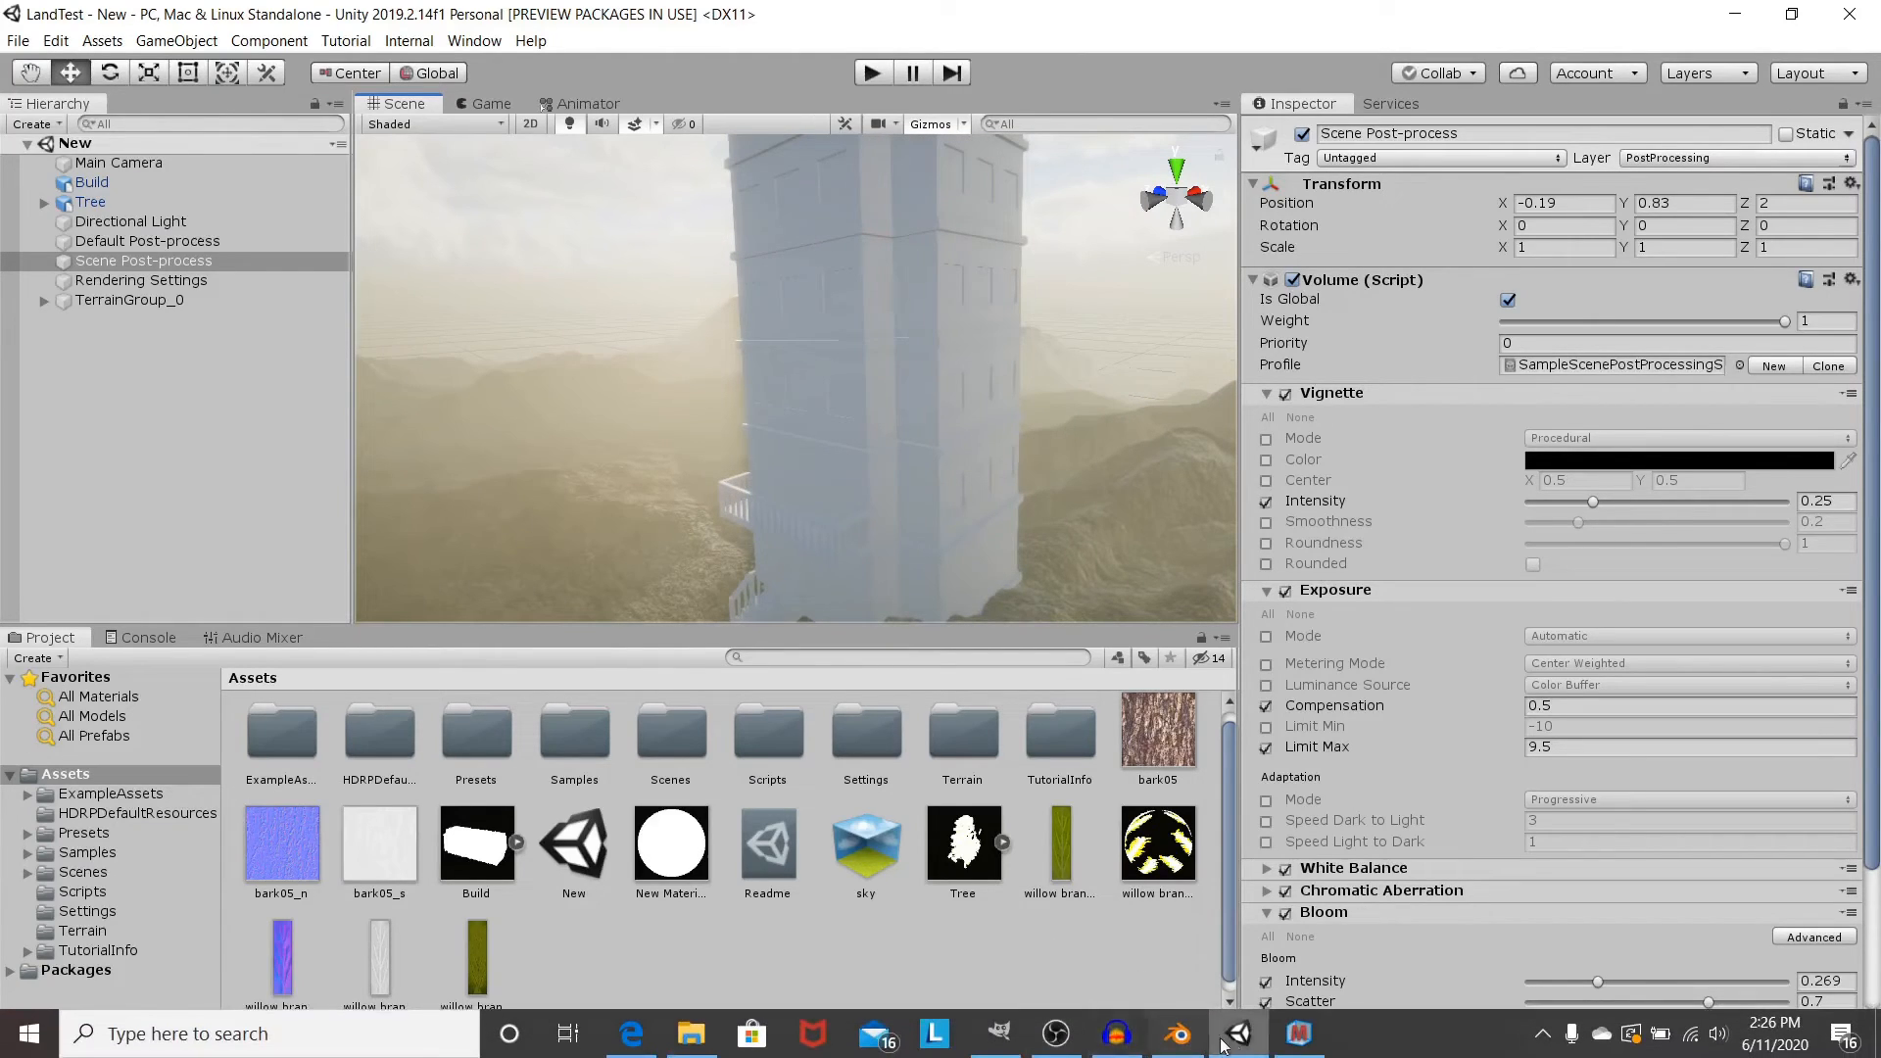
click(1286, 1051)
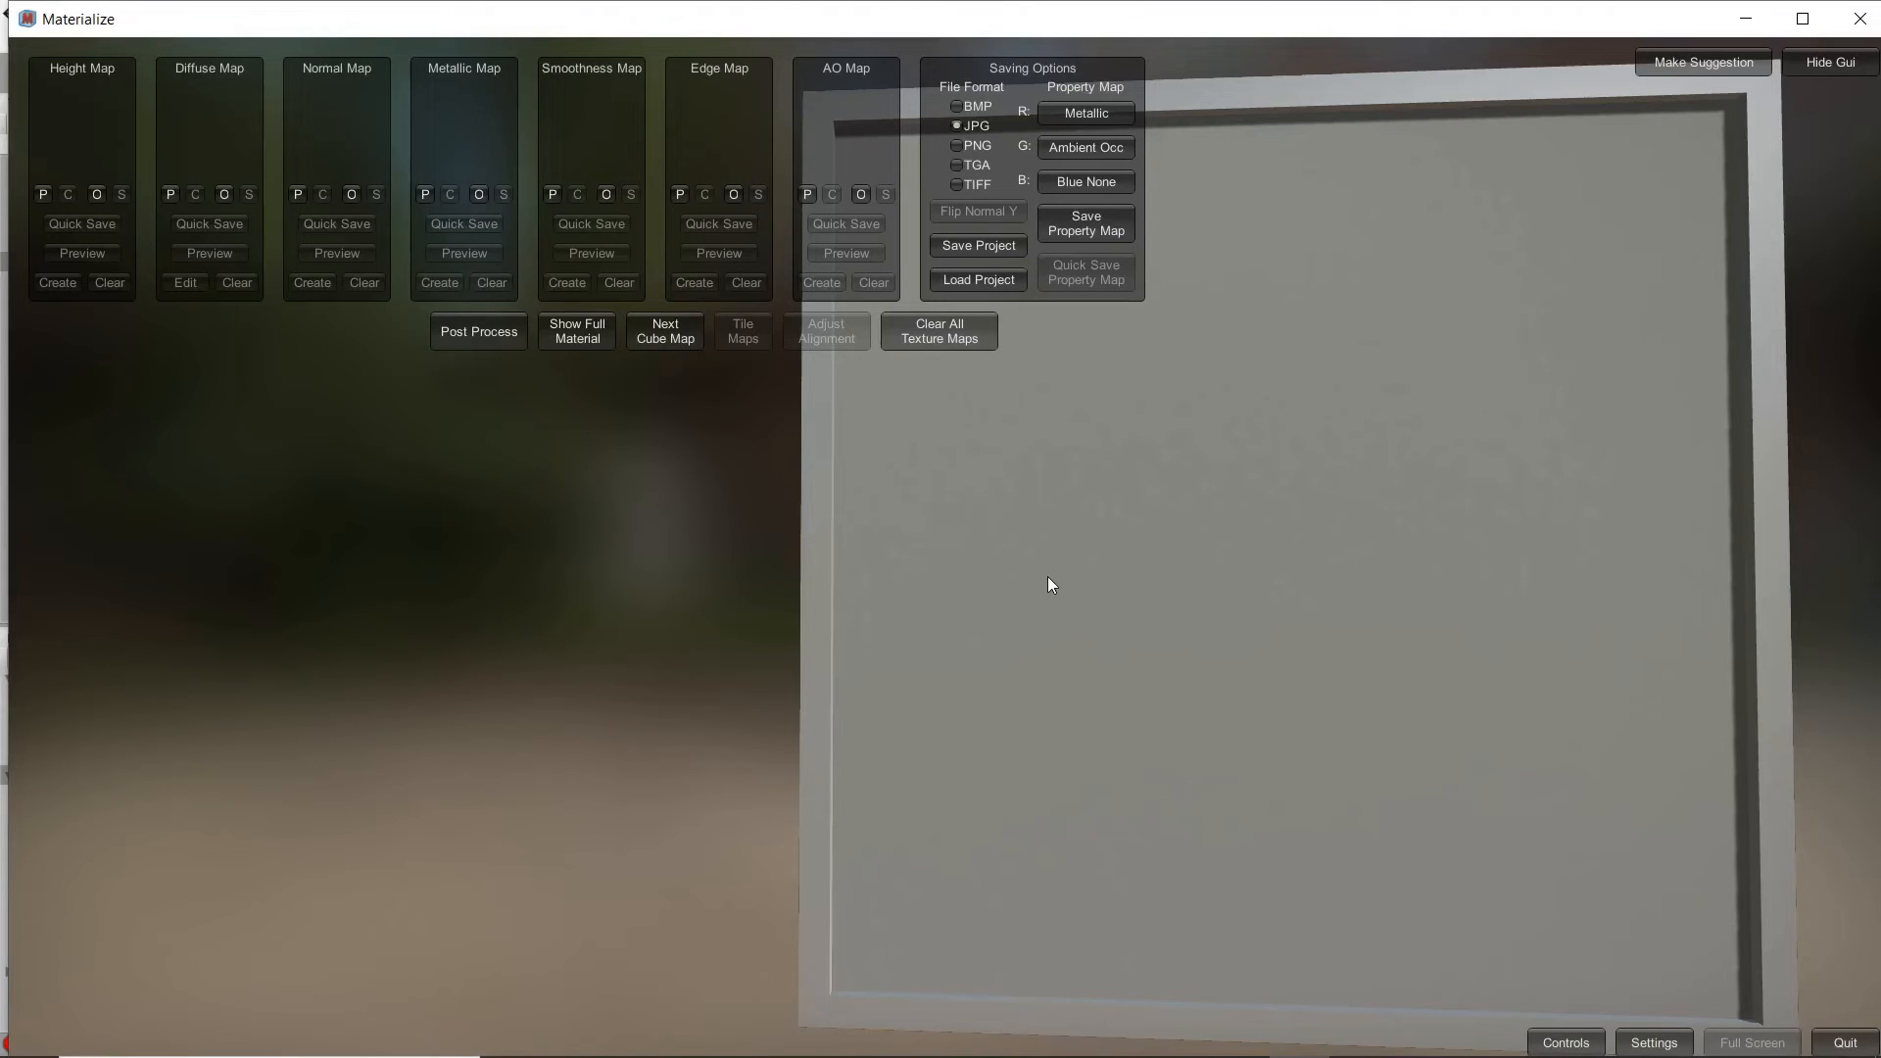
right_drag(1367, 556, 1315, 576)
right_drag(1233, 531, 1323, 563)
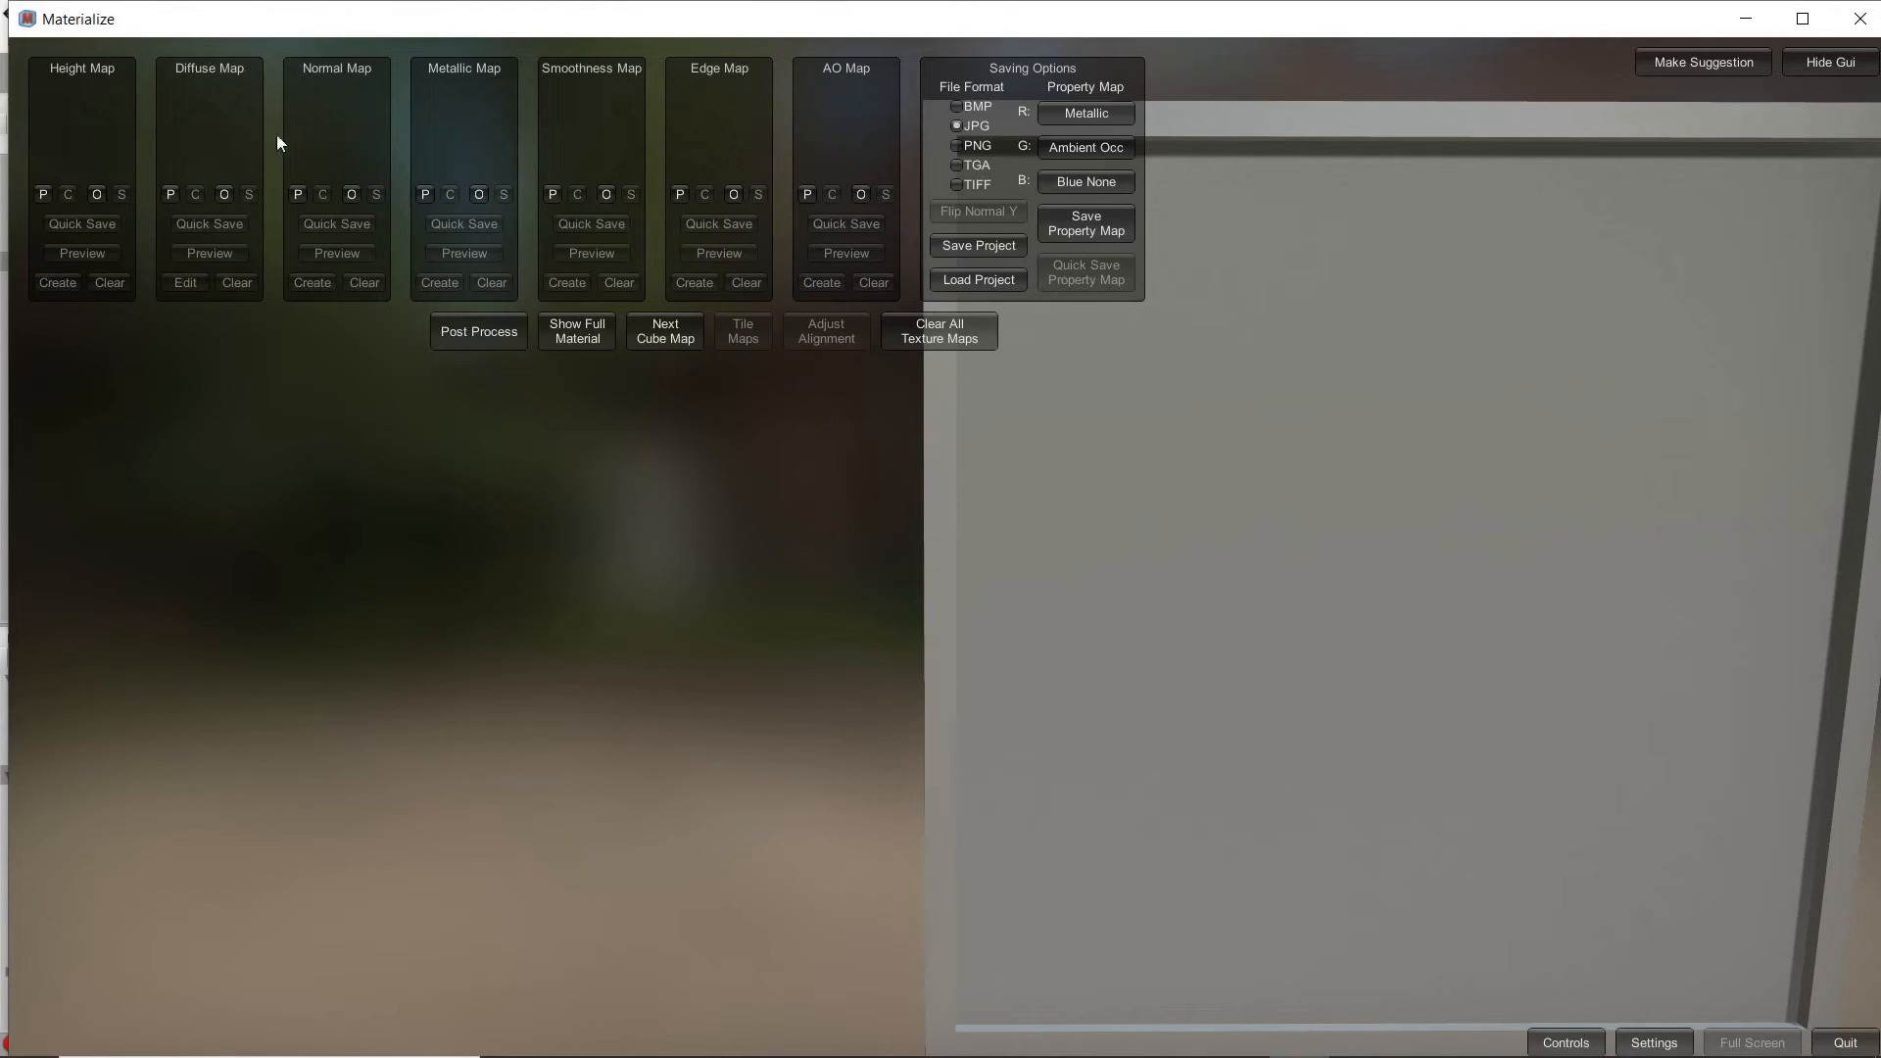
click(691, 1035)
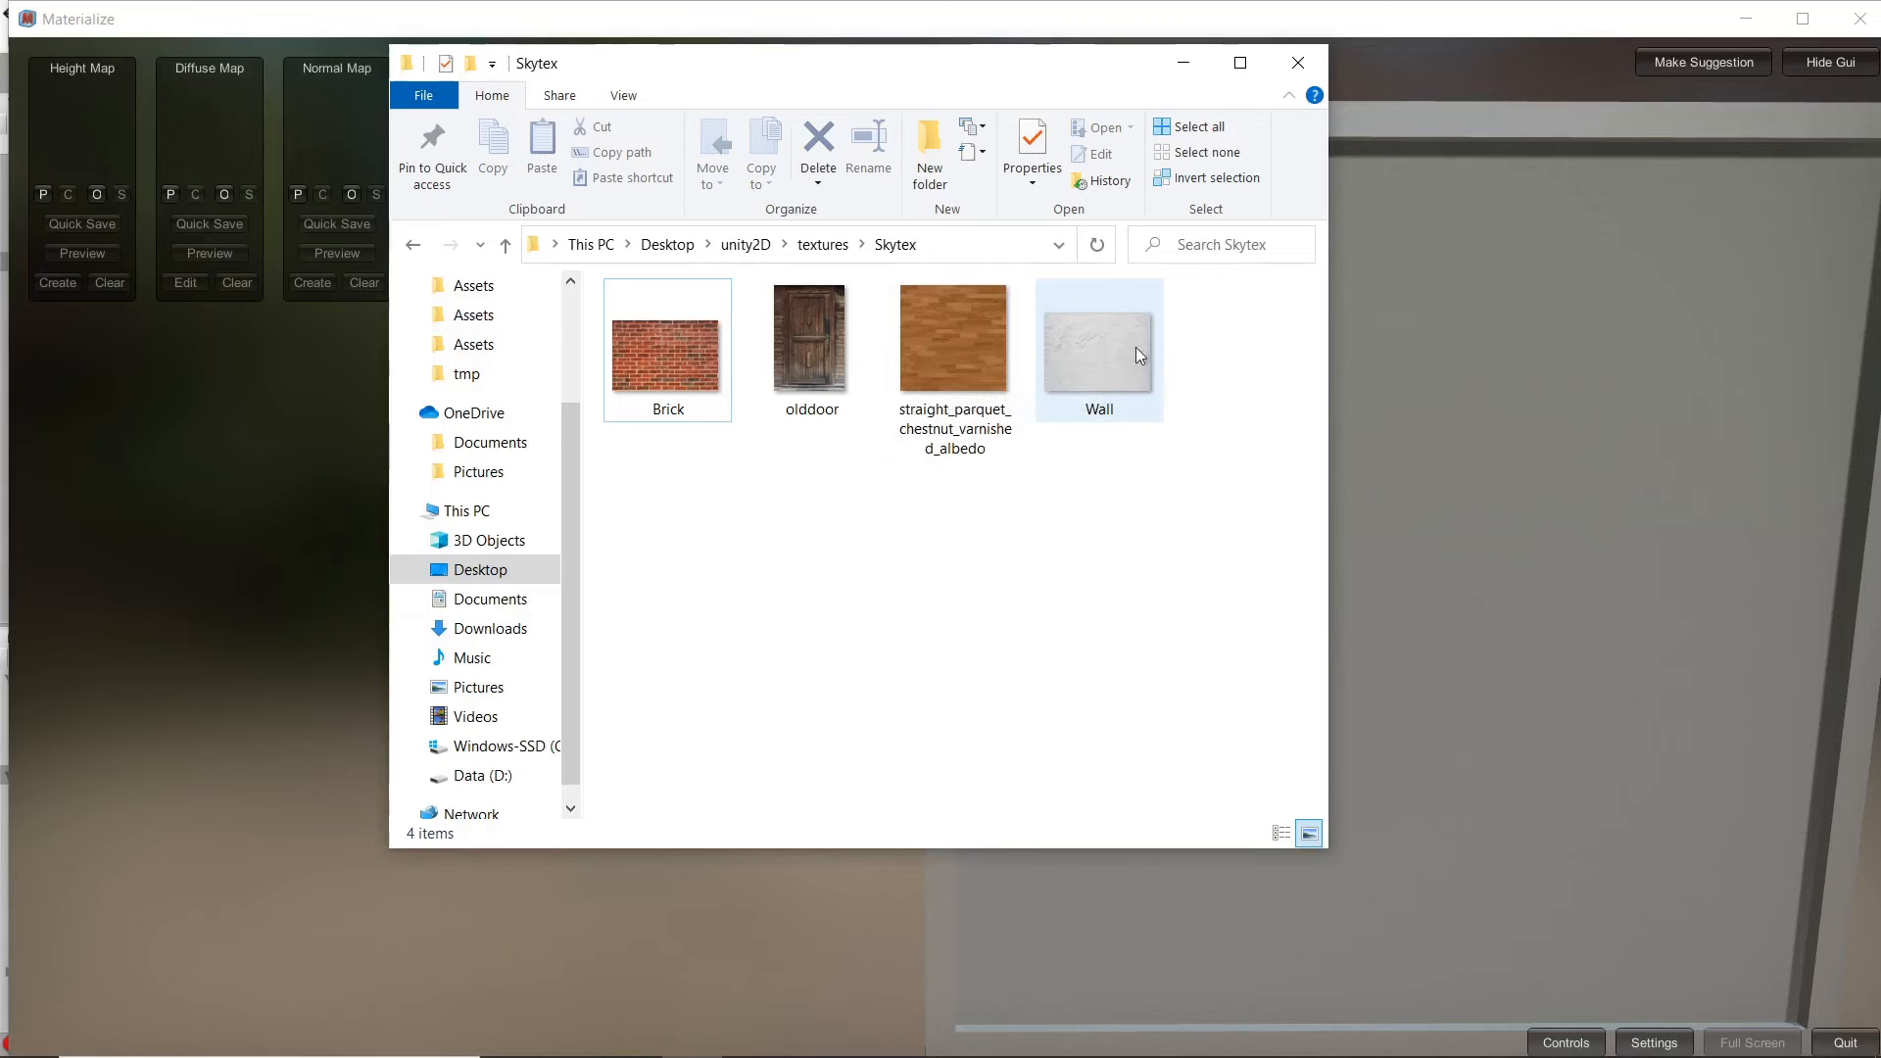
click(1181, 64)
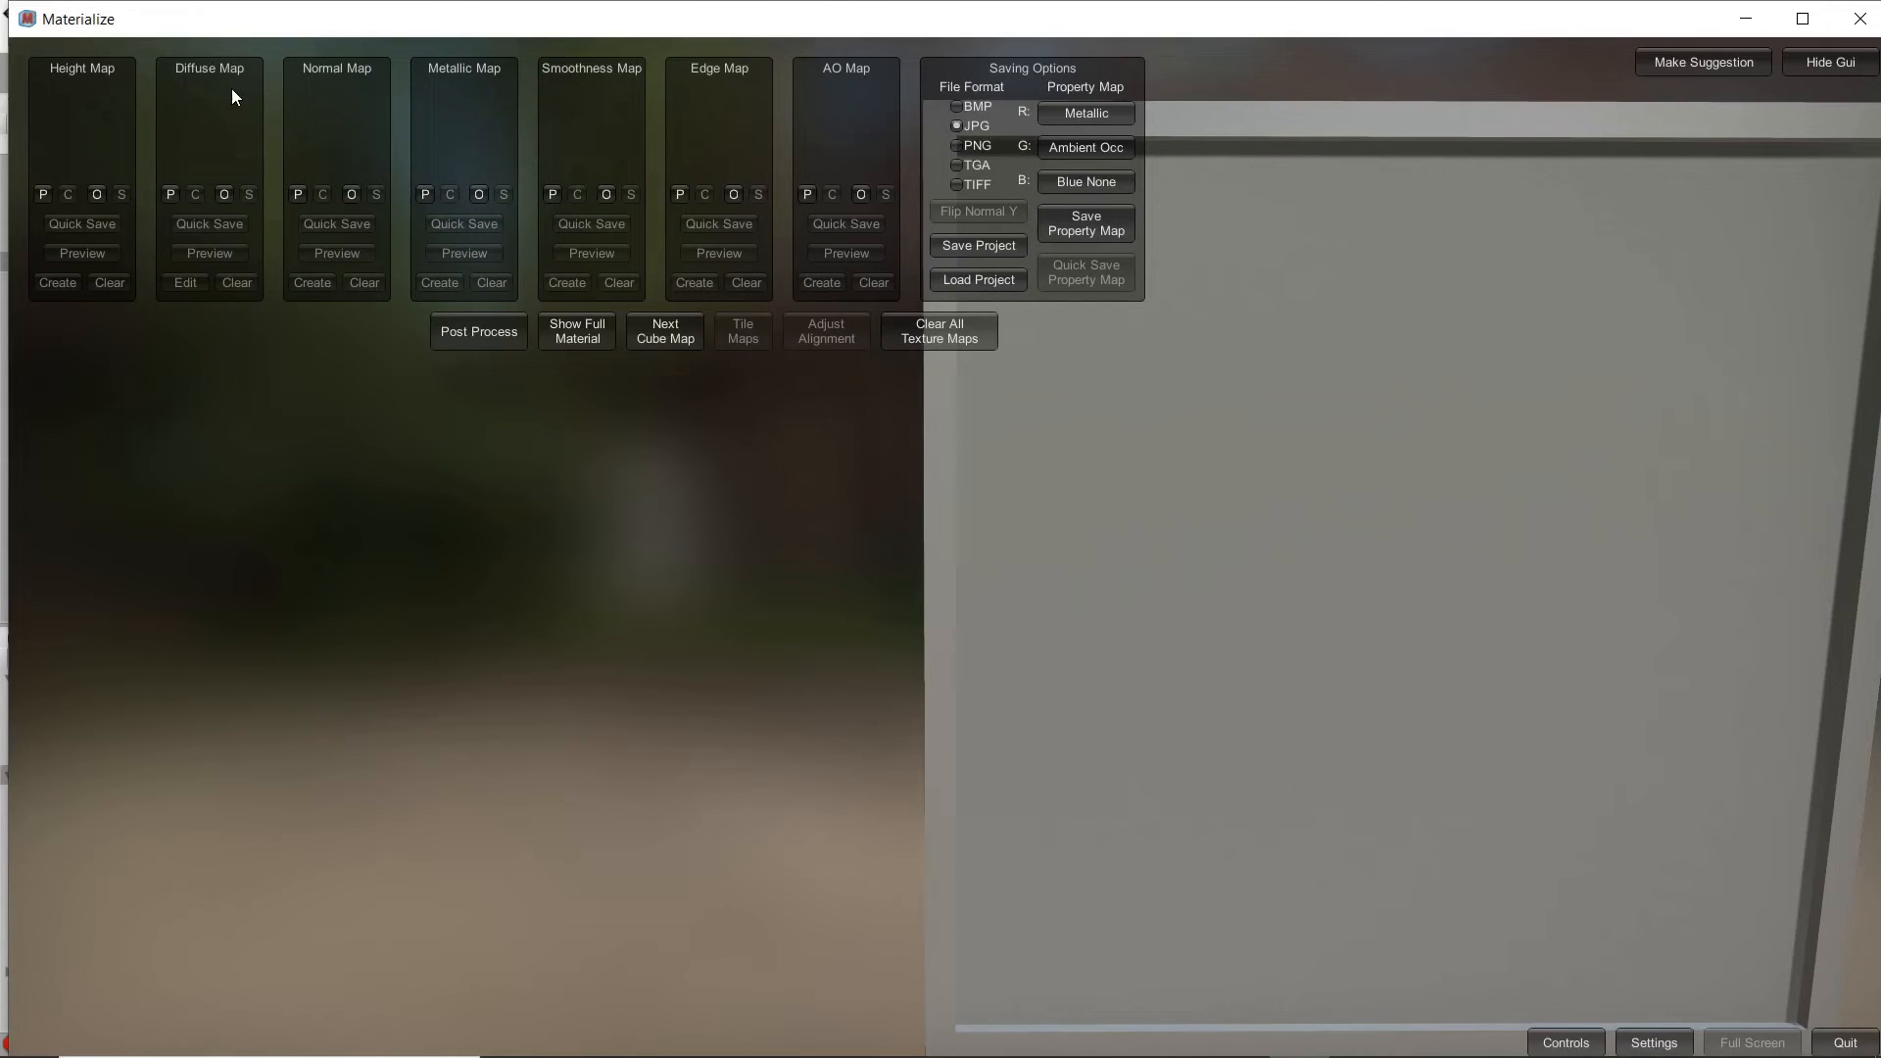
- Load Brick.jpg from the unity2D/textures/Skytex folder as the diffuse map
click(225, 199)
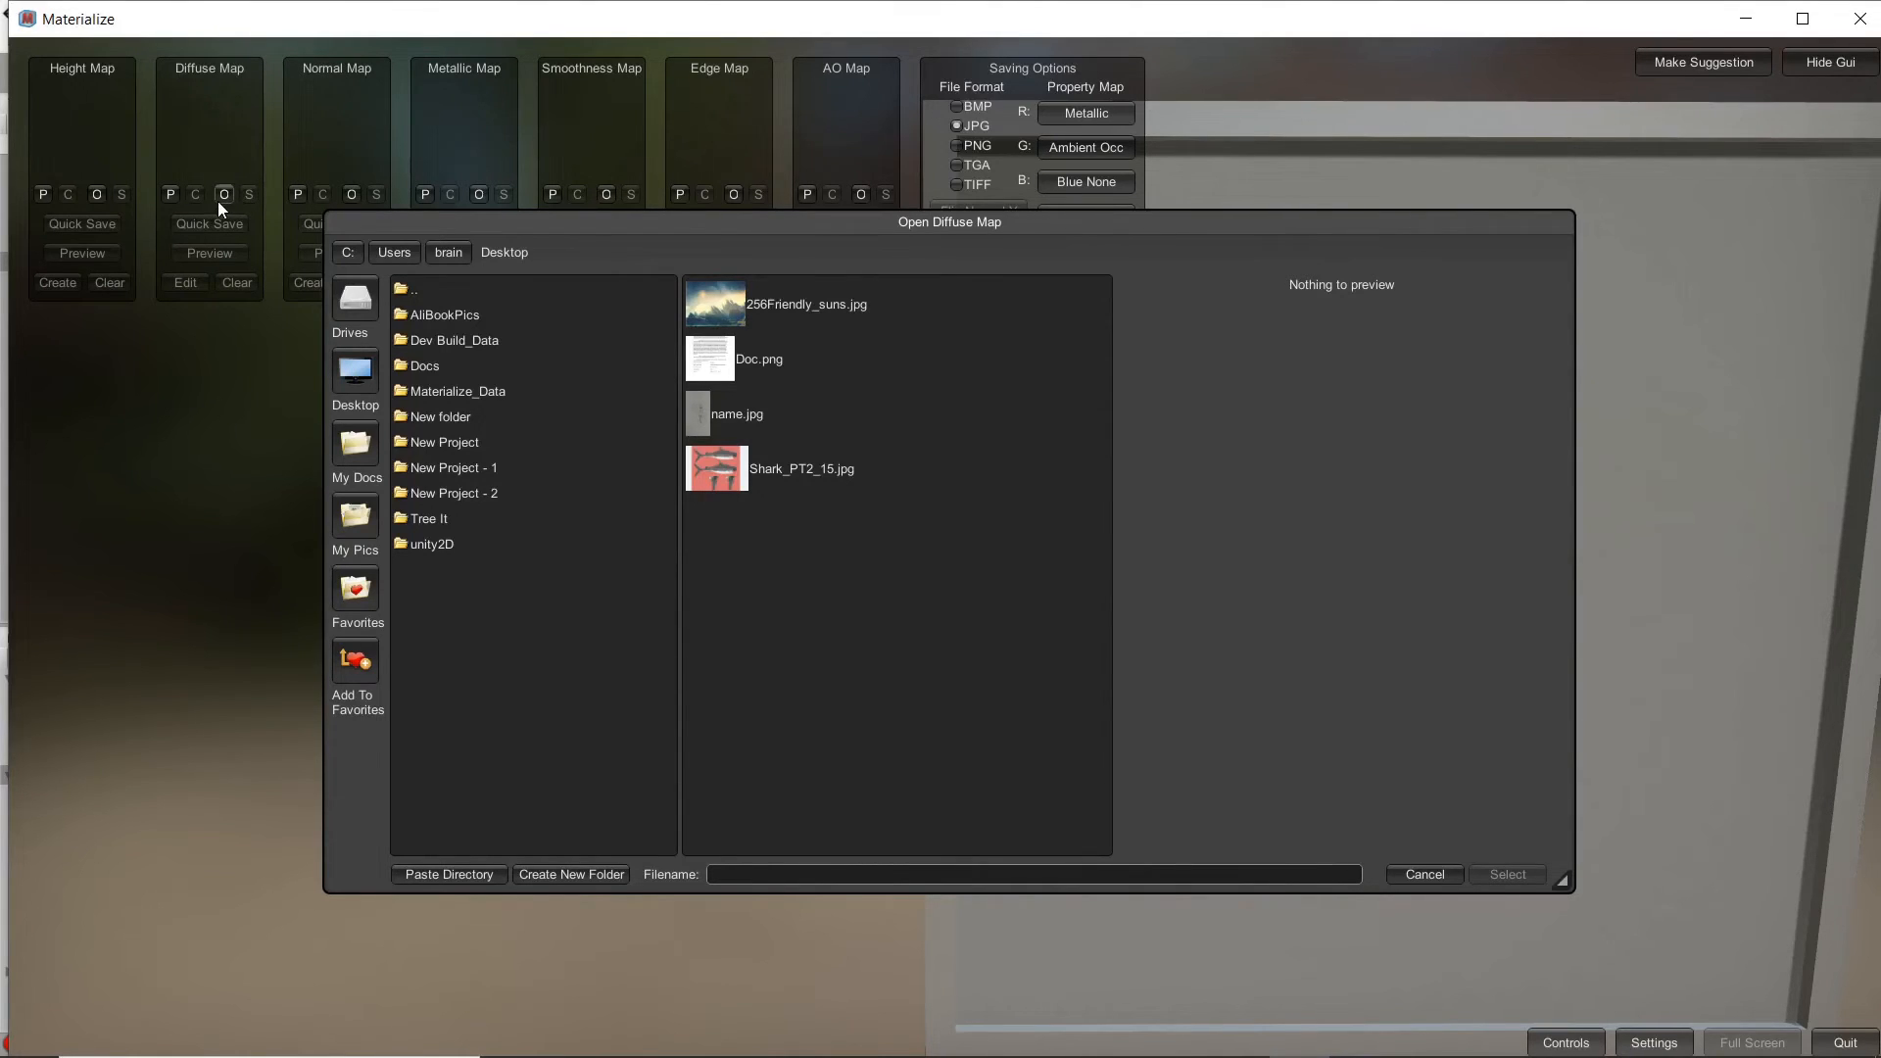
drag(621, 226, 661, 303)
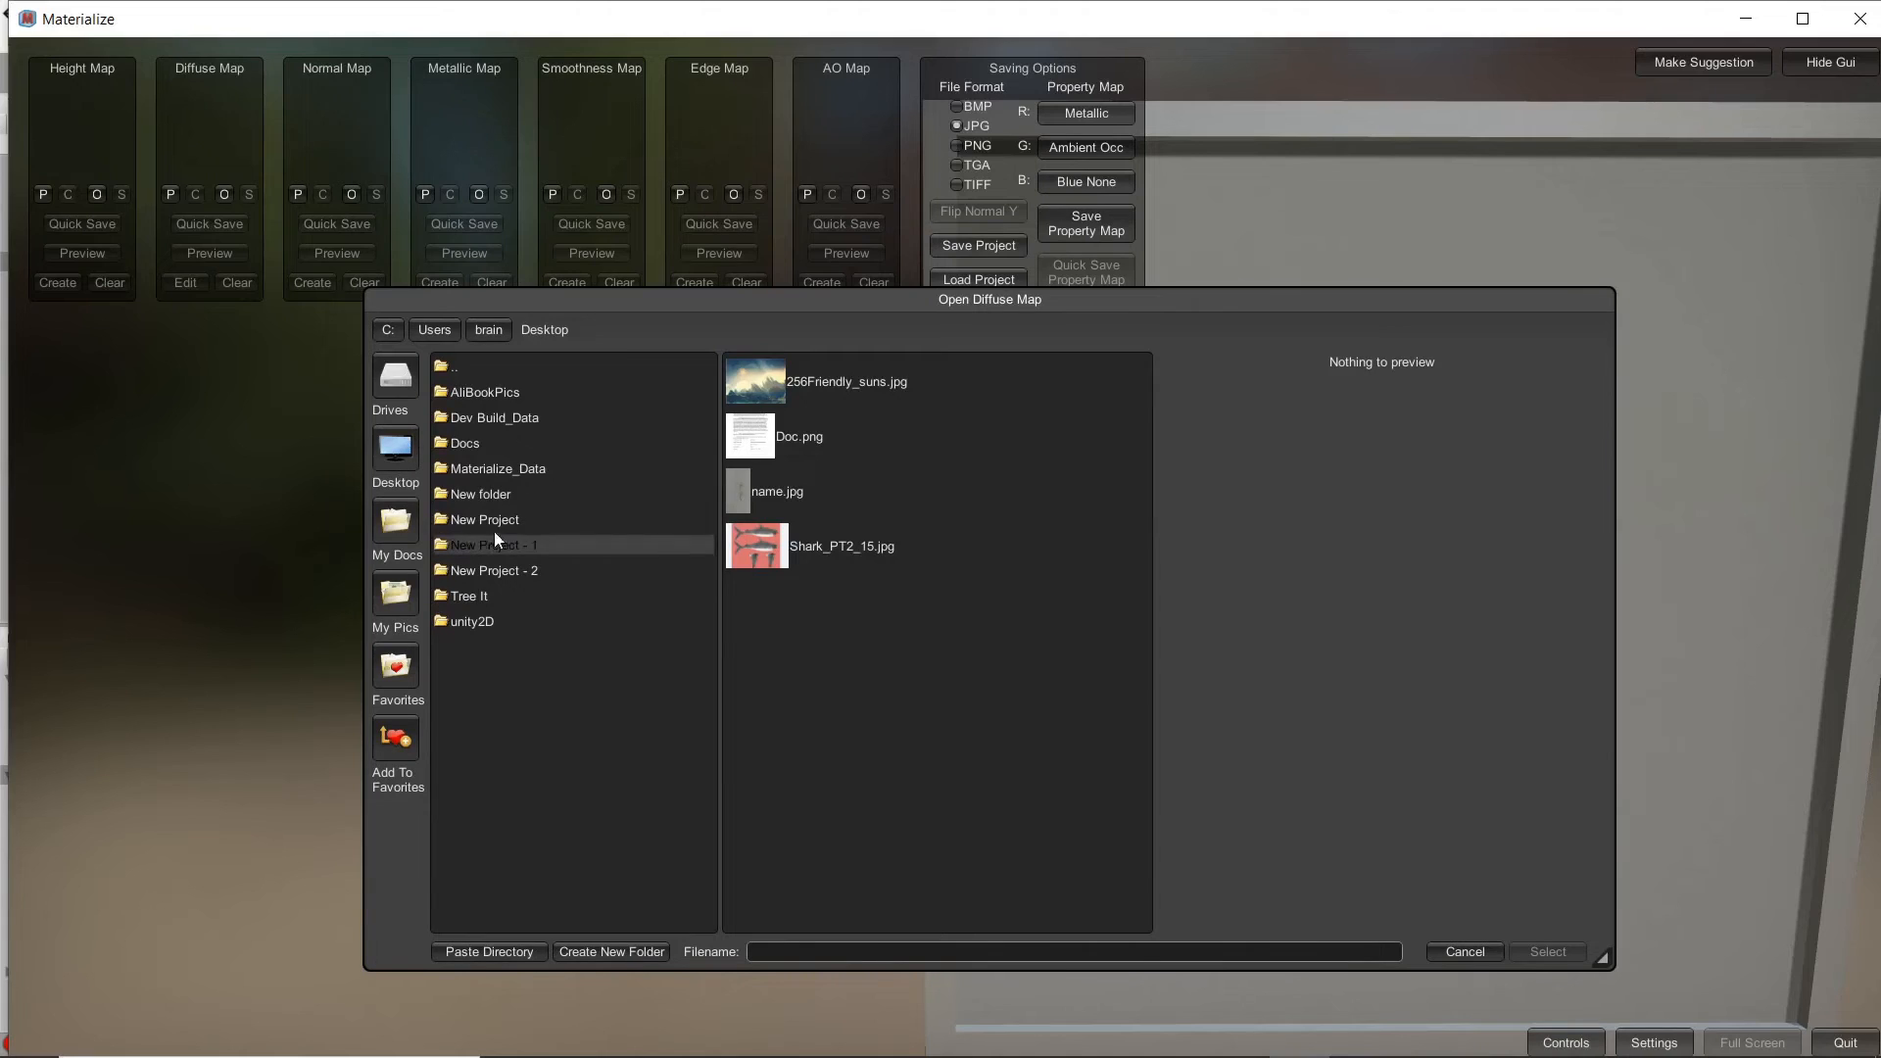
double_click(527, 621)
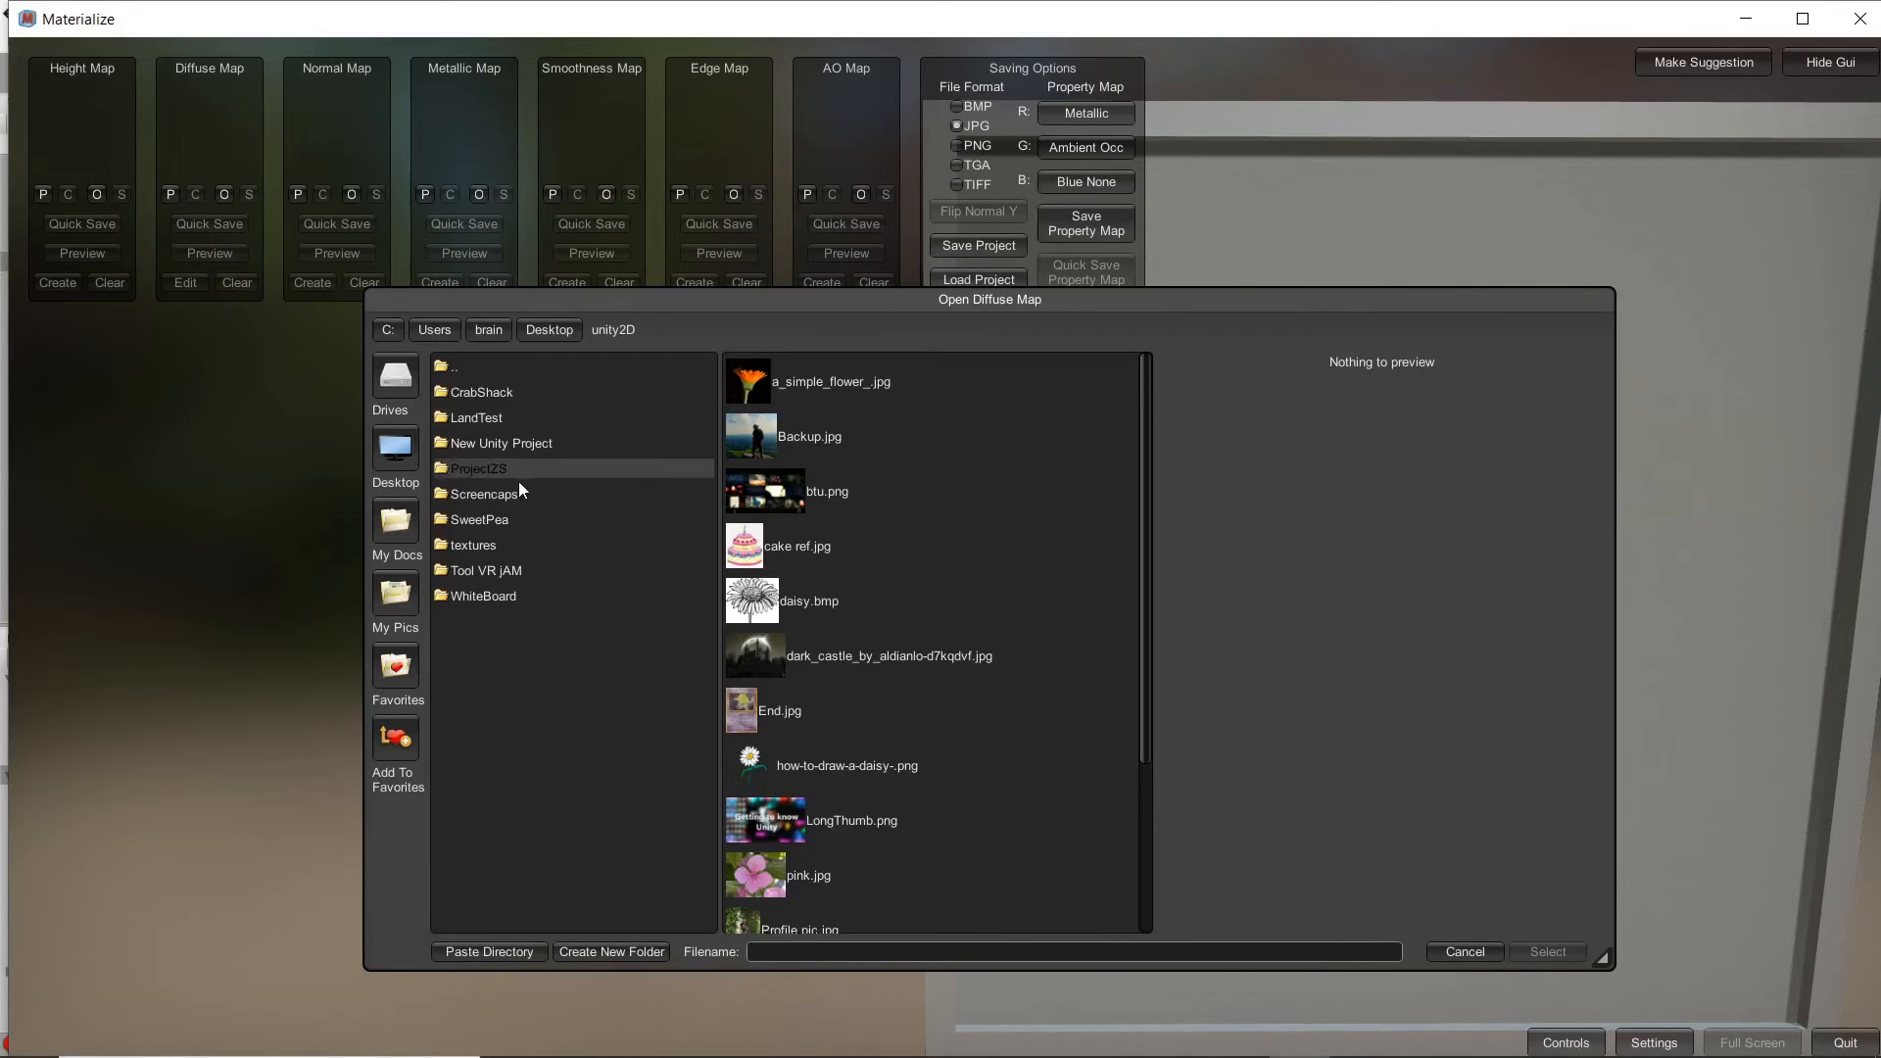
double_click(531, 549)
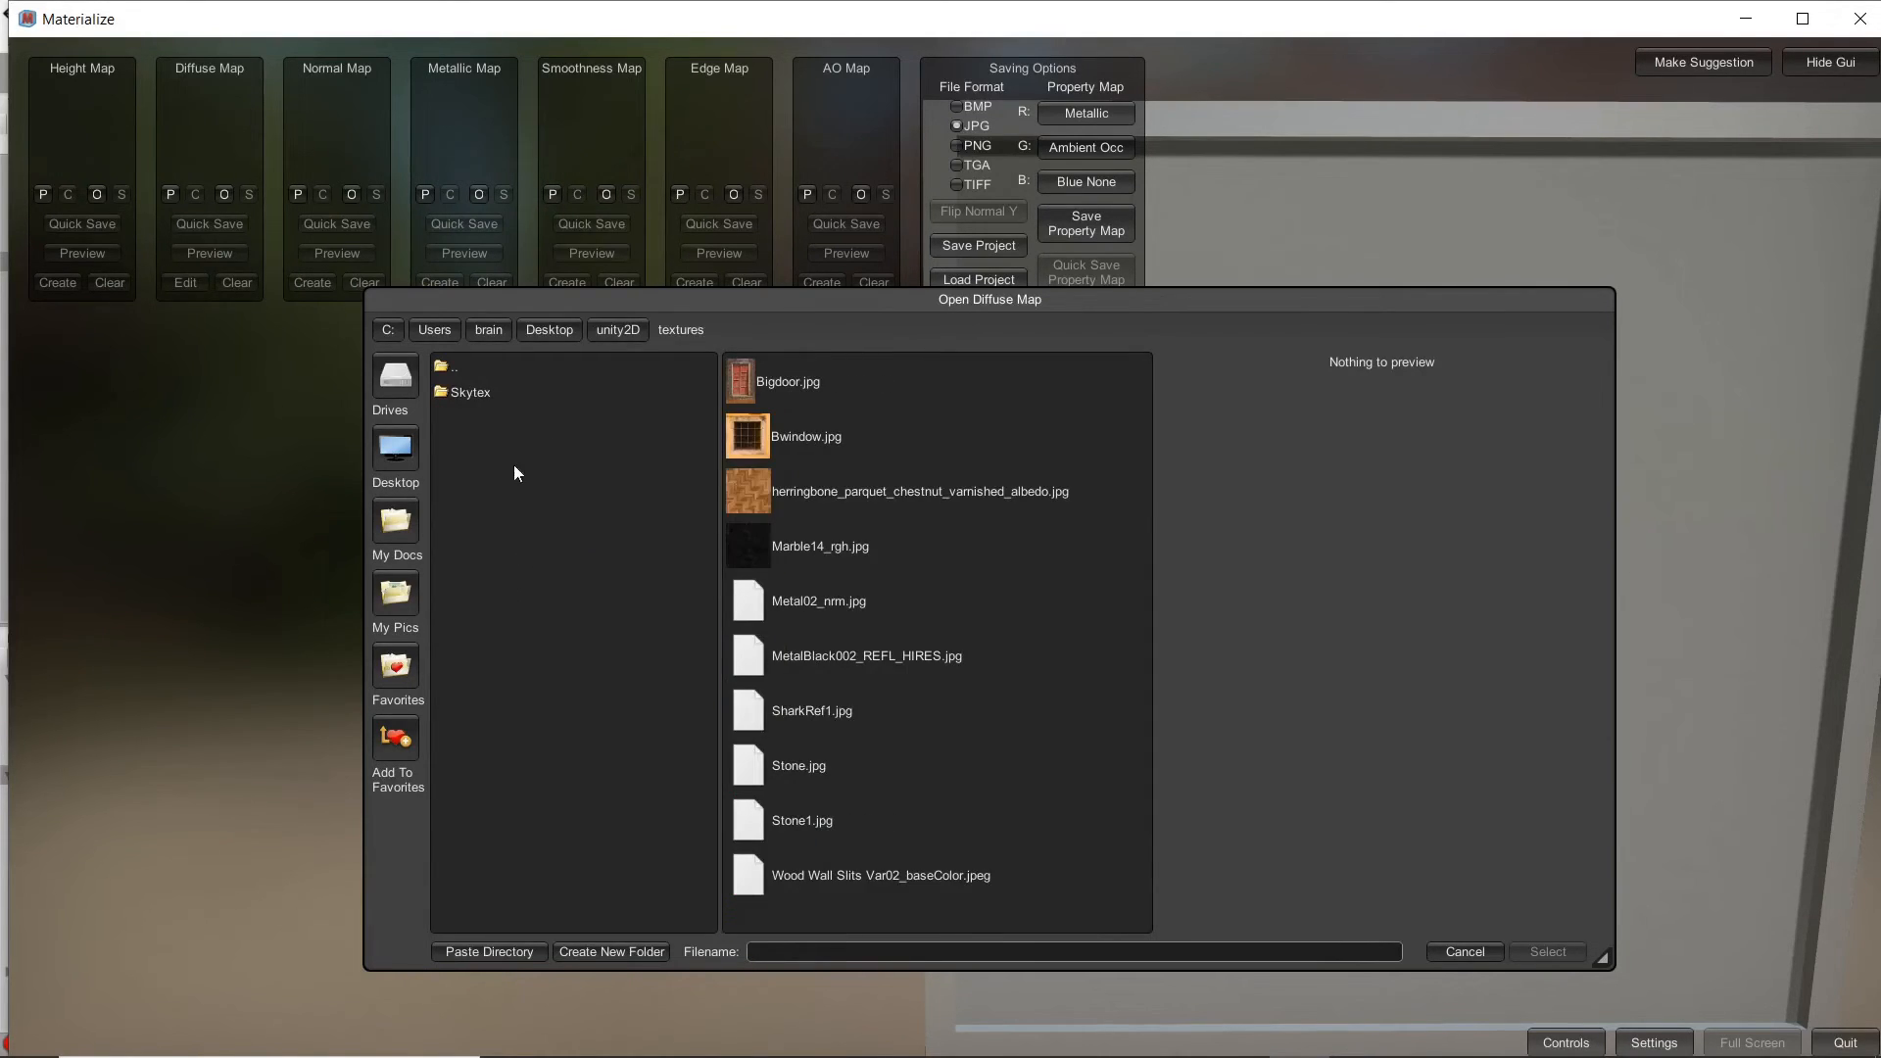
double_click(484, 392)
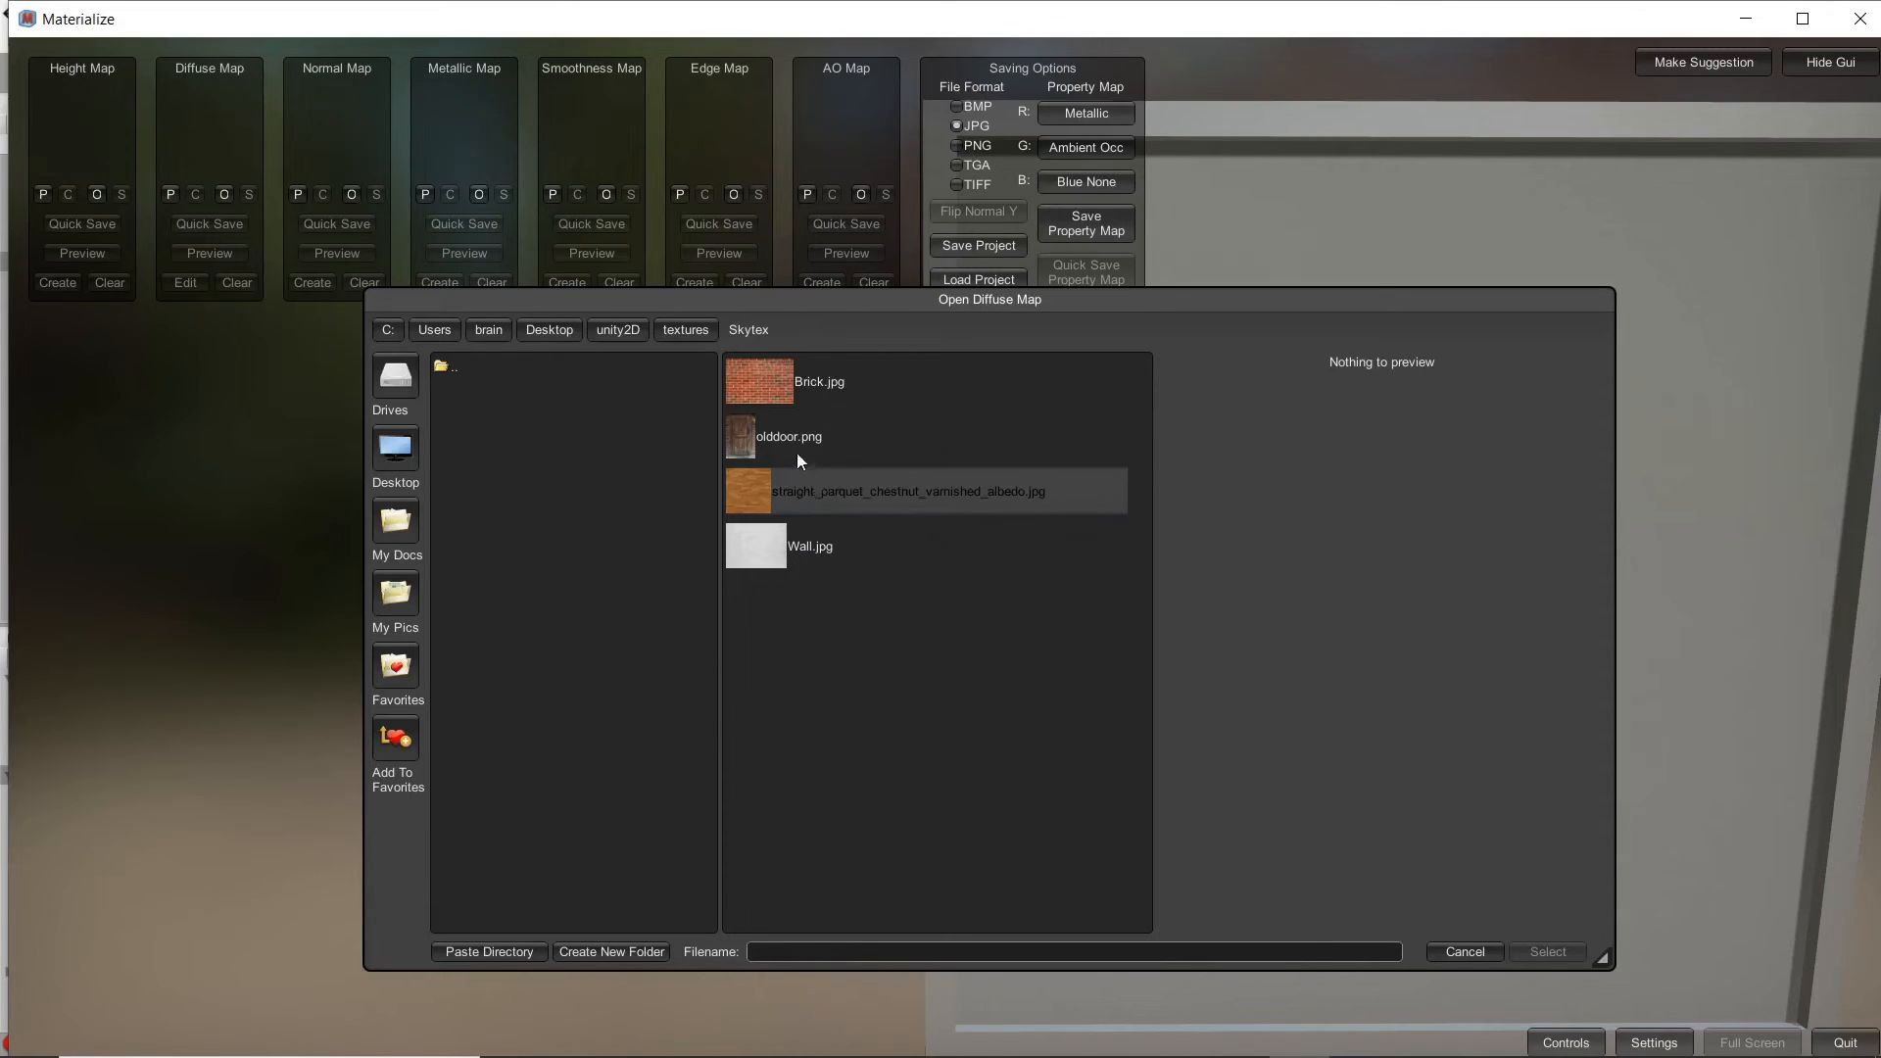
click(770, 381)
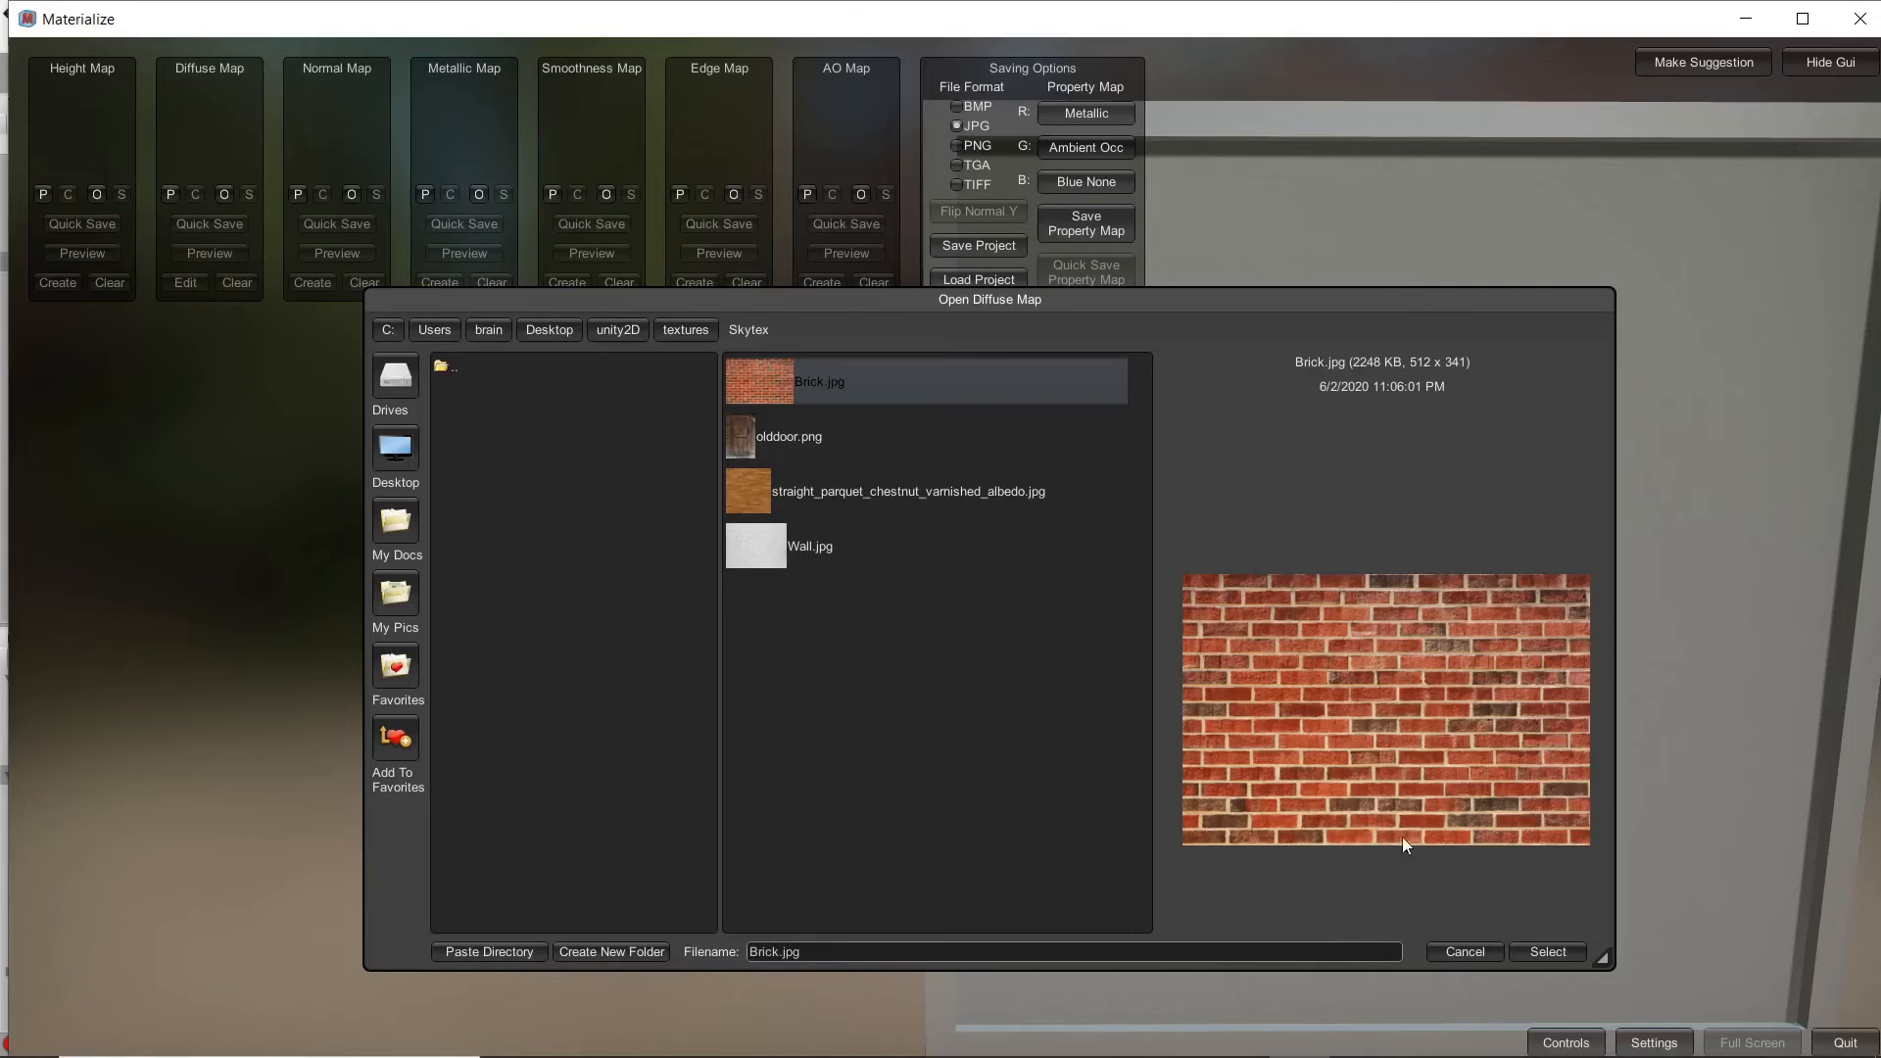
click(1548, 952)
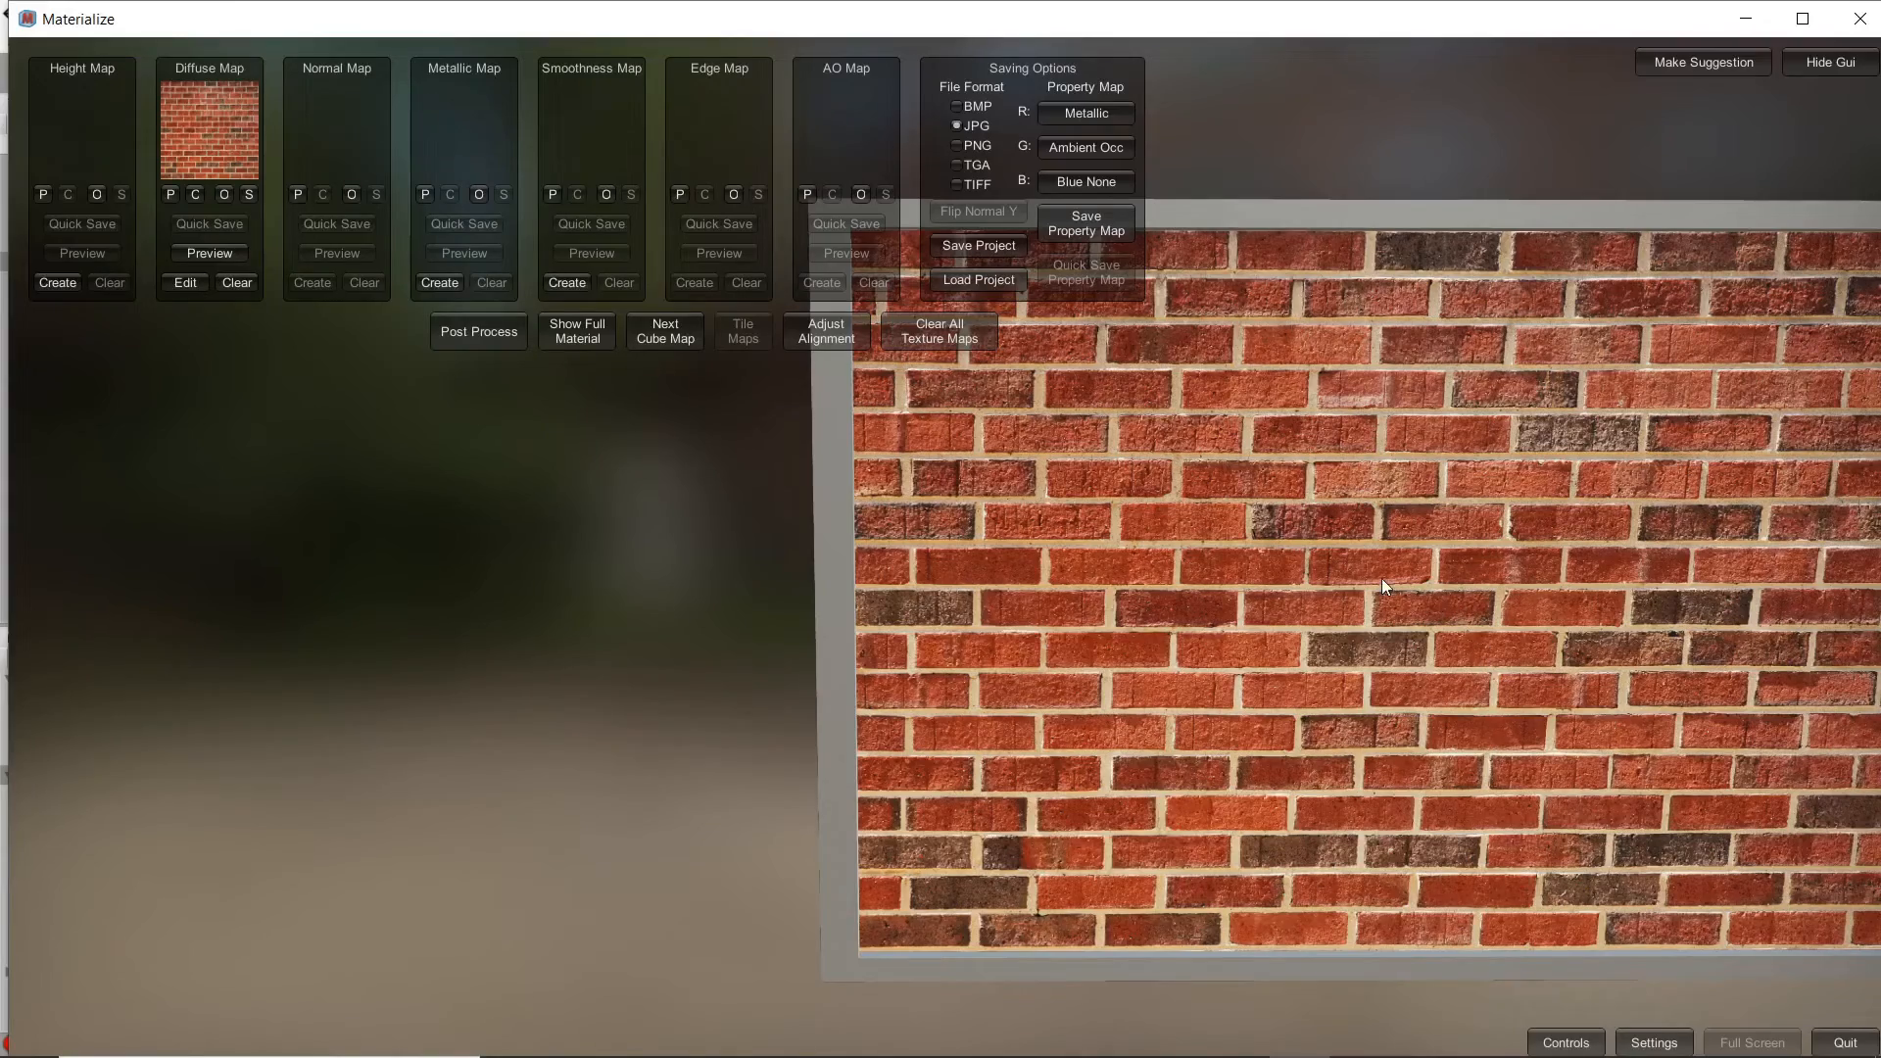
- Inspect the brick texture on the preview plane from different angles
mouse_move(1394, 615)
middle_down()
mouse_move(1362, 619)
mouse_move(1378, 613)
middle_up()
right_drag(1379, 613, 1337, 576)
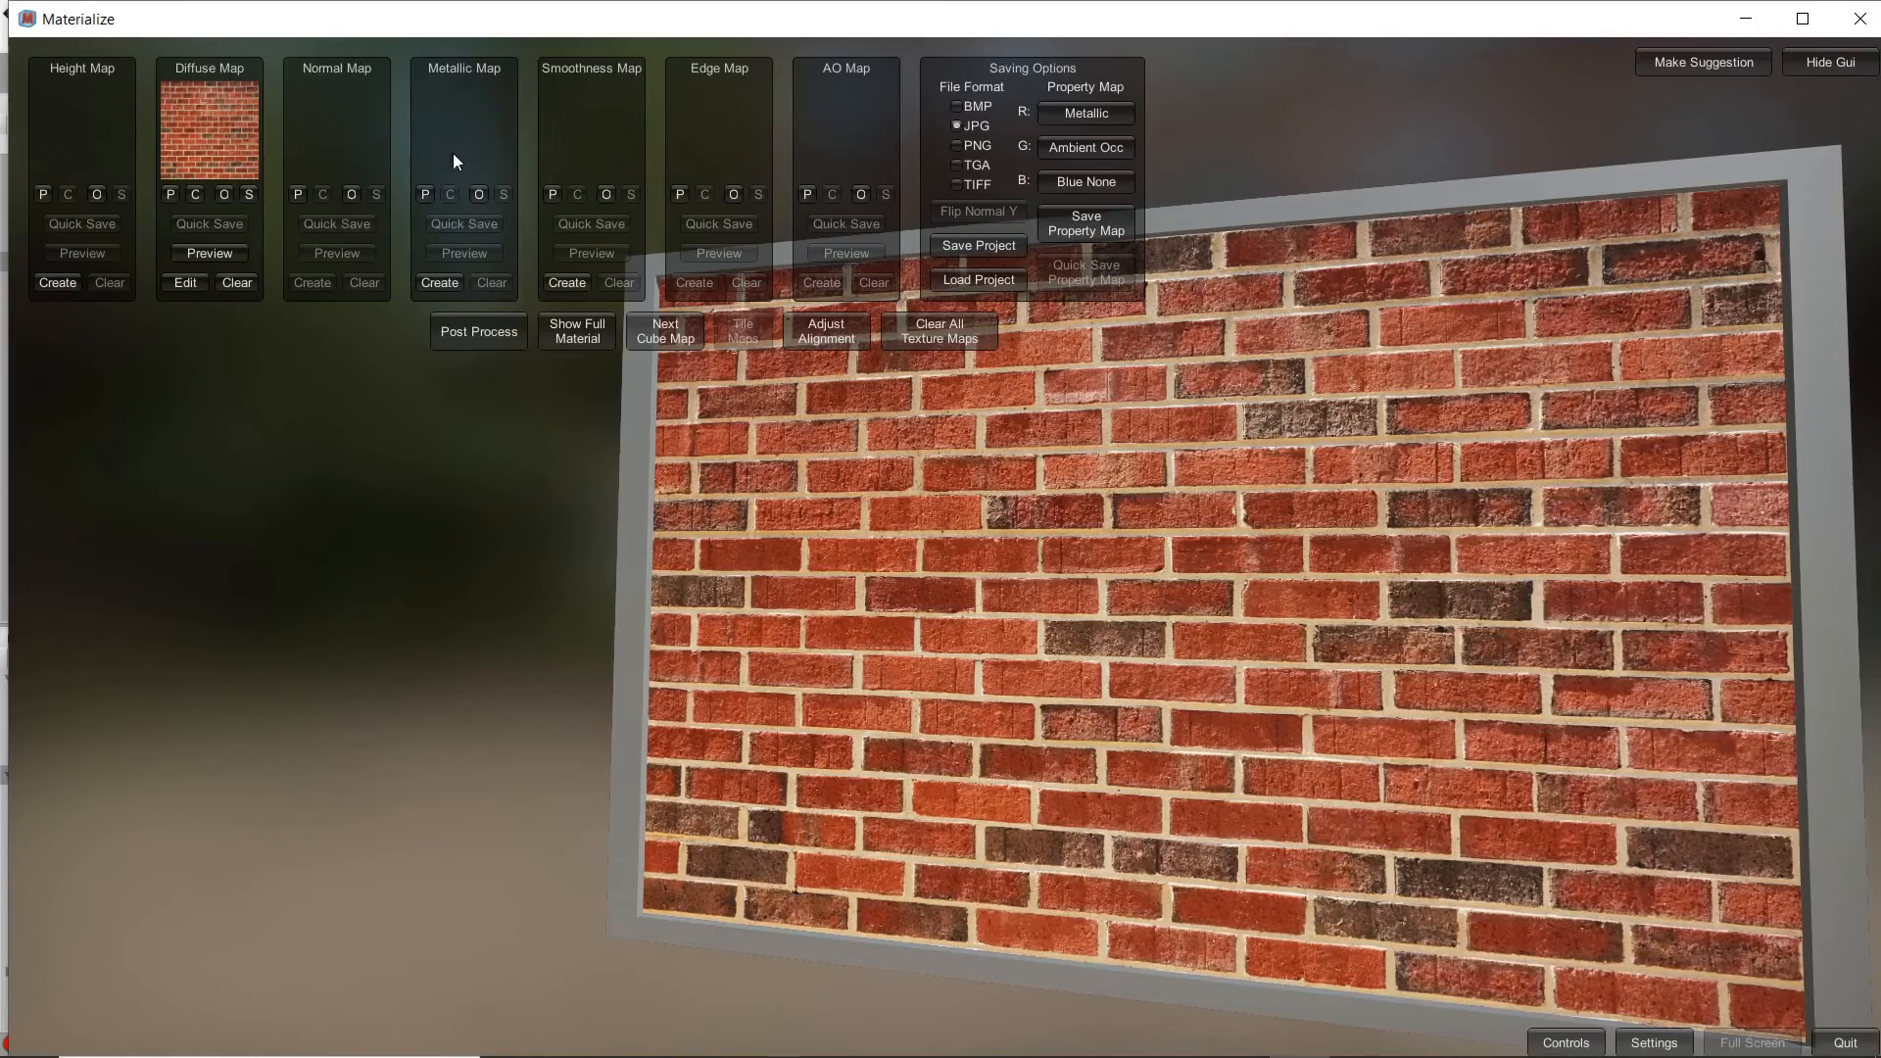
right_drag(1126, 657, 897, 569)
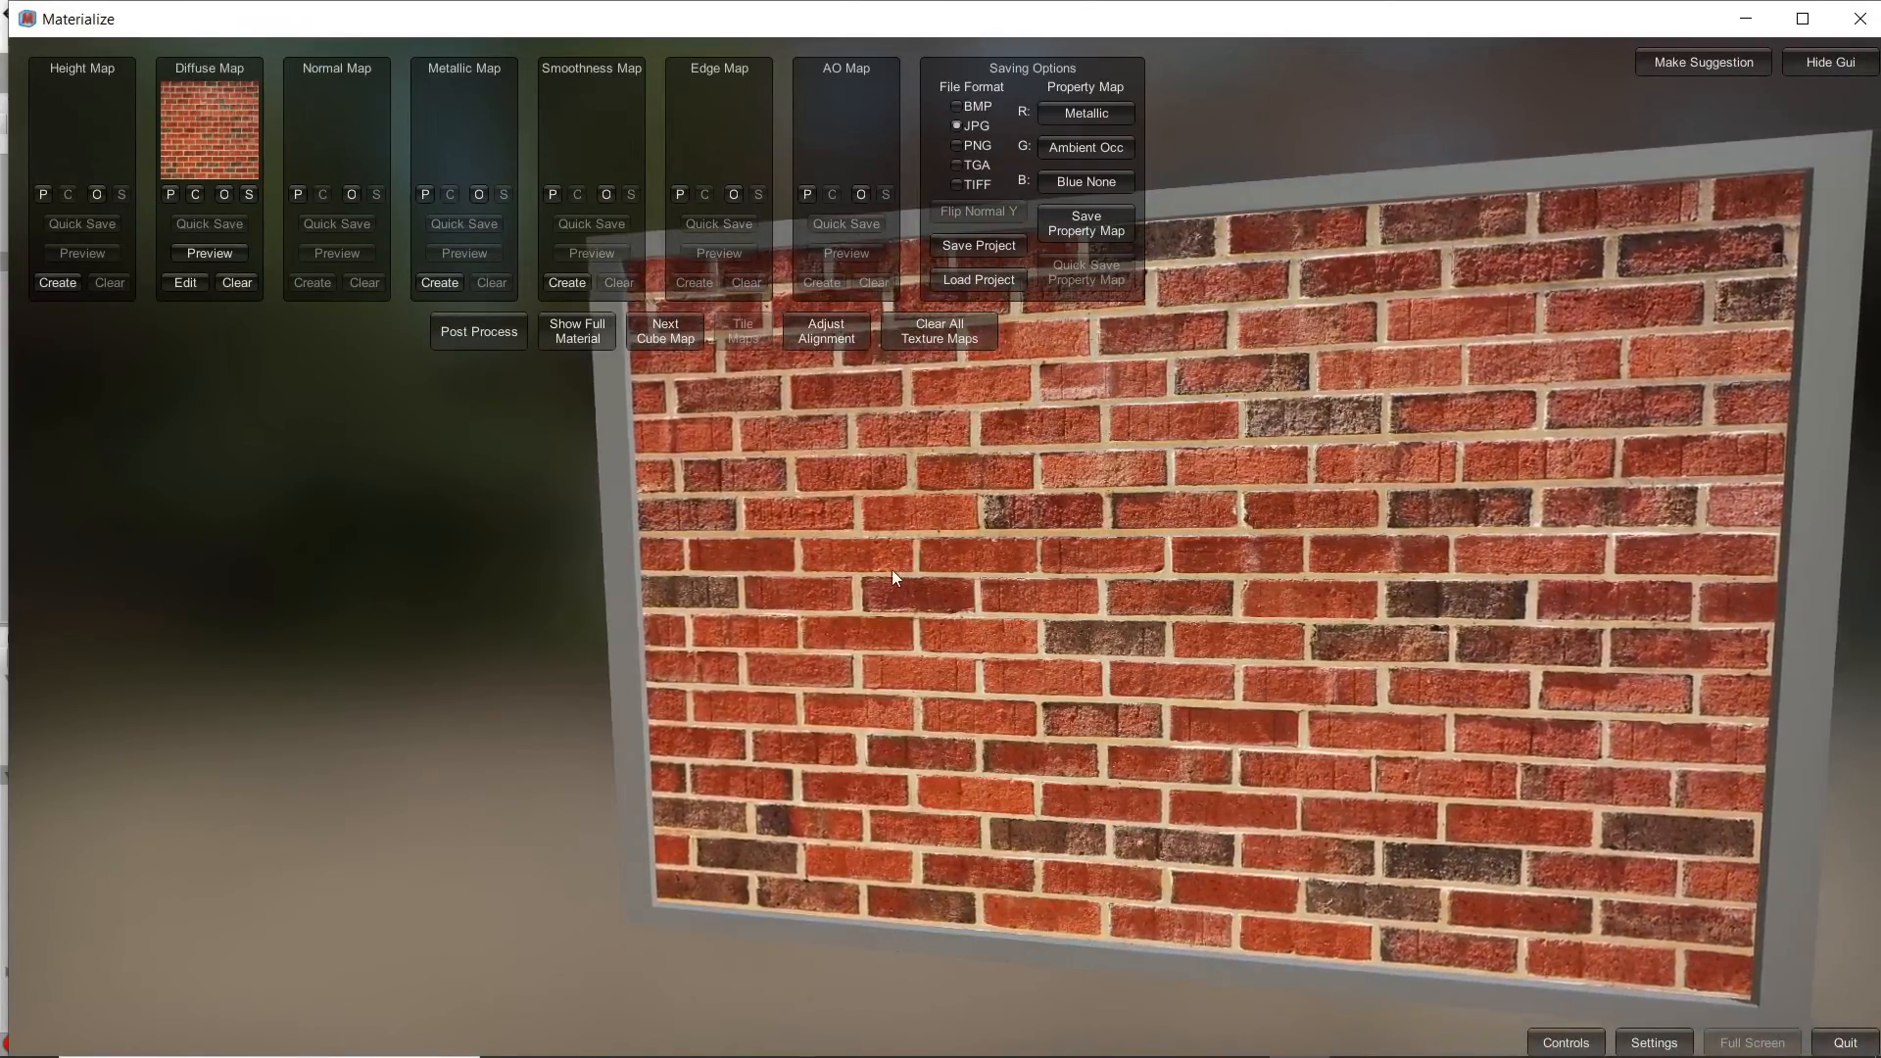
right_drag(1172, 550, 1161, 409)
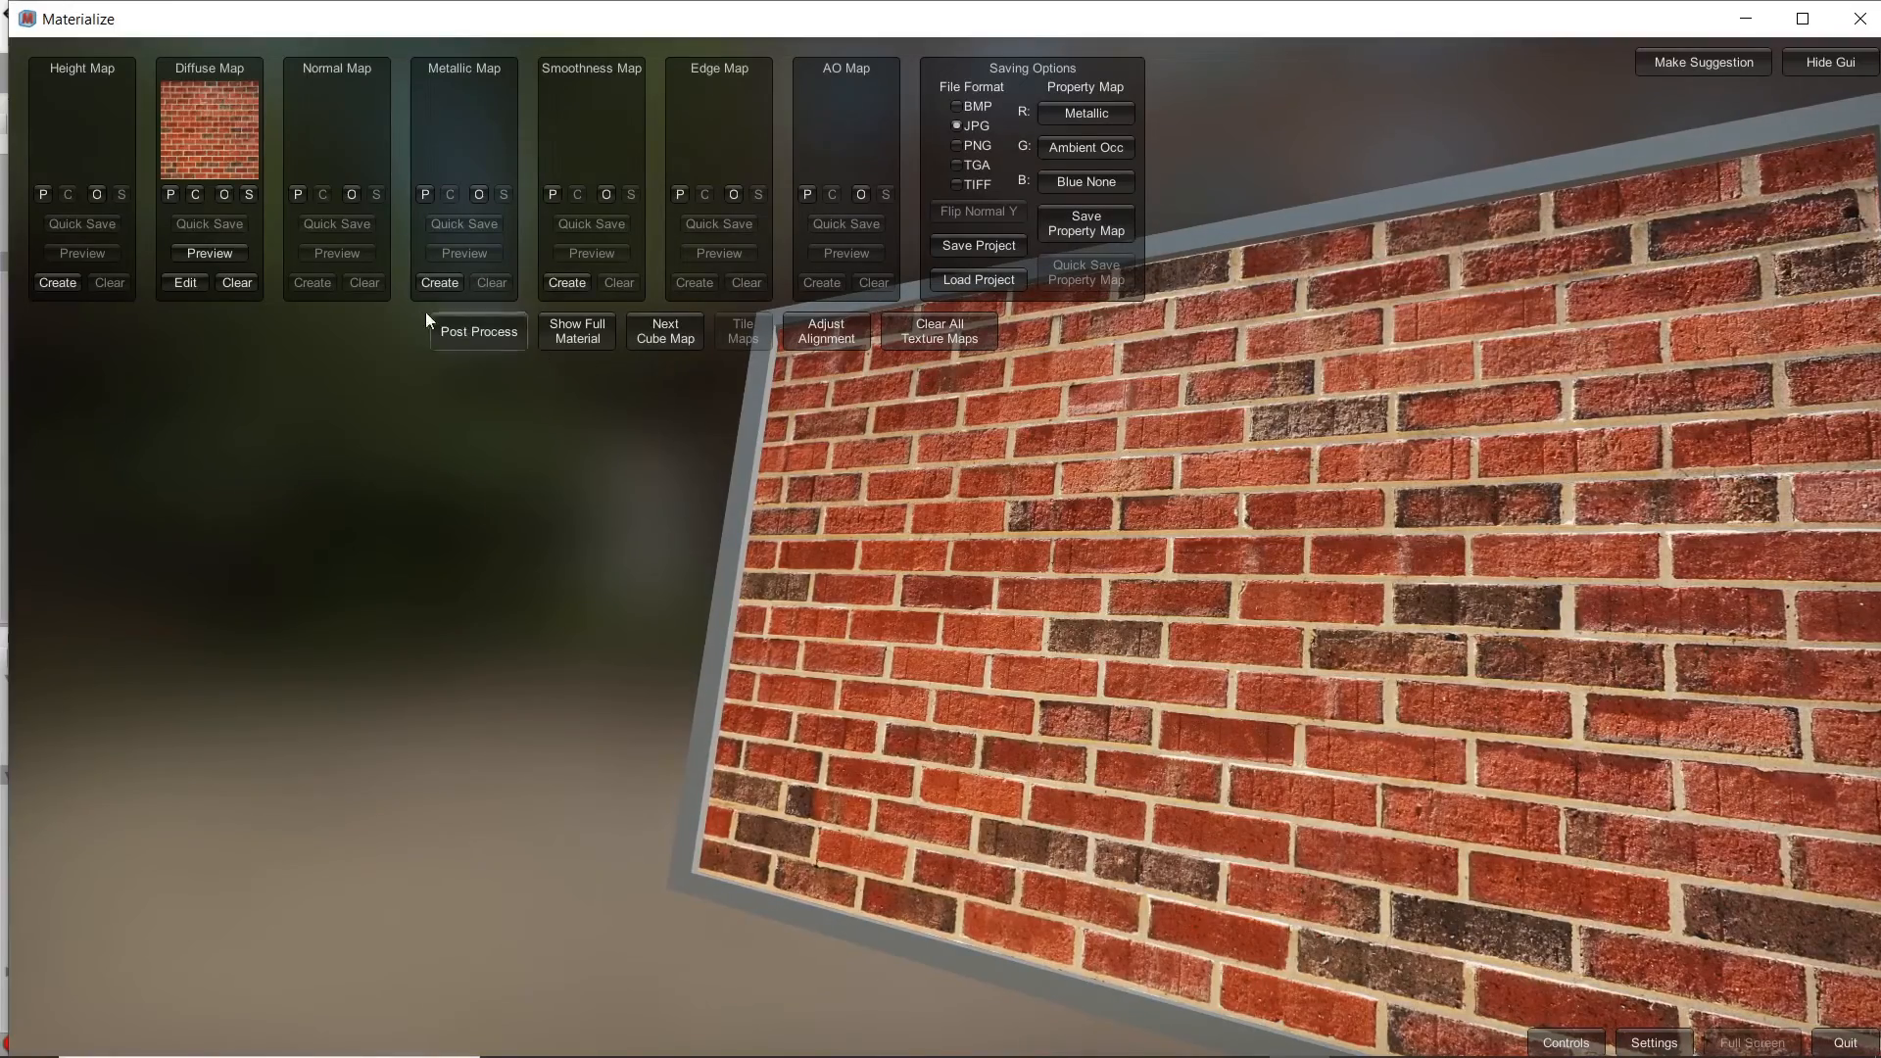
right_drag(835, 527, 931, 549)
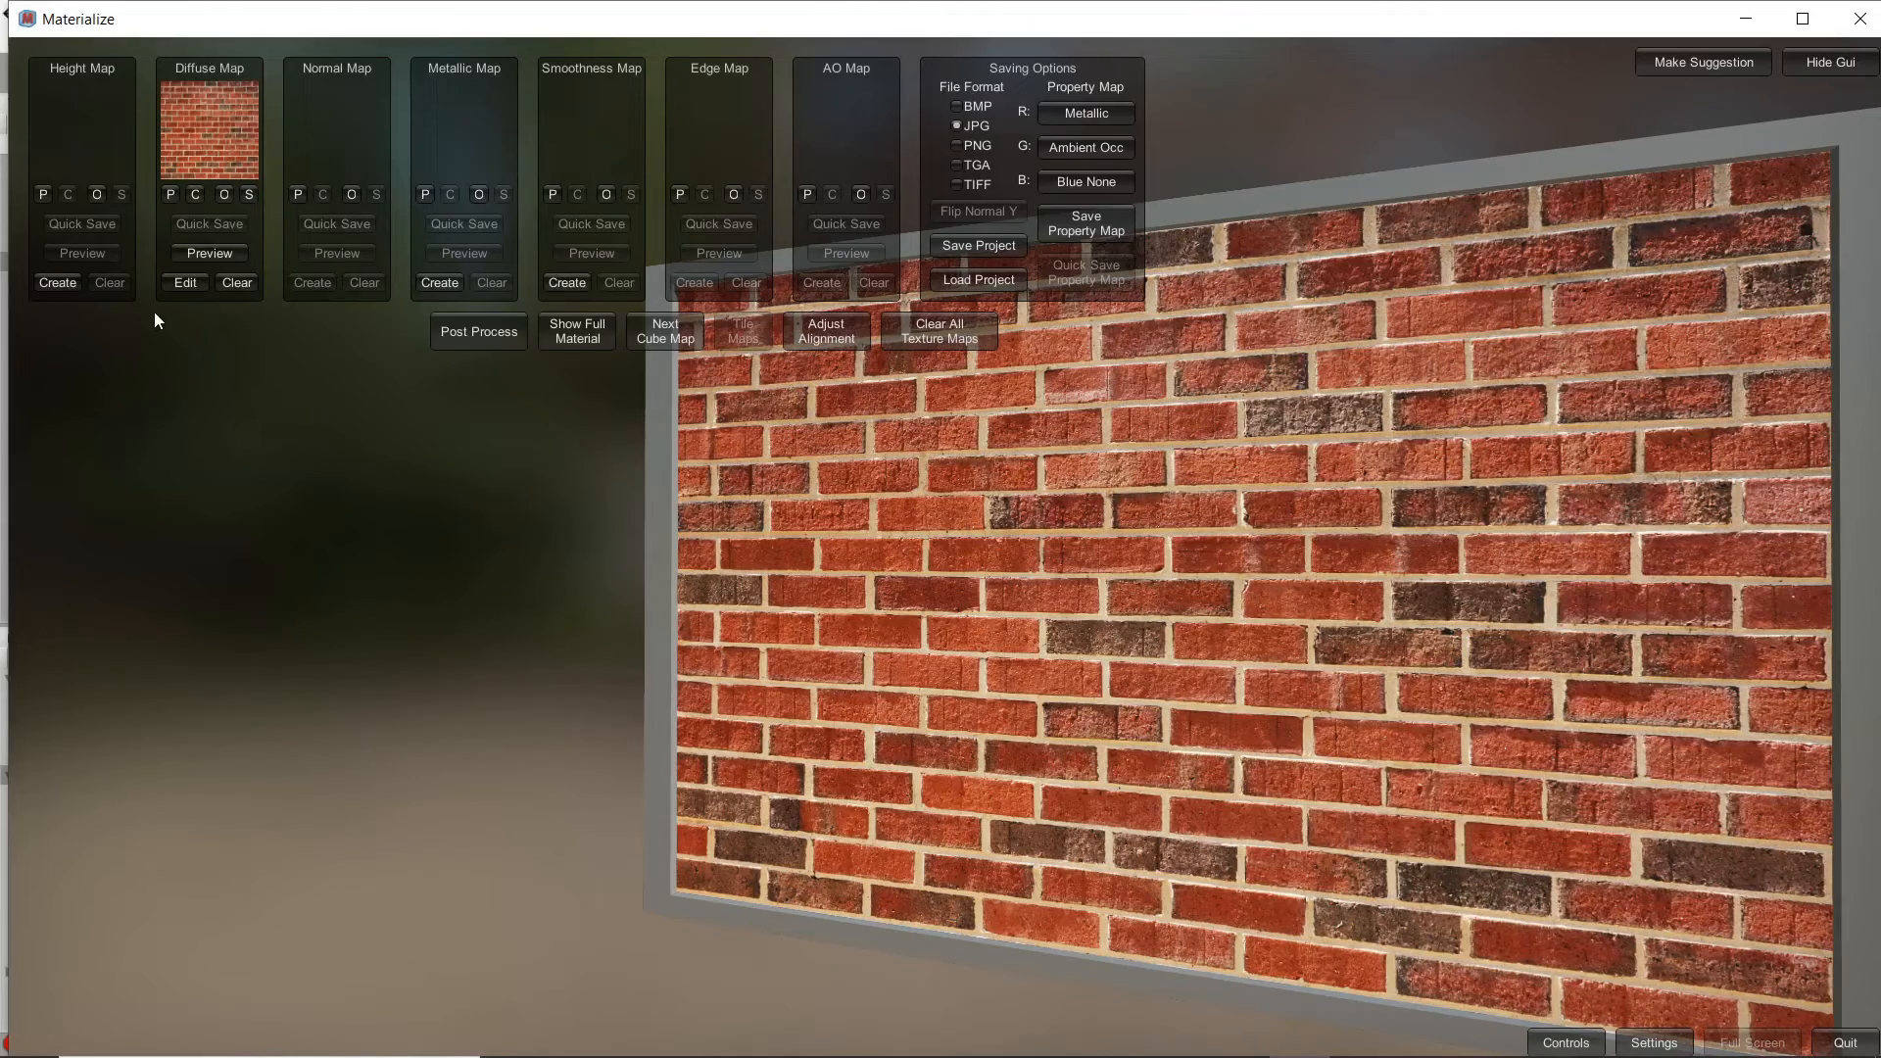
right_drag(930, 568, 1015, 561)
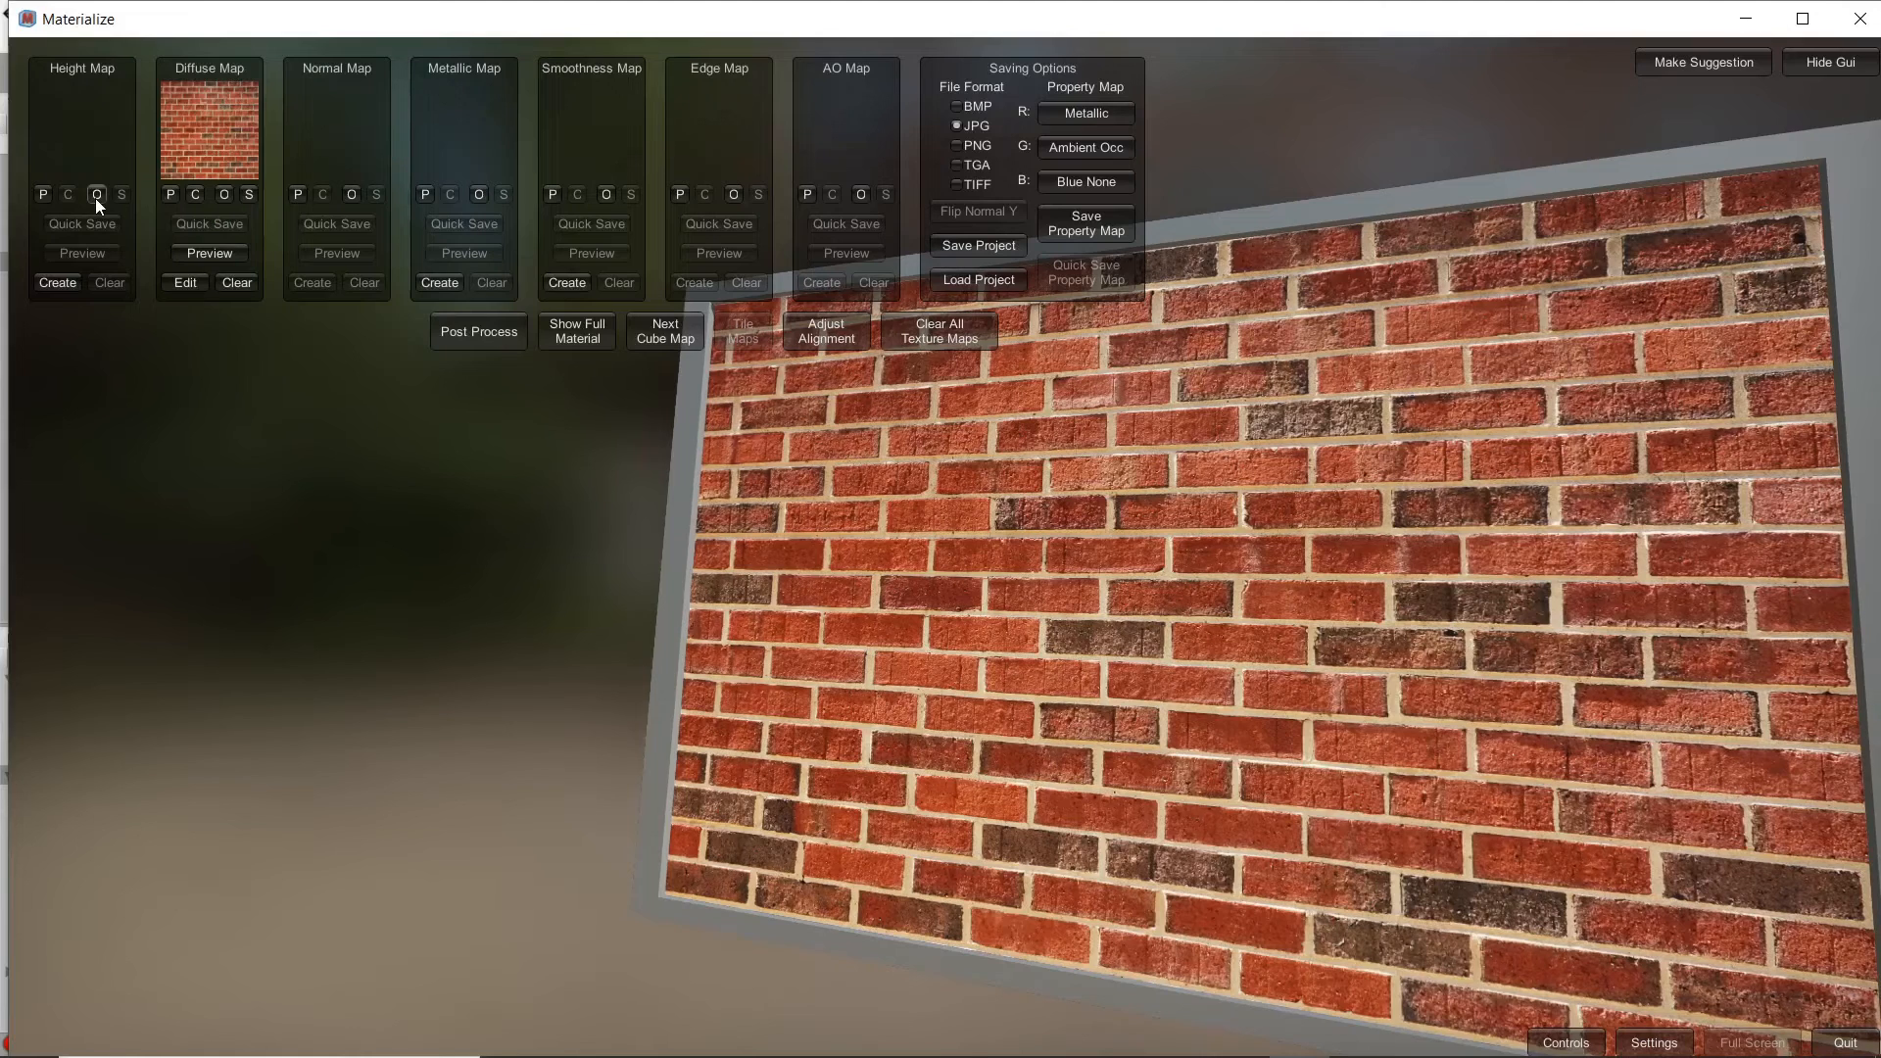
- Start a height map from the original diffuse, shift the reveal split slightly, and lower the final contrast to 0.5384
click(62, 284)
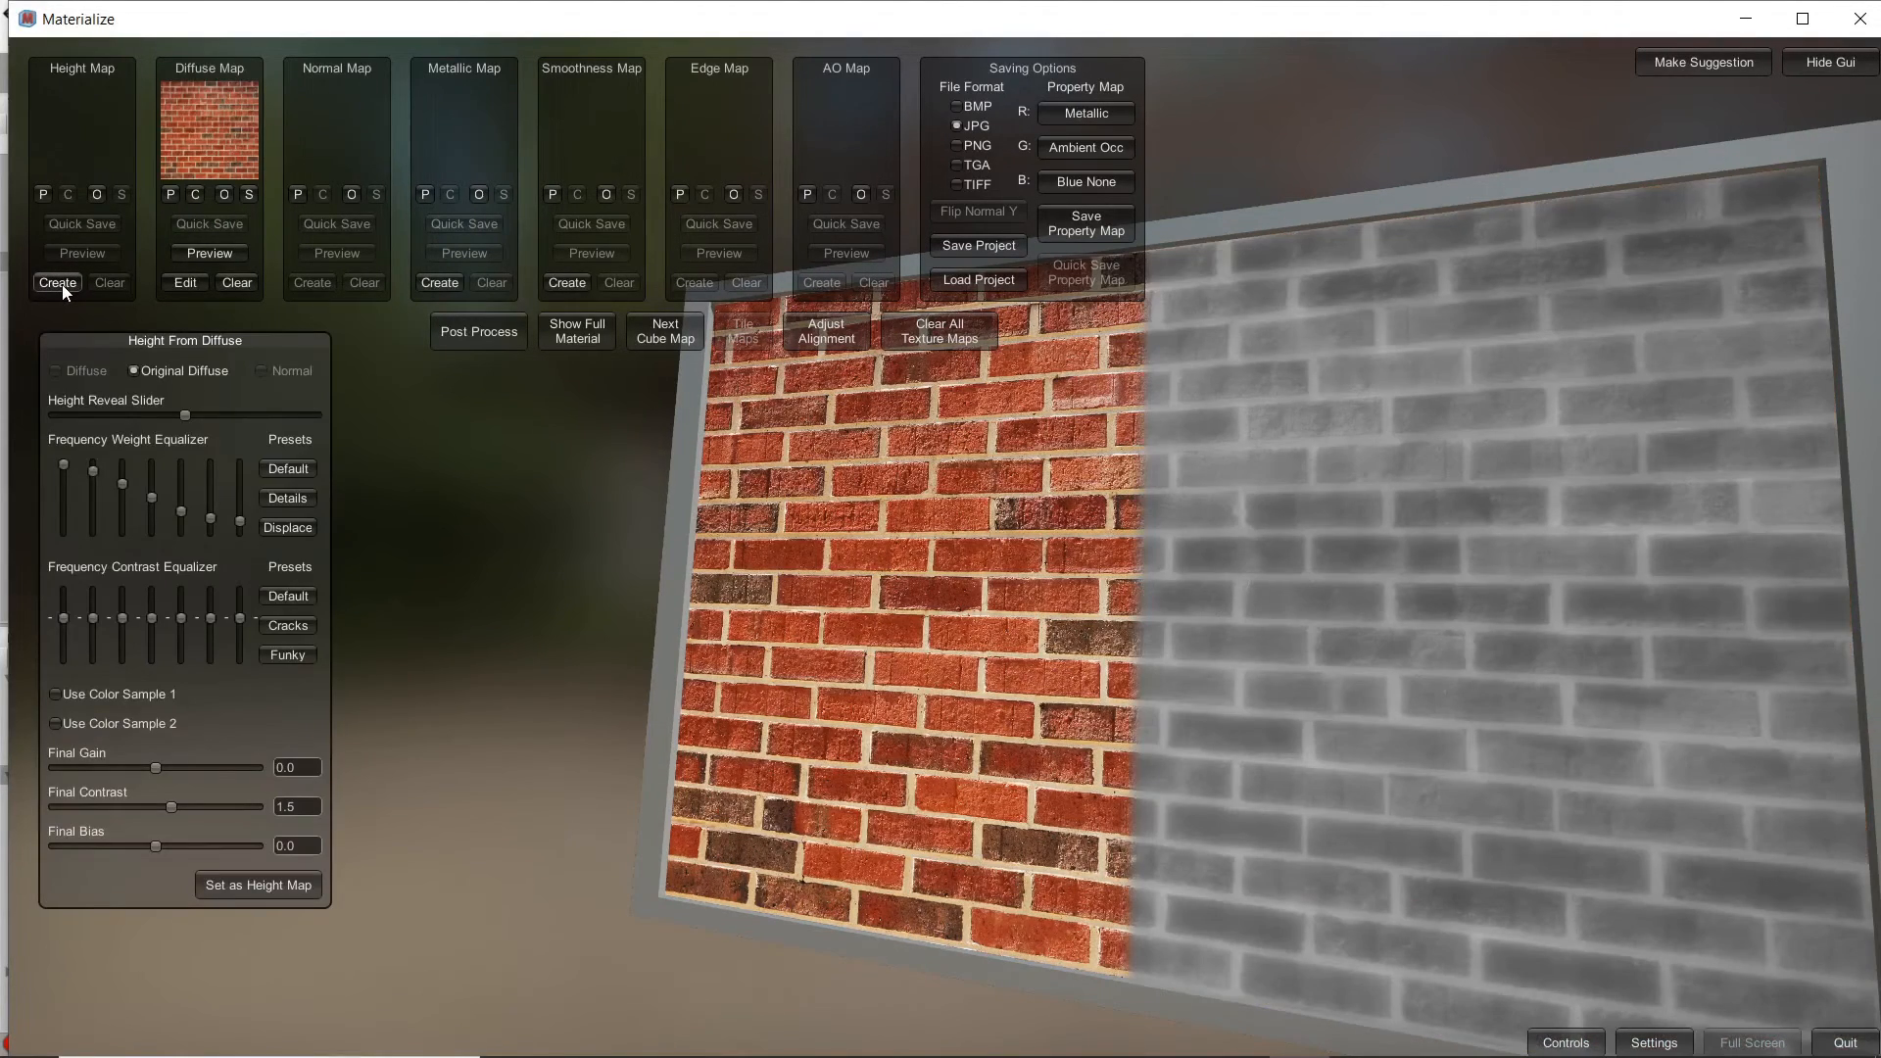
right_drag(958, 574, 991, 608)
mouse_move(186, 415)
mouse_down()
mouse_move(255, 421)
mouse_move(79, 421)
mouse_move(169, 433)
mouse_up()
right_drag(757, 617, 714, 696)
scroll(779, 629, up, 4)
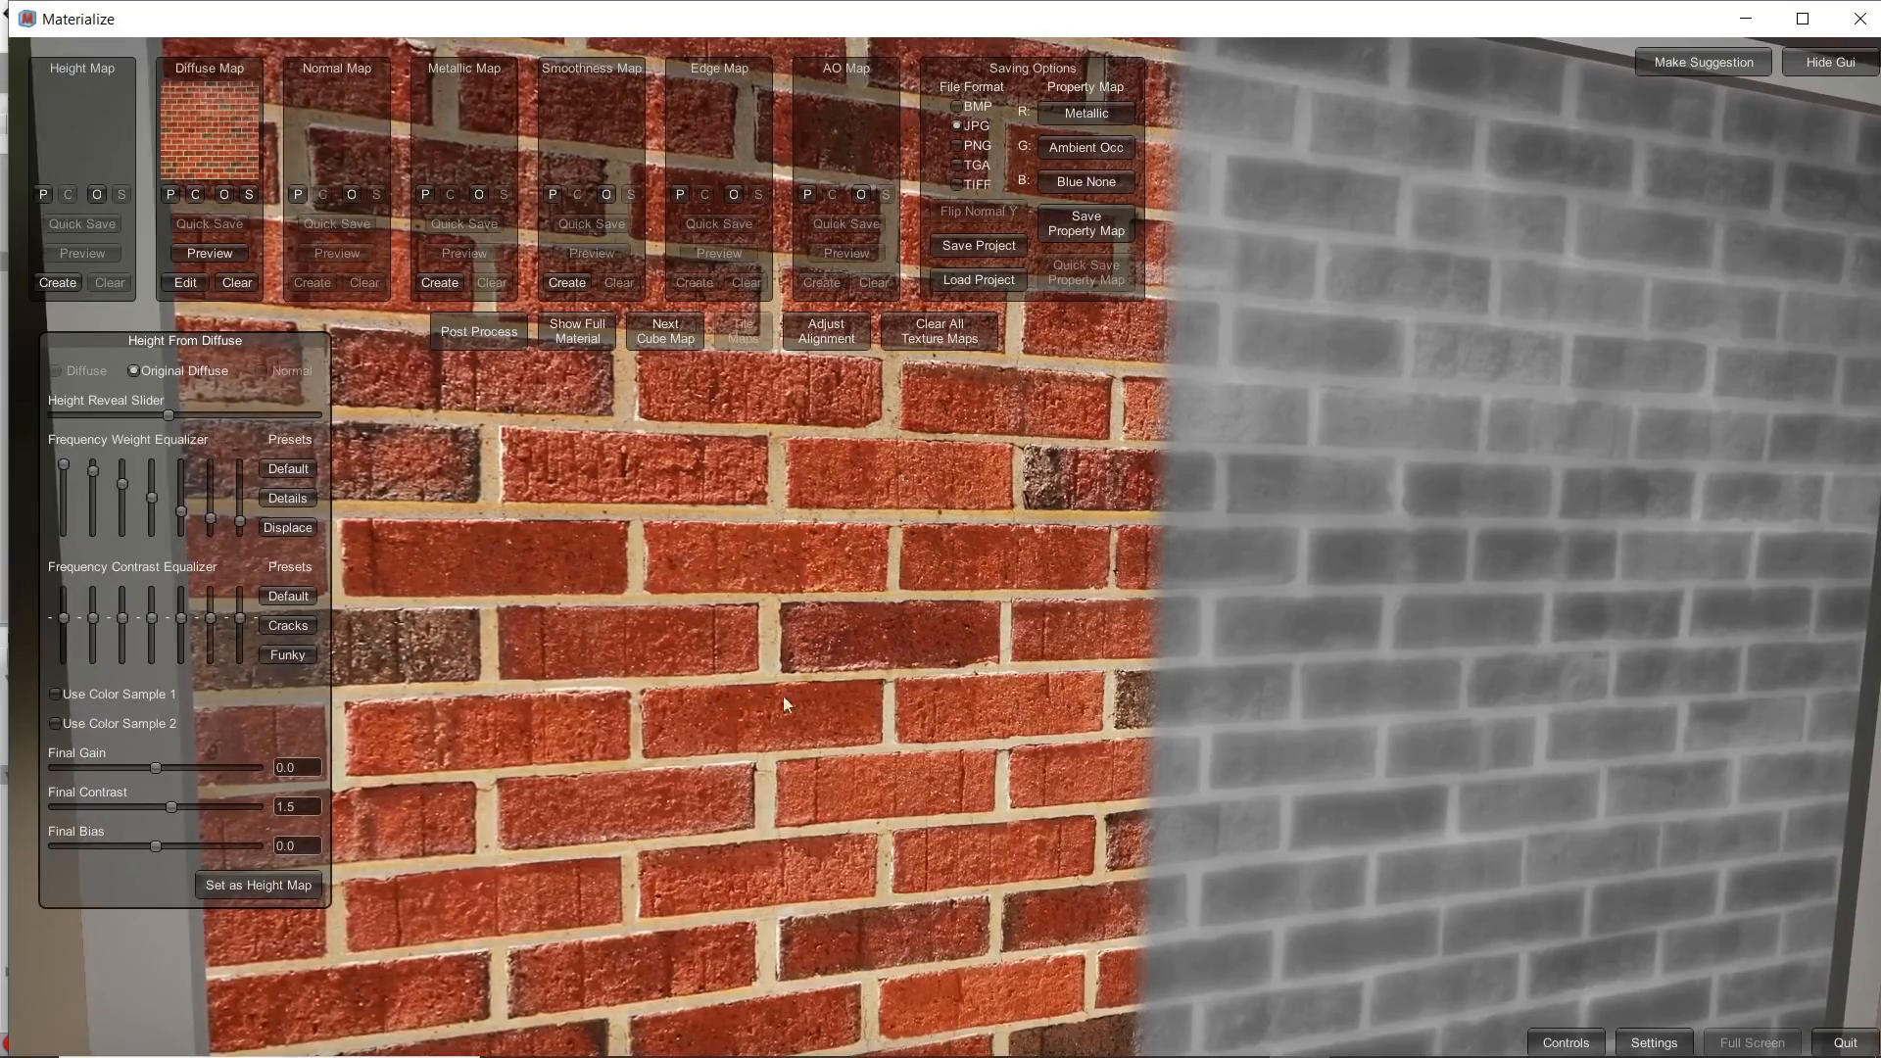
right_drag(1203, 658, 165, 800)
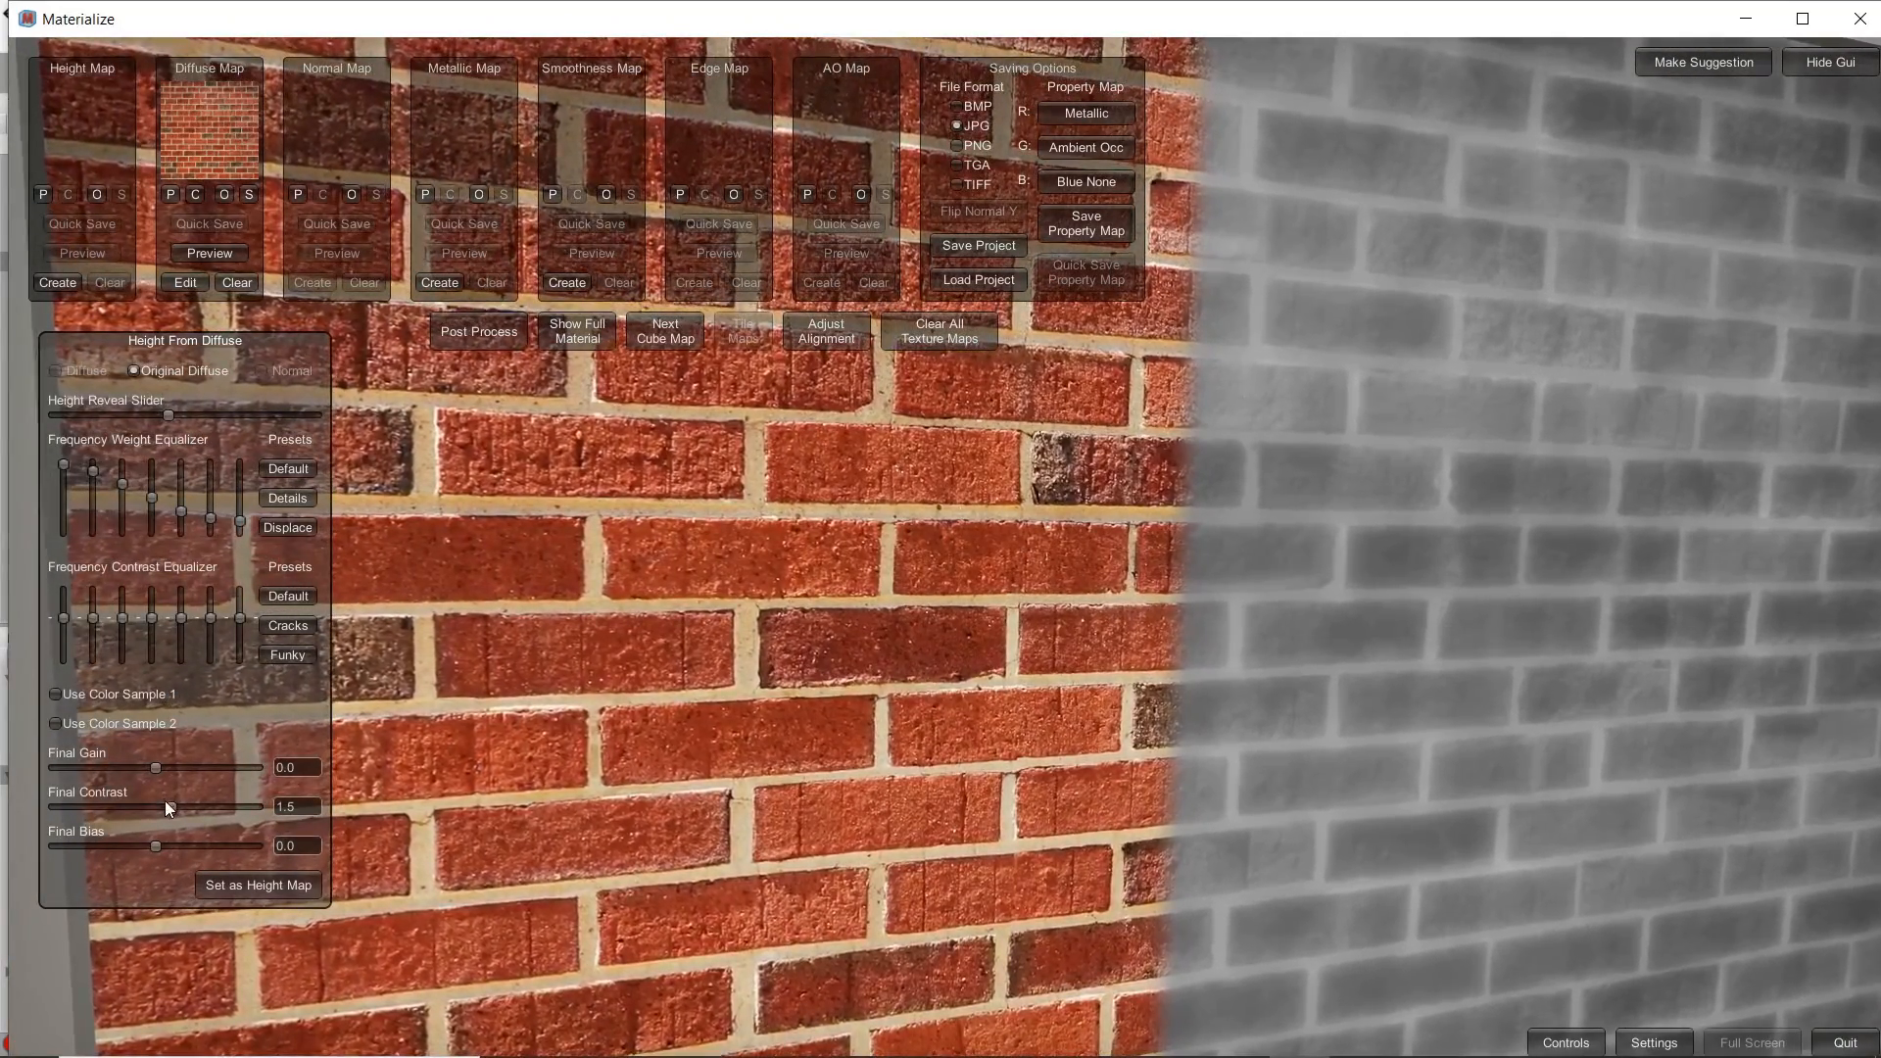
drag(168, 810, 160, 813)
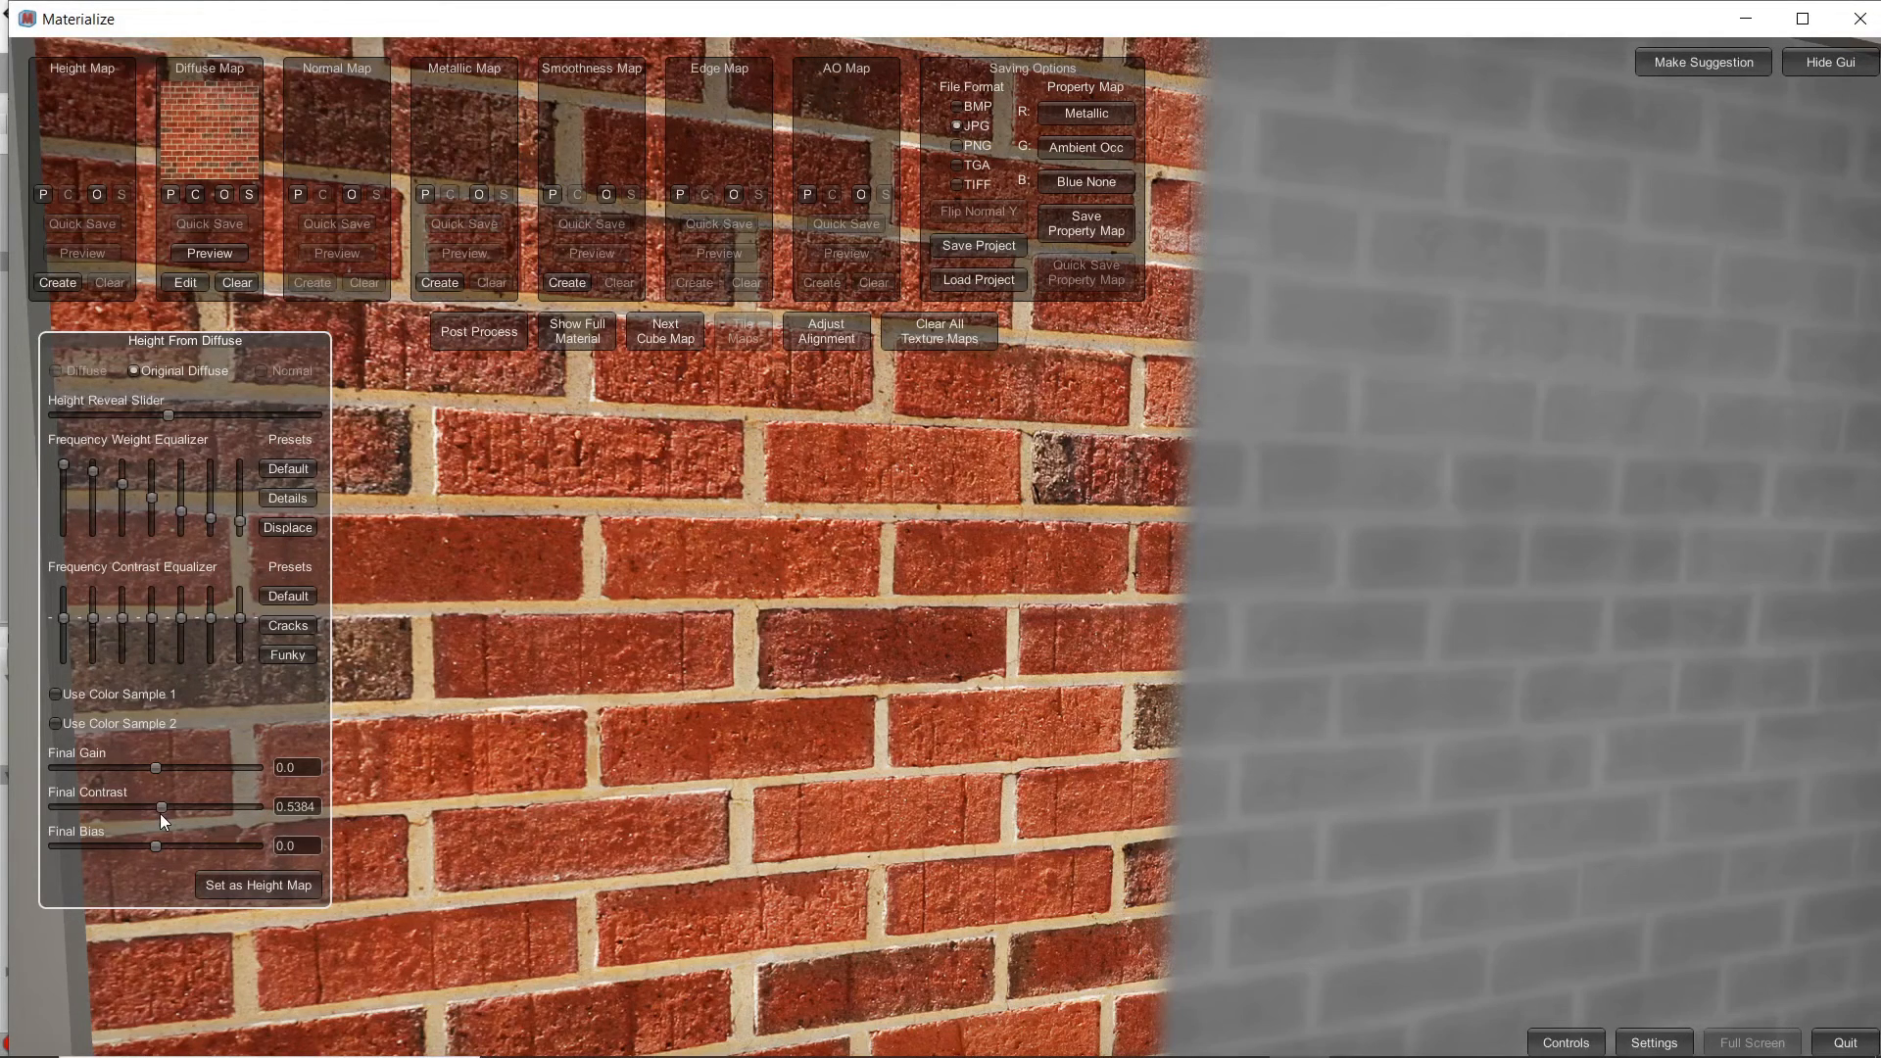
- Preview the full brick material and inspect its surface up close
right_drag(1119, 563, 1464, 639)
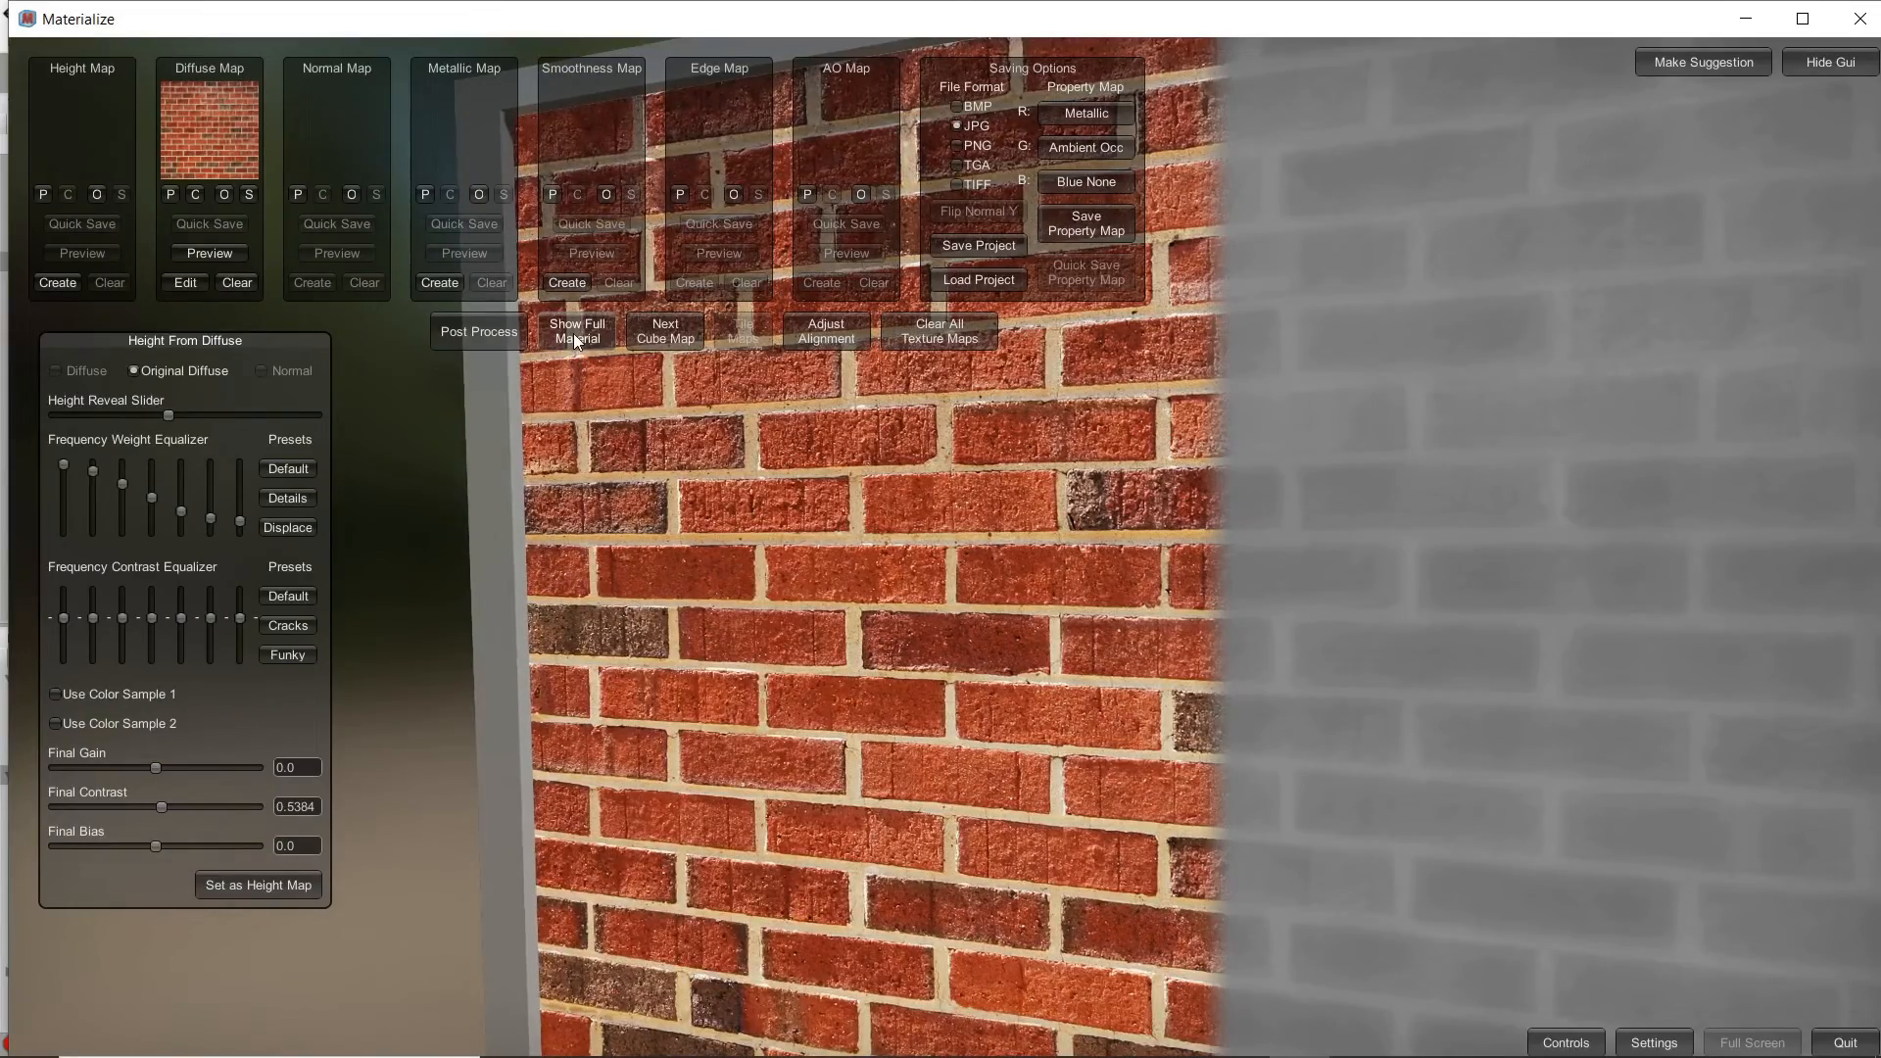
click(575, 332)
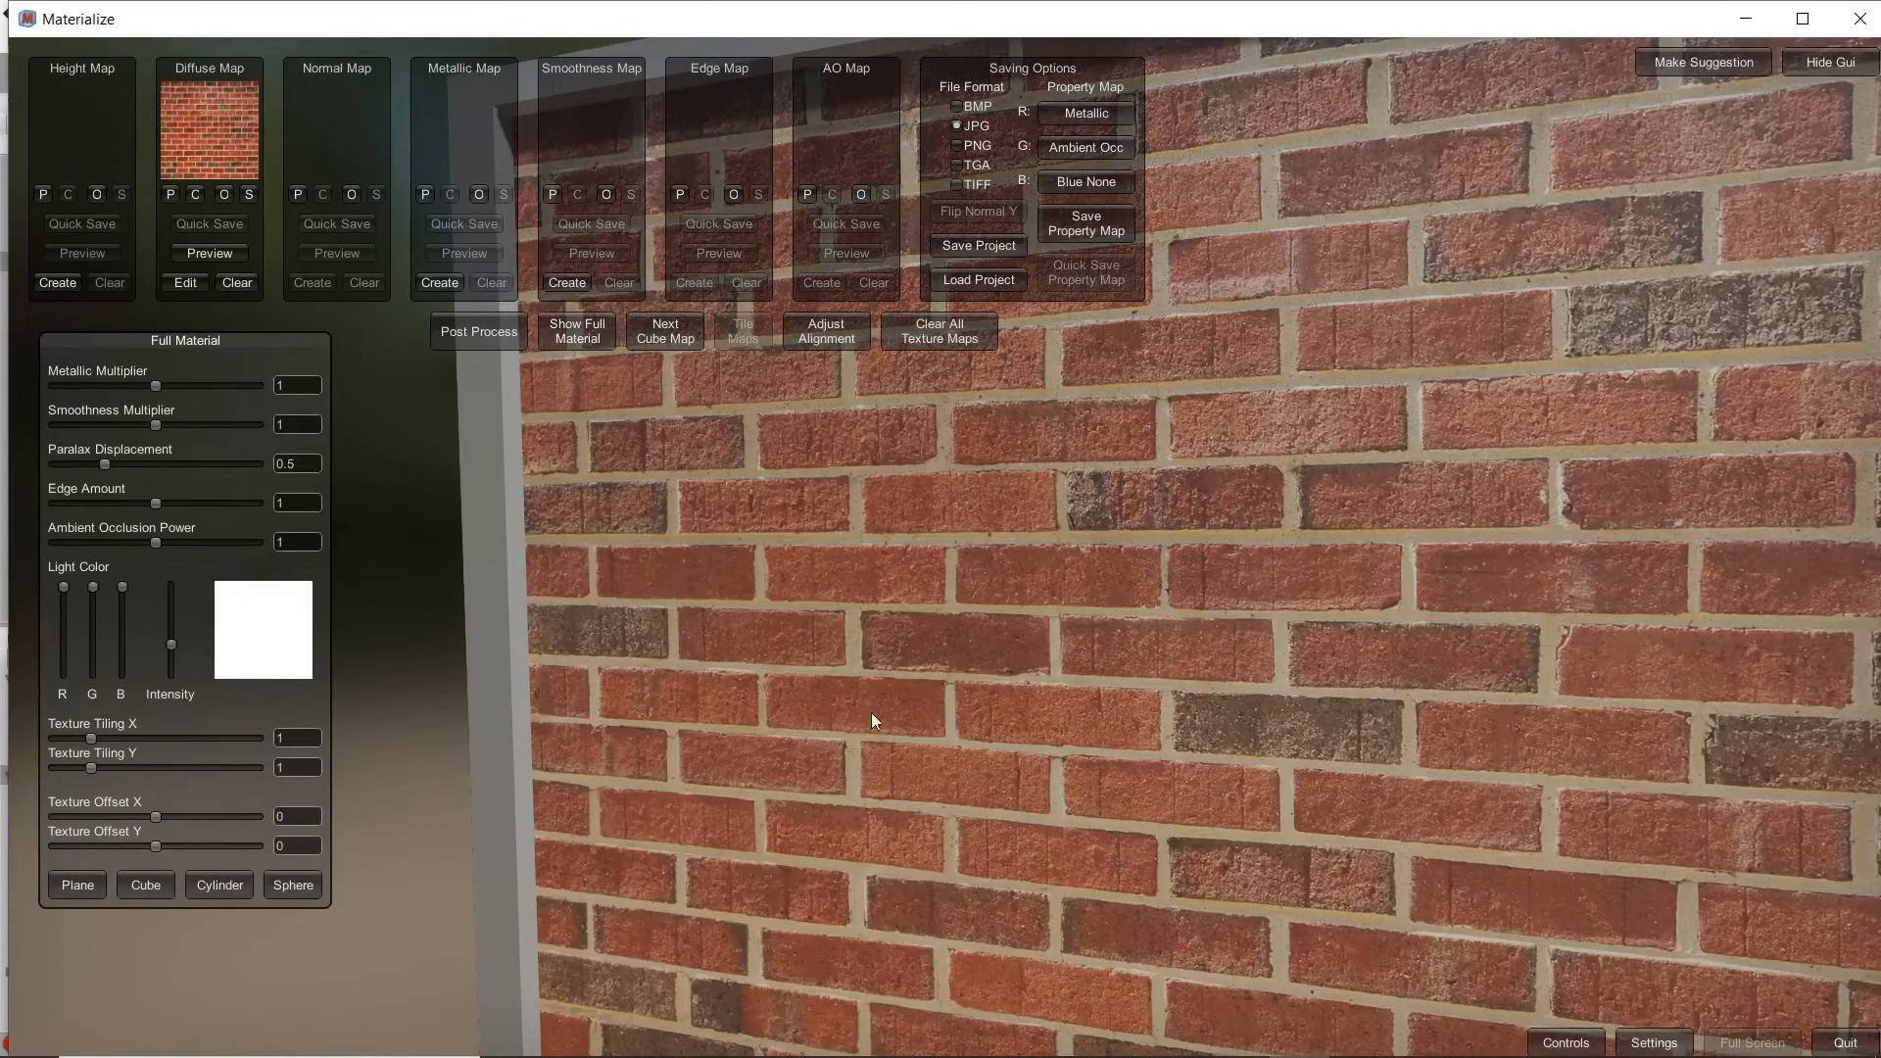
right_drag(862, 718, 1367, 667)
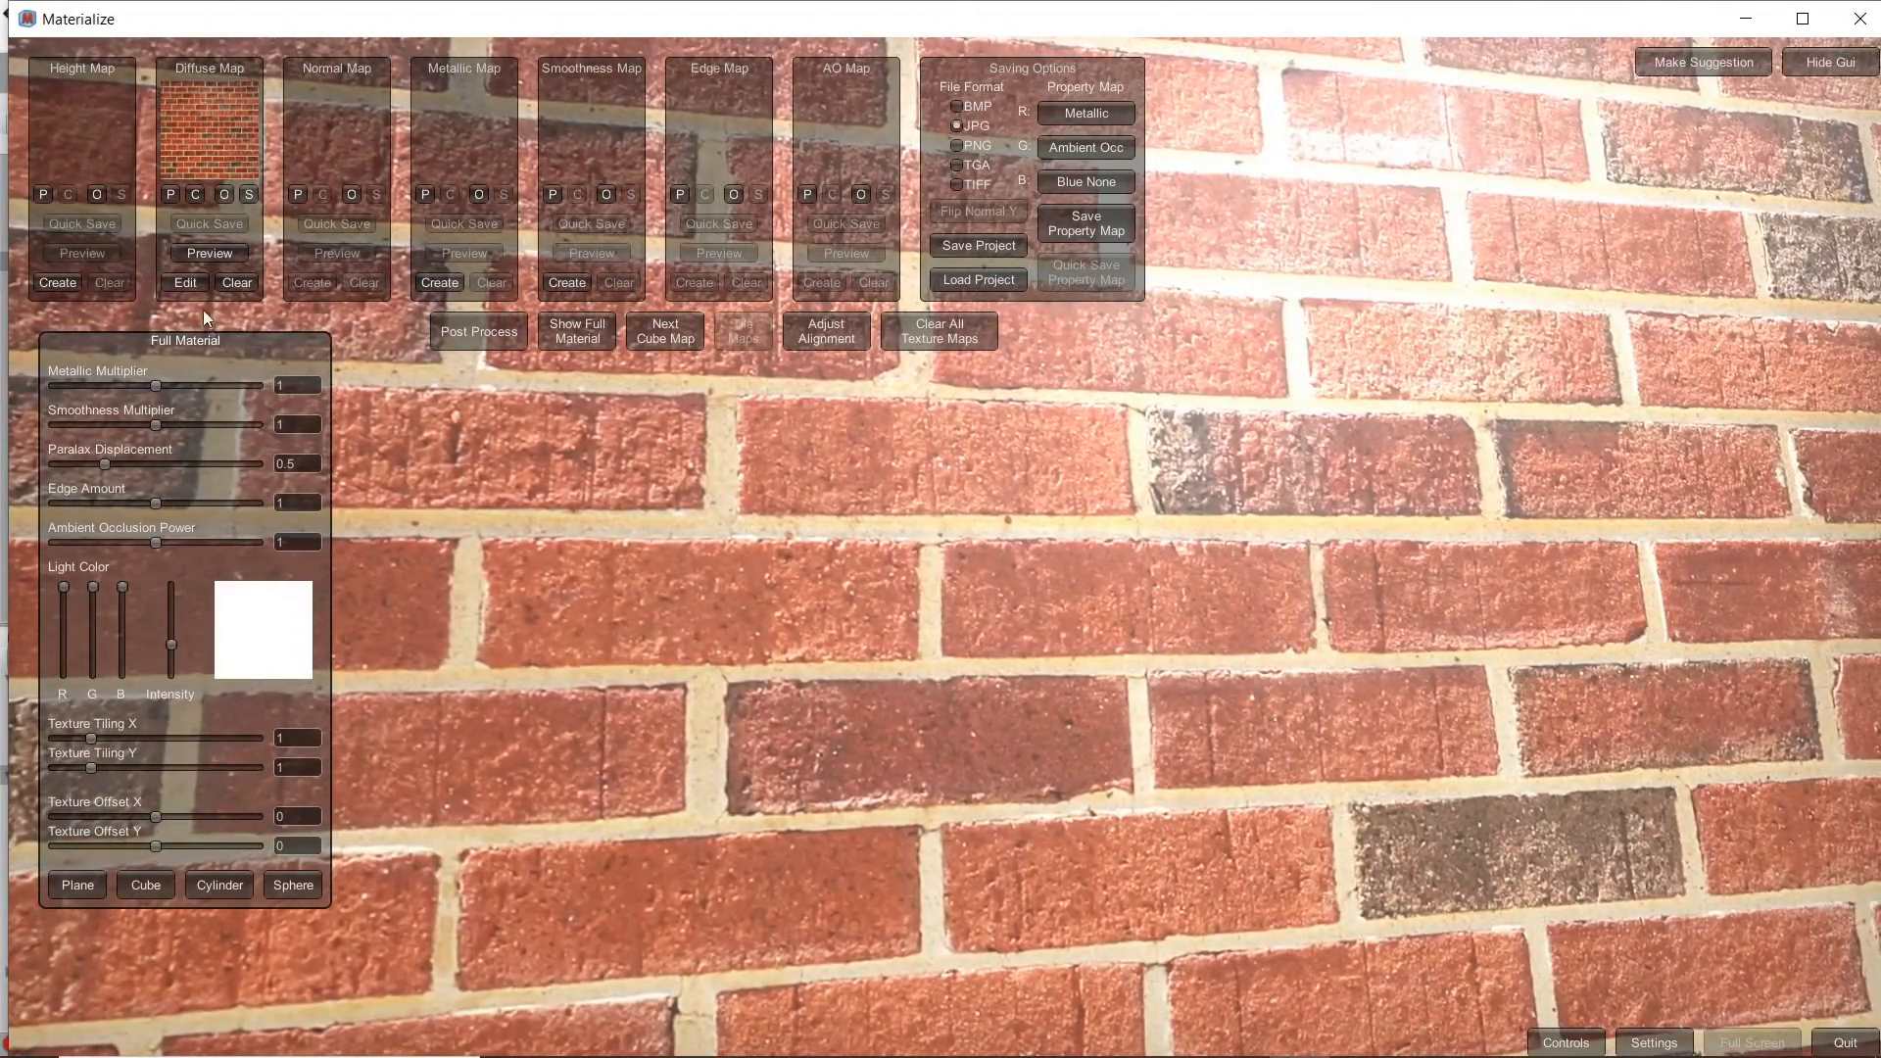
- Reopen the height map settings, lower the final contrast to 0.3461, and apply the result as the height map
click(57, 283)
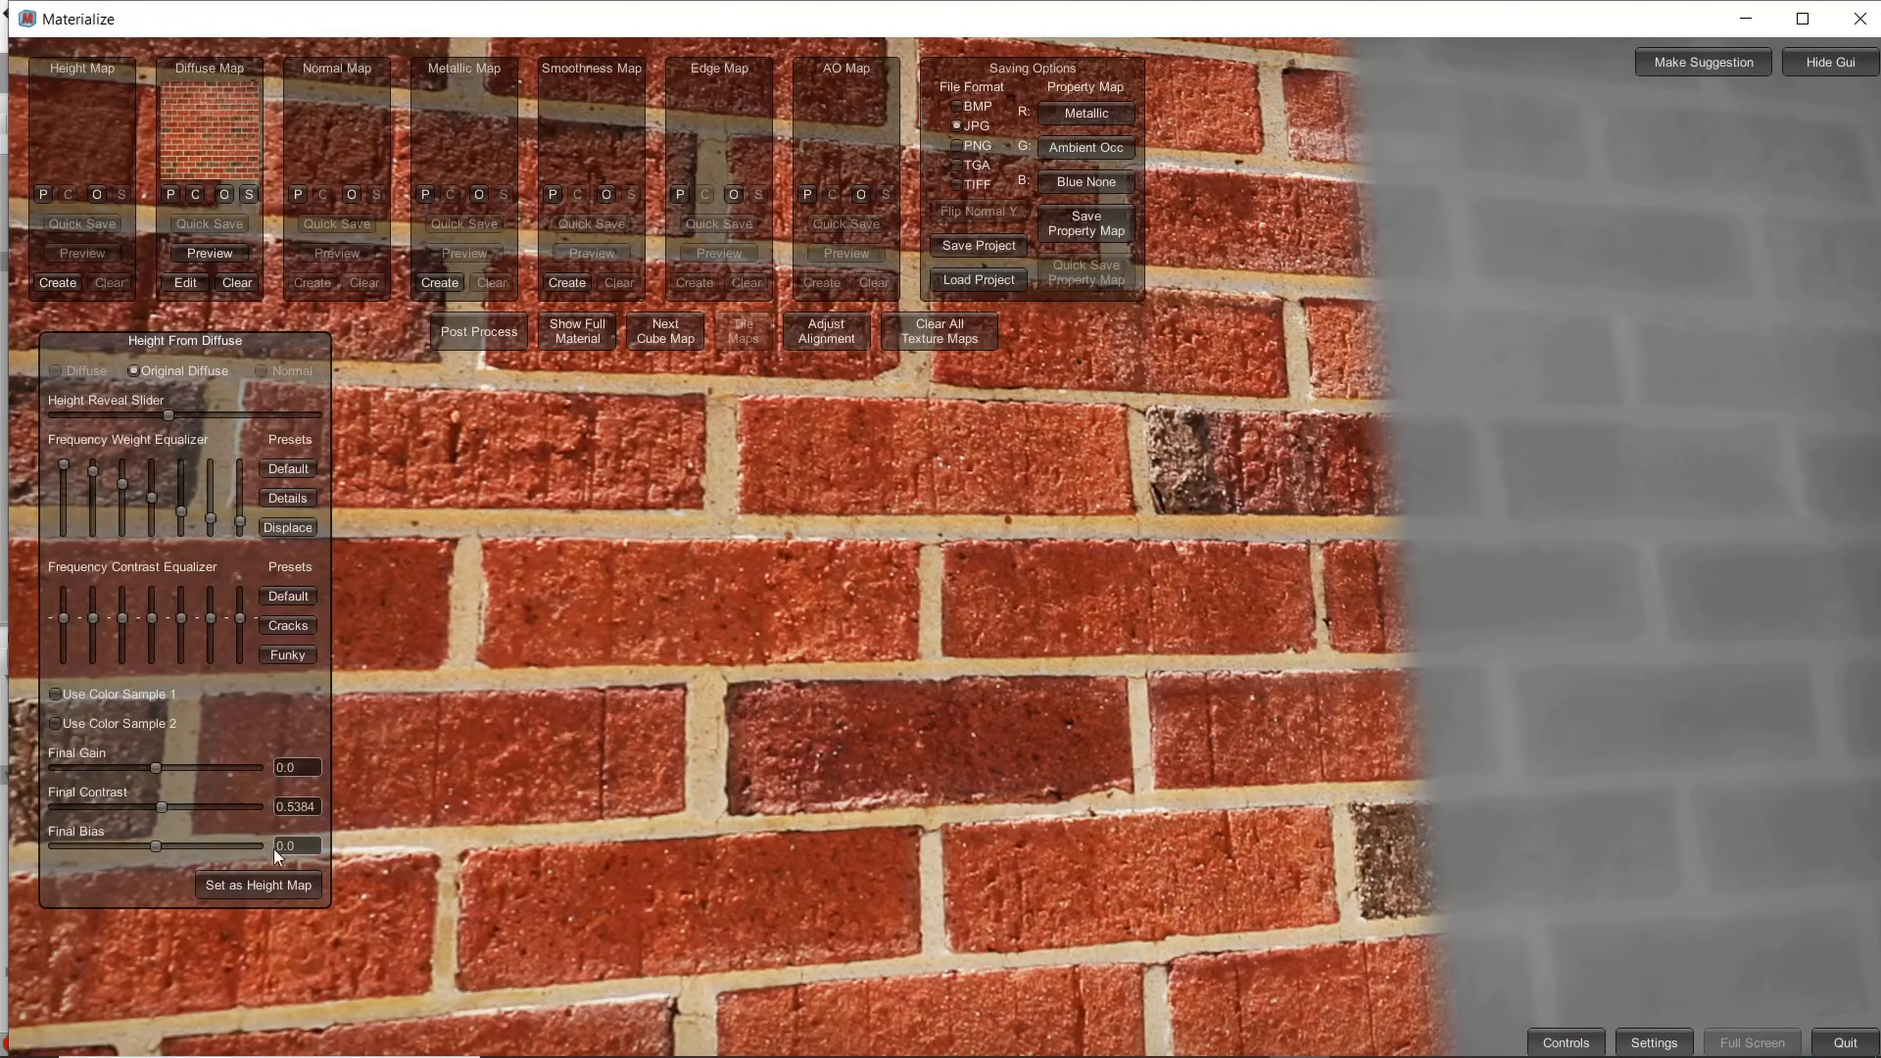
drag(165, 807, 163, 809)
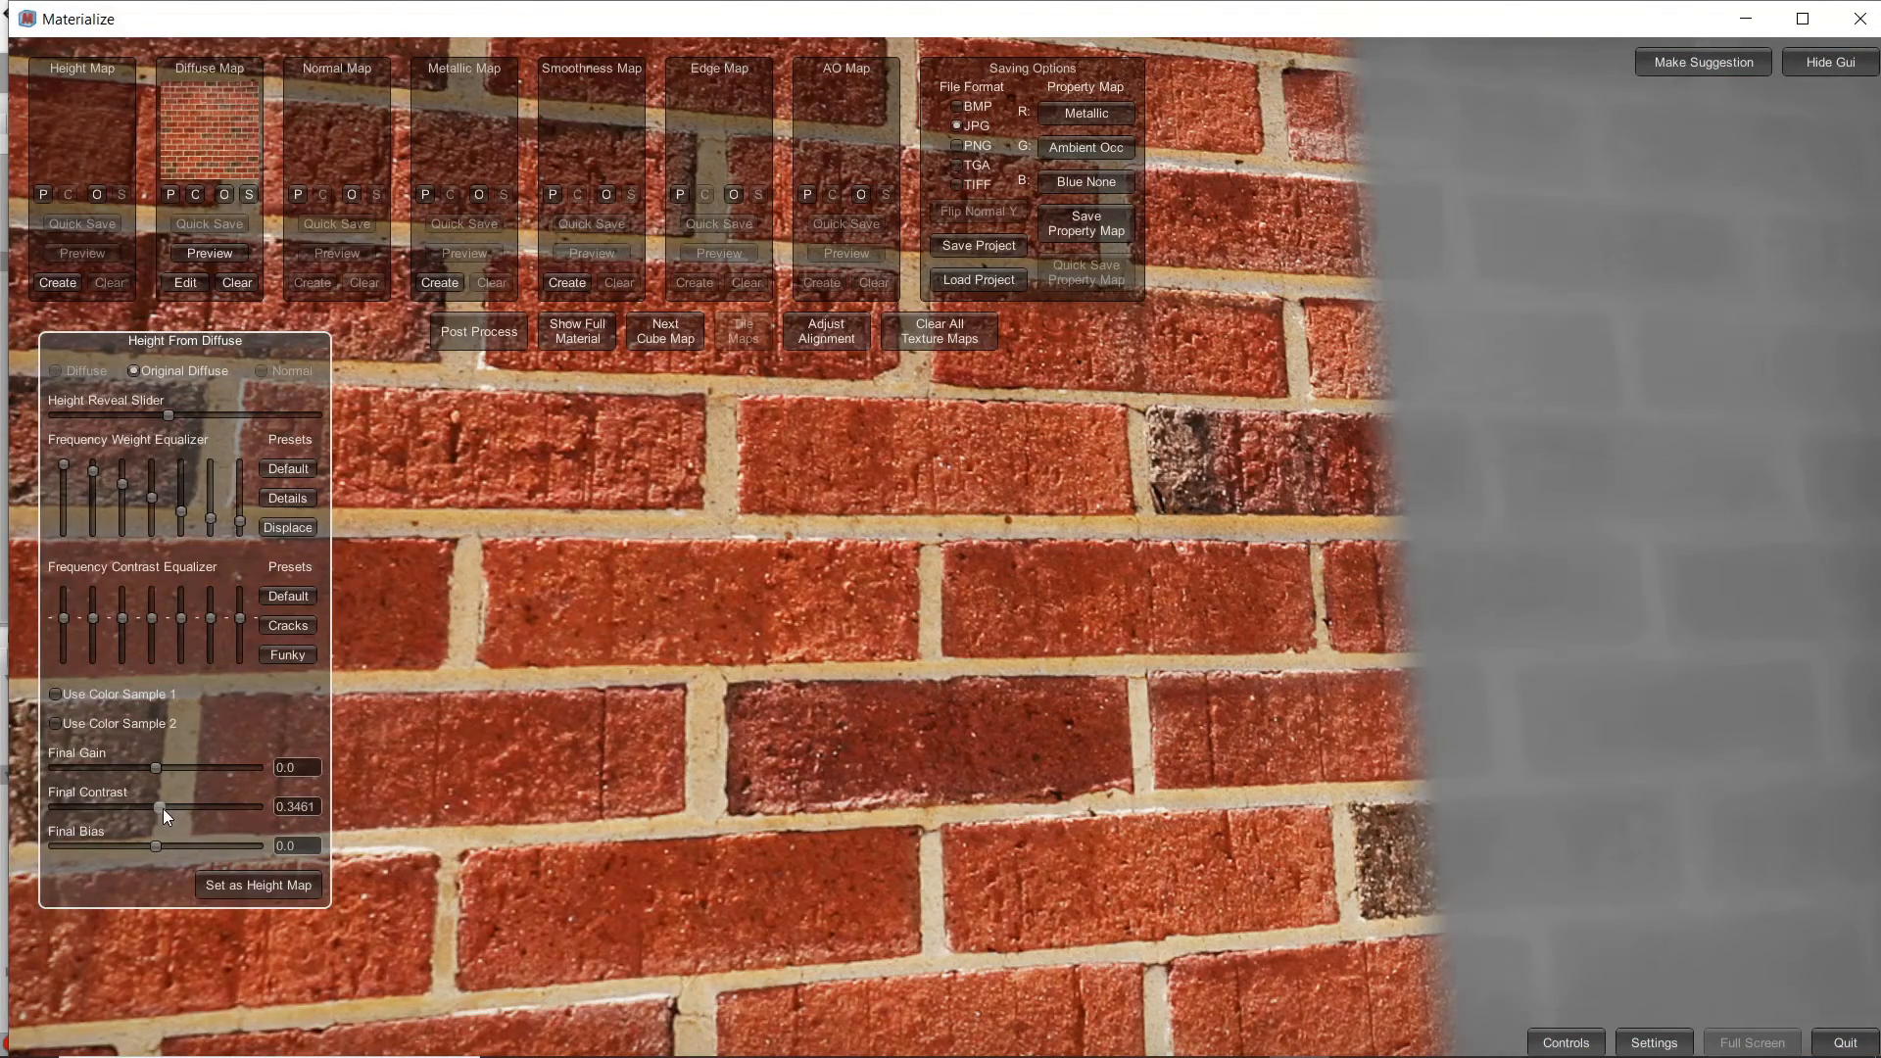
click(261, 886)
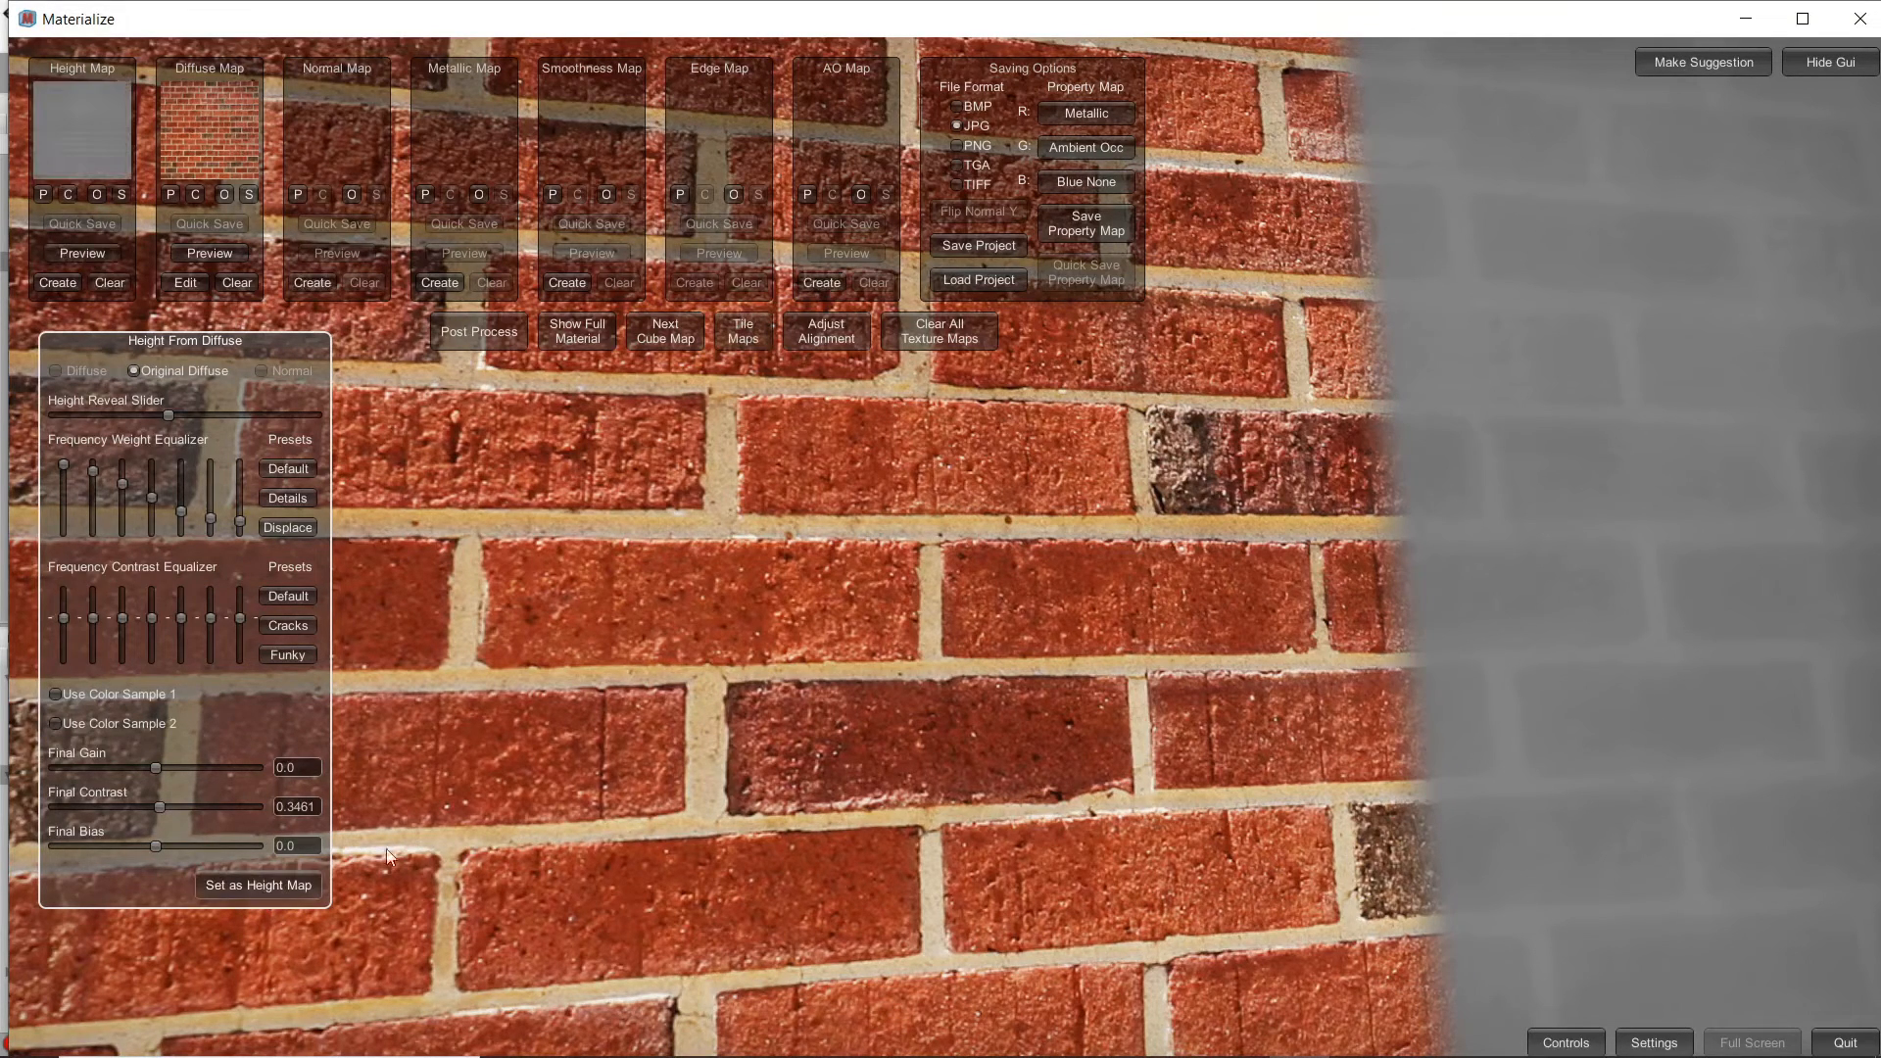
- Show the full material and view the brick relief at a grazing angle
click(577, 331)
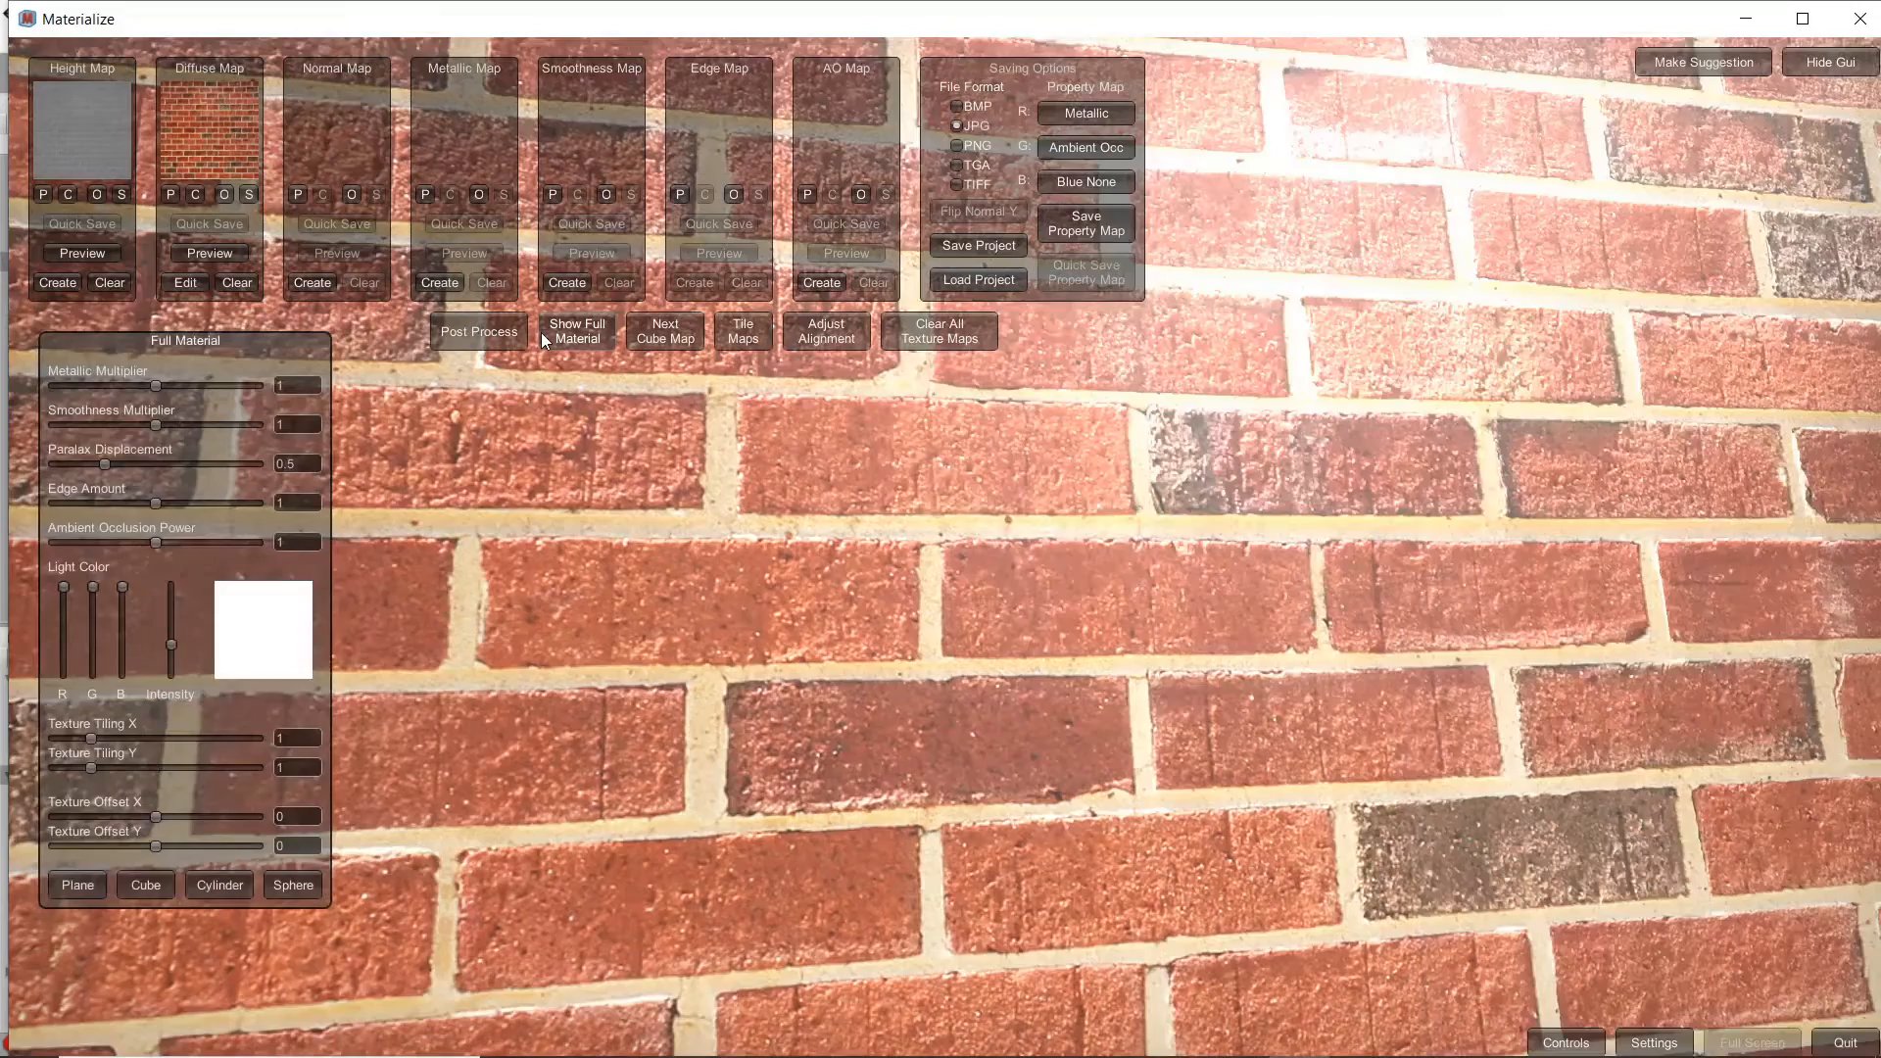
drag(1043, 615, 1369, 671)
right_drag(1366, 664, 1325, 667)
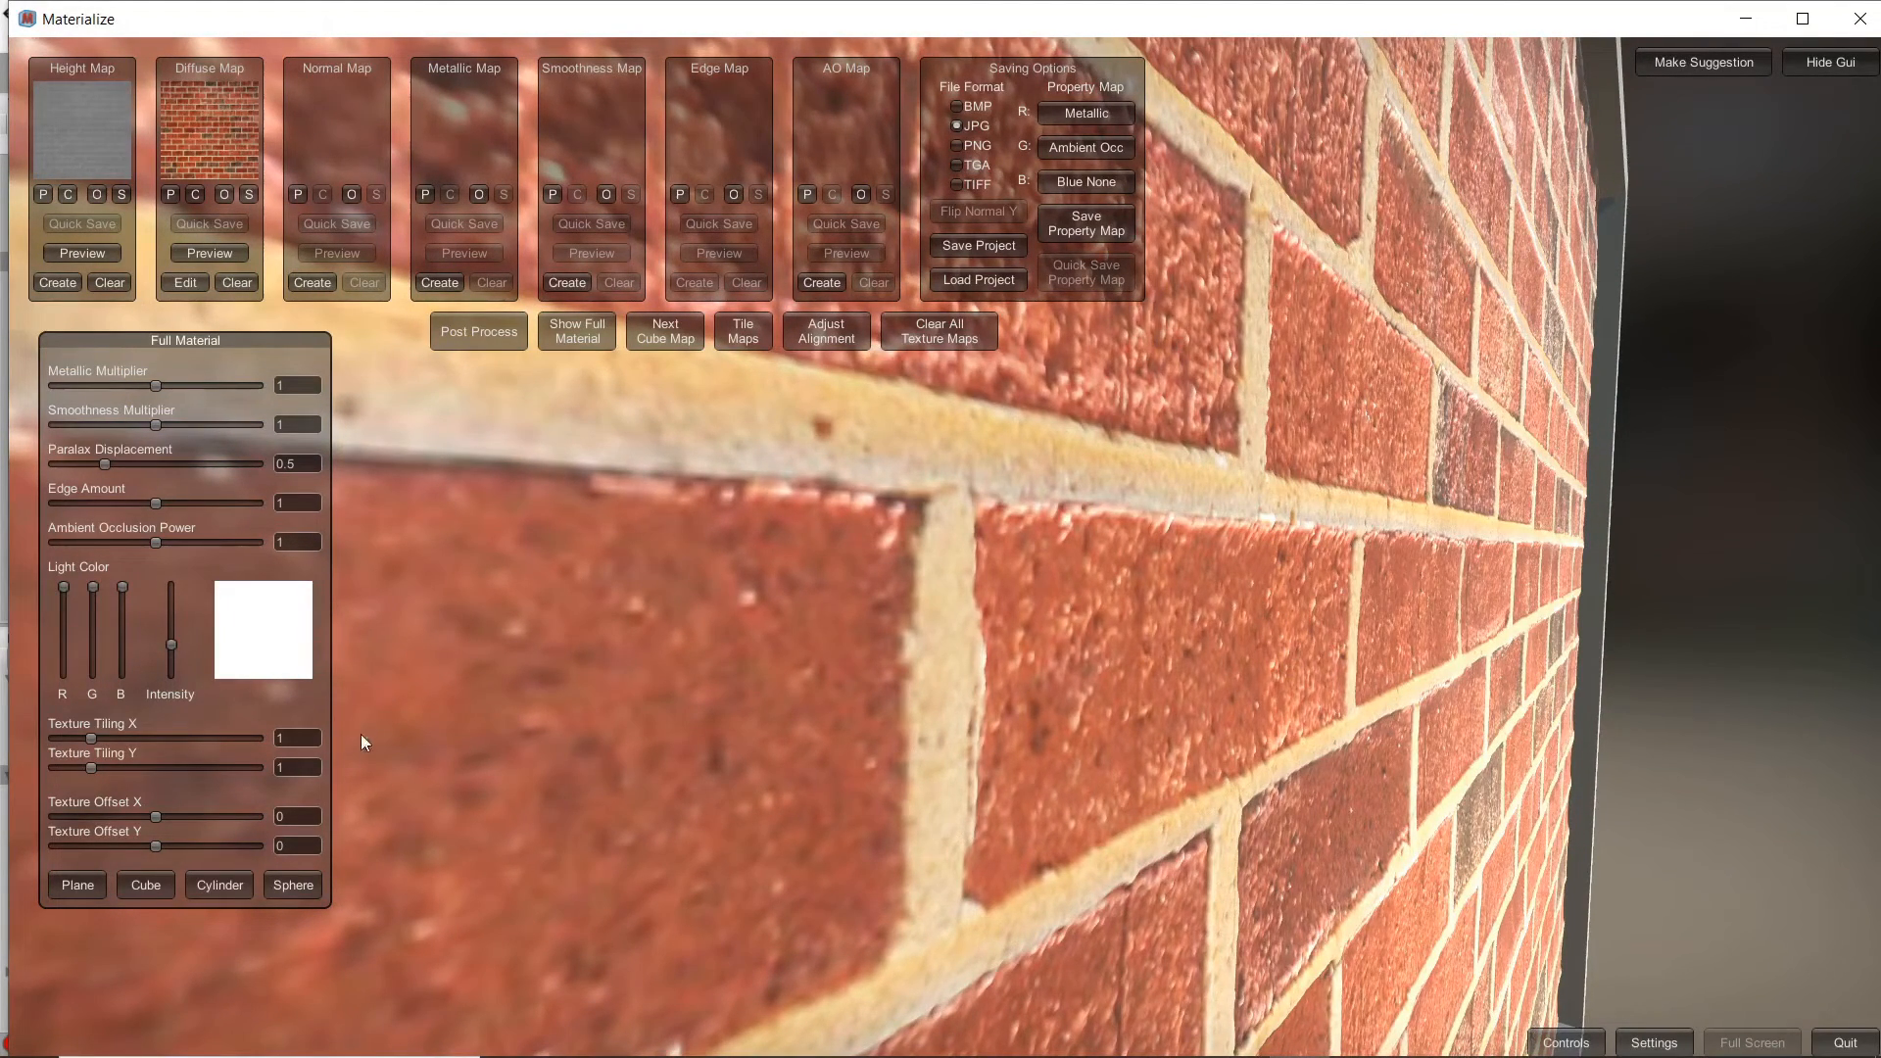
- Raise the height map's final contrast to 0.8653, apply it as the height map, and preview the full material
click(65, 286)
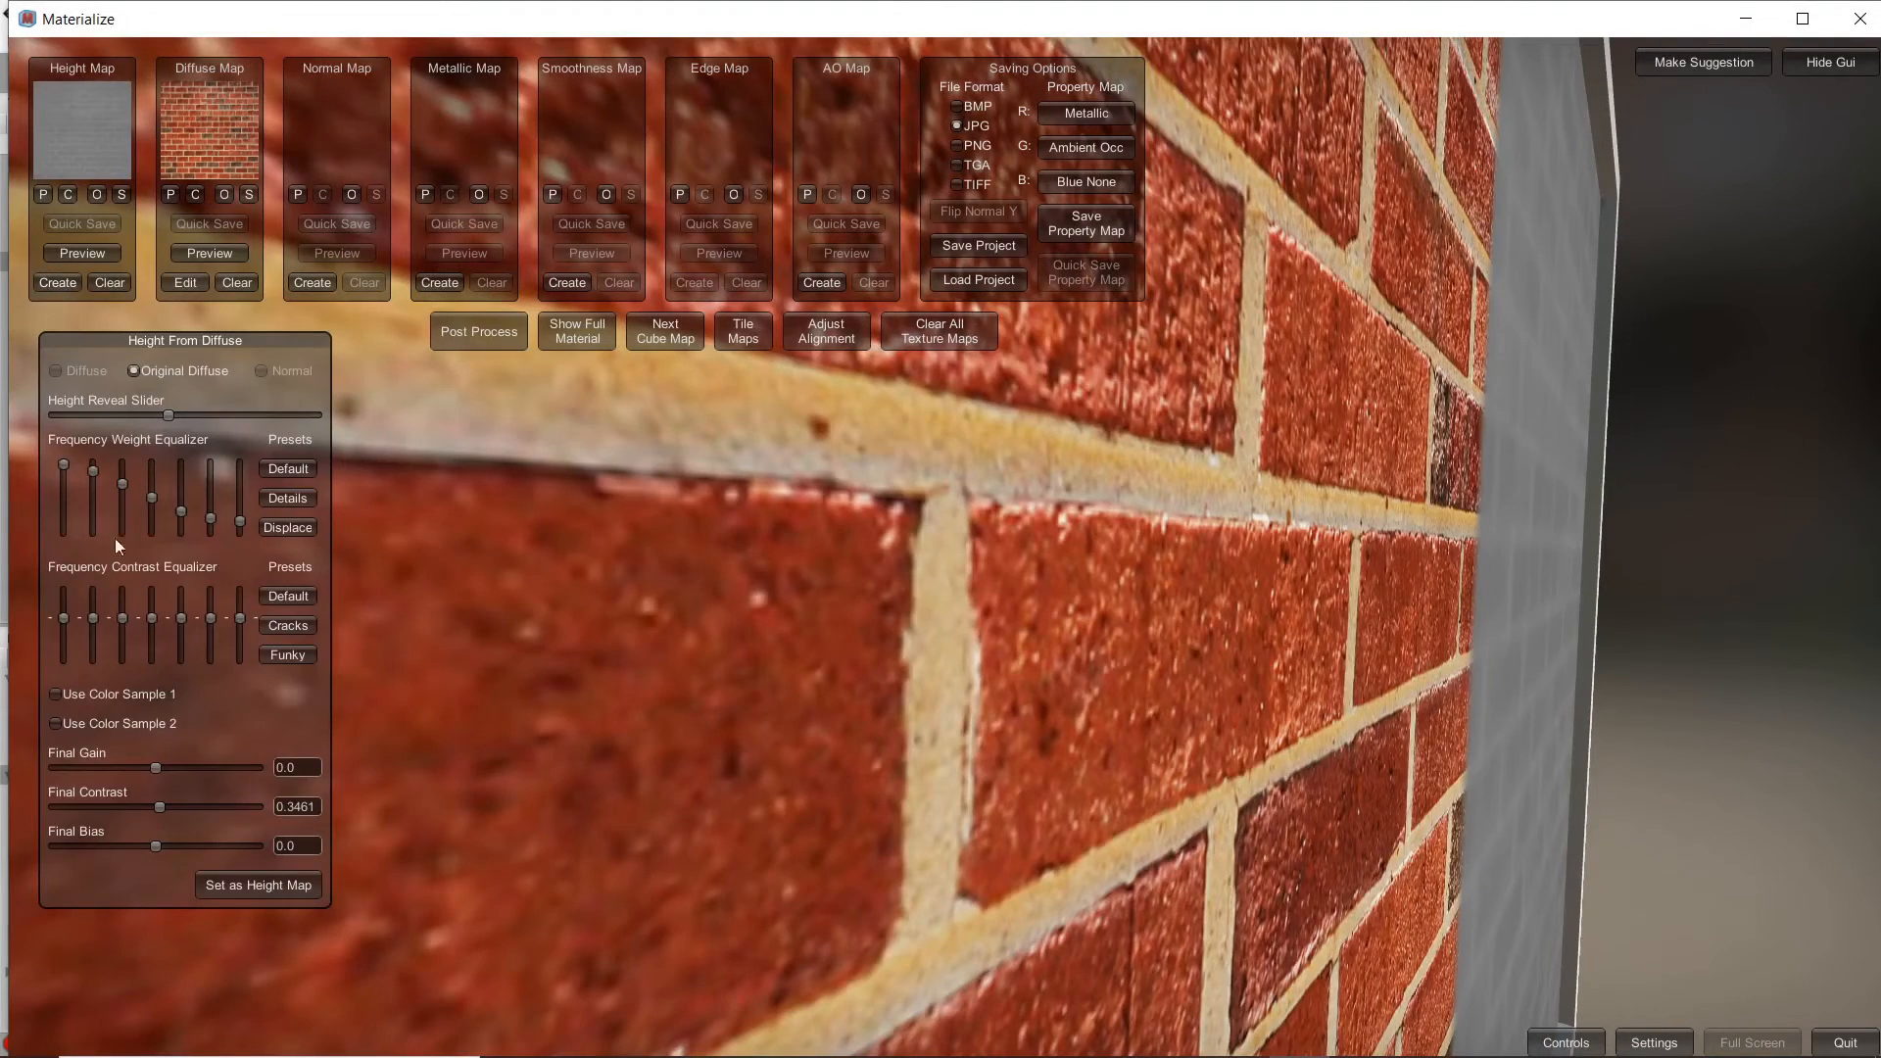
click(237, 883)
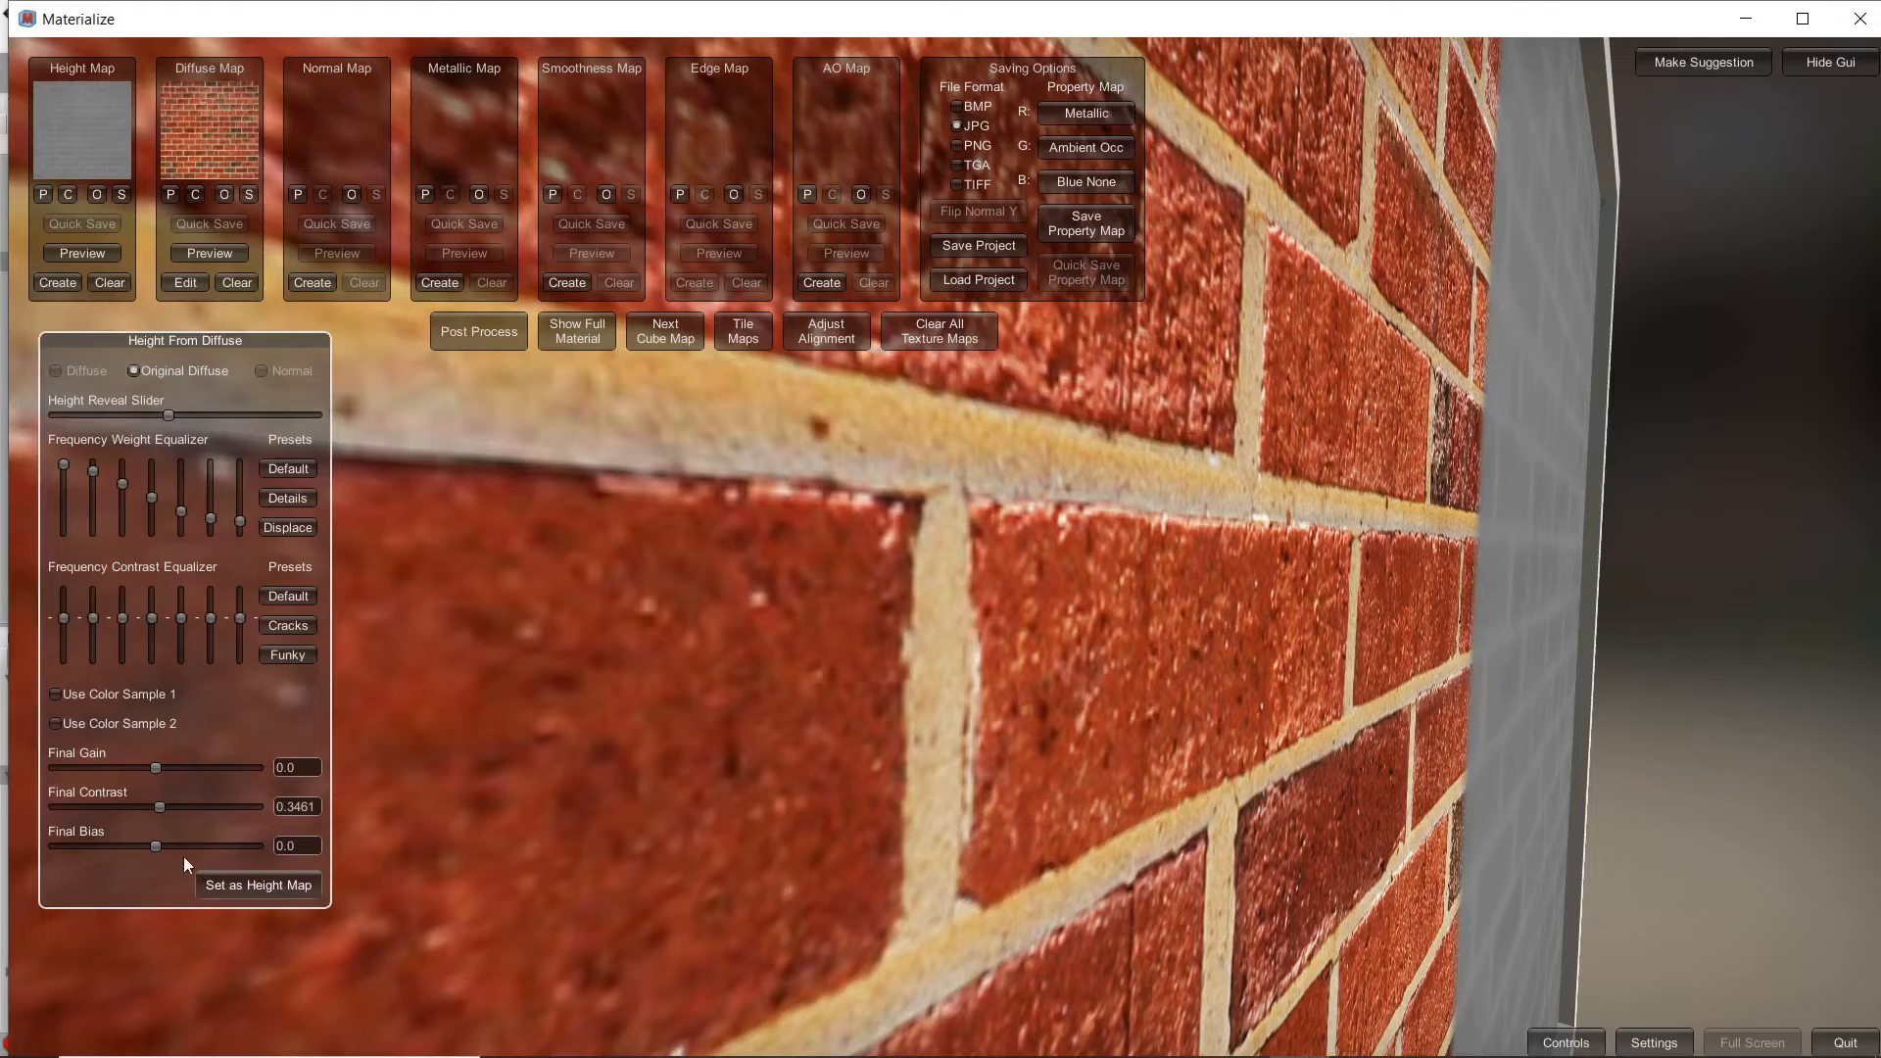
drag(161, 803, 167, 808)
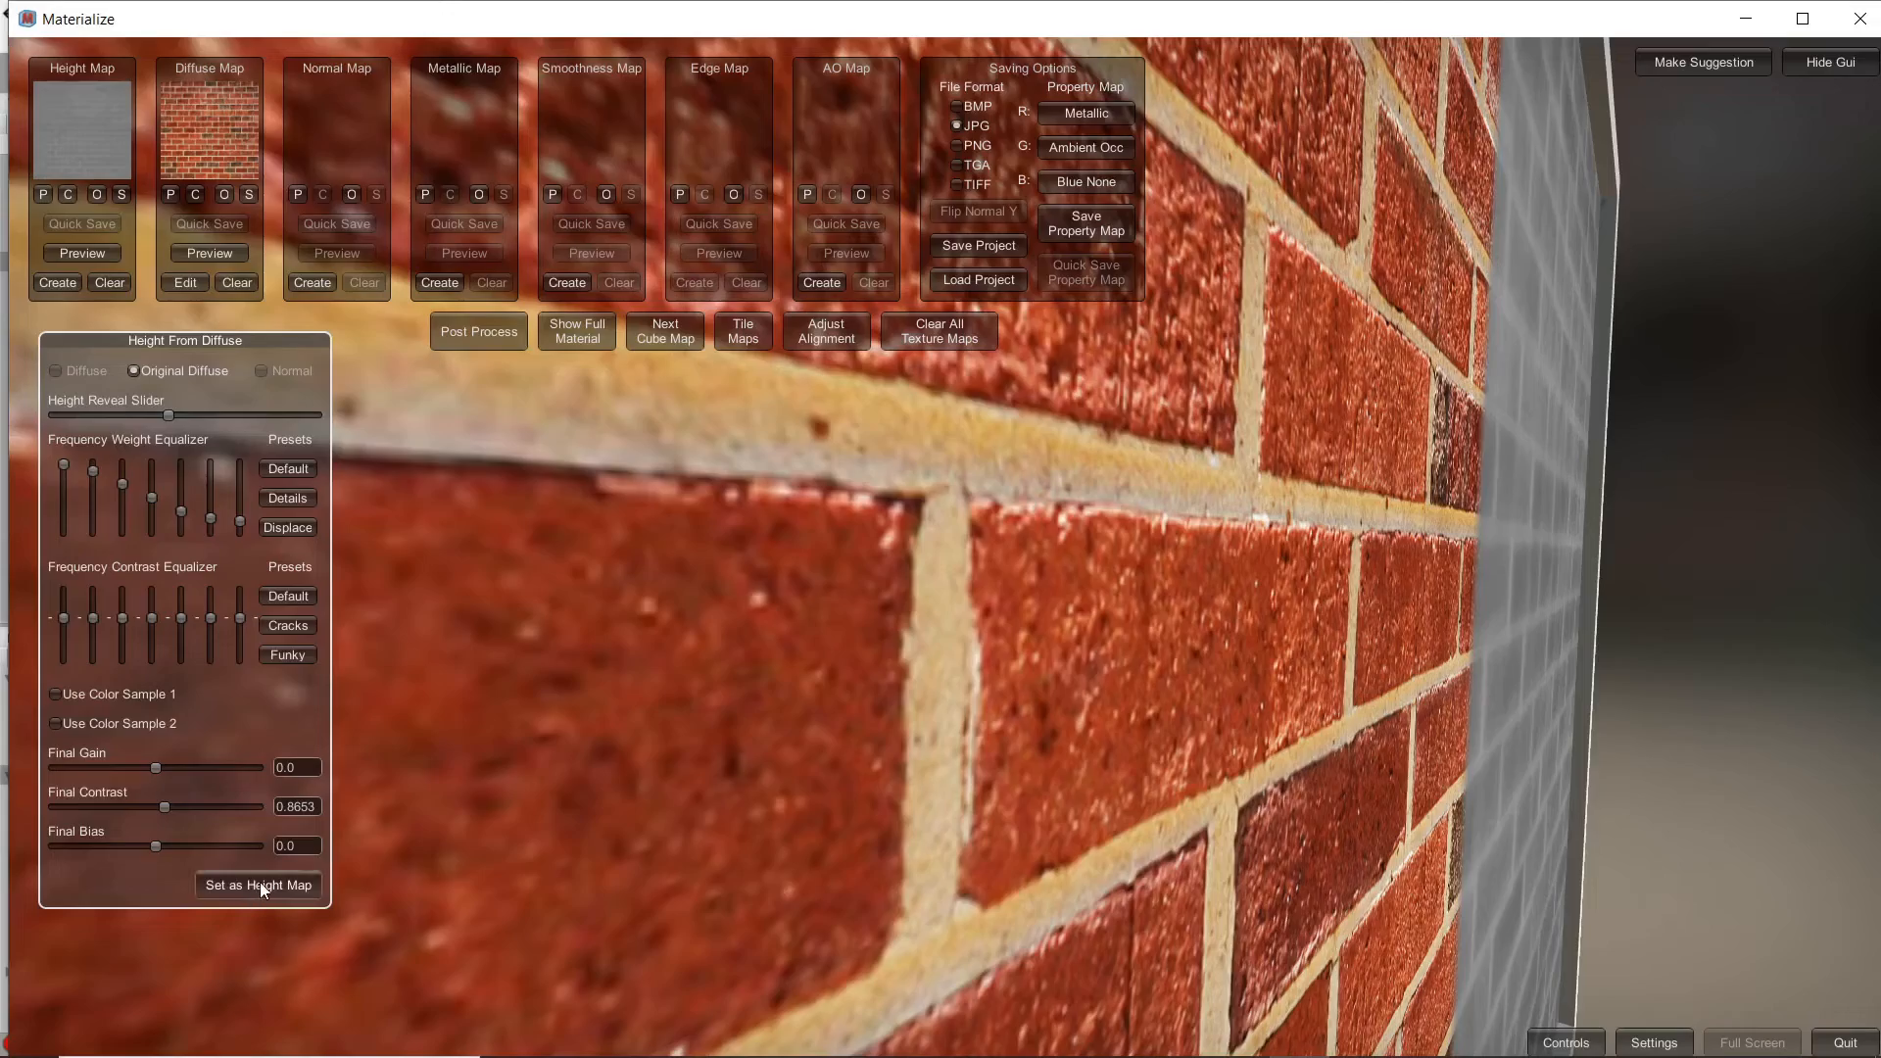
click(594, 338)
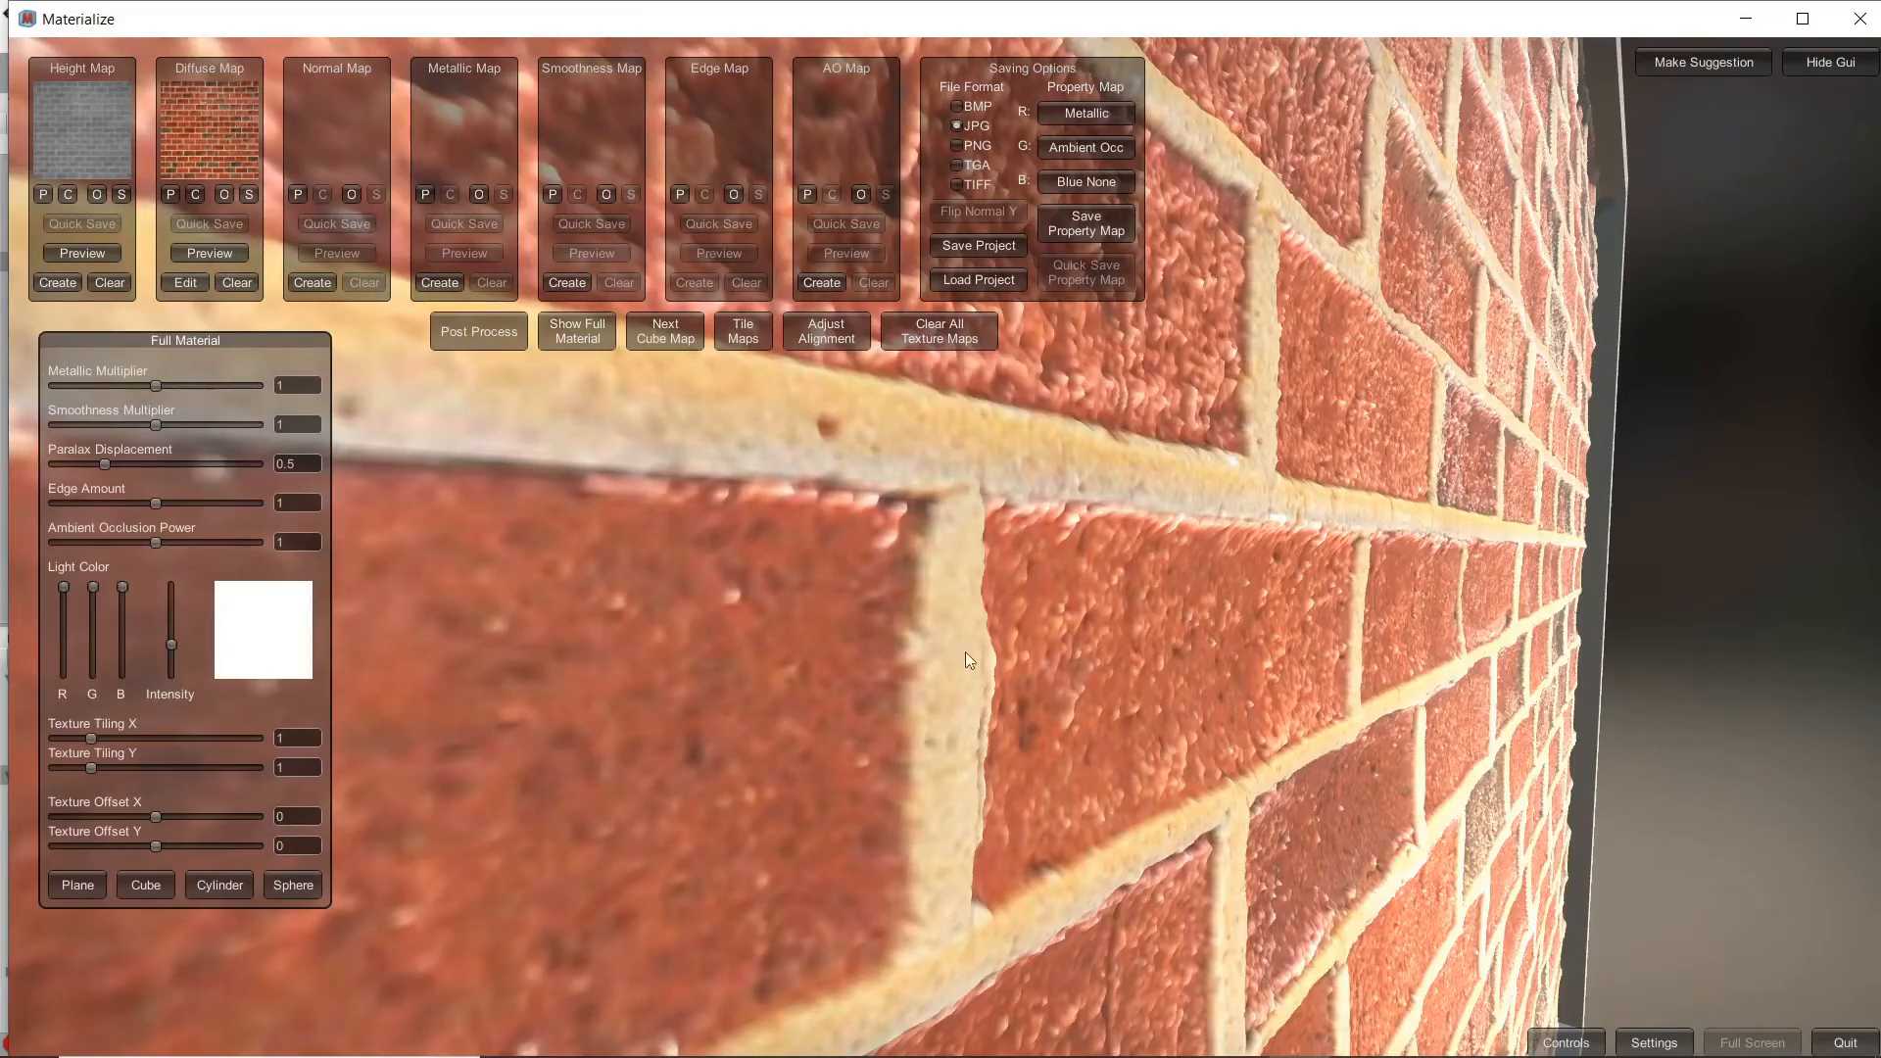
- Generate a normal map from the height map with the default settings, apply it, and show the full material
right_drag(1172, 676, 369, 439)
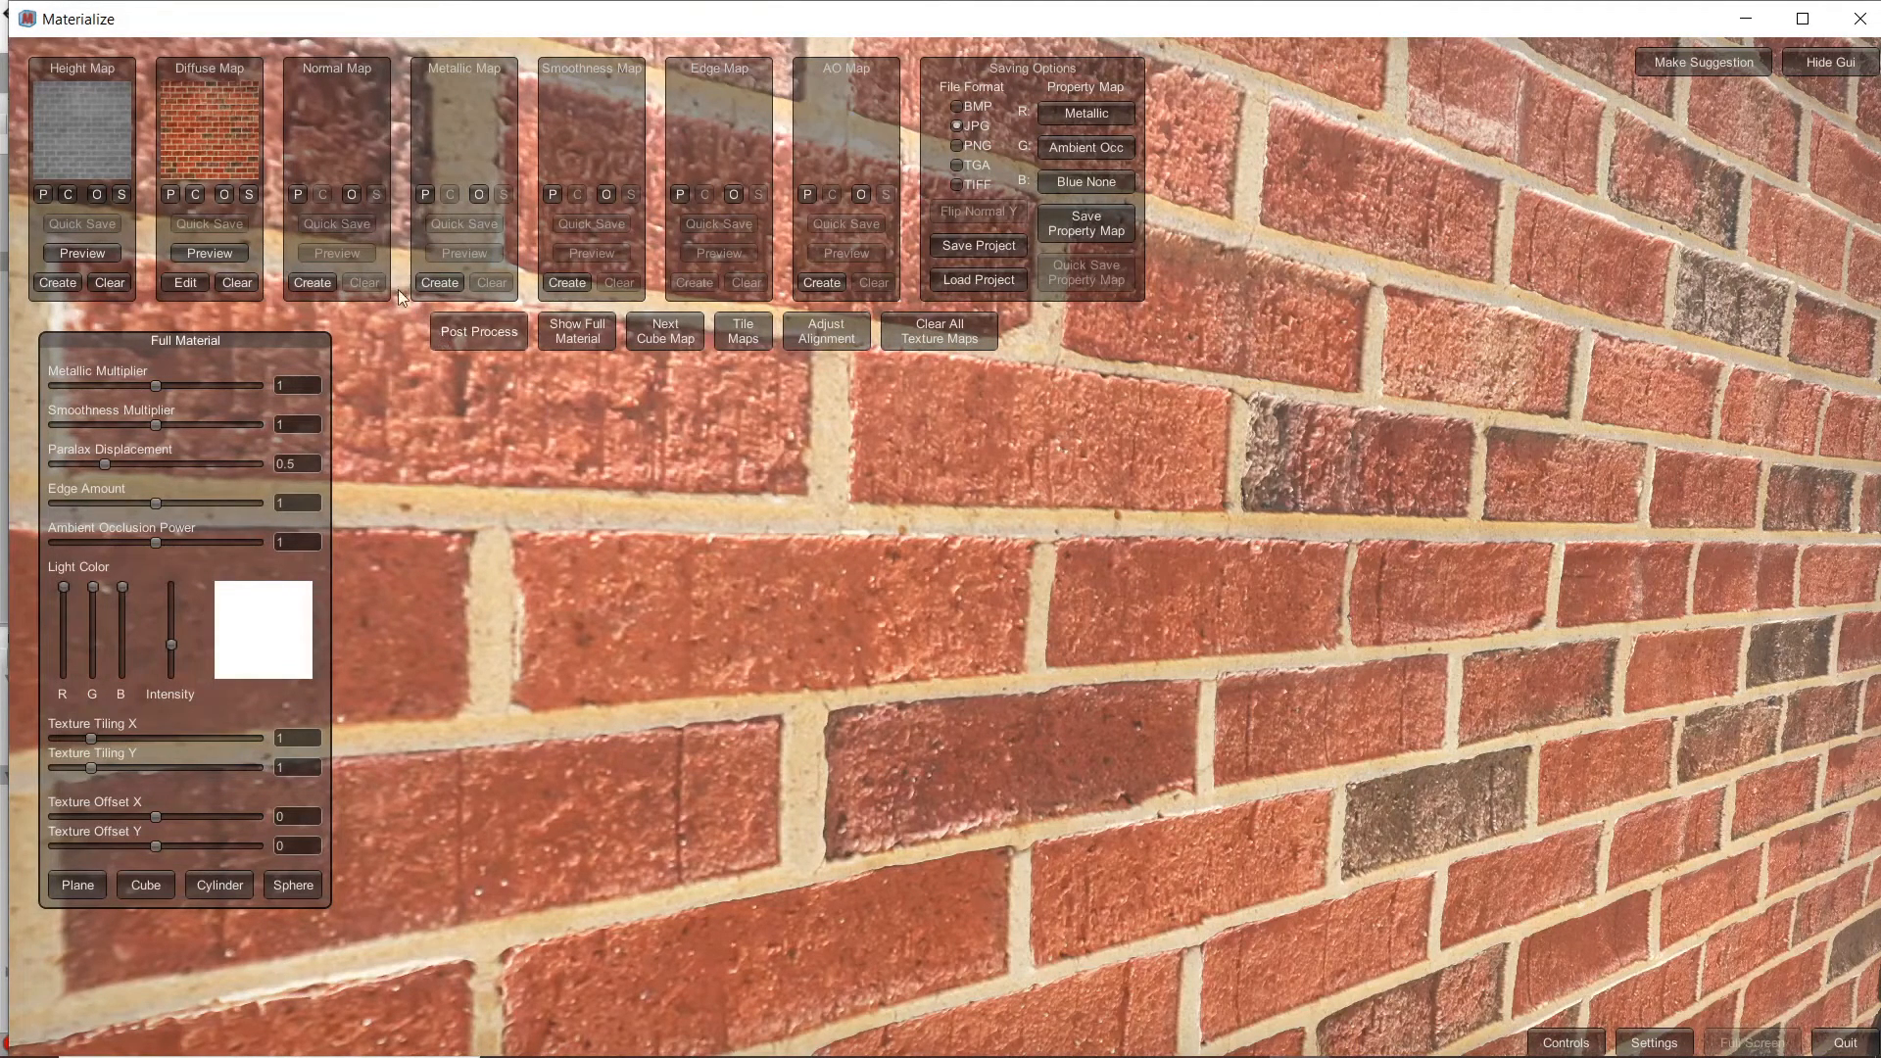
click(312, 283)
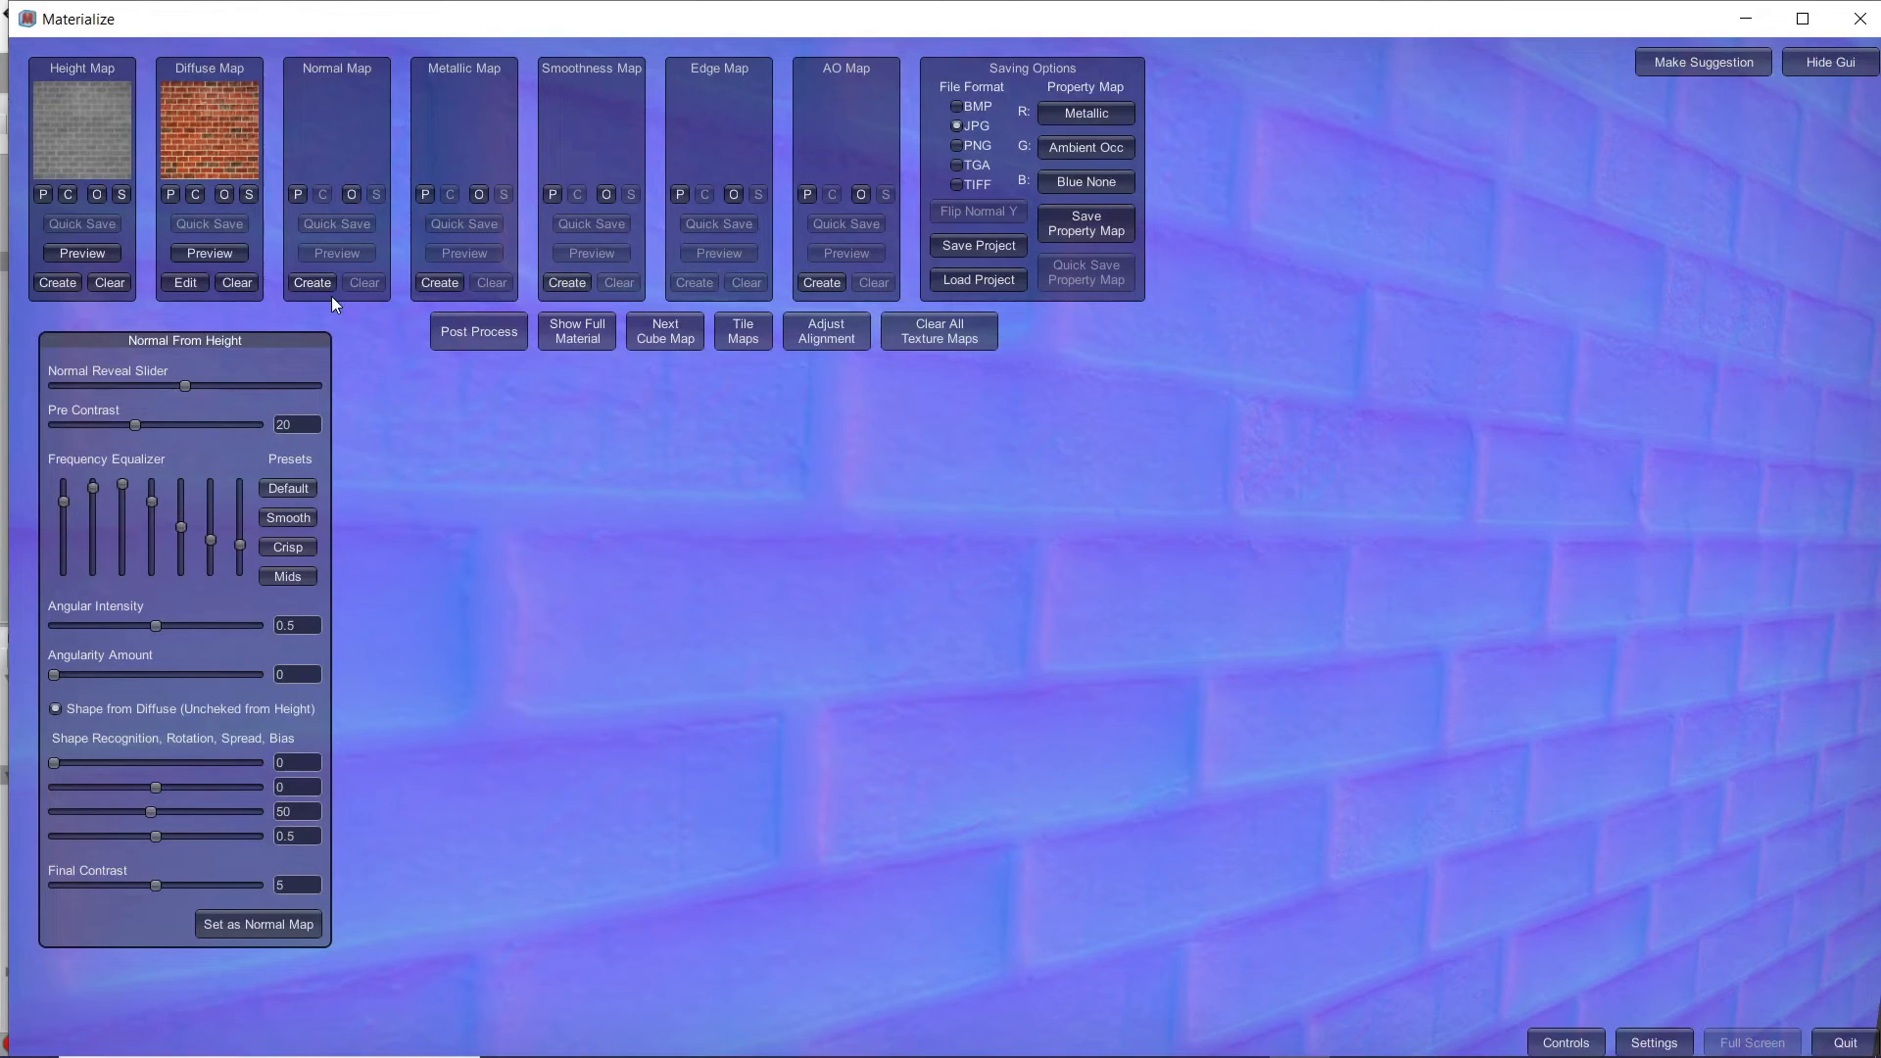
scroll(713, 510, down, 5)
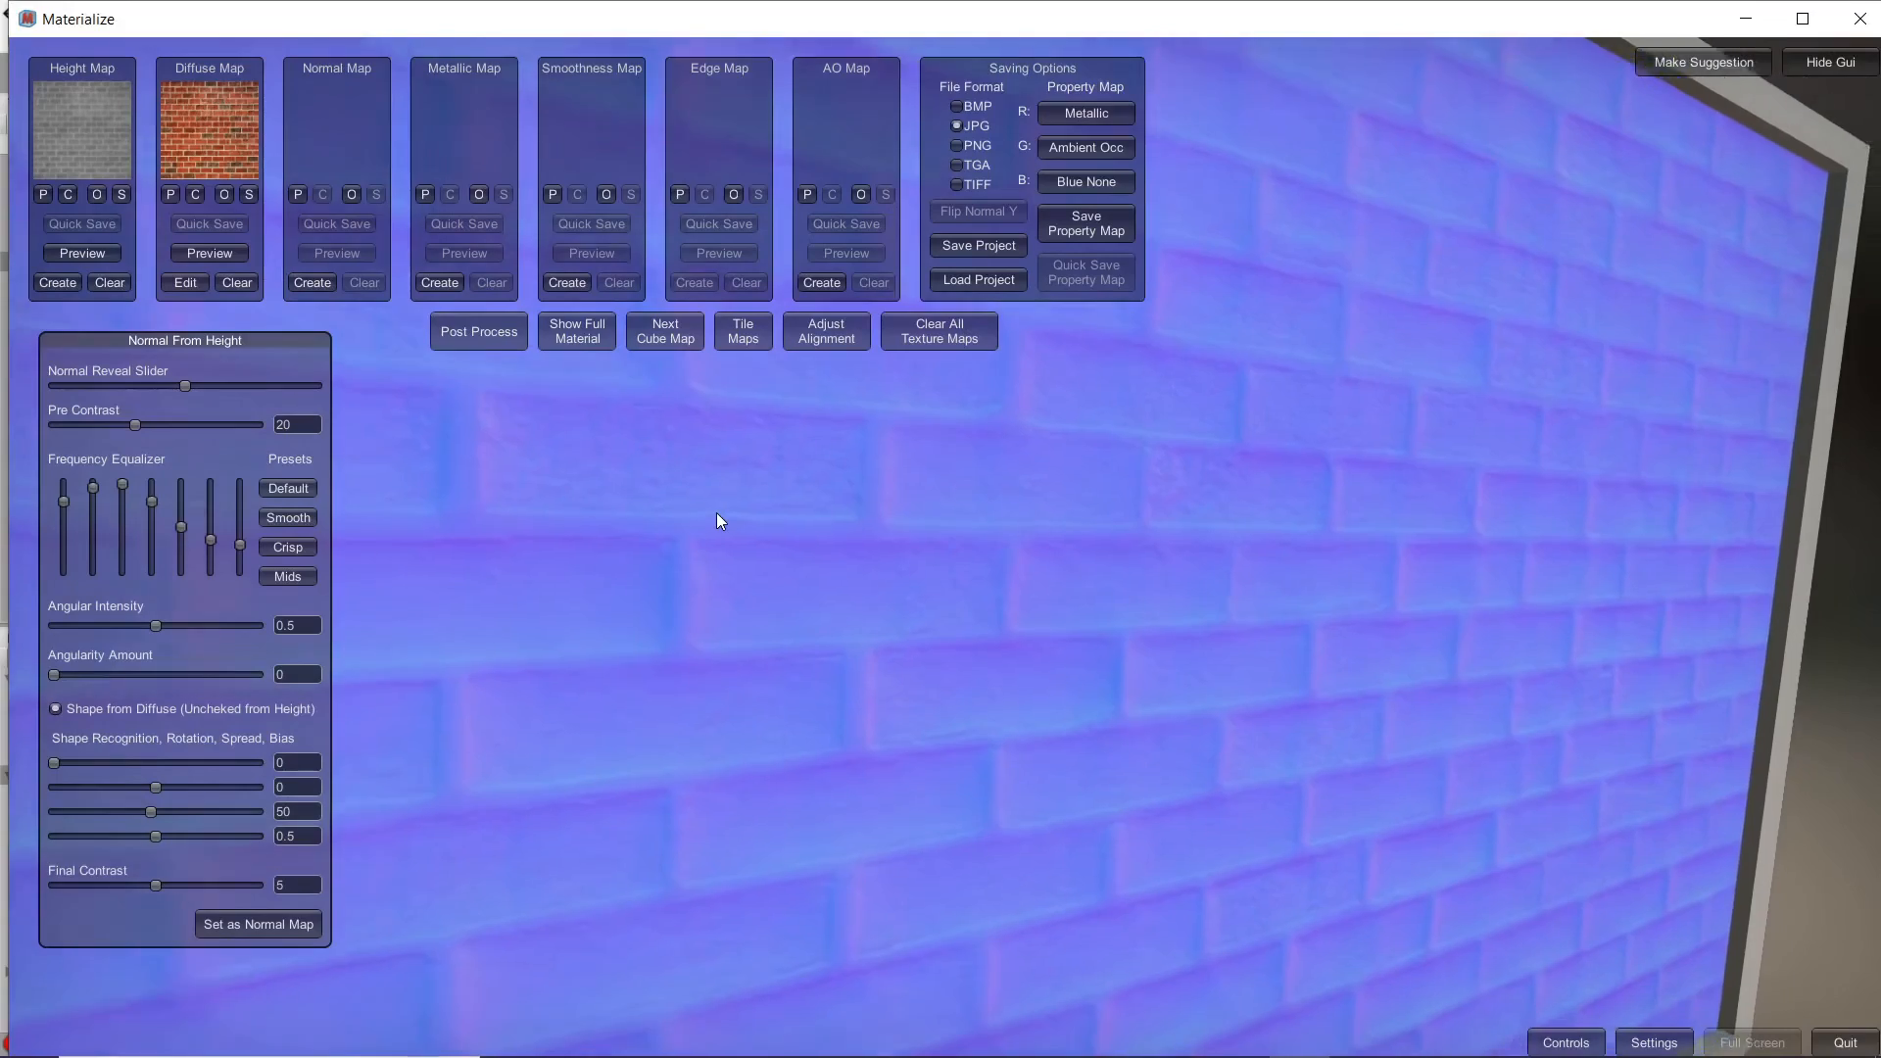
right_drag(991, 568, 1062, 537)
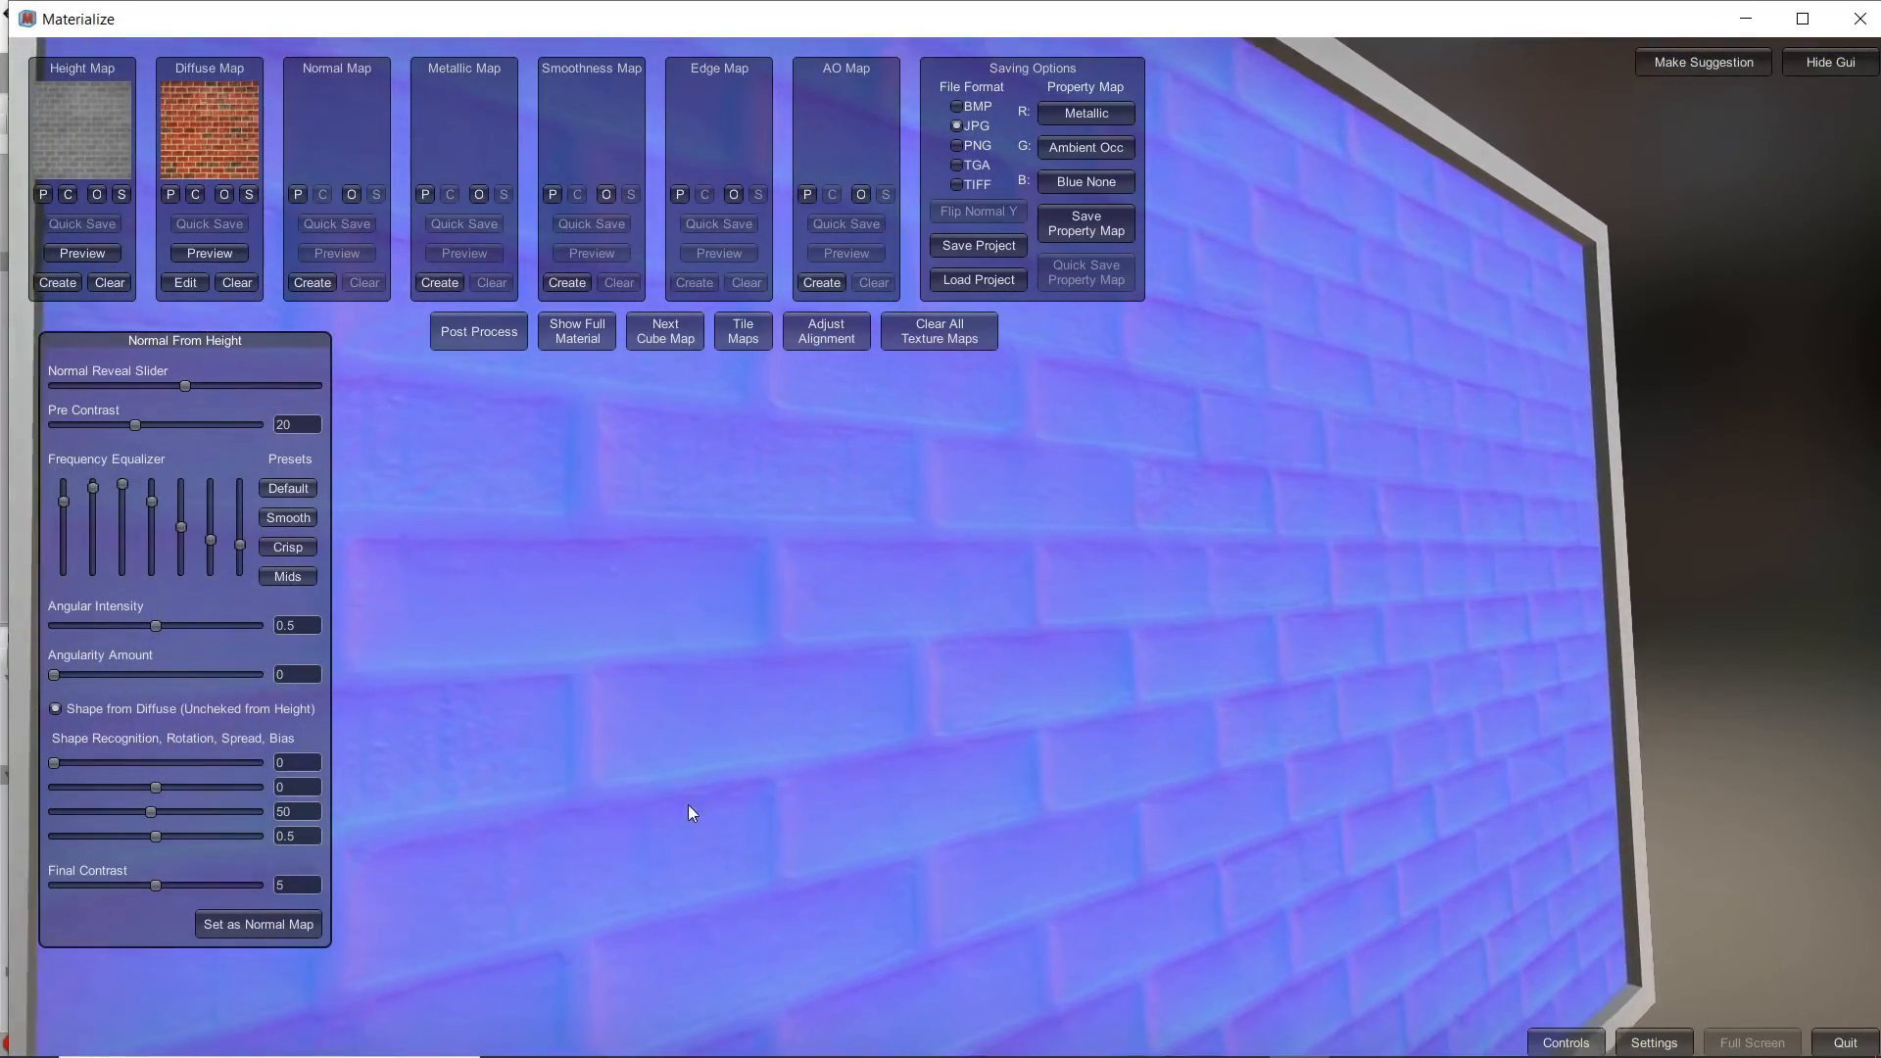
click(245, 923)
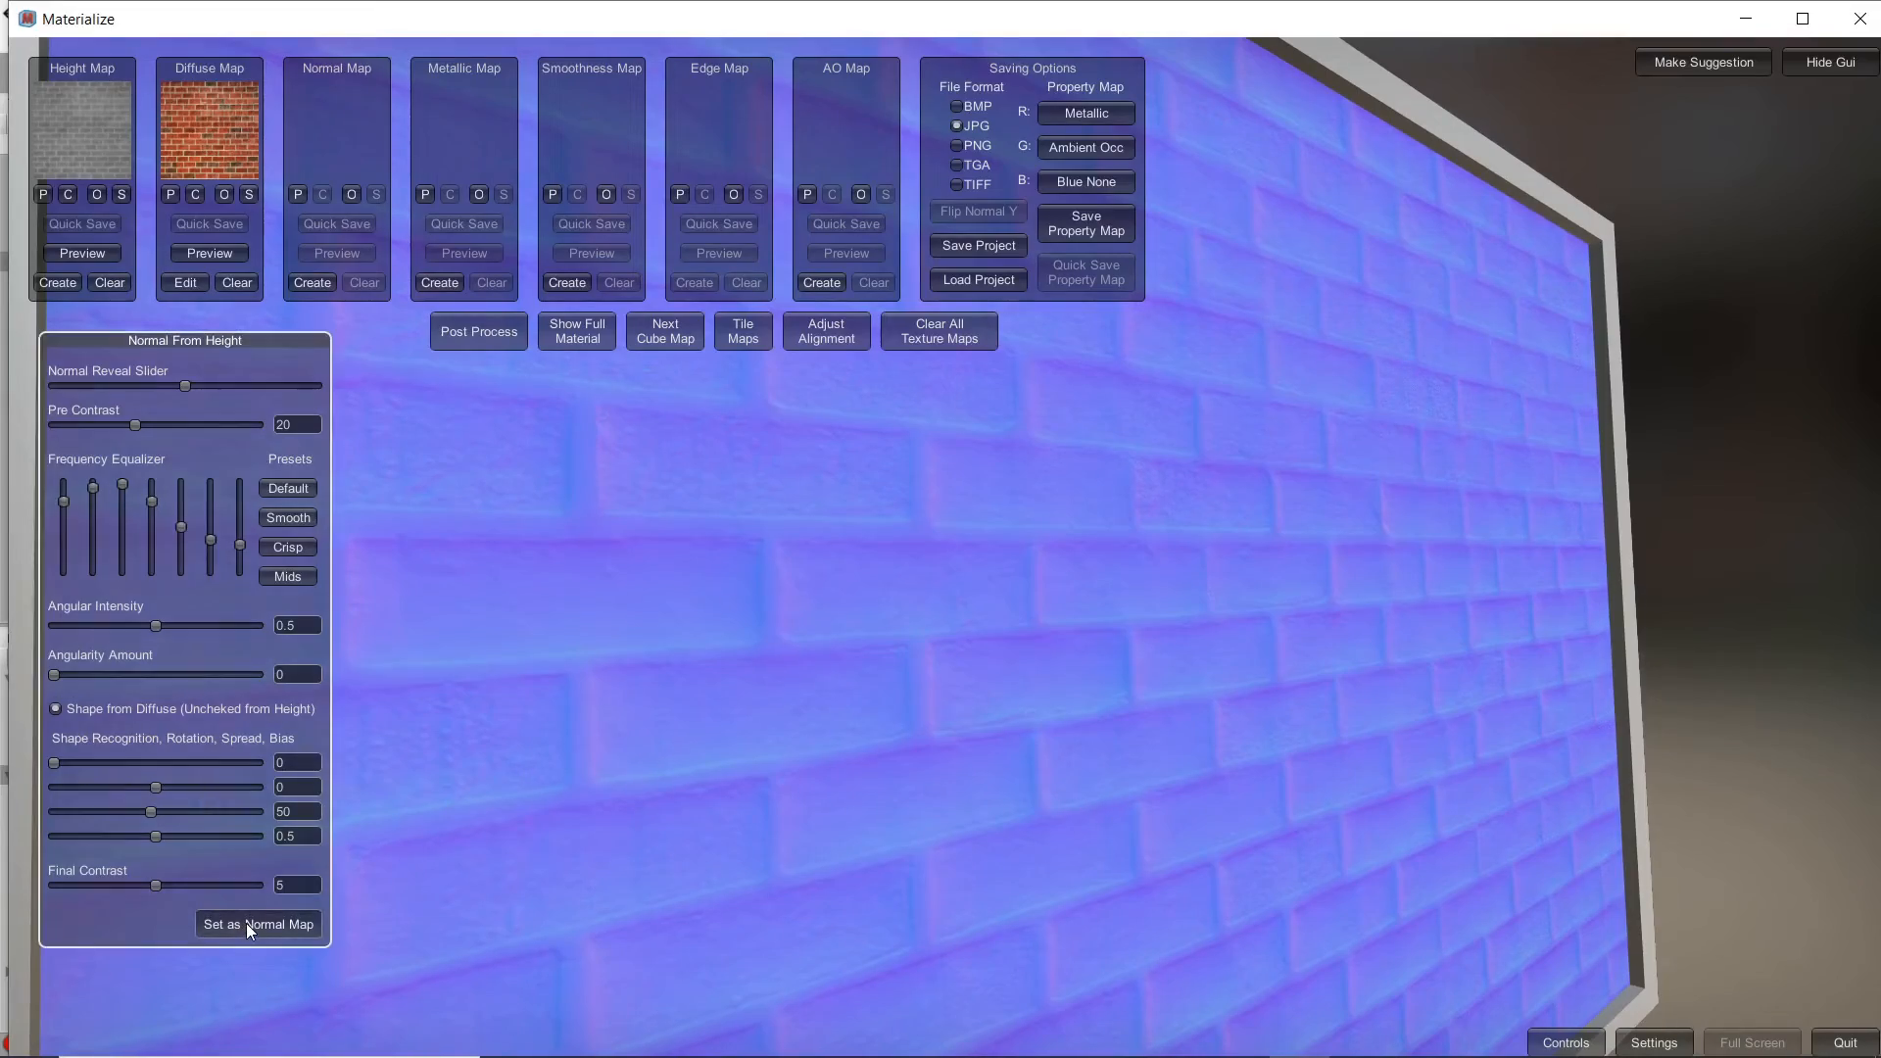
click(585, 338)
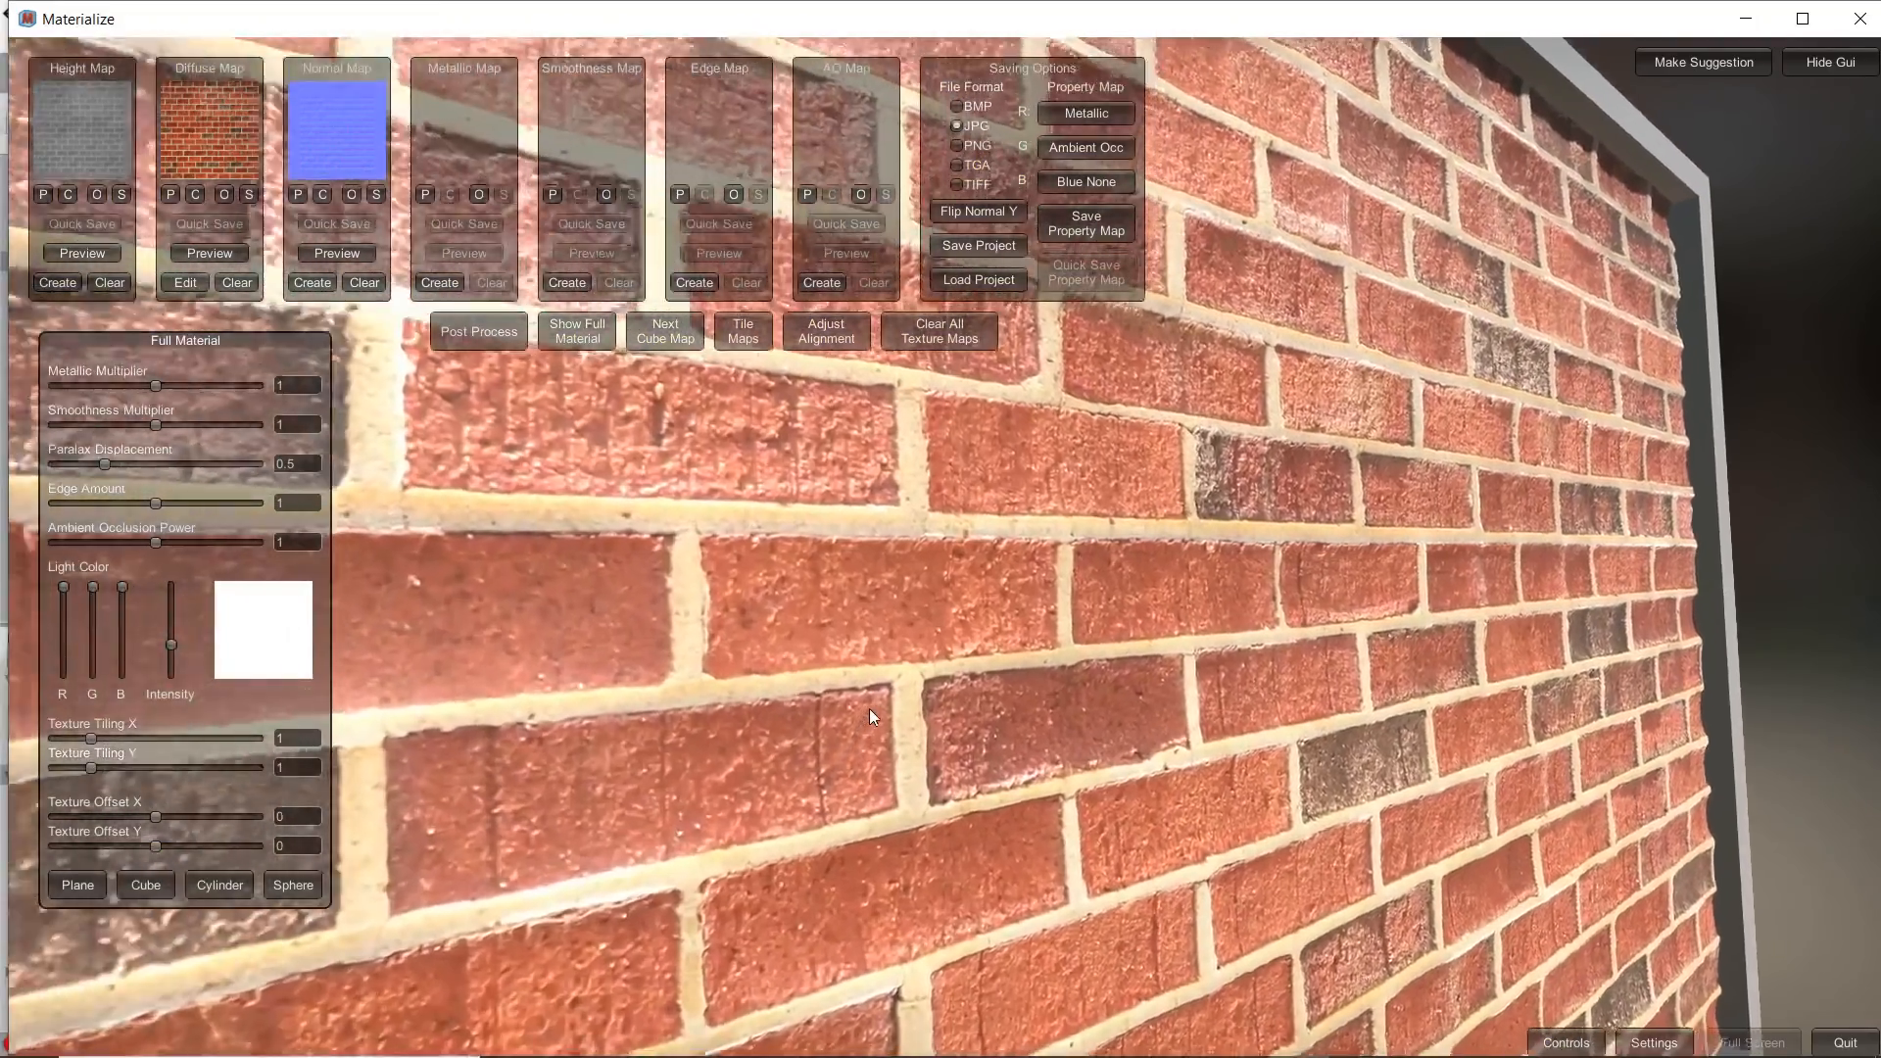
drag(868, 708, 1127, 738)
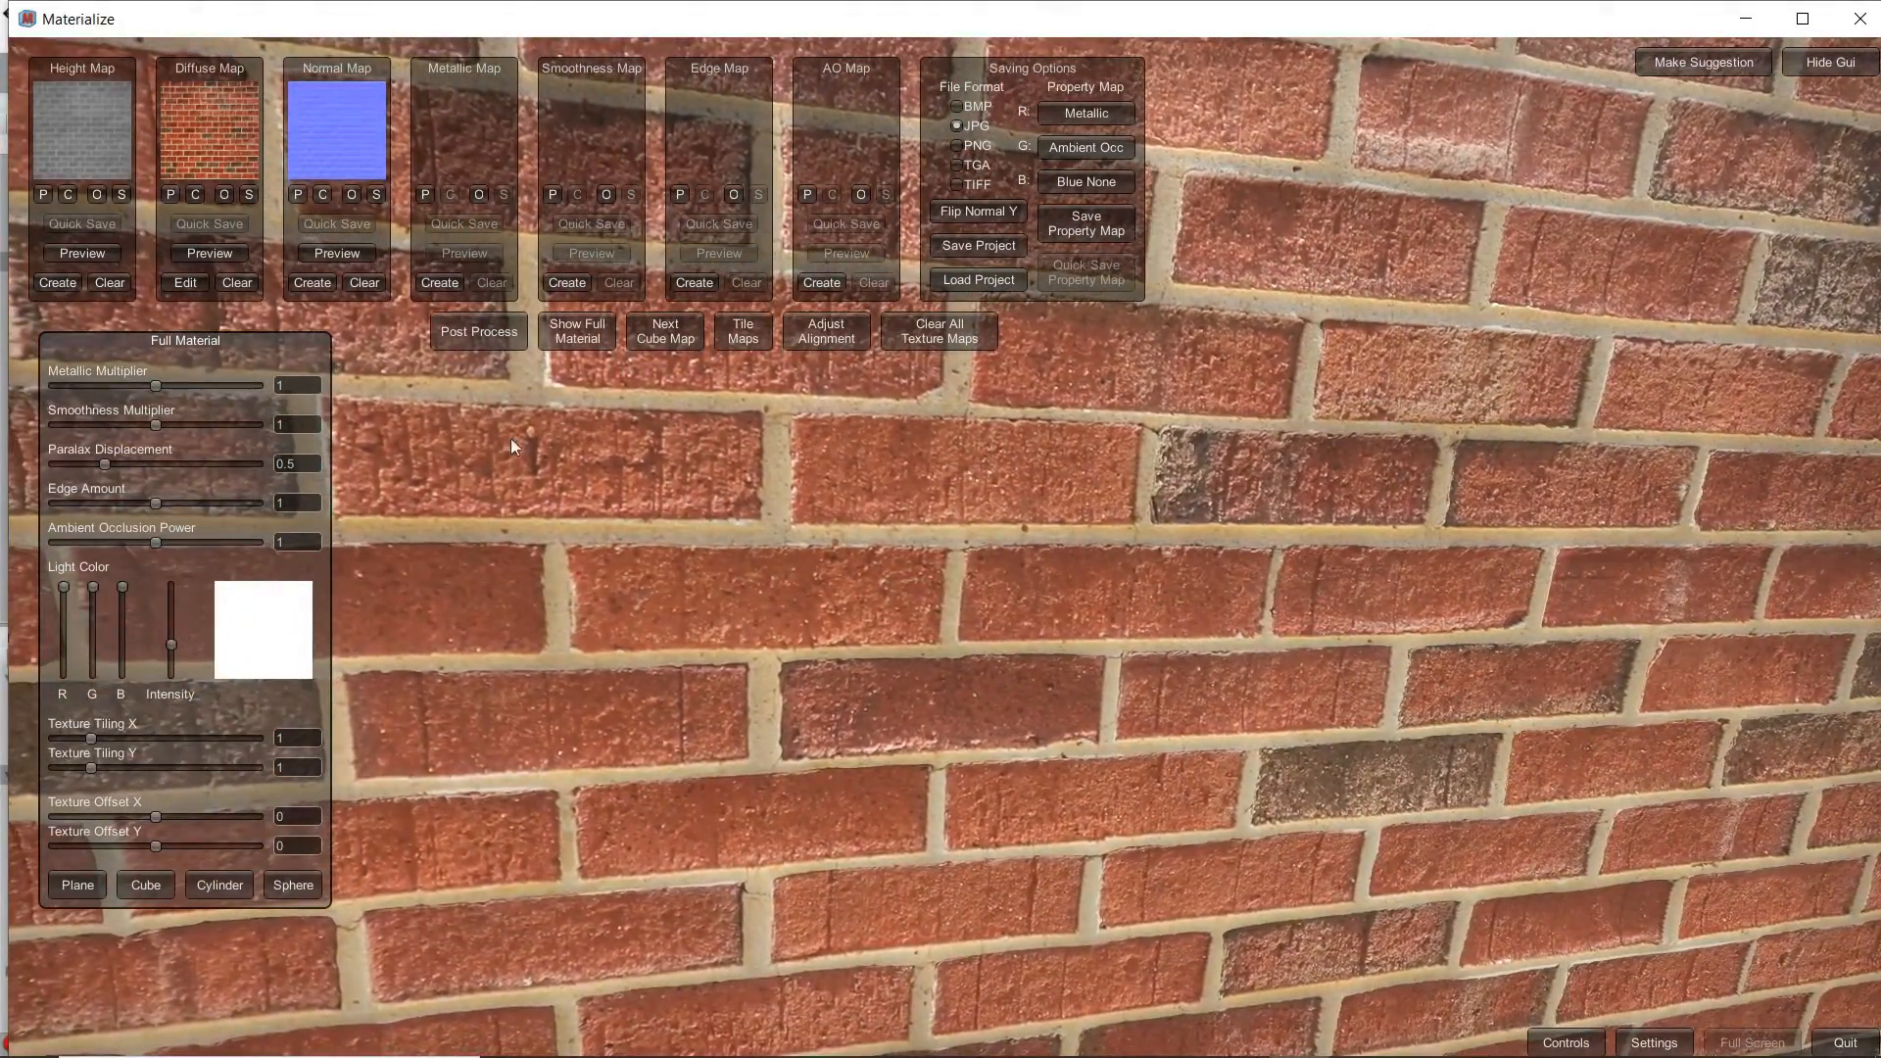
- Generate a metallic map from the original diffuse with the default settings and apply it as the metallic map
click(439, 283)
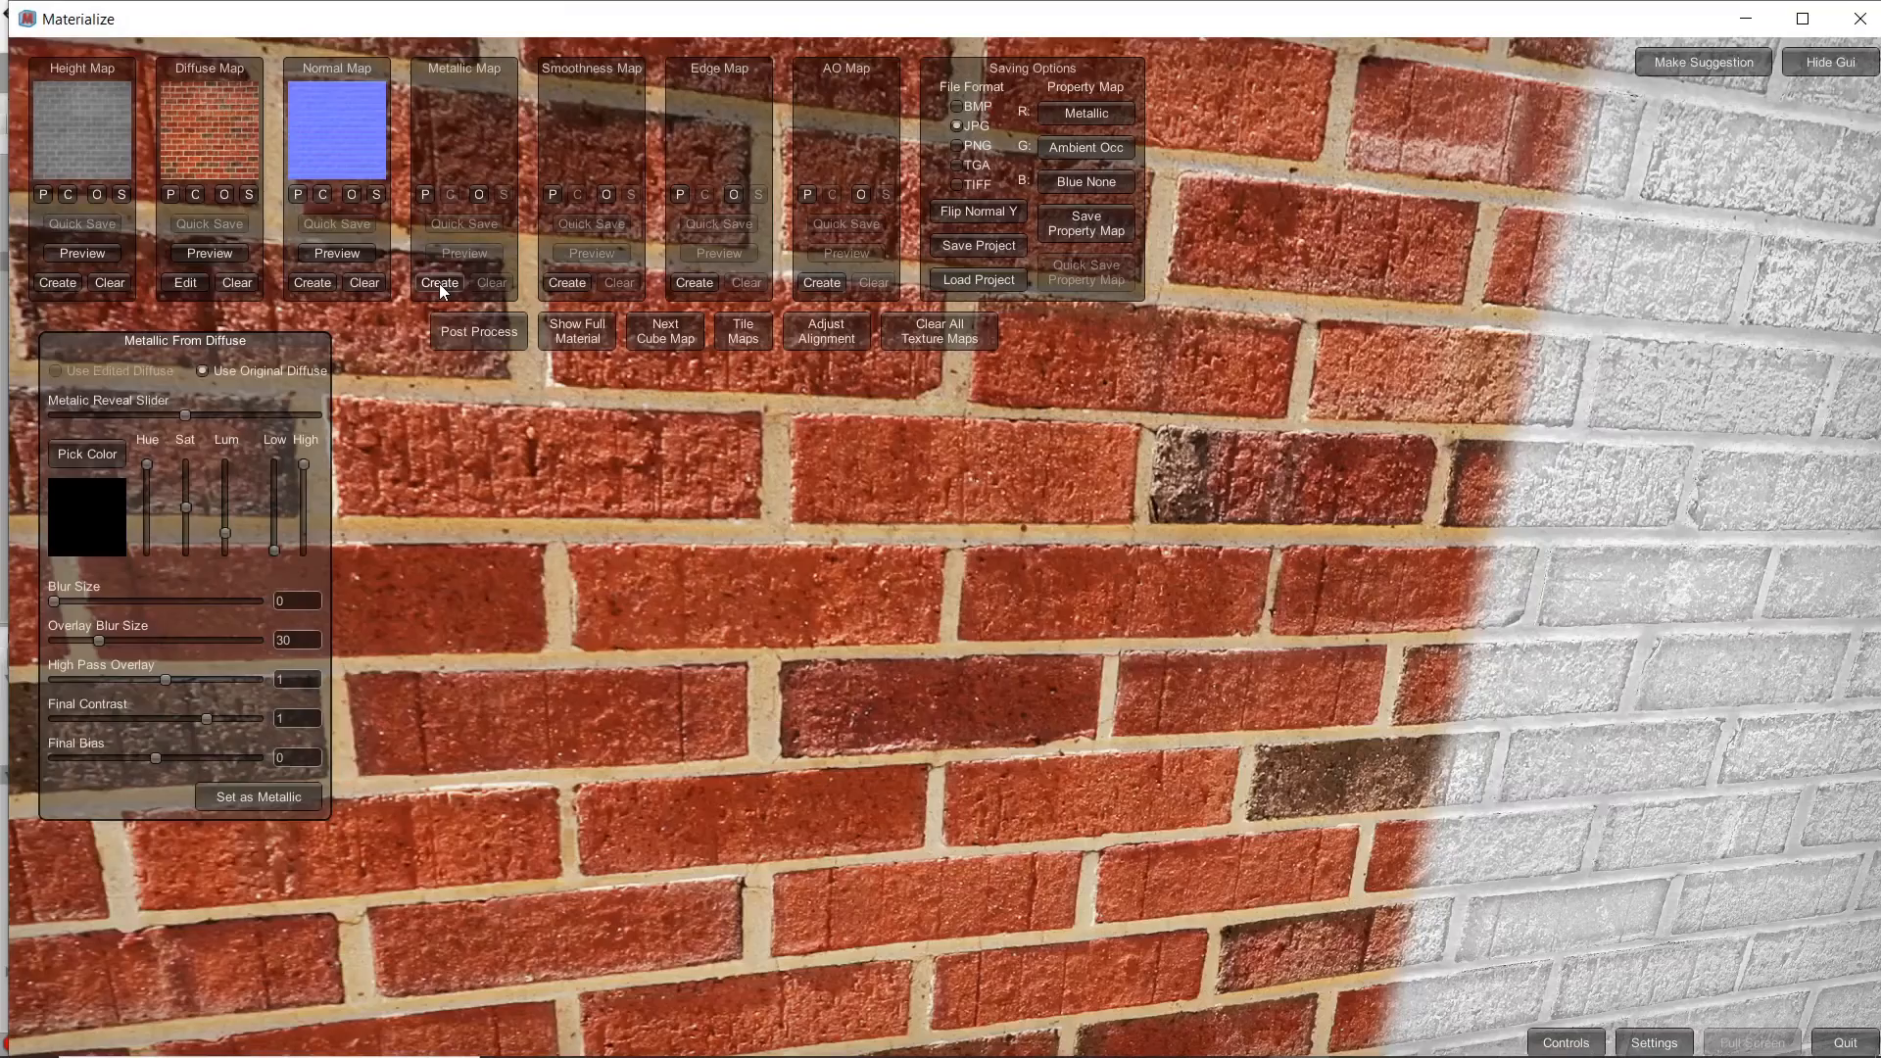
drag(1184, 706, 1142, 527)
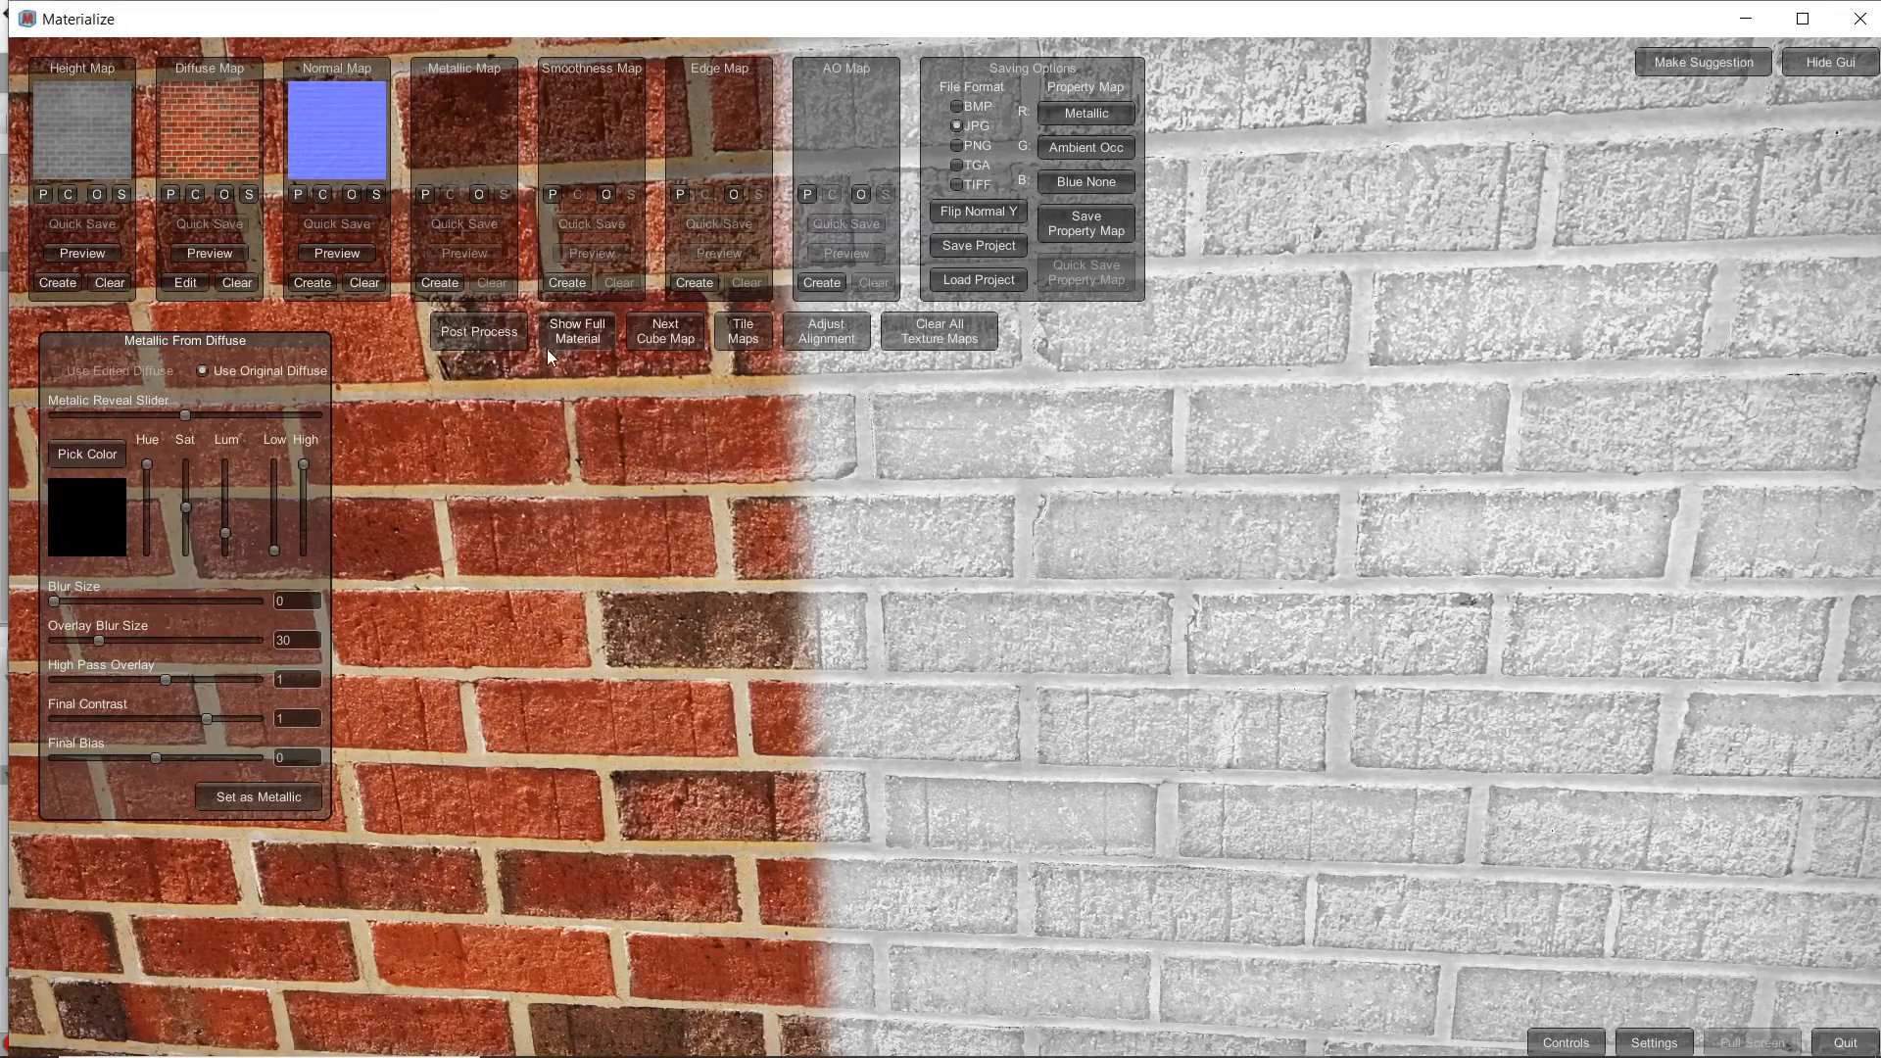
drag(841, 602, 888, 535)
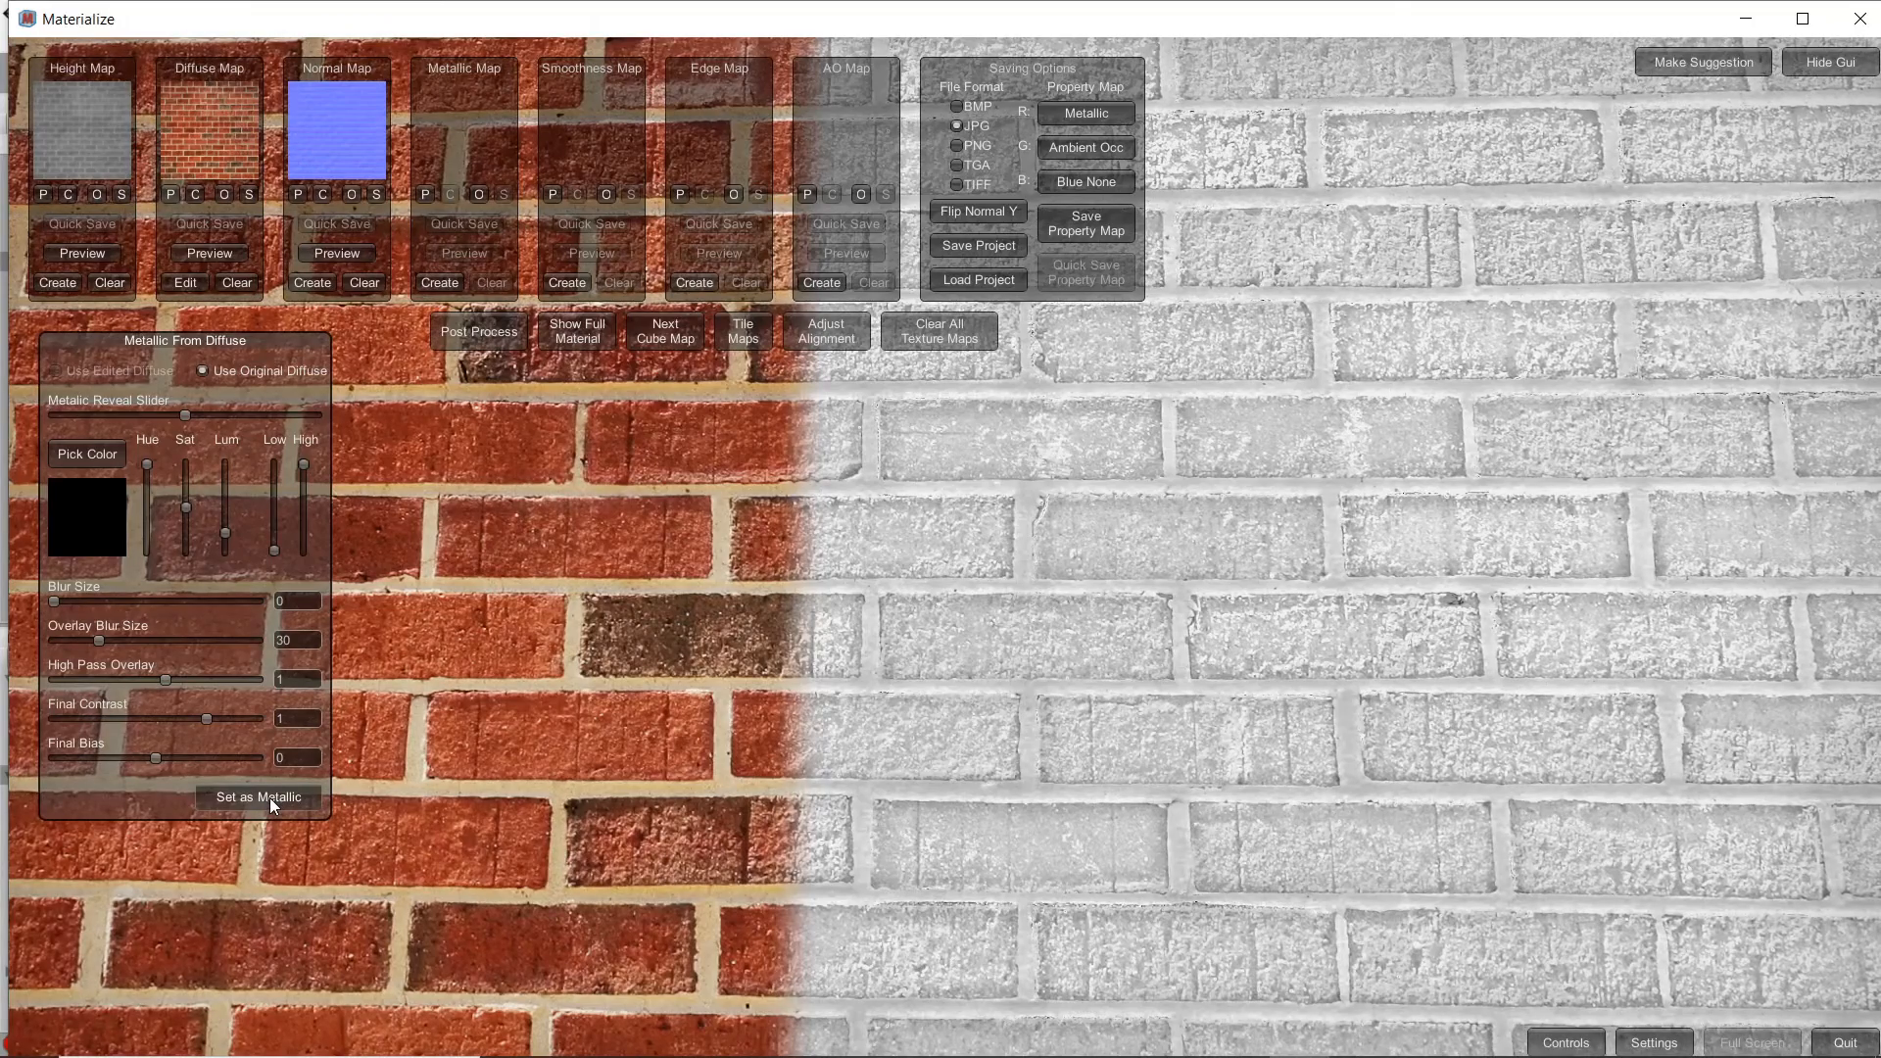
click(268, 797)
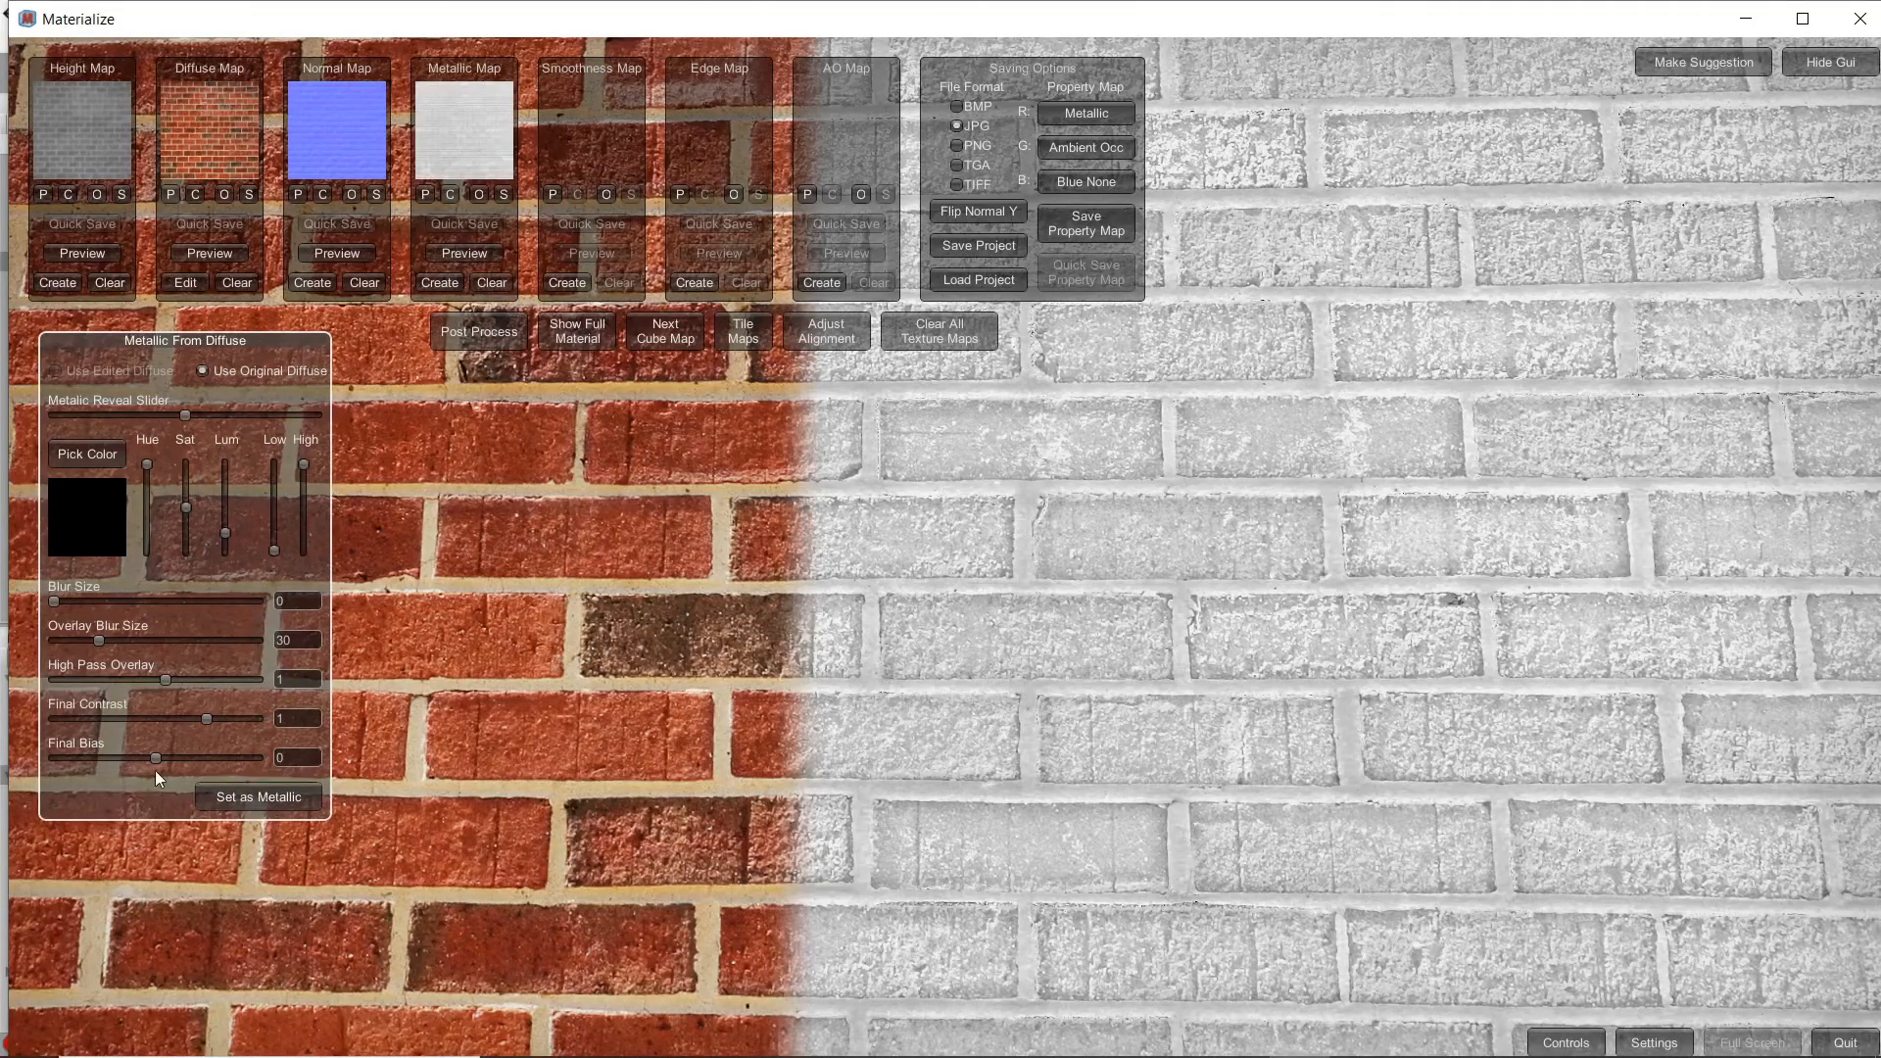
- Set the metallic final contrast to 1.25 and high pass overlay to 1.2884, and show the full material
mouse_move(207, 721)
mouse_down()
mouse_move(172, 731)
mouse_move(243, 738)
mouse_move(222, 738)
mouse_up()
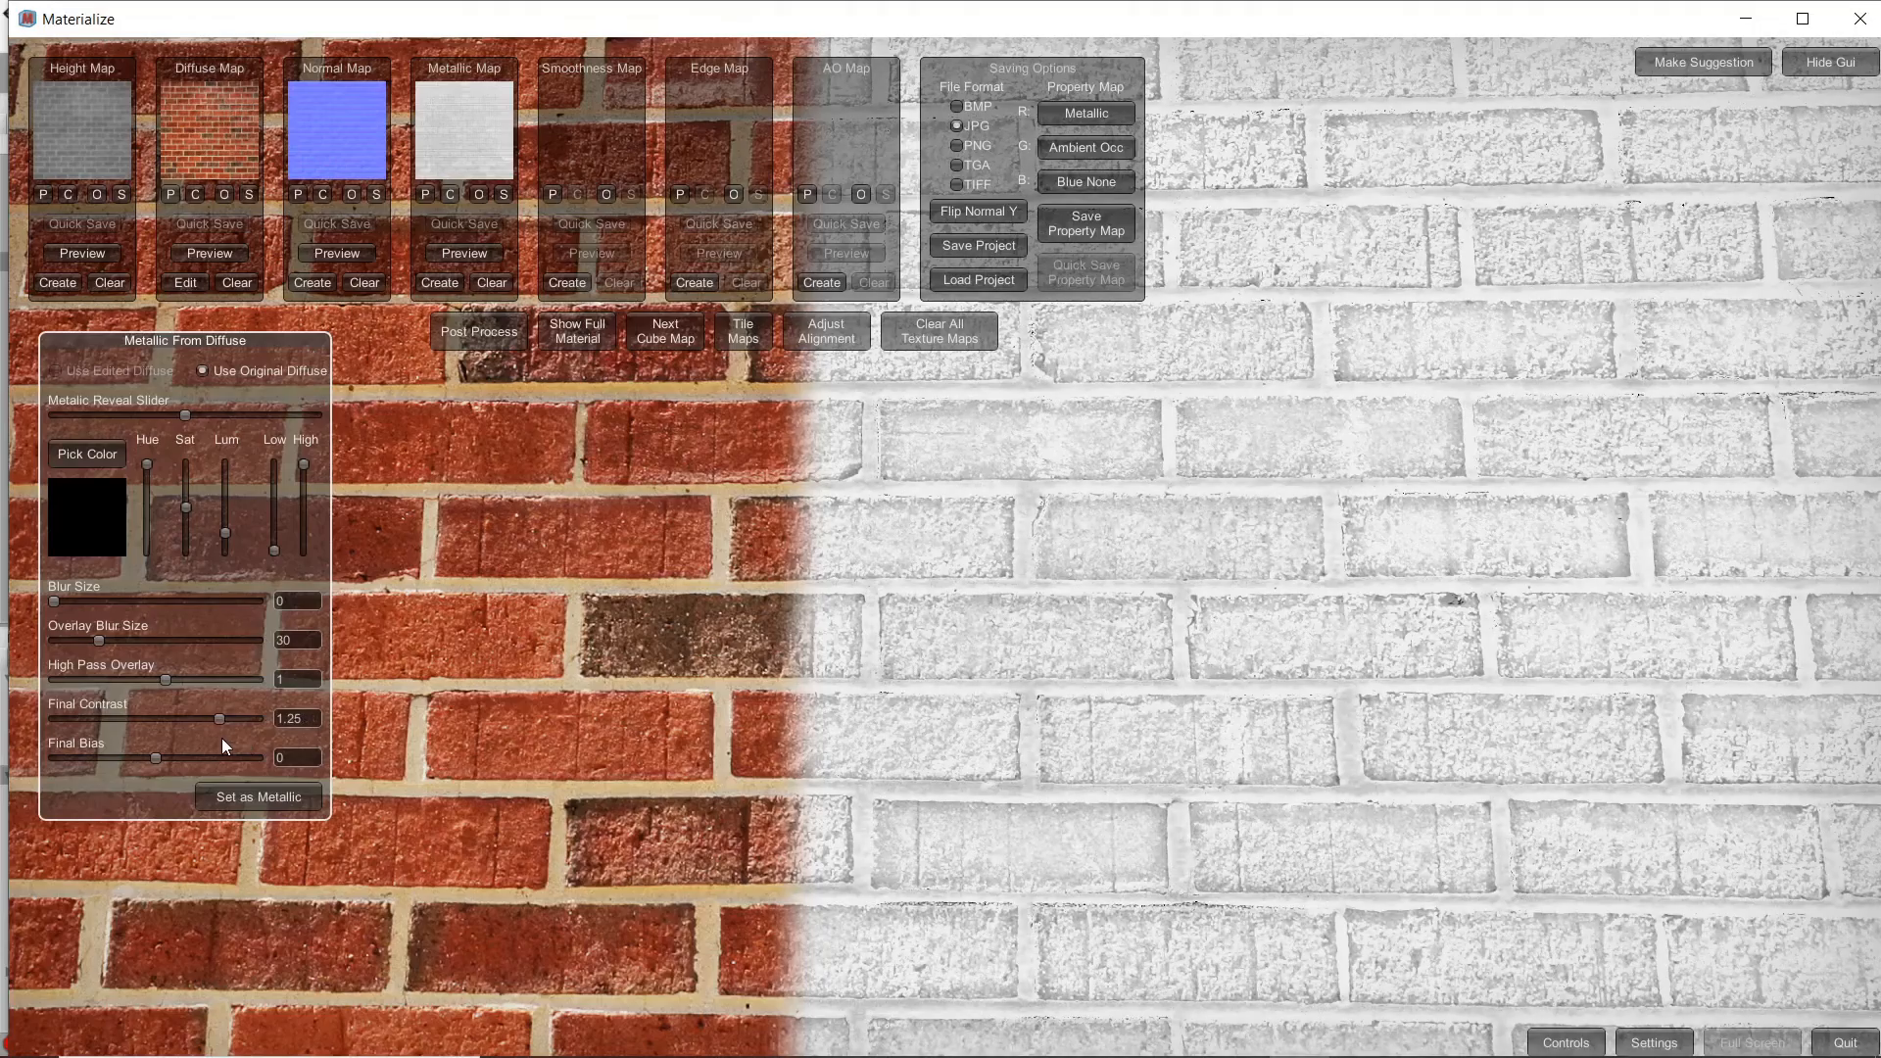
drag(168, 679, 170, 680)
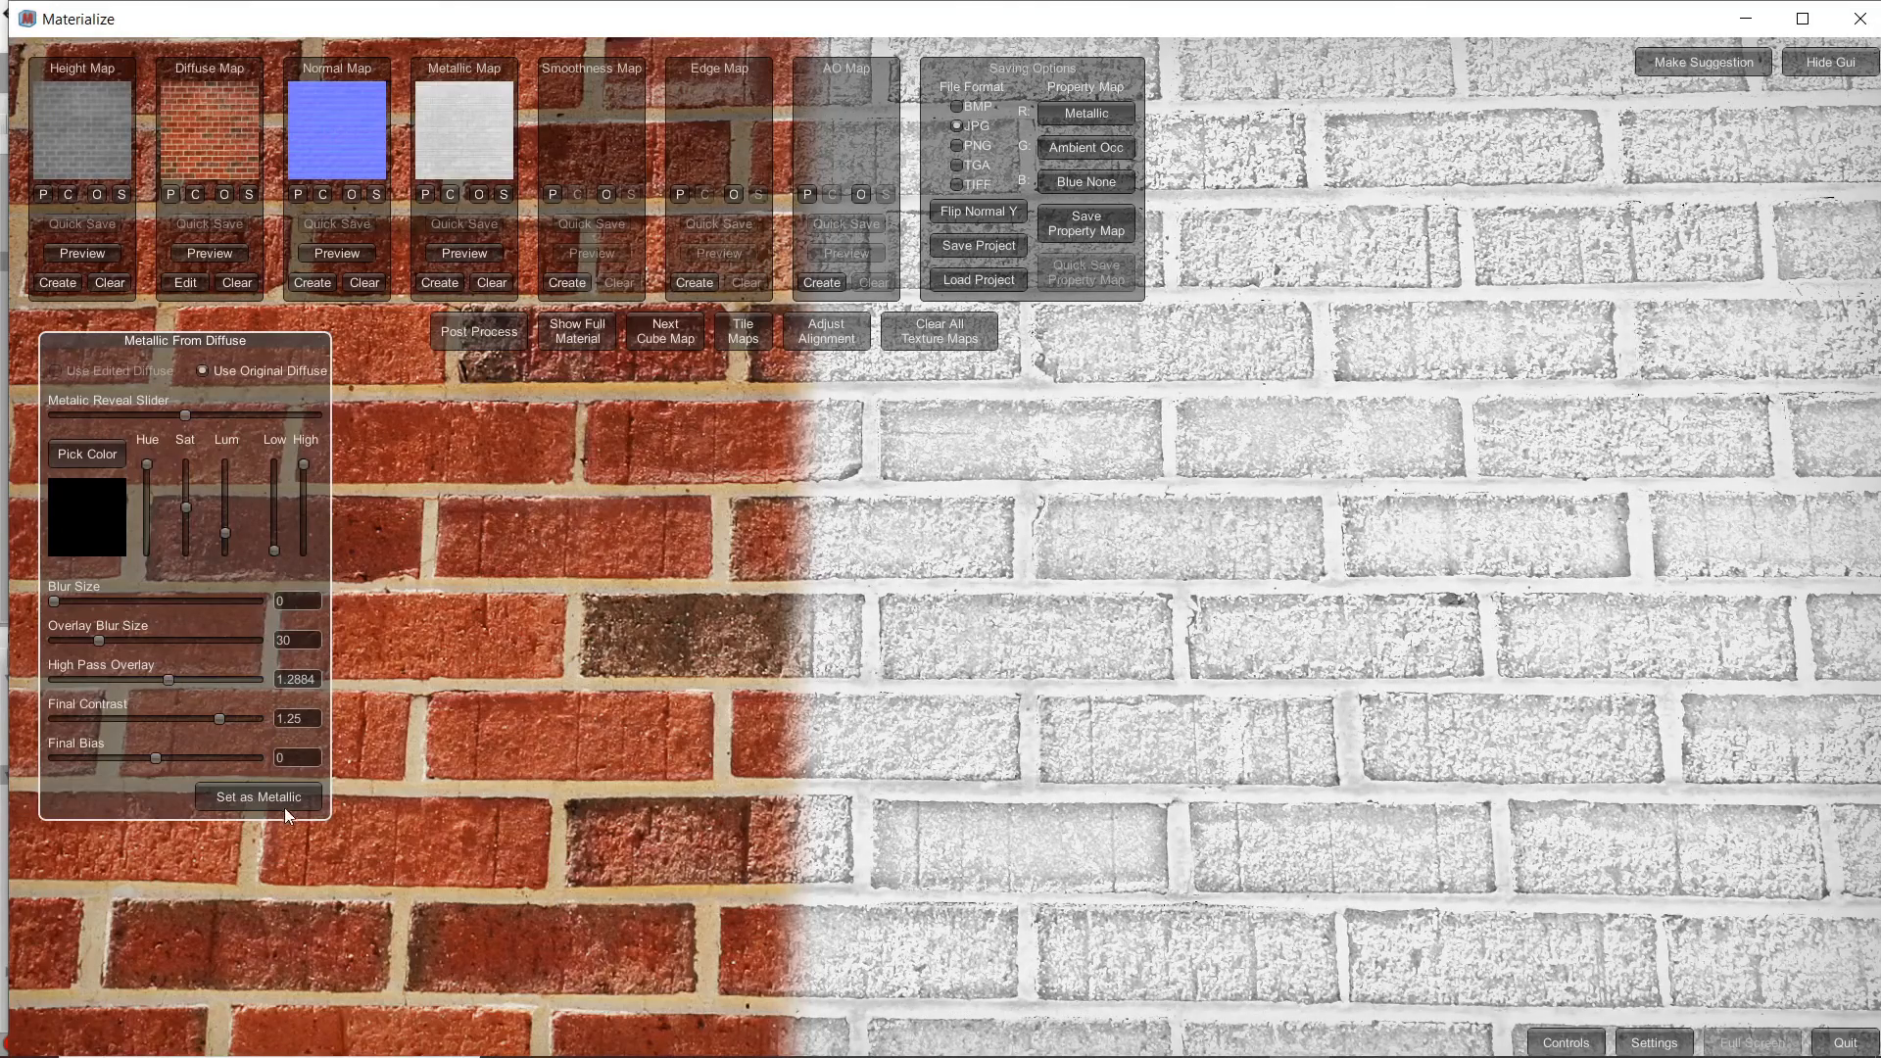
click(573, 338)
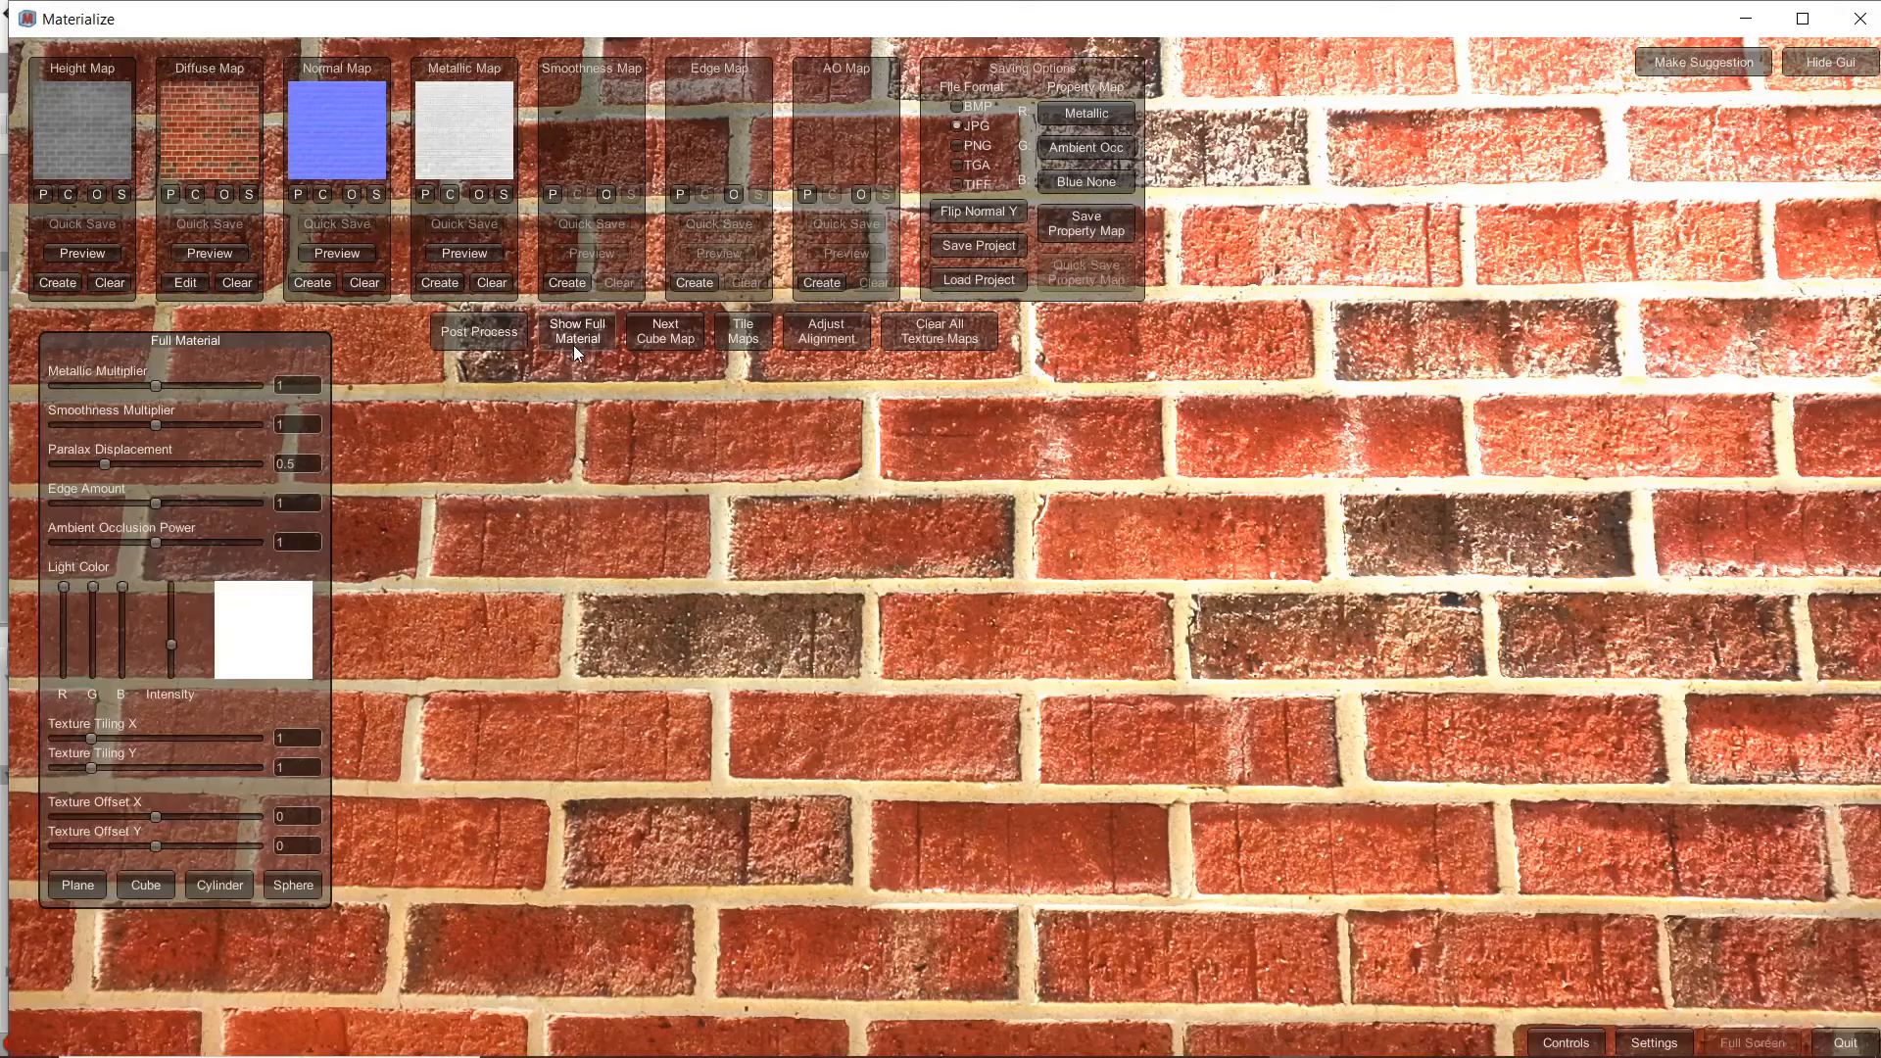
right_drag(633, 590, 645, 633)
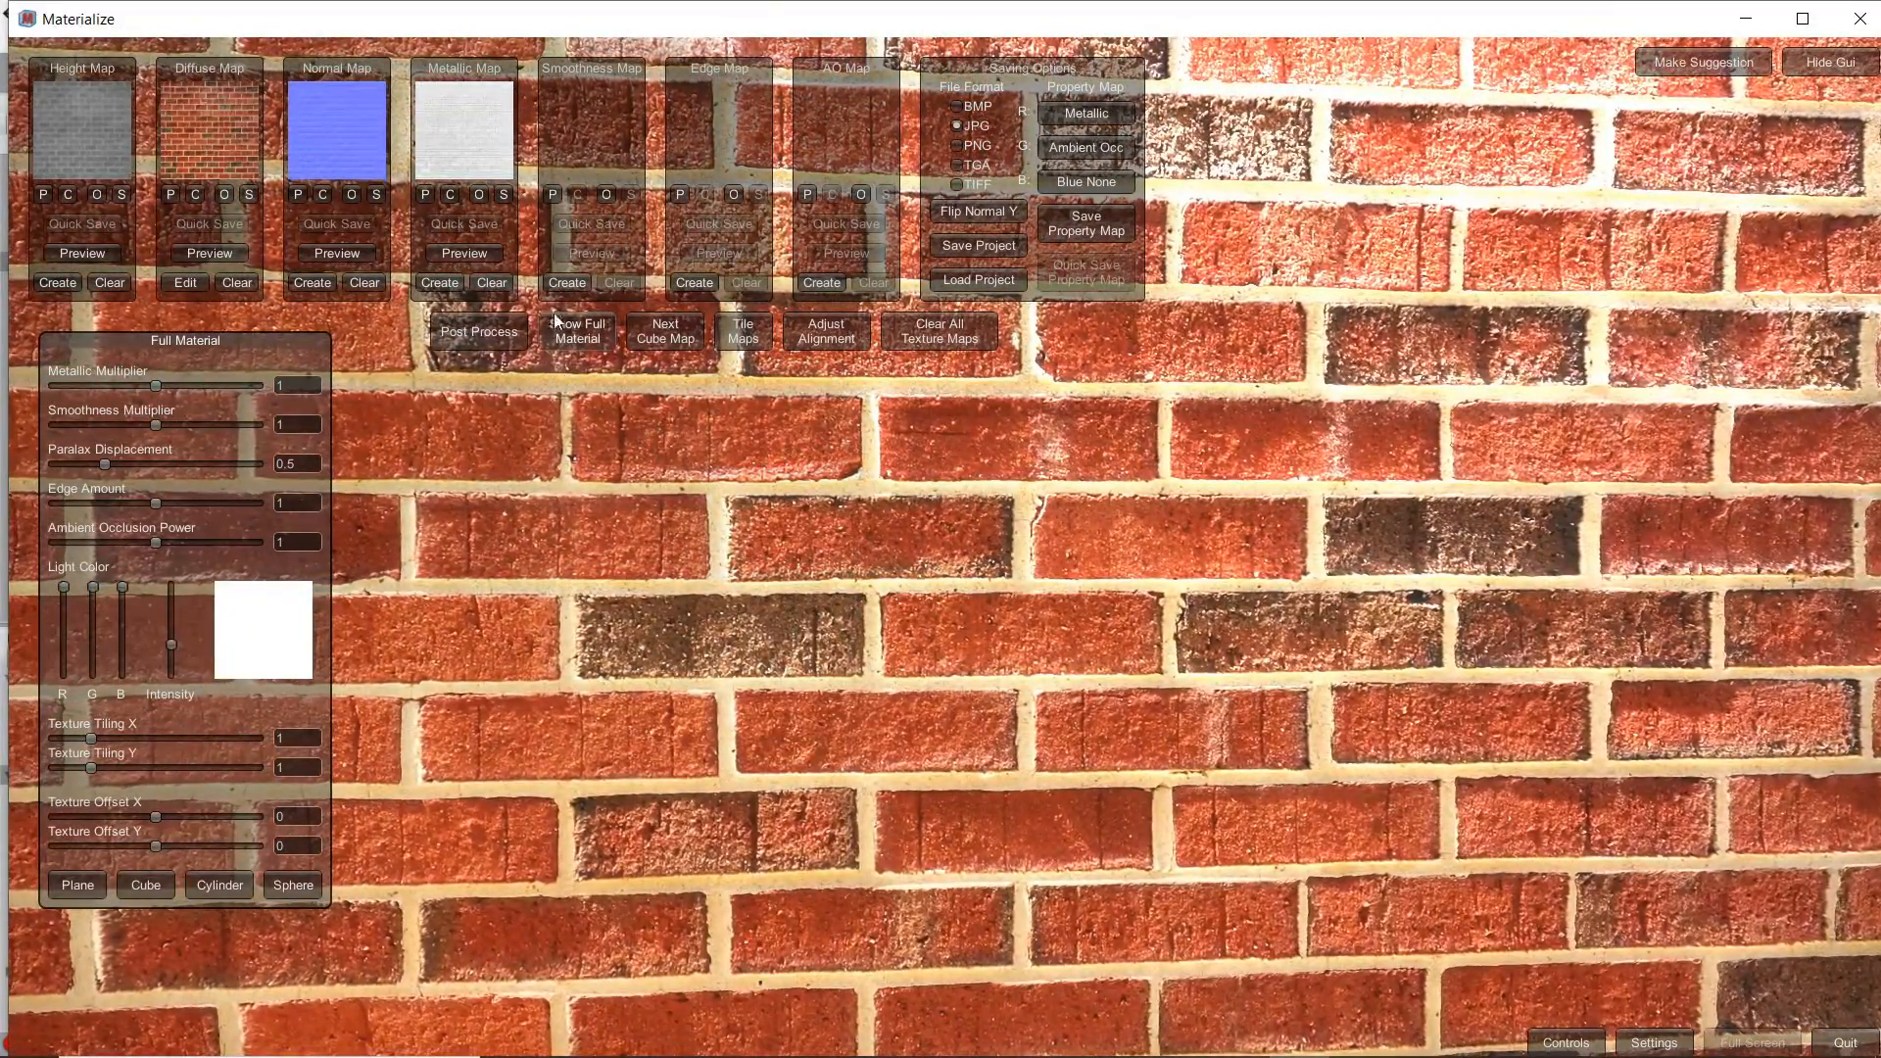
- Generate a smoothness map from the original diffuse with the default settings and apply it as the smoothness map
click(566, 283)
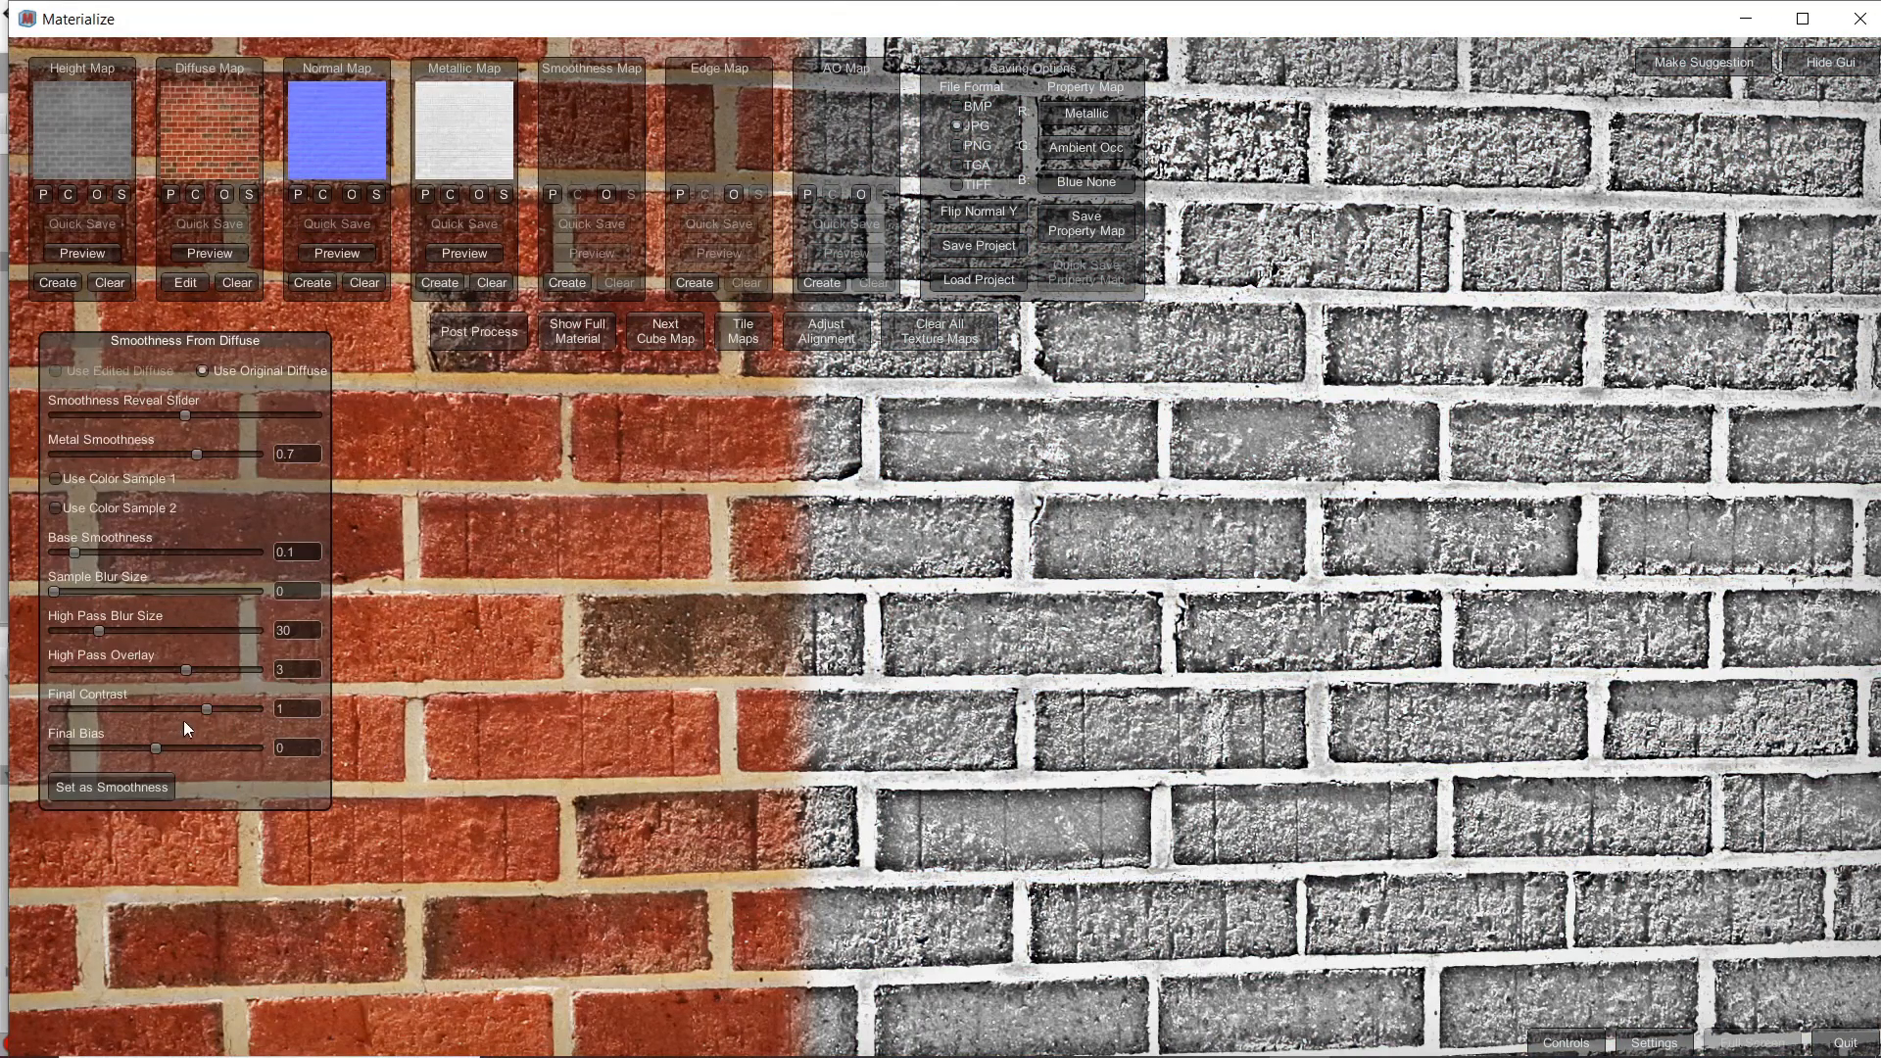
click(149, 792)
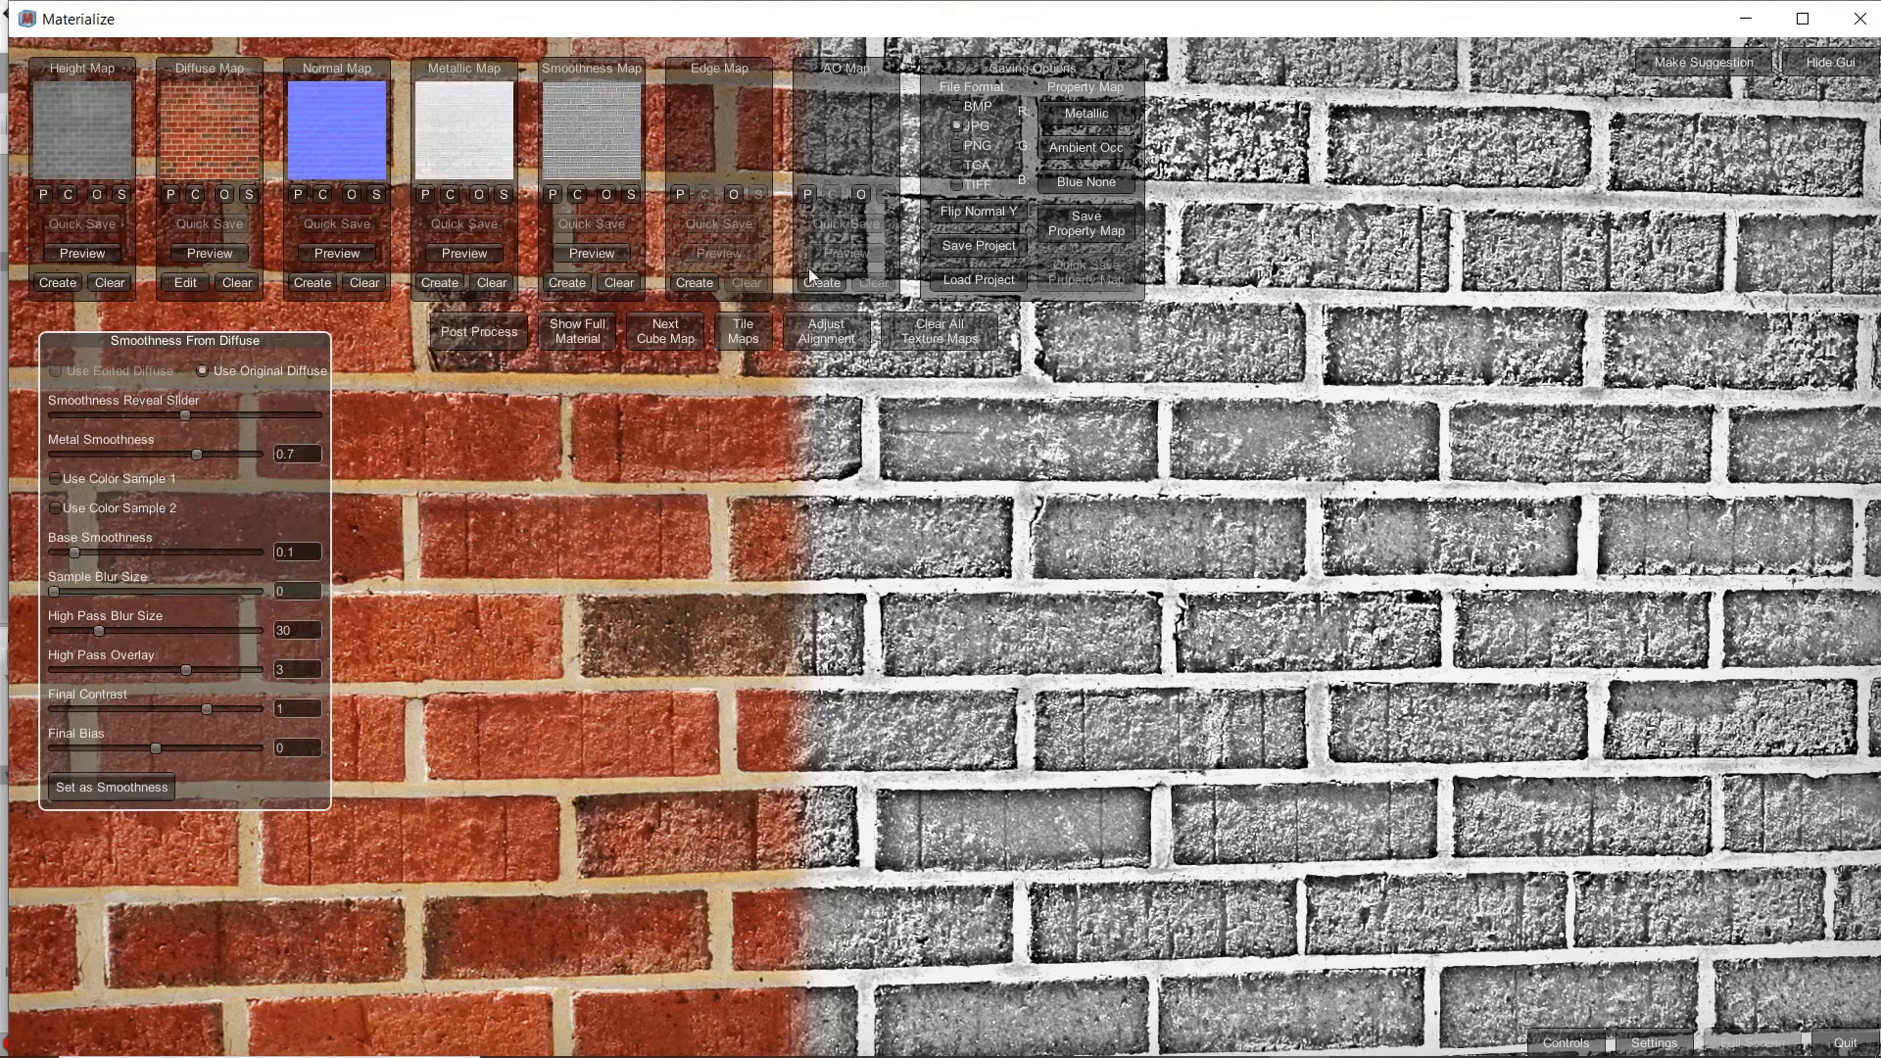
click(862, 196)
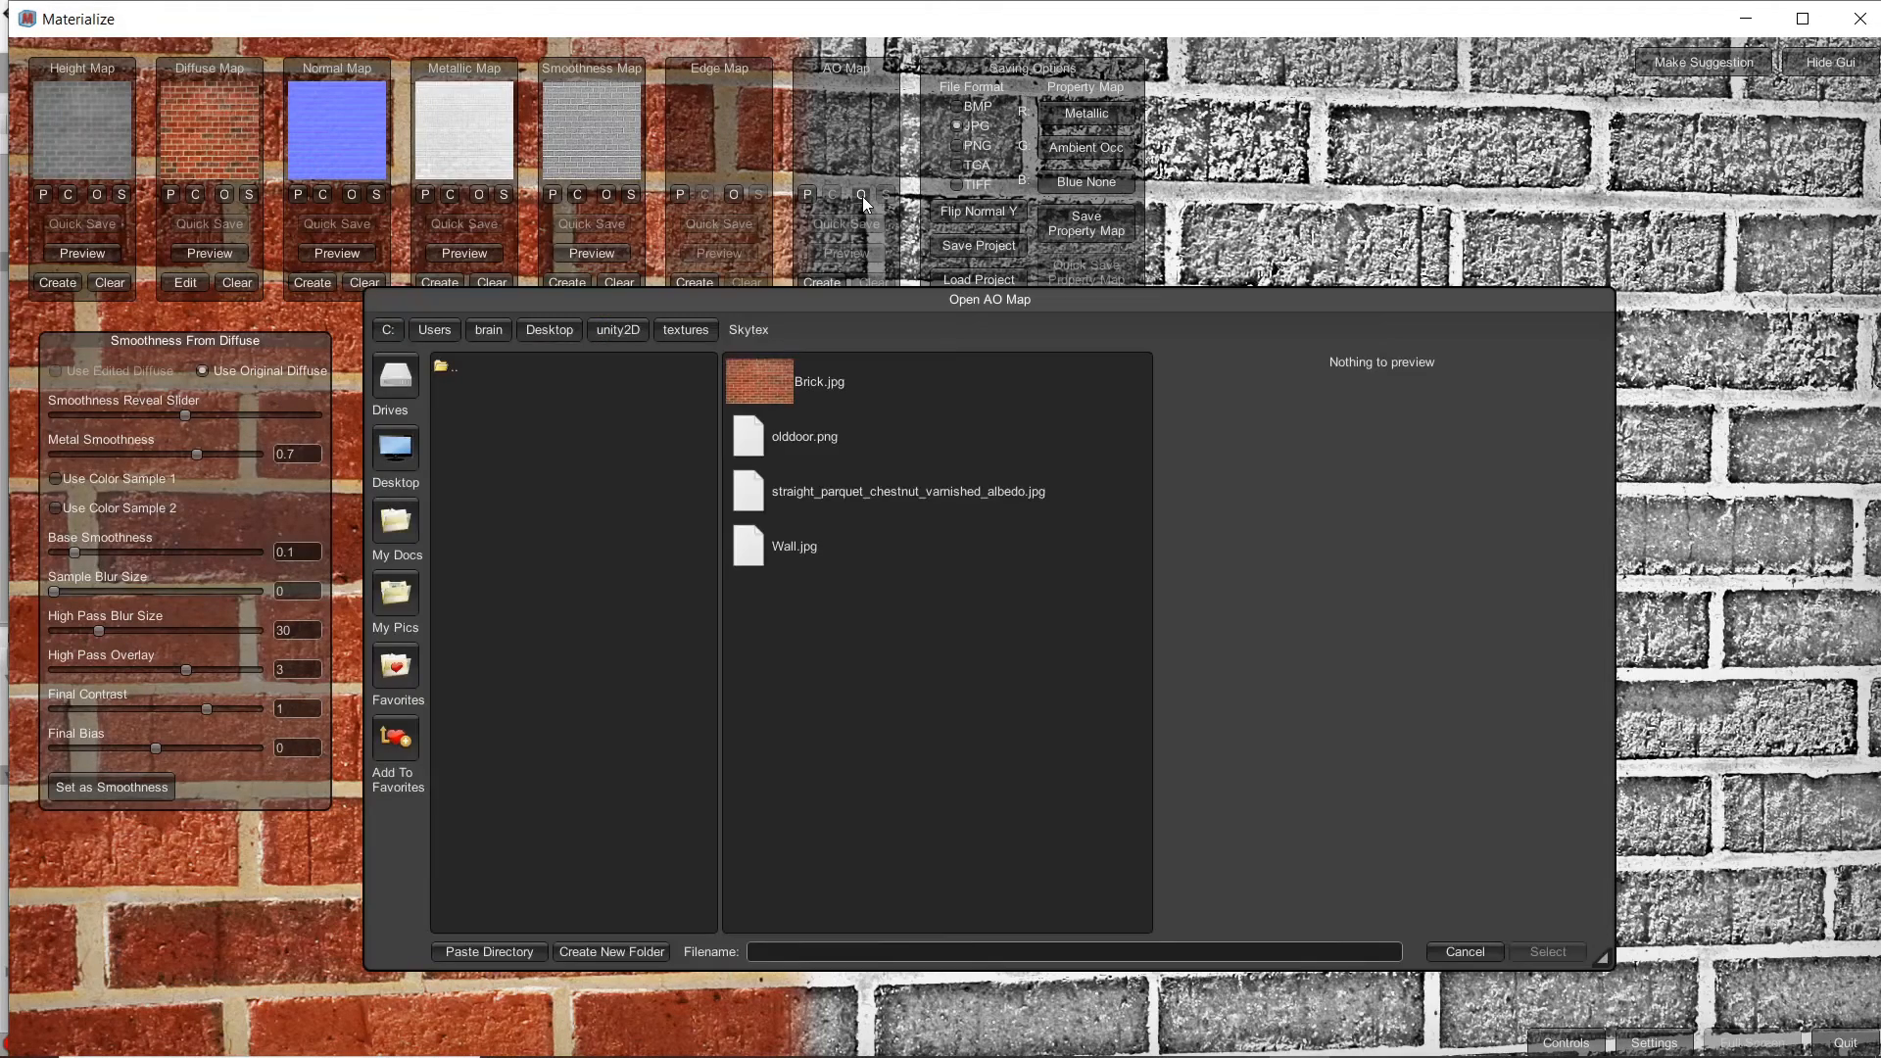
click(1468, 952)
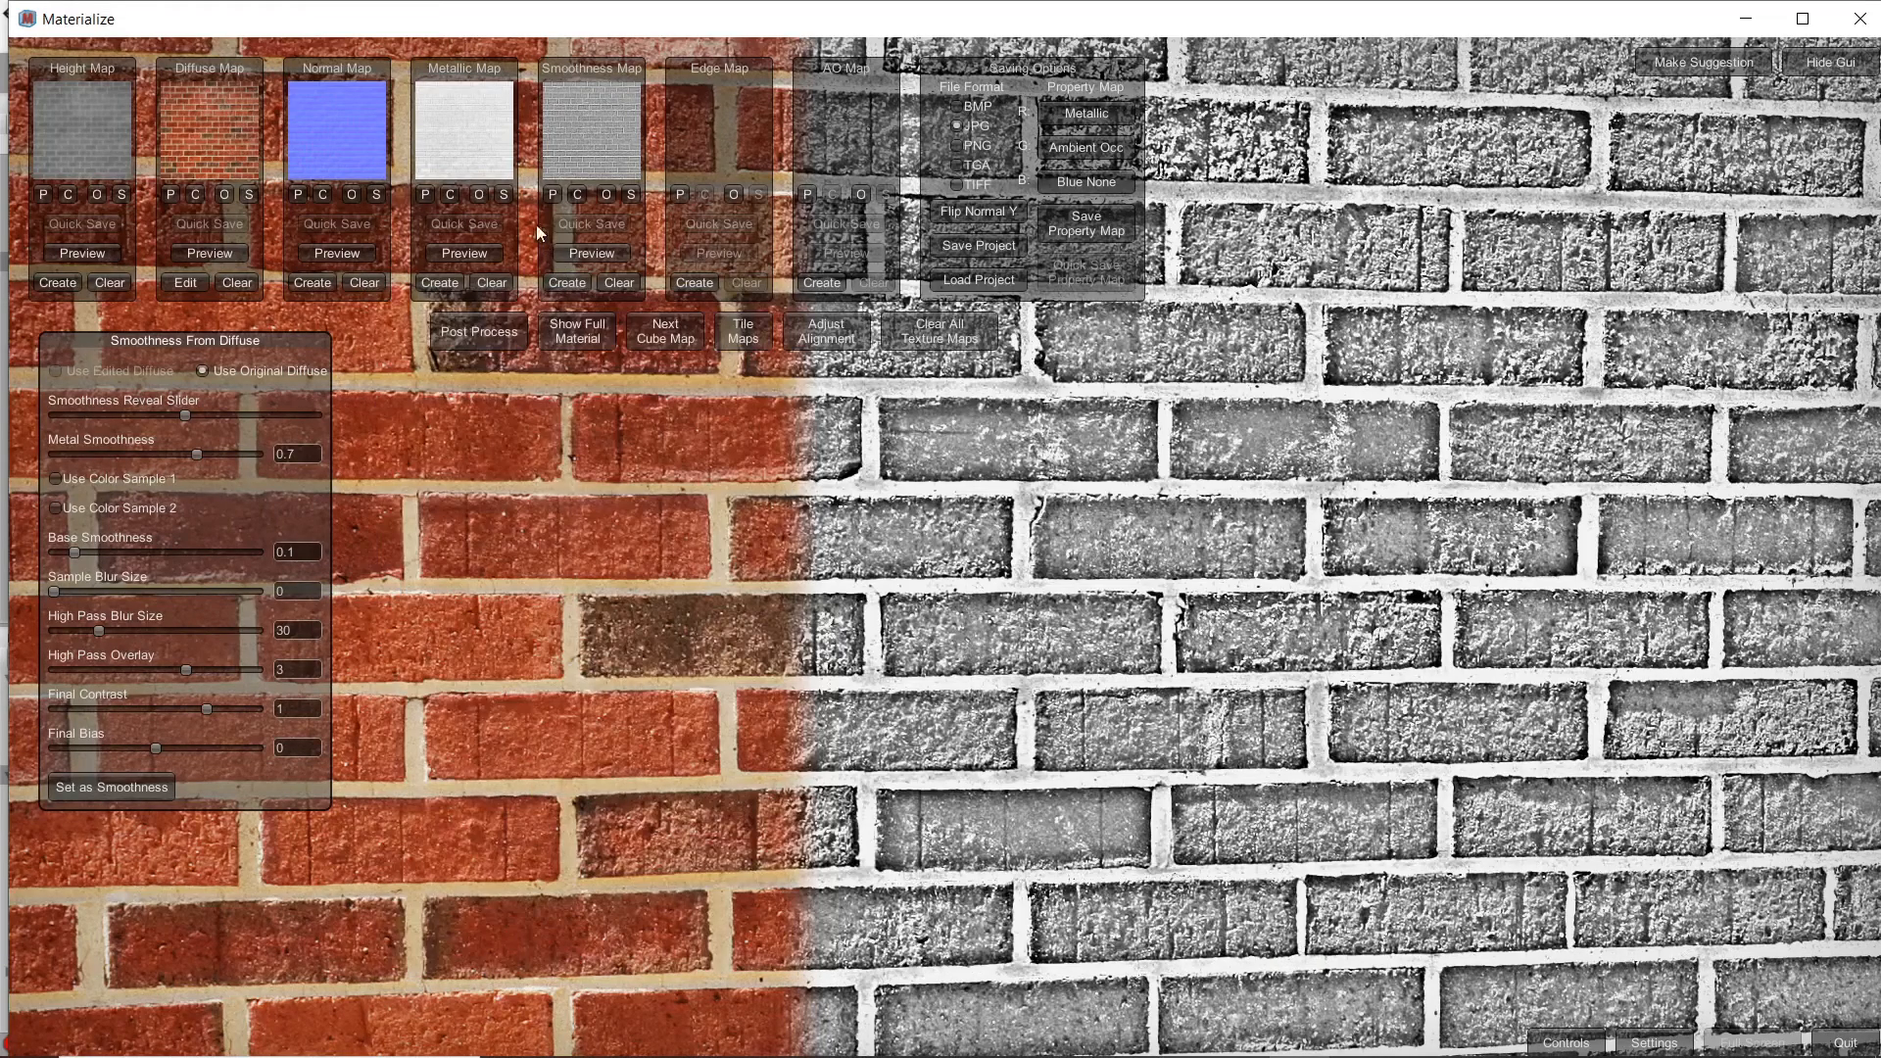
- Generate an edge map from the normal map with final contrast 8.475 and final bias 0.0384, and apply it
click(694, 285)
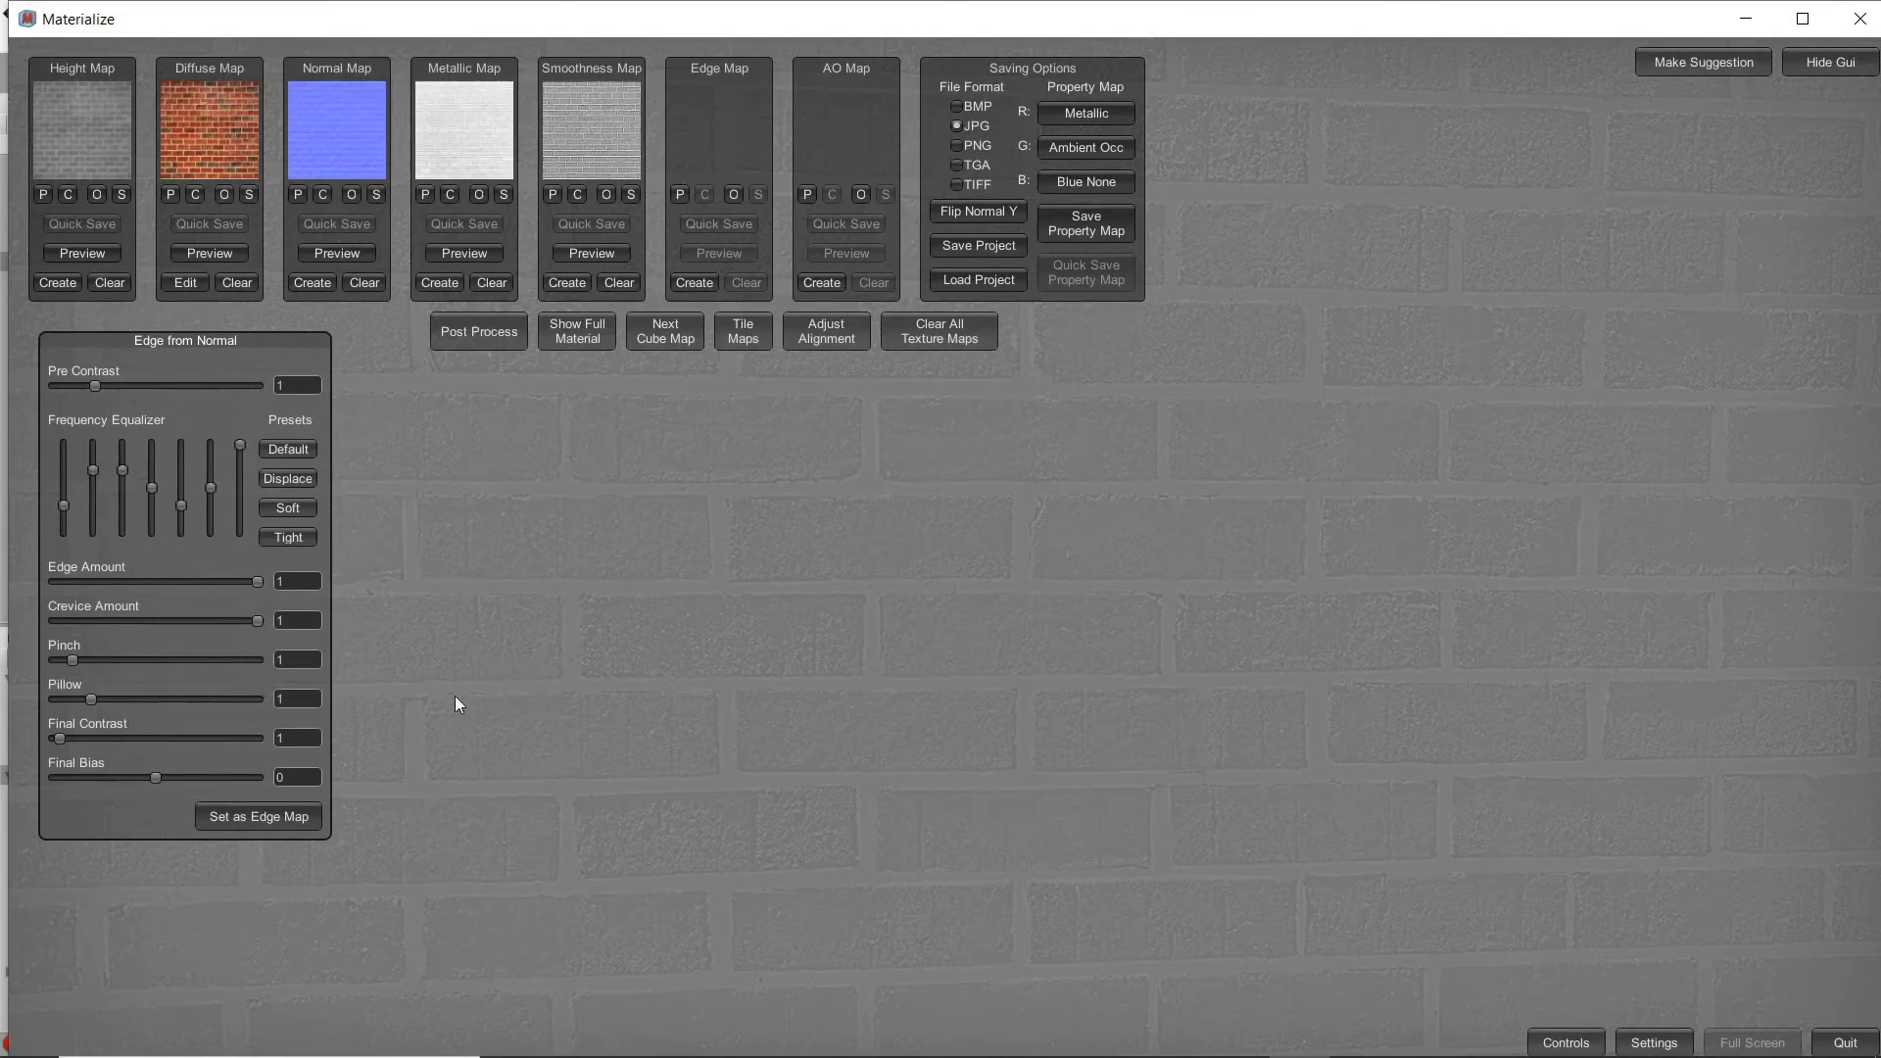
drag(64, 739, 106, 739)
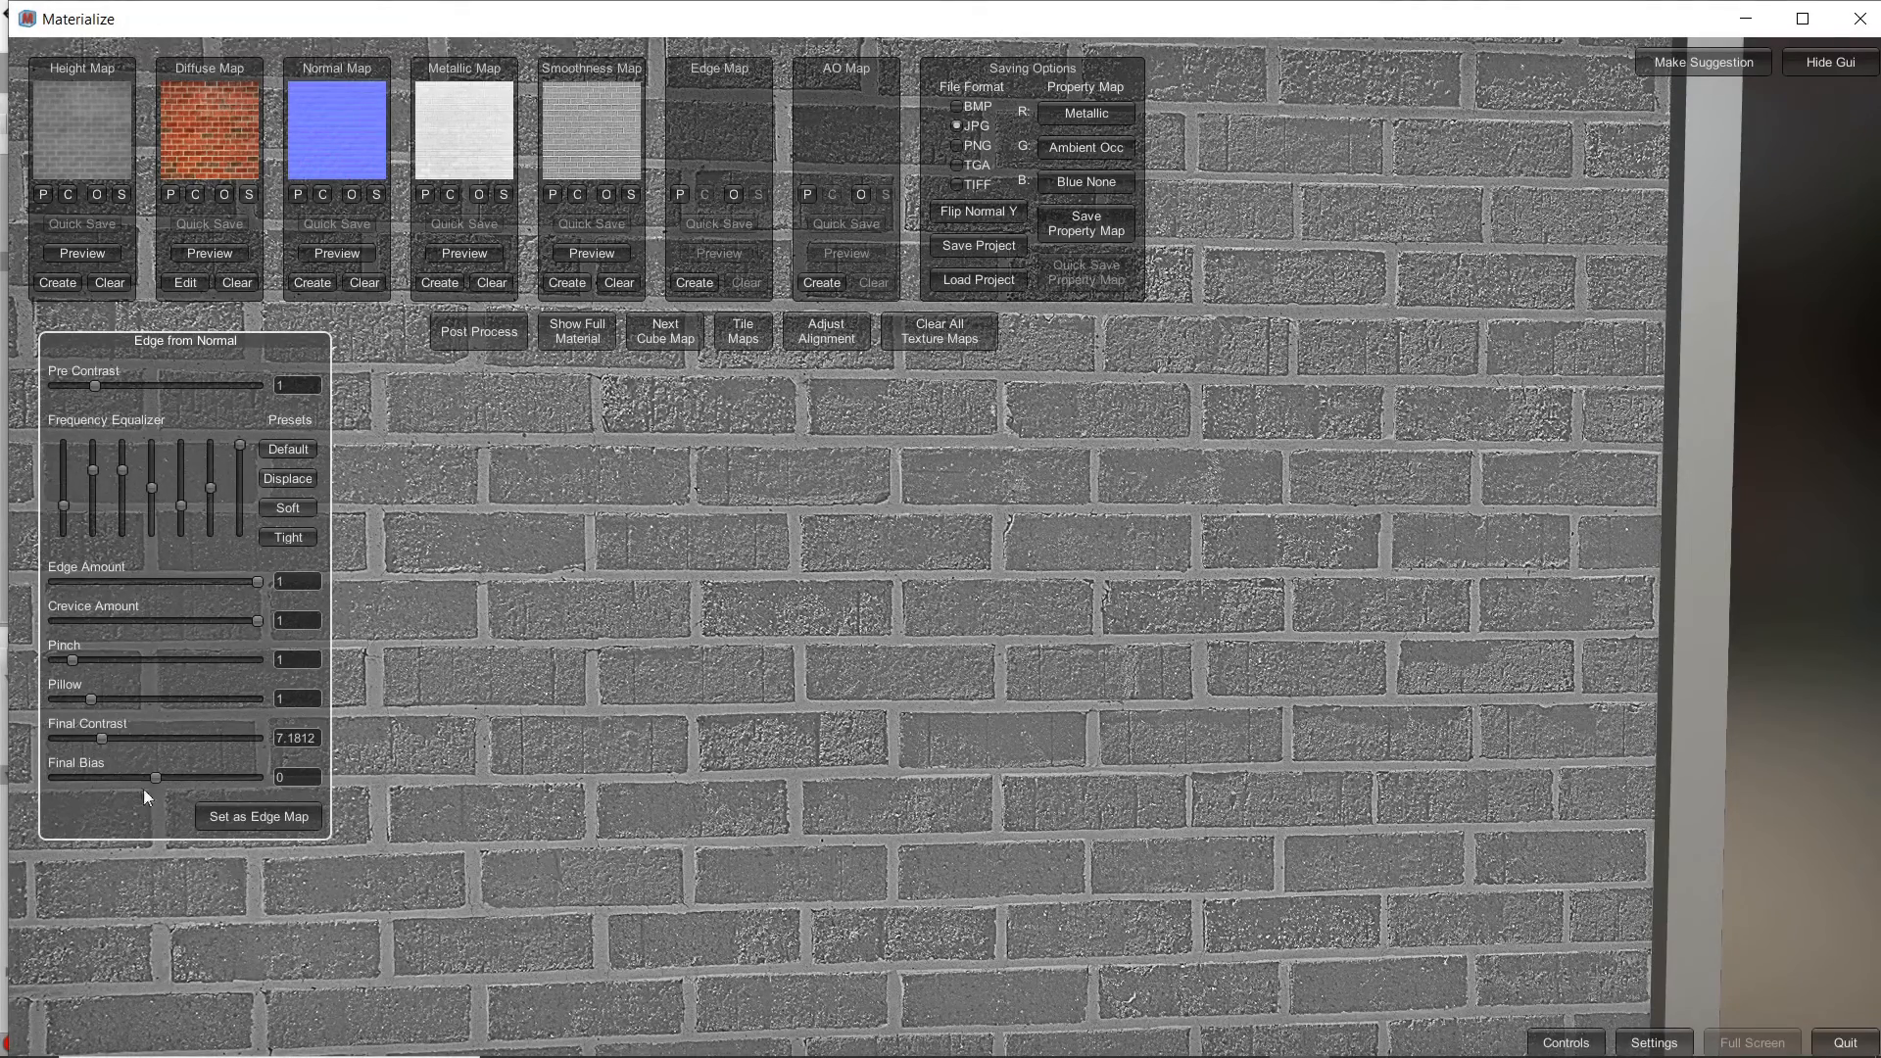
drag(100, 737, 160, 784)
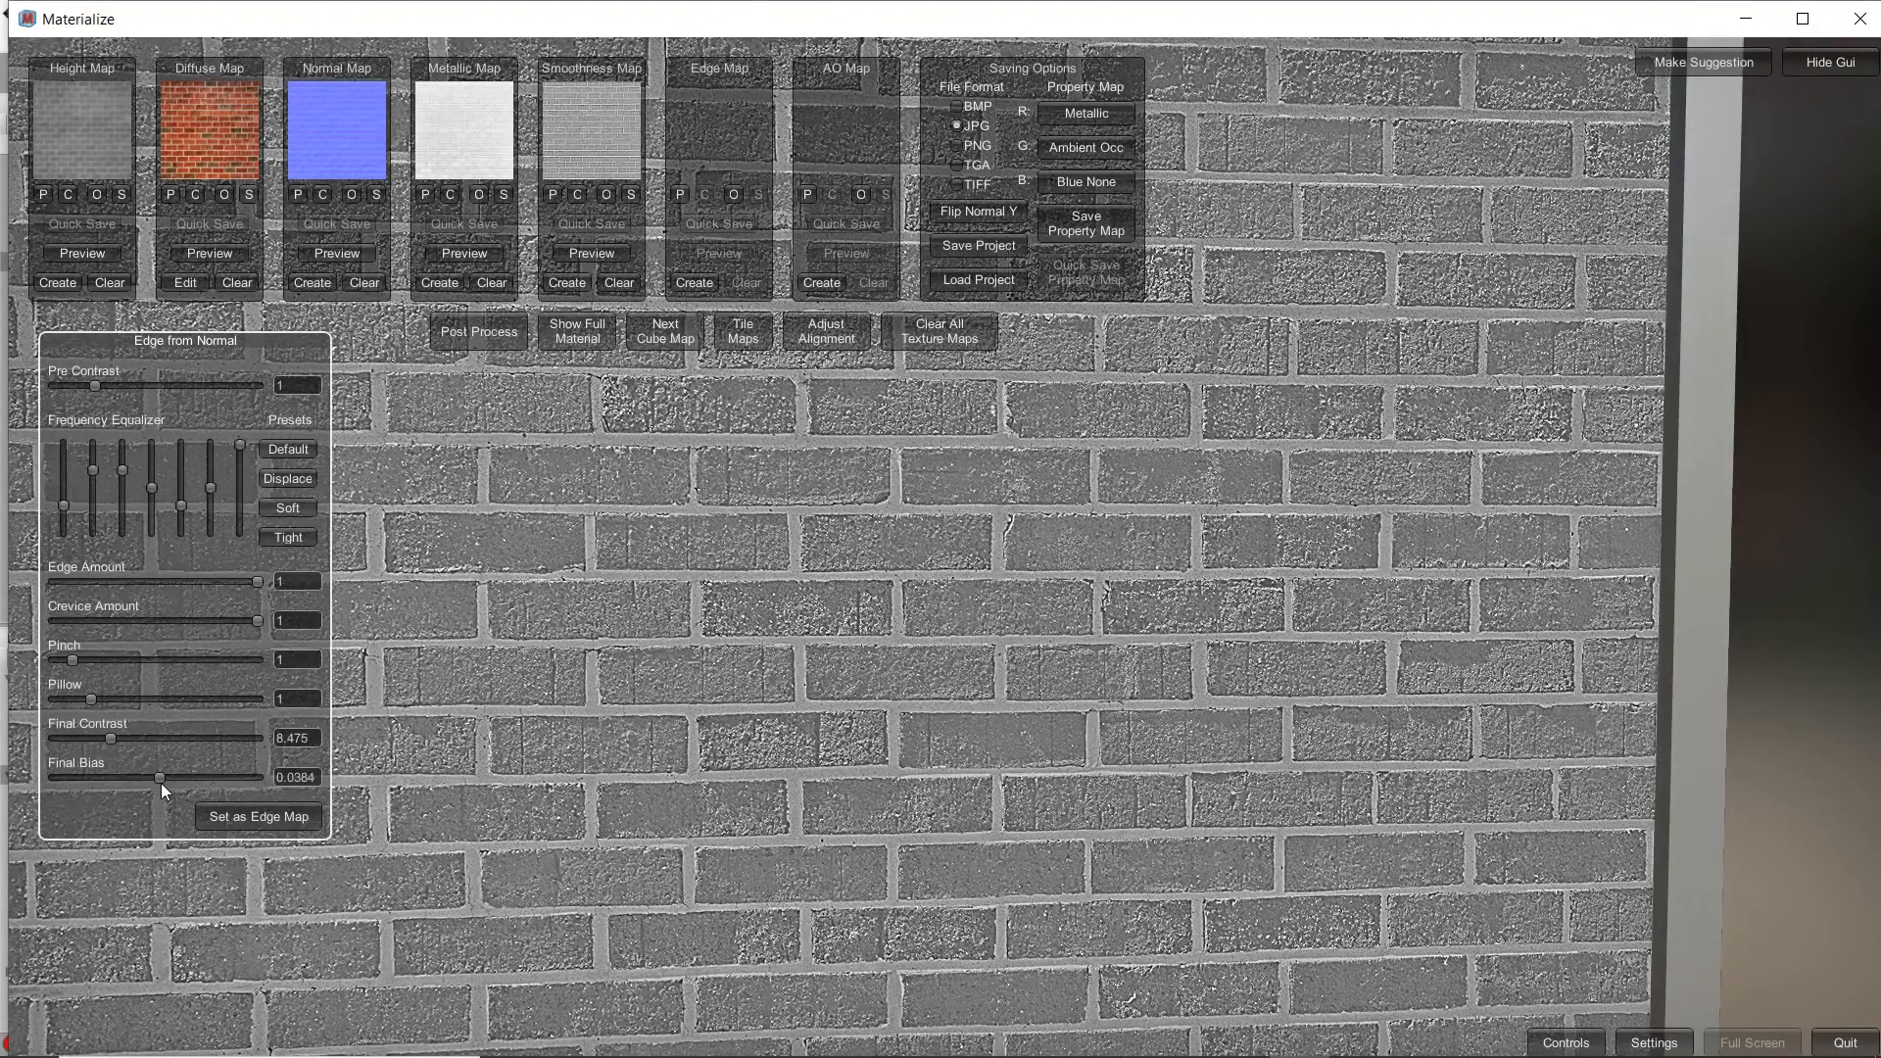
click(272, 819)
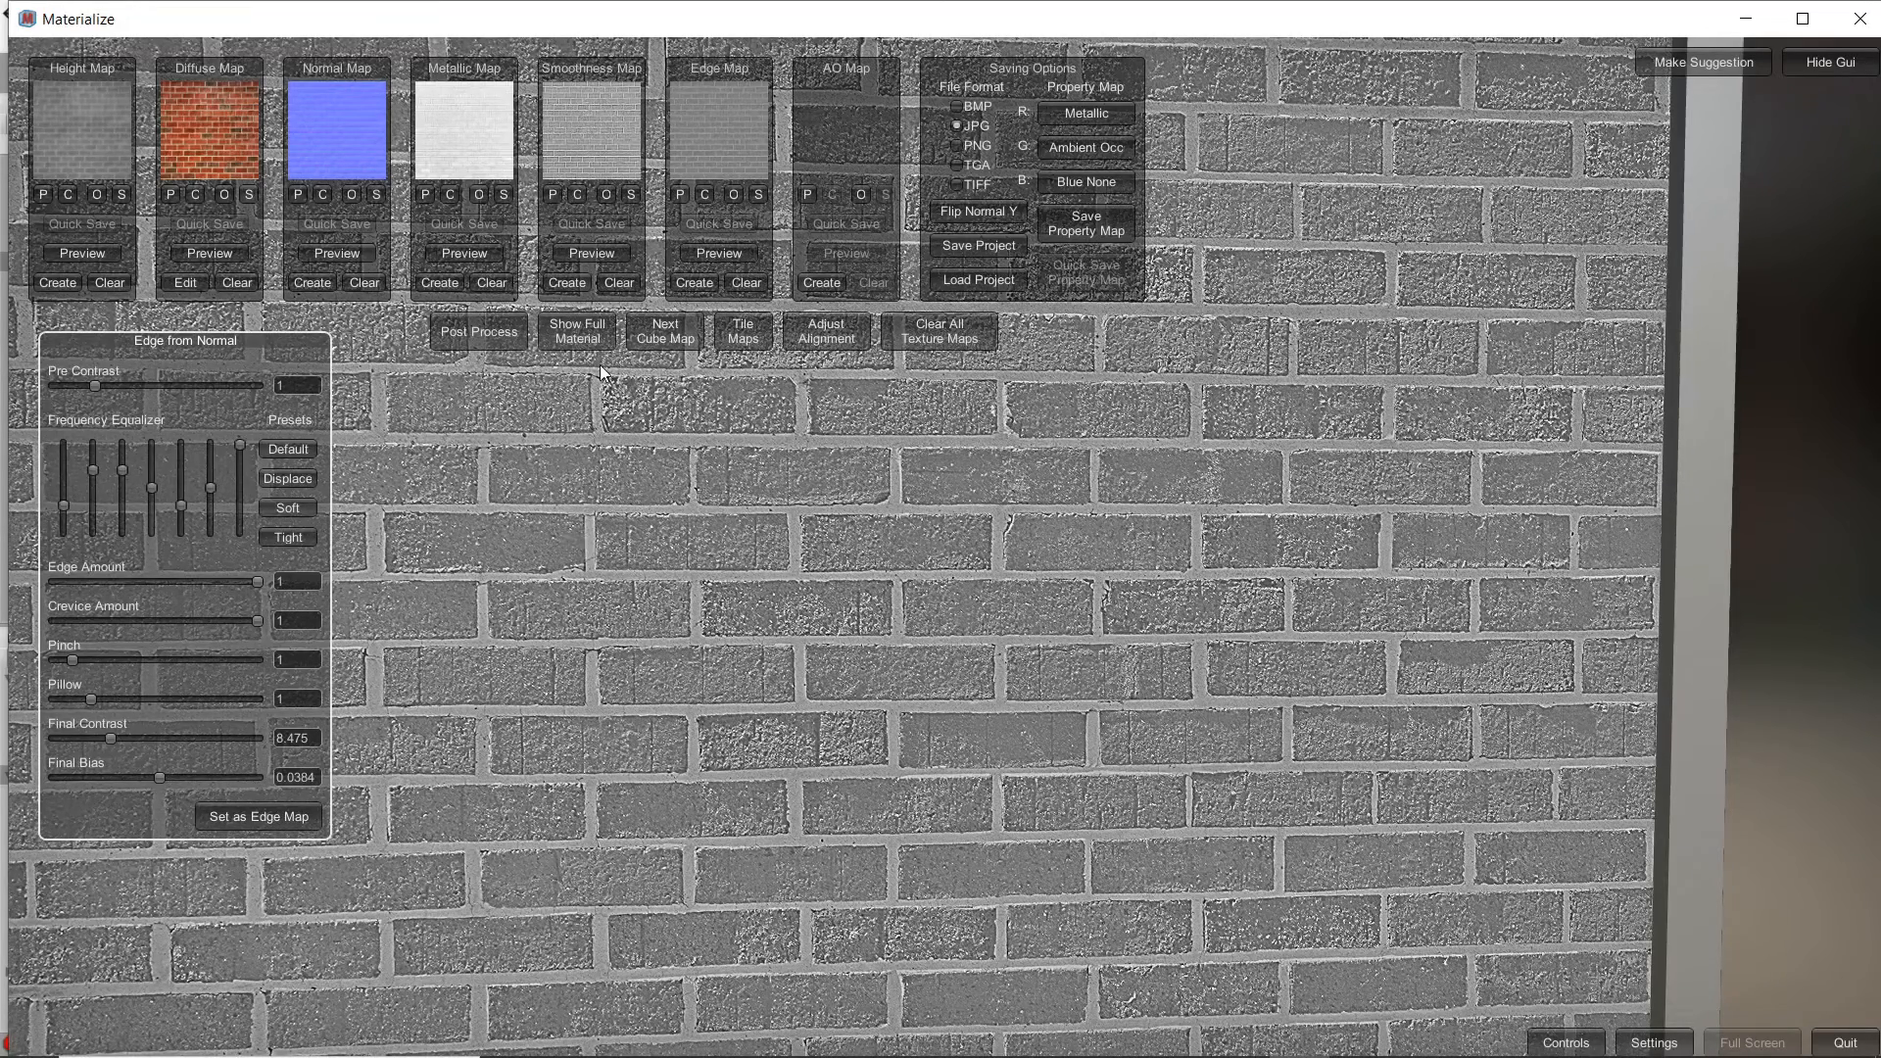
- Show the full material from an angle to judge the edge map's effect, and clear the edge map
click(598, 337)
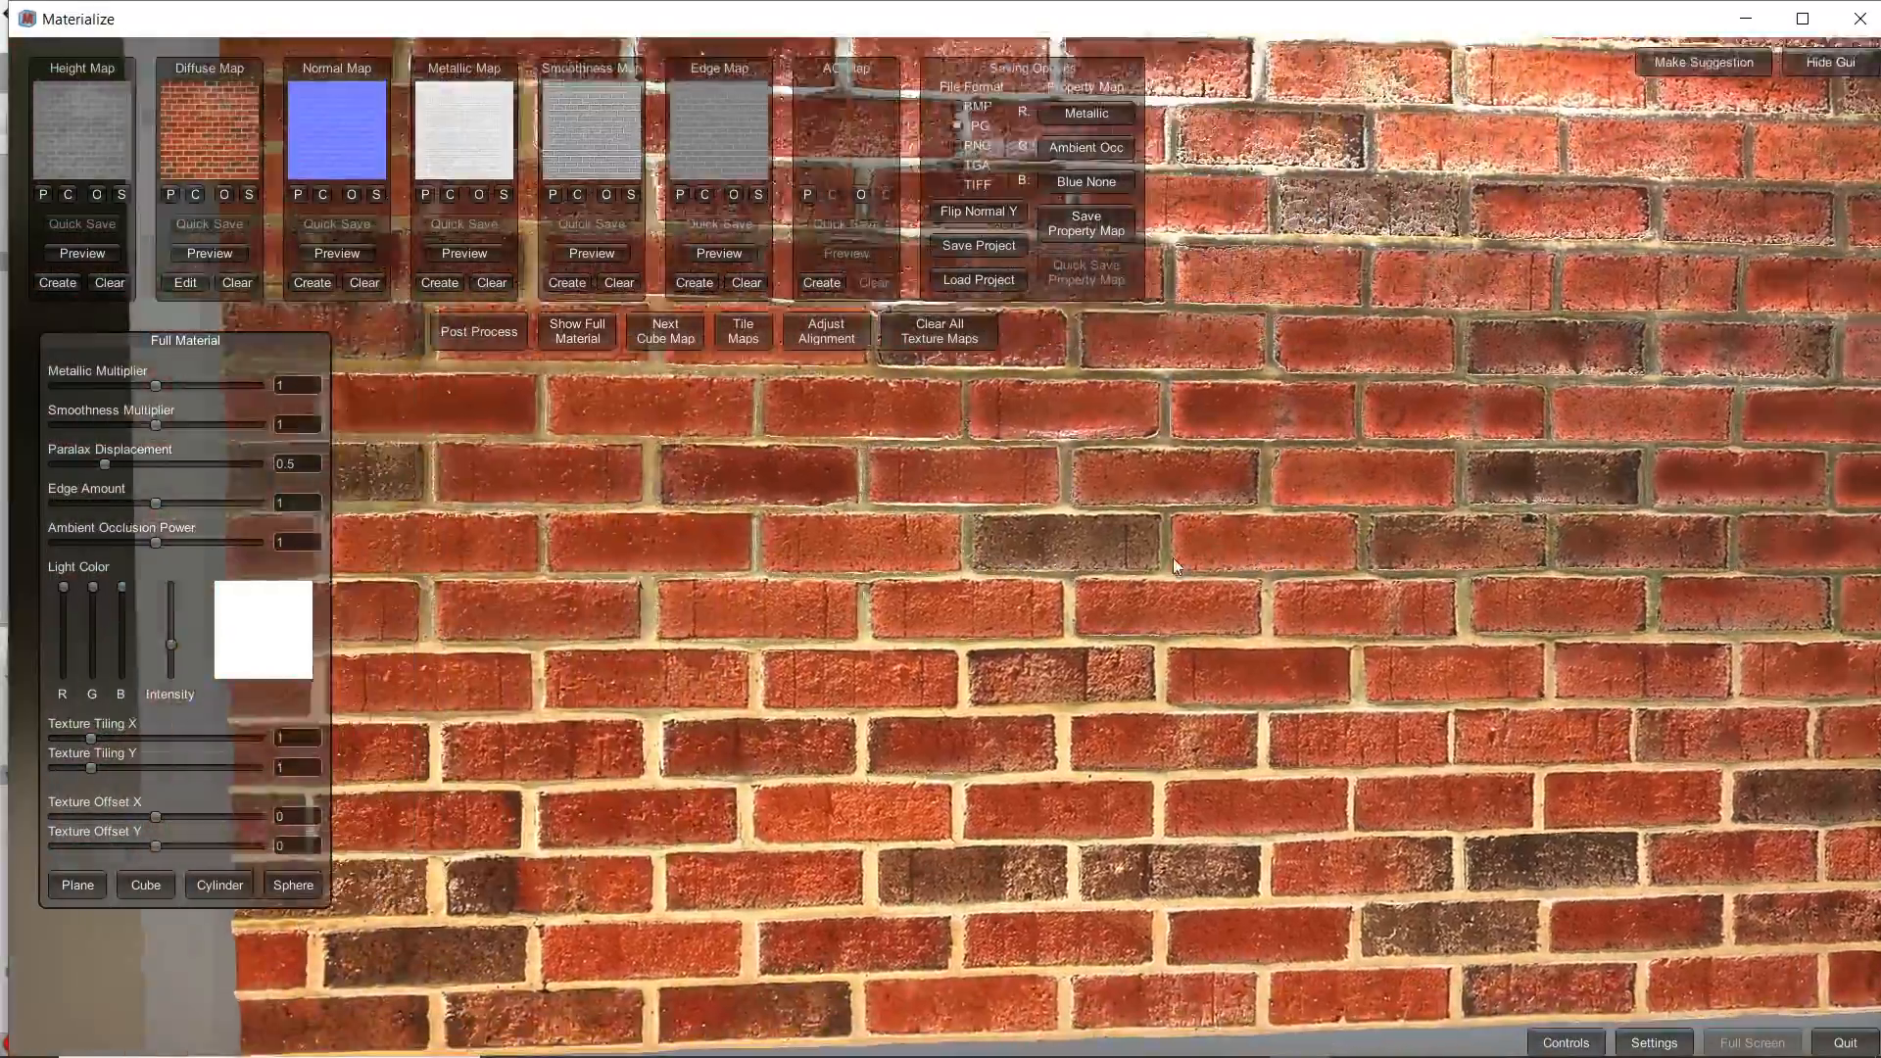
drag(1173, 556, 1206, 584)
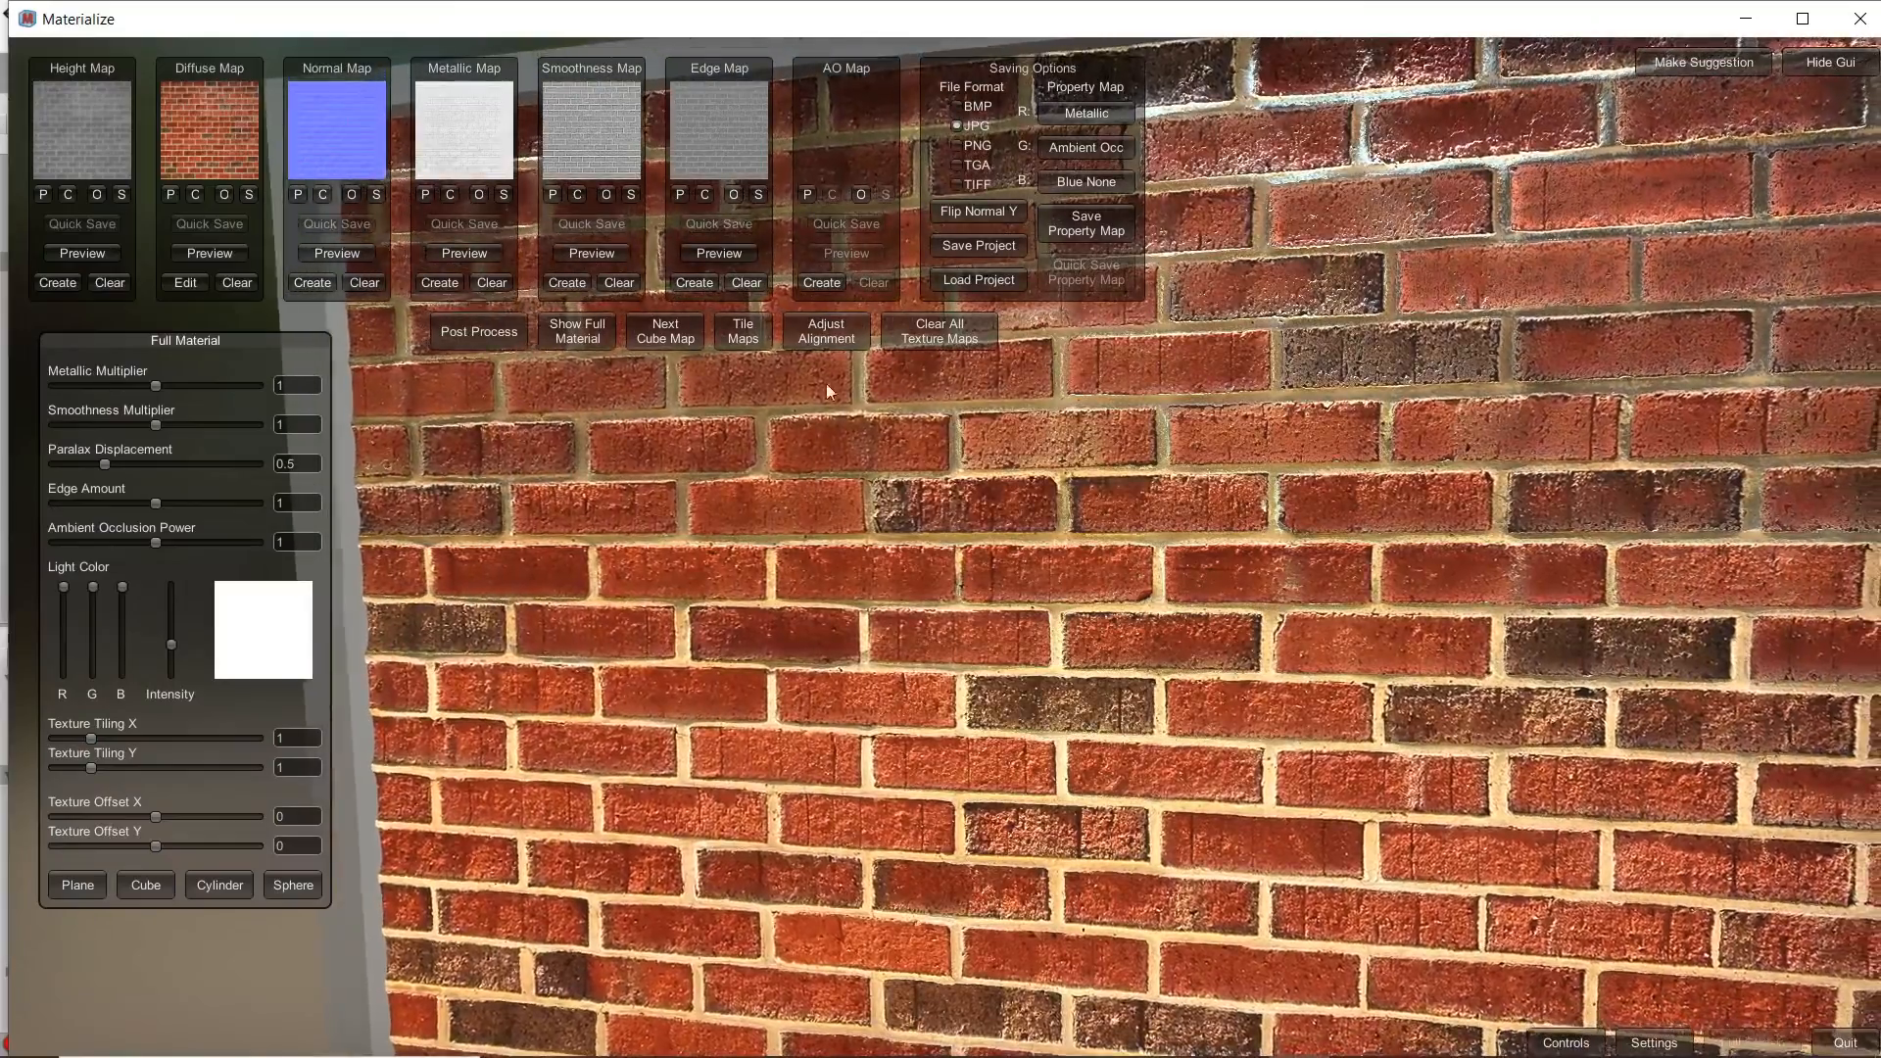
click(758, 283)
right_drag(968, 461, 1146, 490)
right_drag(970, 531, 837, 294)
- Generate an ambient occlusion map with AO bias -0.182 and AO power 1.3331, and apply it as the AO map
click(837, 290)
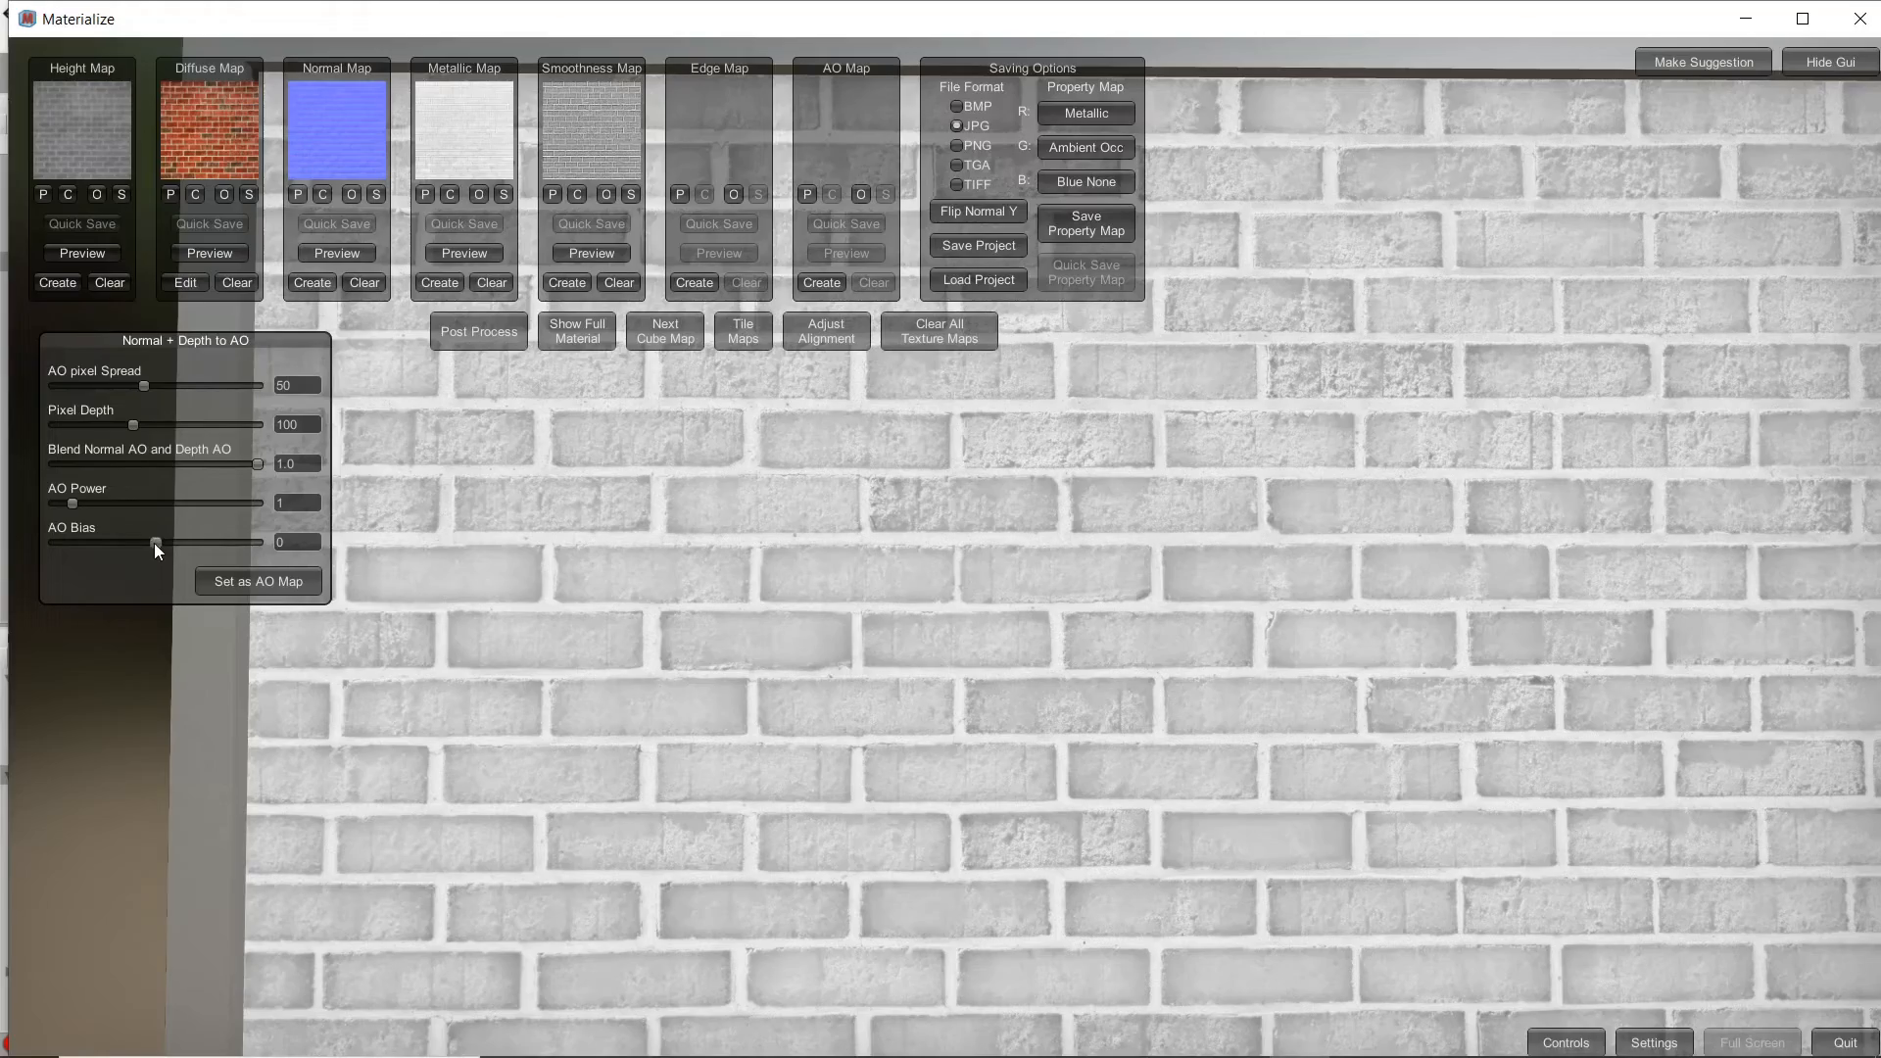
mouse_move(154, 543)
mouse_down()
mouse_move(181, 549)
mouse_move(141, 560)
mouse_up()
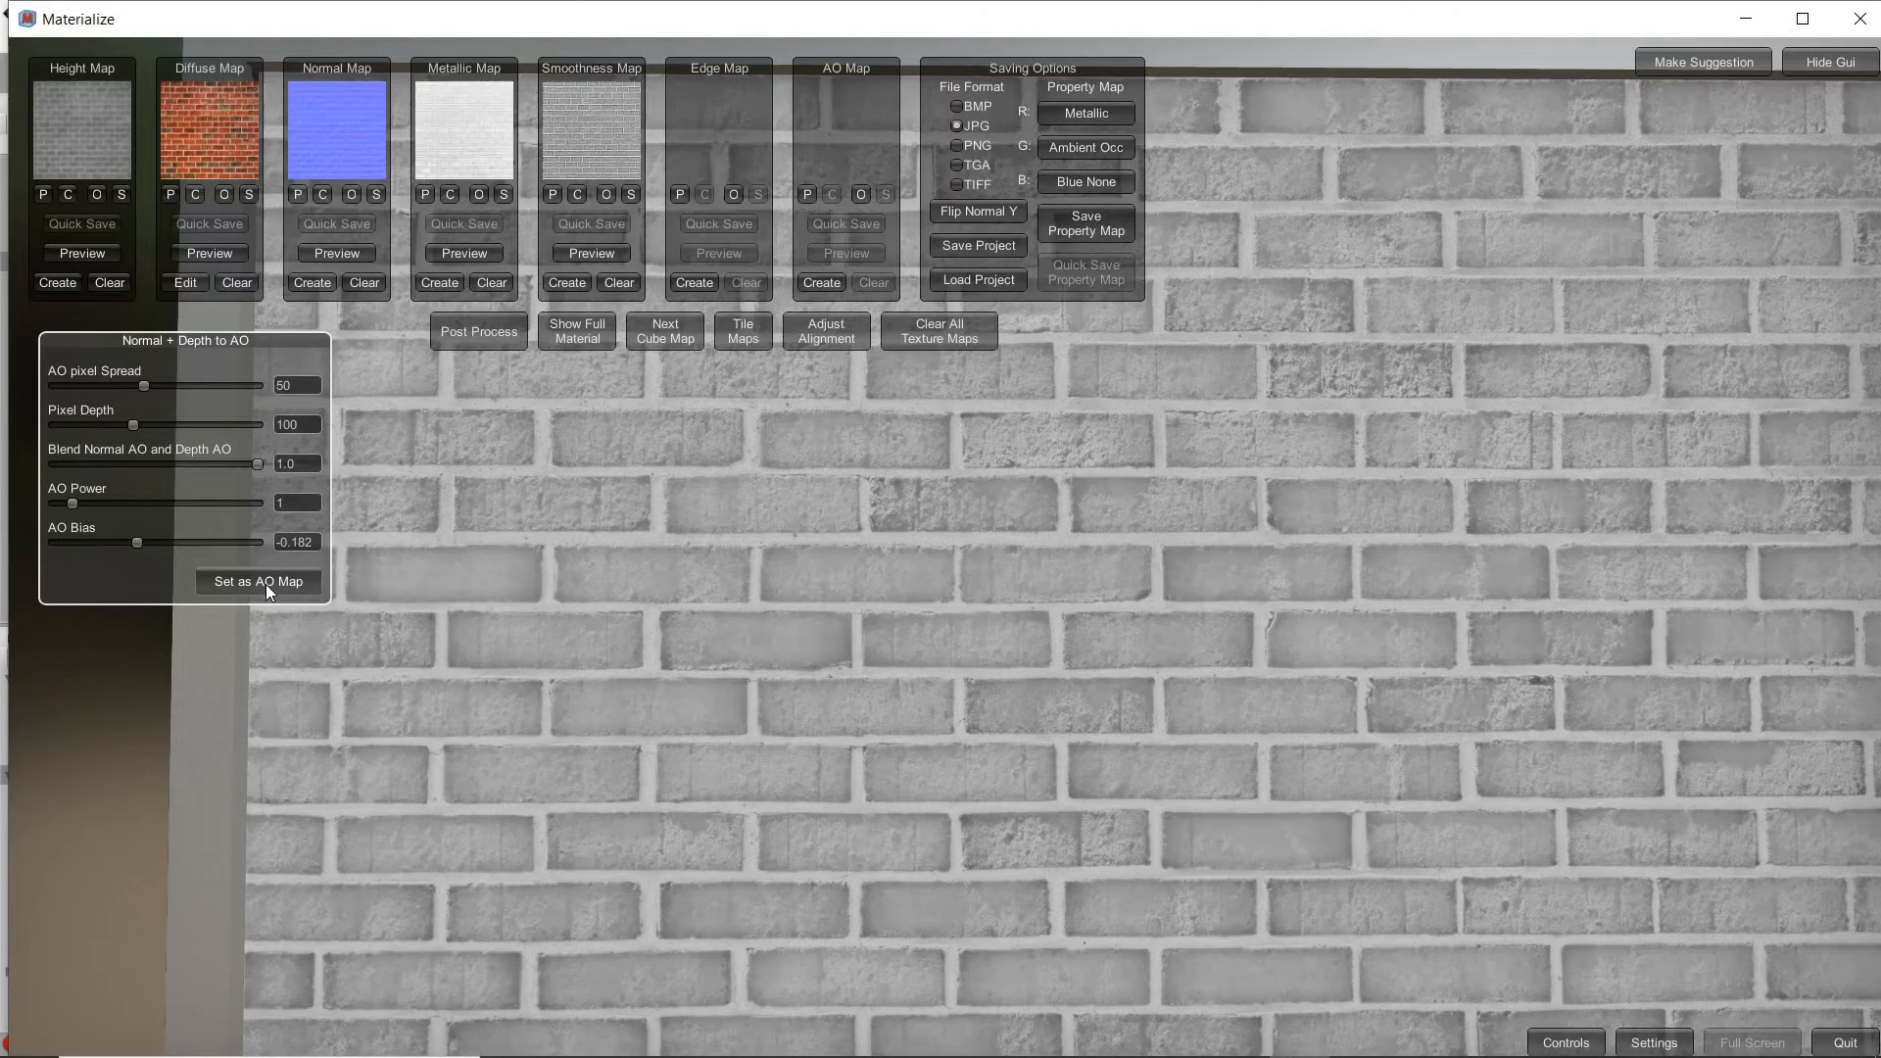
drag(73, 502, 79, 502)
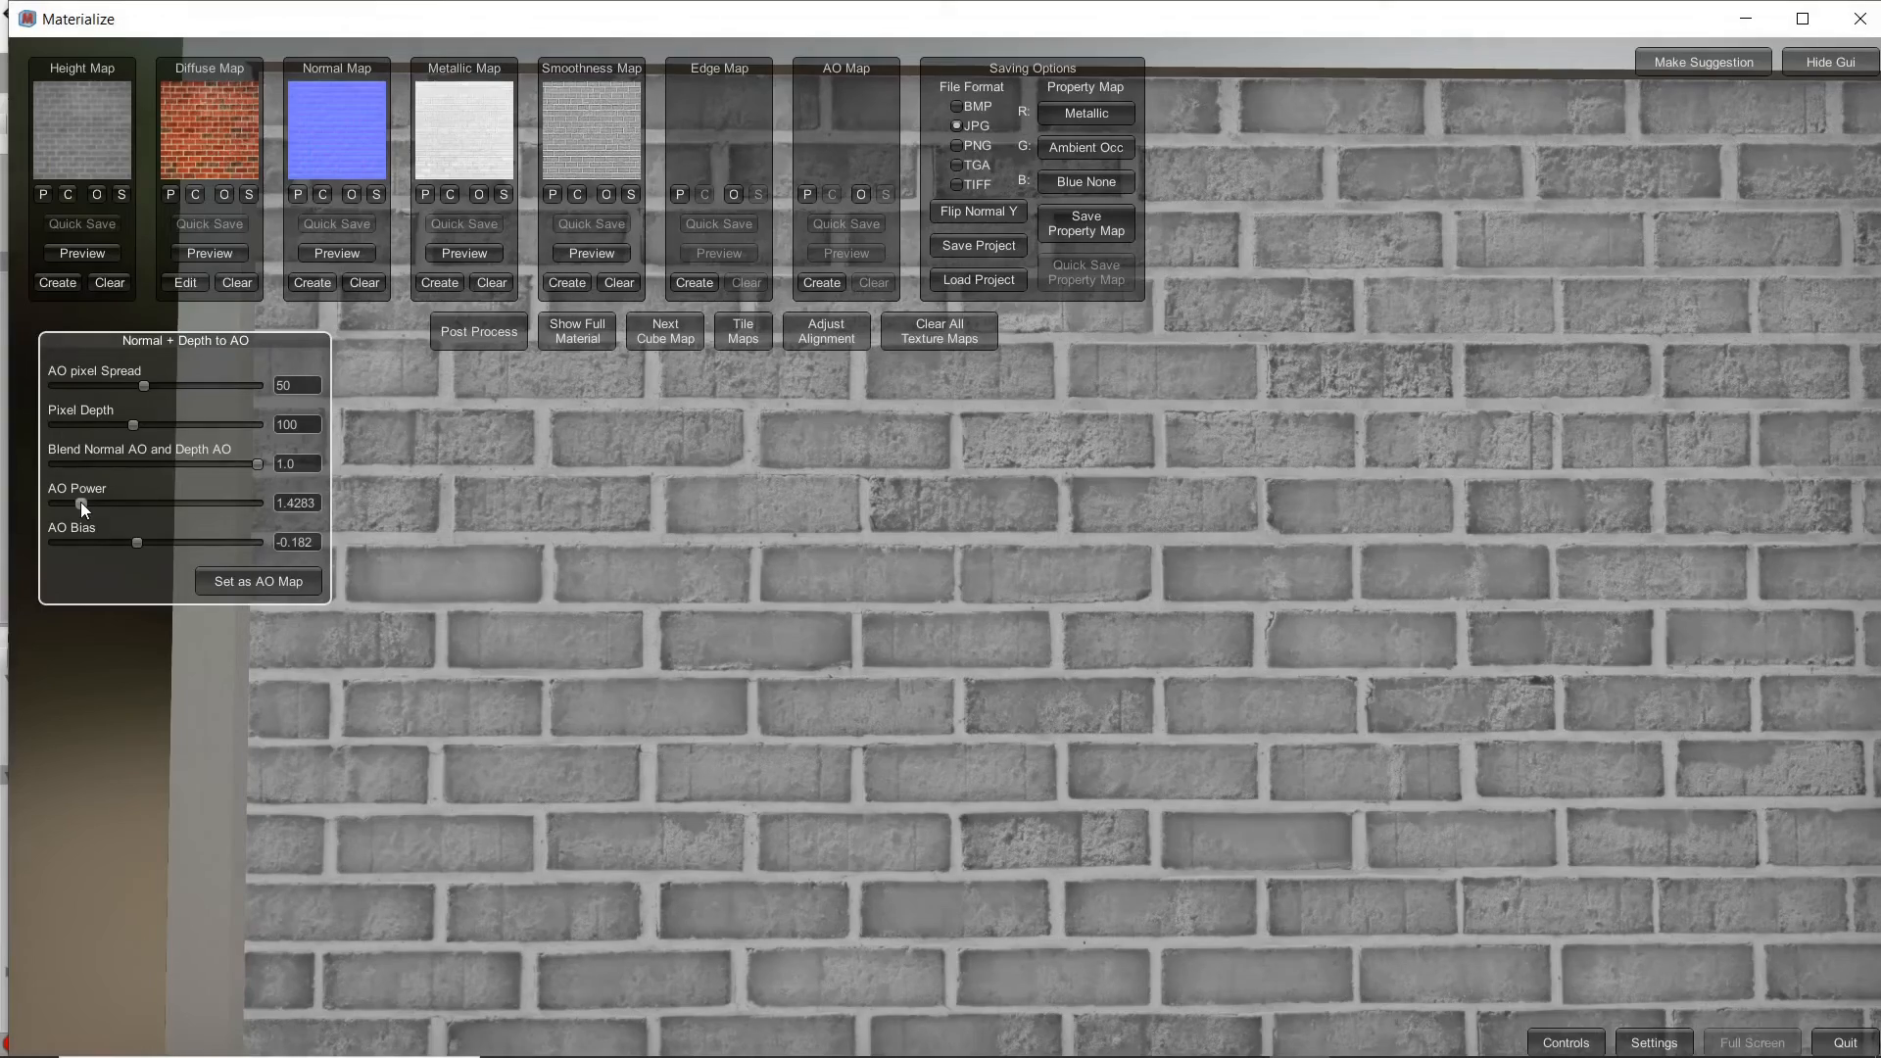
click(258, 586)
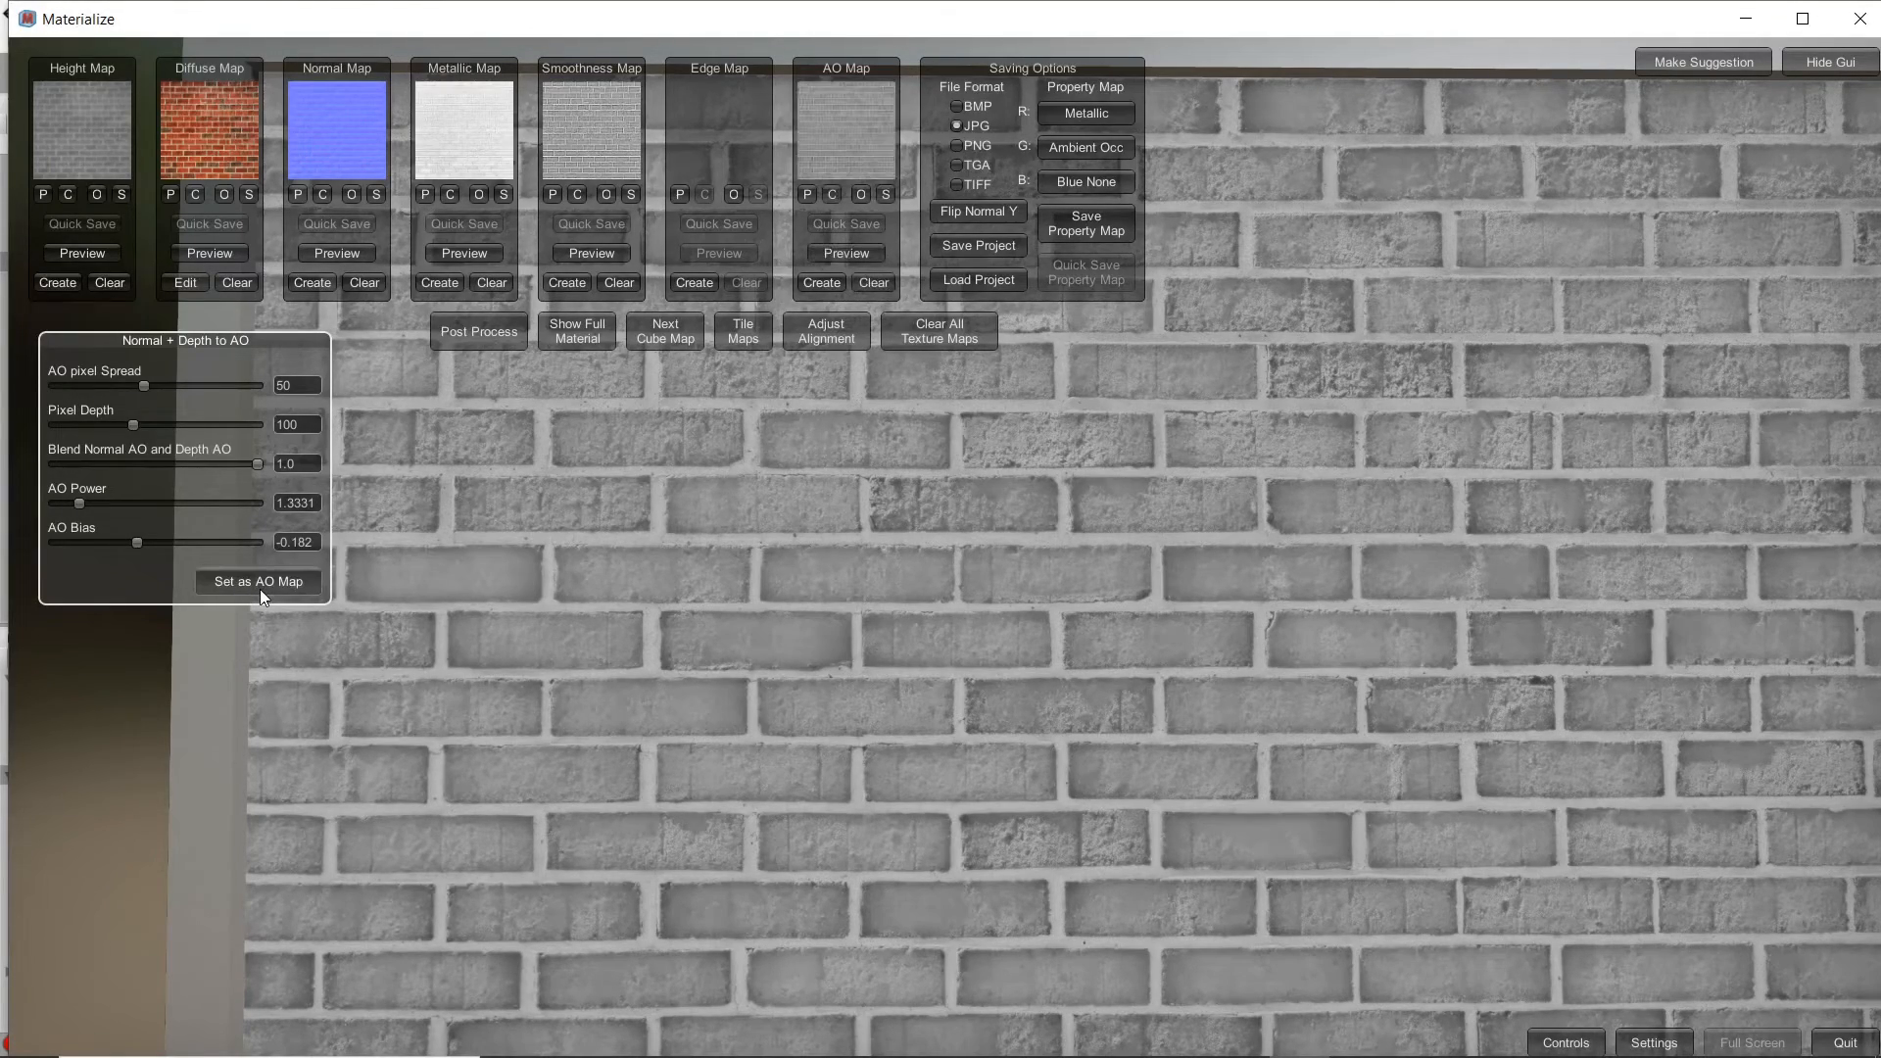
mouse_move(1168, 713)
right_down()
mouse_move(1232, 753)
mouse_move(1260, 719)
mouse_move(1142, 701)
right_up()
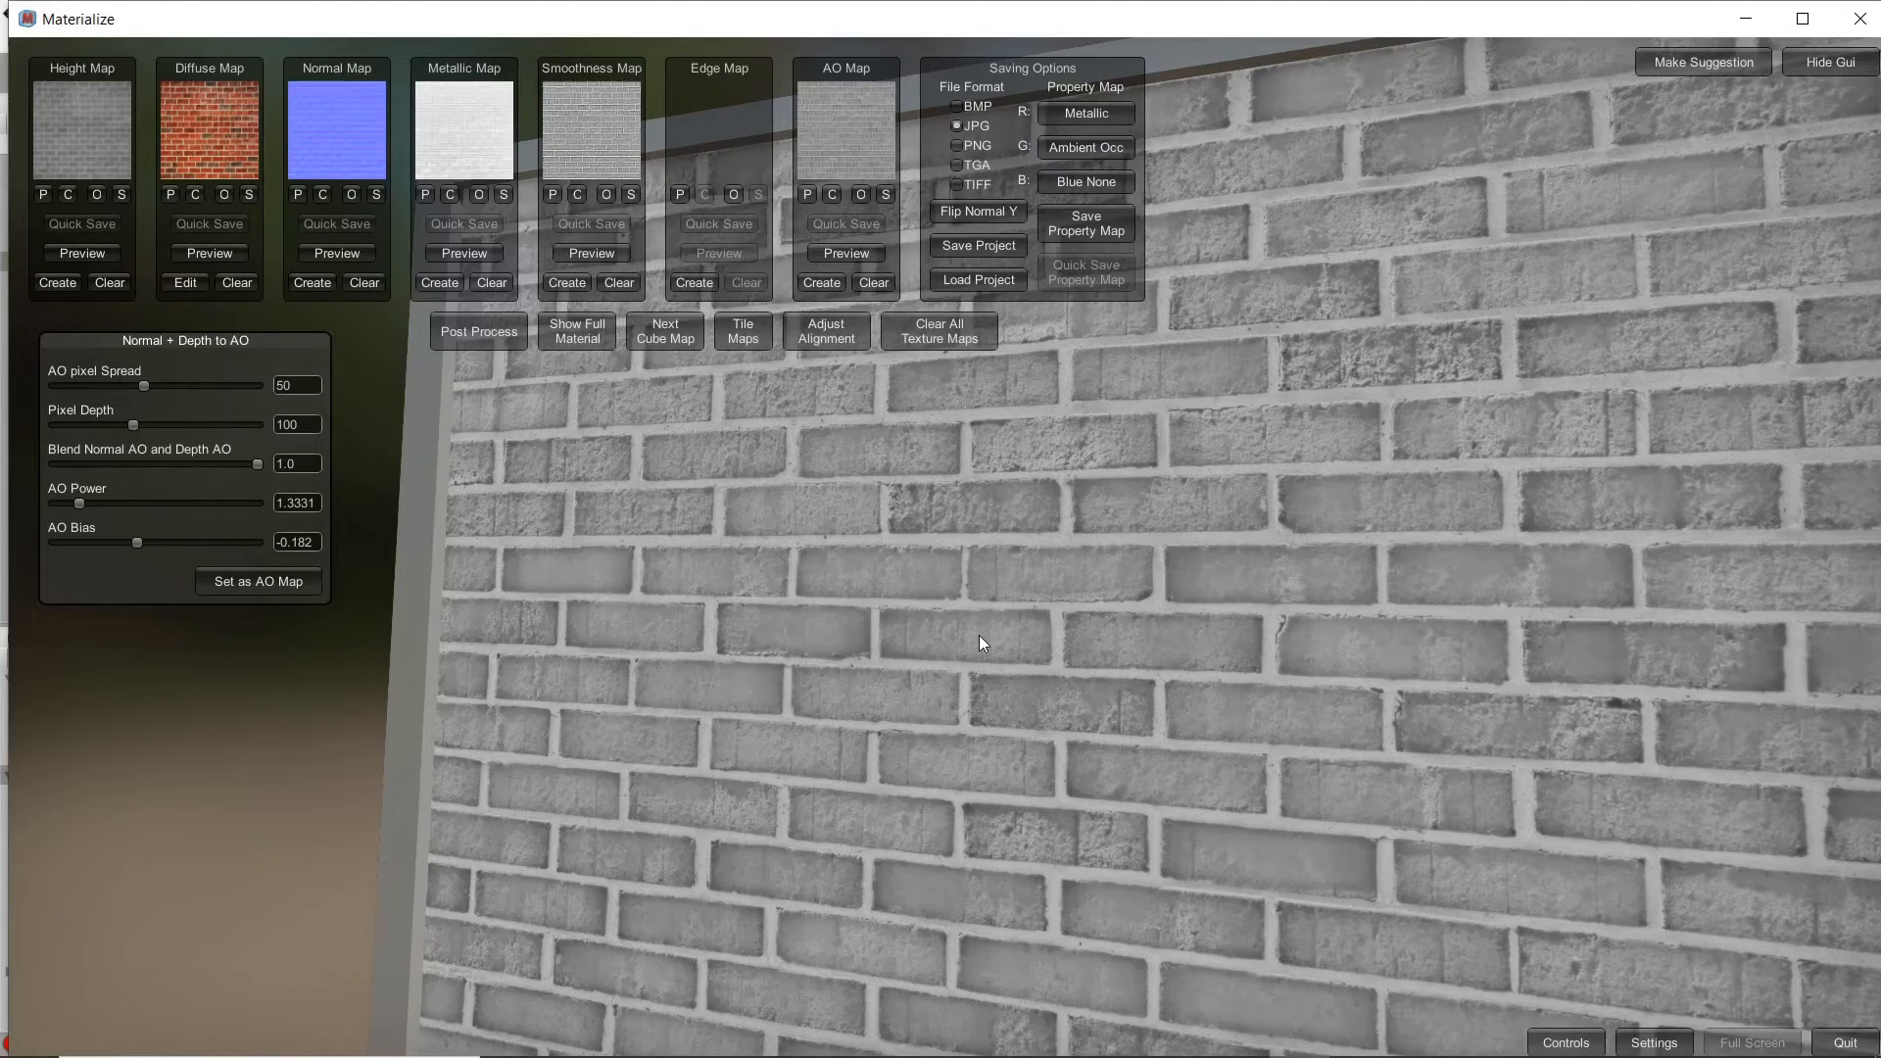
right_drag(937, 645, 866, 526)
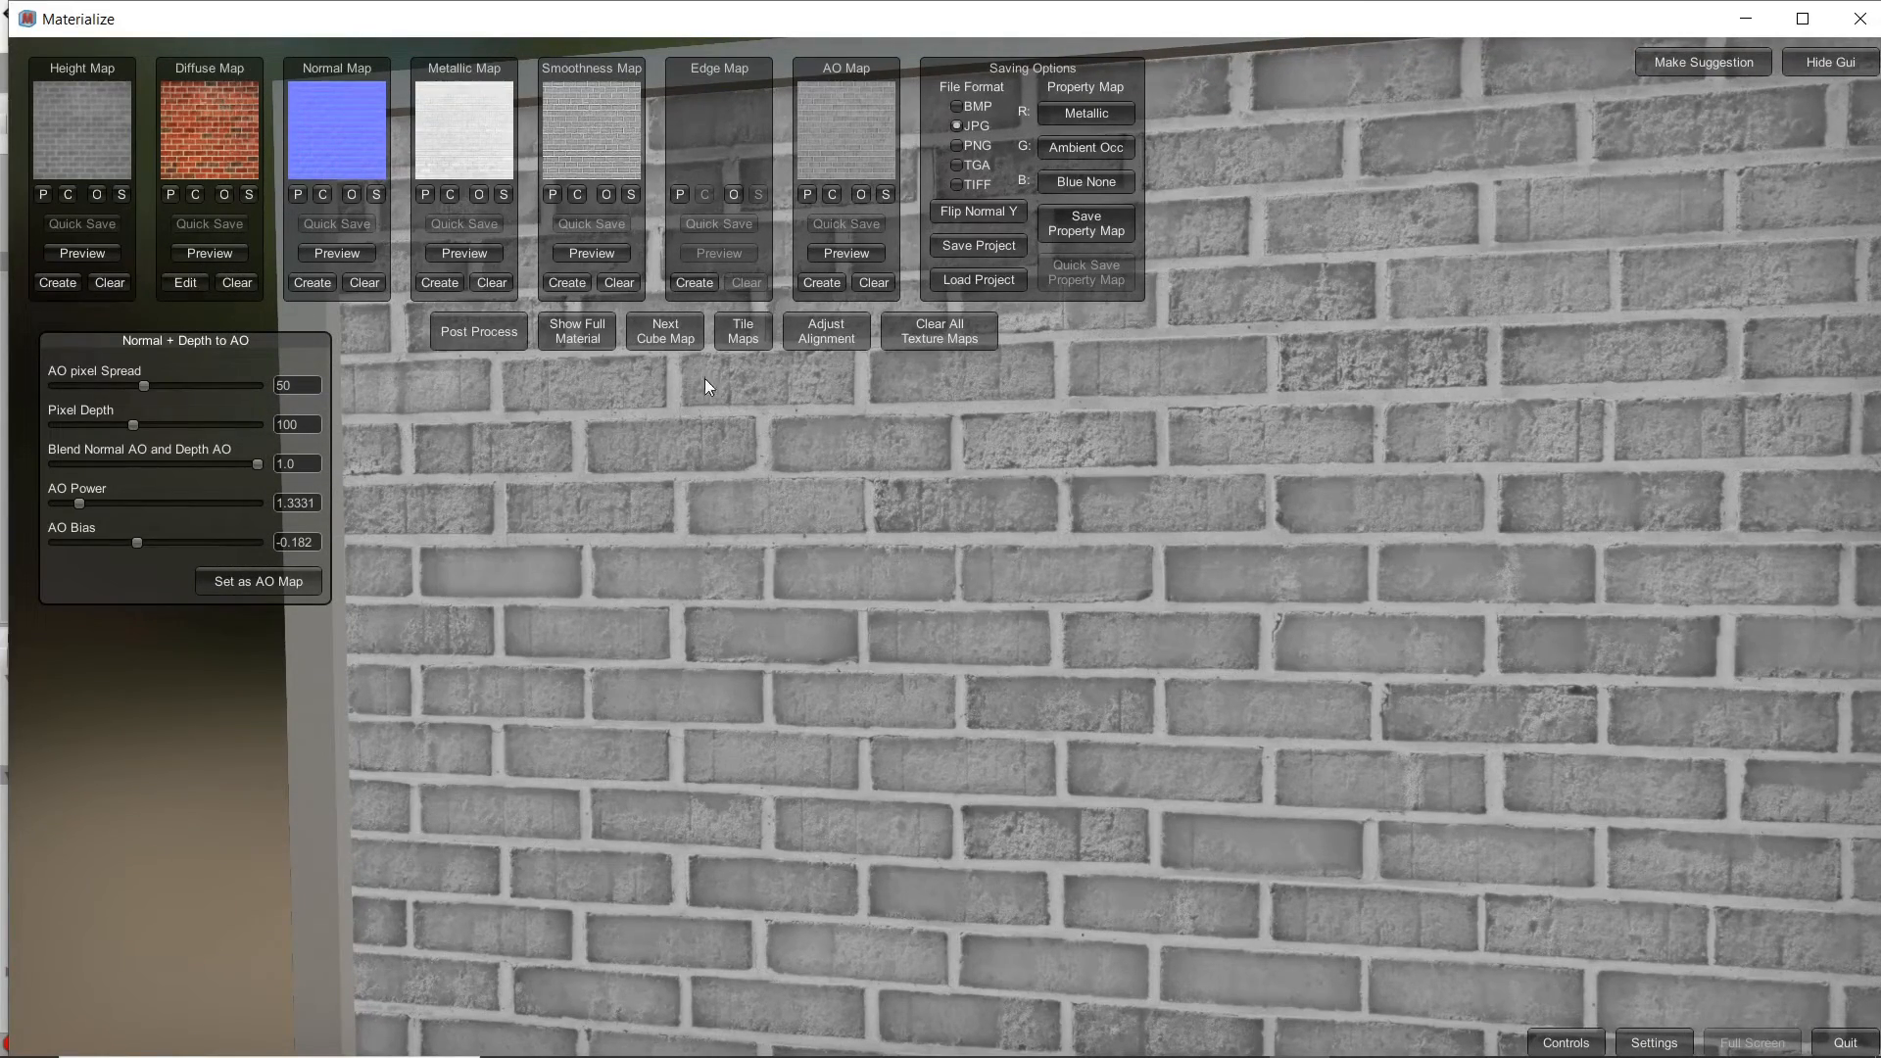
- Show the full material, set the saving file format to PNG, and inspect the brick wall from several angles
click(593, 331)
right_drag(927, 592, 1213, 639)
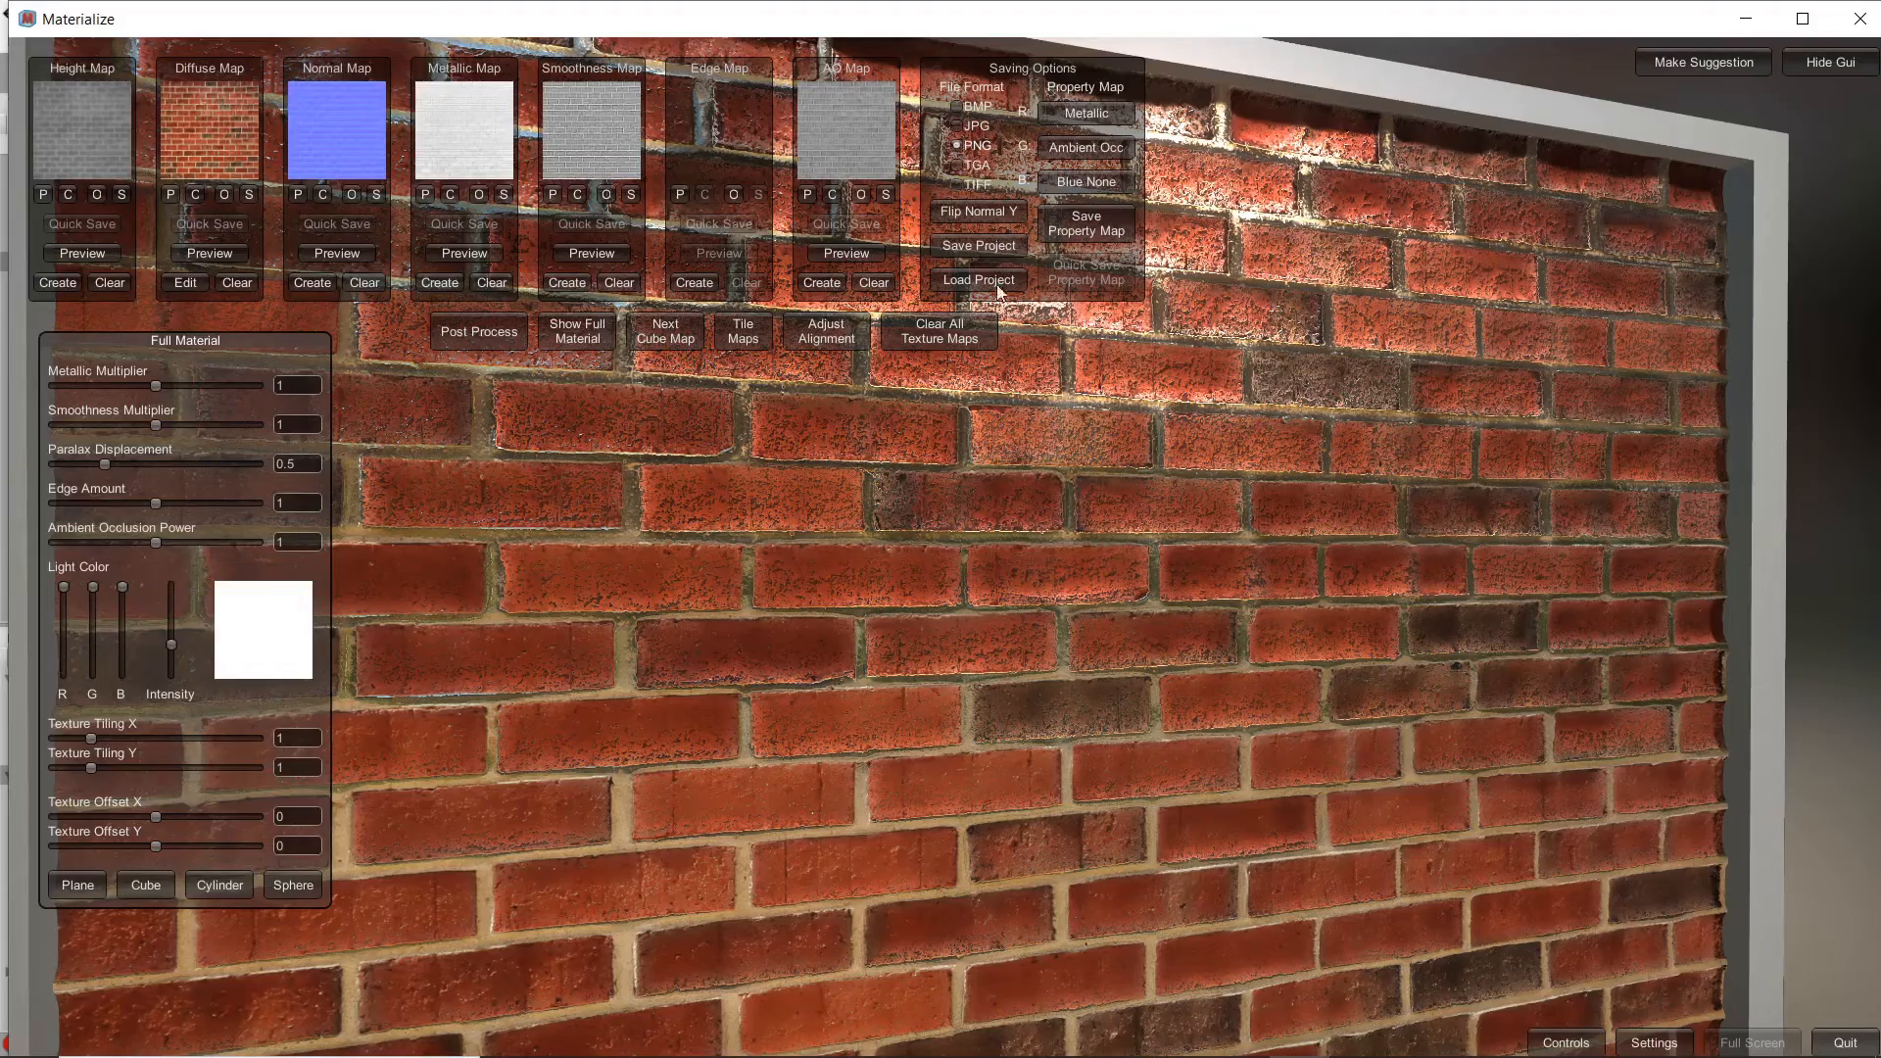
right_drag(1044, 635, 943, 629)
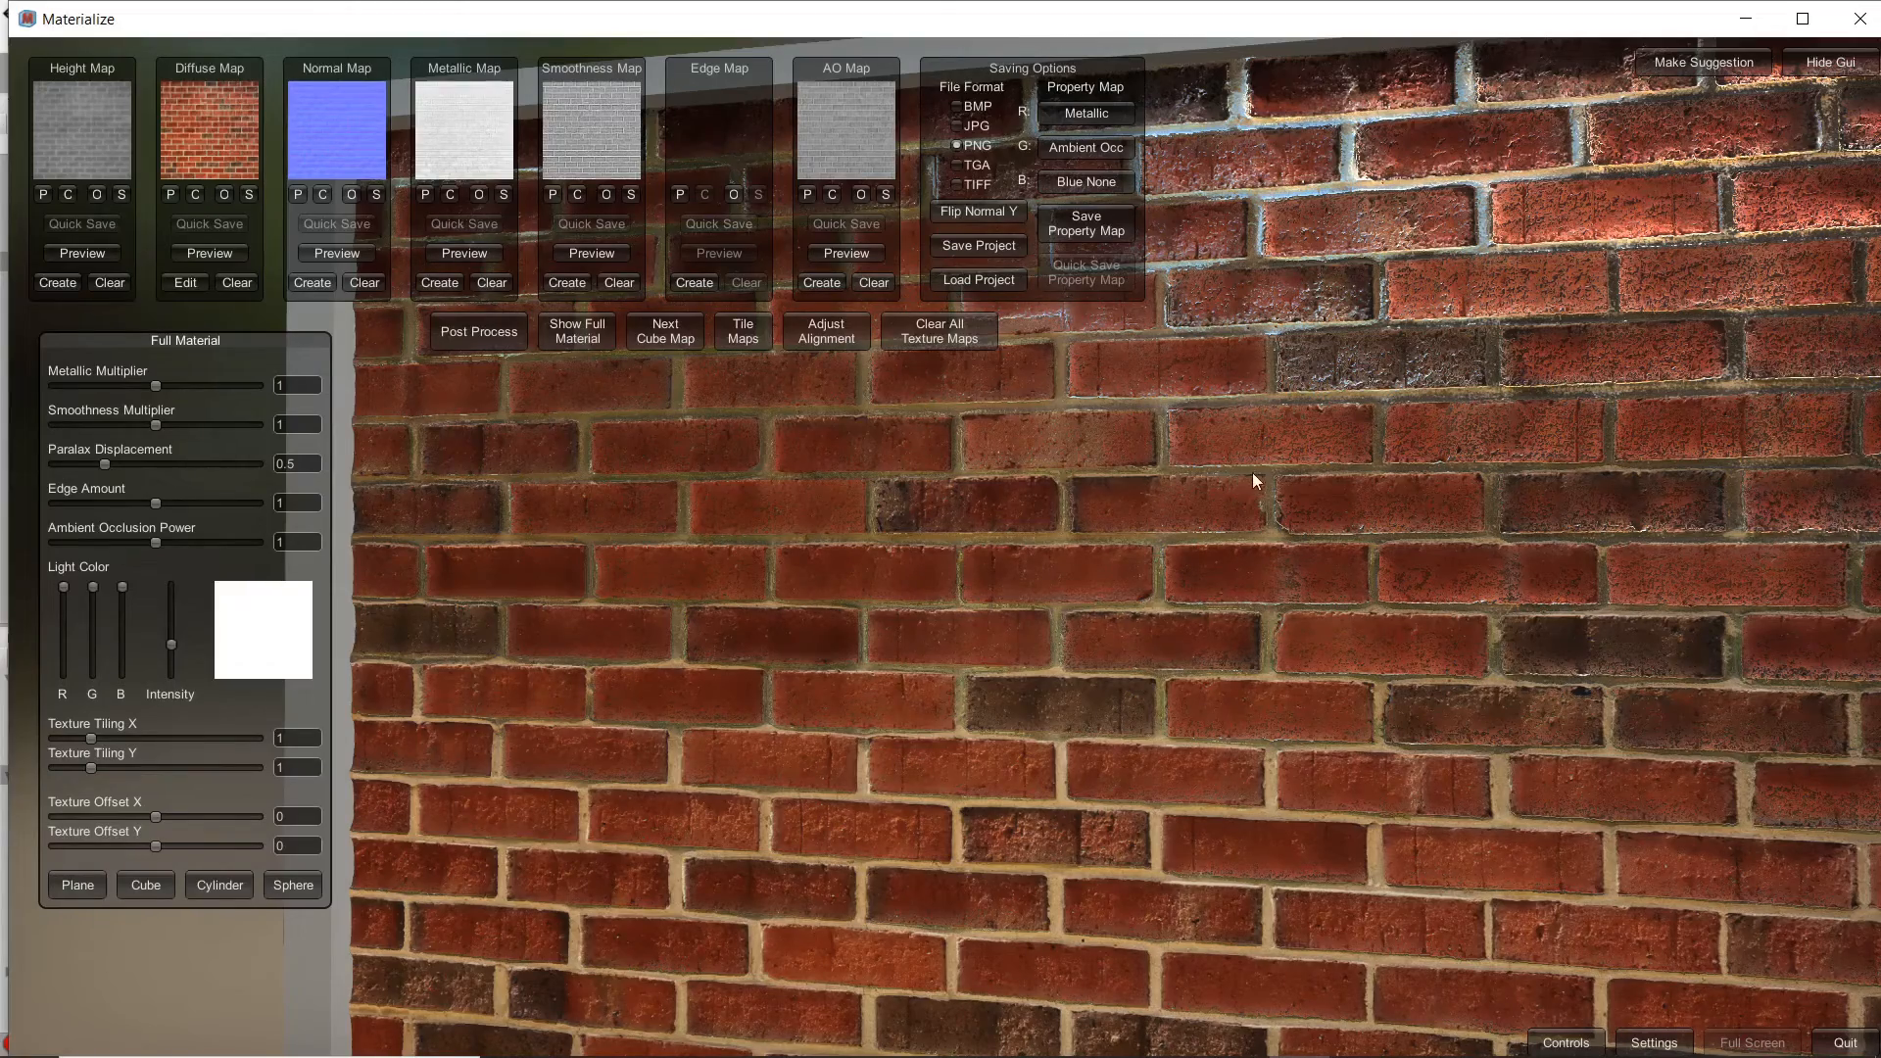
scroll(1260, 473, up, 3)
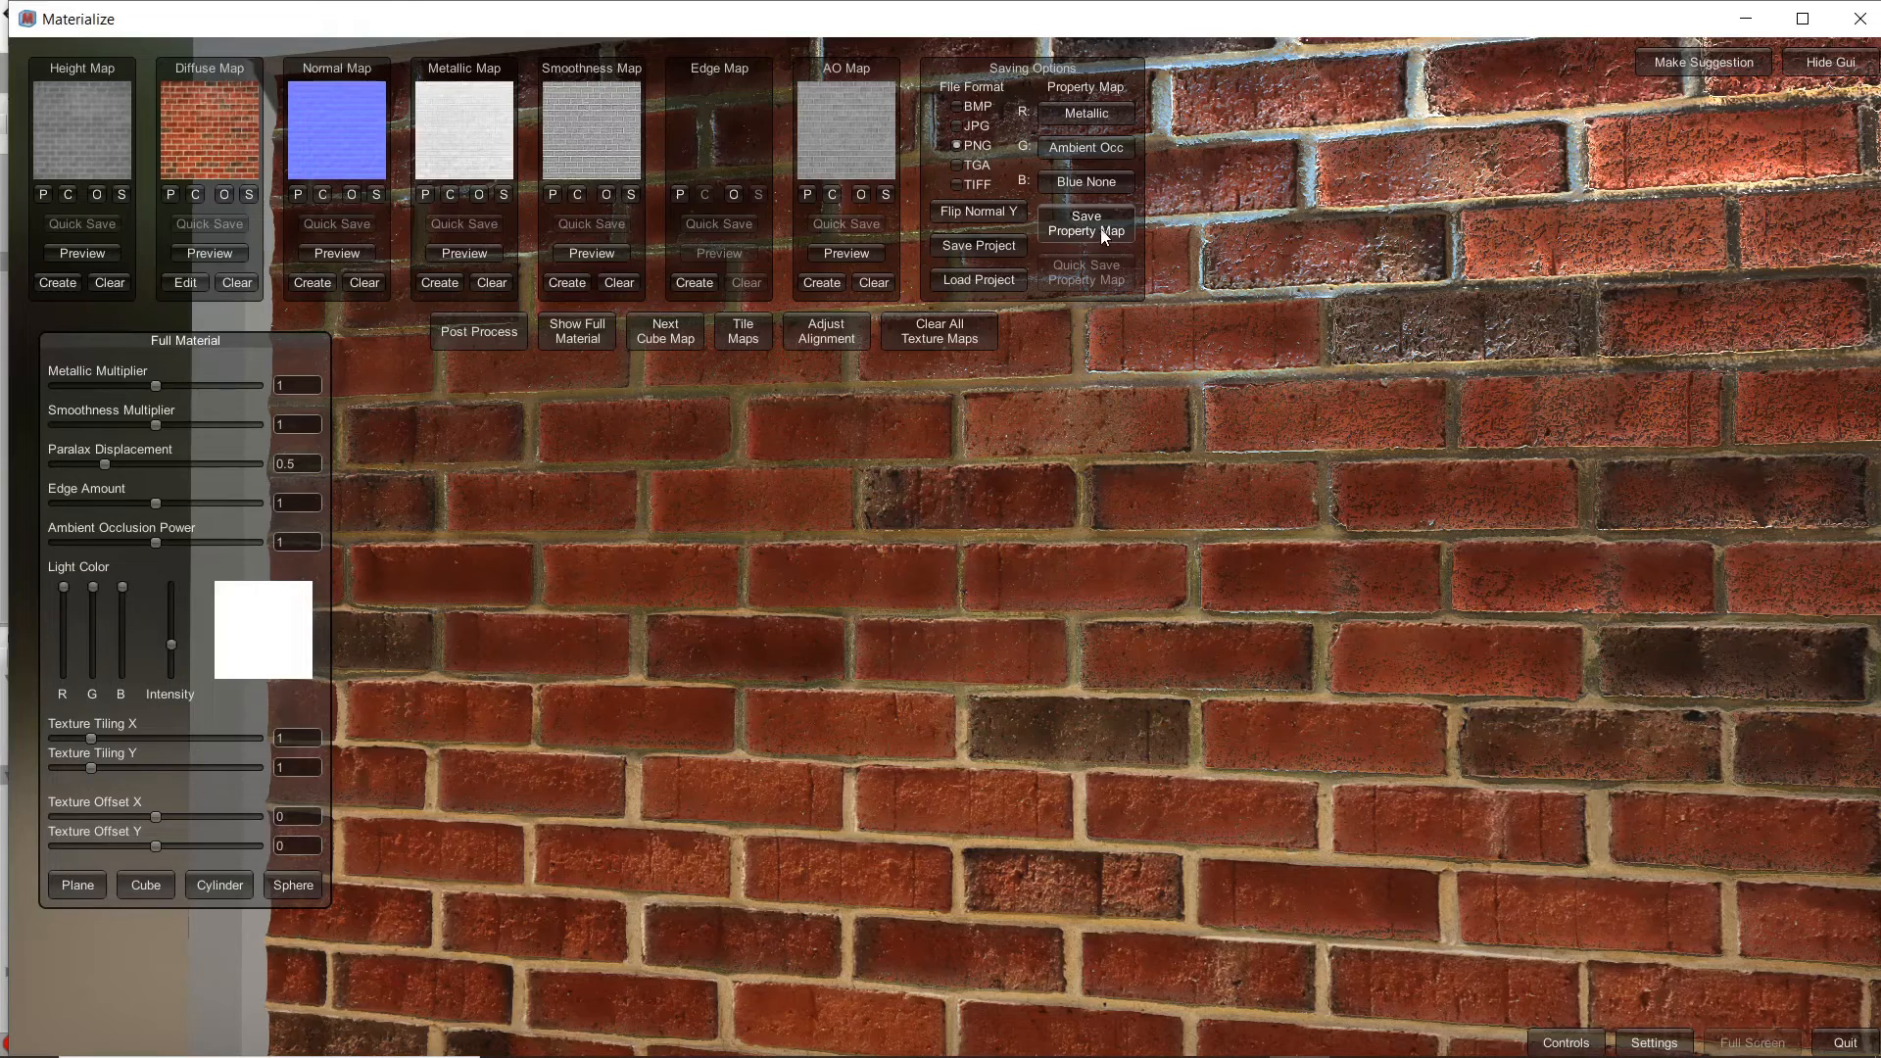
mouse_move(1100, 1054)
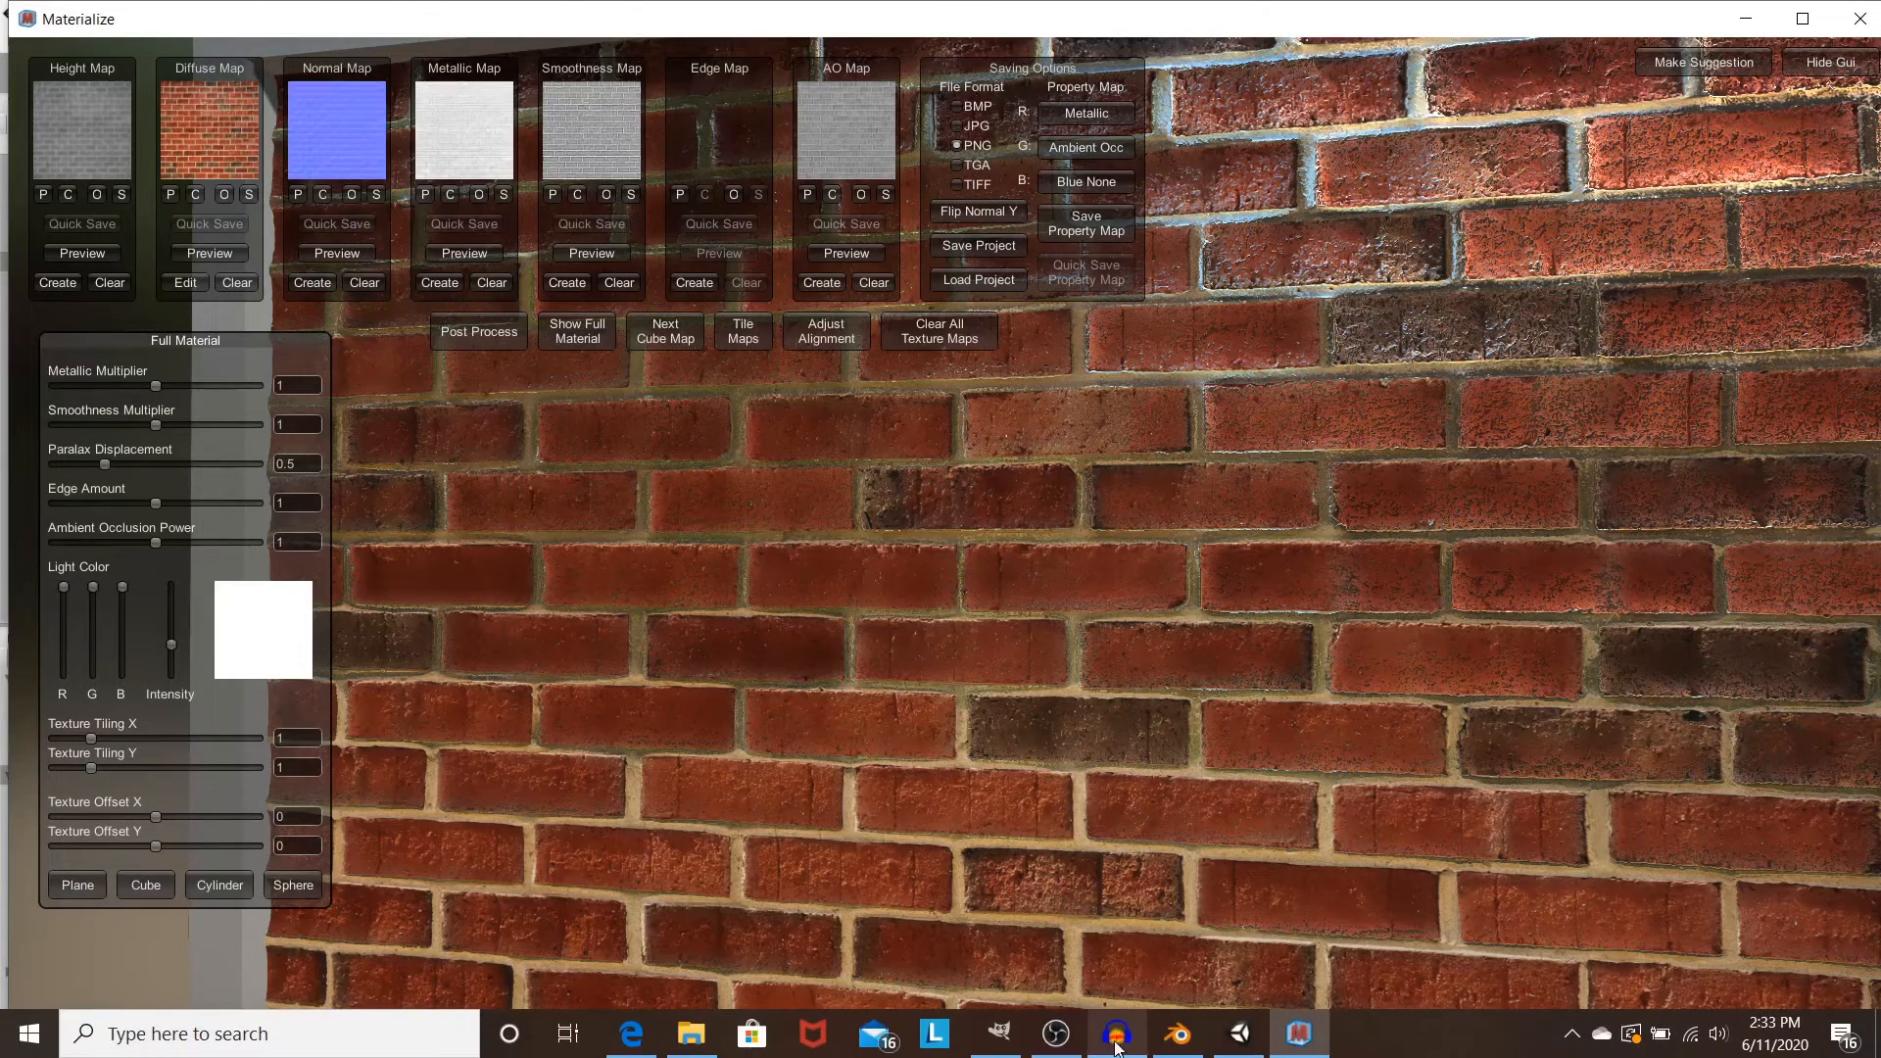
- Switch to Unity and create a new material named Brick in the project's Assets folder
click(1240, 1033)
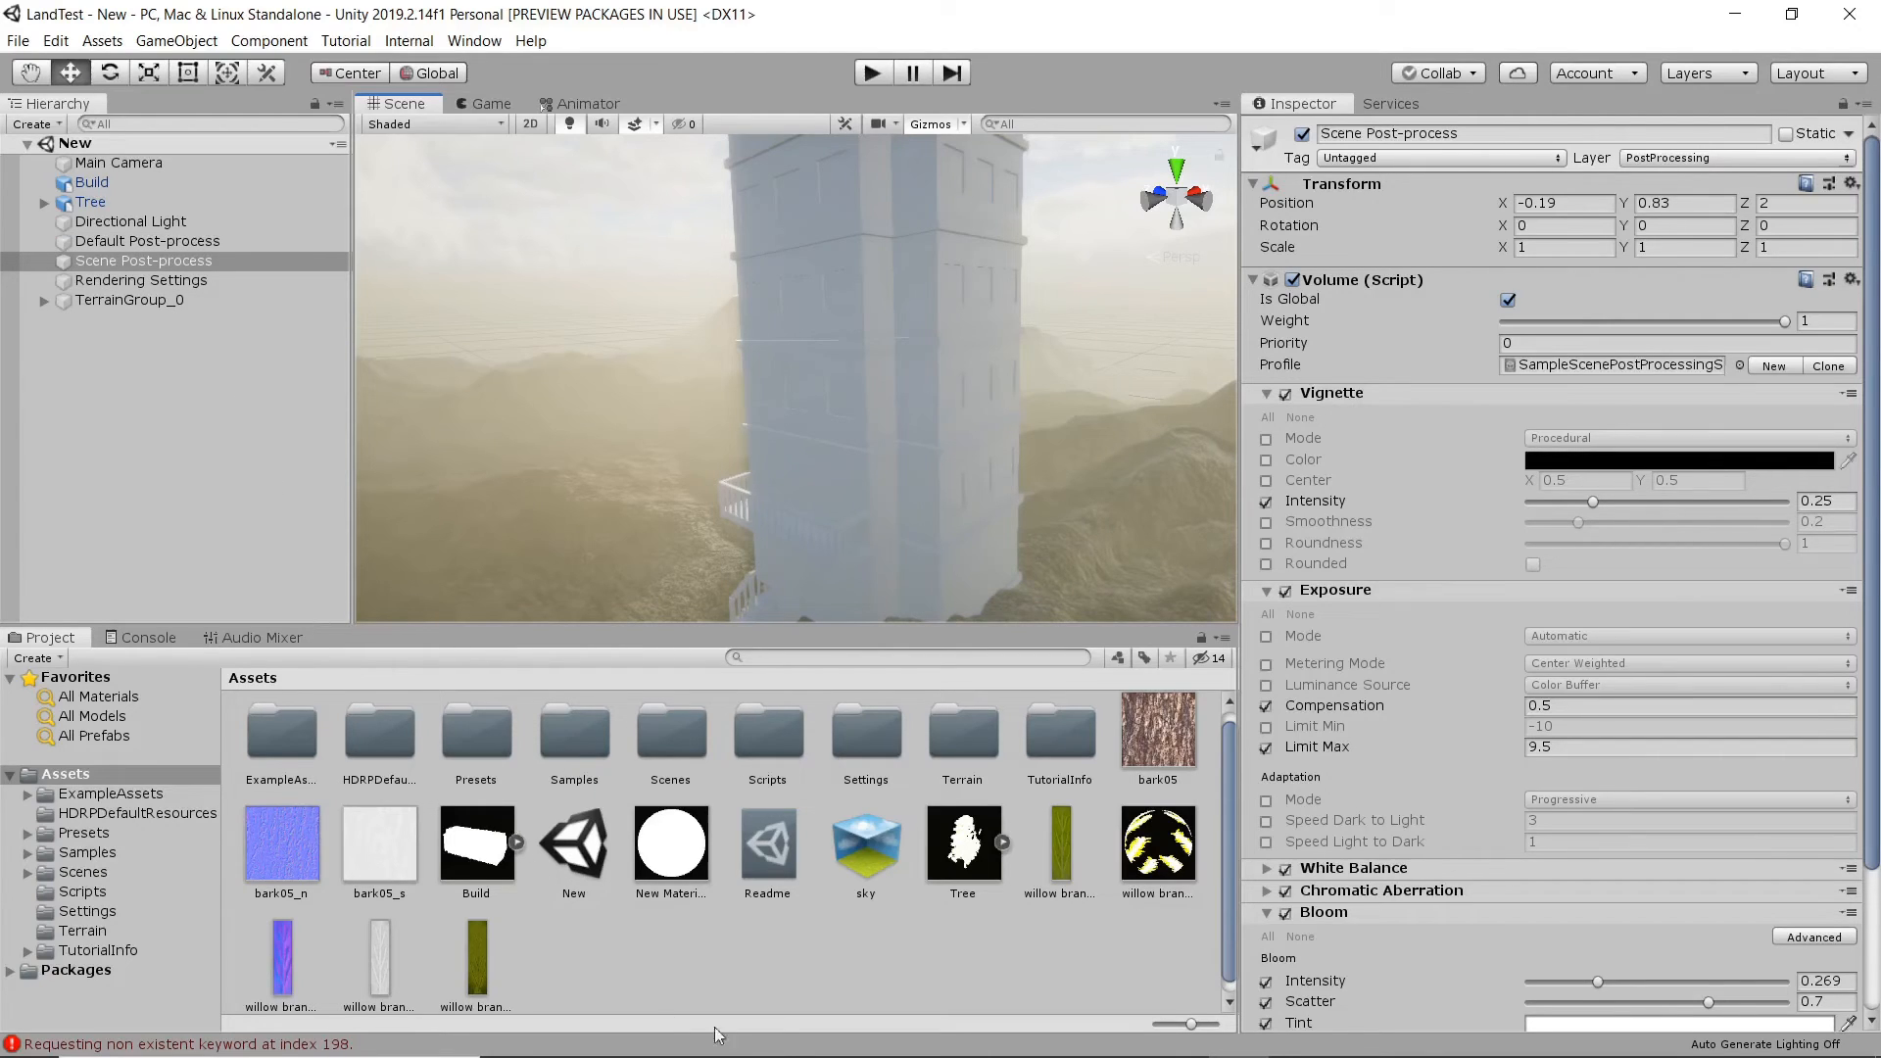
right_click(598, 967)
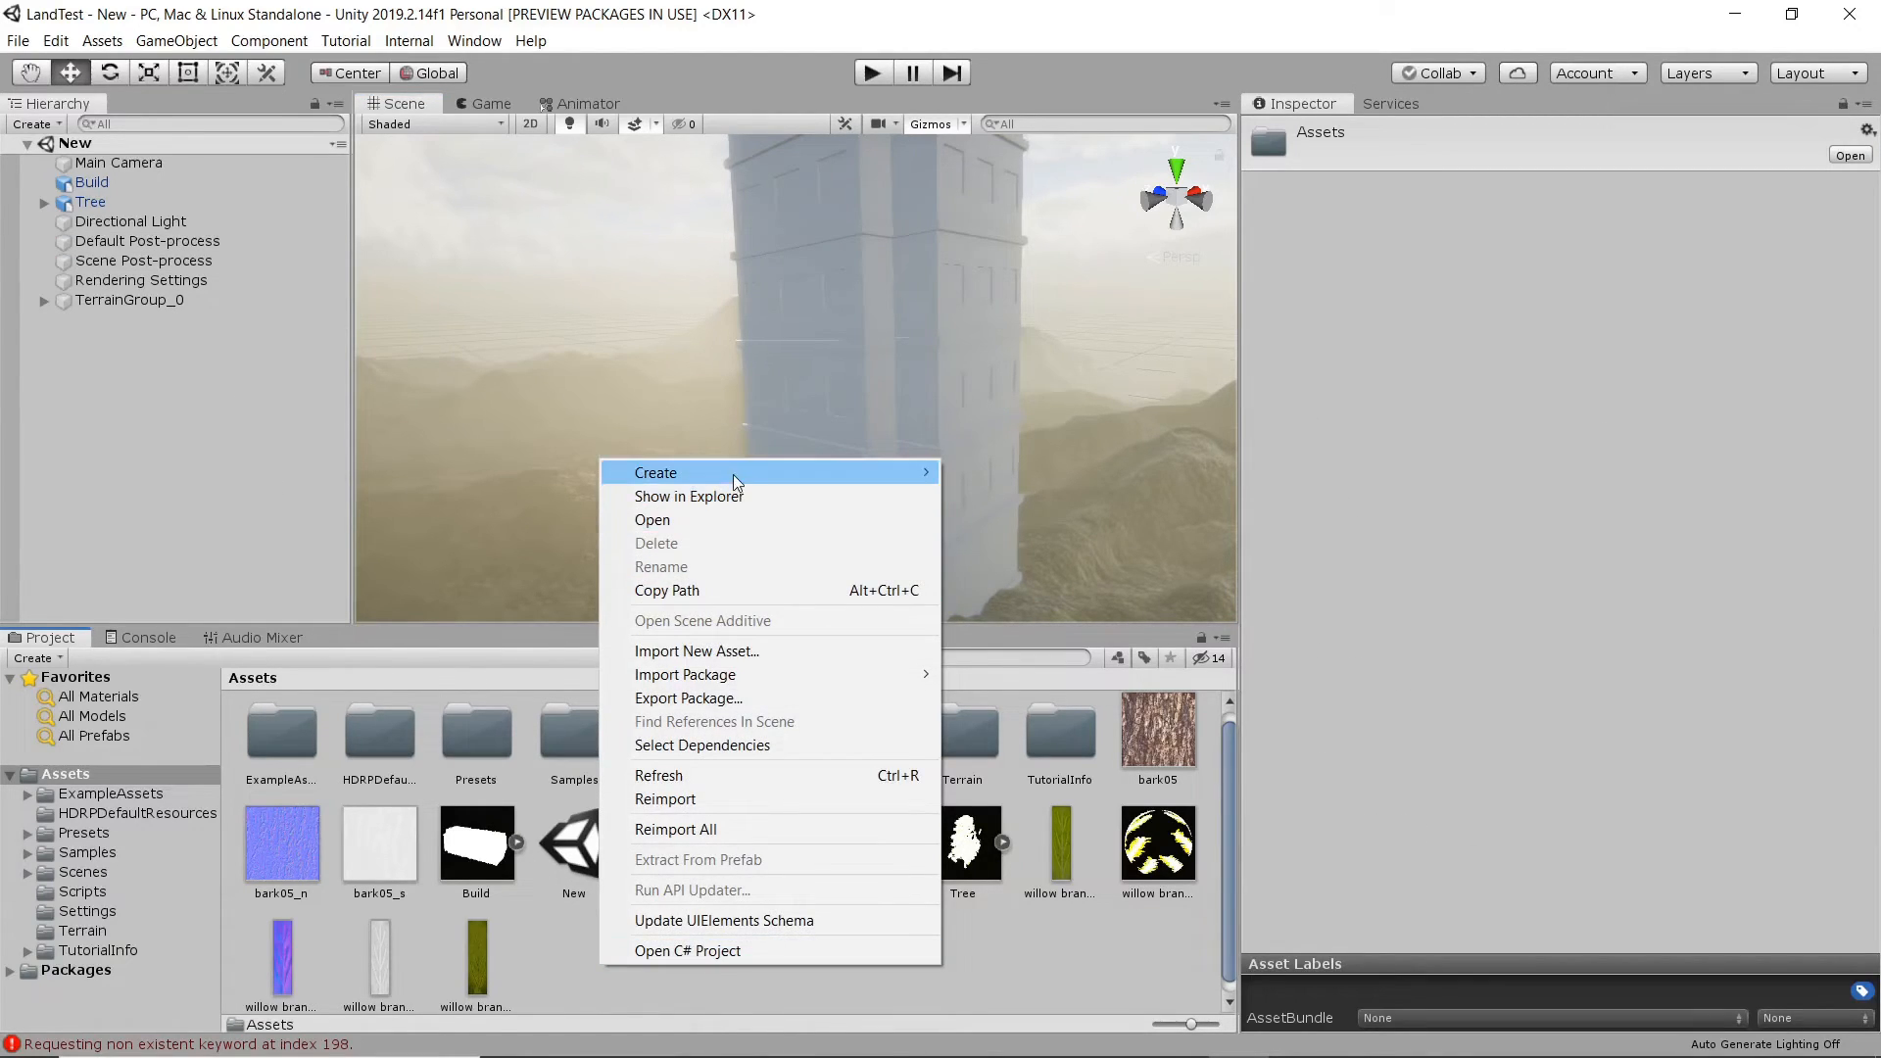
mouse_move(733, 474)
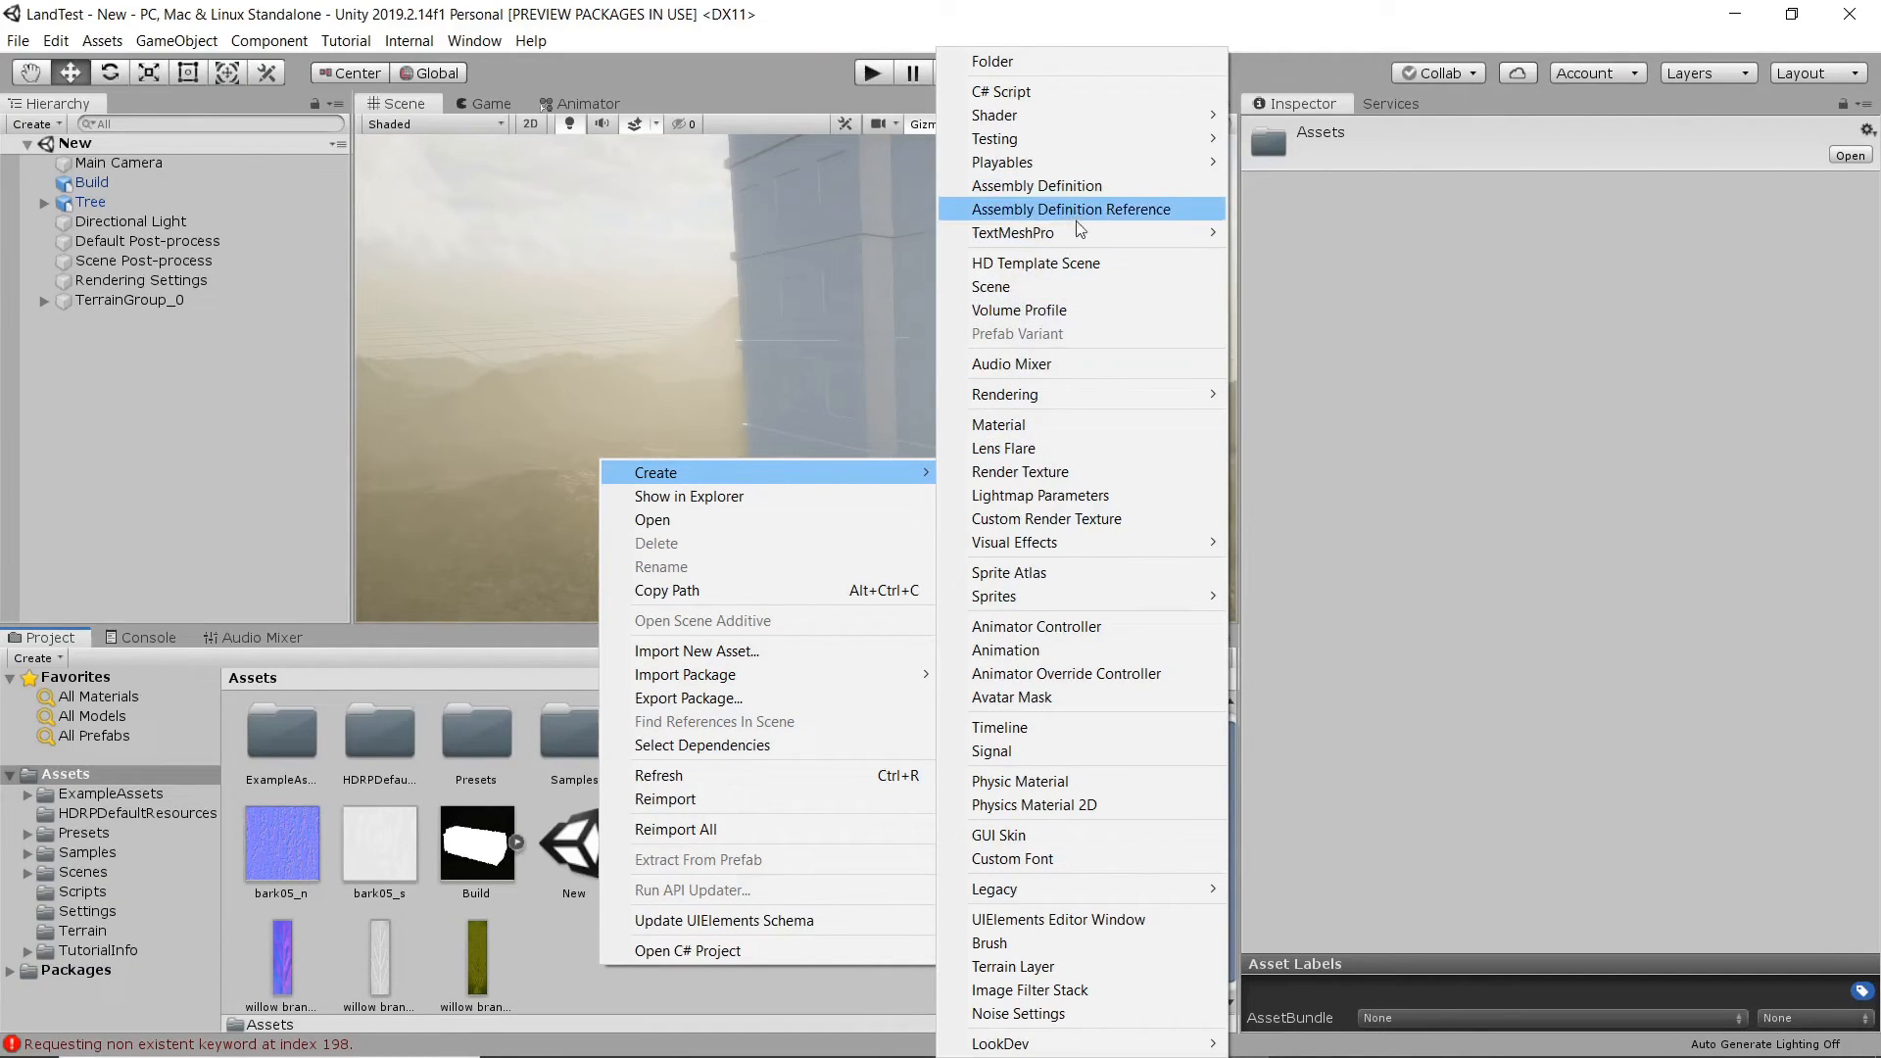
click(1092, 425)
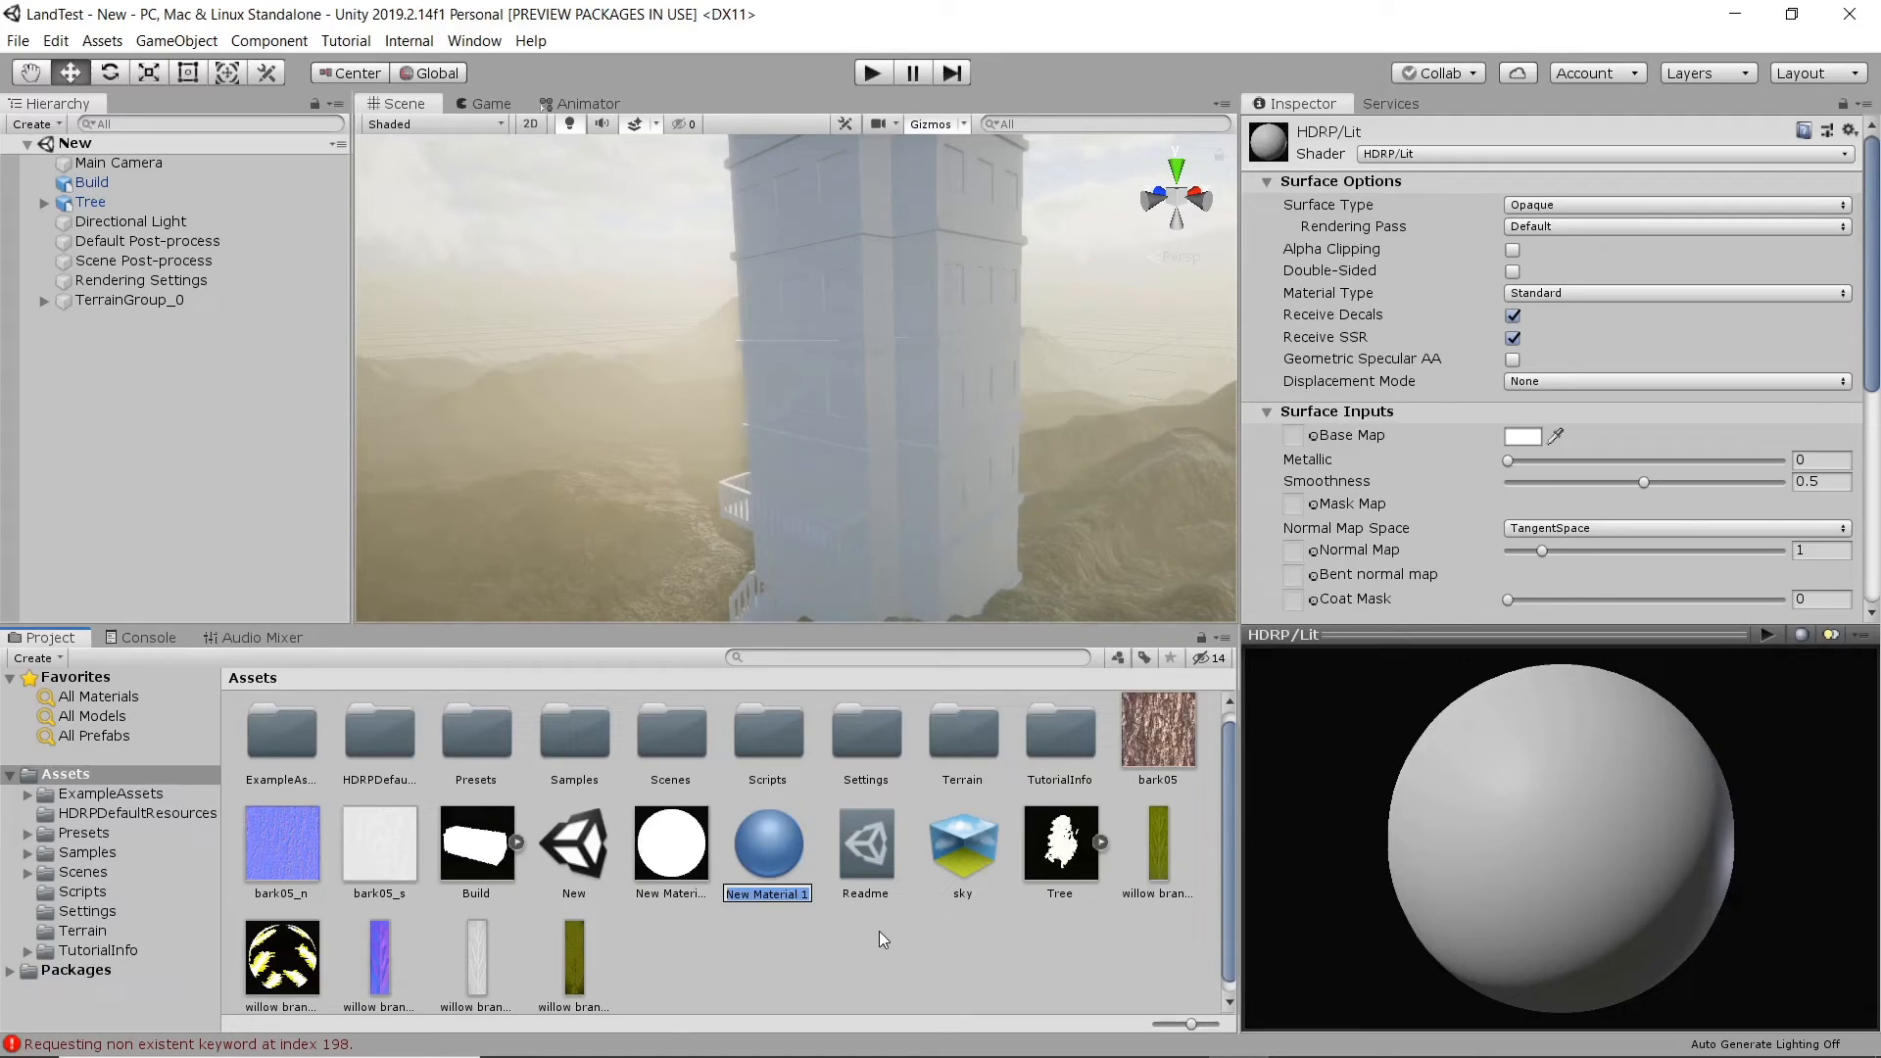
text(Brick)
key(Return)
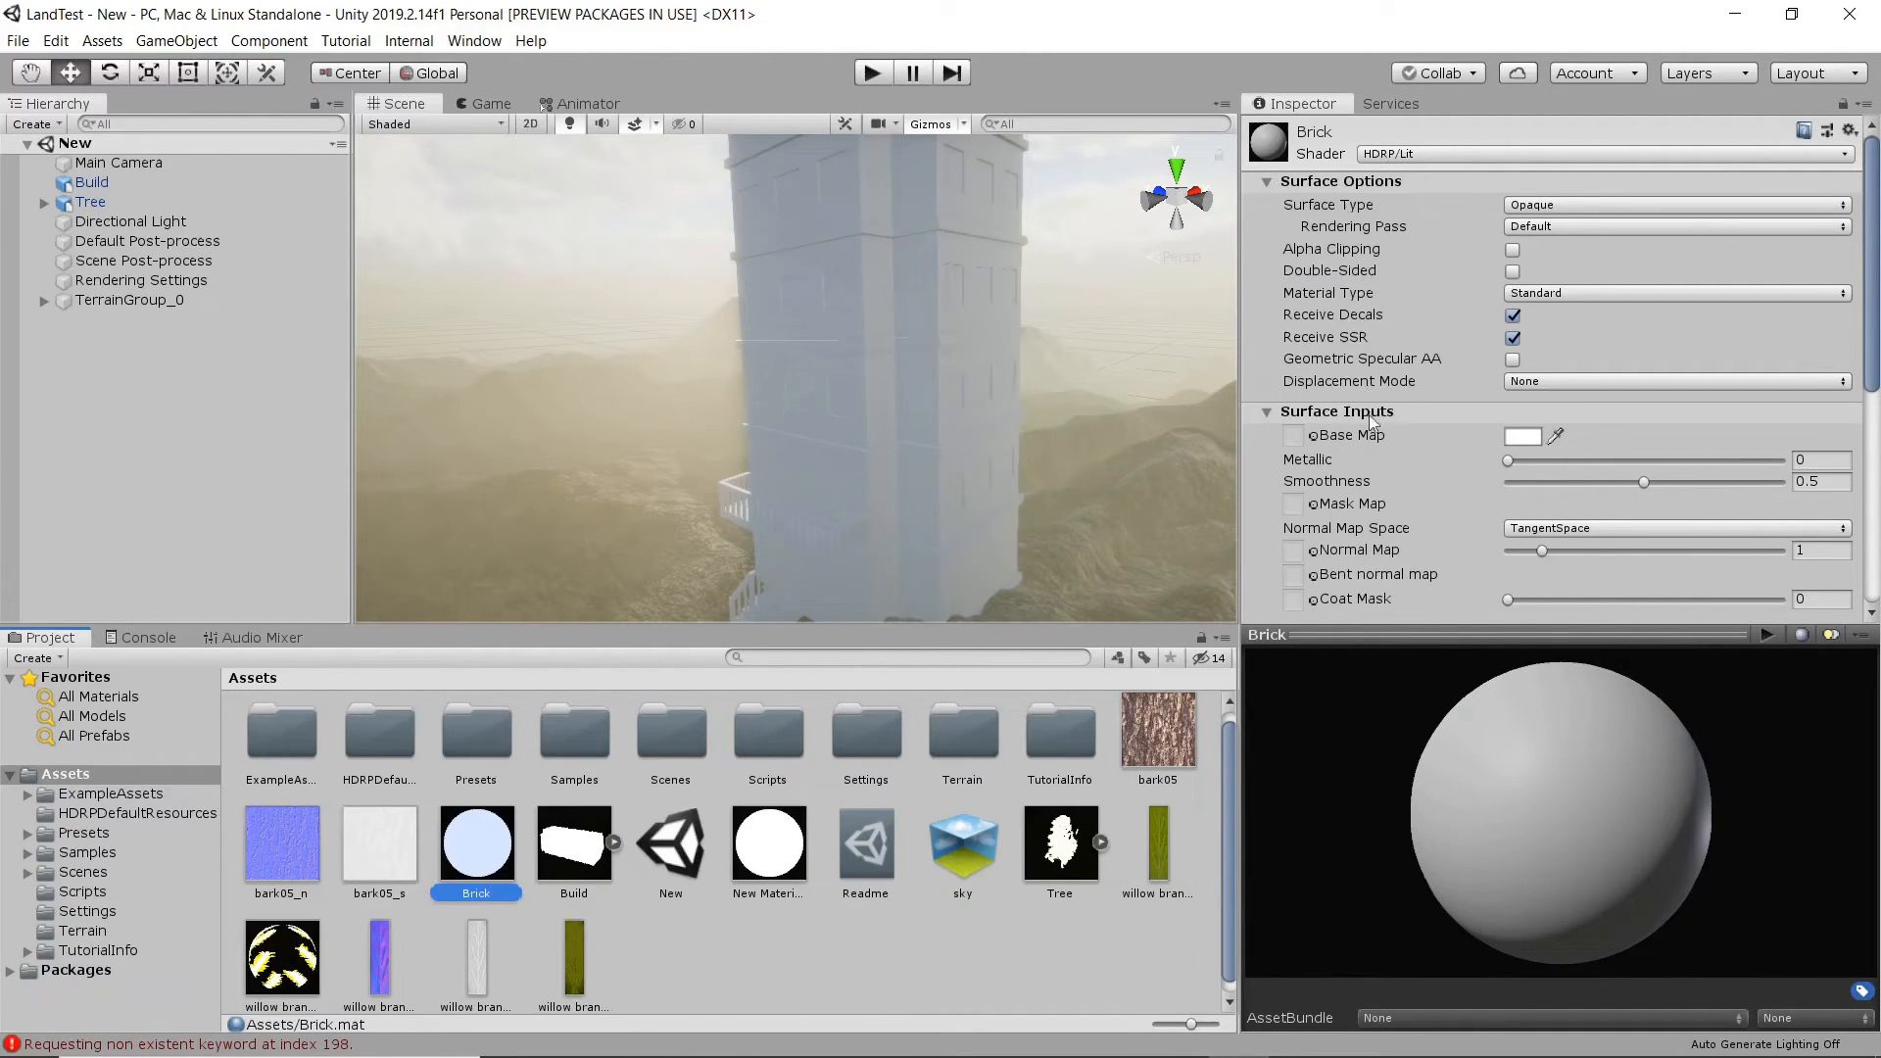
- Examine the Brick material's surface inputs, reading which channels the Mask Map uses, and compare them with Materialize's property map options
scroll(1386, 482, down, 5)
scroll(1386, 482, up, 5)
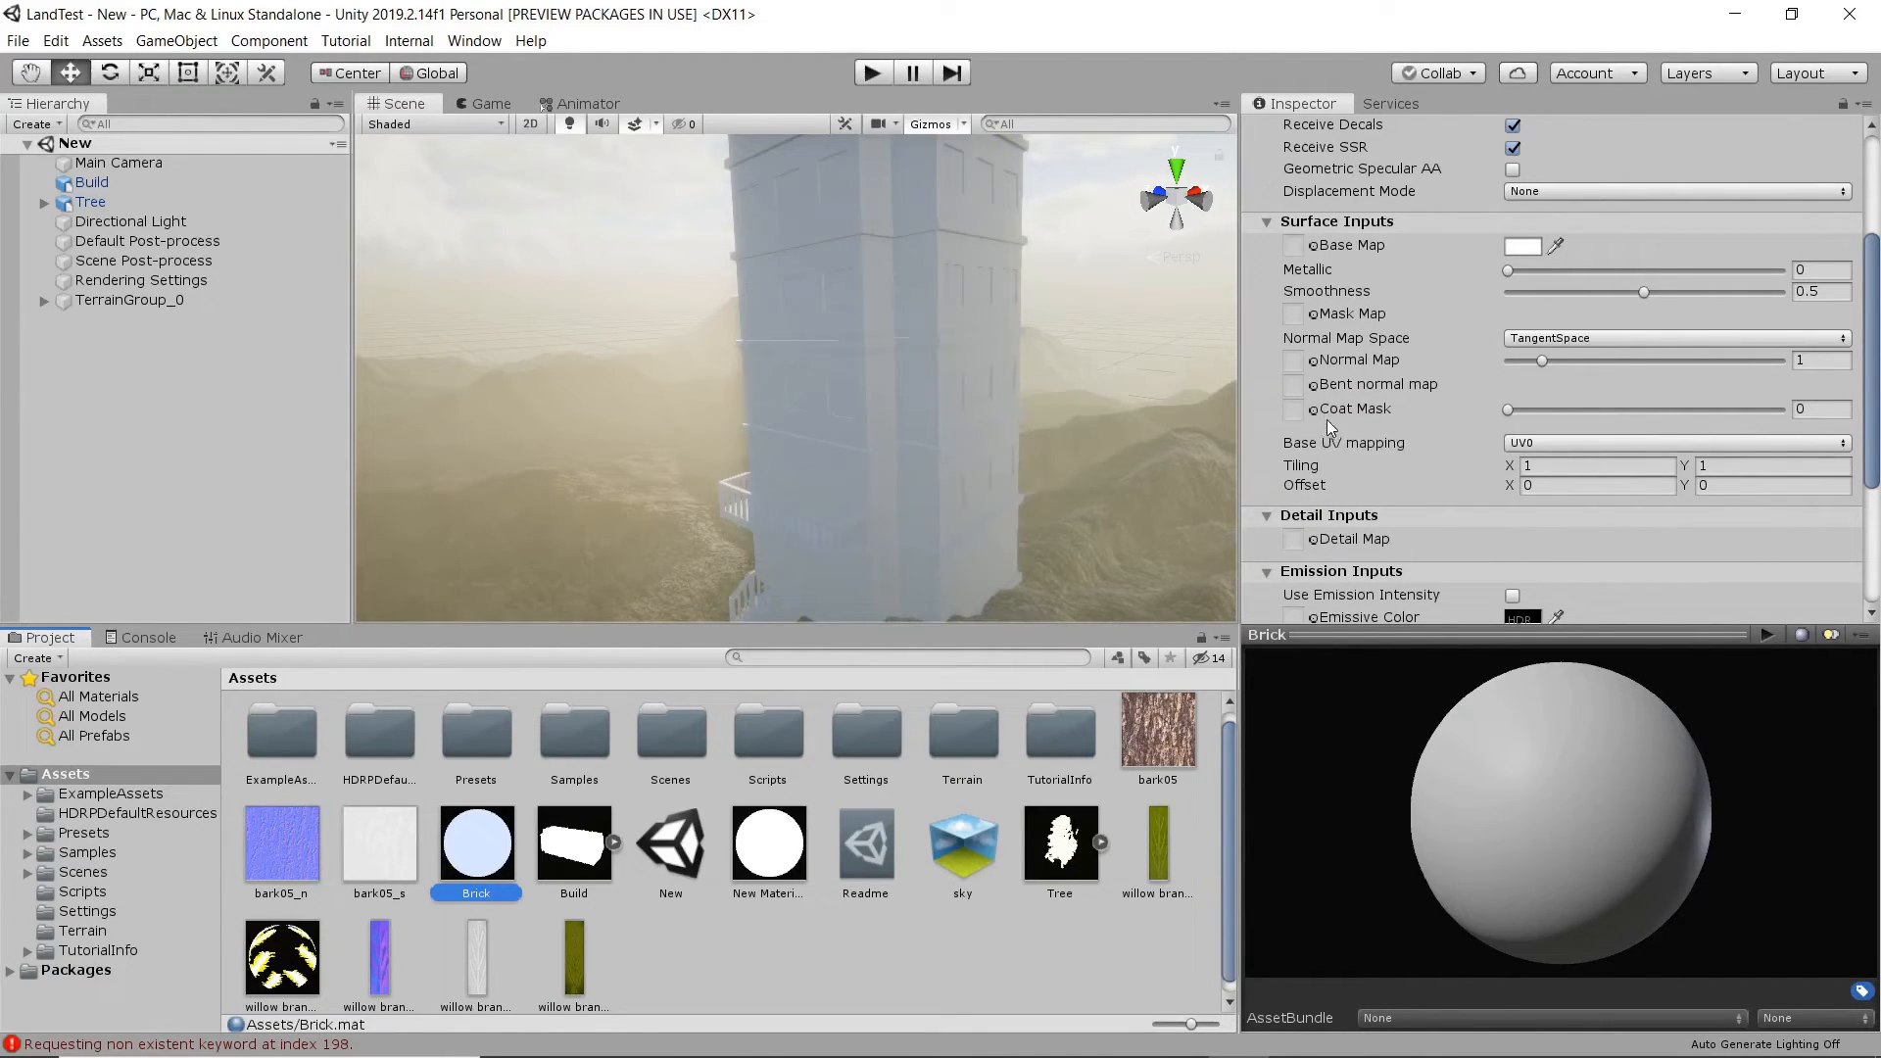
scroll(1468, 422, up, 4)
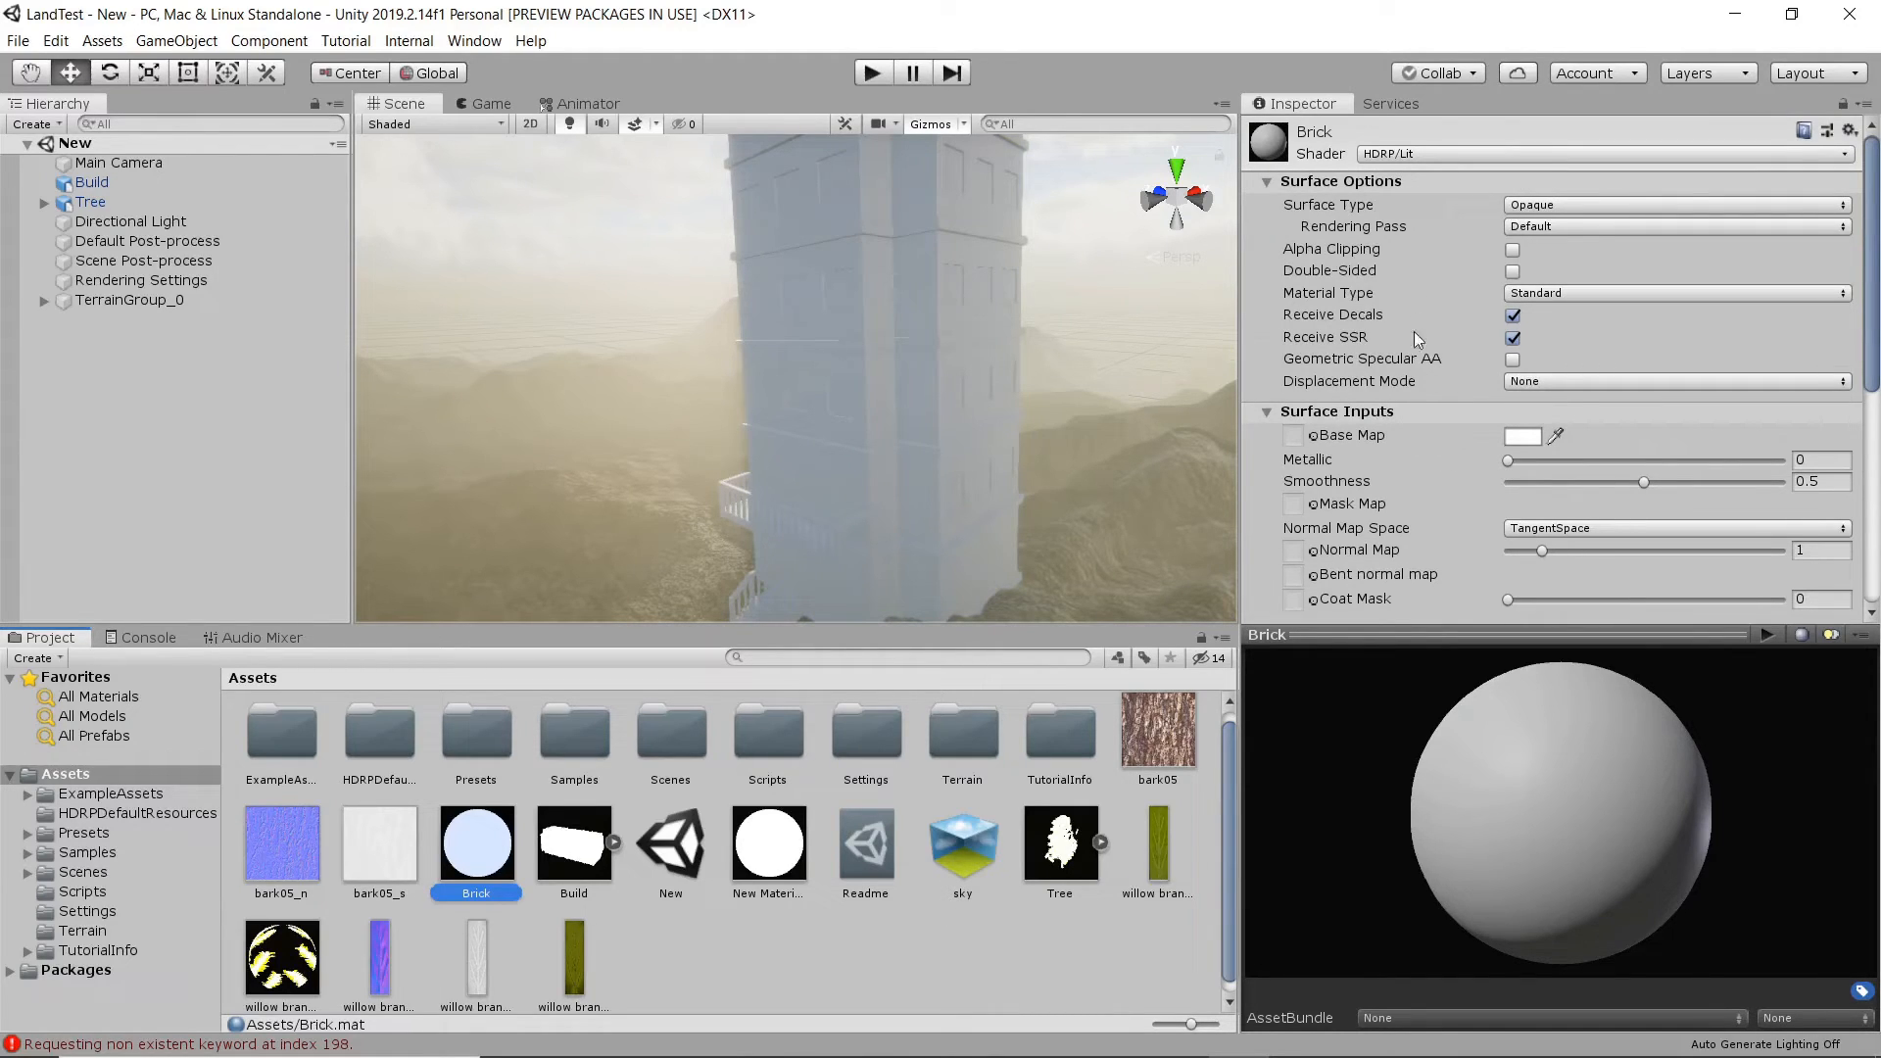
scroll(1378, 468, down, 5)
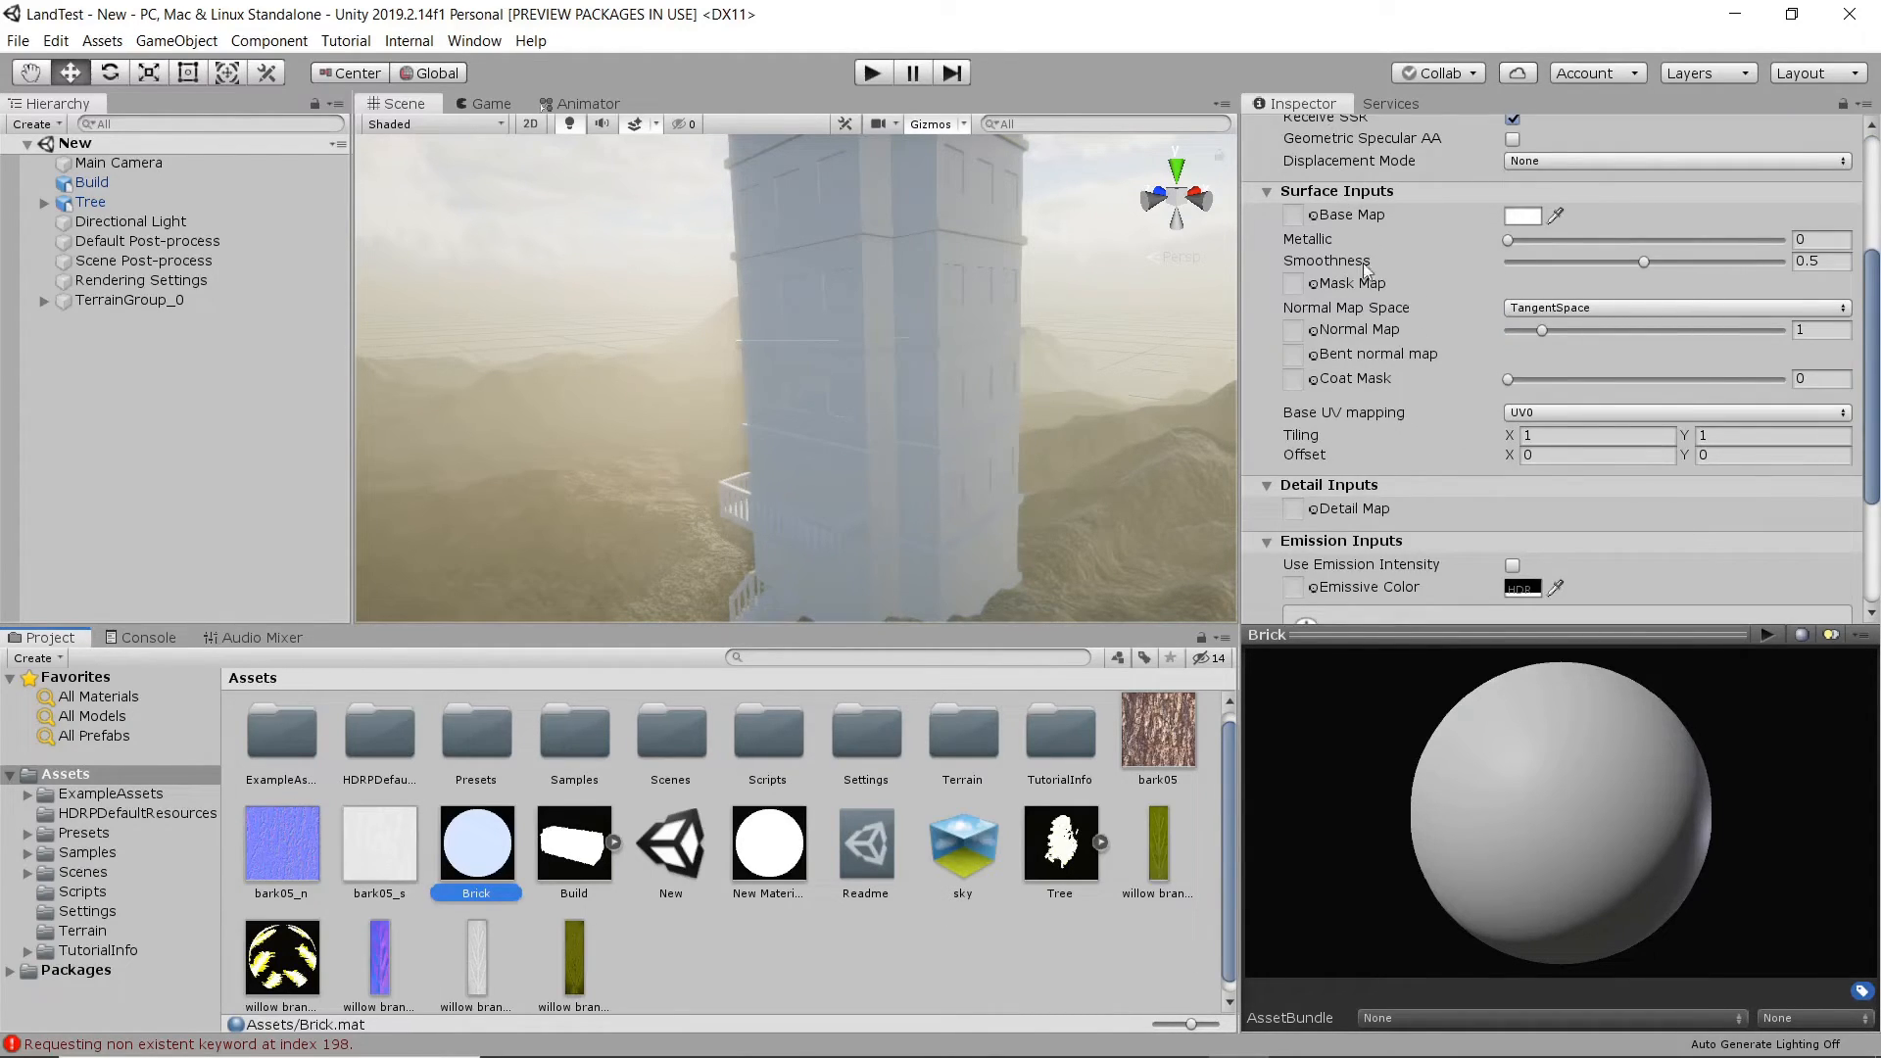
scroll(1372, 294, up, 5)
scroll(1415, 302, down, 5)
mouse_move(1353, 291)
click(1299, 1046)
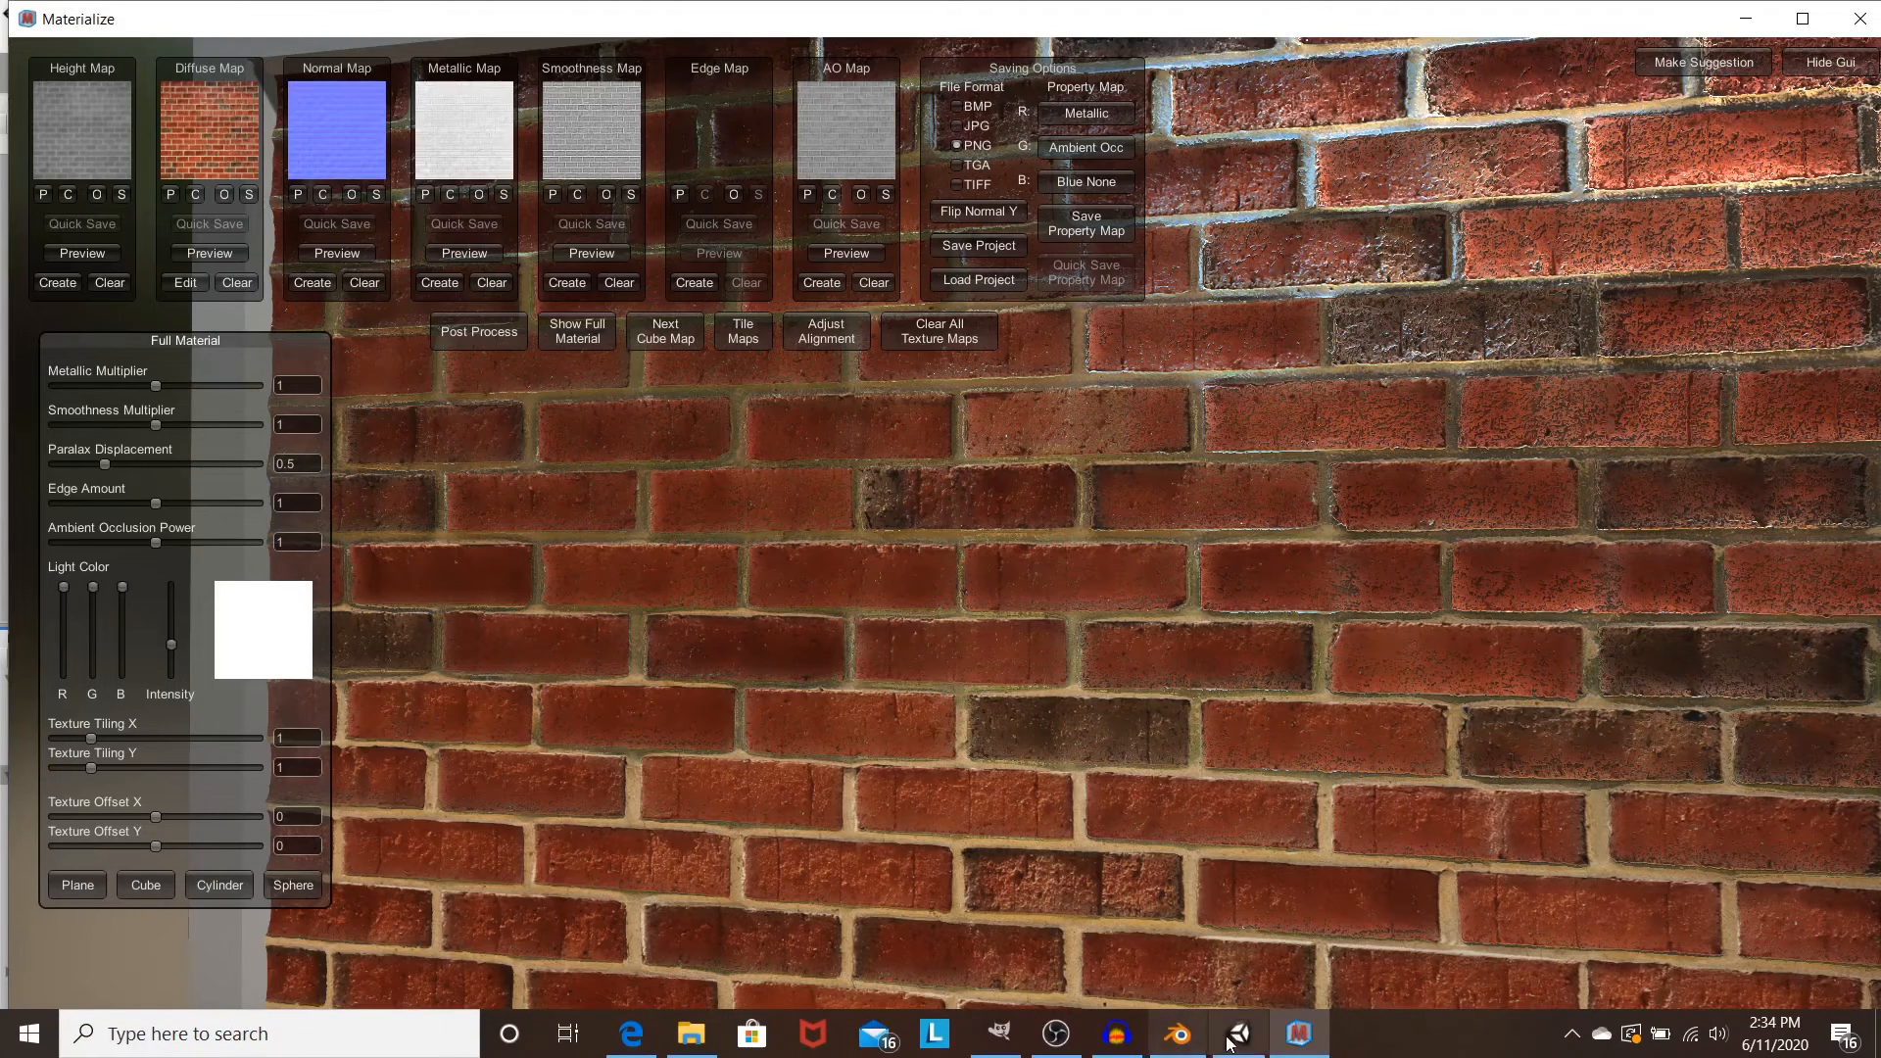
mouse_move(1238, 1034)
click(1239, 934)
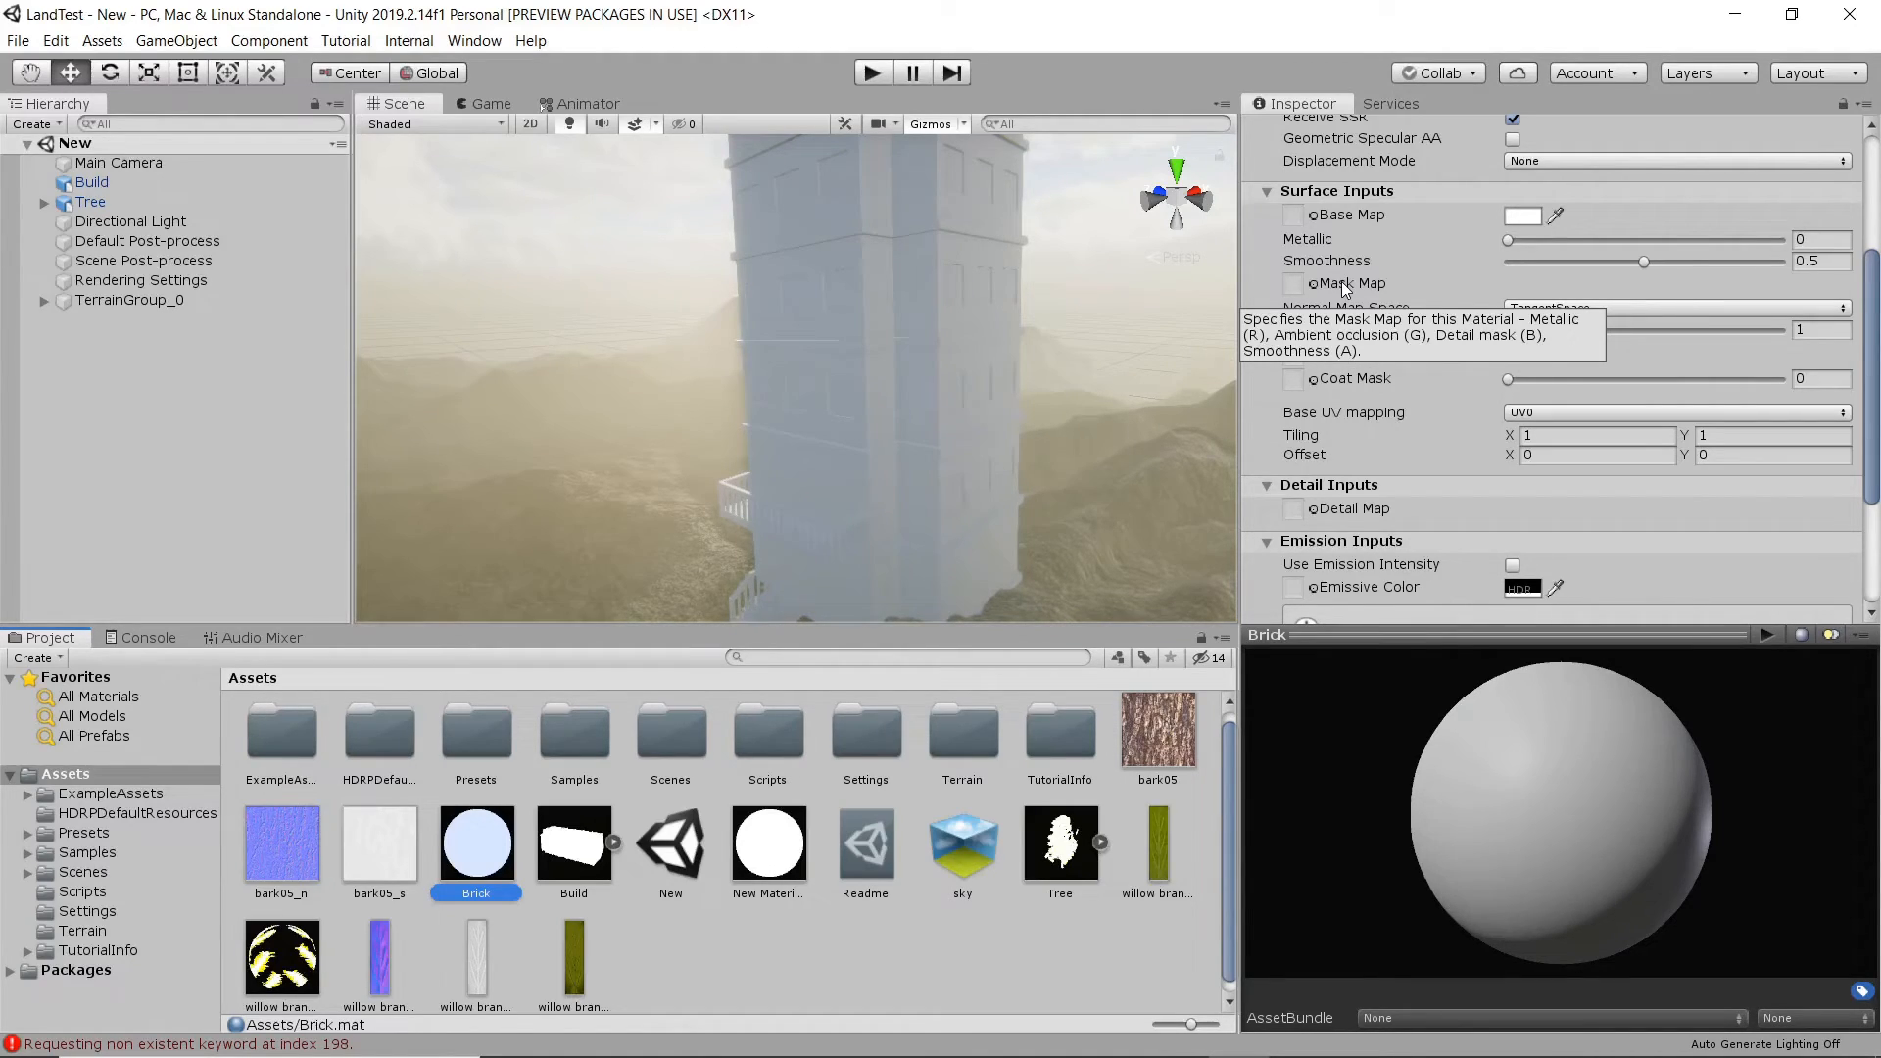
mouse_move(1267, 1047)
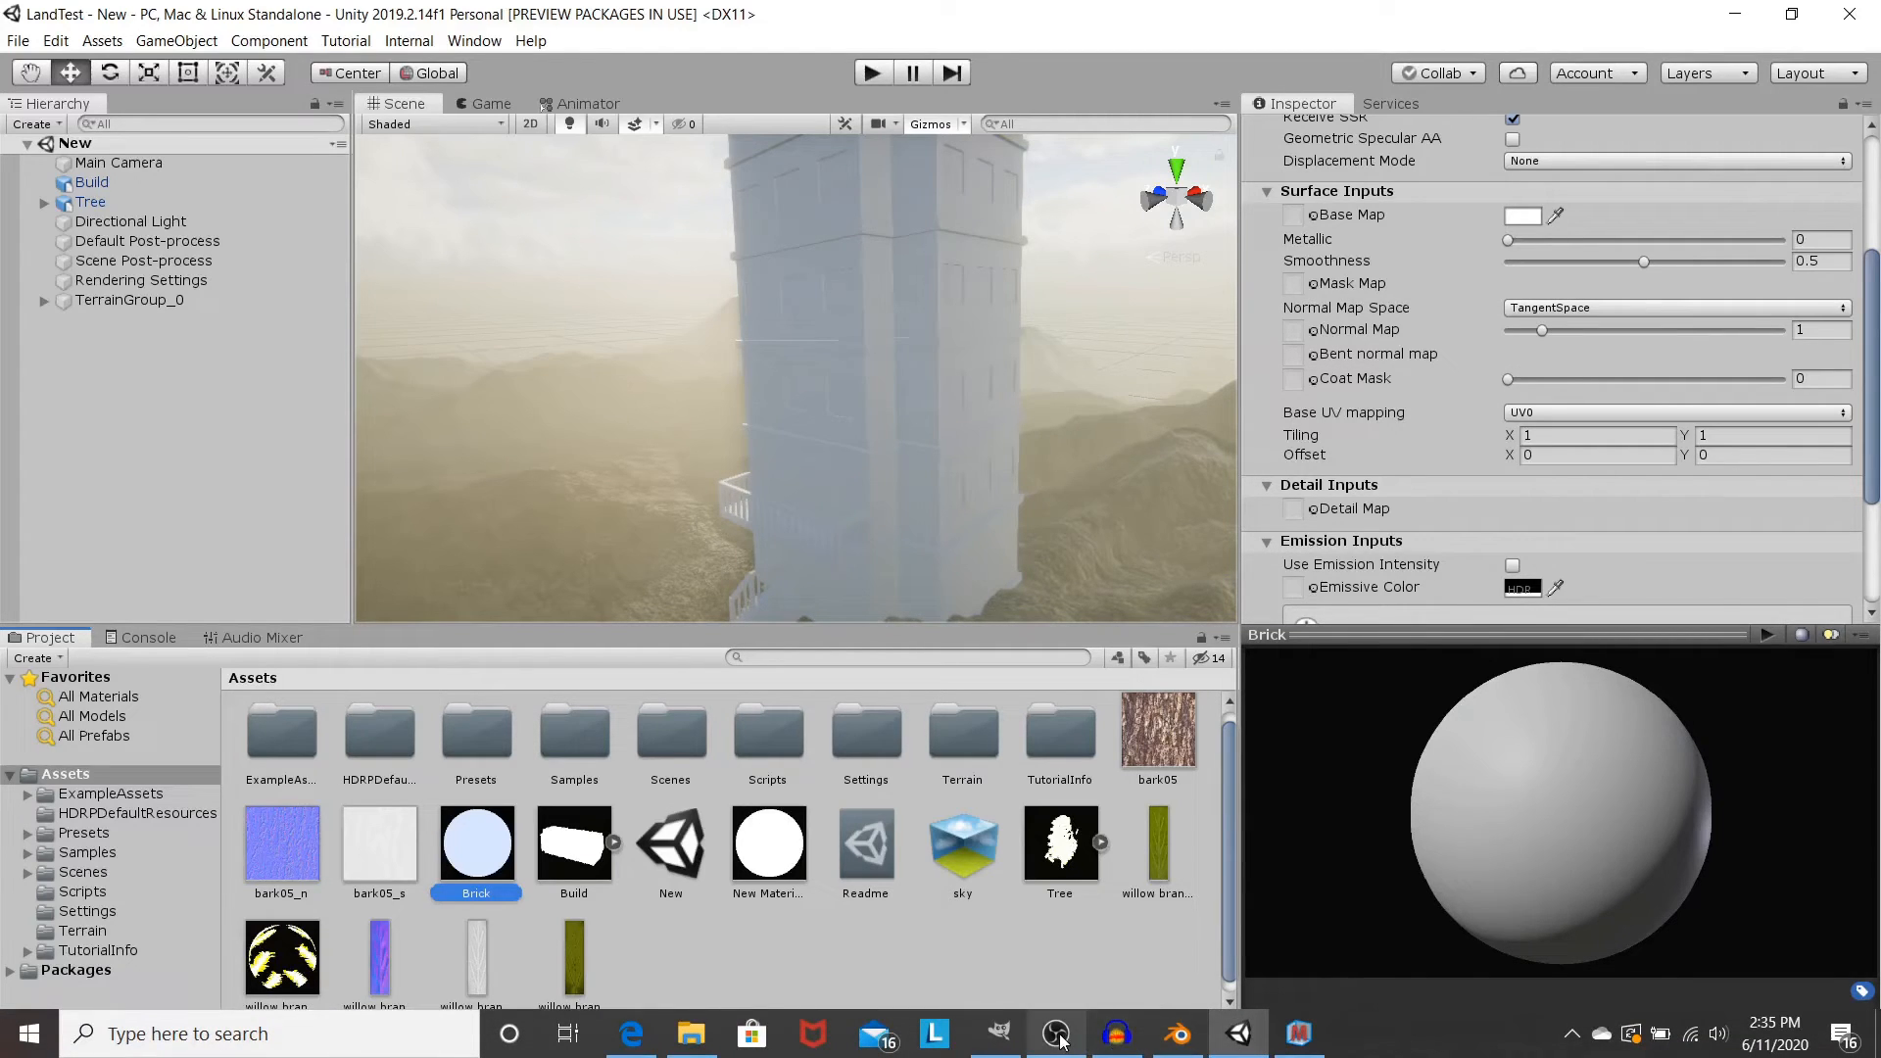
- Switch to Materialize and set the property map's red channel to Metallic
click(1299, 1033)
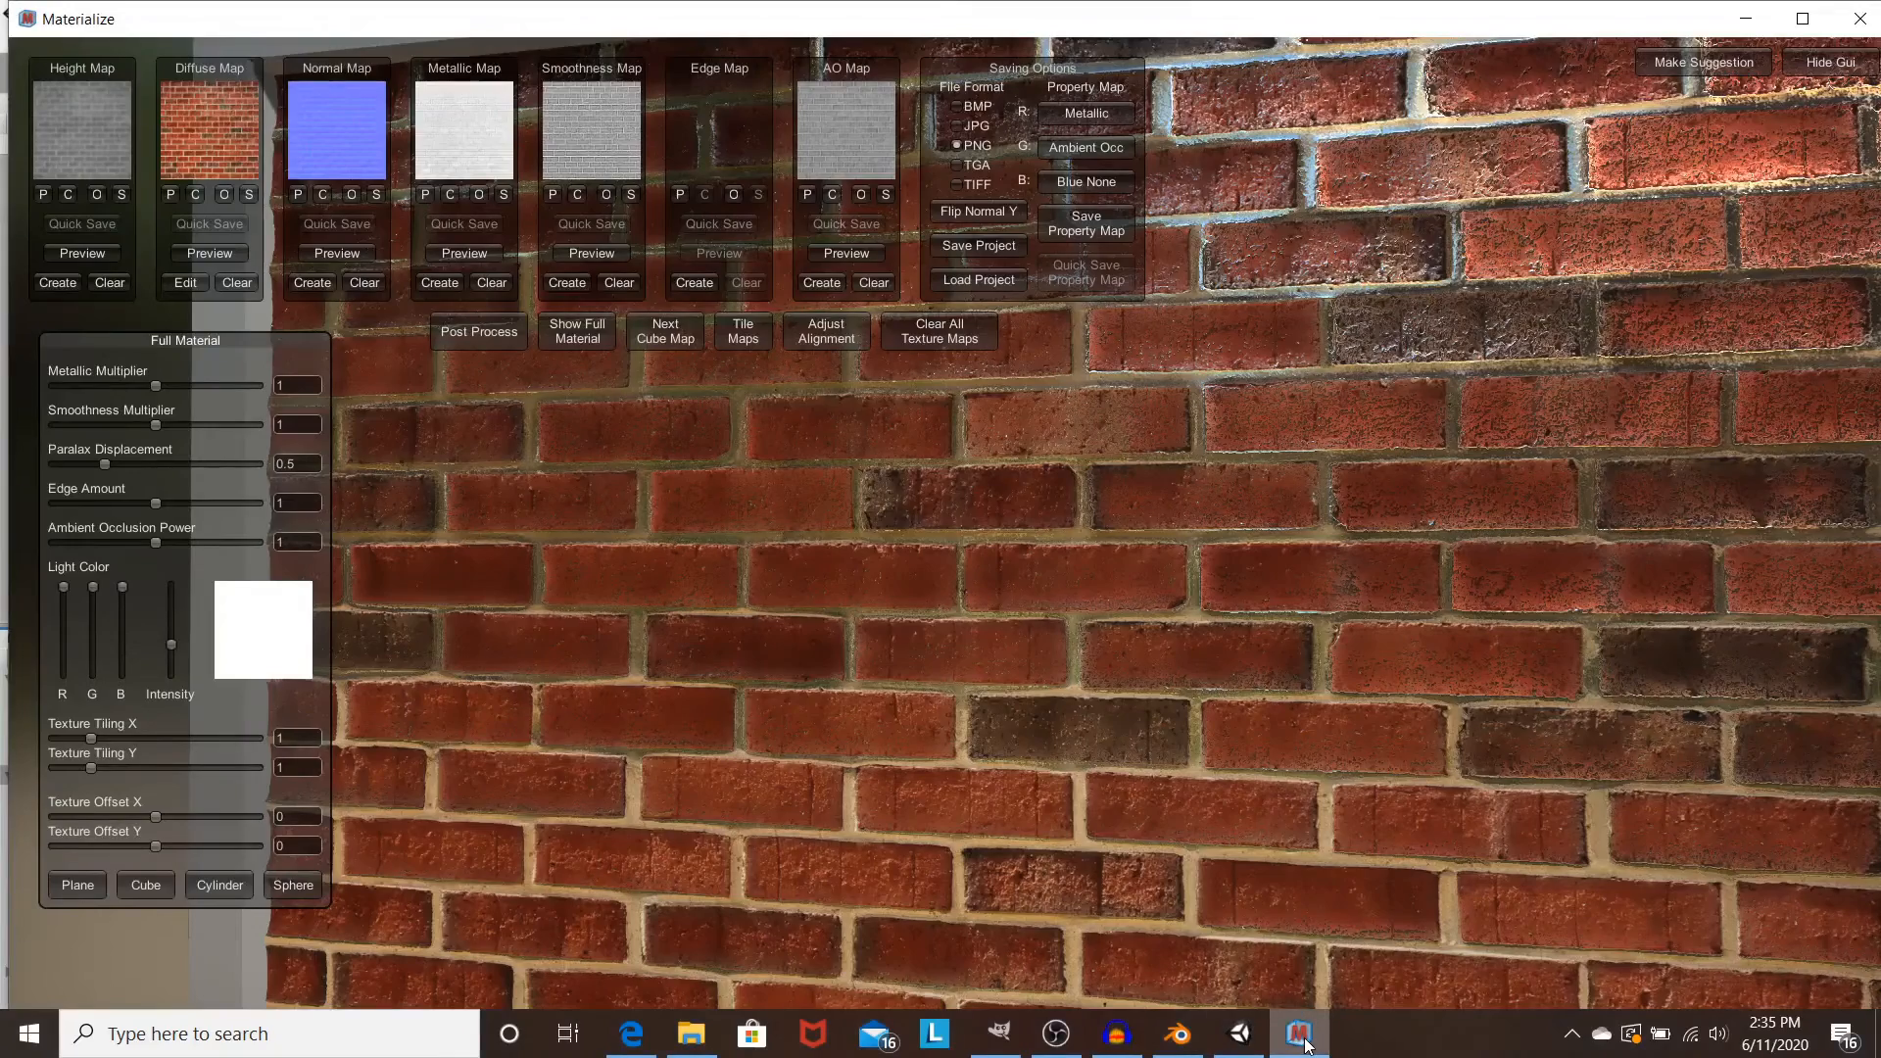
click(1106, 113)
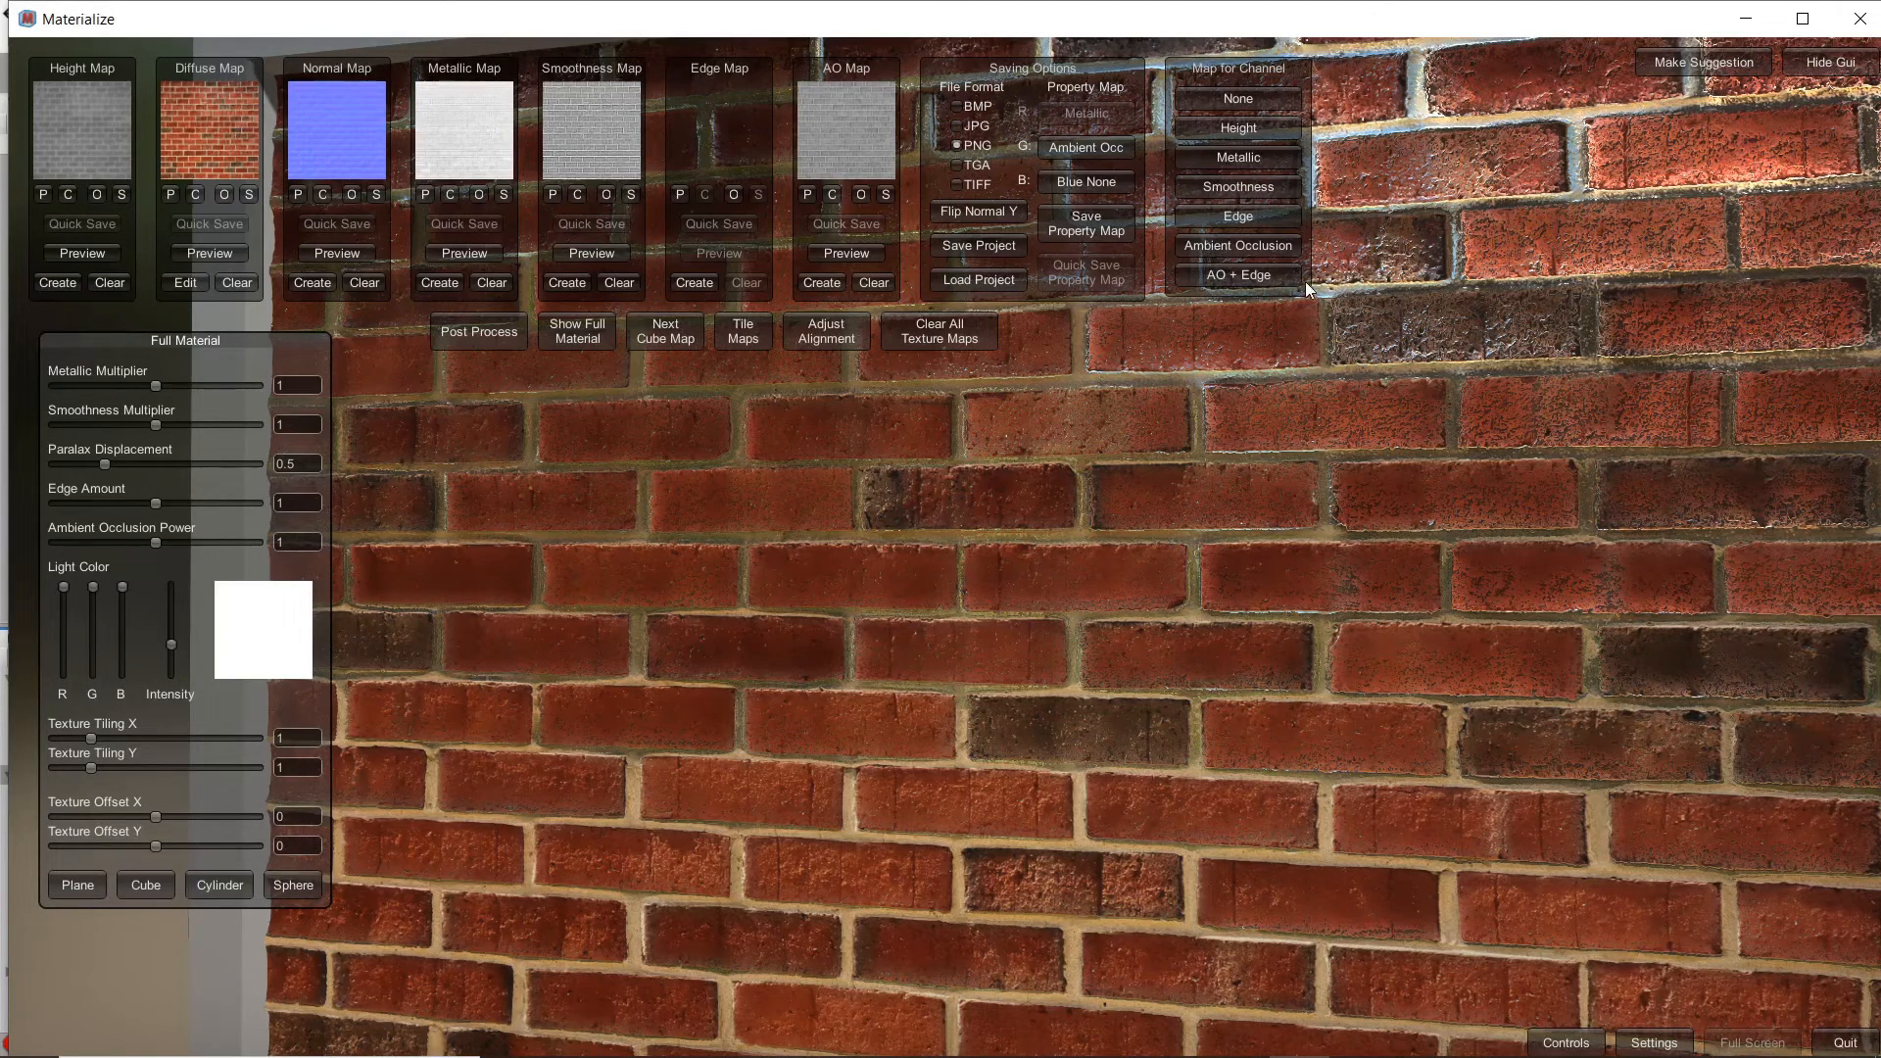
click(1239, 159)
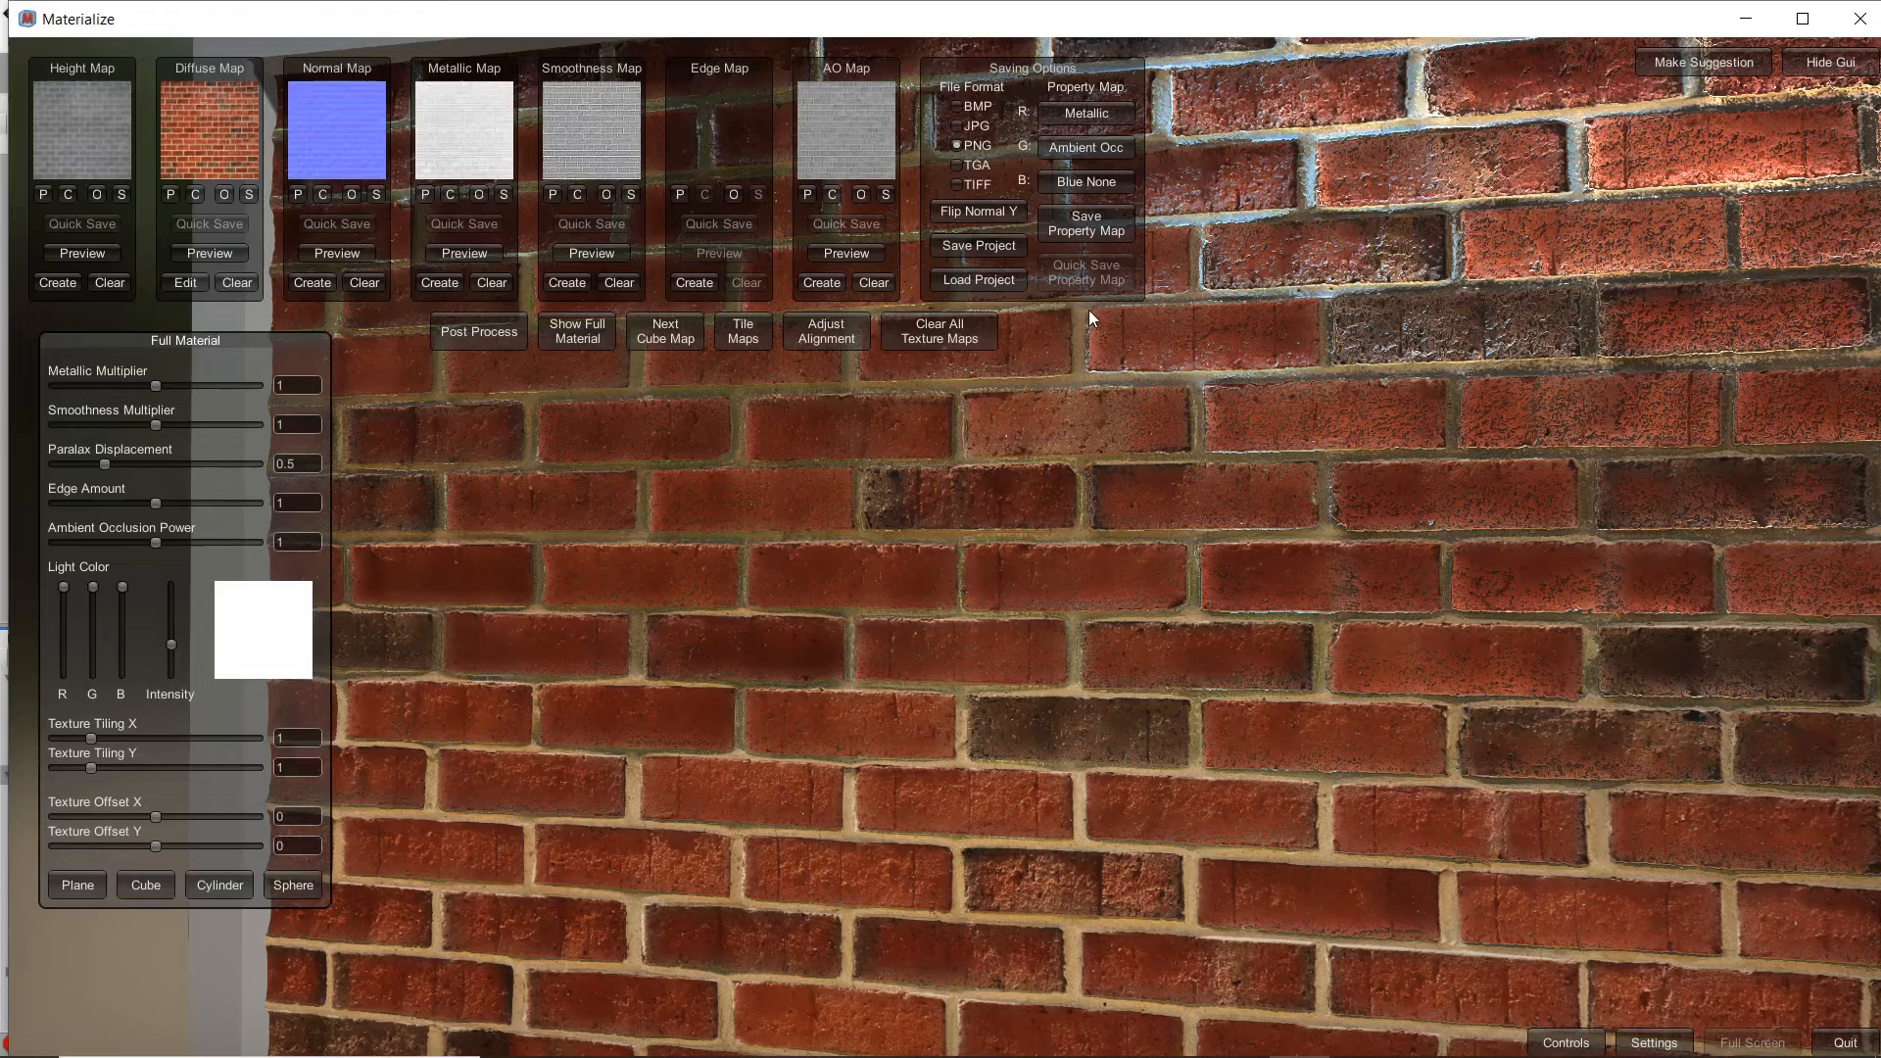
- Save the property map as BrickMap in the Assets folder of the LandTest project under unity2D
click(1090, 221)
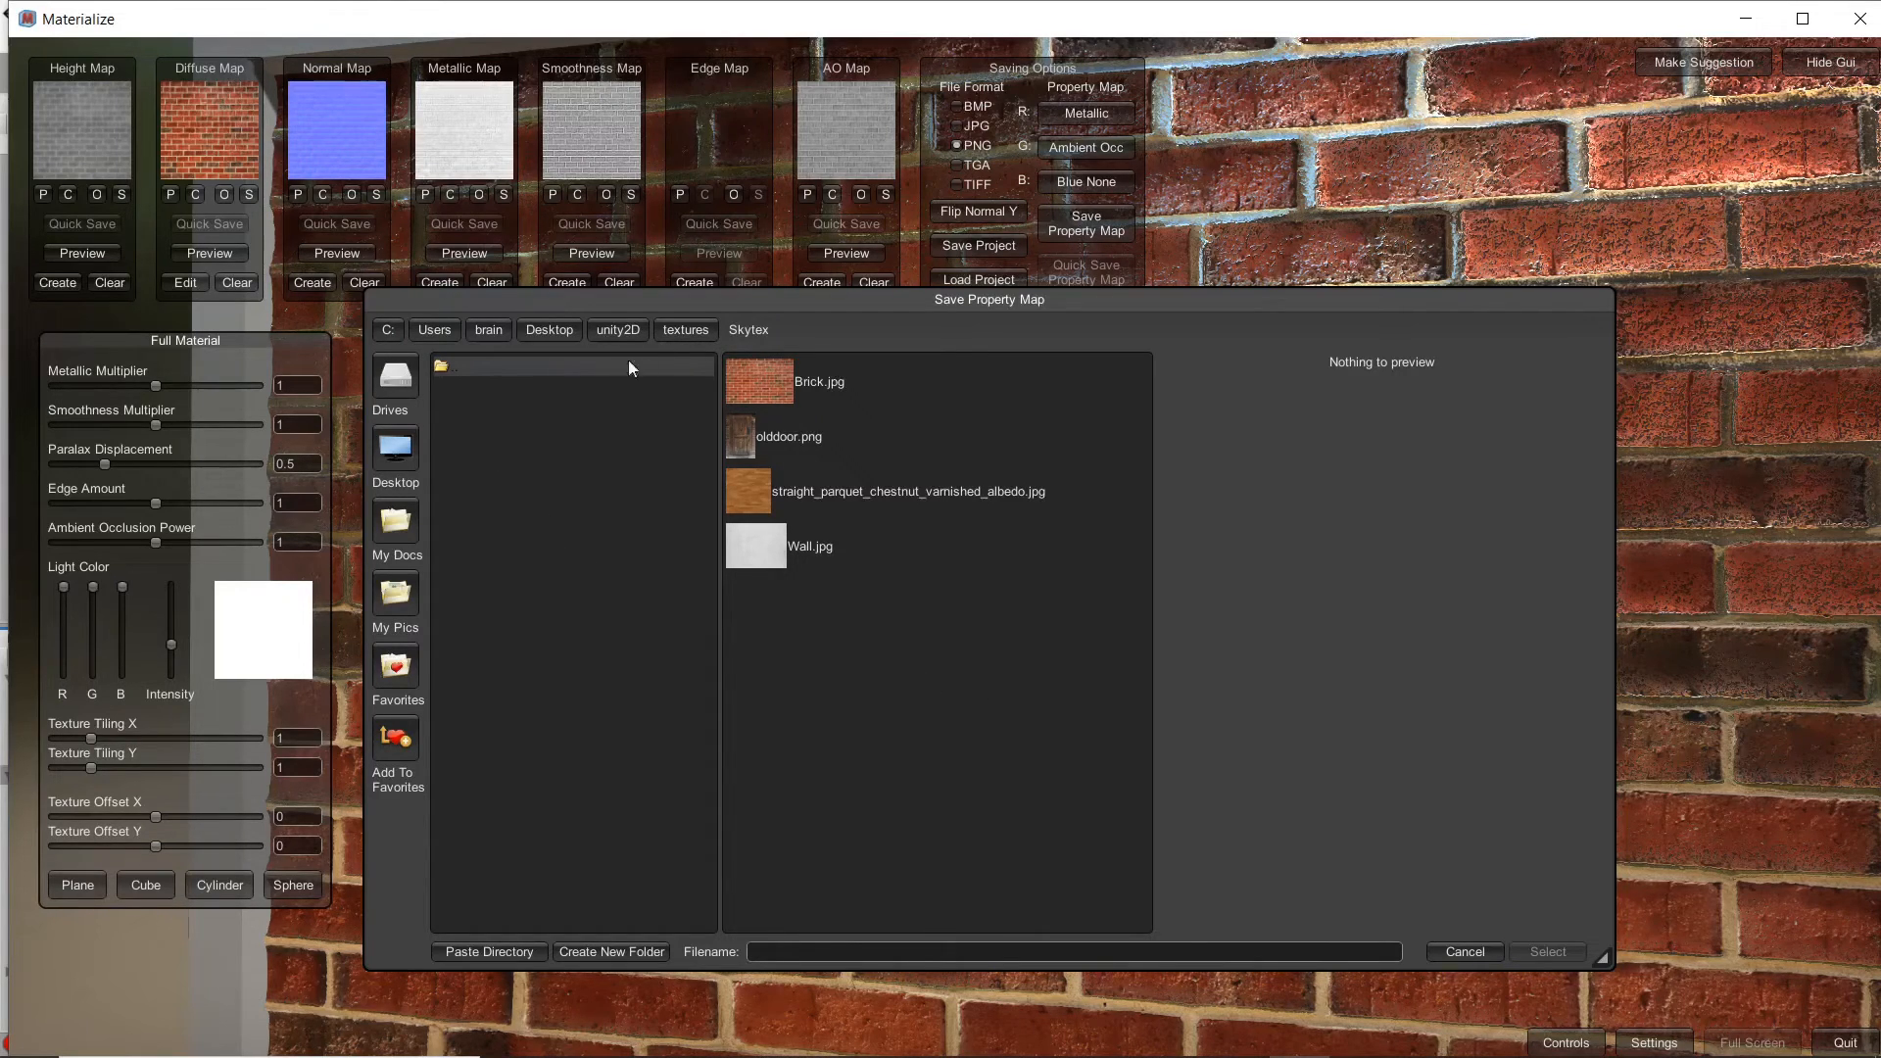
click(620, 331)
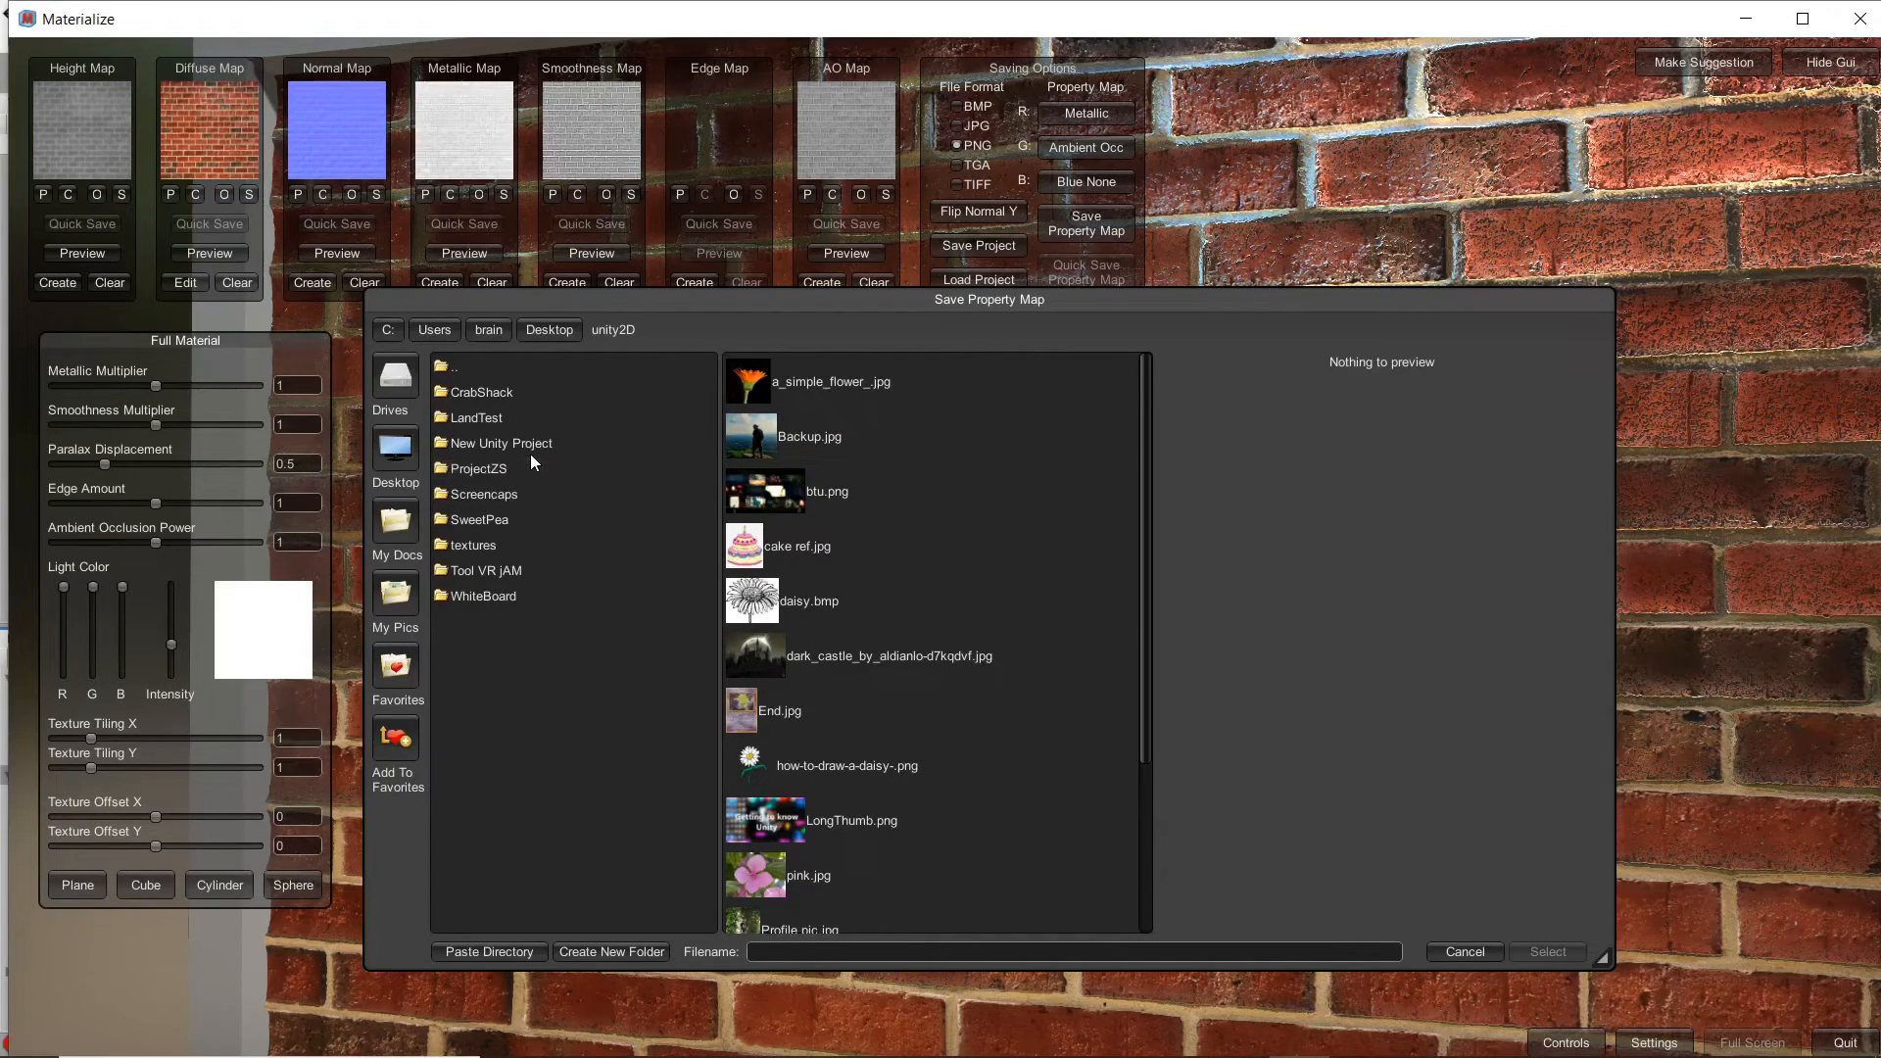
click(514, 417)
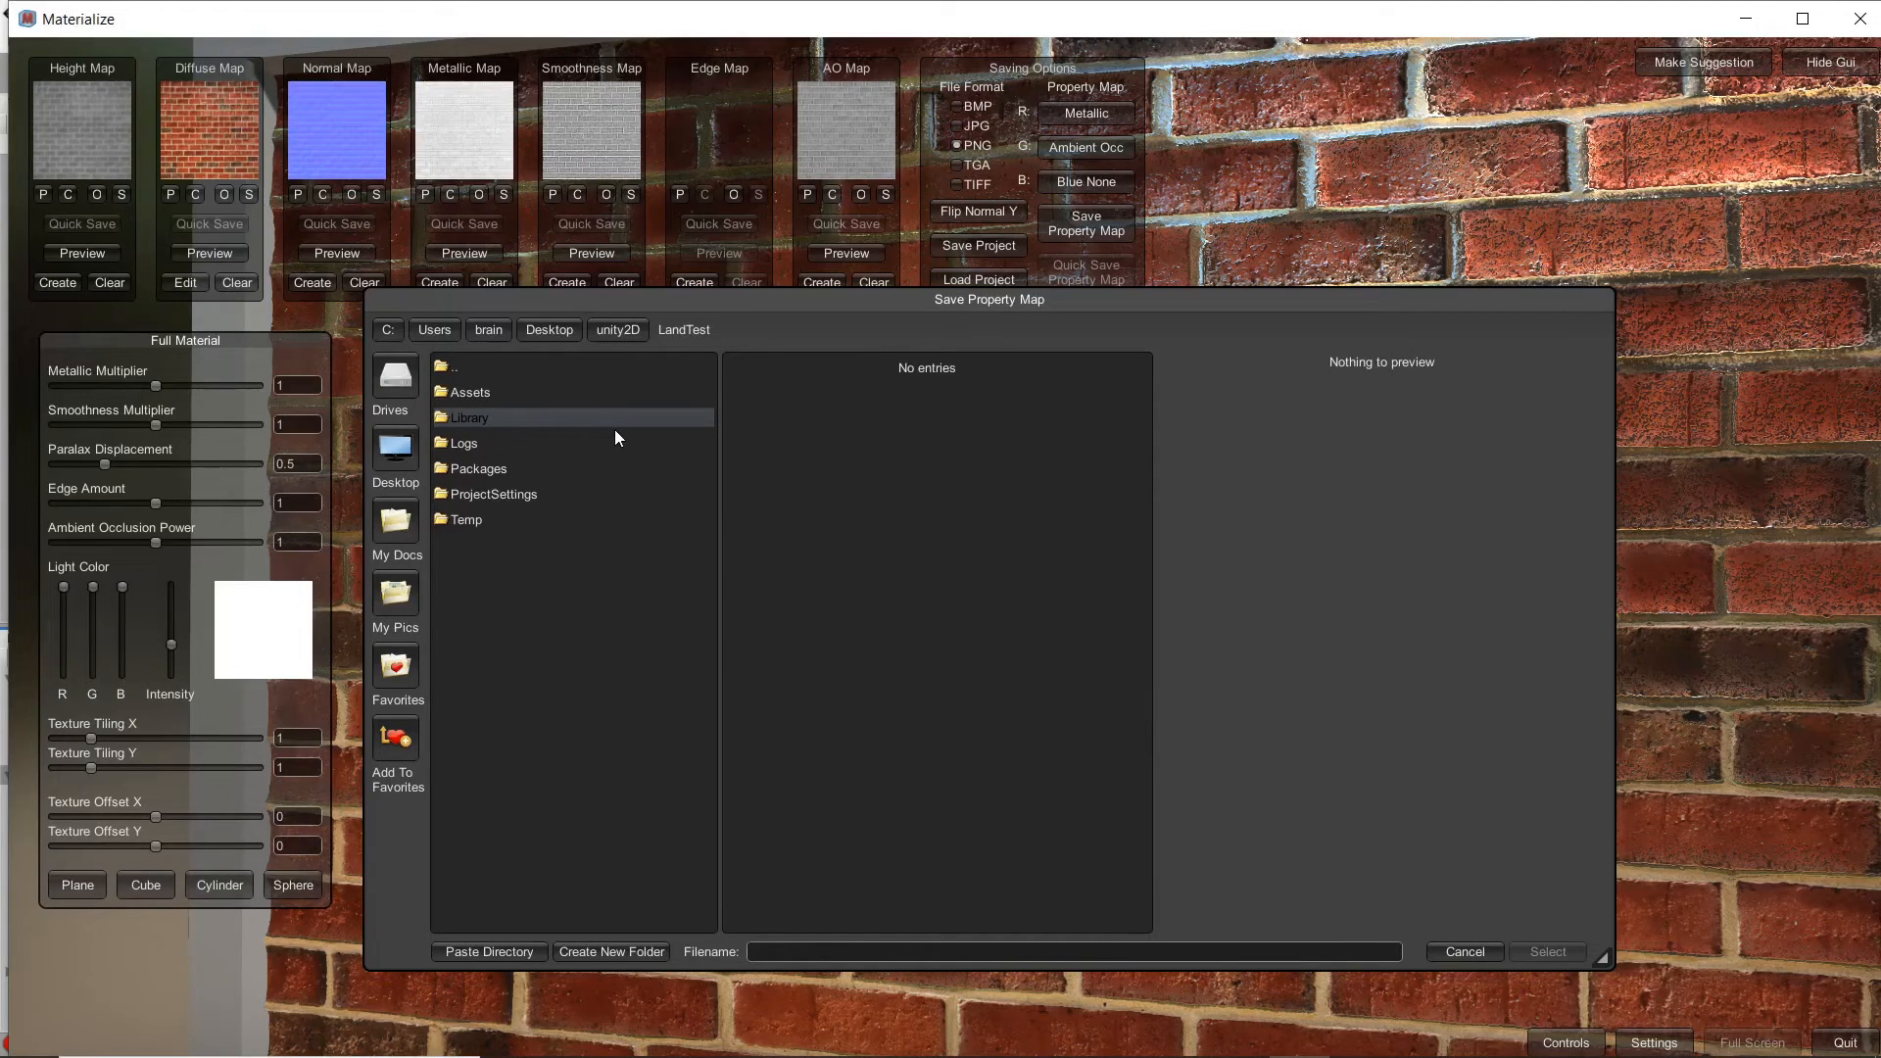
click(492, 393)
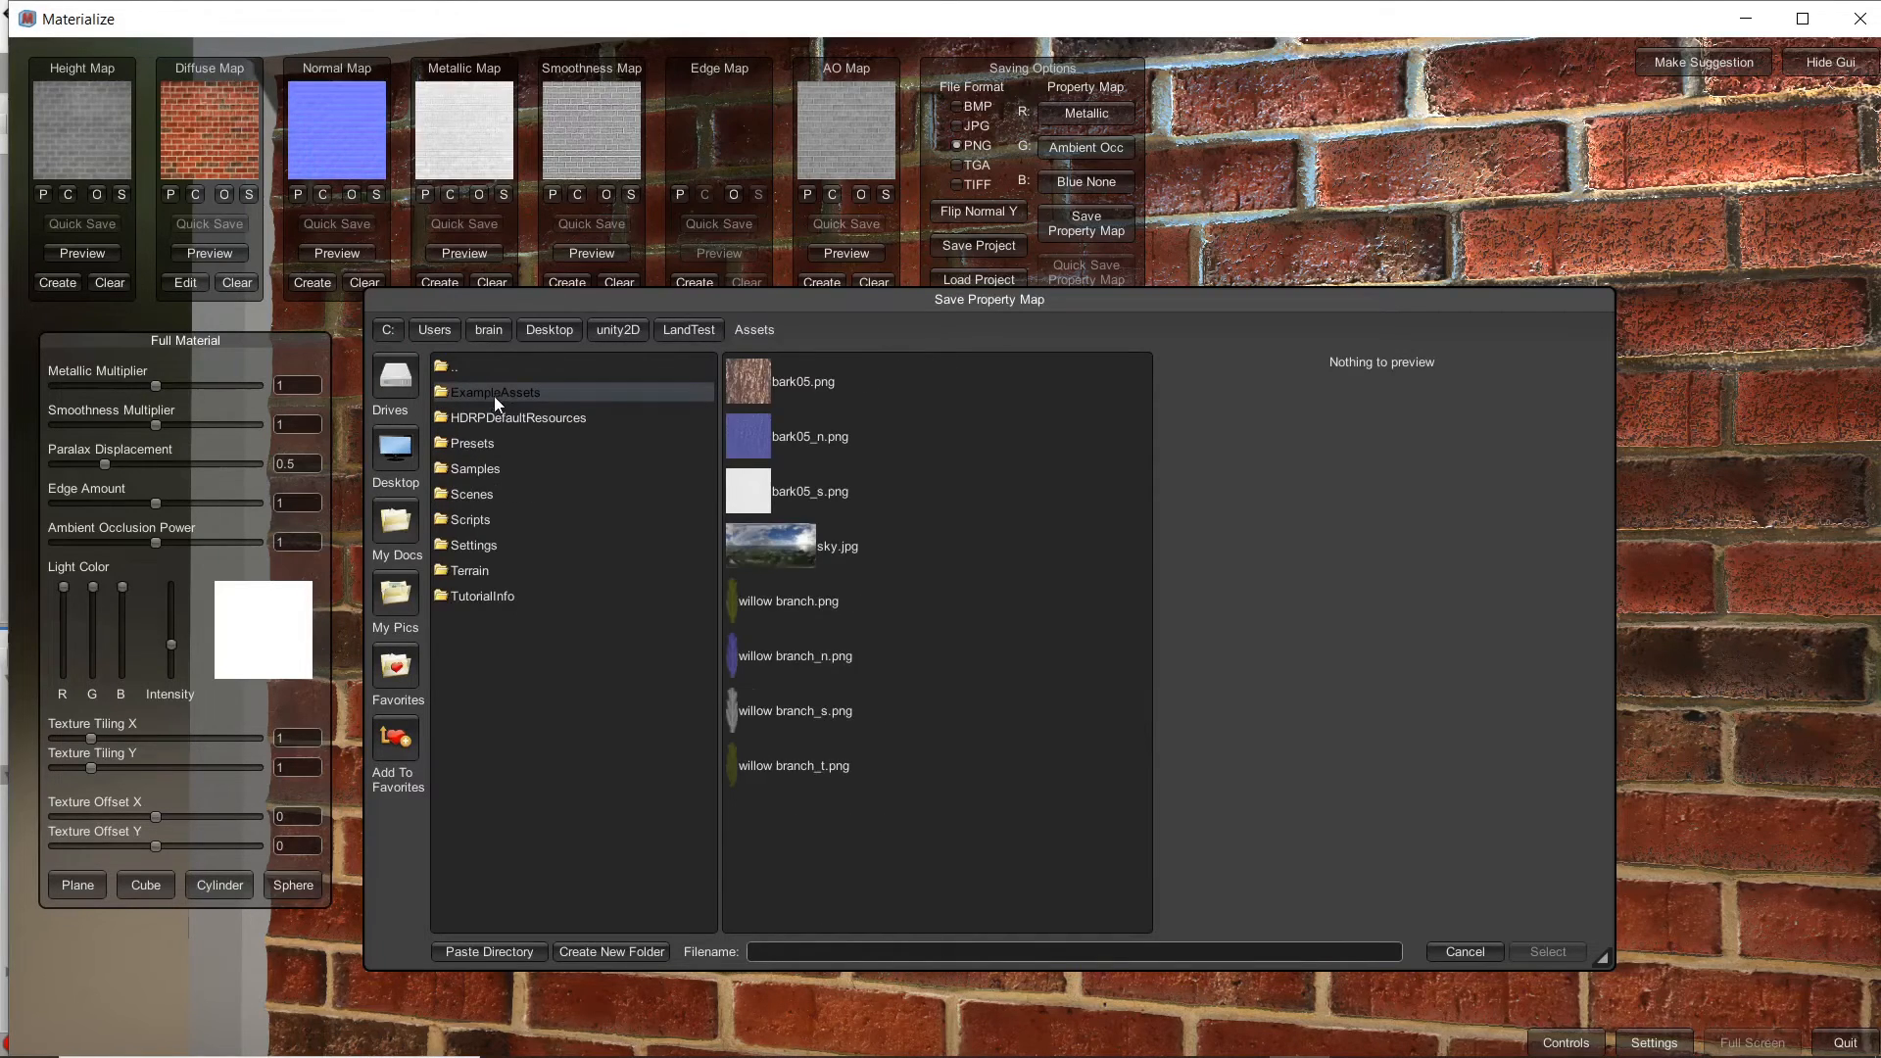
click(826, 953)
text(B)
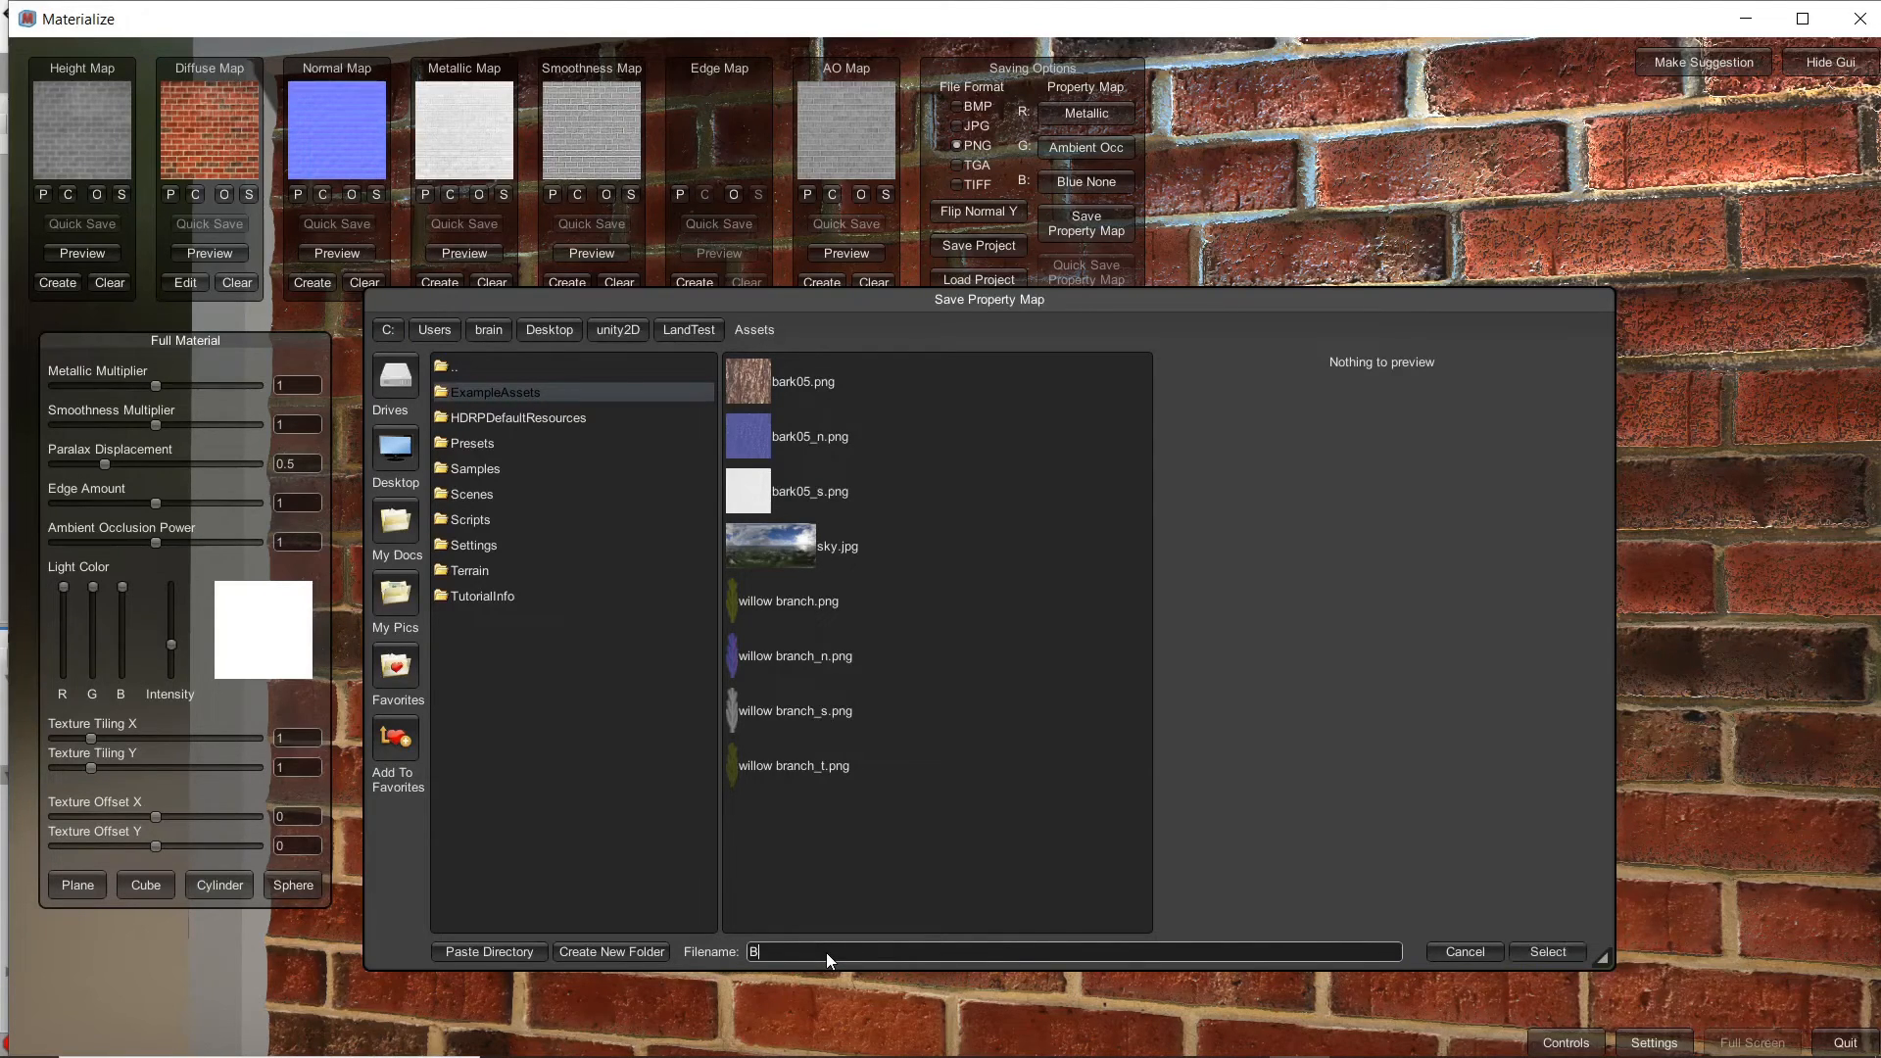
text(rickMap)
click(1556, 952)
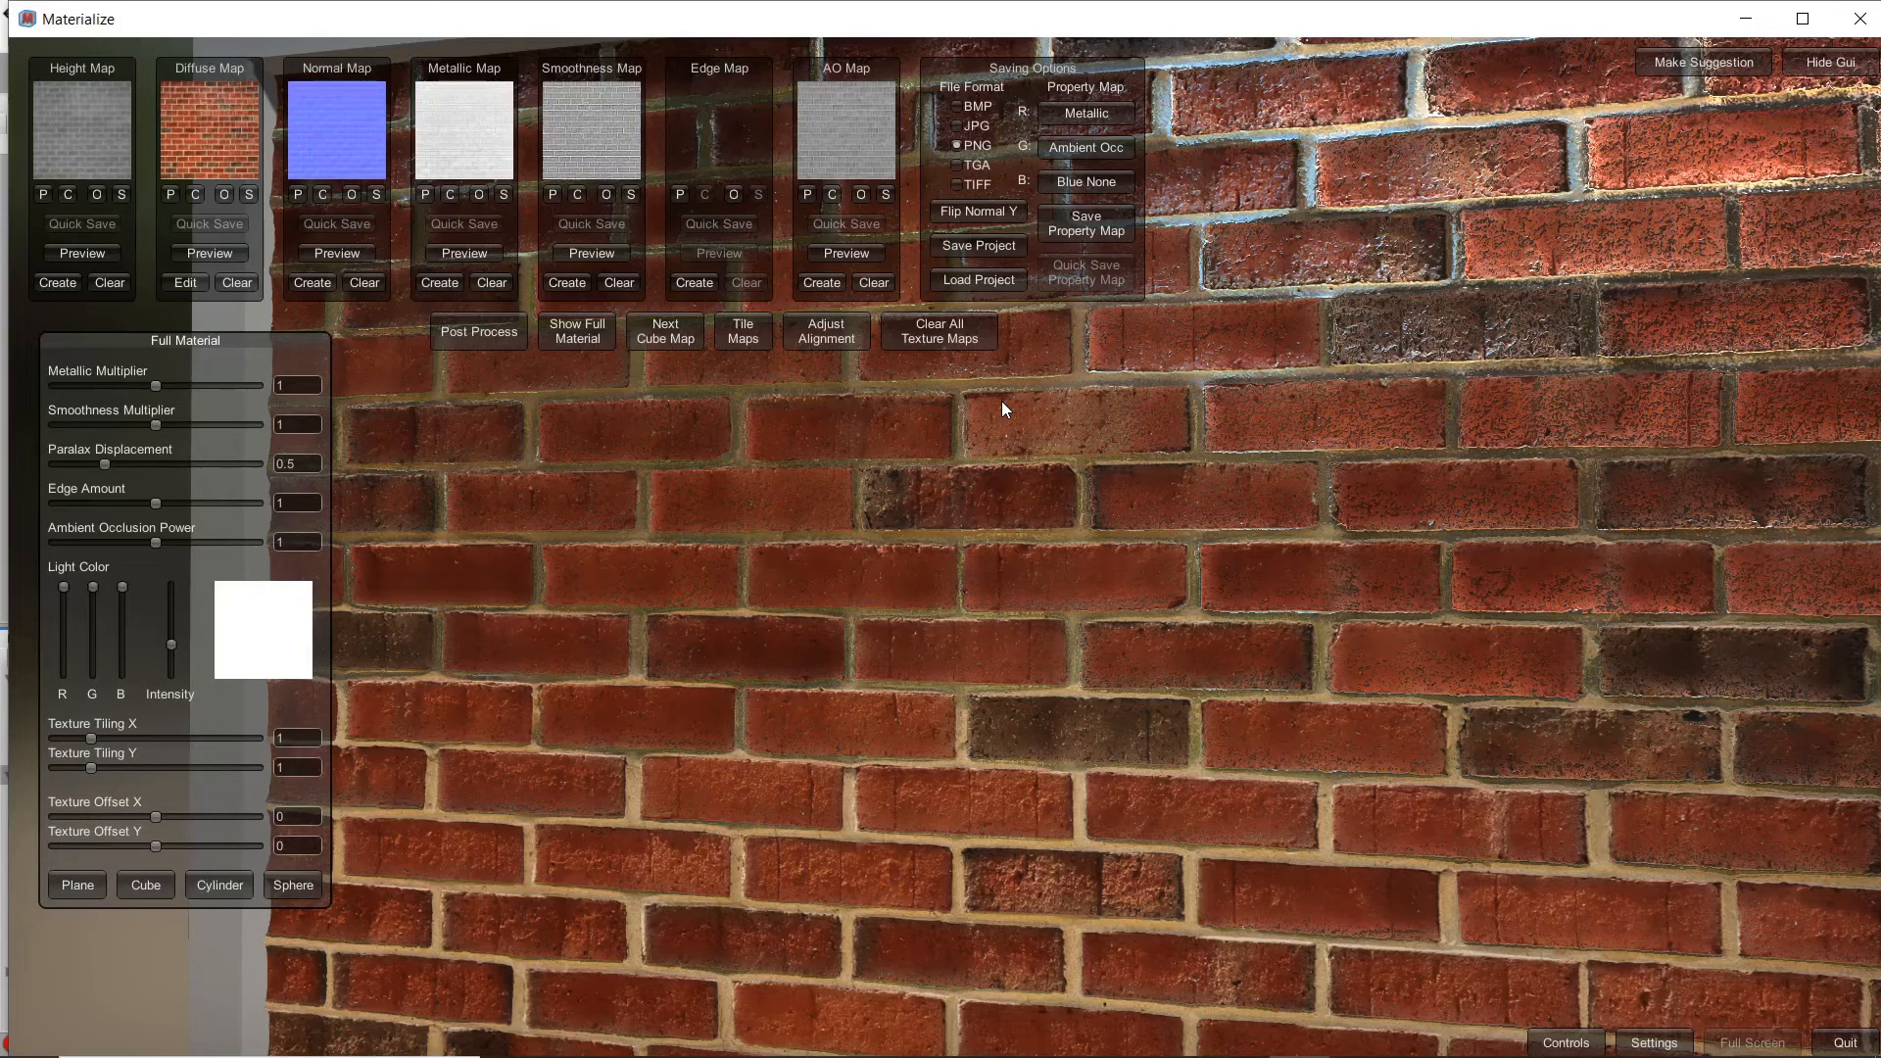
- Save the Materialize project with all its maps as Brick in the LandTest Assets folder
click(984, 245)
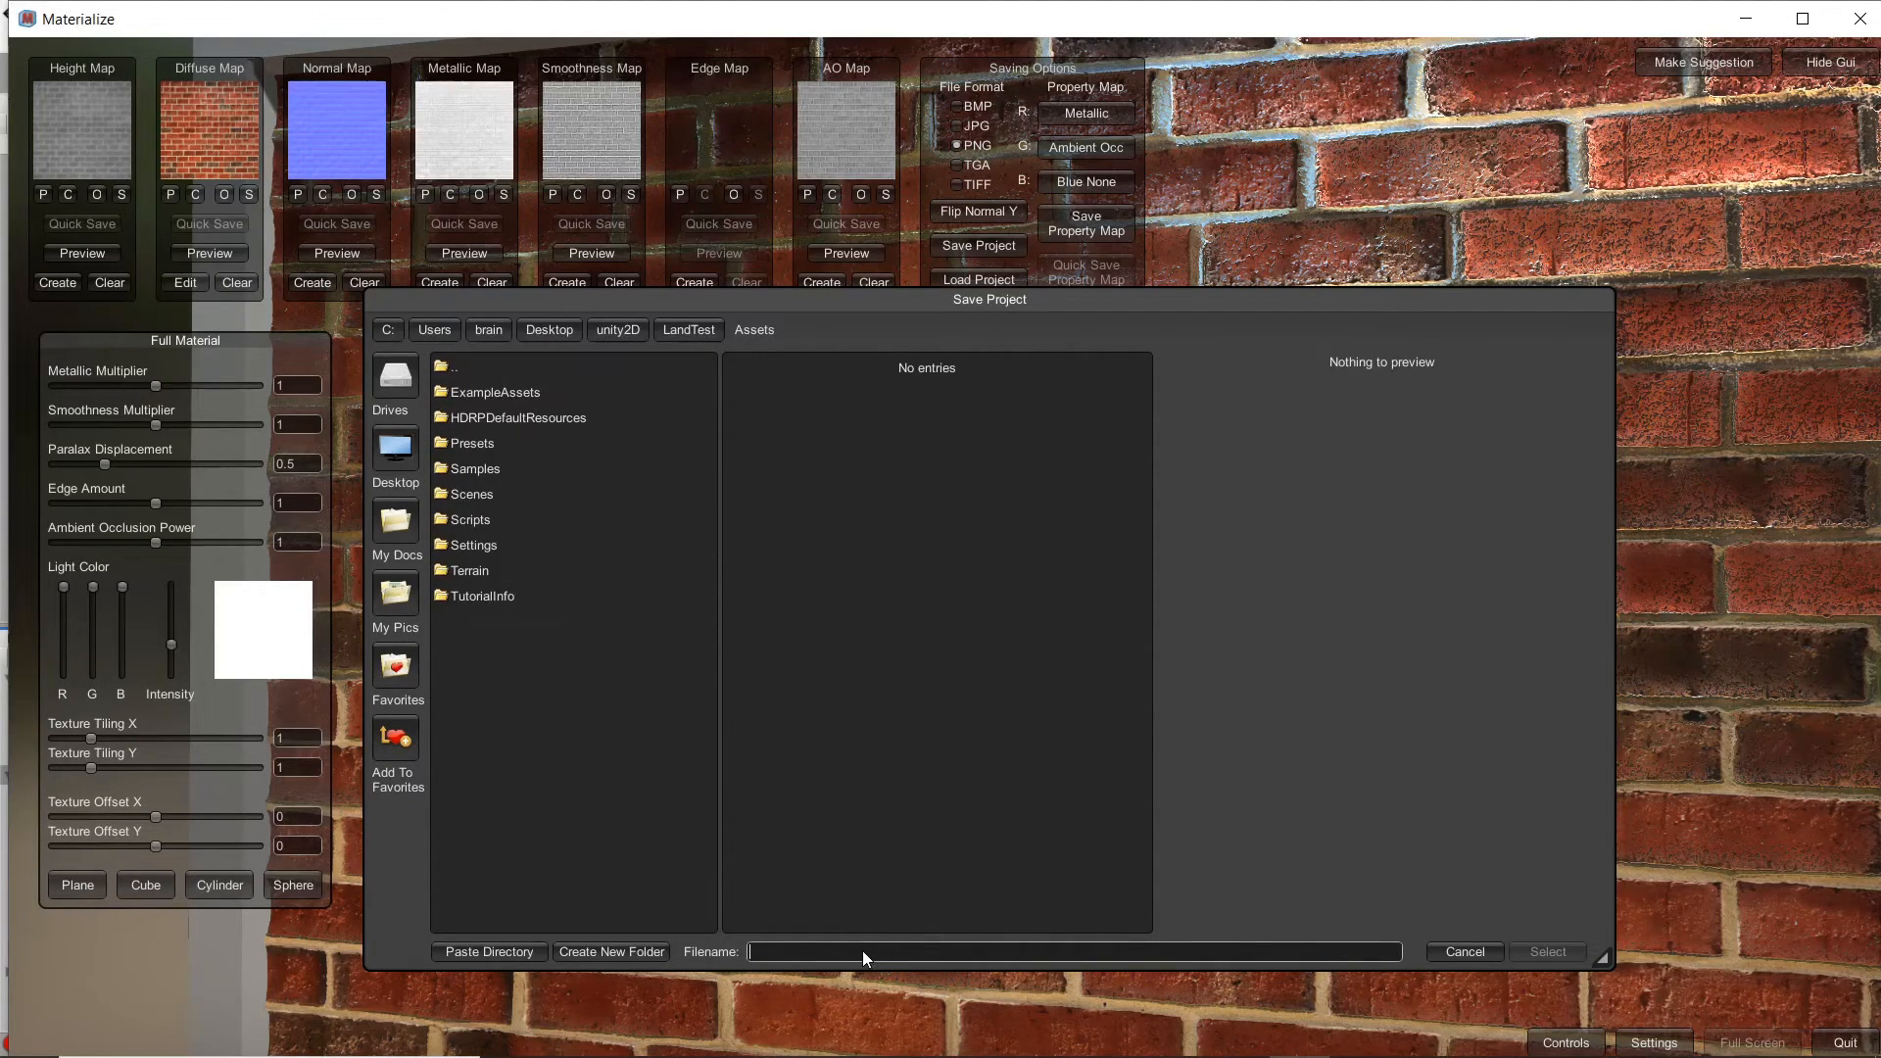
text(Brick)
key(Return)
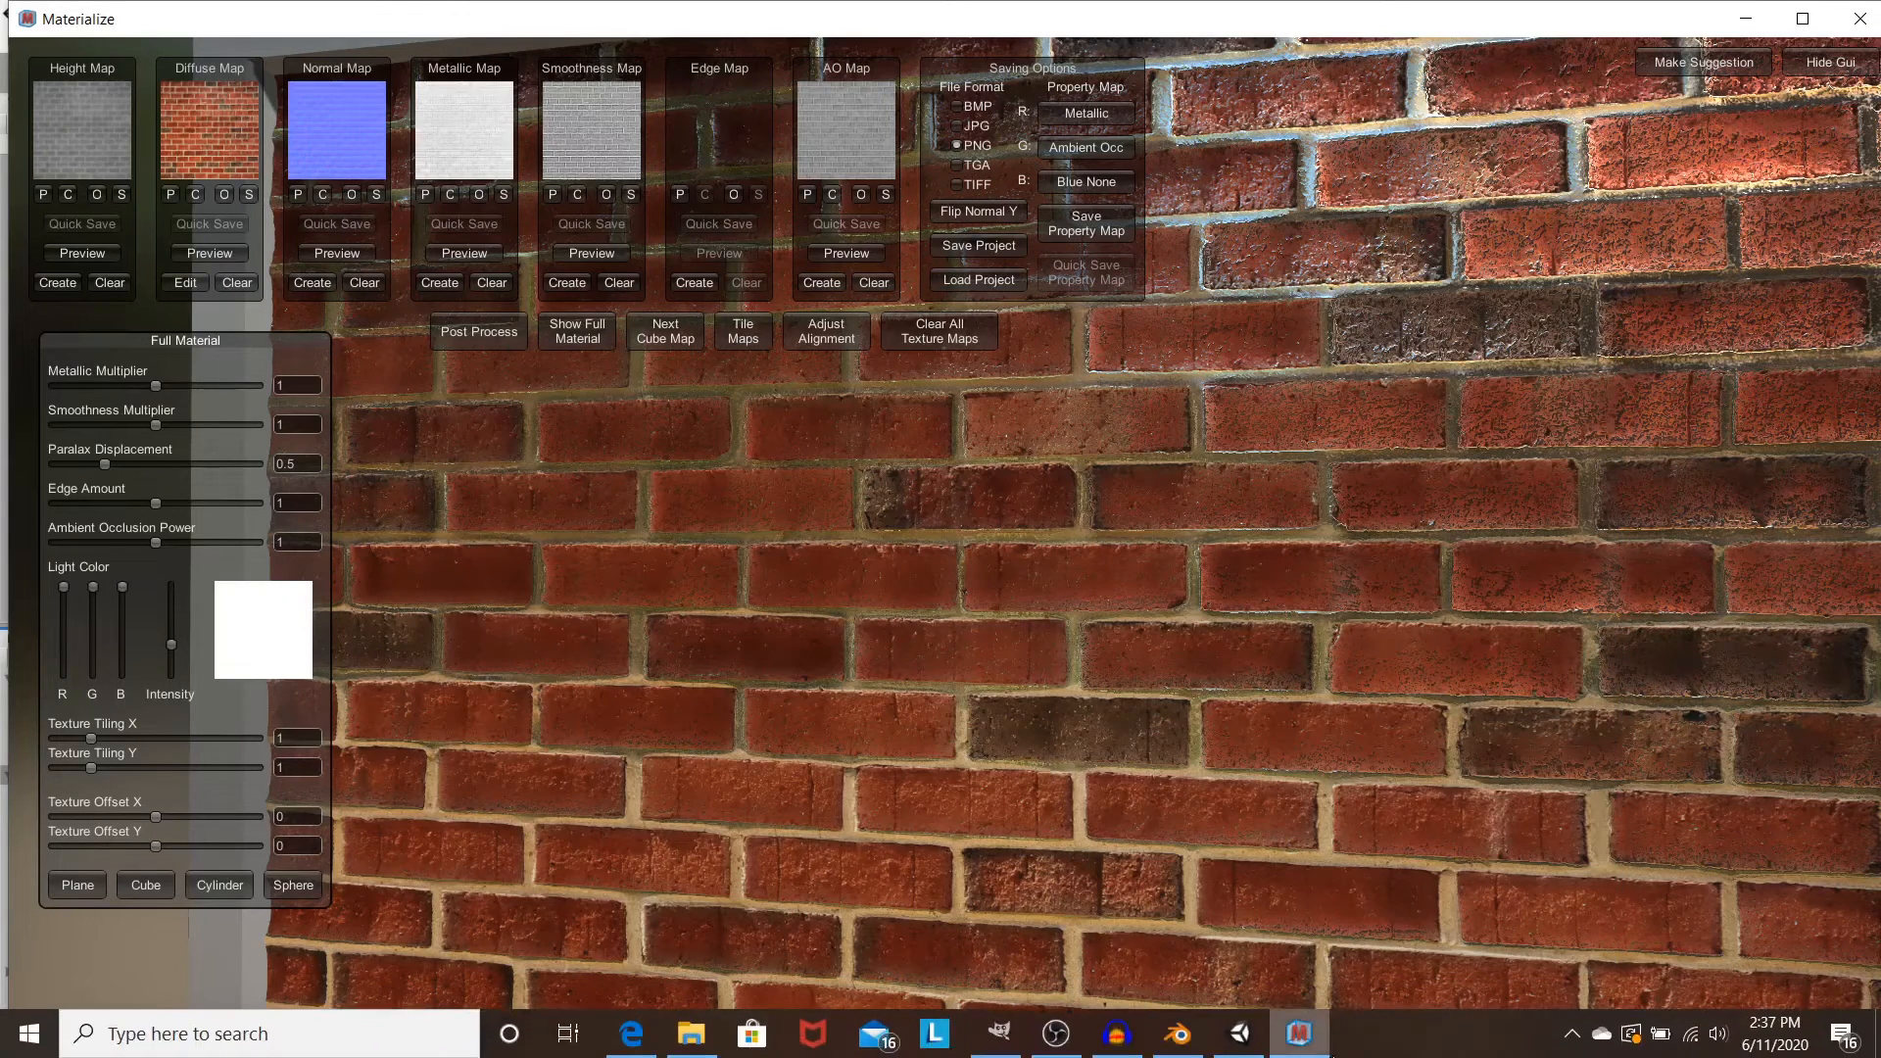
- Switch to Unity and examine the imported brick maps in Assets and the building in the scene
click(1240, 1035)
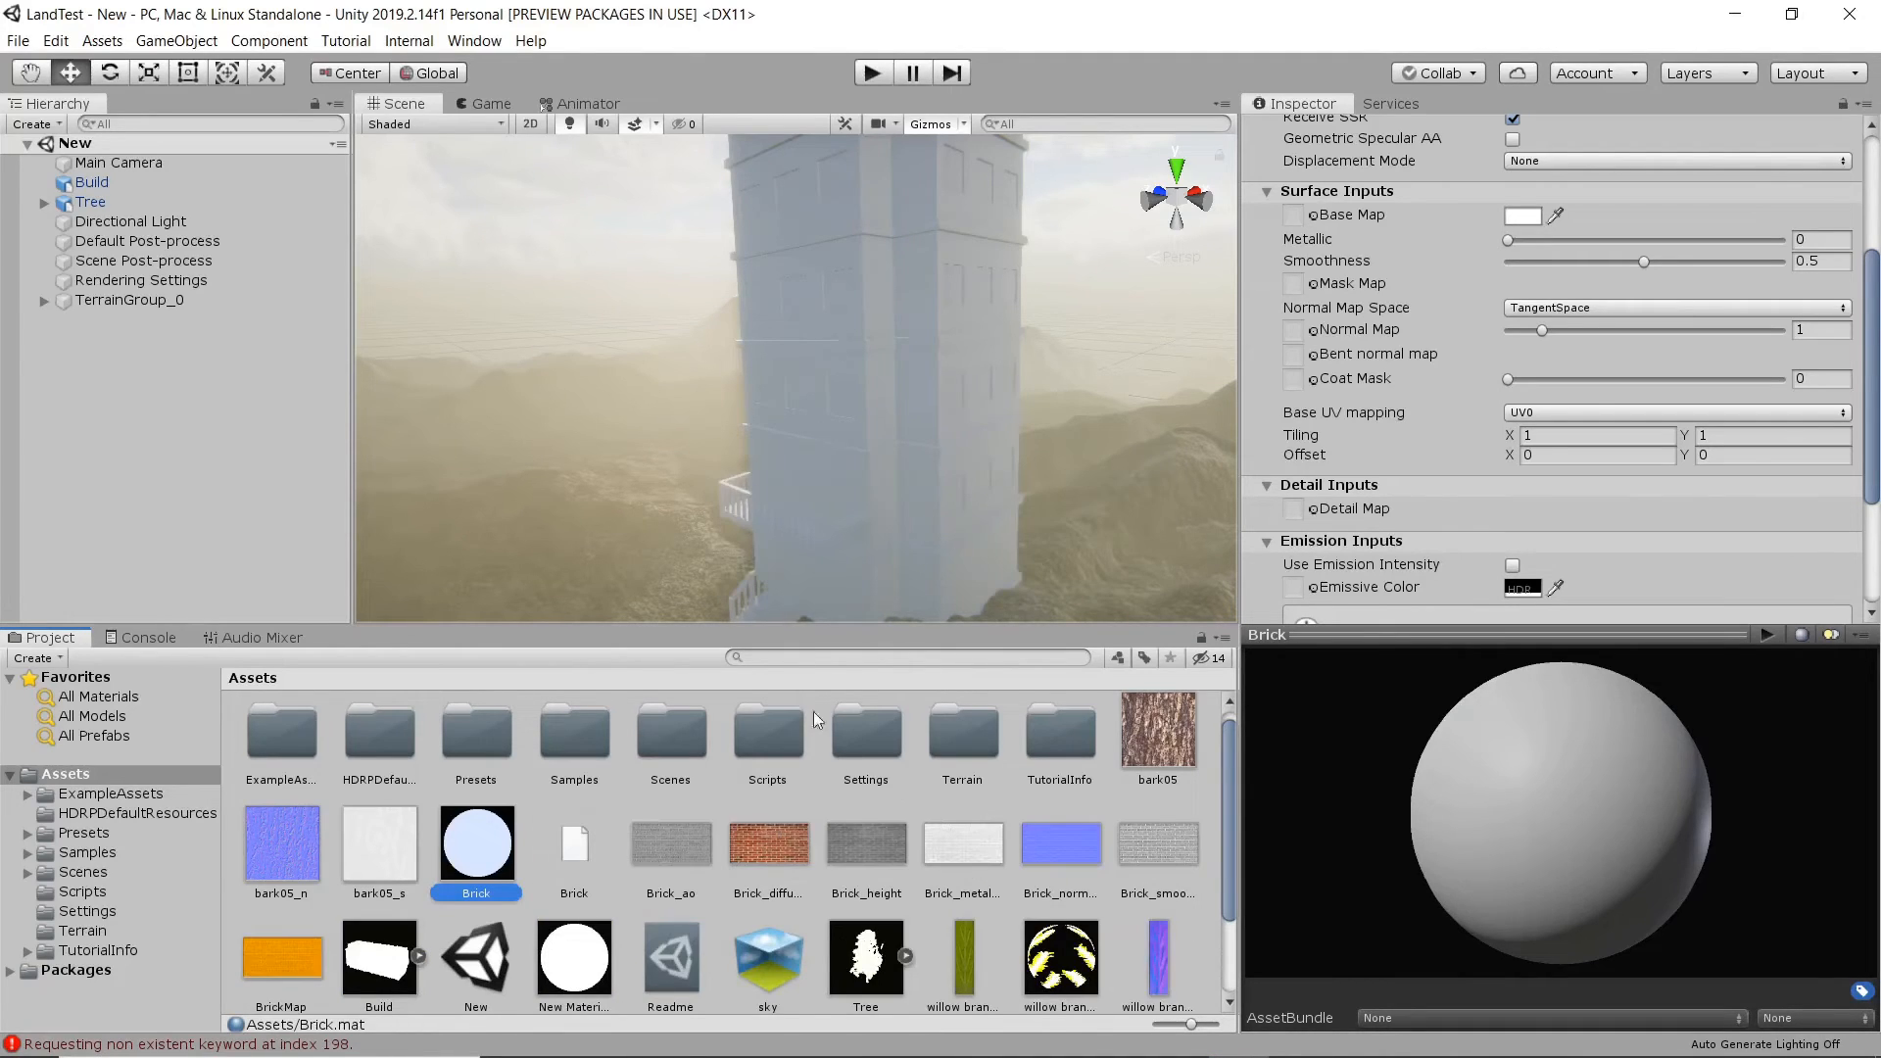
scroll(841, 809, down, 3)
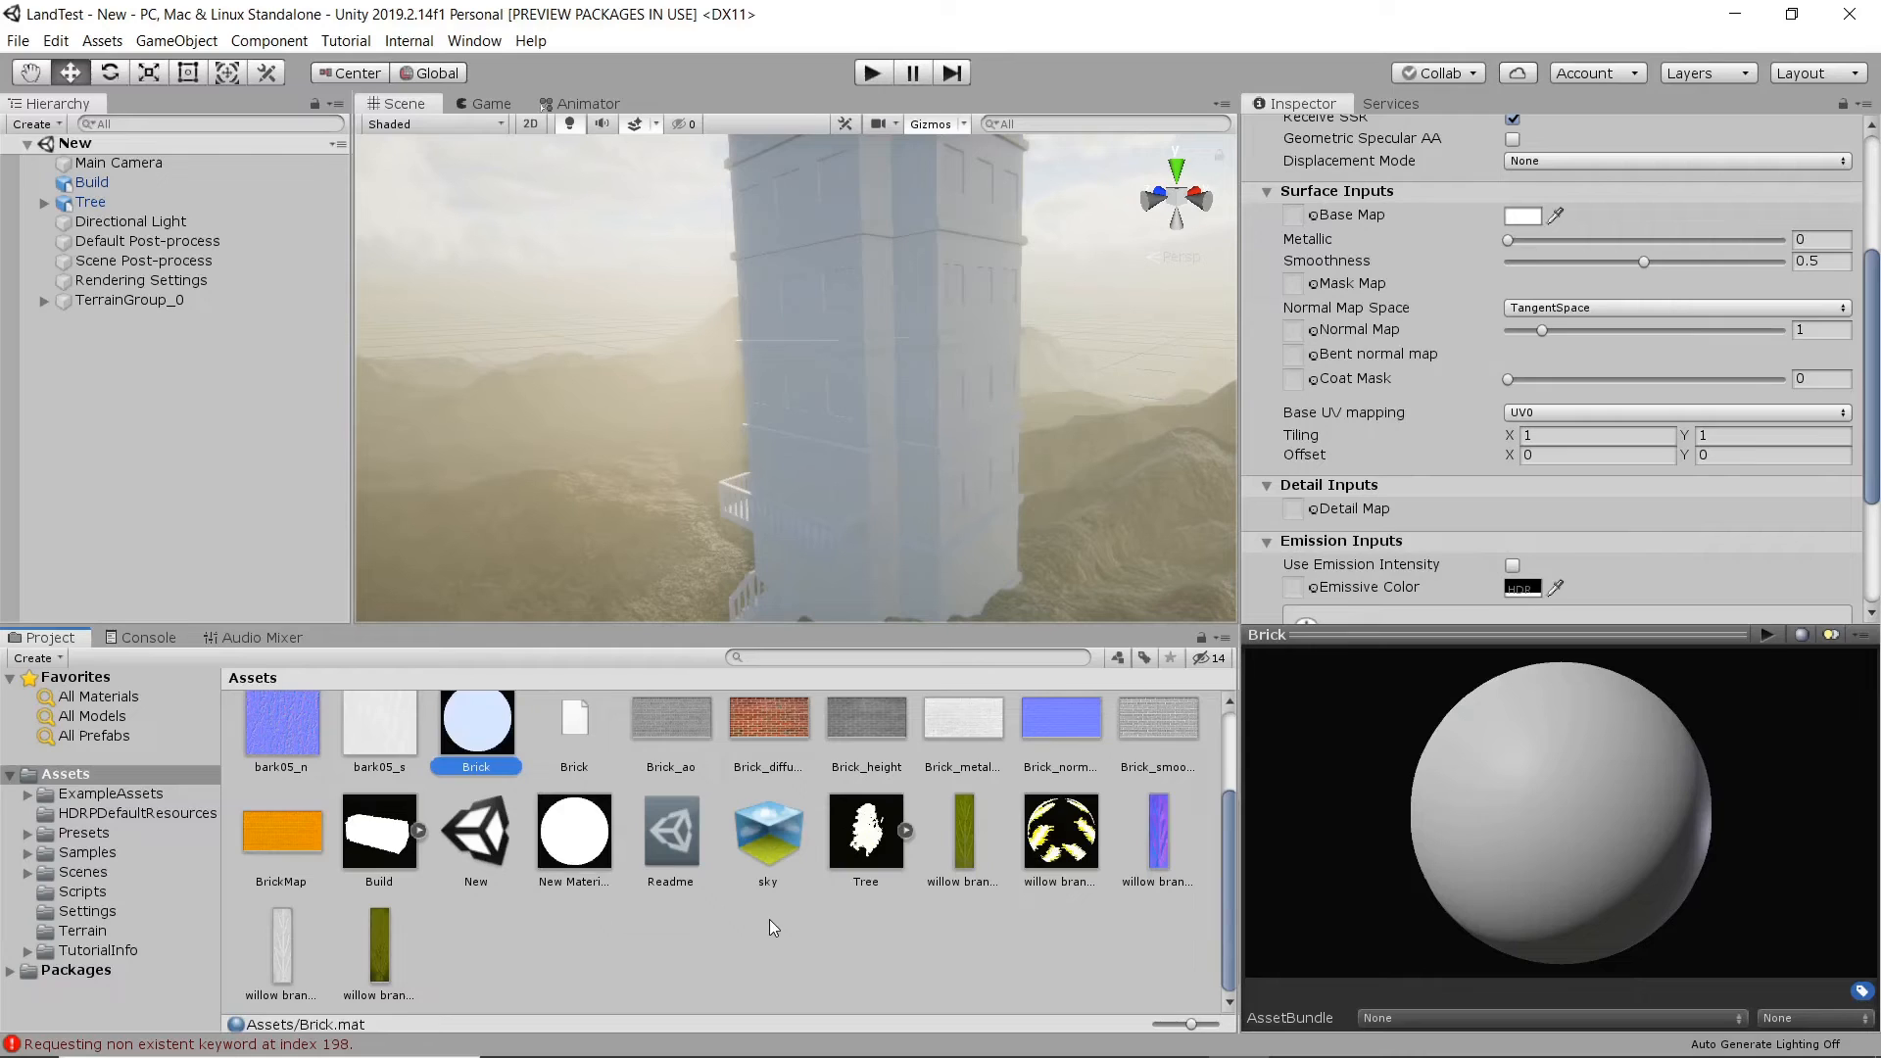
scroll(768, 920, up, 2)
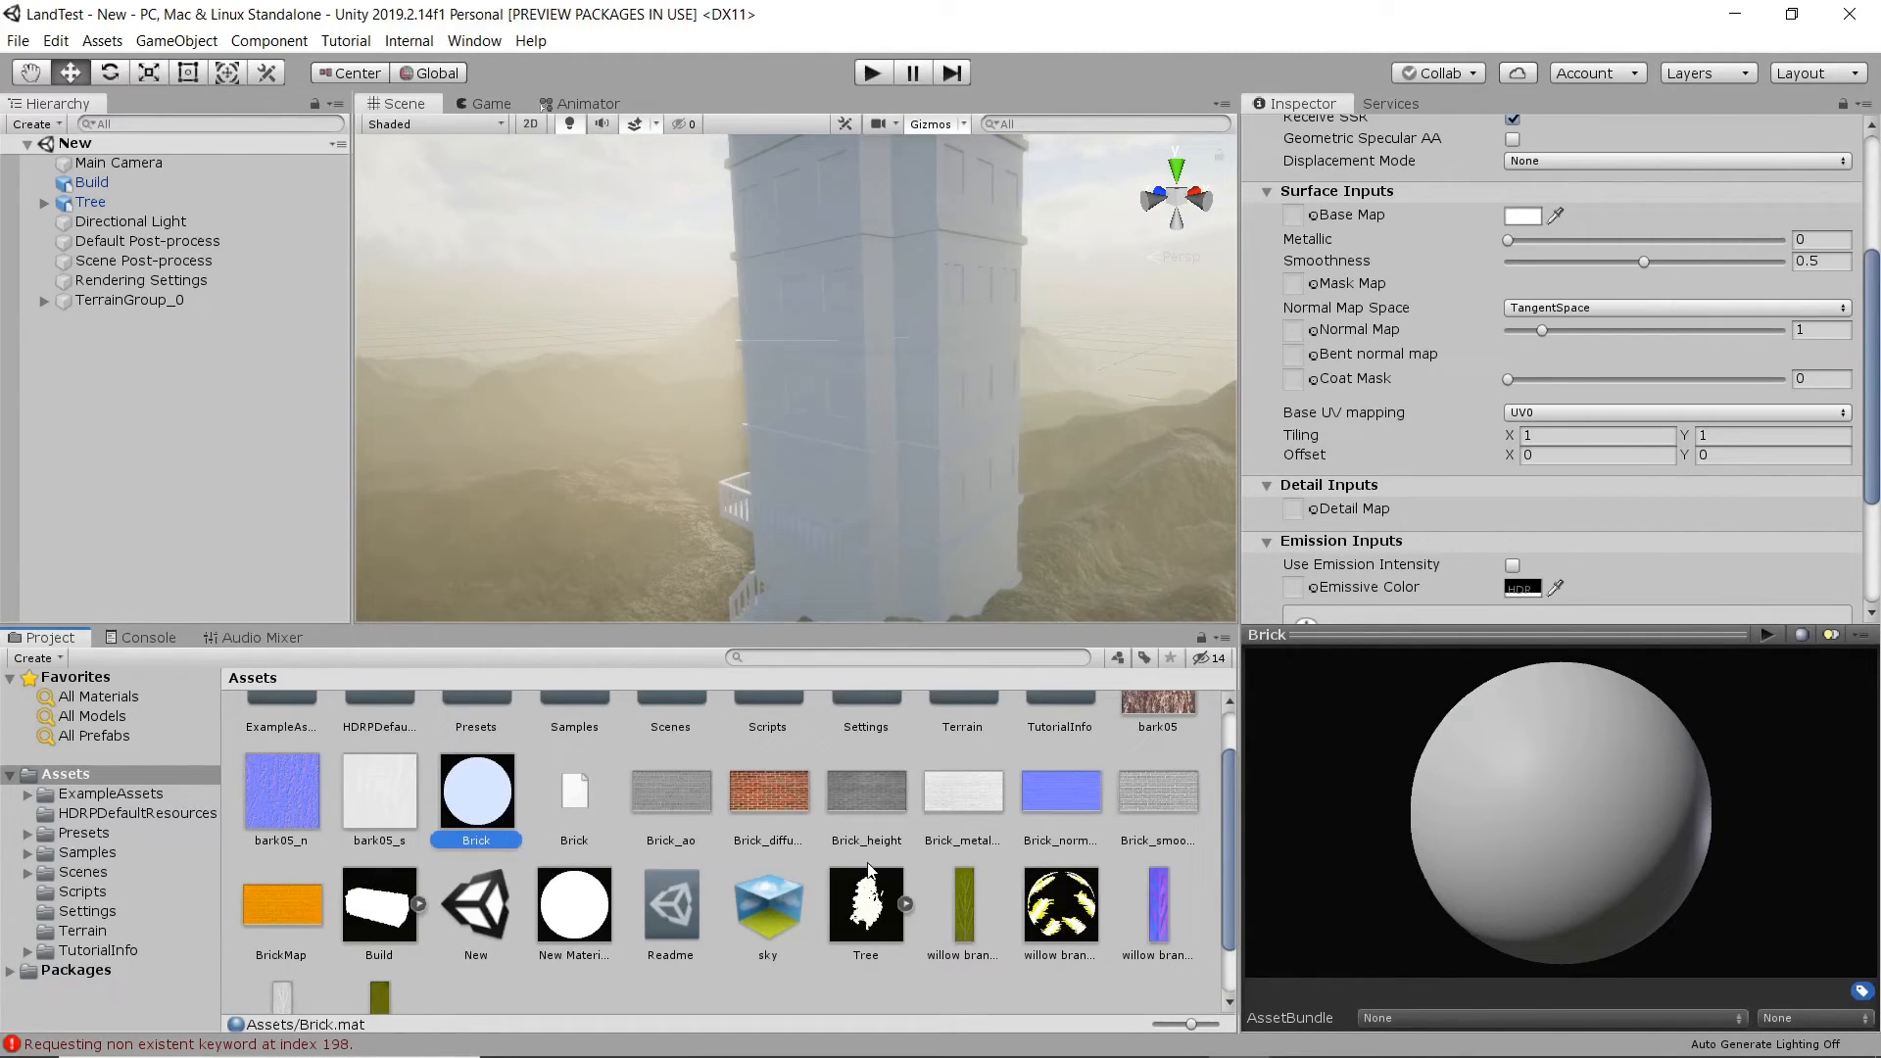
click(298, 904)
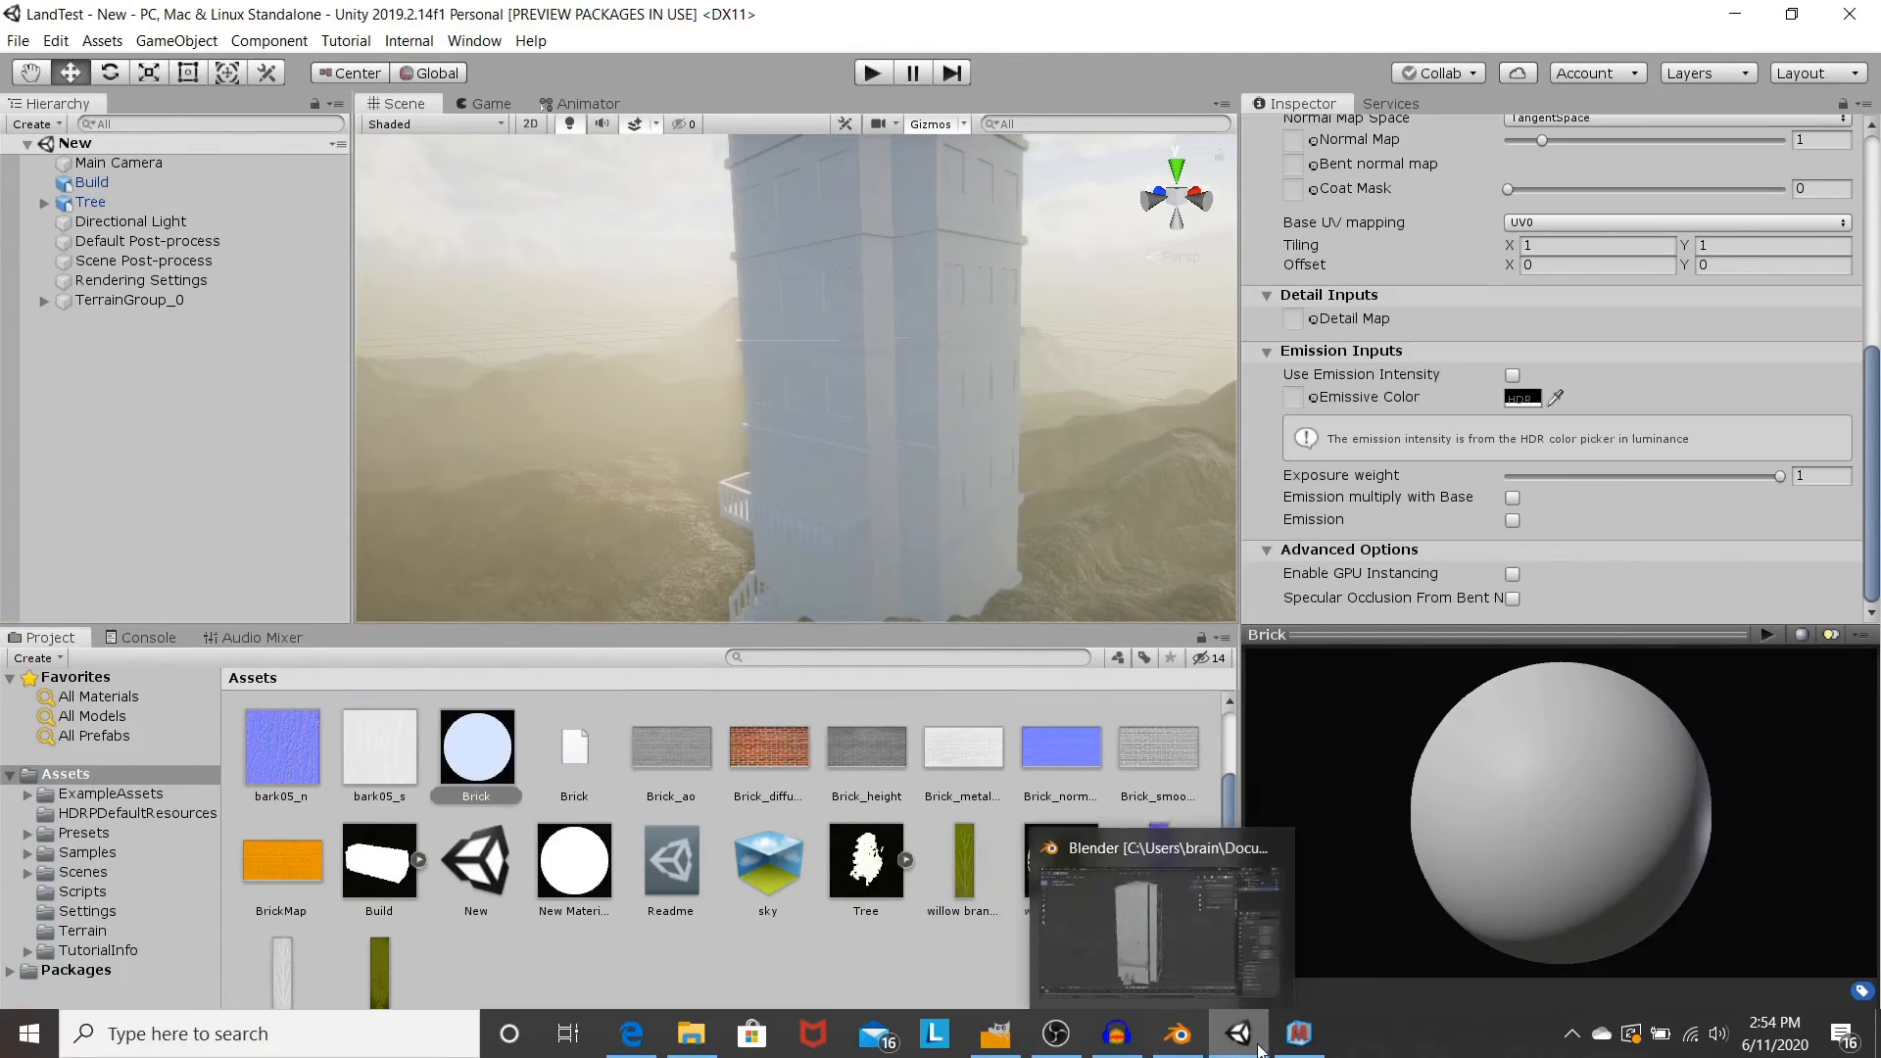
mouse_move(1282, 1048)
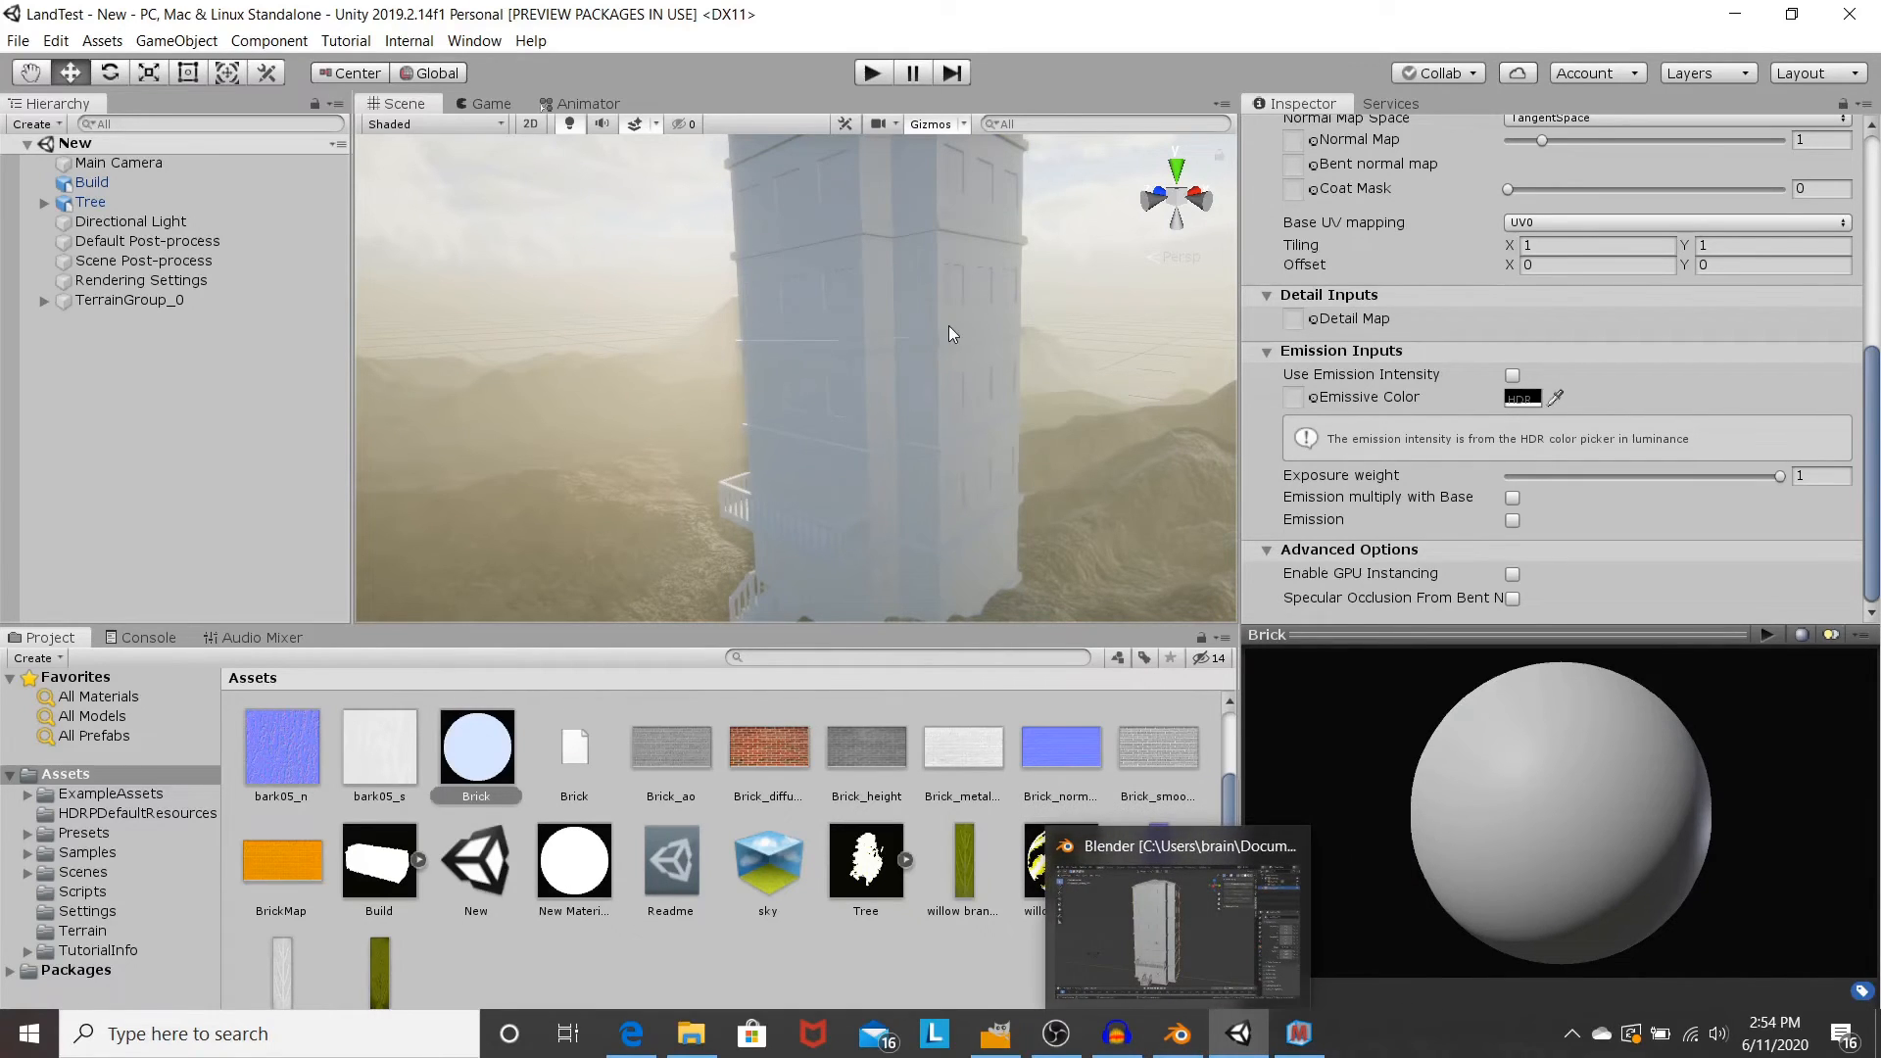
scroll(906, 417, up, 5)
alt+drag(906, 417, 934, 495)
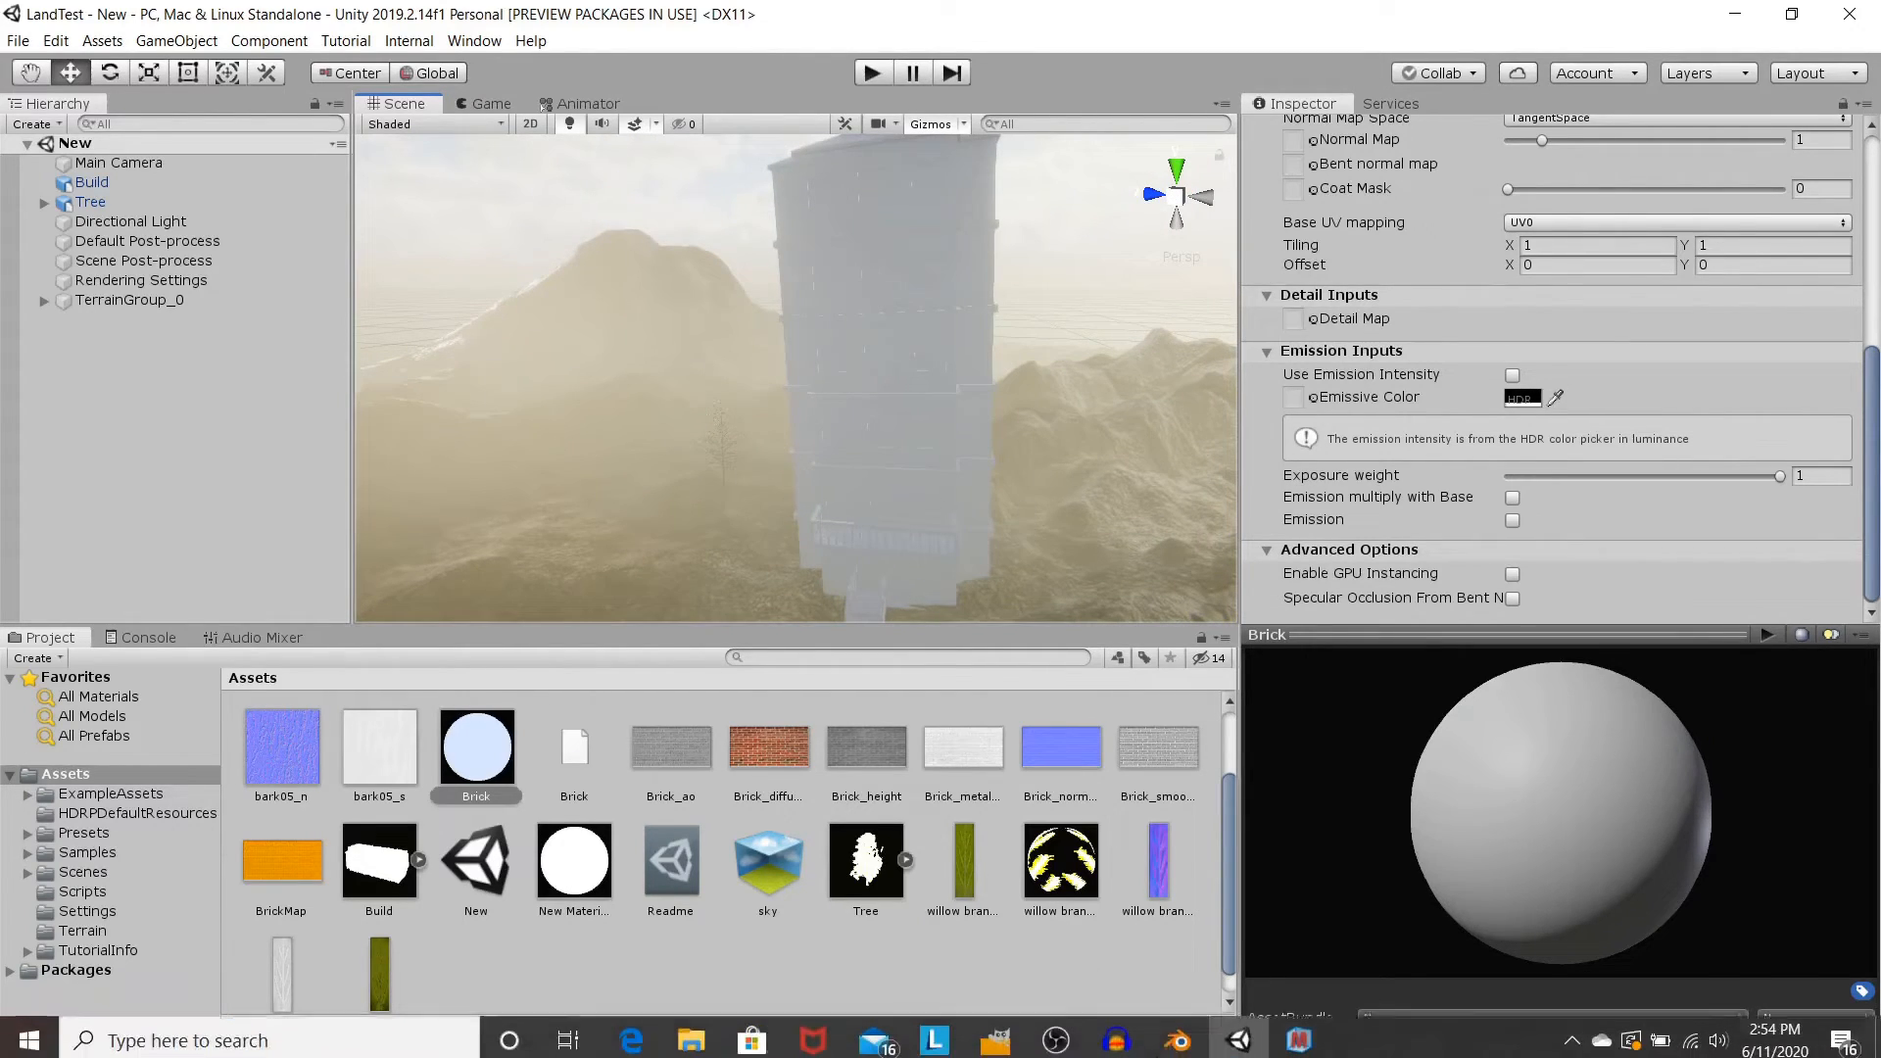
- Switch to Blender and move the light away from the building, about 8.7 m in X and -1.6 m in Y
click(1170, 1049)
alt+drag(961, 685, 937, 651)
click(768, 627)
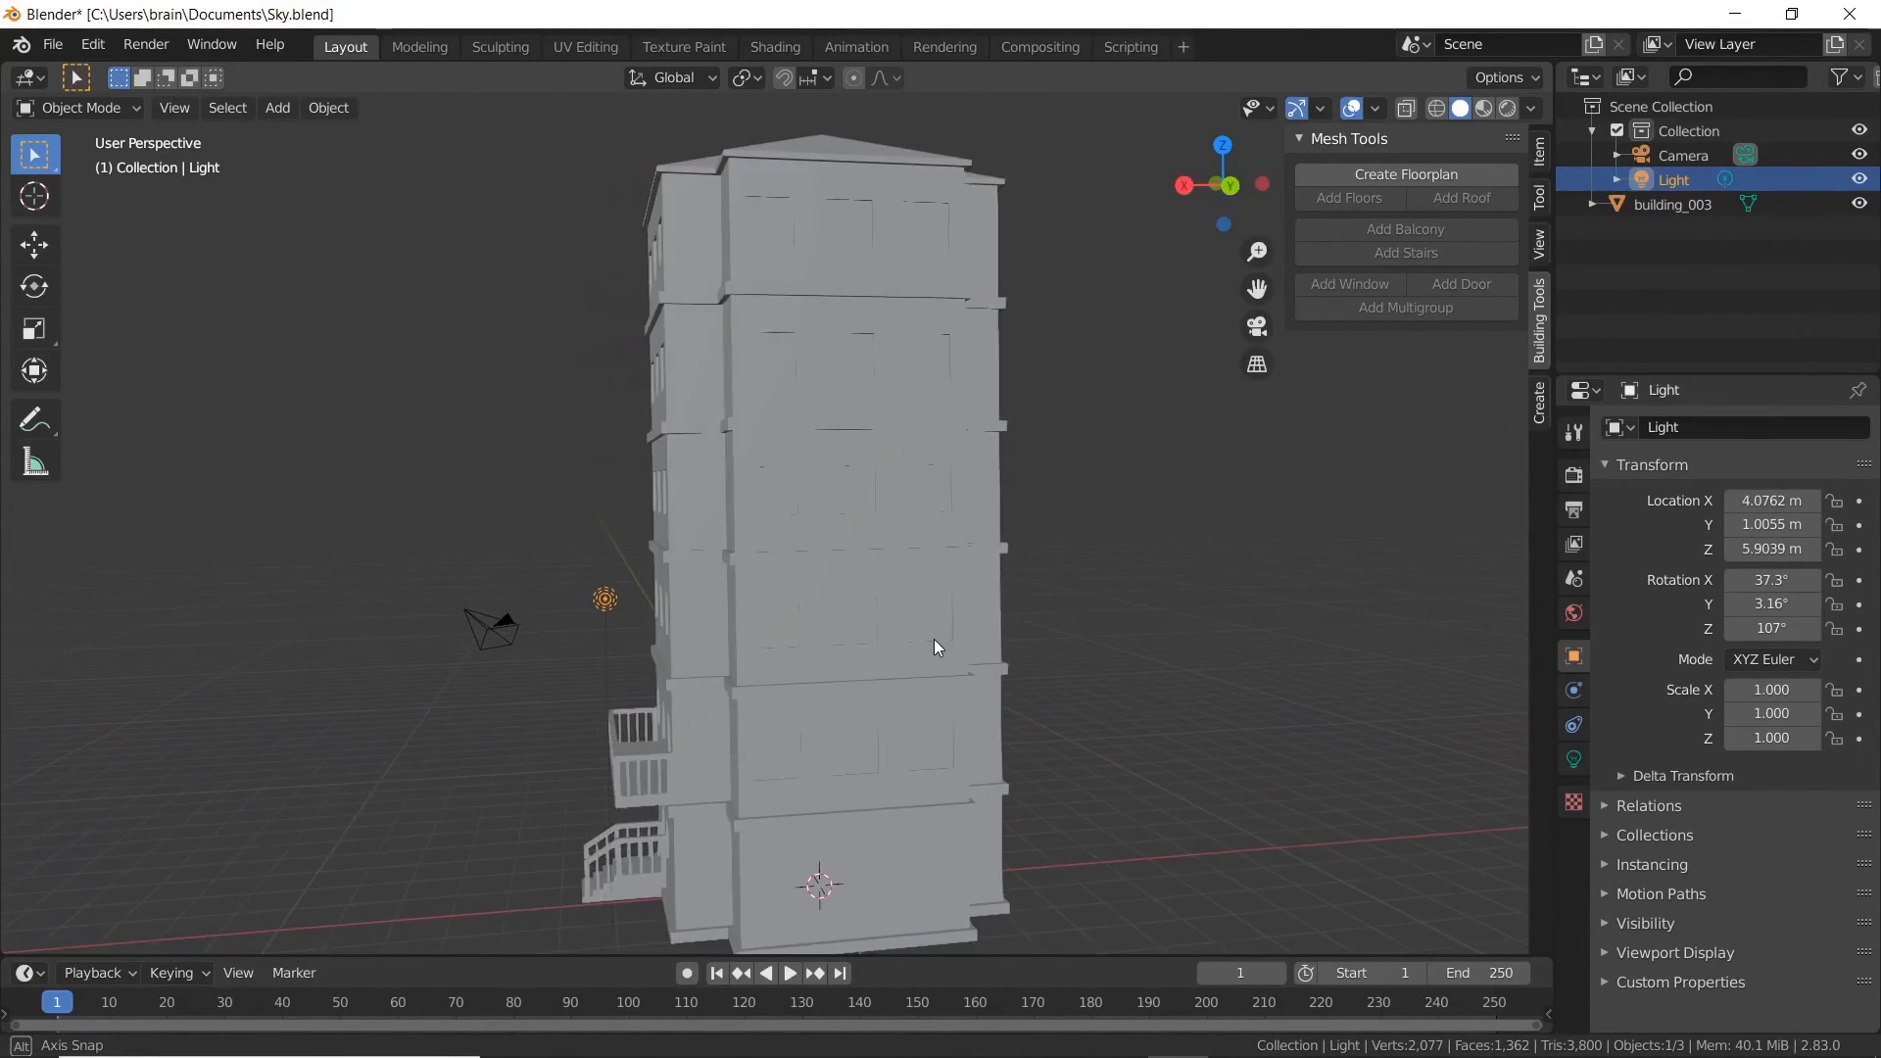
key(g)
click(509, 638)
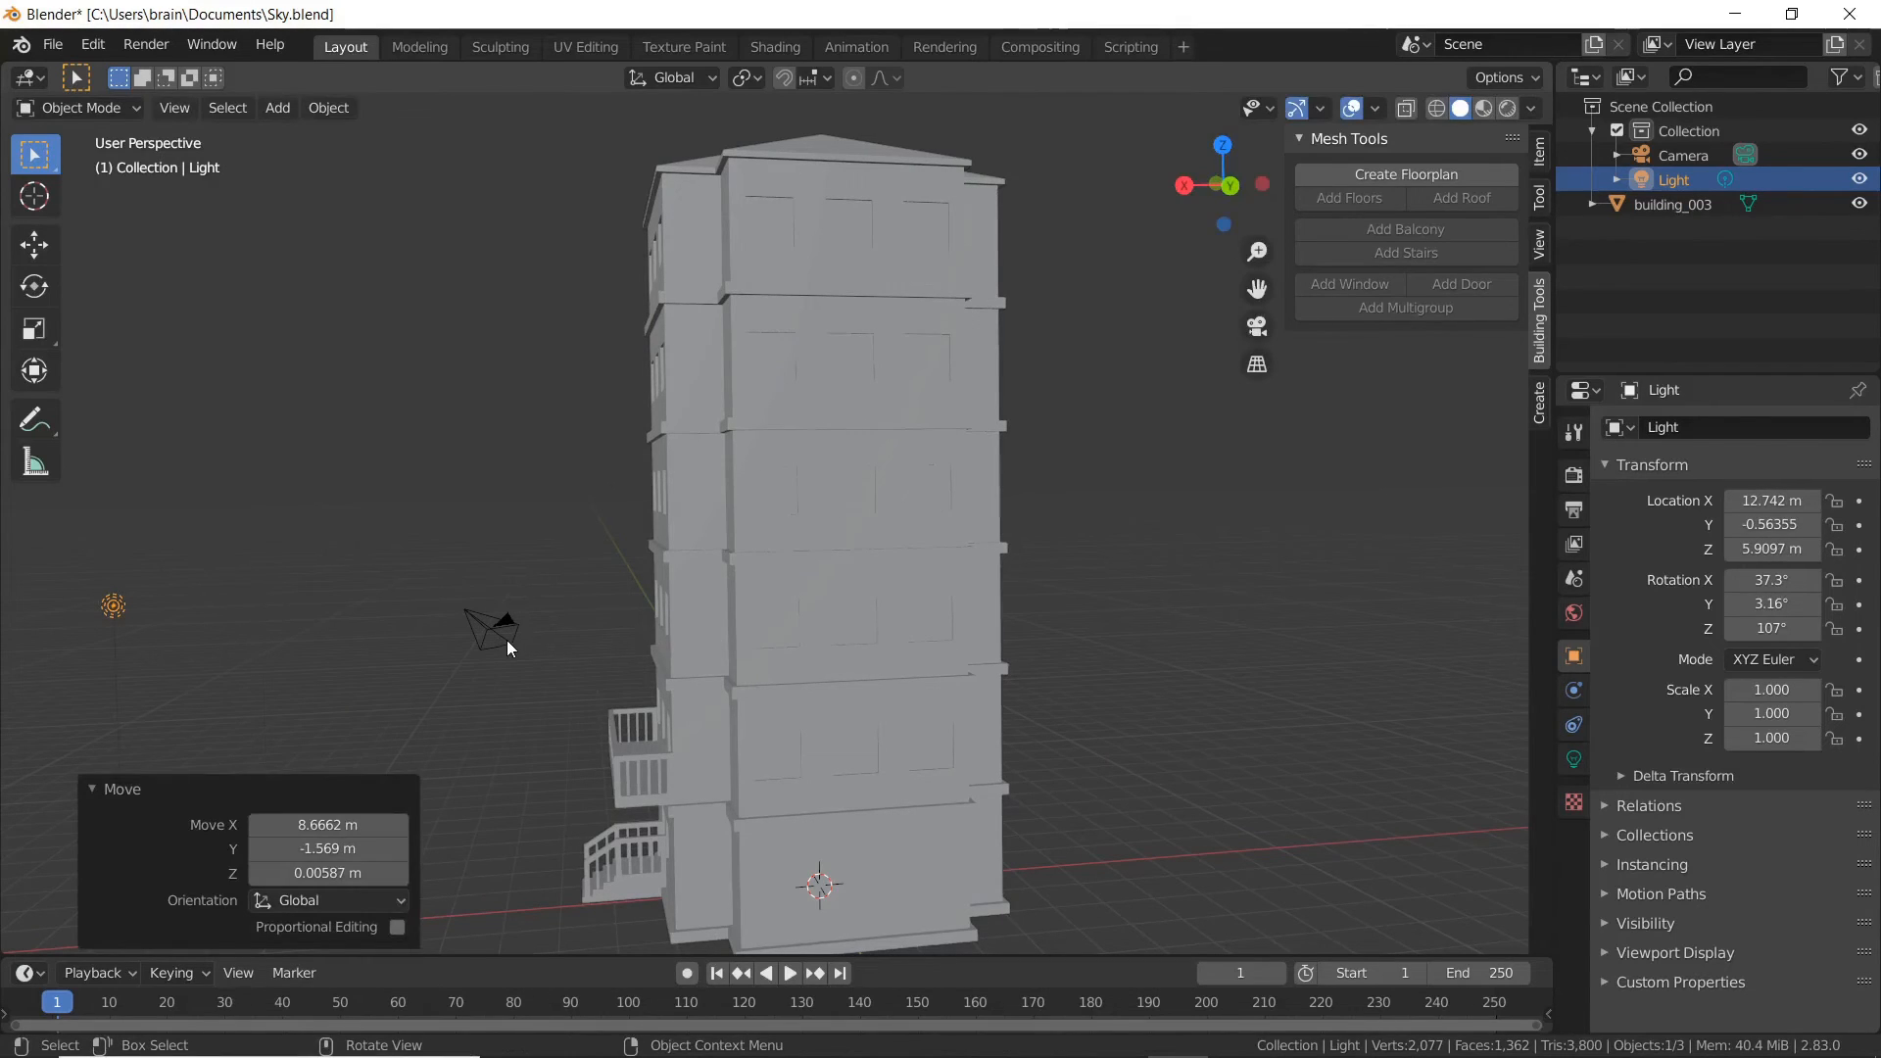
- Move the camera away from the building by about 3.3 m in X, -6.6 m in Y and 1.7 m in Z
alt+drag(508, 638, 330, 701)
click(326, 703)
key(g)
click(39, 617)
alt+drag(39, 617, 463, 625)
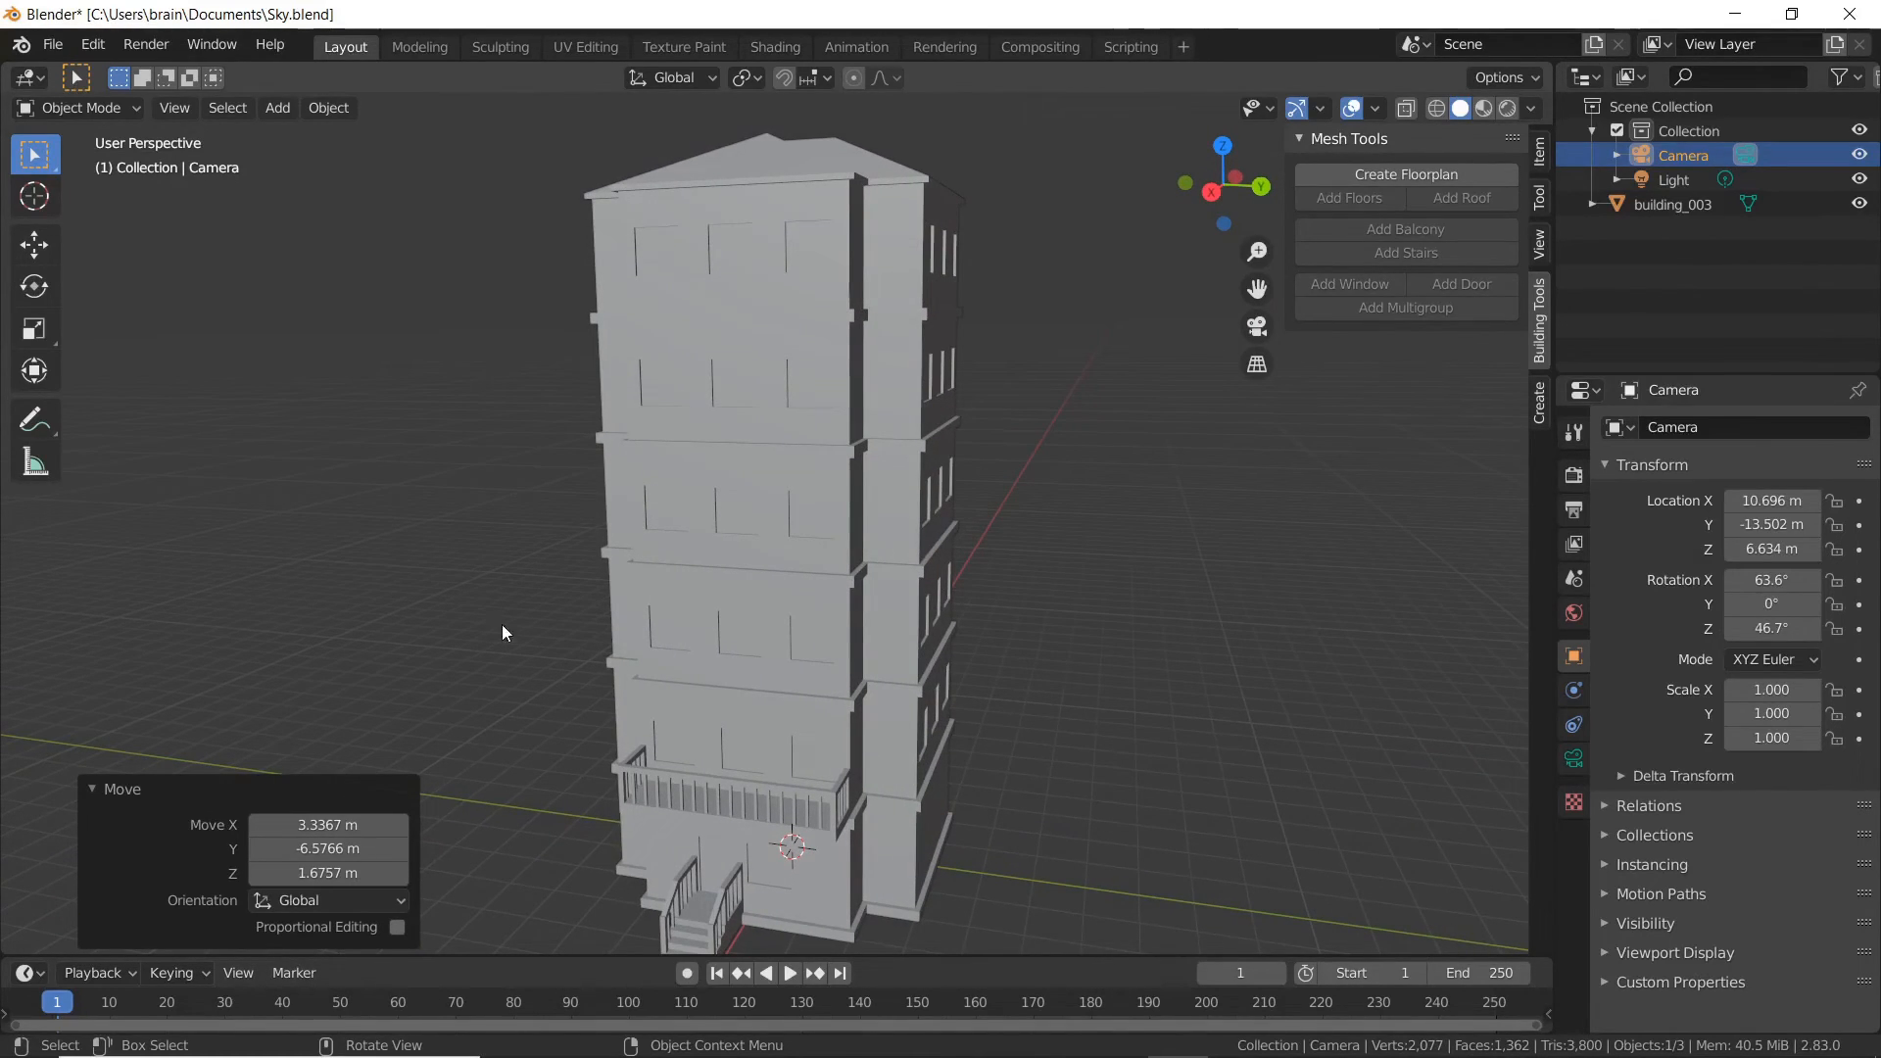
- Put building_003 in Edit Mode with circle select and choose the walls face map in its material tools
click(819, 579)
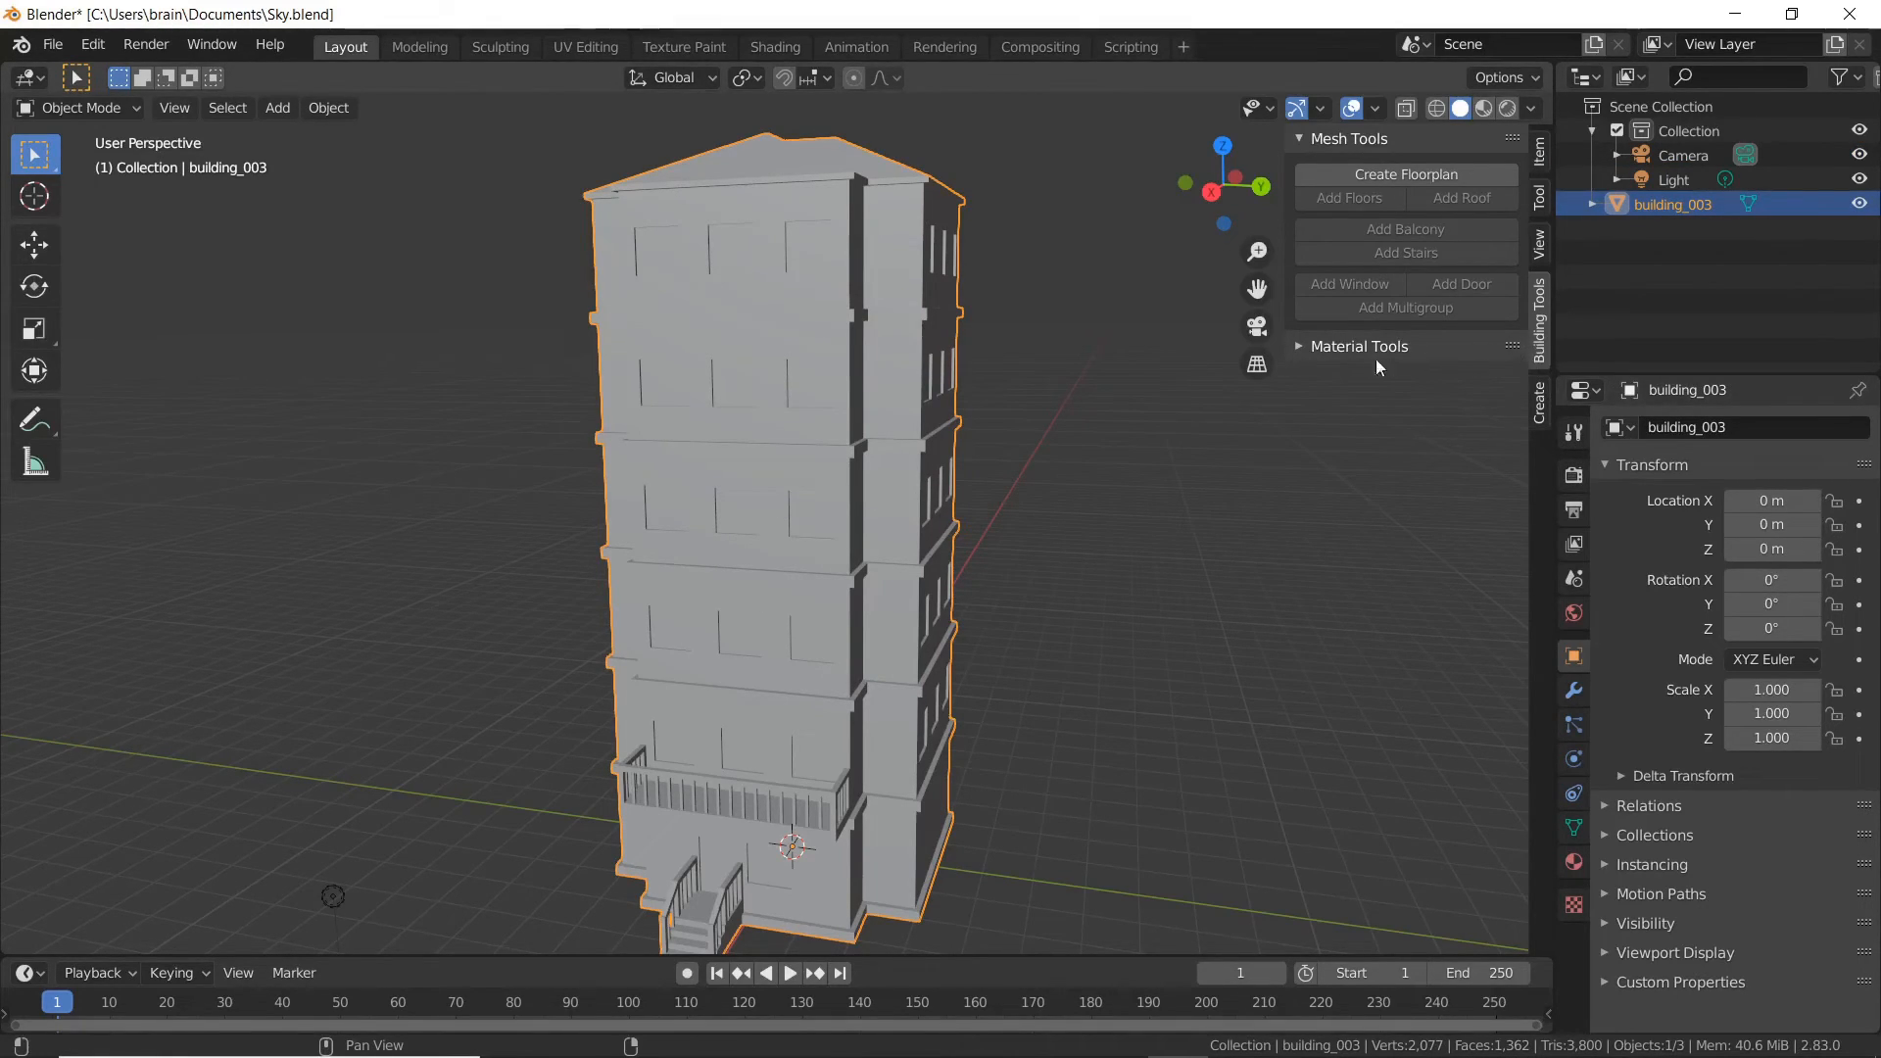
click(1299, 346)
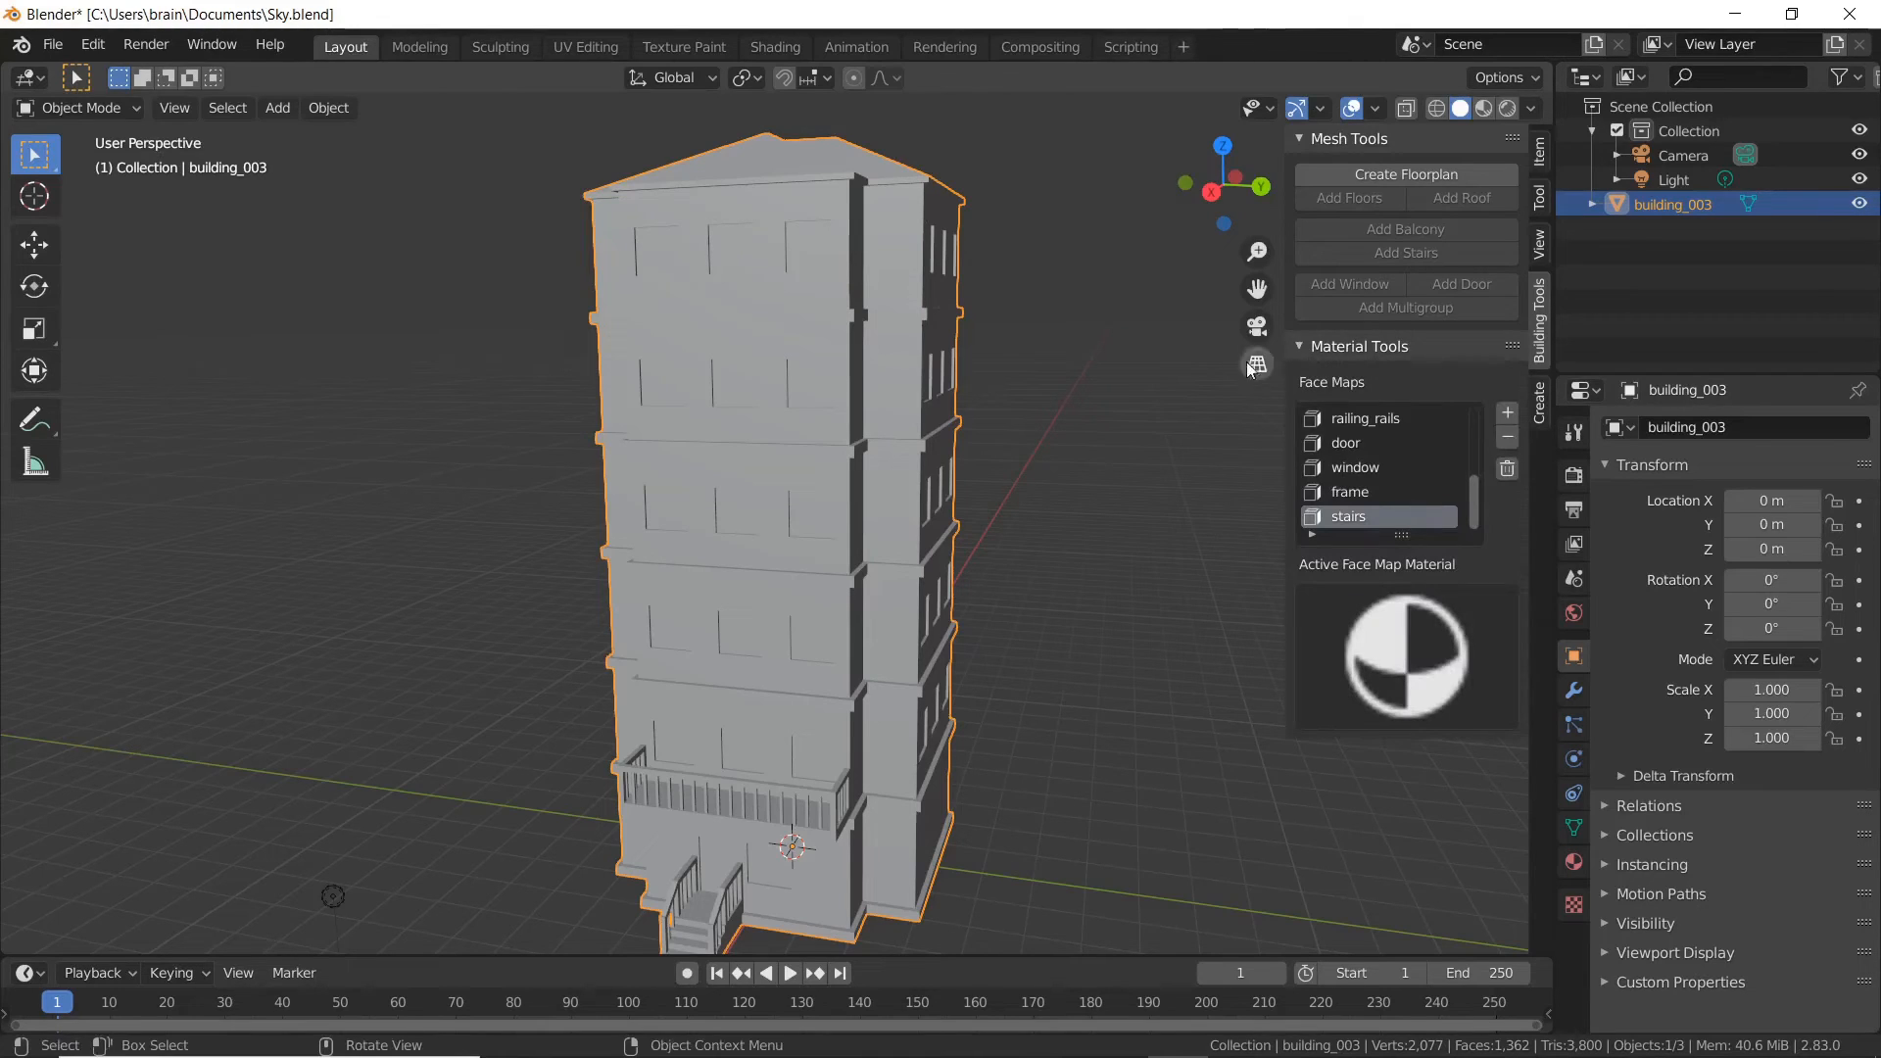
key(Tab)
key(w)
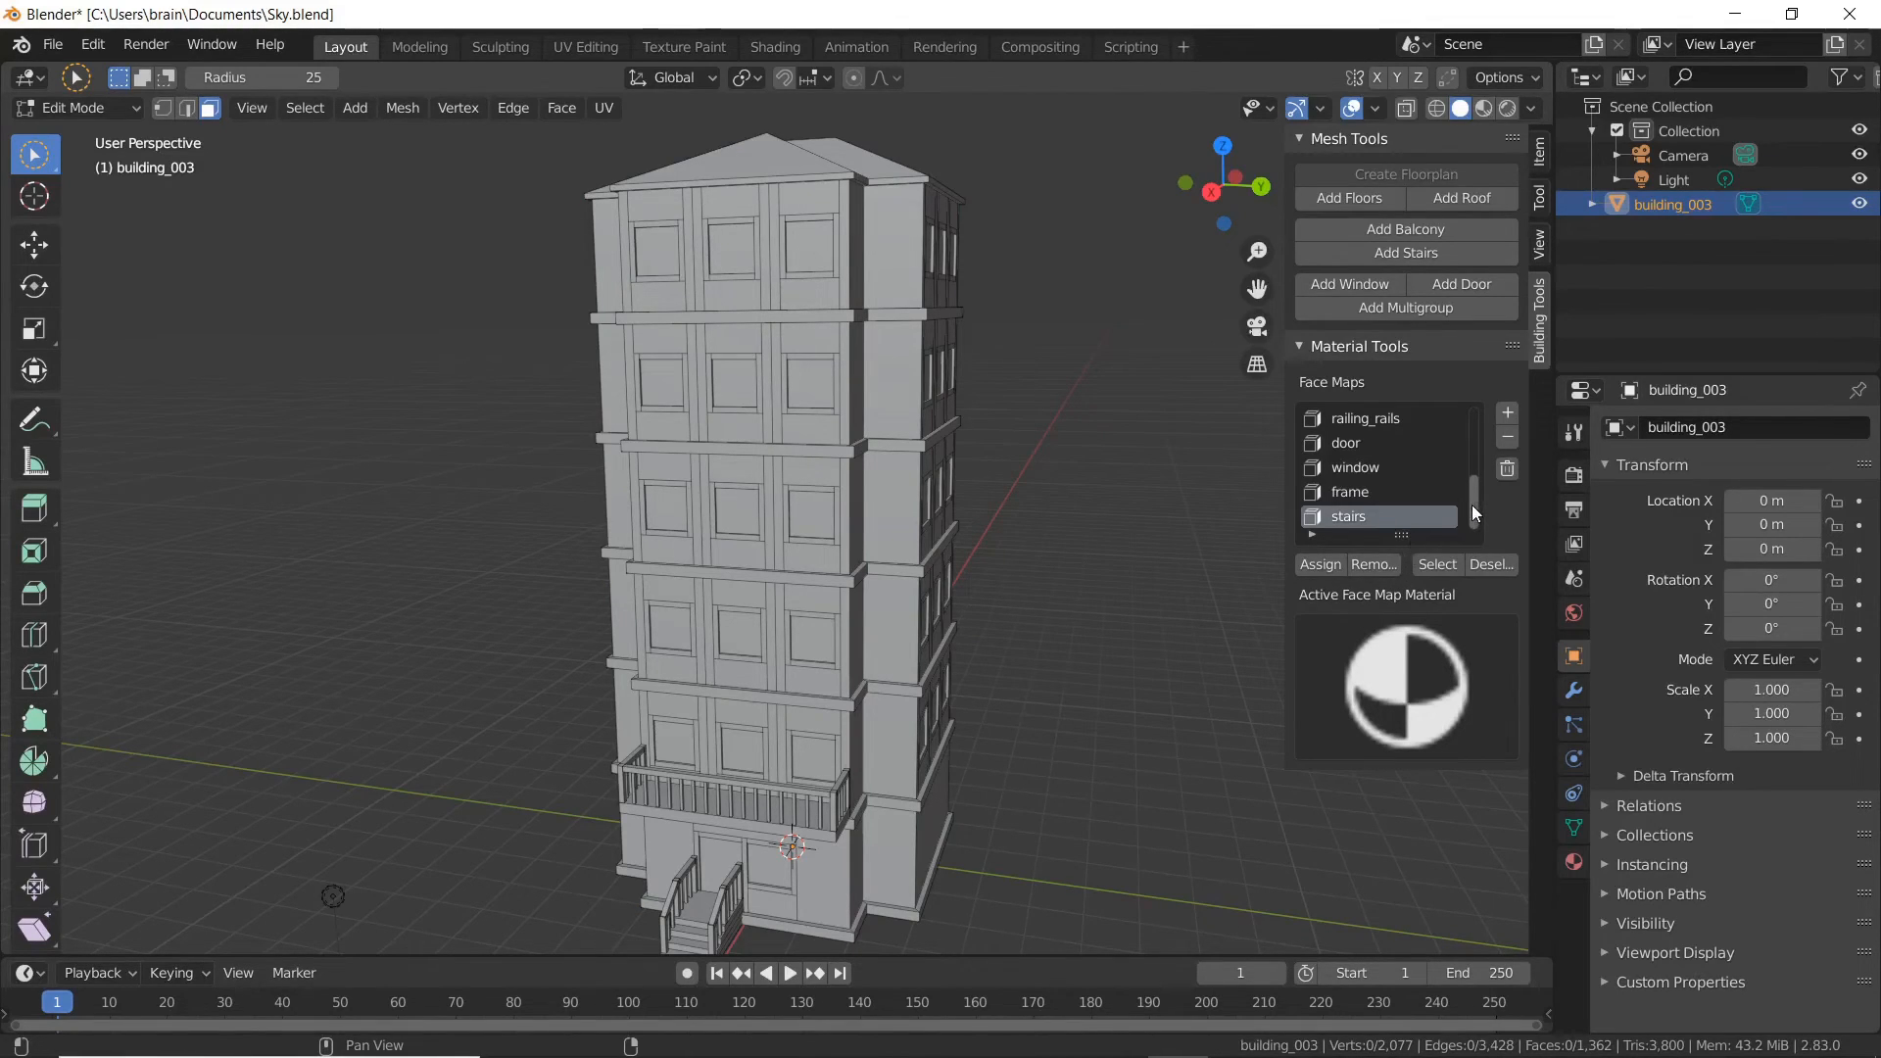
drag(1471, 504, 1474, 435)
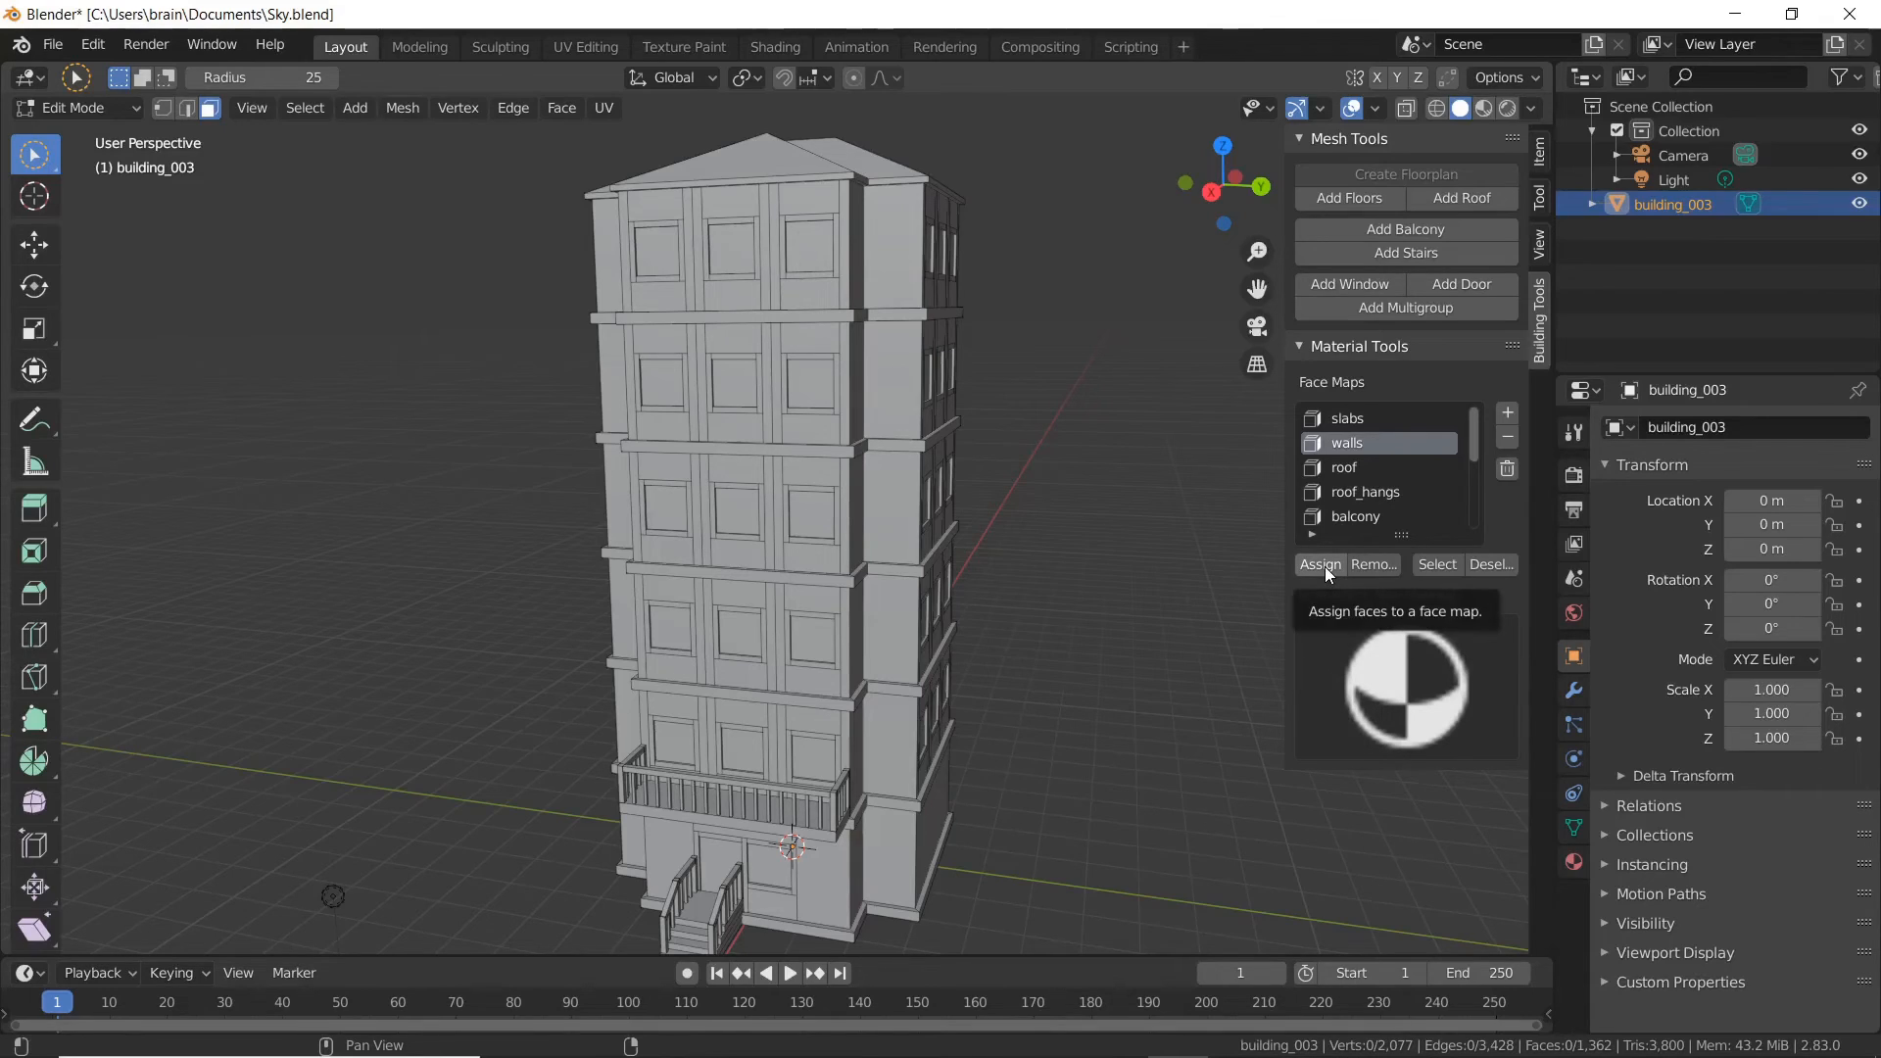
- Select the faces of the walls face map and, in the Shading workspace, create a new material named Walls for the building
click(1436, 565)
middle_drag(1034, 491, 902, 484)
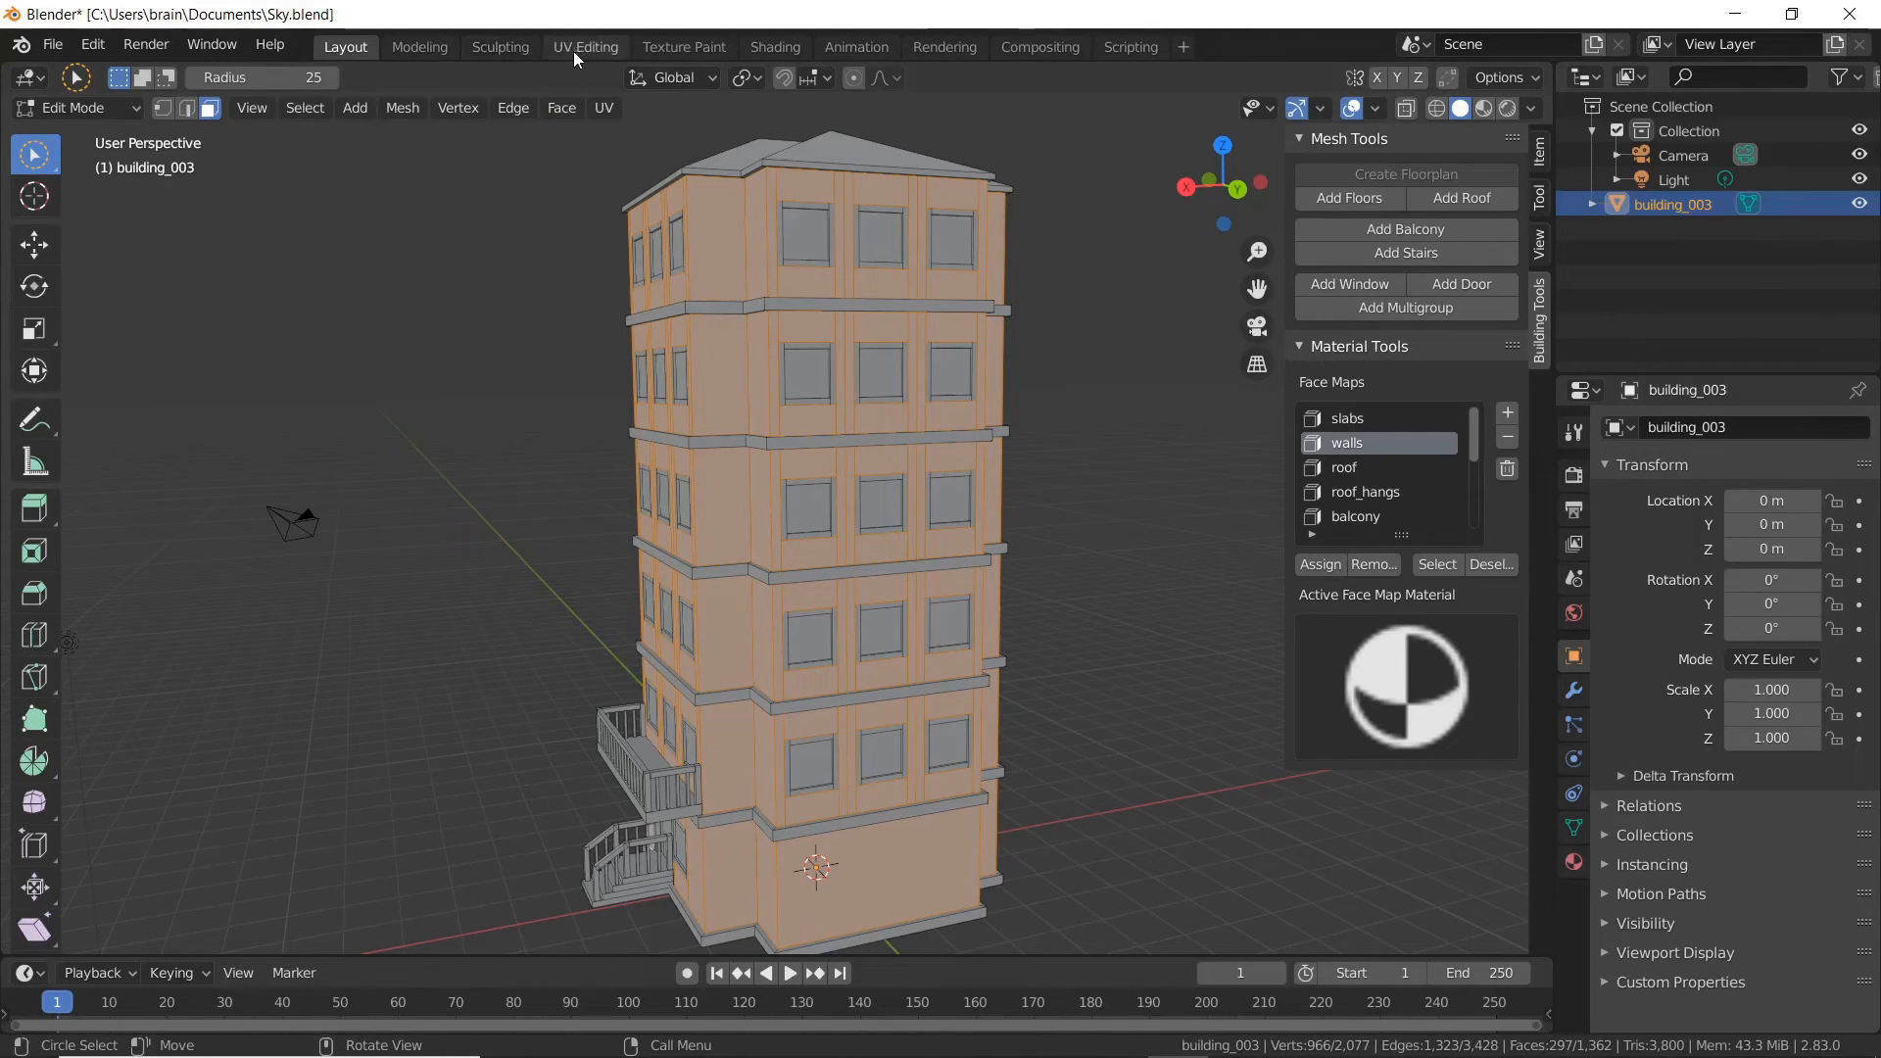
click(773, 49)
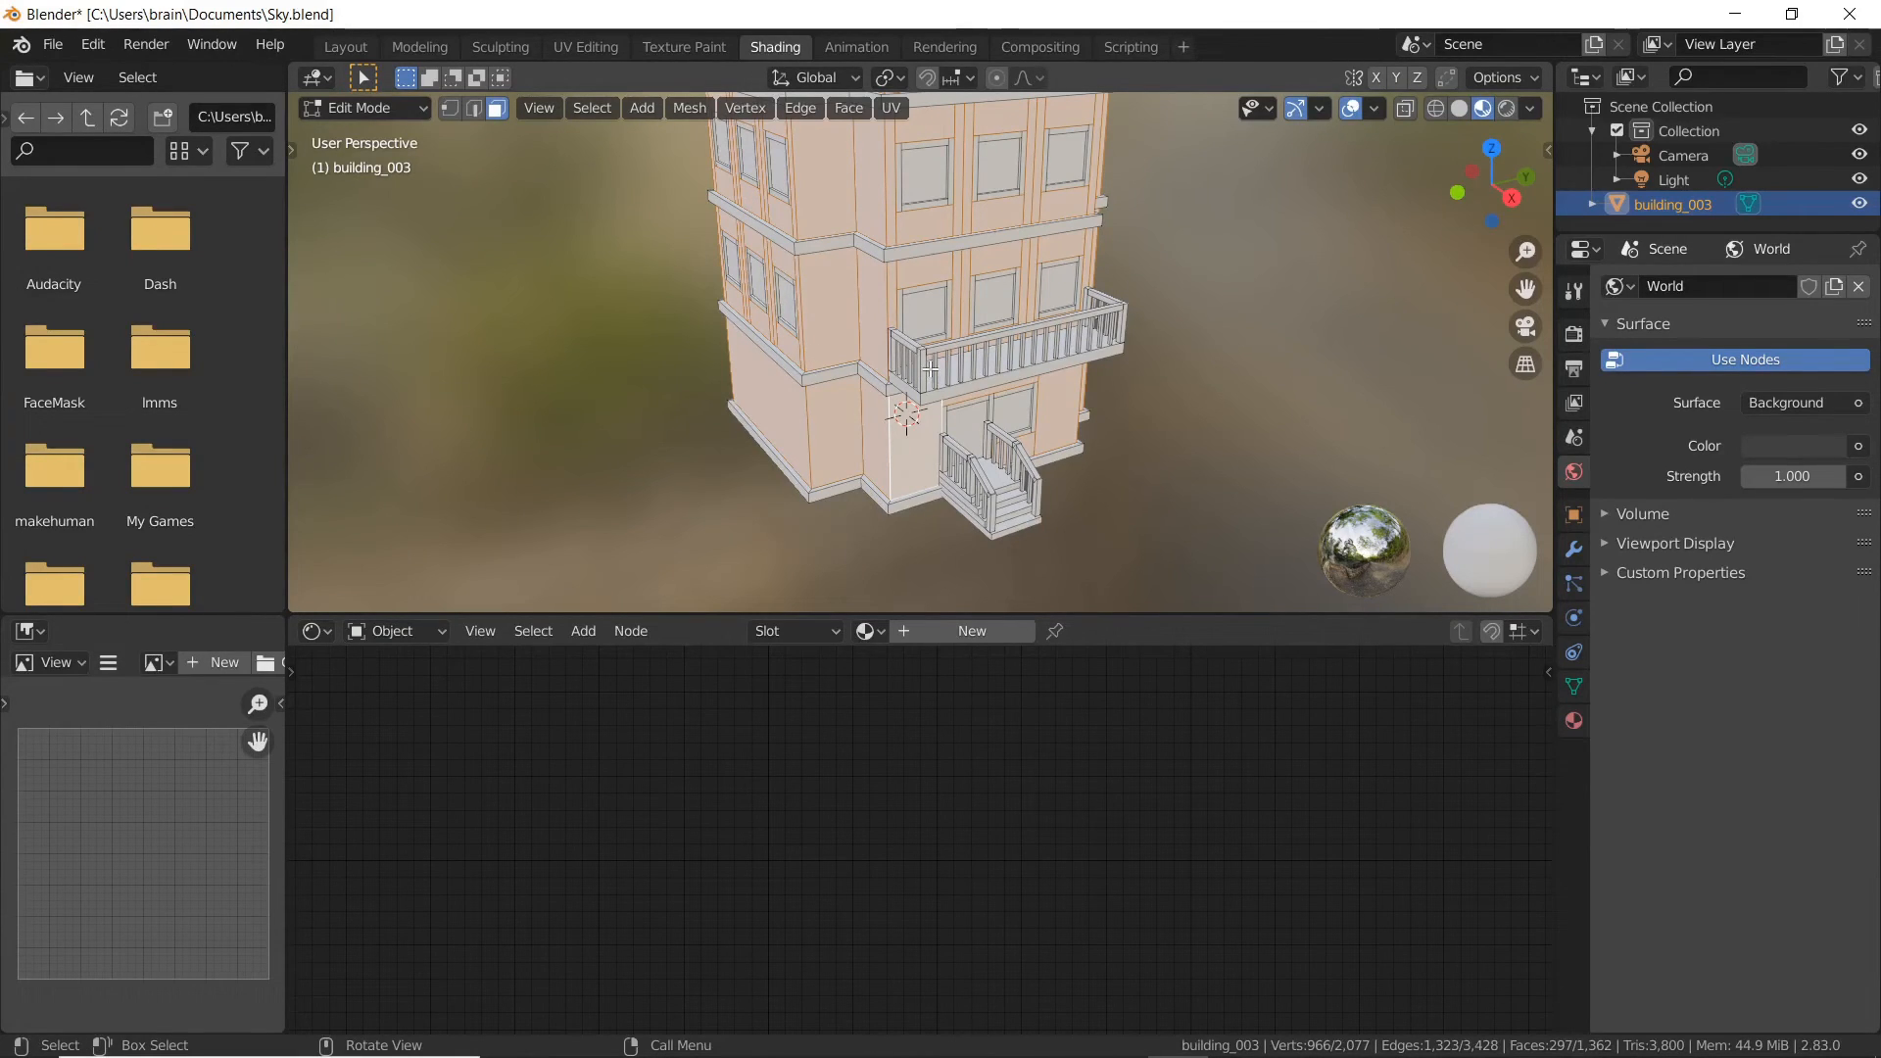
click(1575, 716)
click(1725, 392)
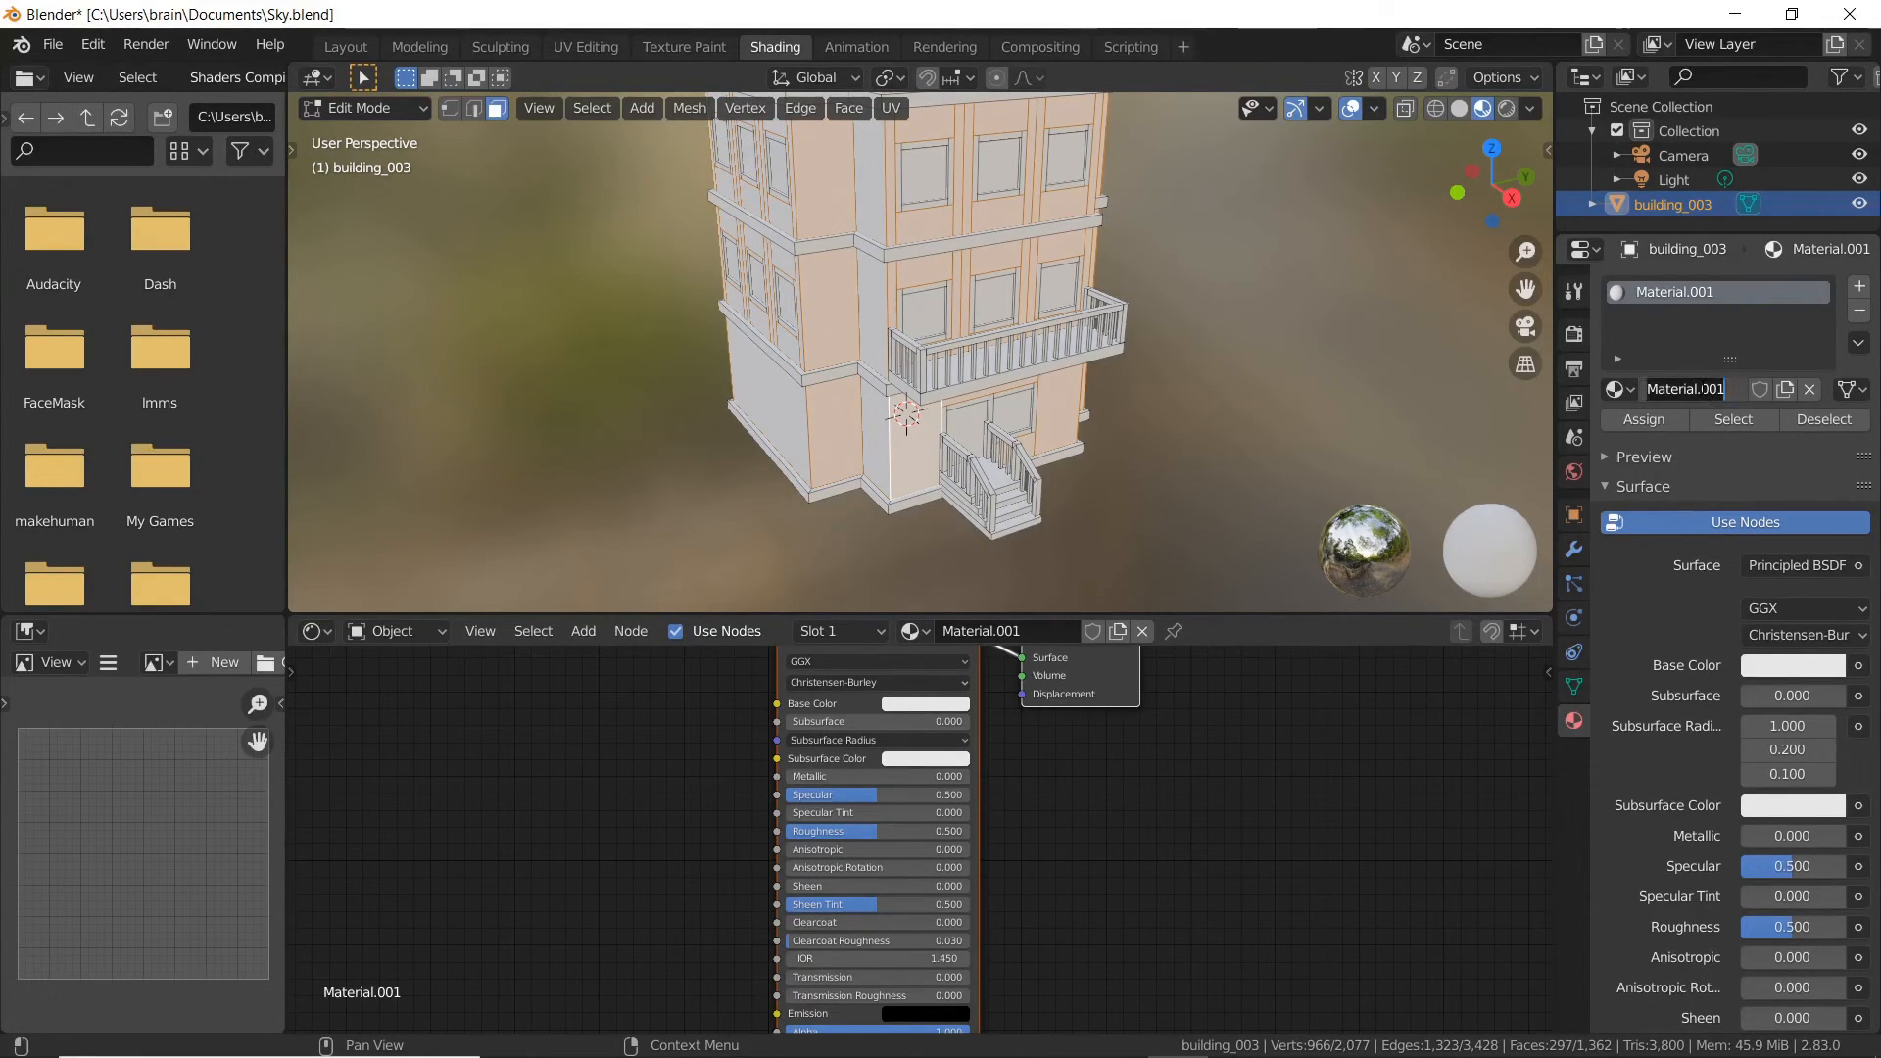
text(Wa)
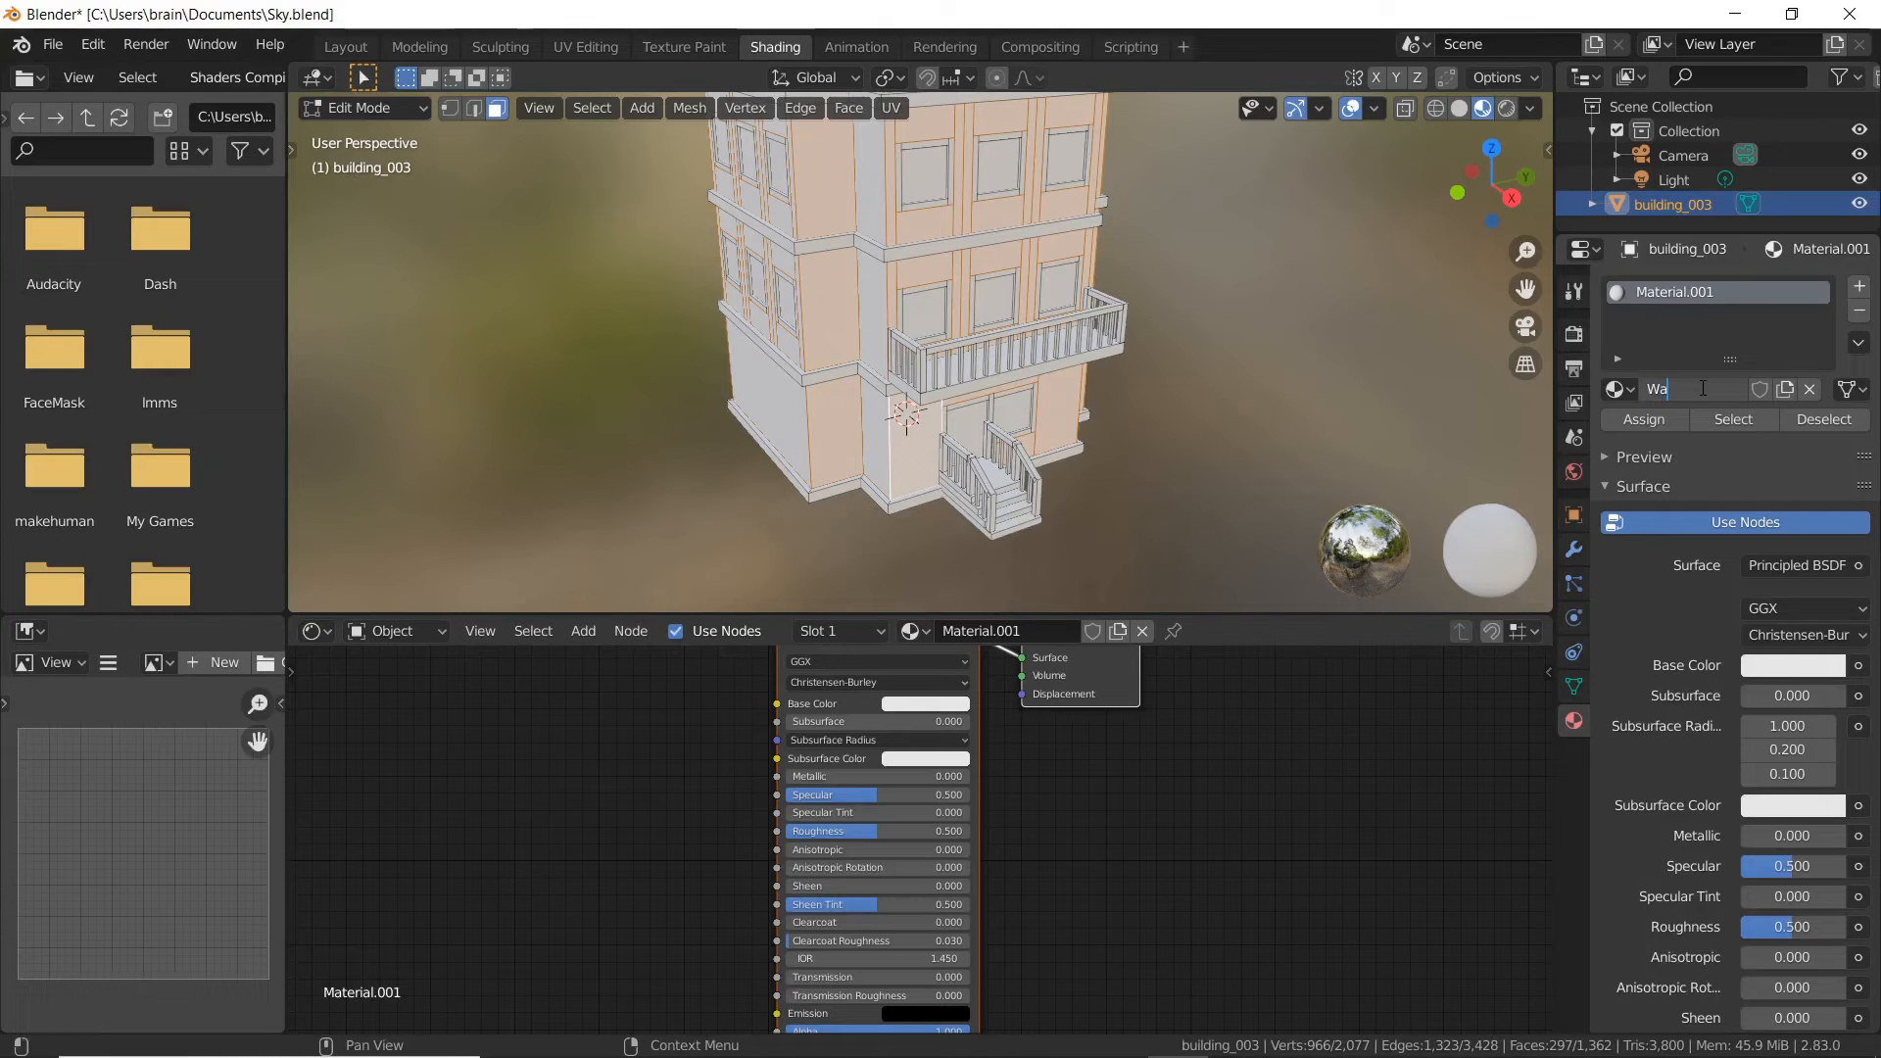
text(lls)
key(Return)
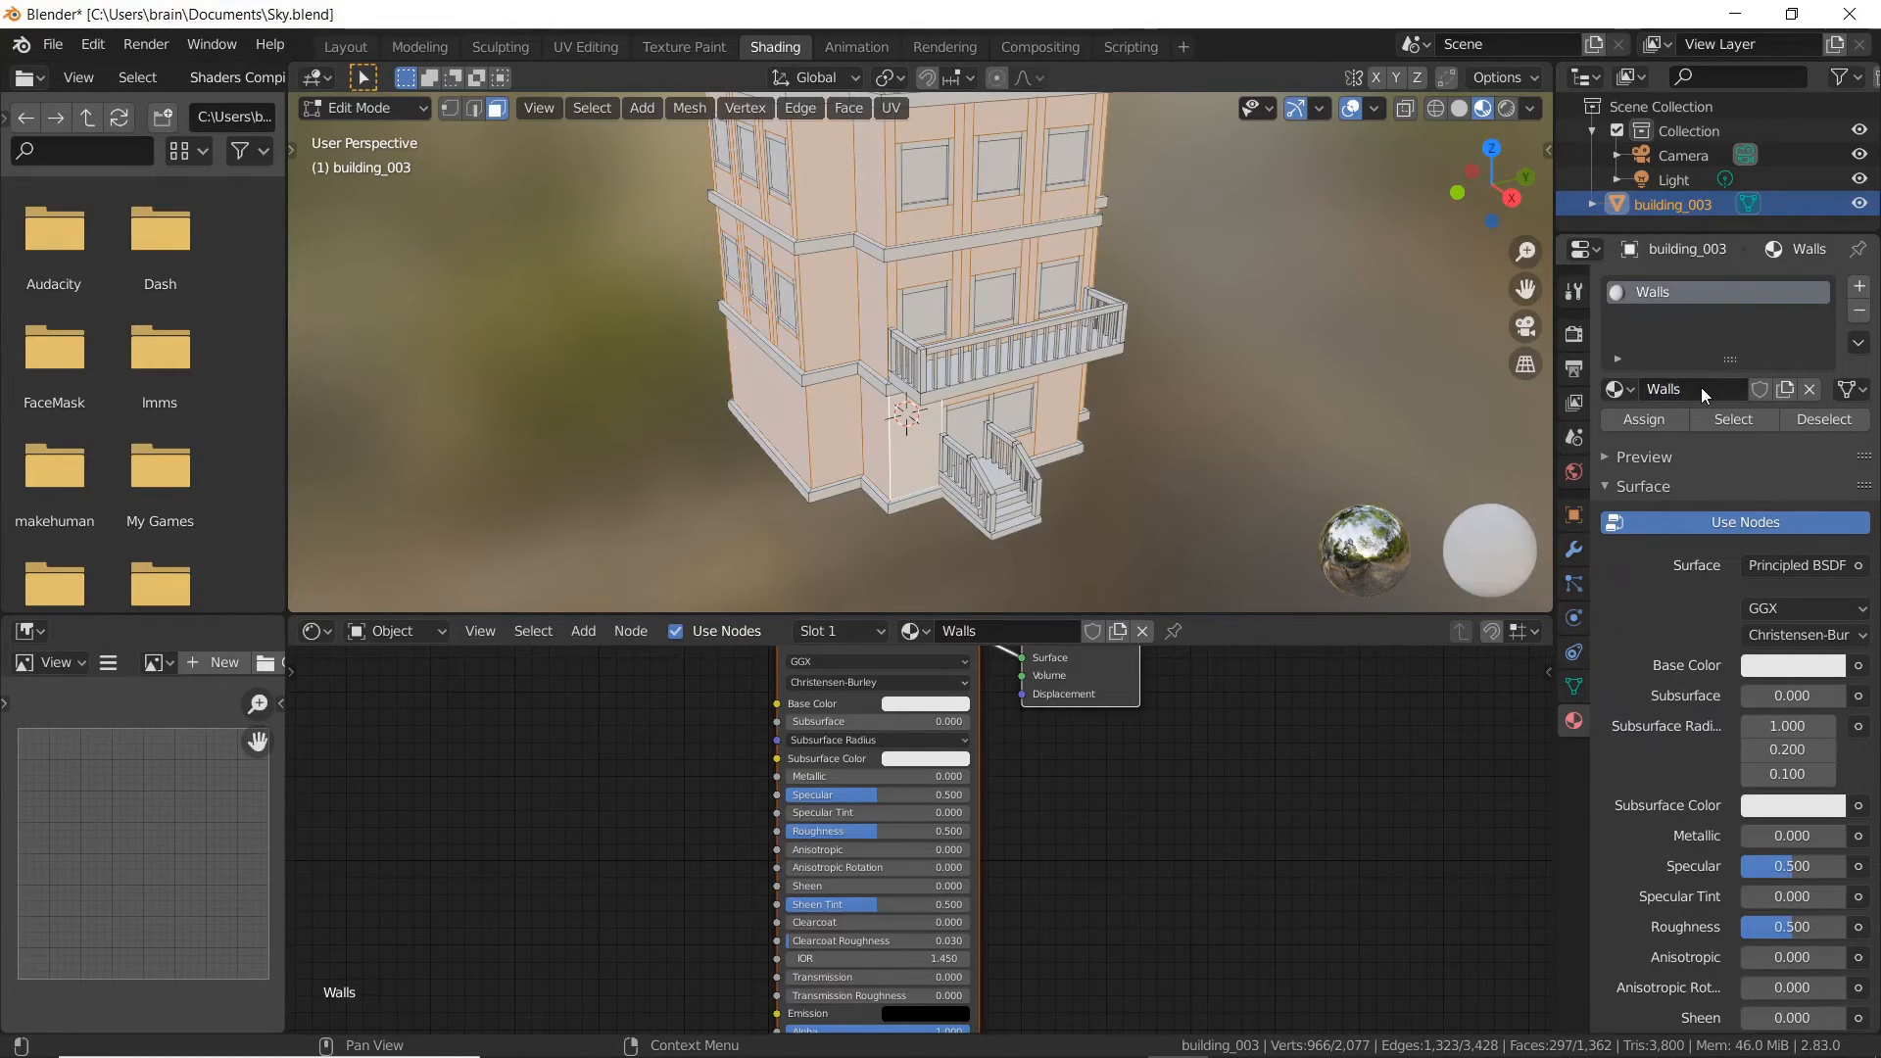
- Add an Image Texture node beside the Principled BSDF in the Walls material
middle_drag(1047, 758, 1230, 795)
scroll(1204, 854, down, 4)
right_click(686, 739)
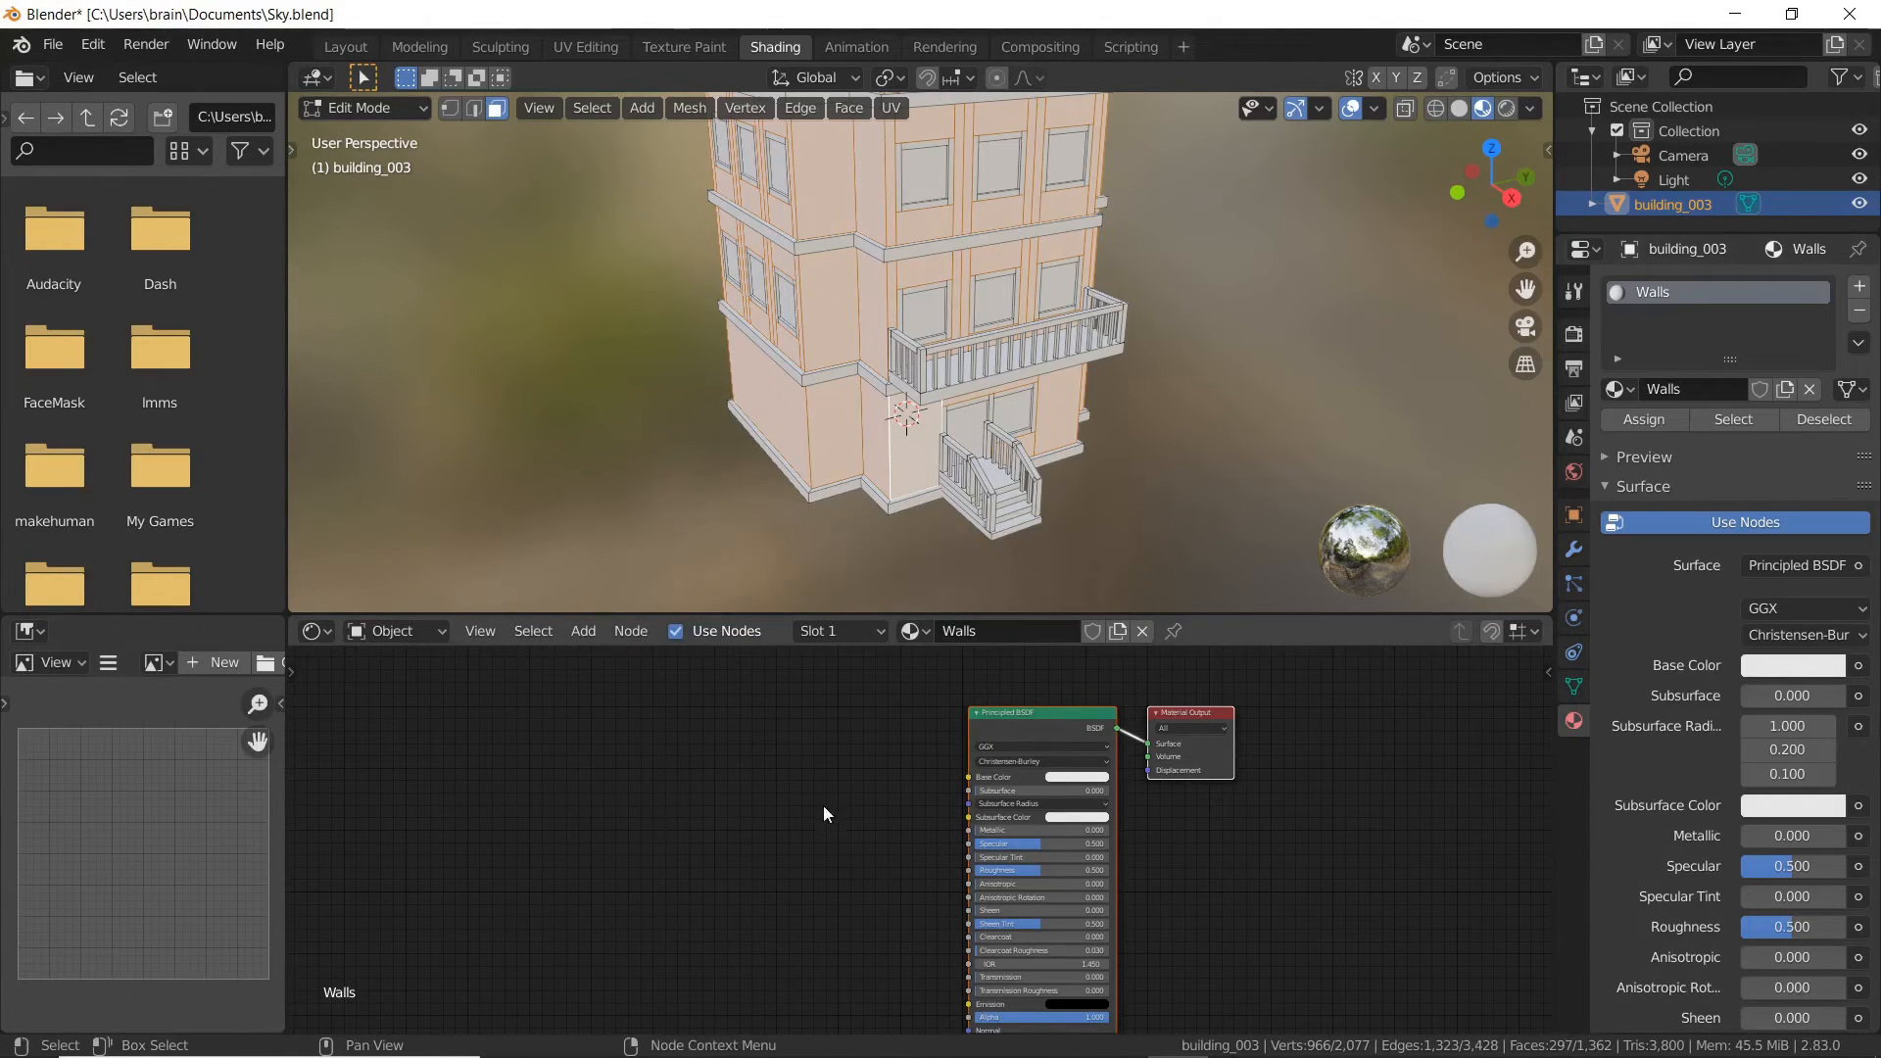
key(shift+a)
mouse_move(761, 803)
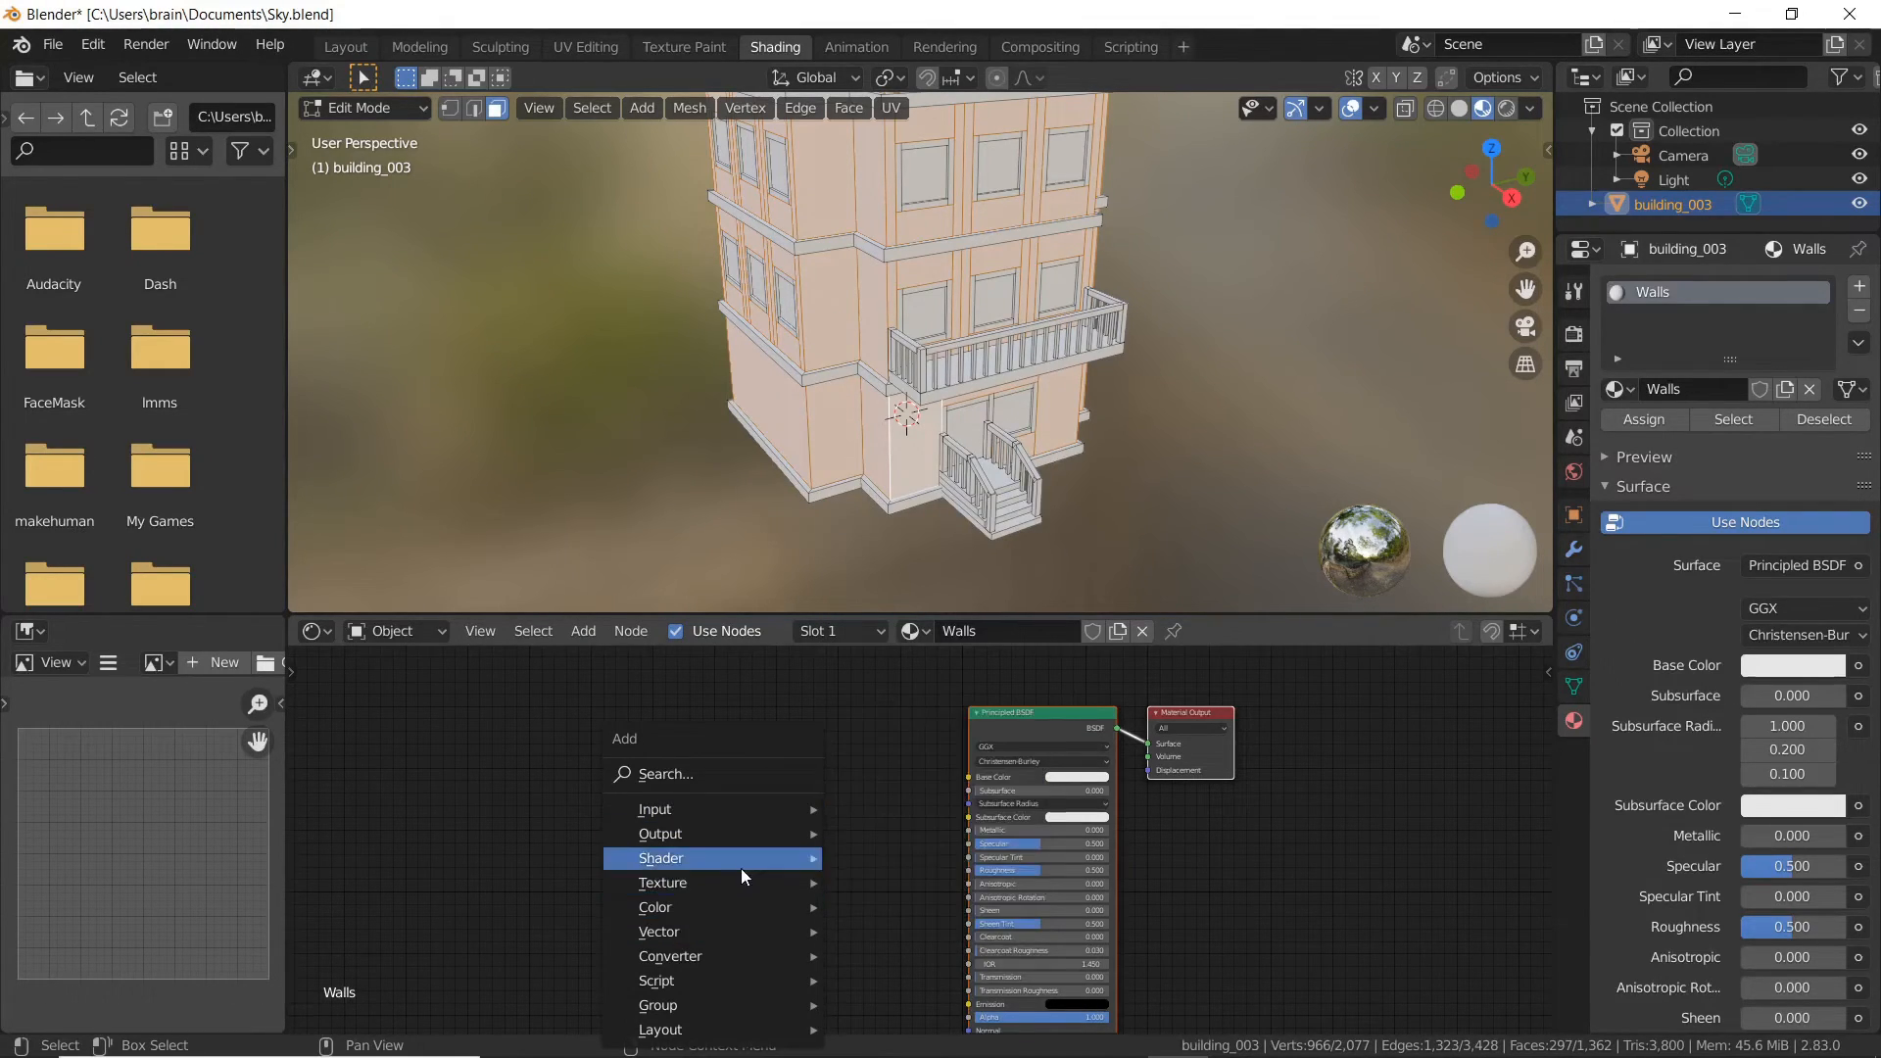
mouse_move(727, 886)
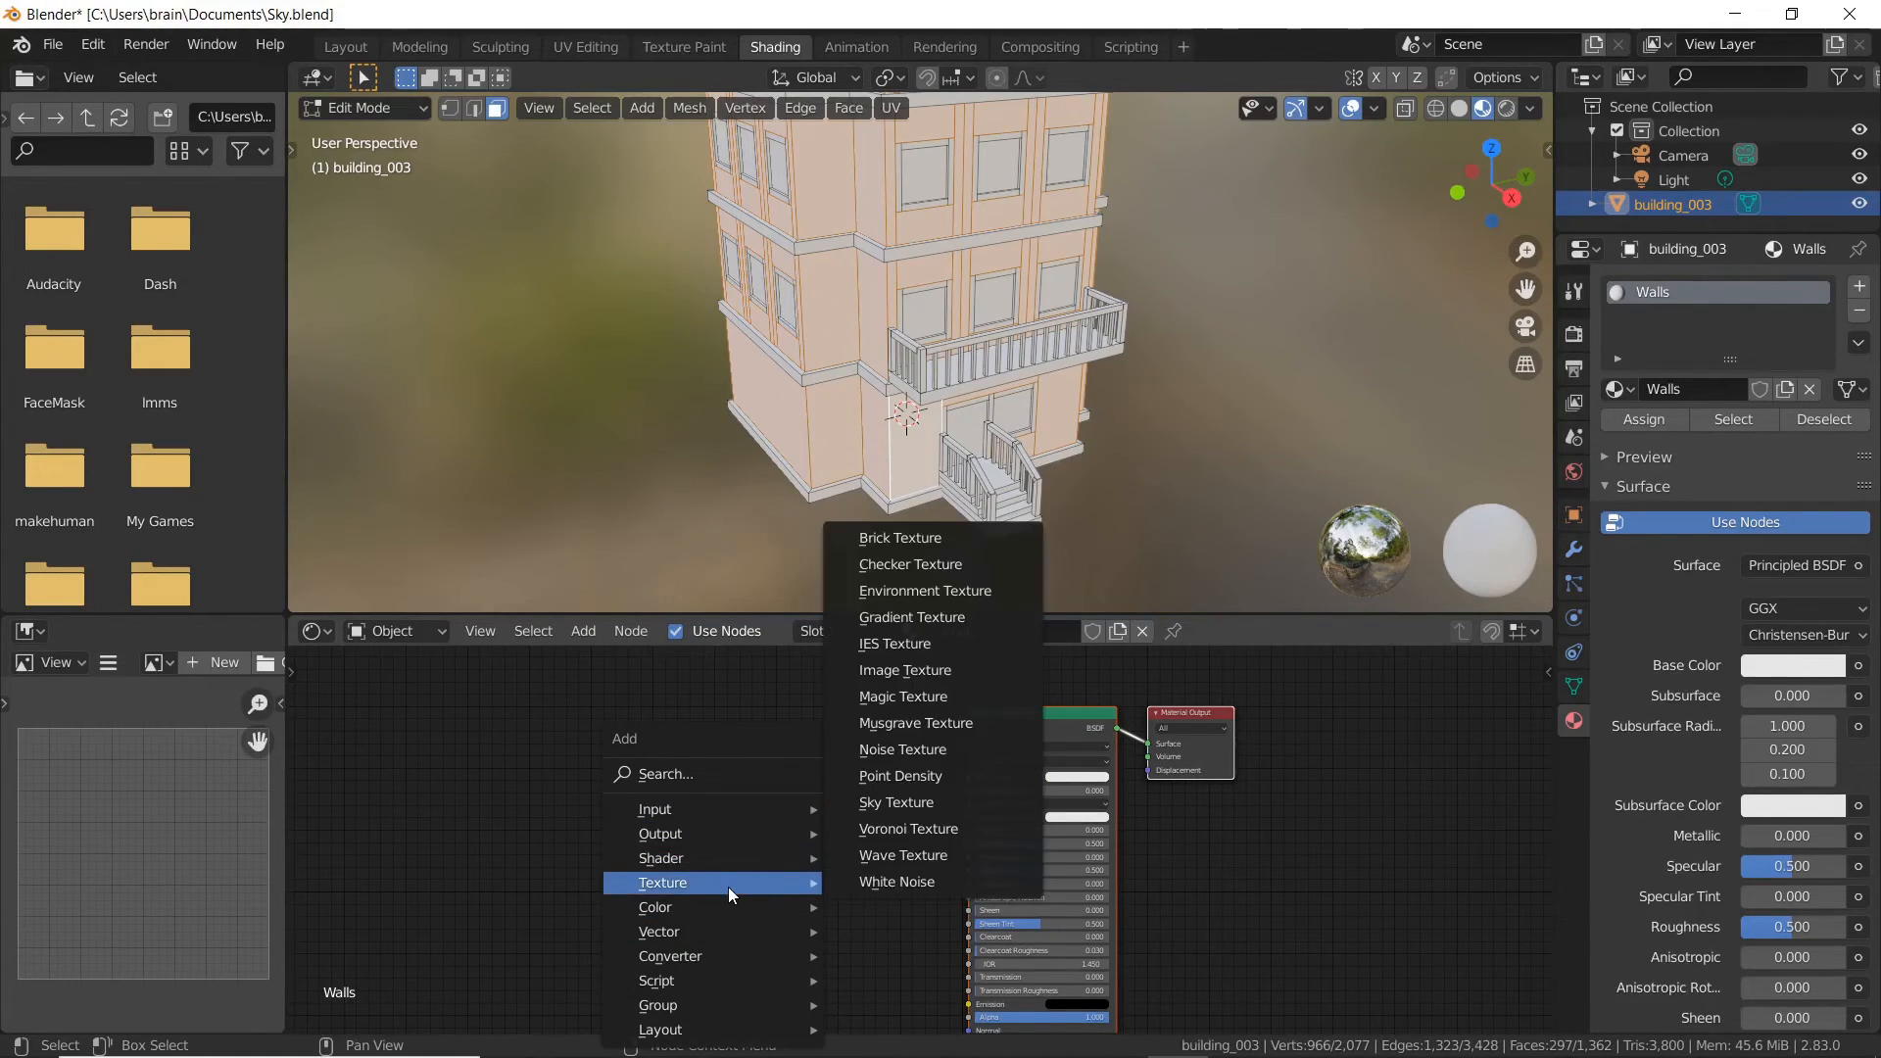
click(987, 672)
click(655, 710)
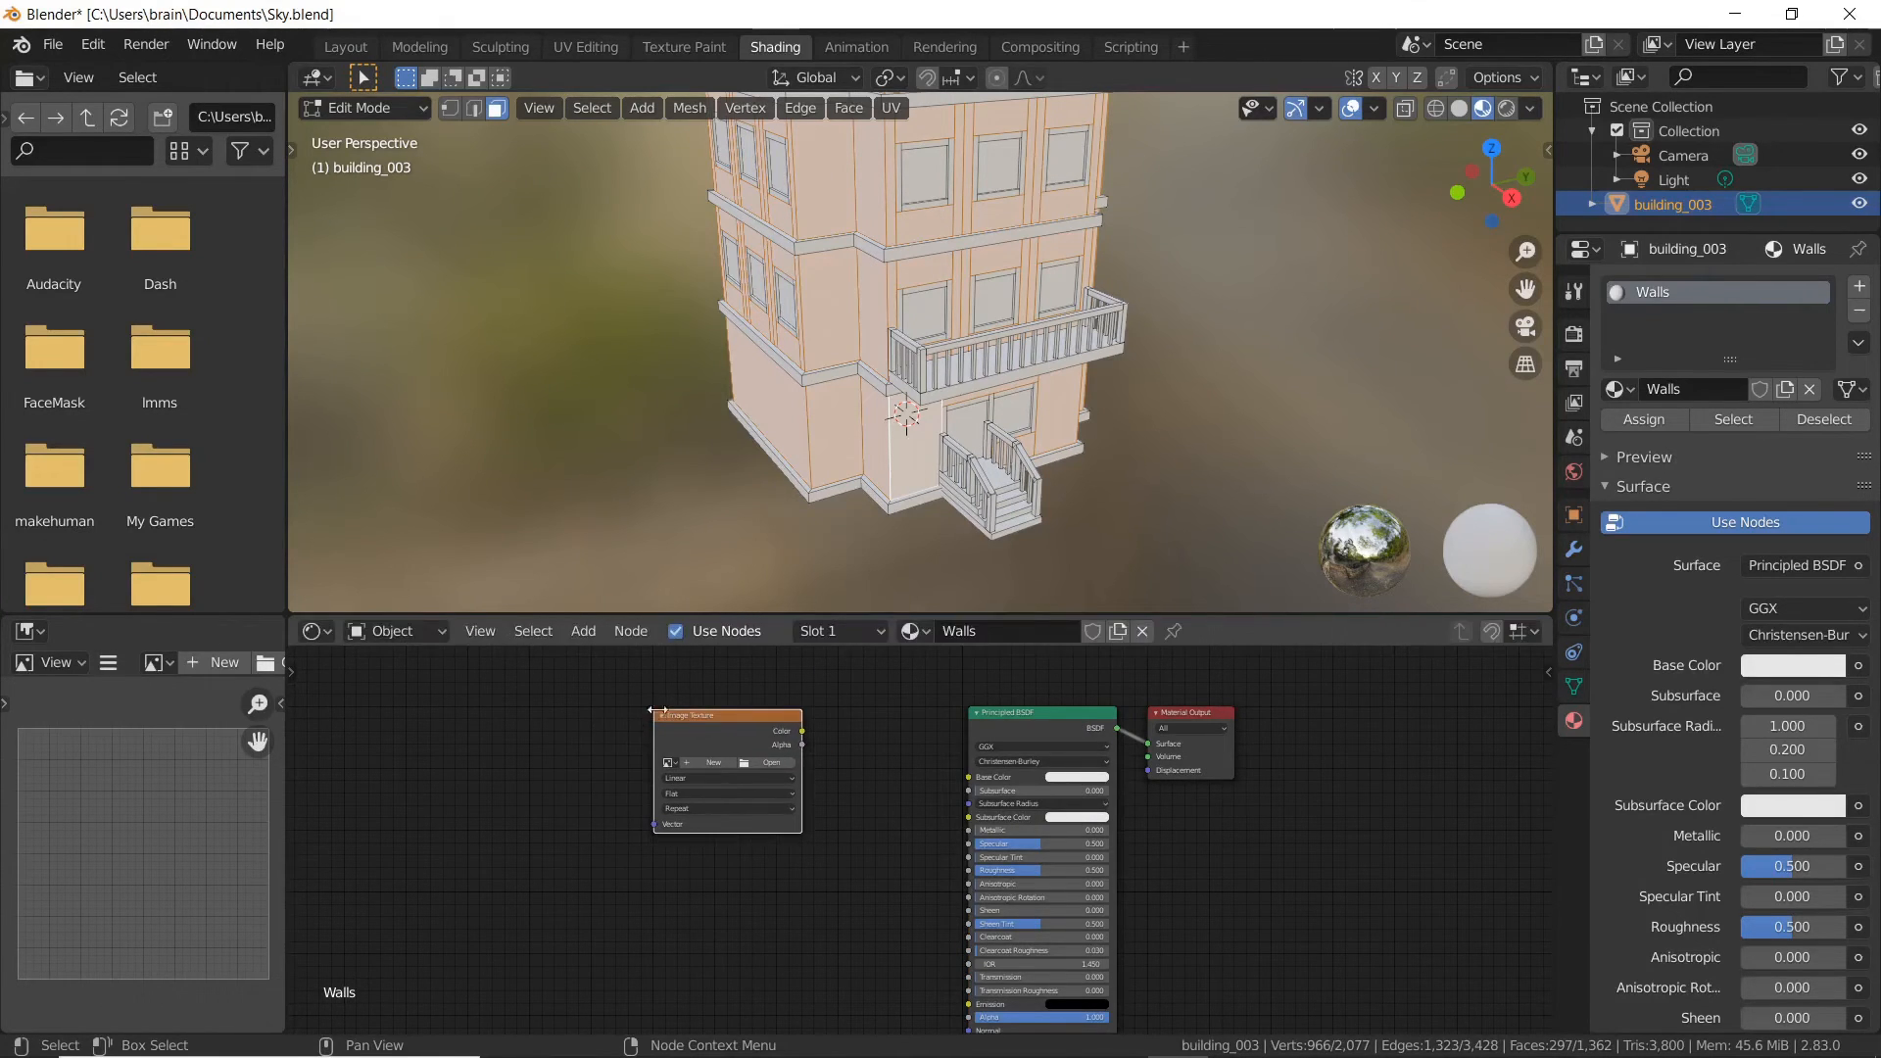
- Load Brick_diffuseOriginal.png from the LandTest project's Assets folder into the Image Texture node
scroll(721, 792, up, 2)
scroll(722, 794, up, 2)
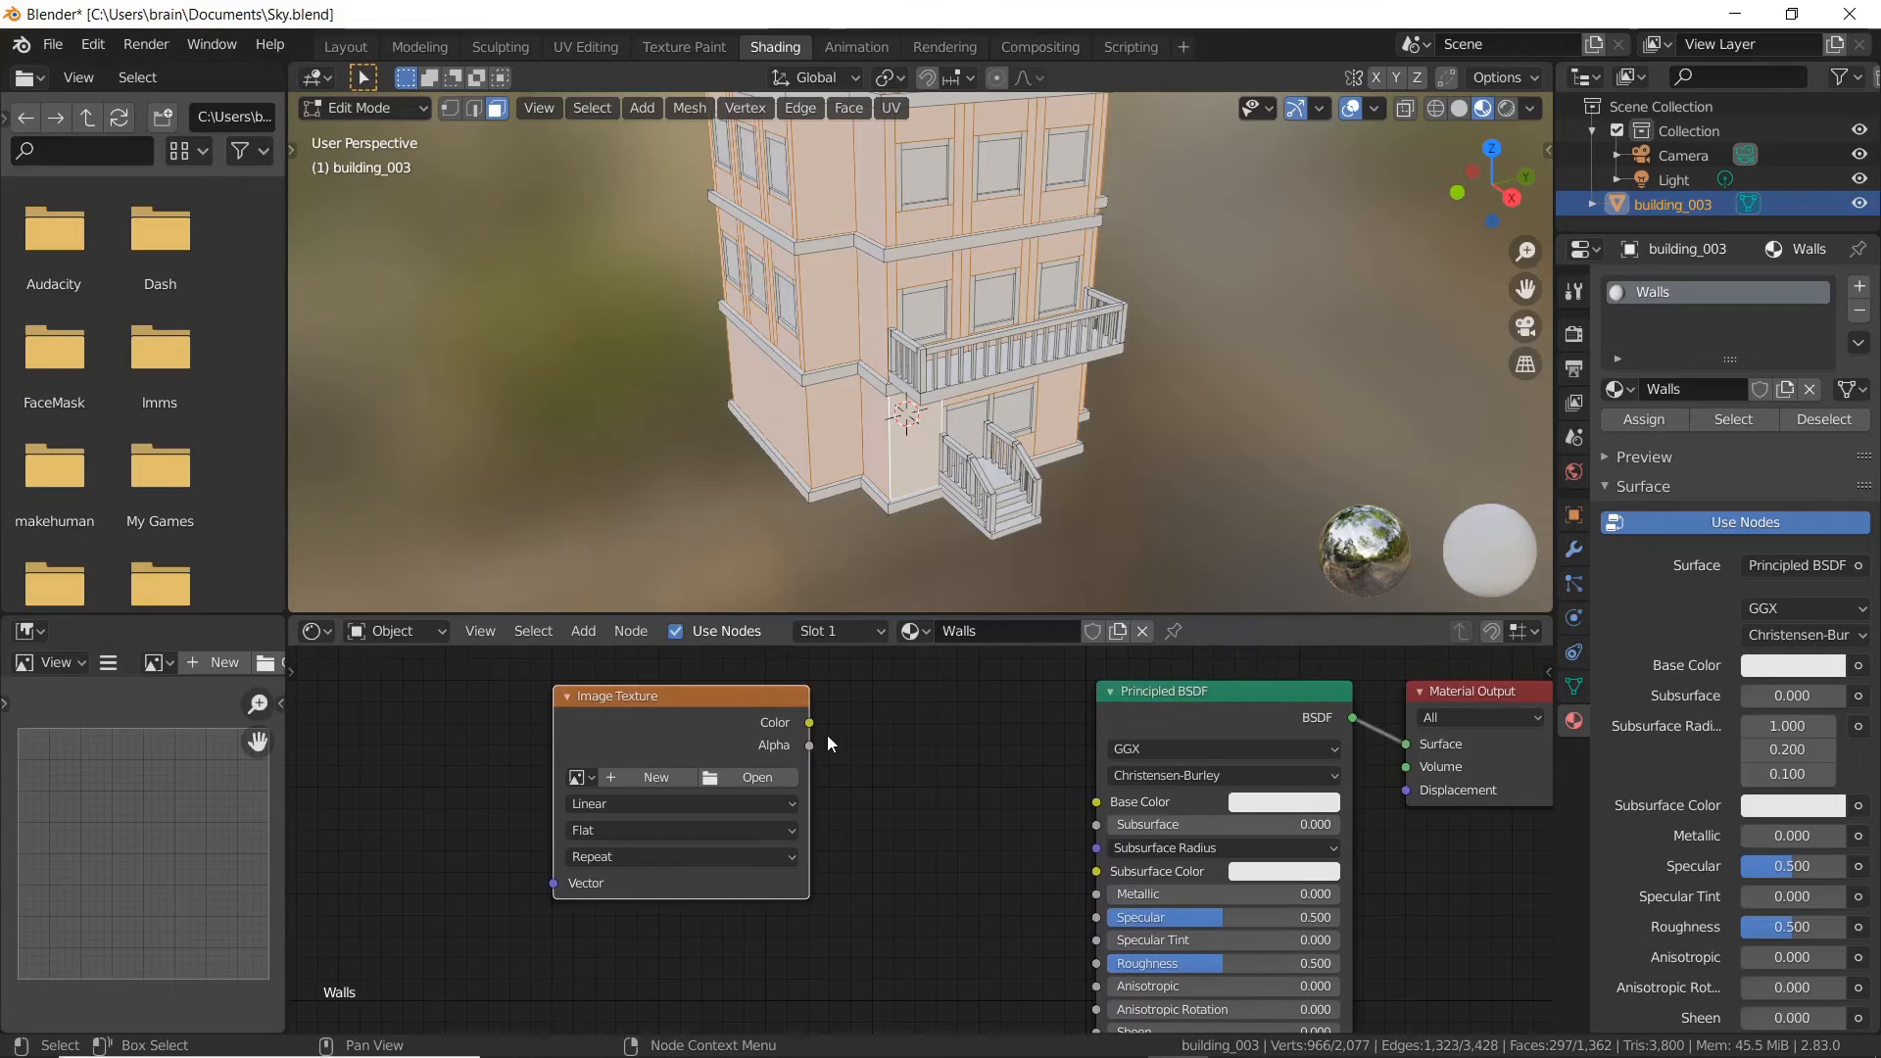
click(778, 778)
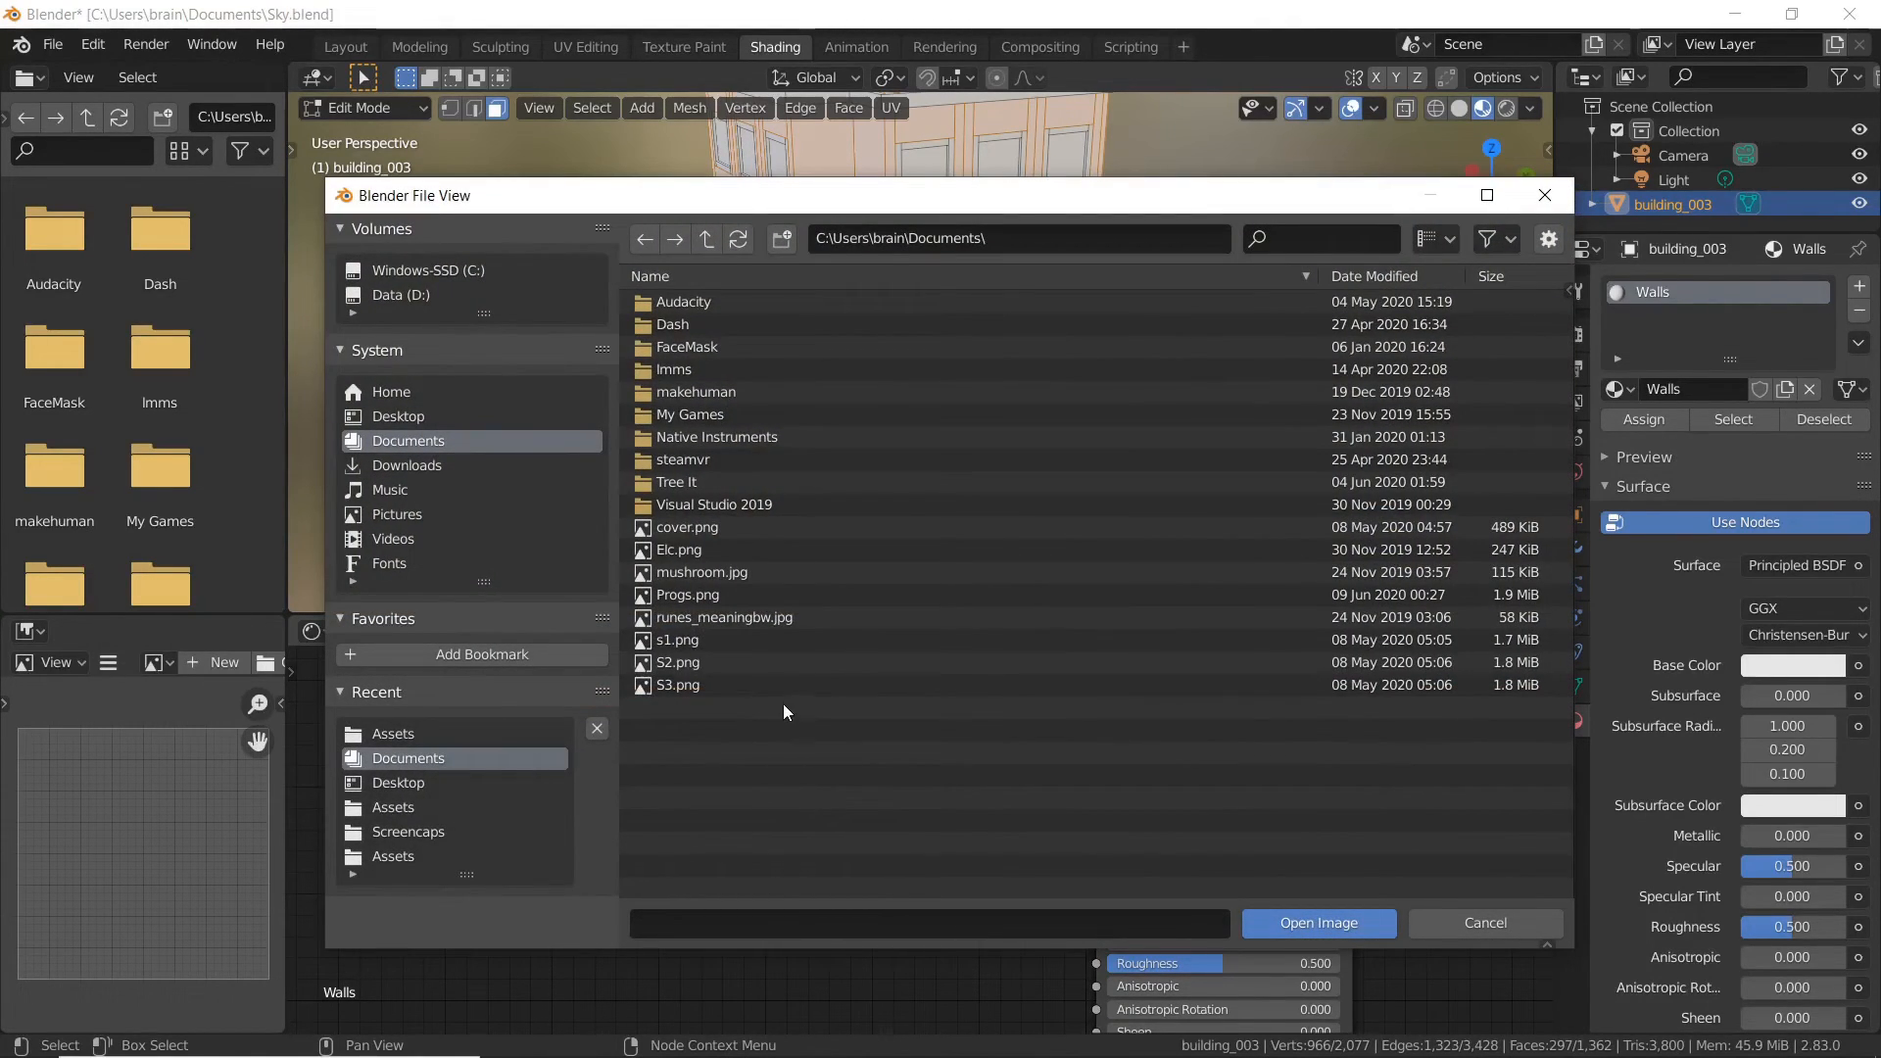
click(398, 416)
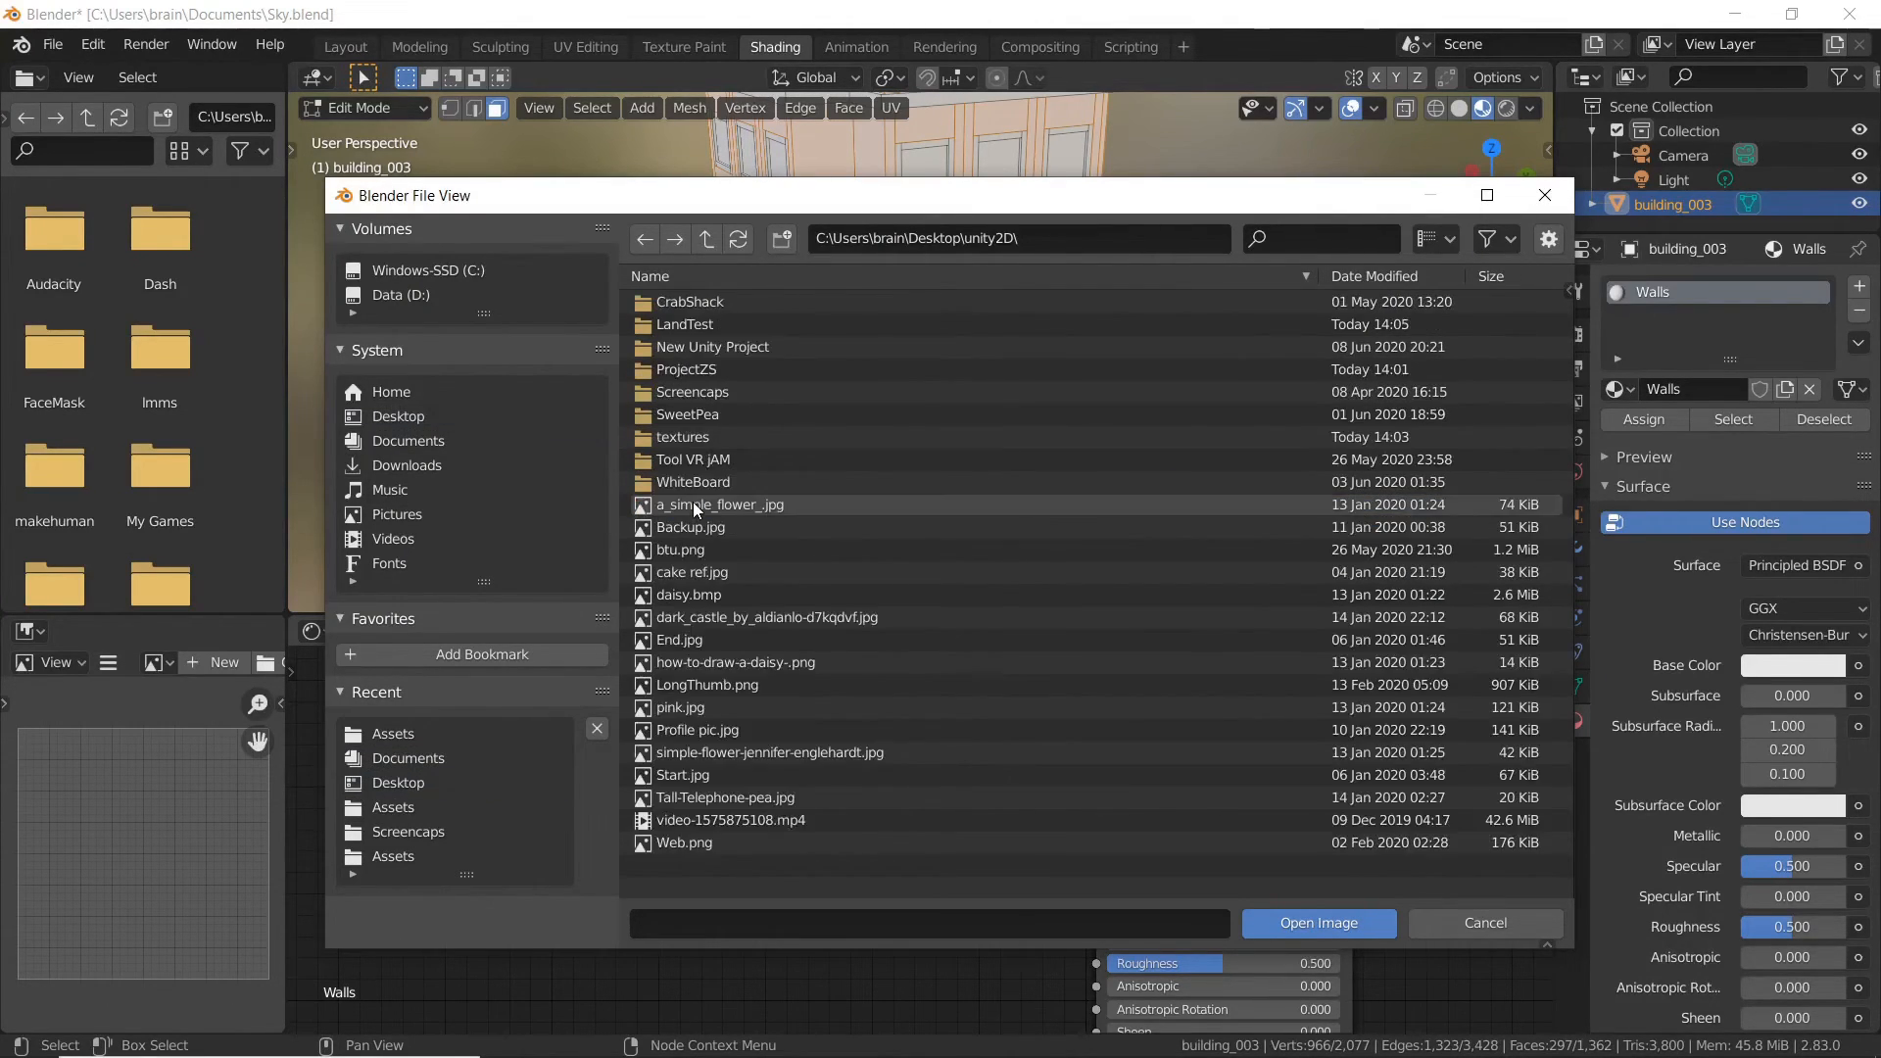
double_click(697, 437)
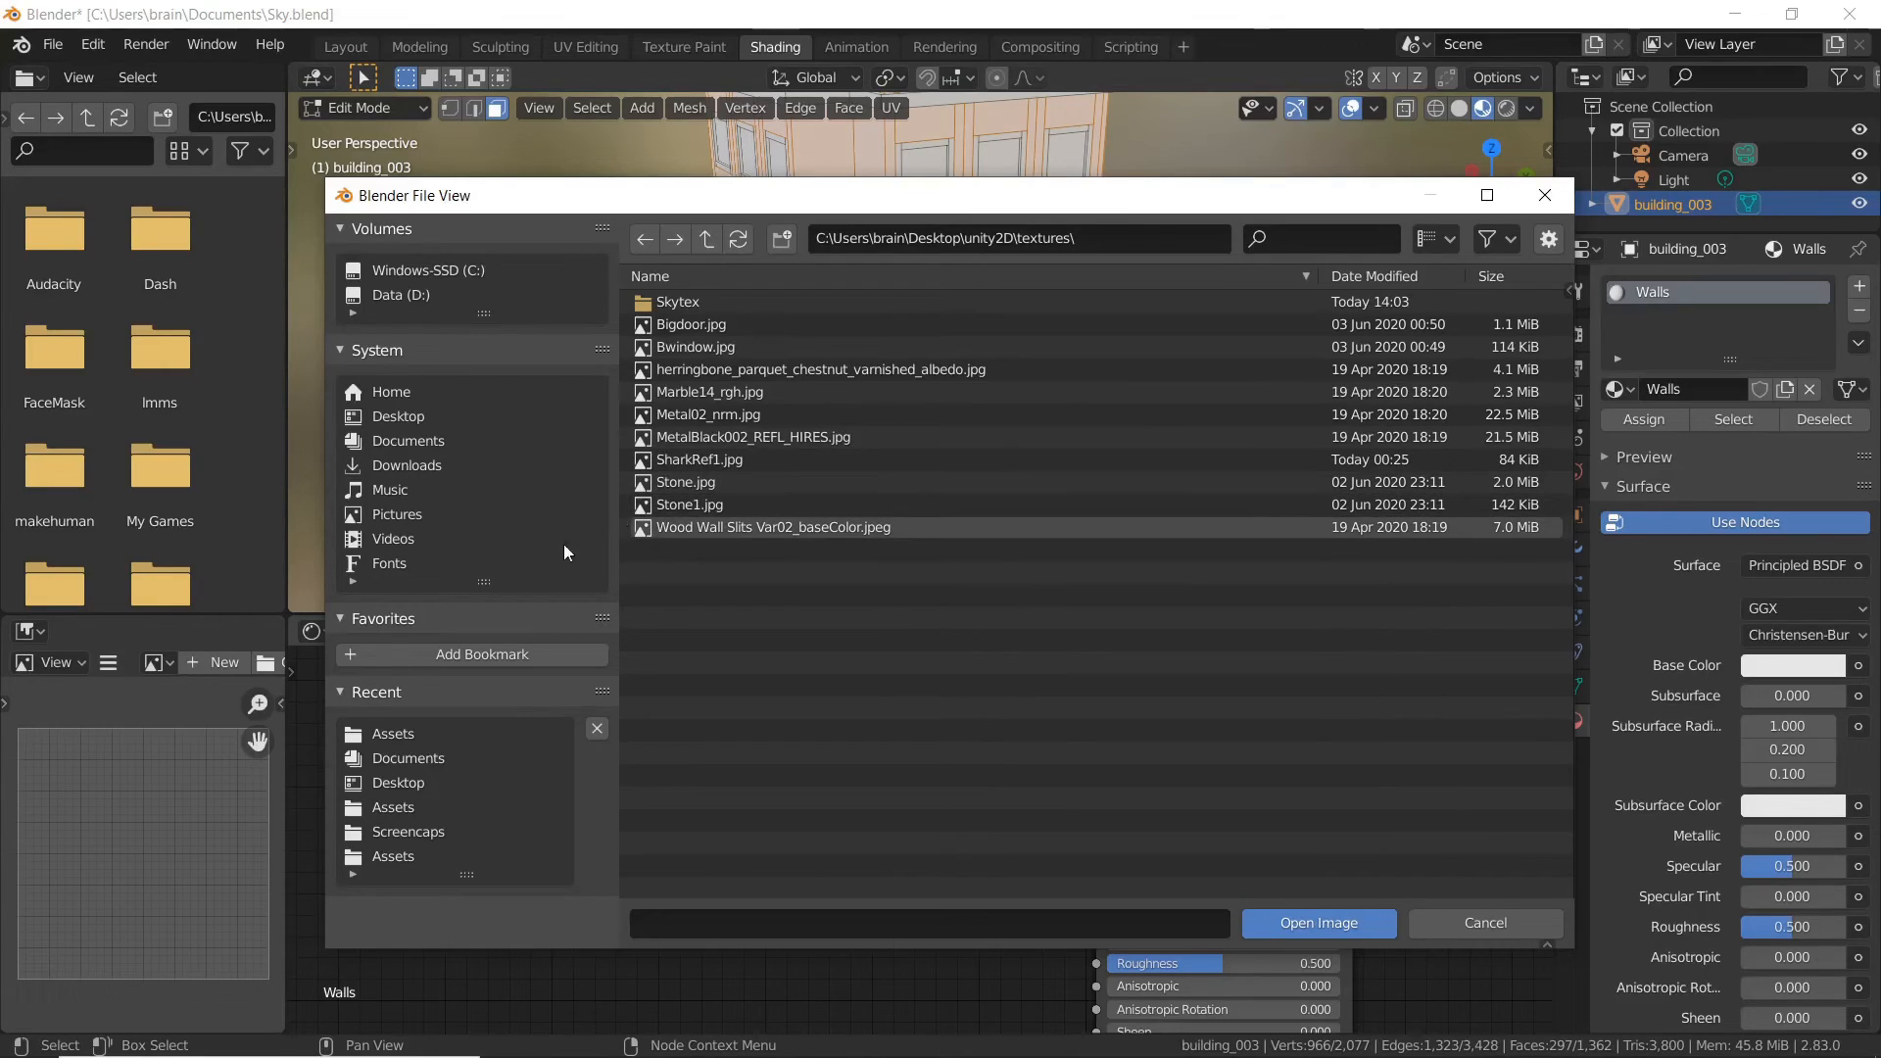
click(704, 241)
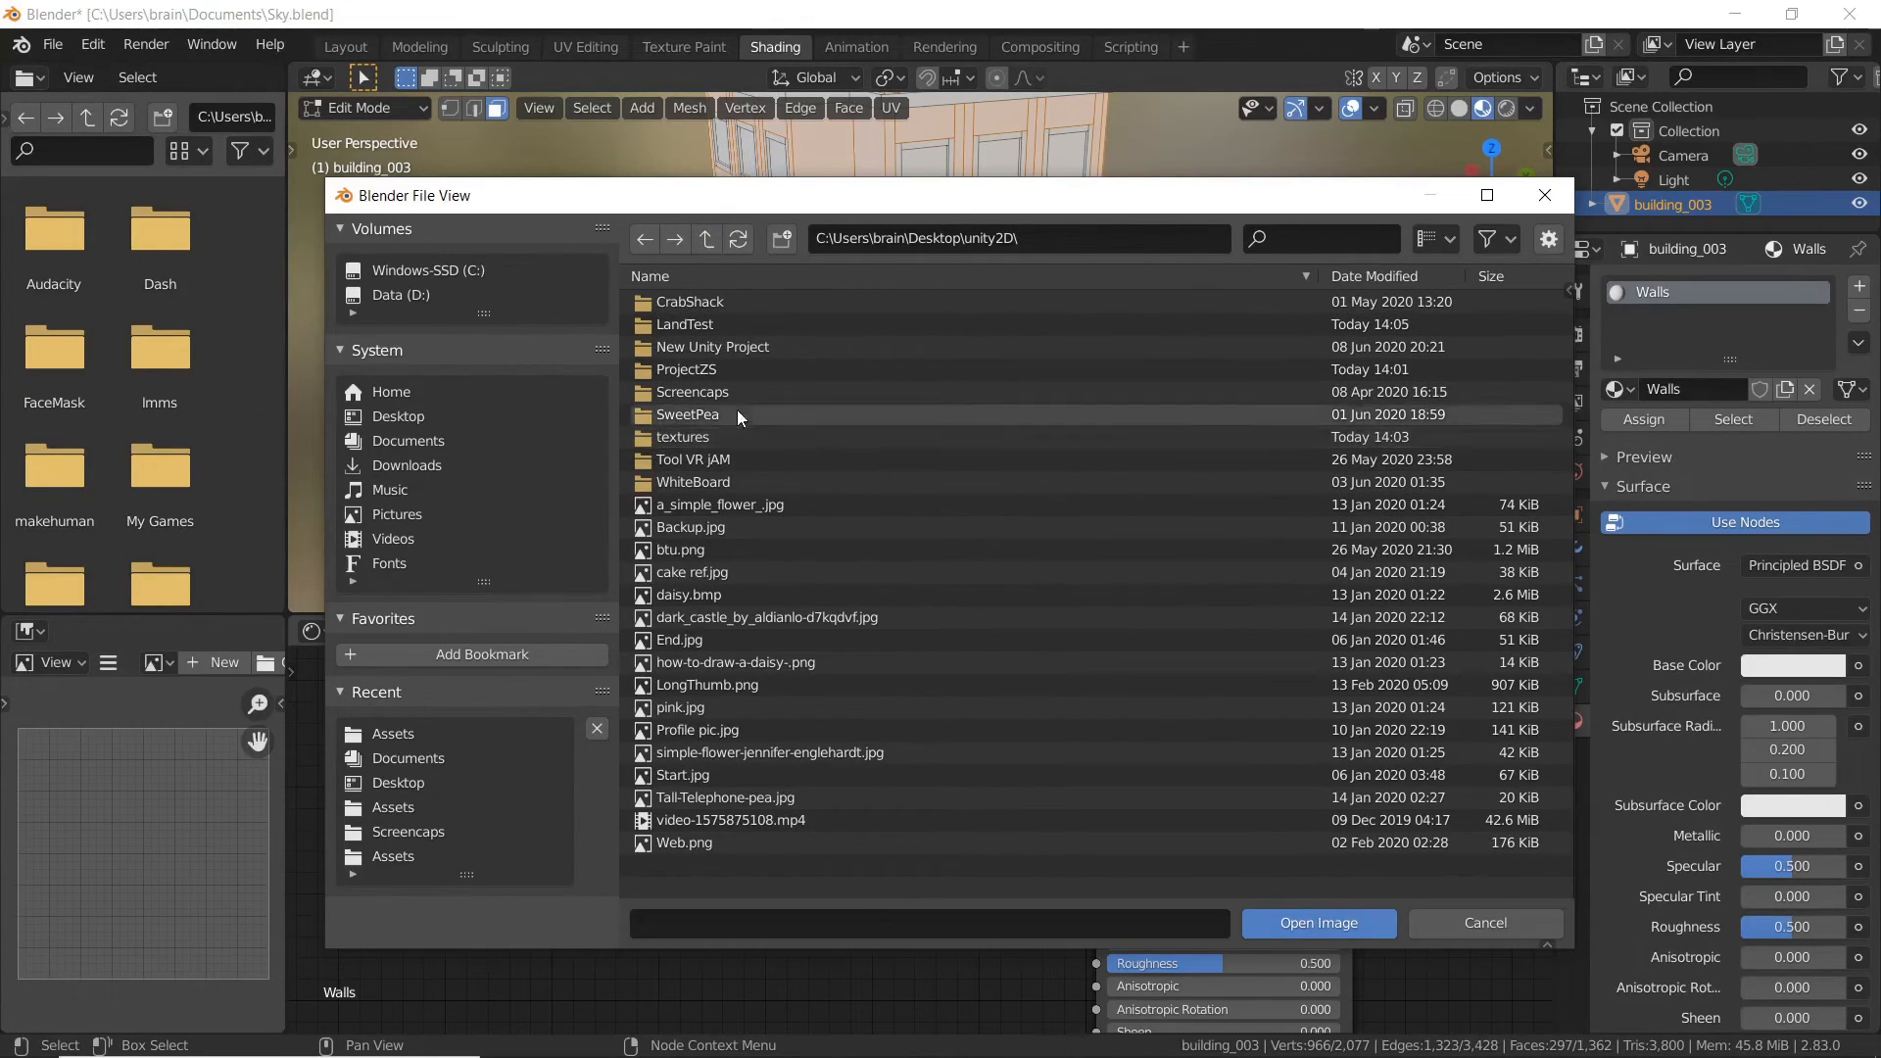
double_click(713, 325)
double_click(707, 310)
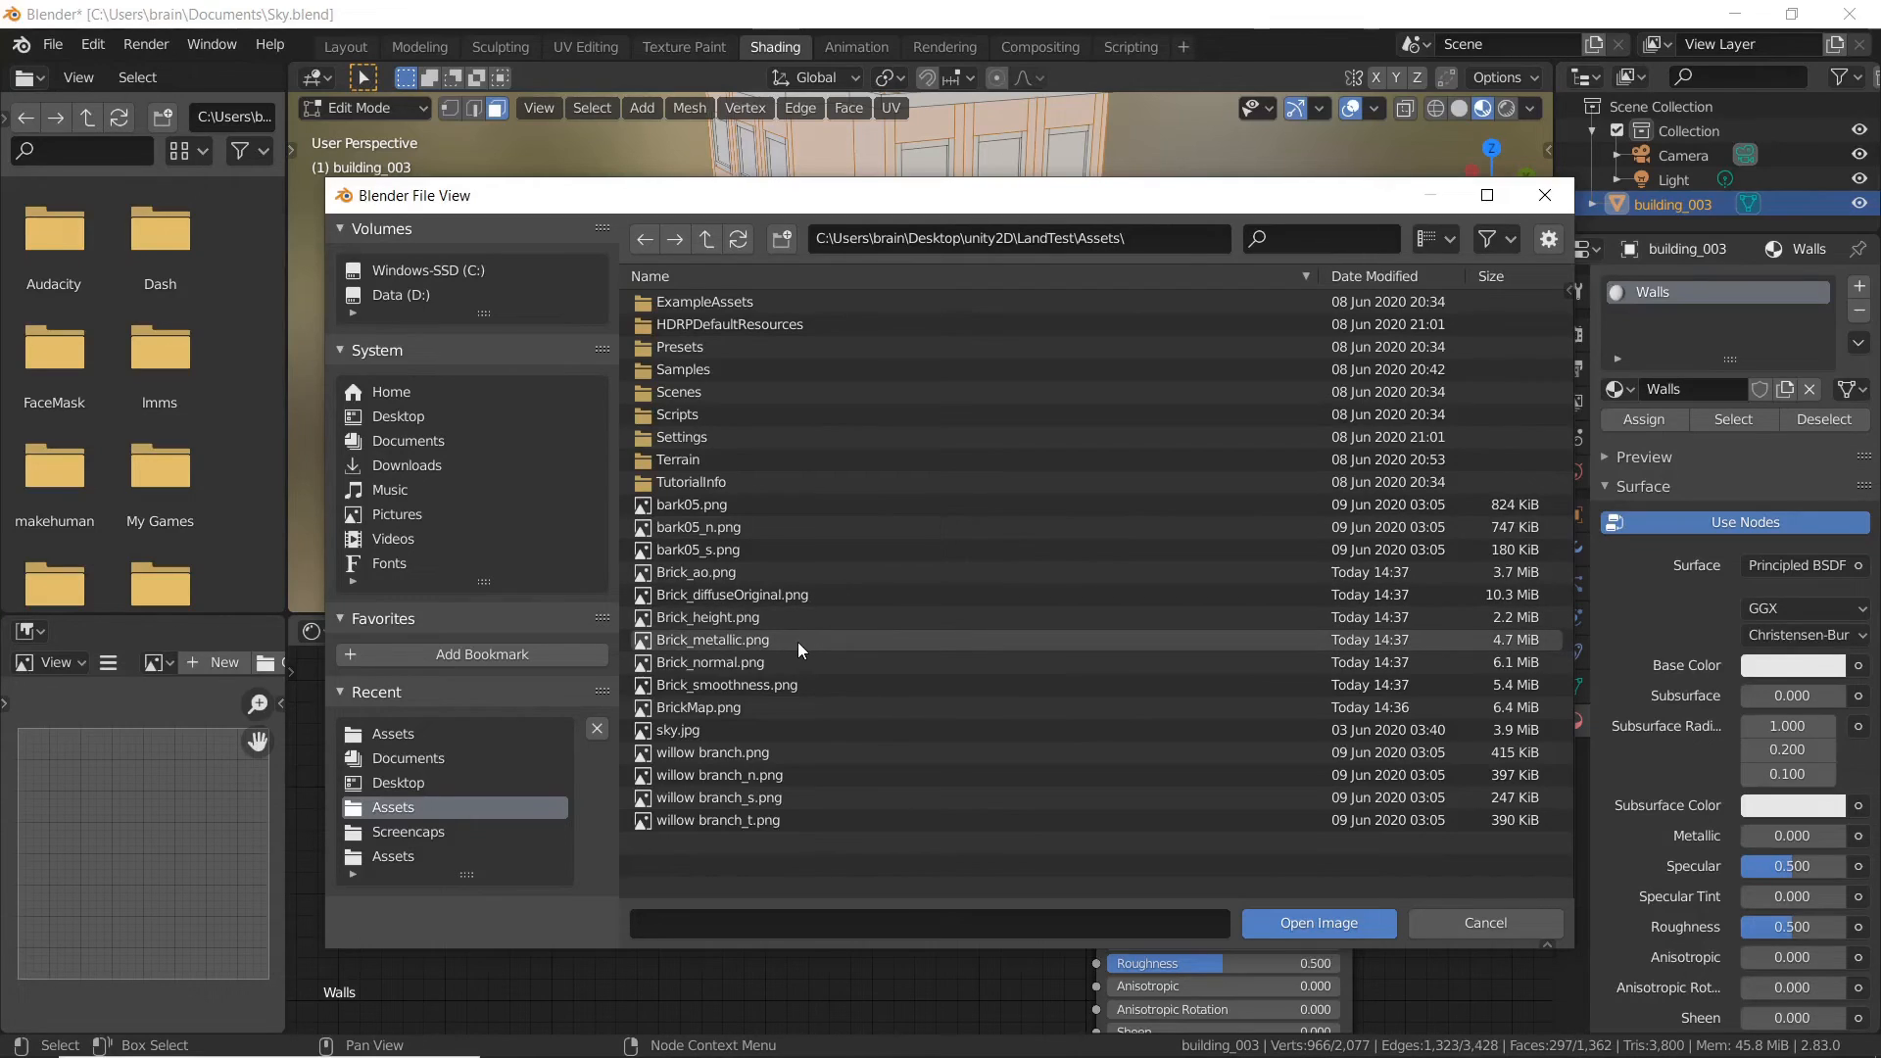
click(772, 595)
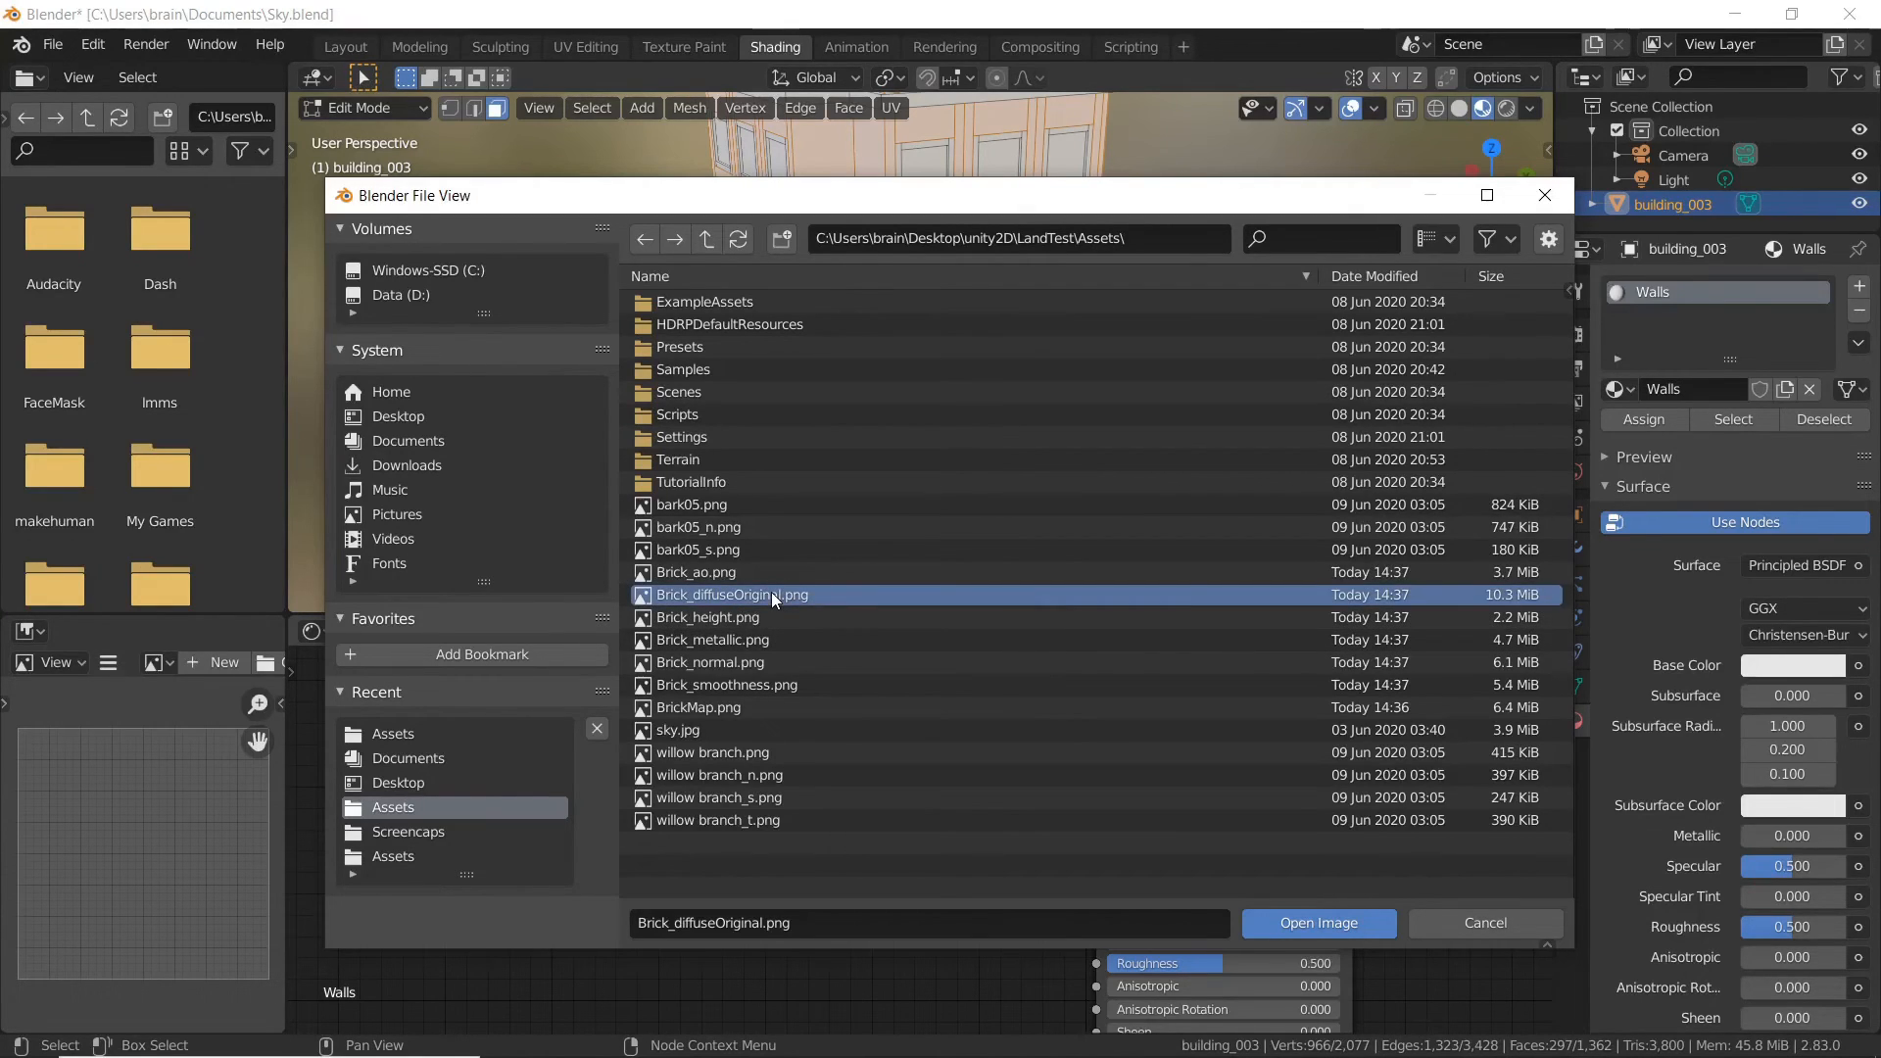
click(1313, 925)
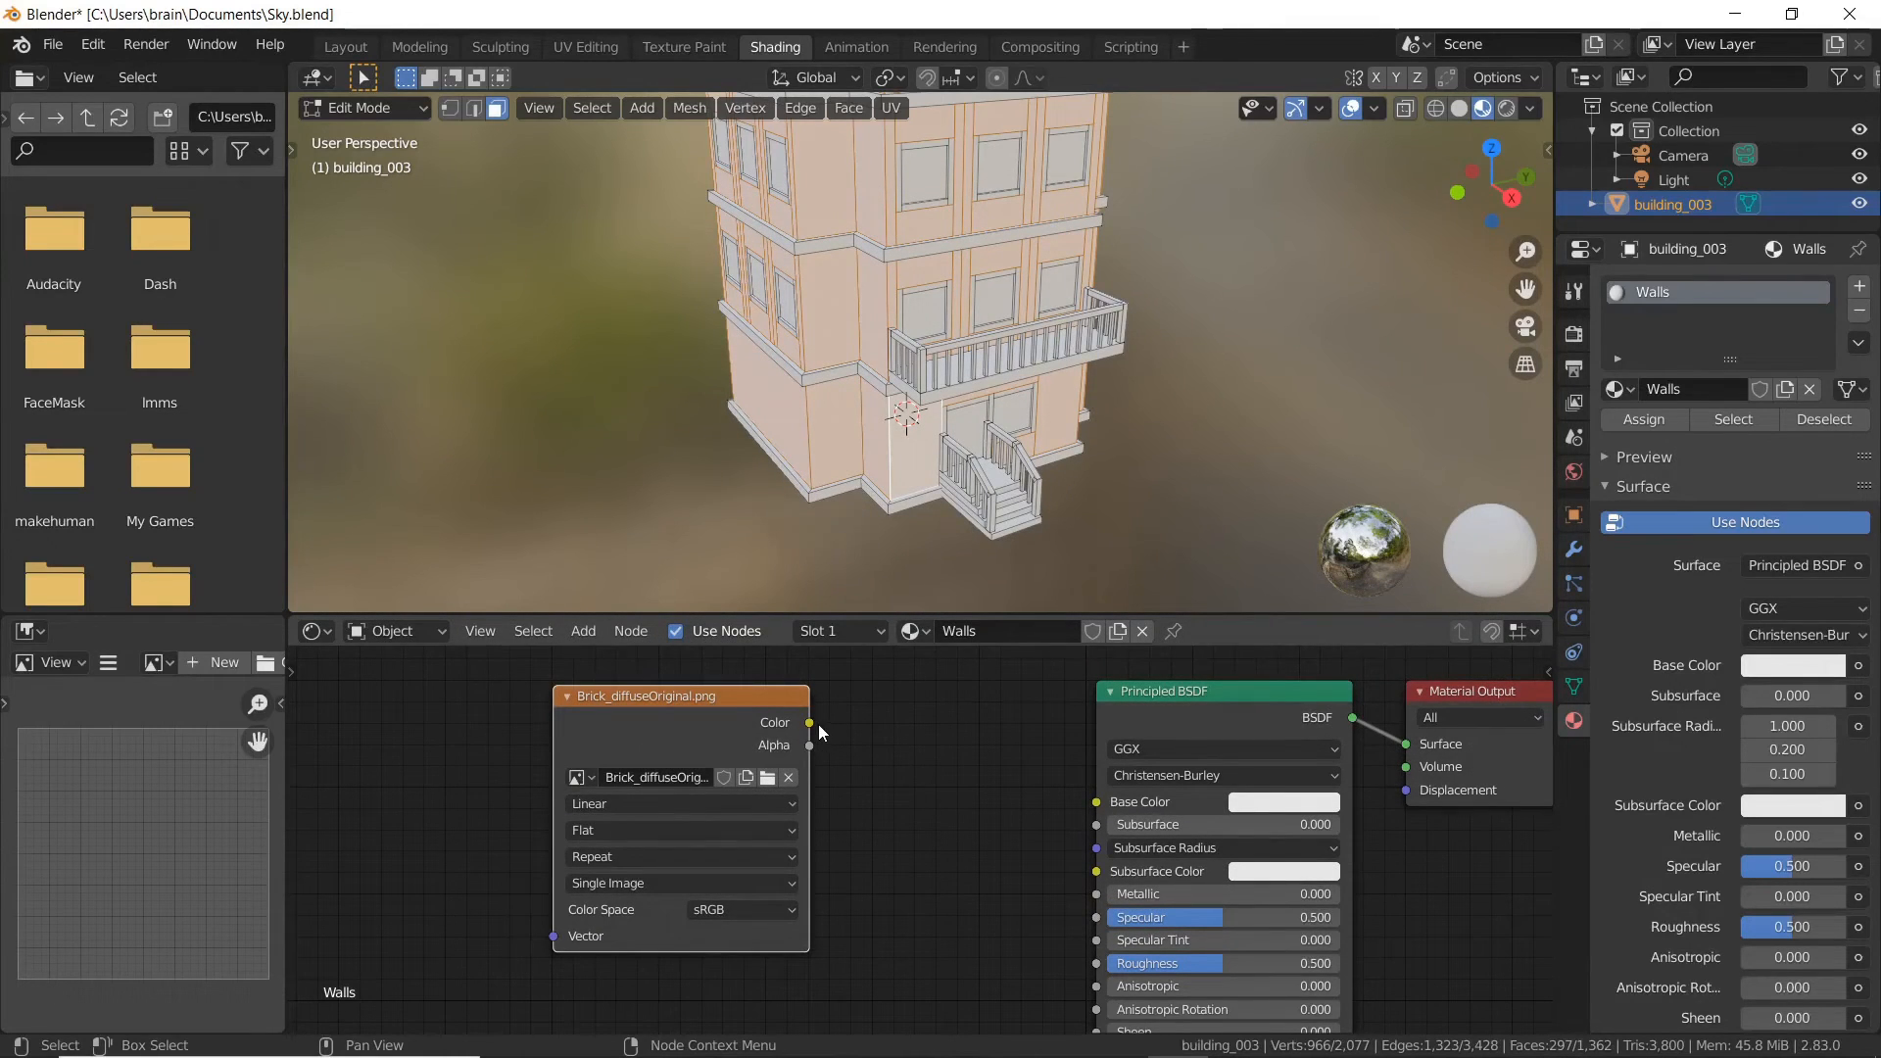
- Connect the brick texture's Color output to the Base Color input of the Principled BSDF
drag(810, 725, 822, 733)
drag(1066, 814, 1101, 808)
middle_drag(1010, 823, 766, 870)
- Unwrap the building's selected wall faces with Cube Projection
right_click(887, 331)
middle_drag(970, 412, 989, 312)
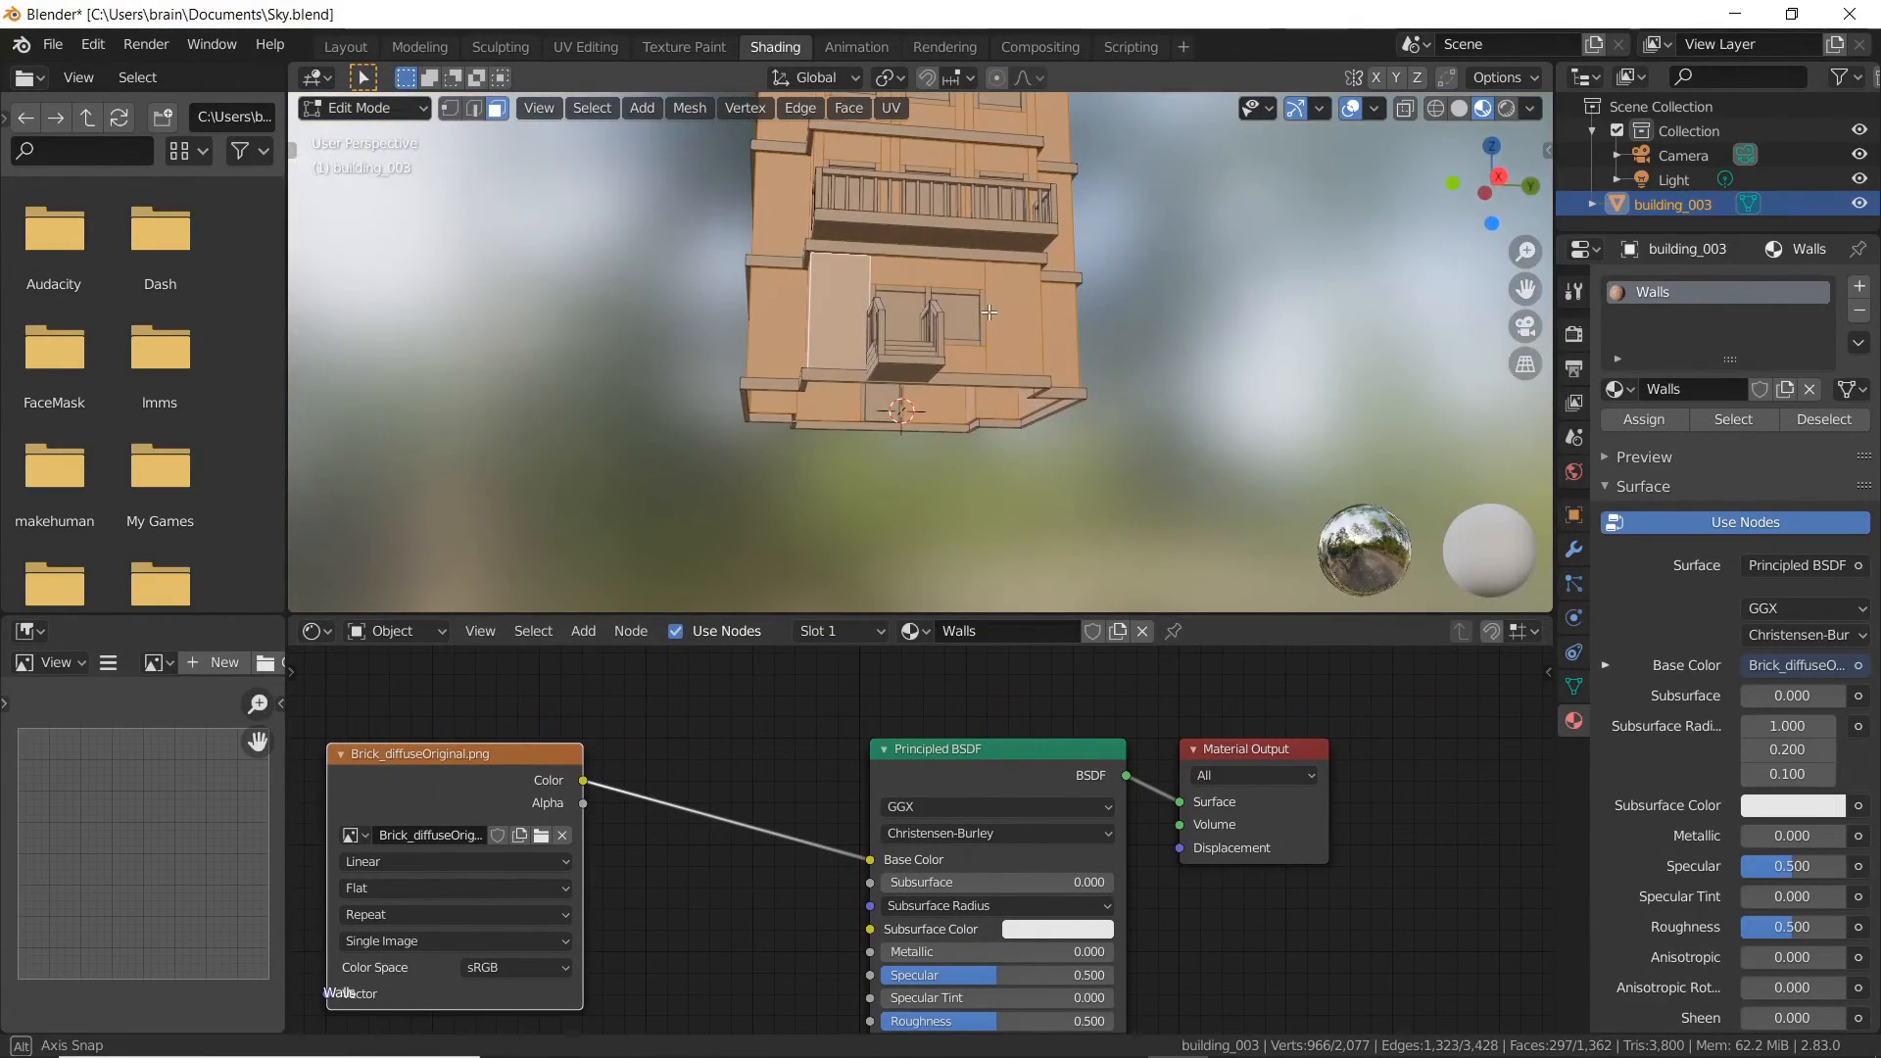
shift+middle_drag(1146, 282, 1202, 281)
mouse_move(1095, 261)
middle_down()
mouse_move(1052, 304)
mouse_move(1088, 294)
mouse_move(1073, 279)
middle_up()
scroll(1051, 303, down, 4)
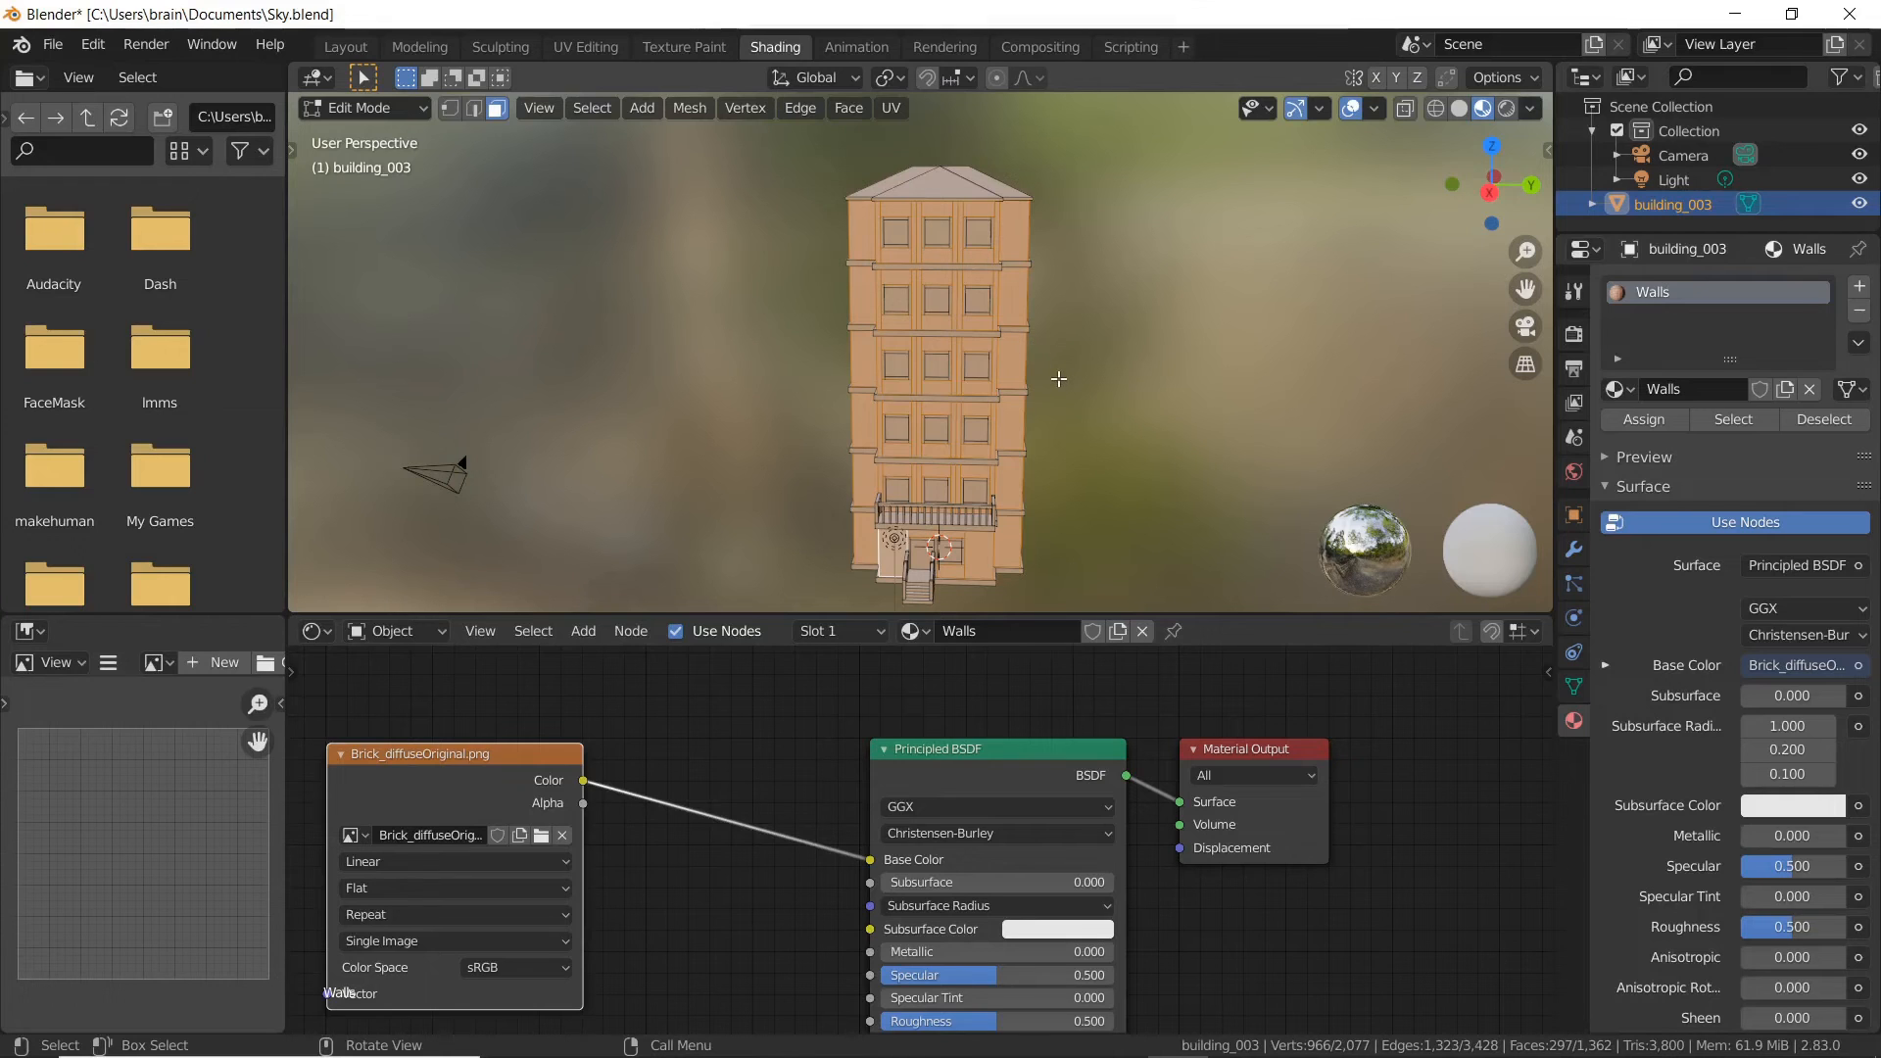
middle_drag(1056, 383, 1127, 319)
key(u)
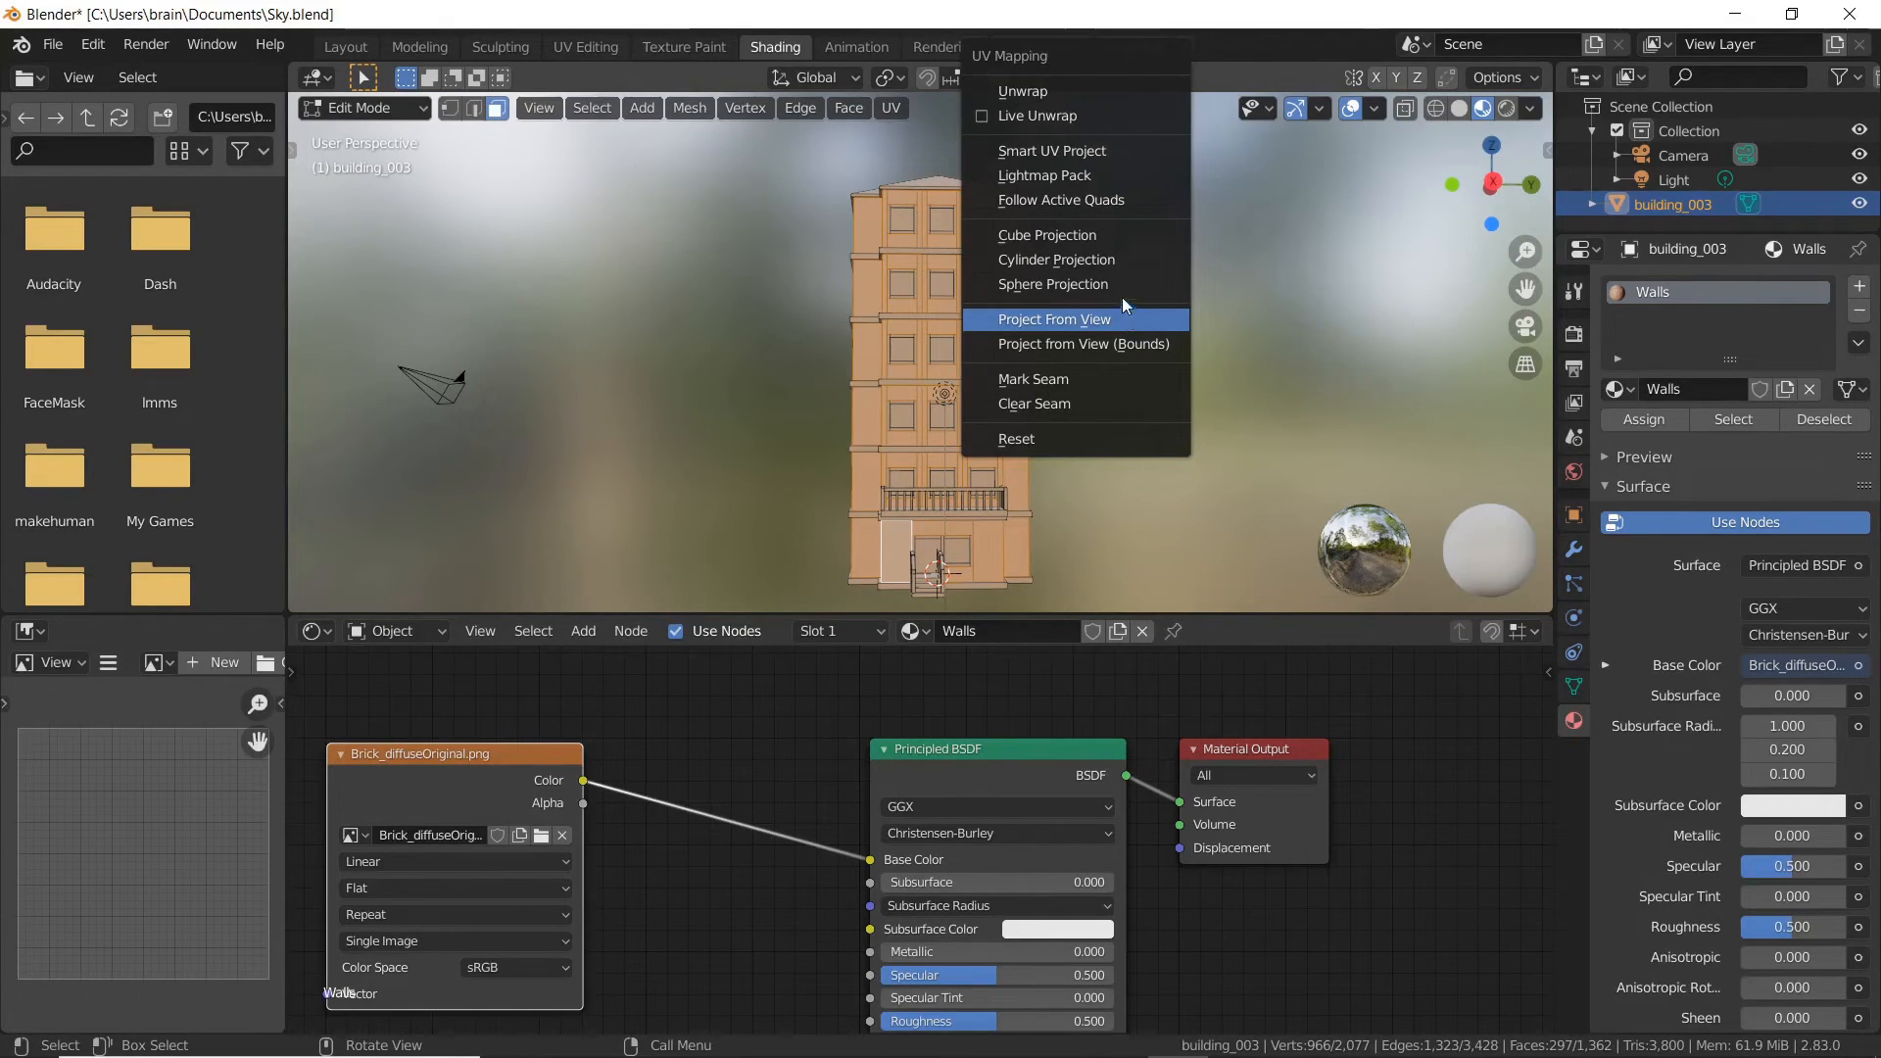
click(1112, 237)
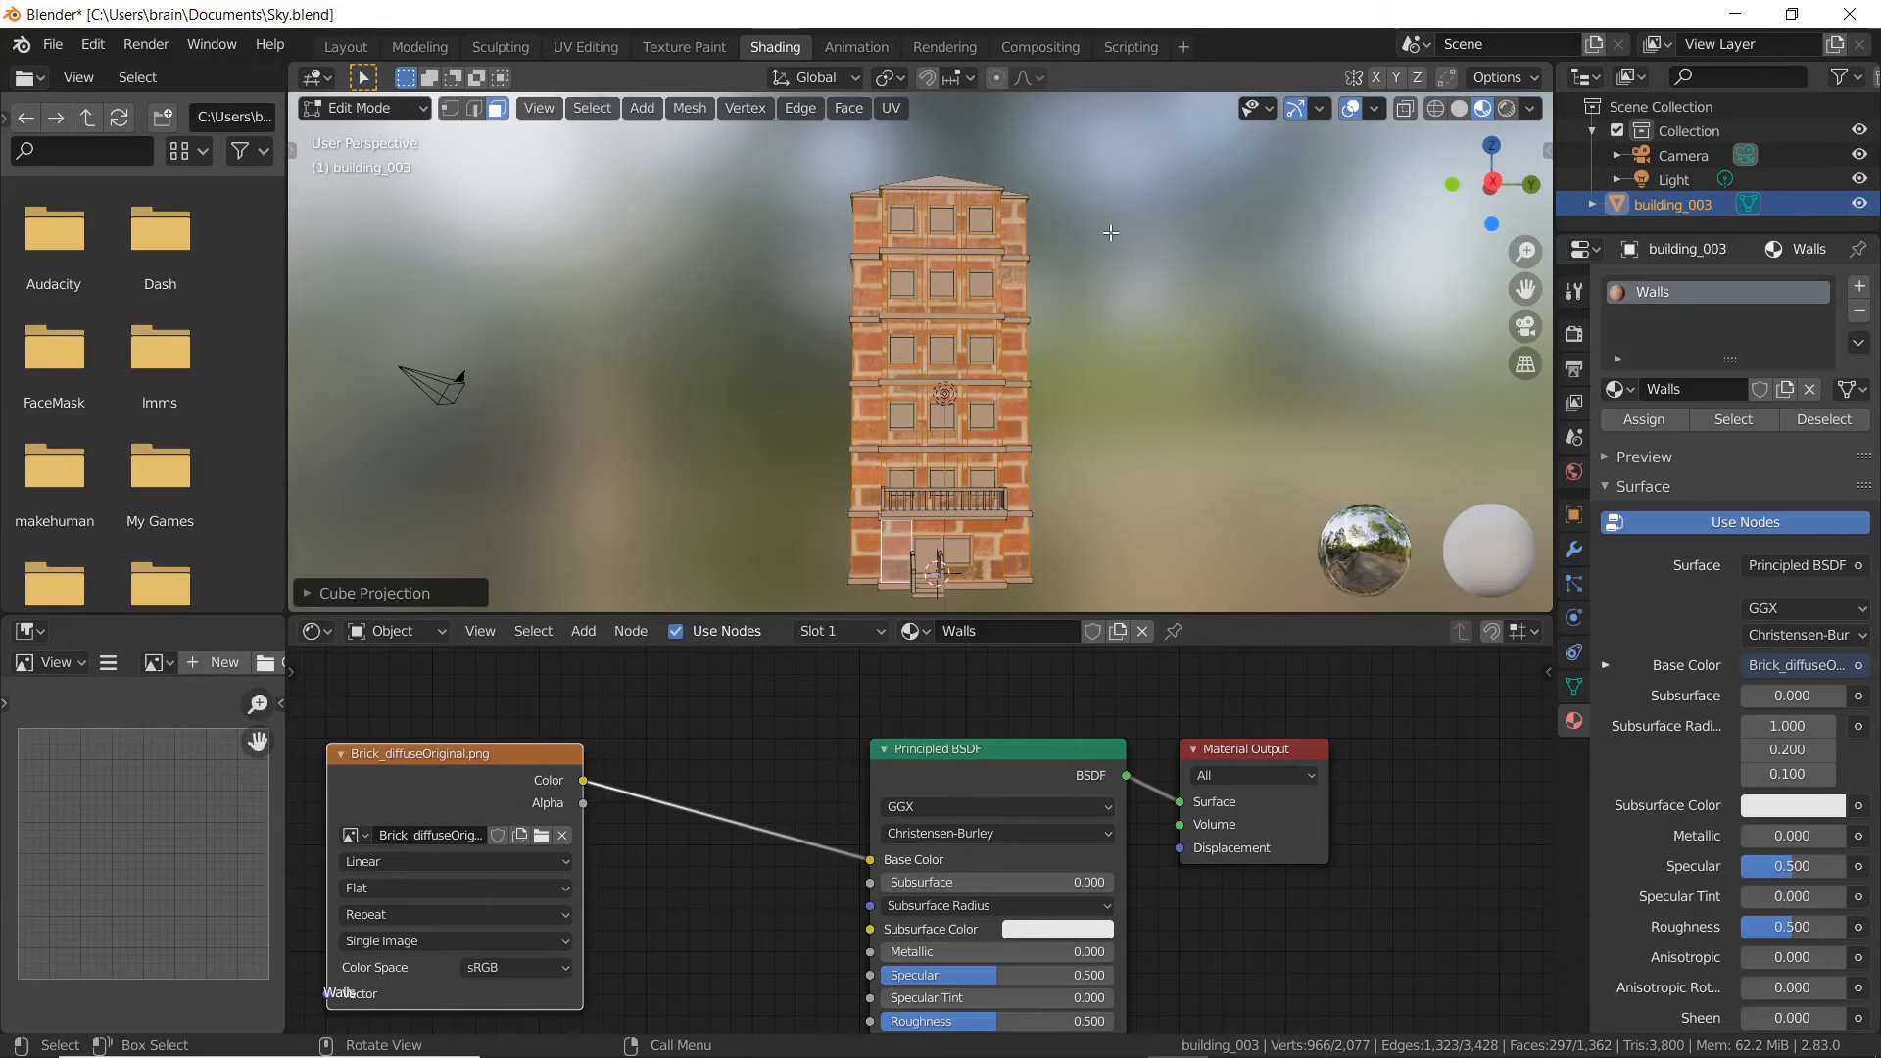
middle_drag(1111, 233, 1137, 387)
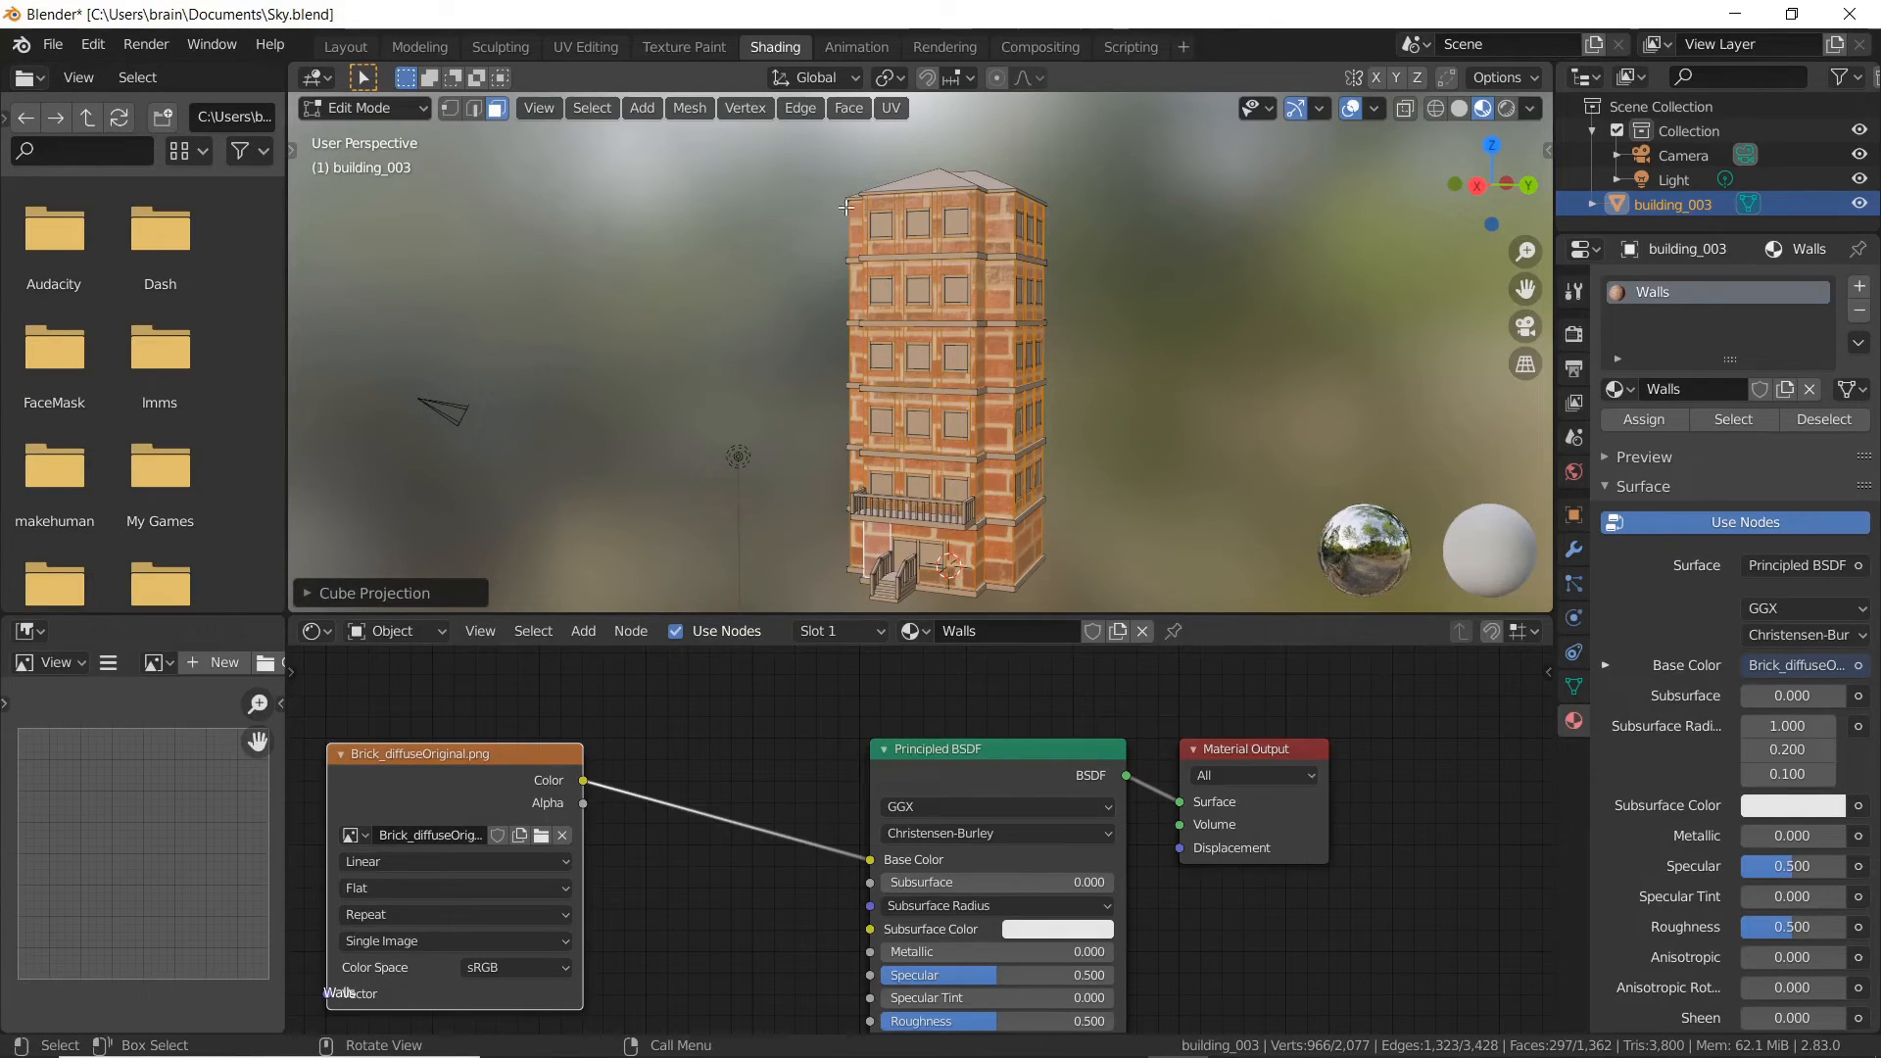
- Switch to the UV Editing workspace and show the building in Material Preview shading
click(588, 47)
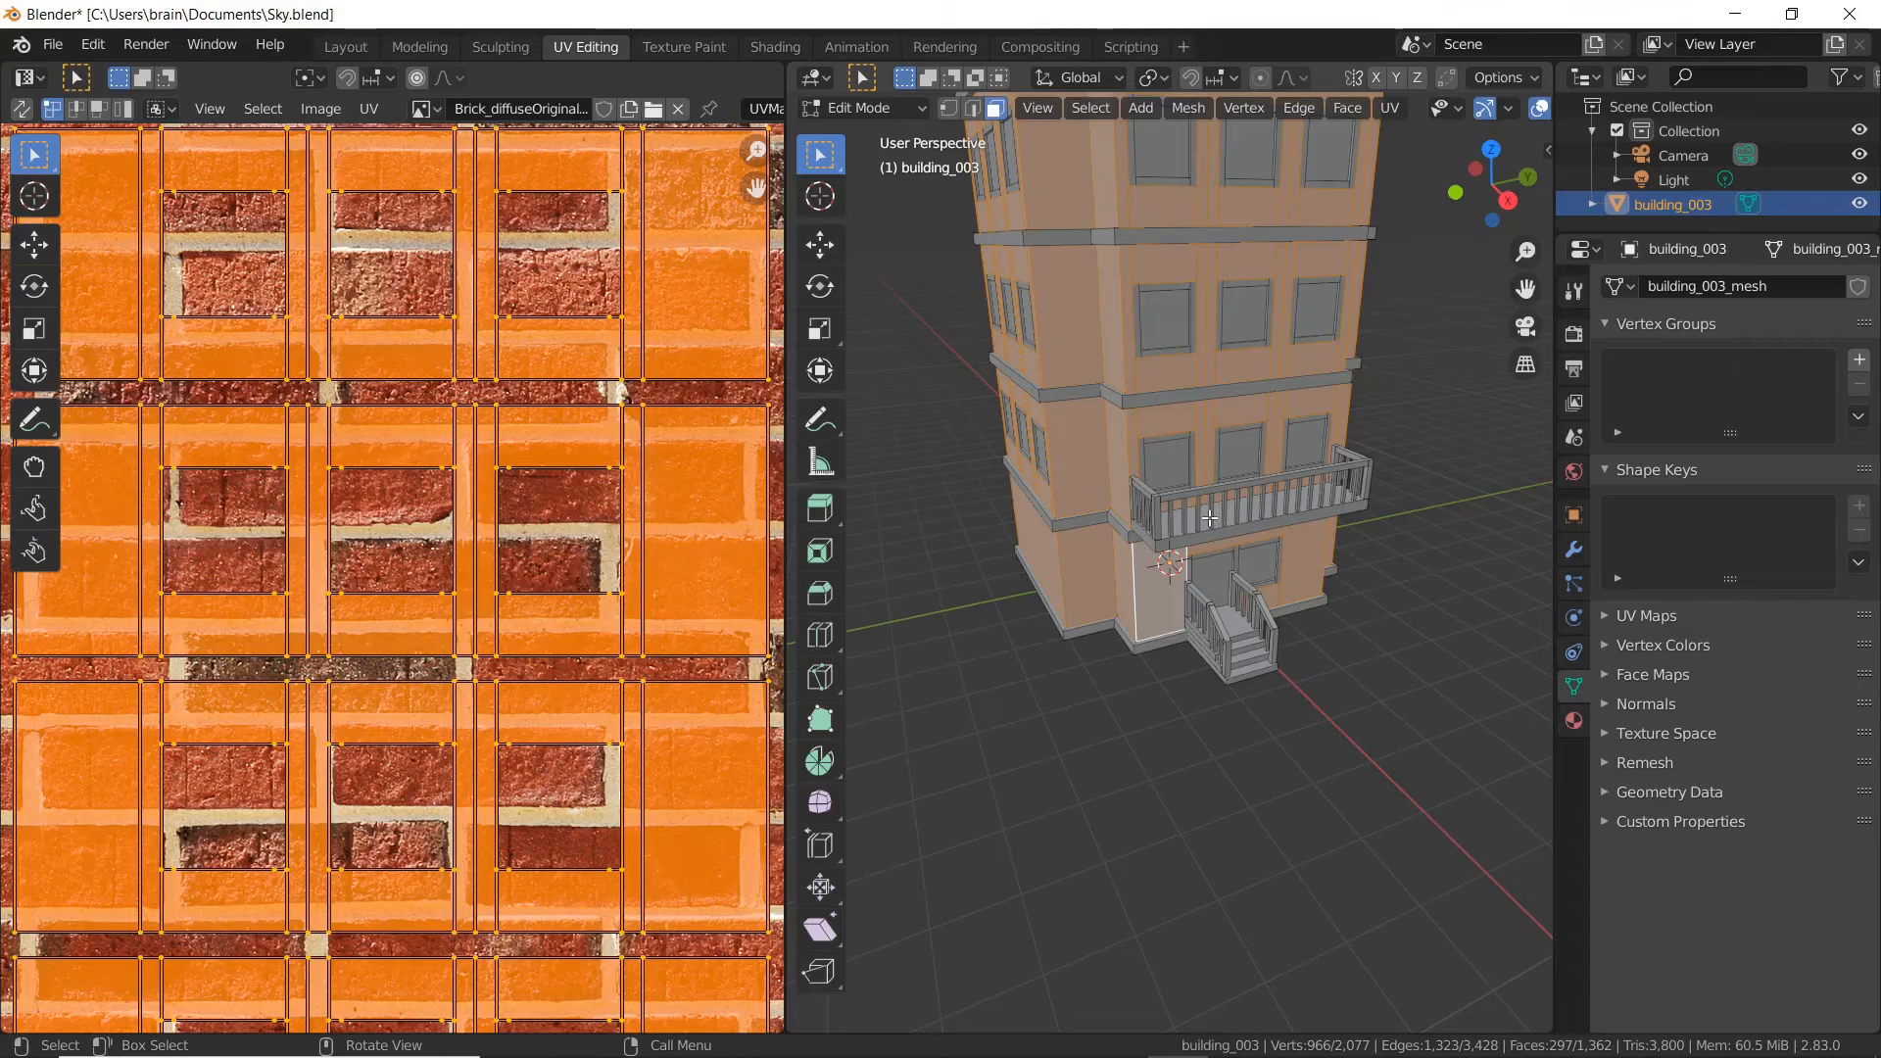
scroll(1210, 517, down, 6)
scroll(1239, 525, up, 5)
middle_drag(1240, 525, 1144, 524)
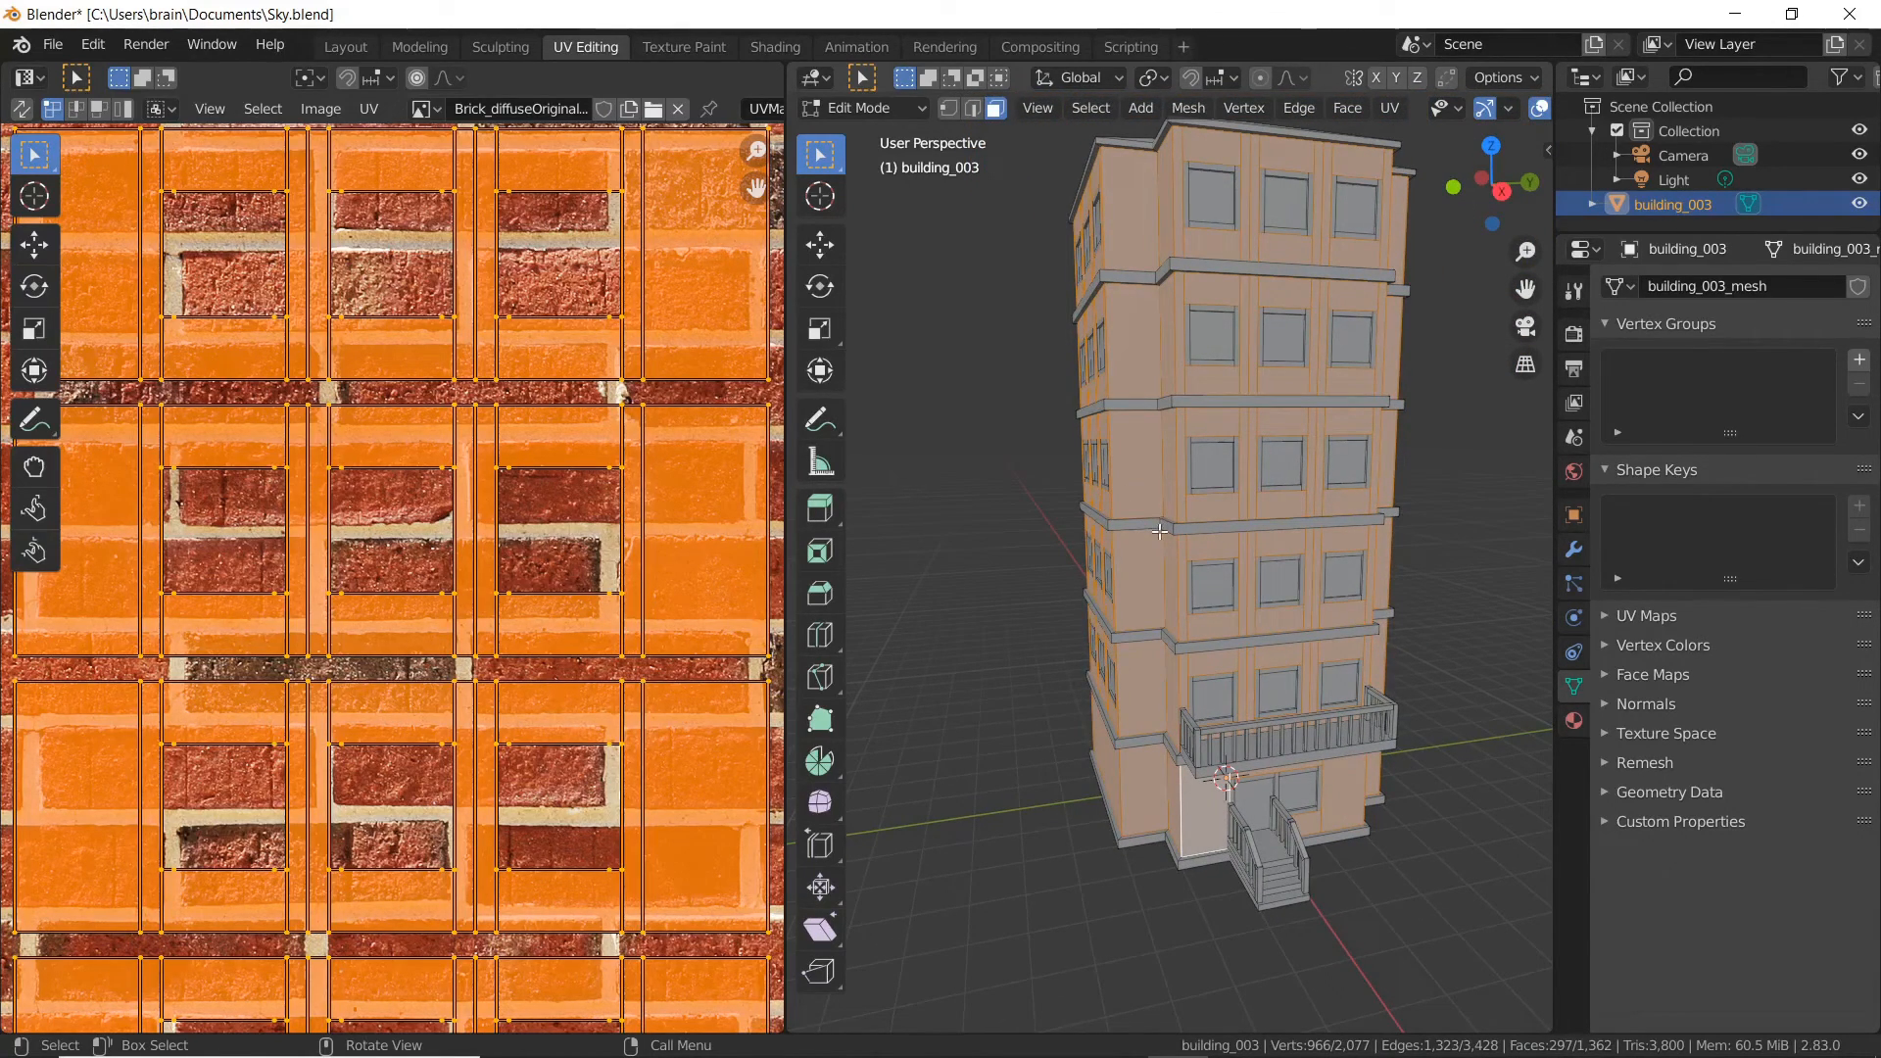
key(z)
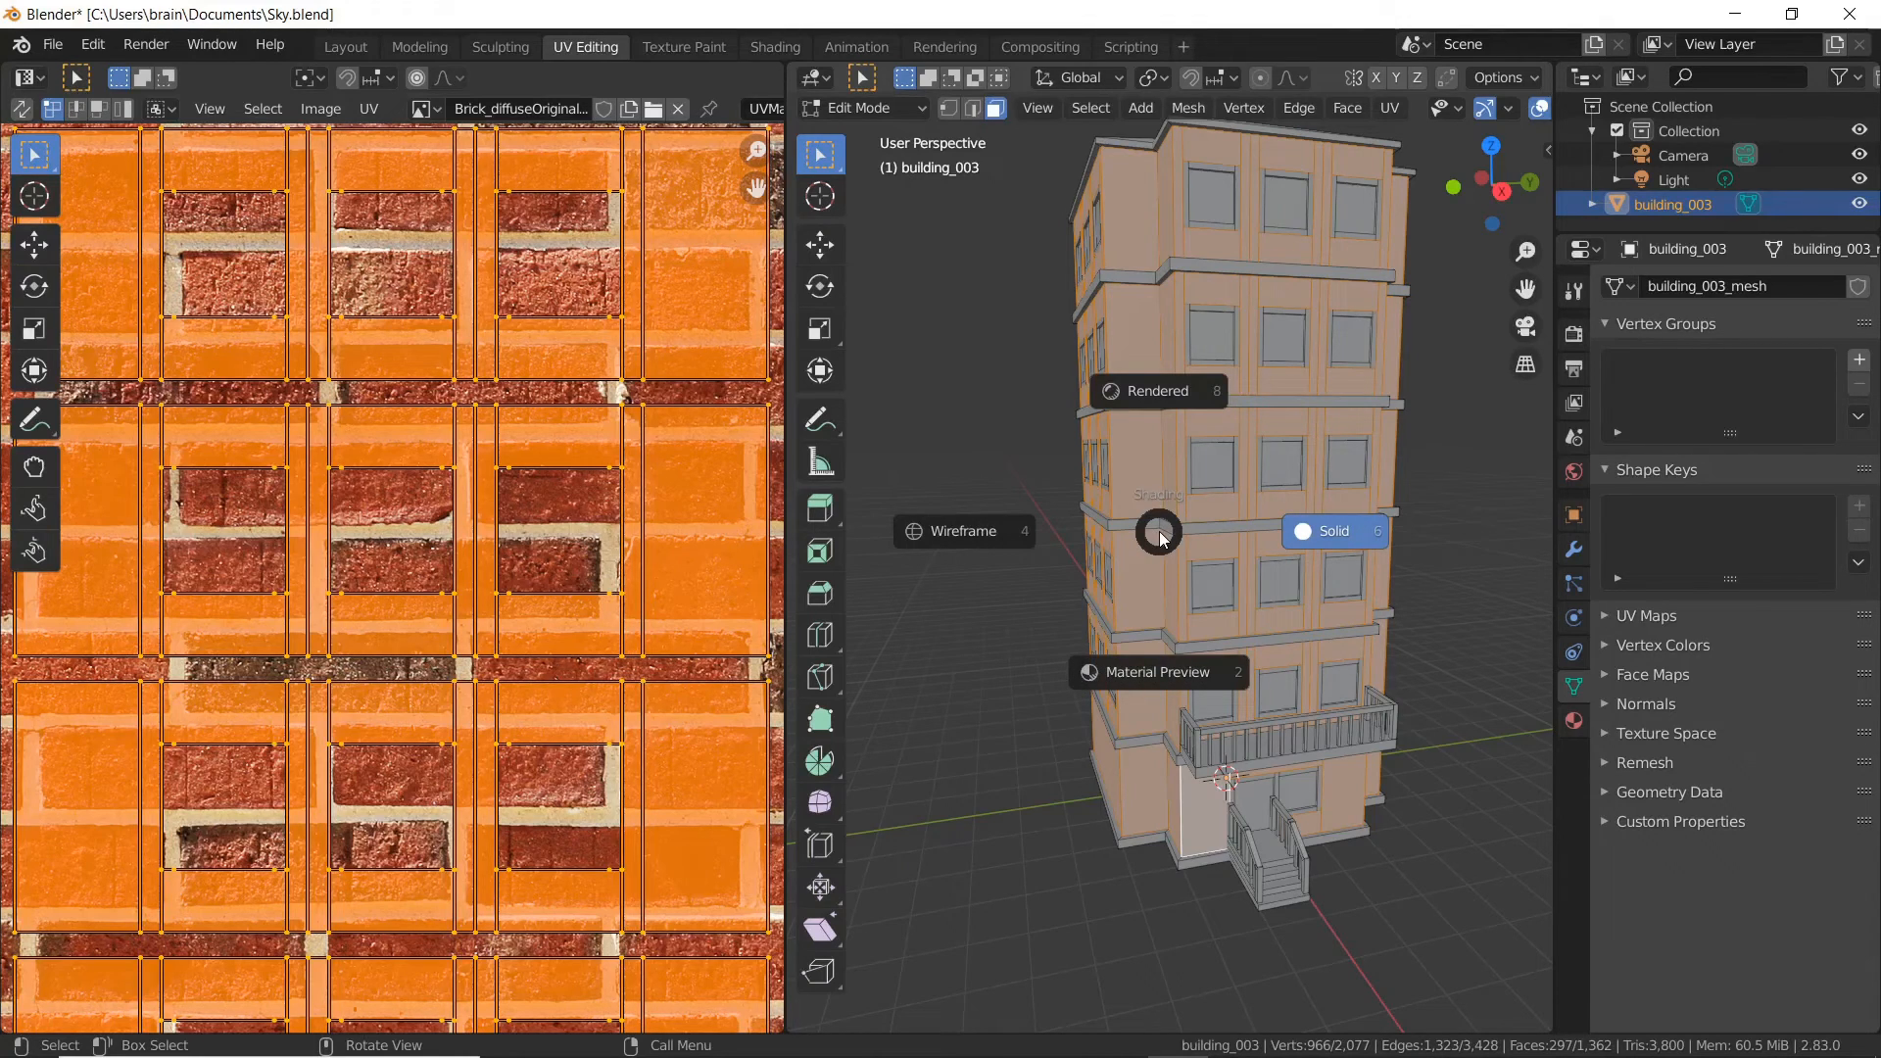
click(1179, 678)
mouse_move(1179, 678)
middle_down()
mouse_move(1294, 604)
mouse_move(1315, 537)
mouse_move(1312, 598)
middle_up()
scroll(1312, 598, up, 3)
scroll(1313, 597, down, 1)
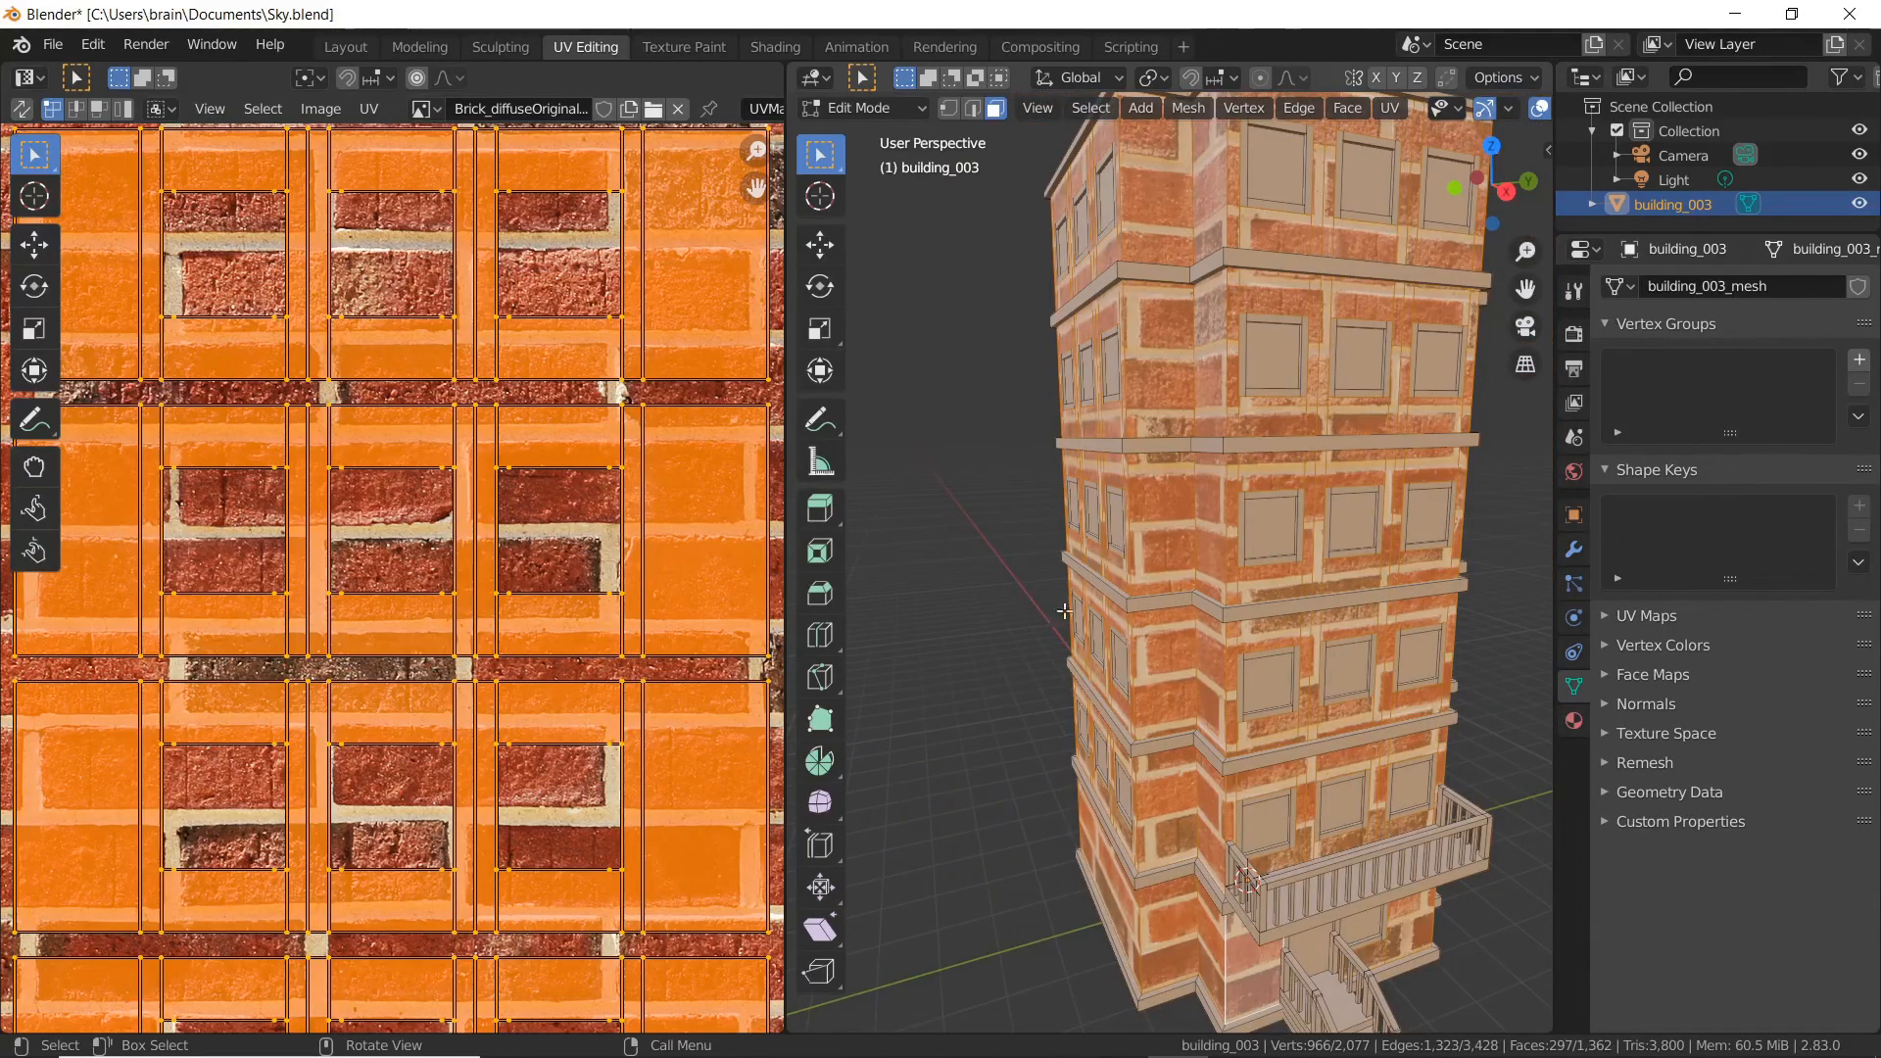
- Scale the wall UVs up by about 5.17 over the brick image and pin them
scroll(531, 672, down, 5)
middle_drag(545, 696, 619, 692)
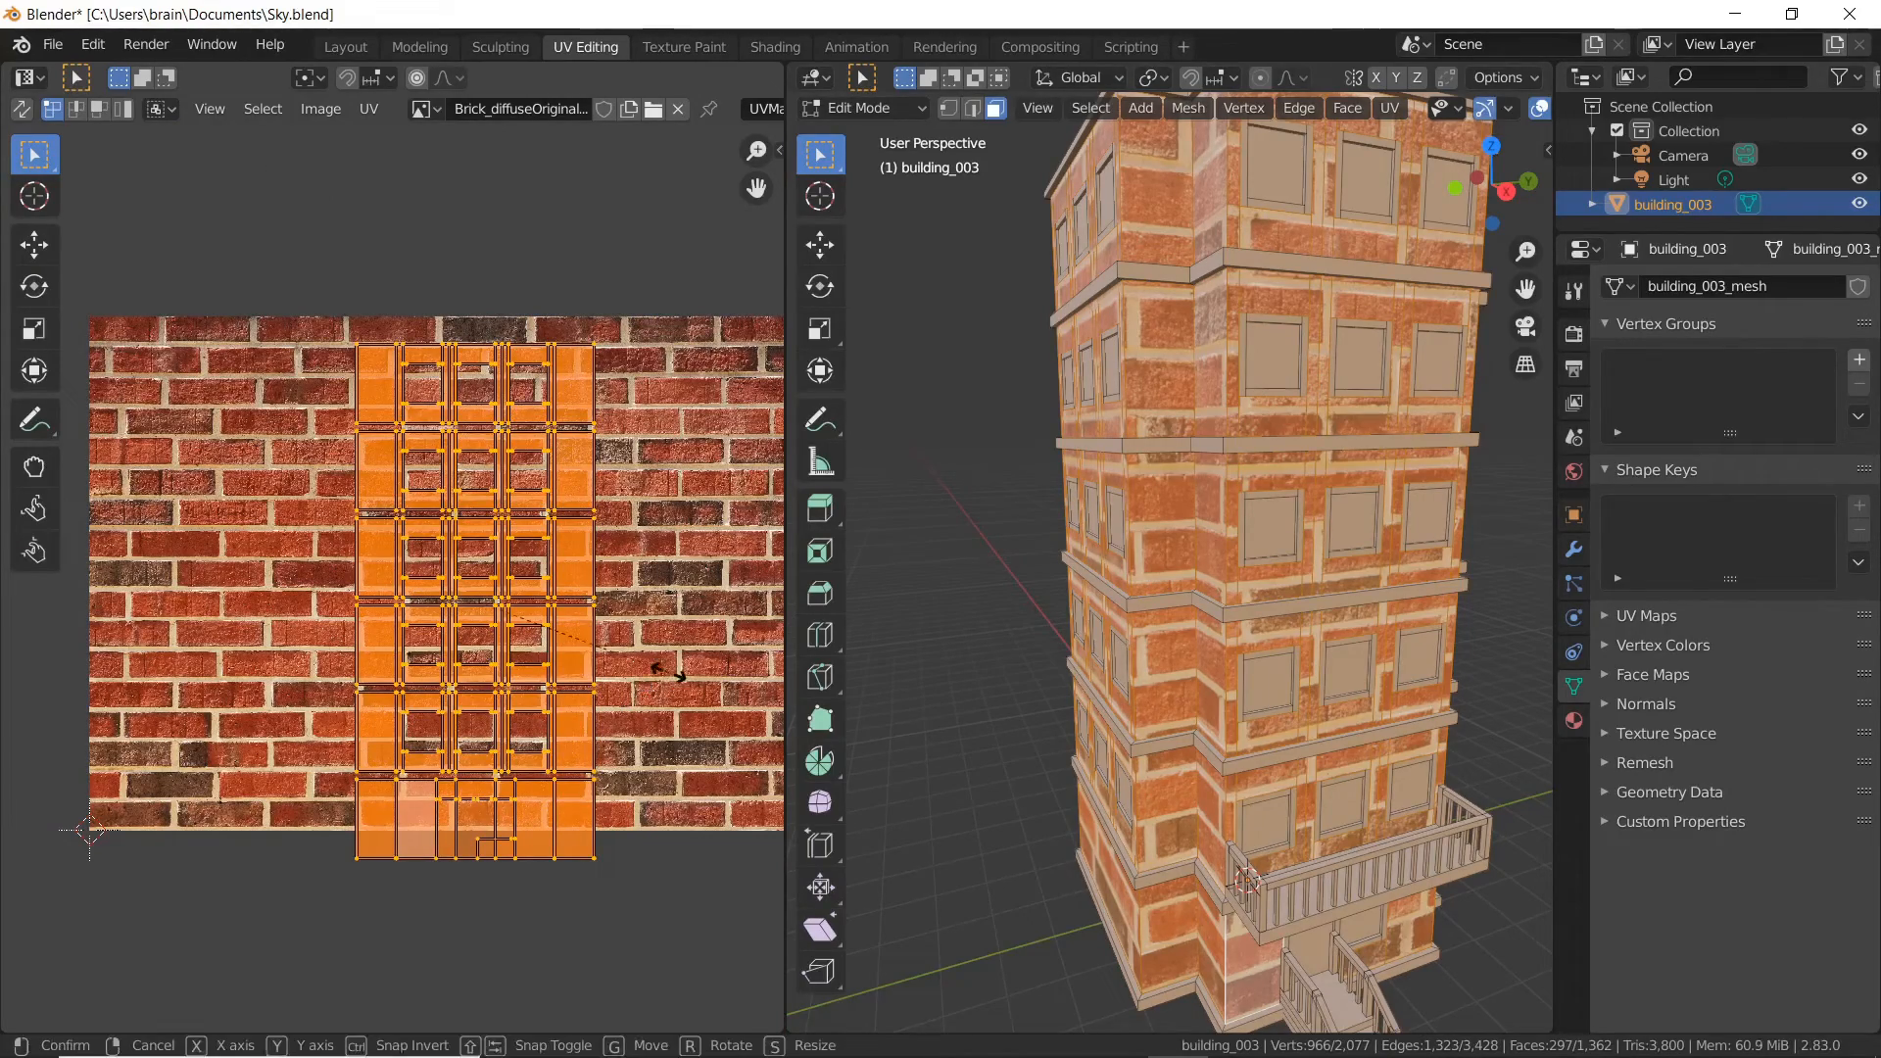
key(s)
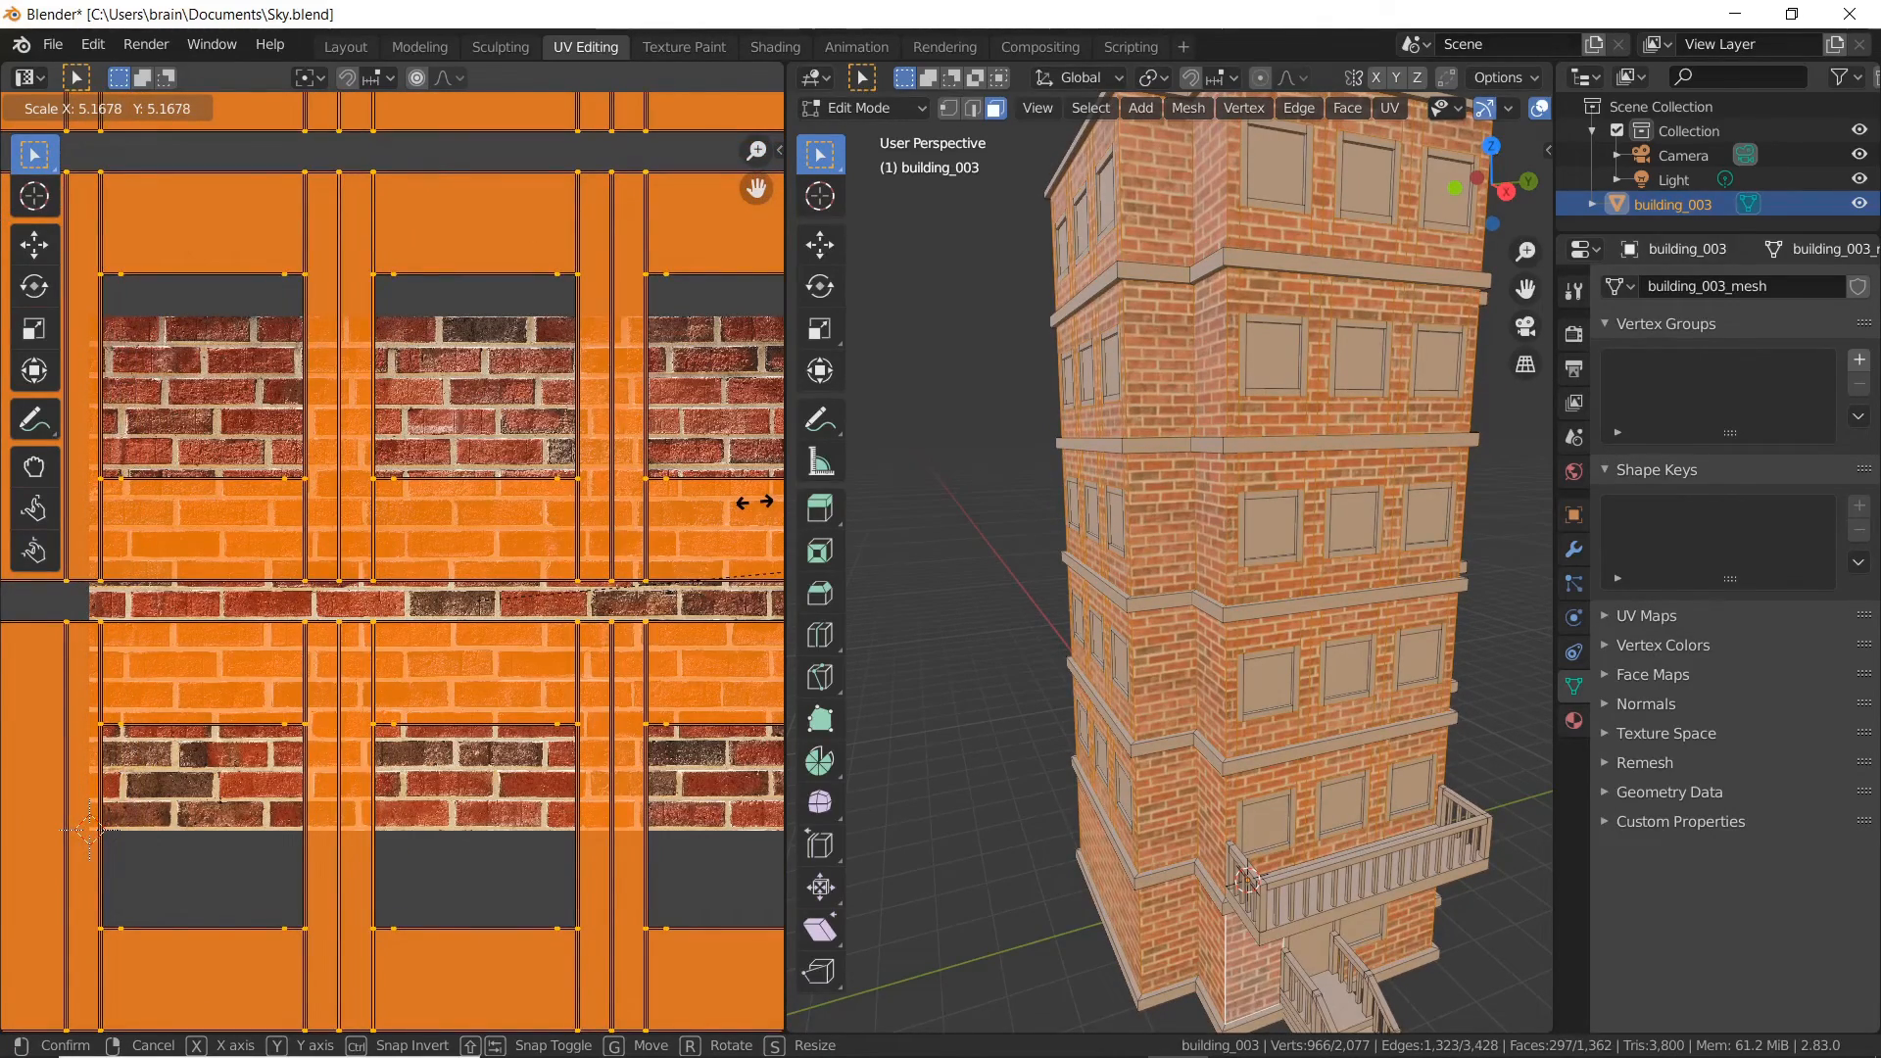
click(756, 503)
middle_drag(1166, 666, 1094, 683)
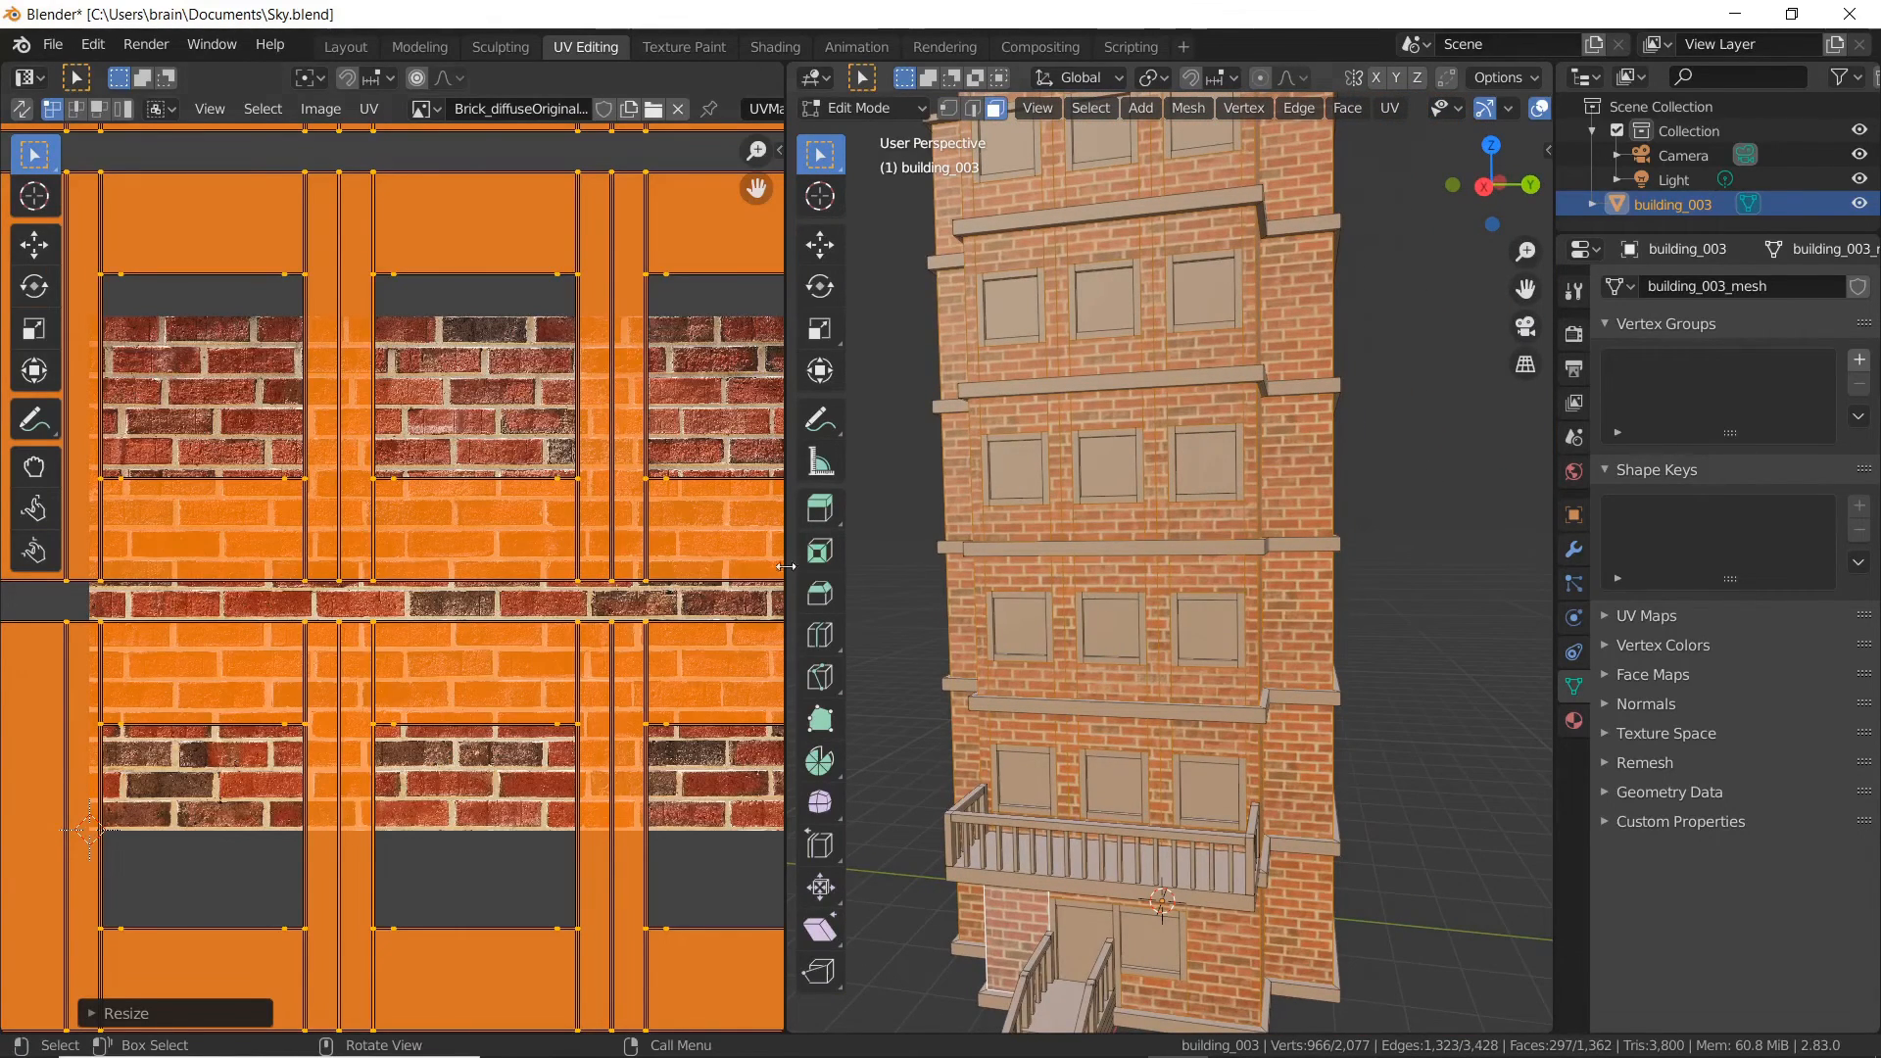
key(p)
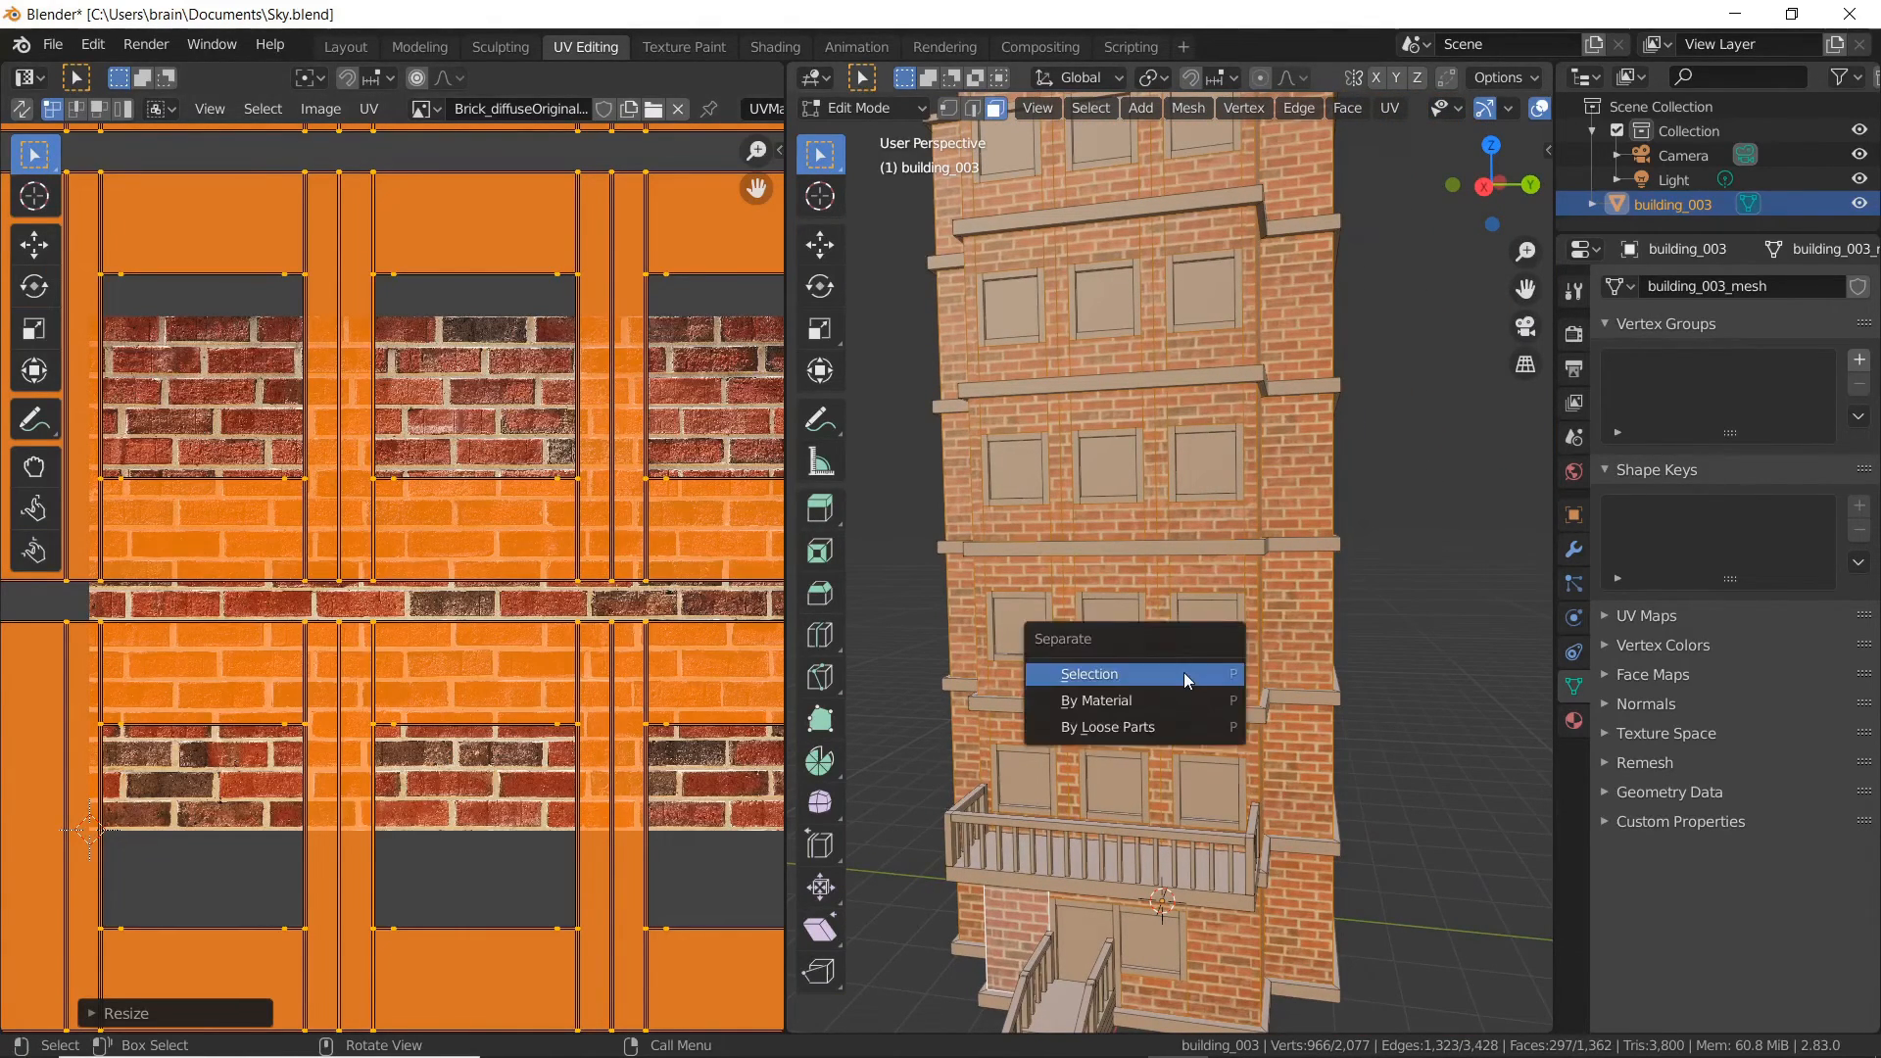
key(Escape)
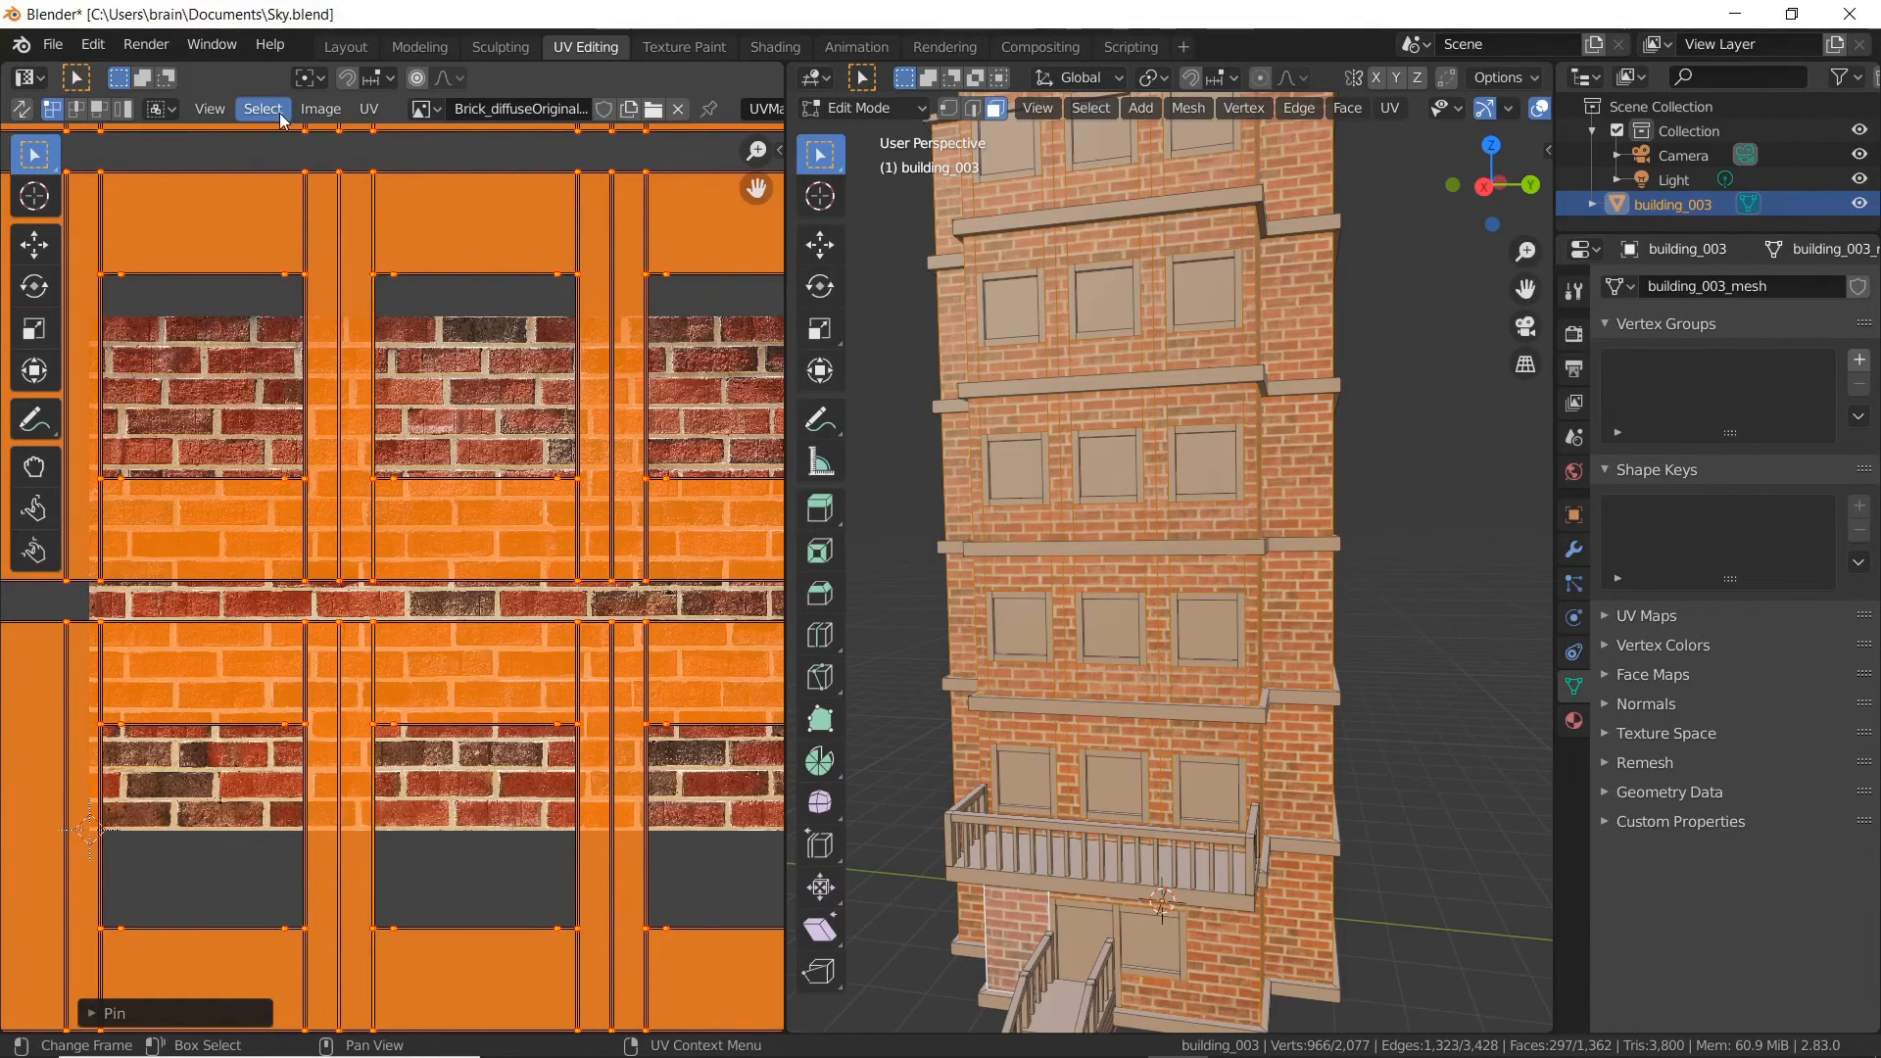
- Return to the Layout workspace, view the building in Rendered shading in Object Mode, and put it back in Edit Mode
click(345, 47)
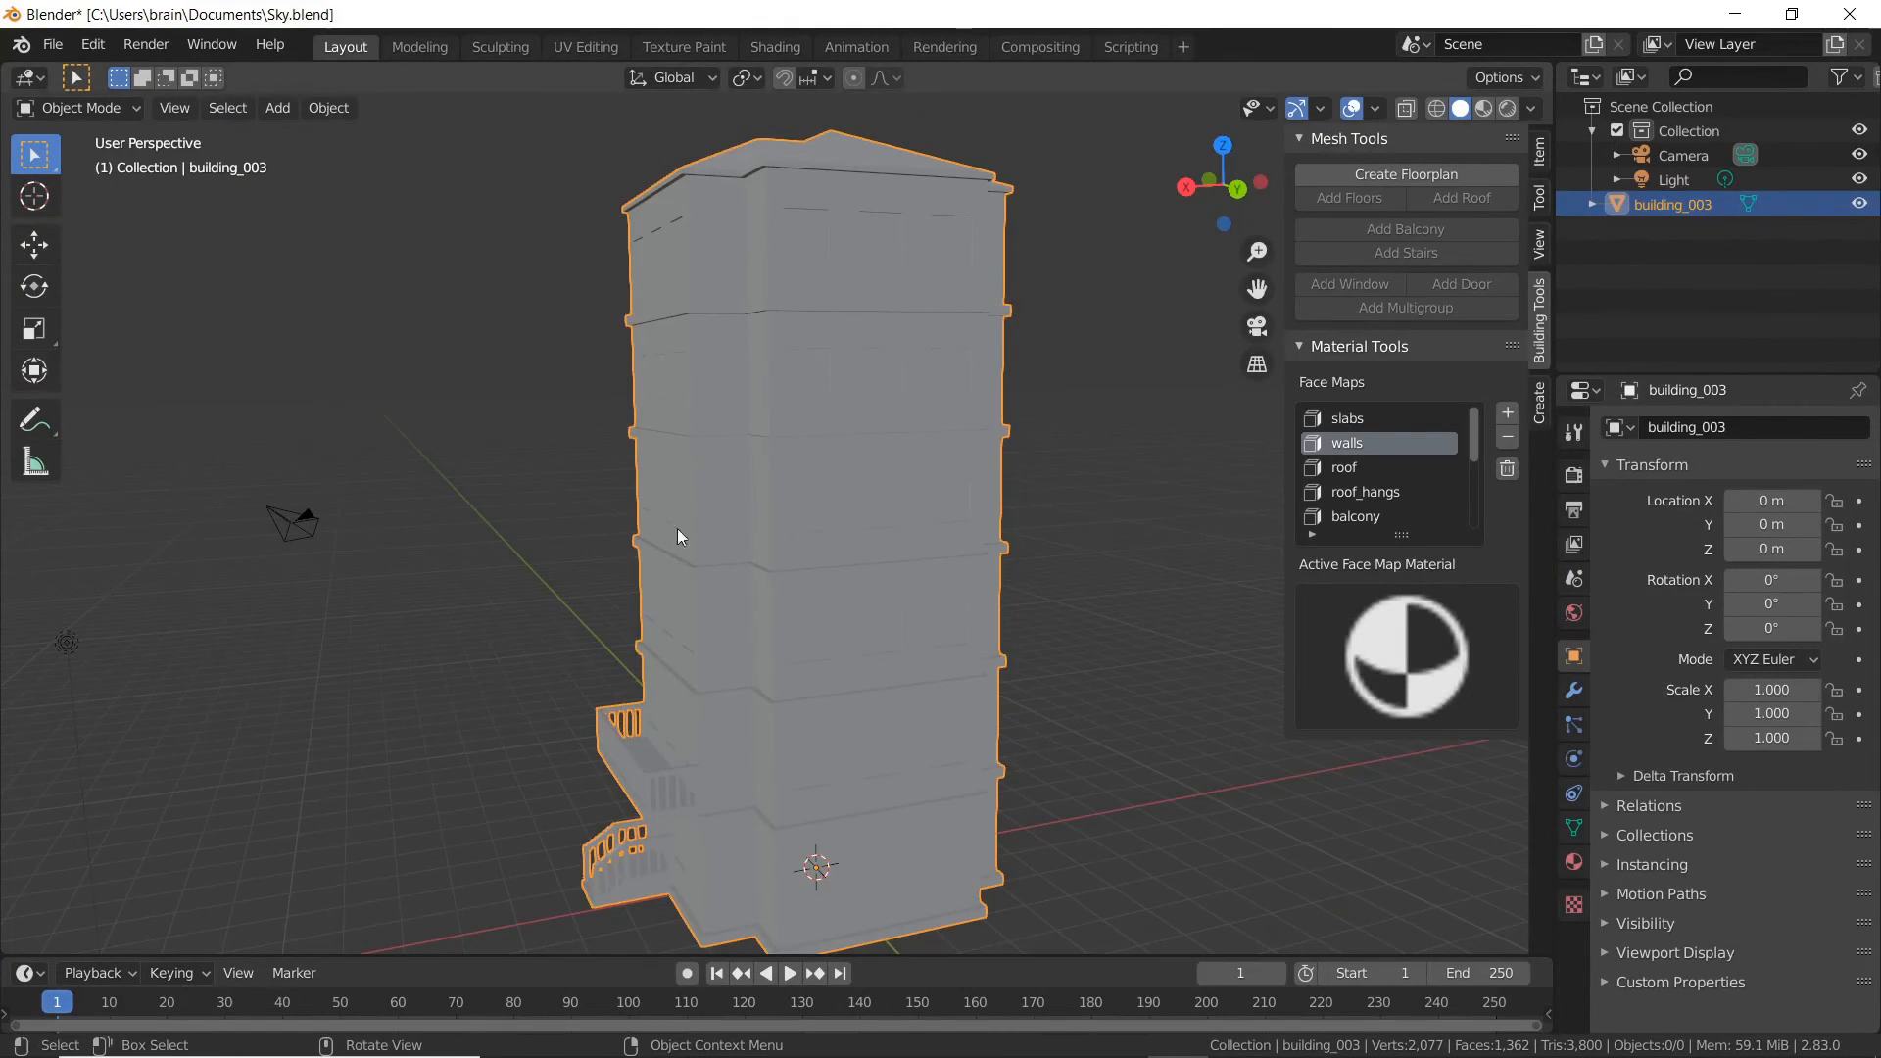
middle_drag(644, 568, 774, 562)
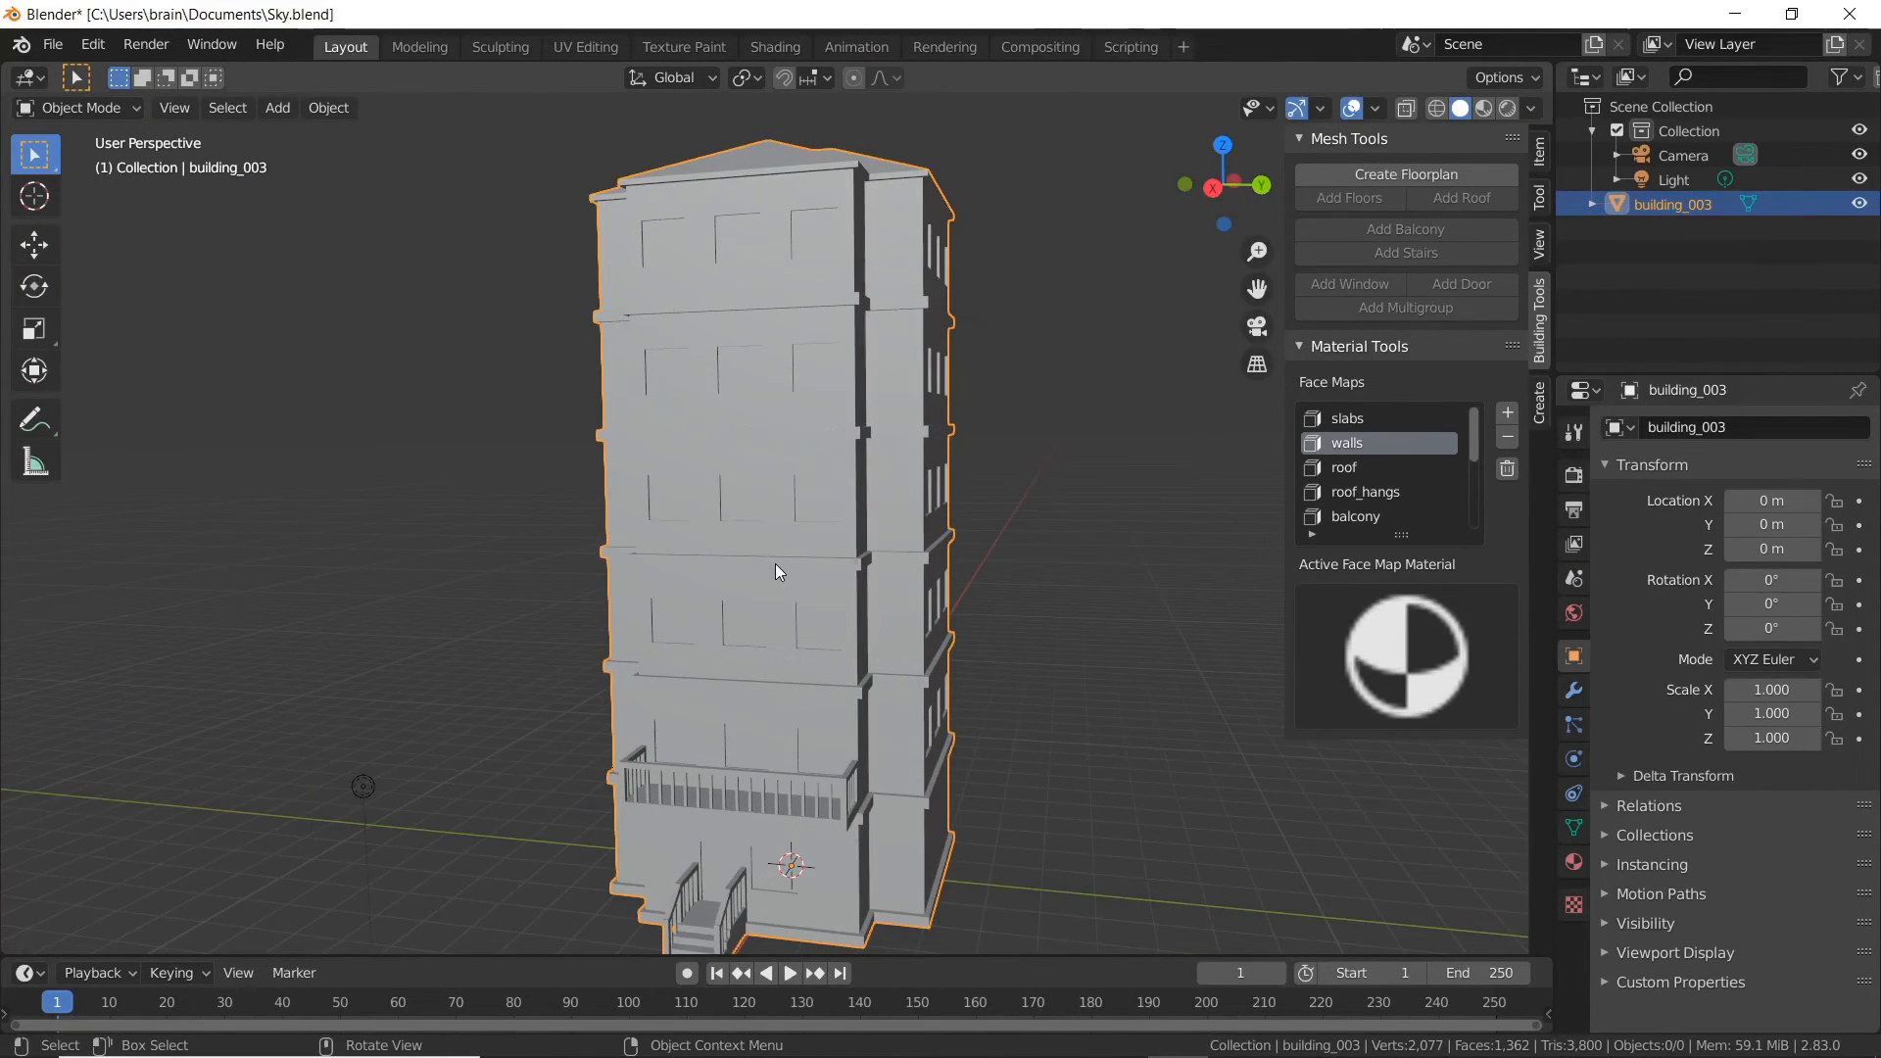
key(z)
click(774, 423)
mouse_move(774, 423)
middle_down()
mouse_move(894, 526)
mouse_move(954, 526)
mouse_move(611, 556)
middle_up()
mouse_move(902, 583)
middle_down()
mouse_move(683, 571)
mouse_move(961, 550)
mouse_move(890, 597)
mouse_move(845, 589)
mouse_move(891, 584)
middle_up()
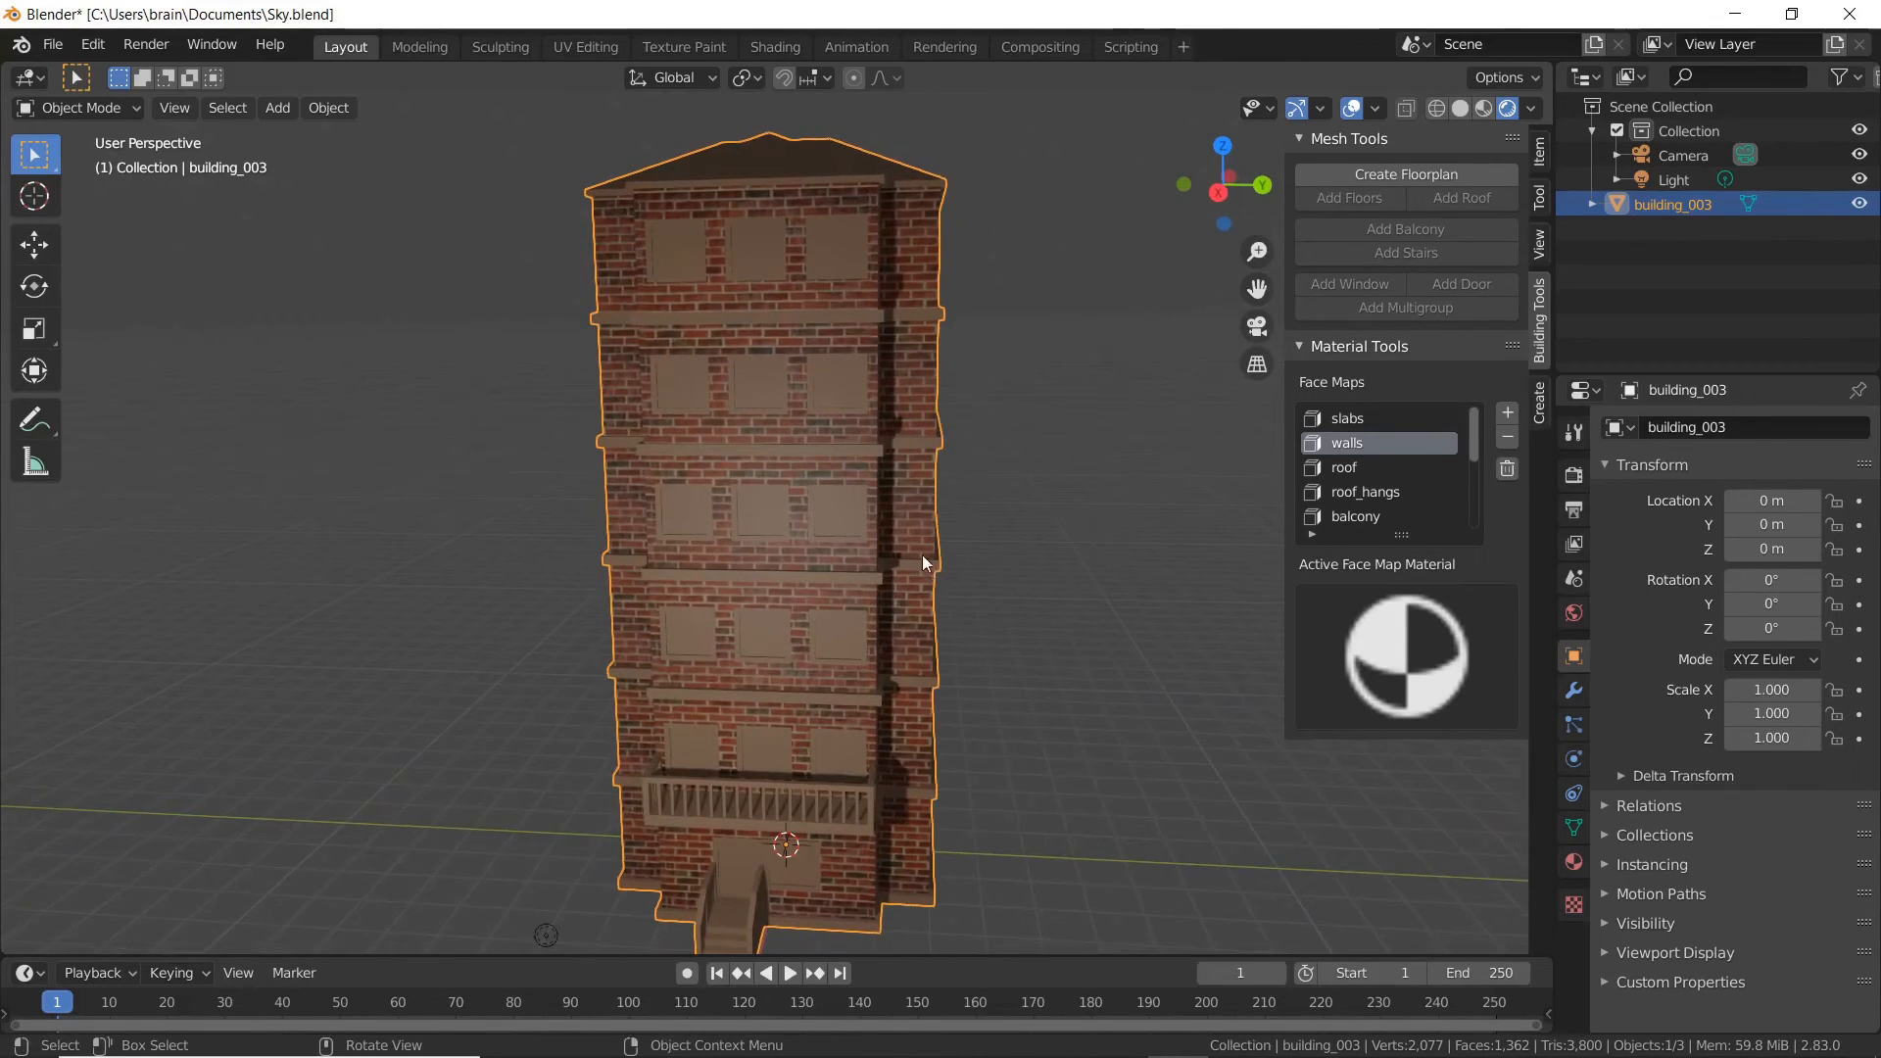
key(Tab)
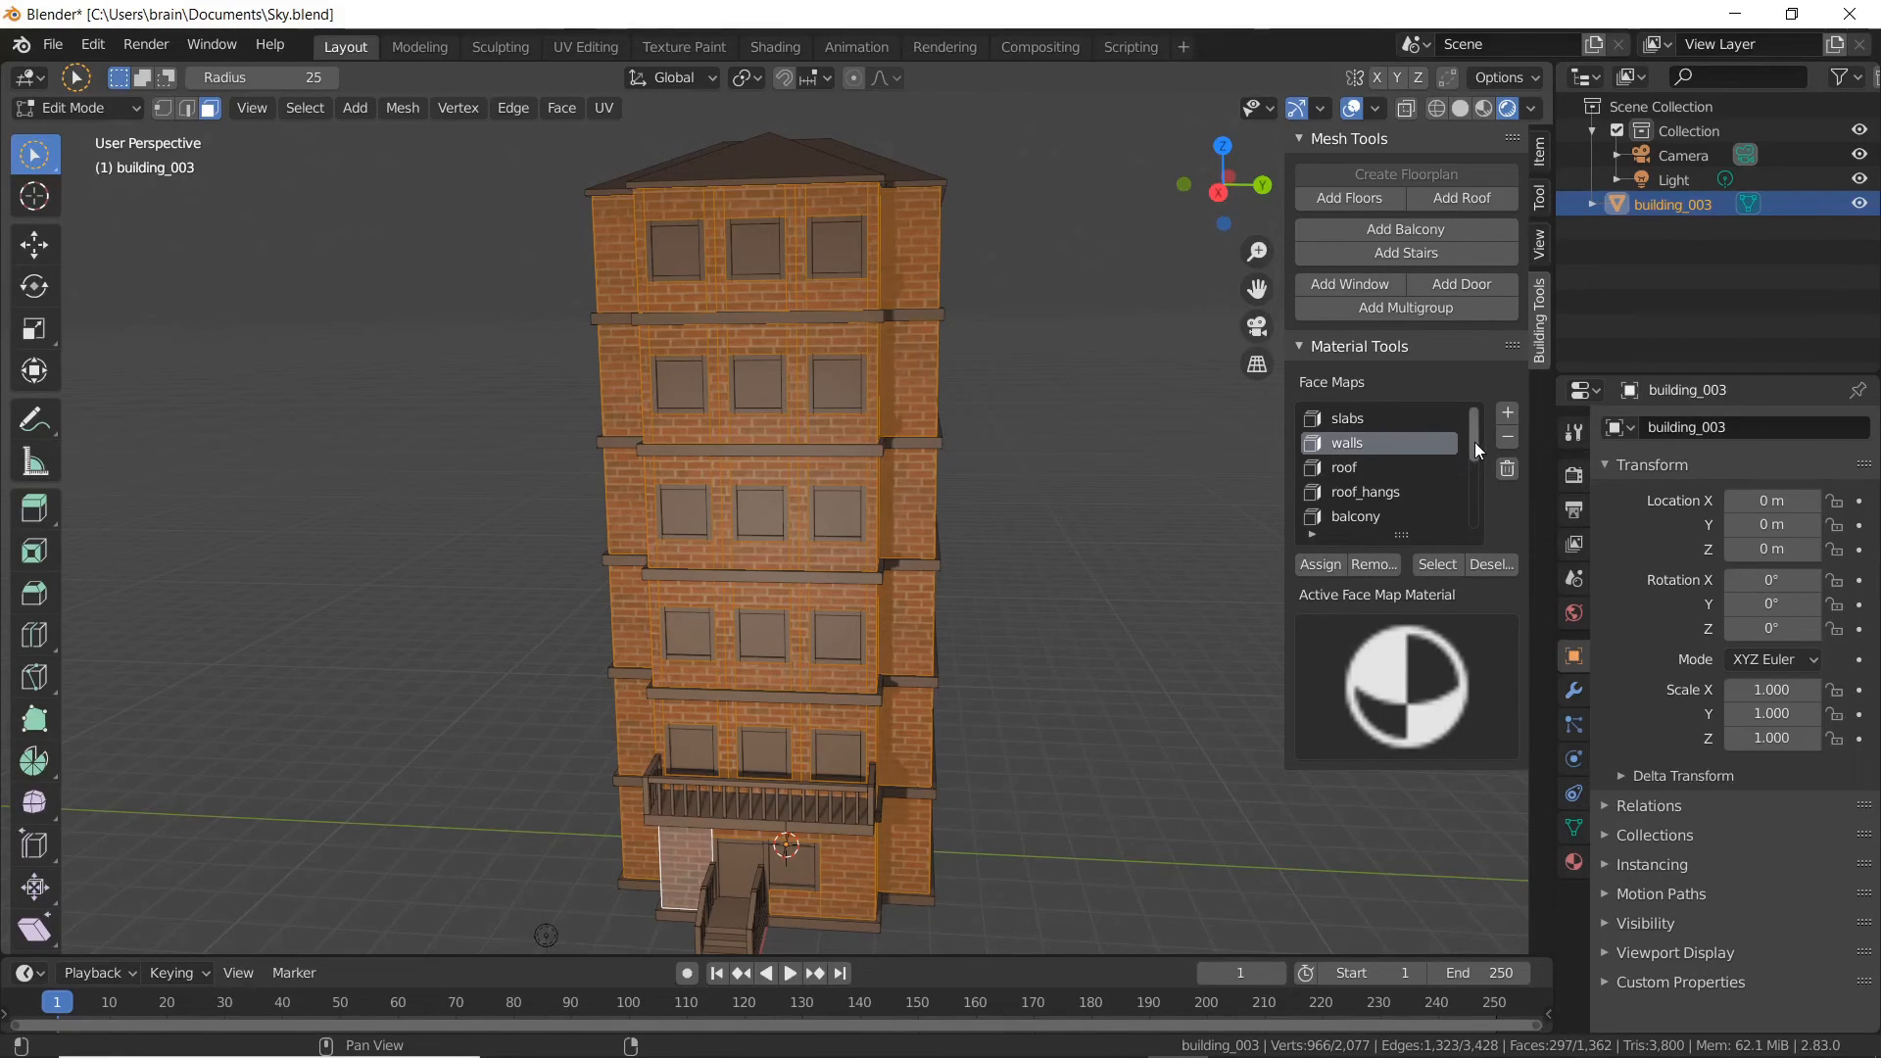
- Add the faces of the door face map to the selection and view the building's front door up close
scroll(1478, 449, down, 5)
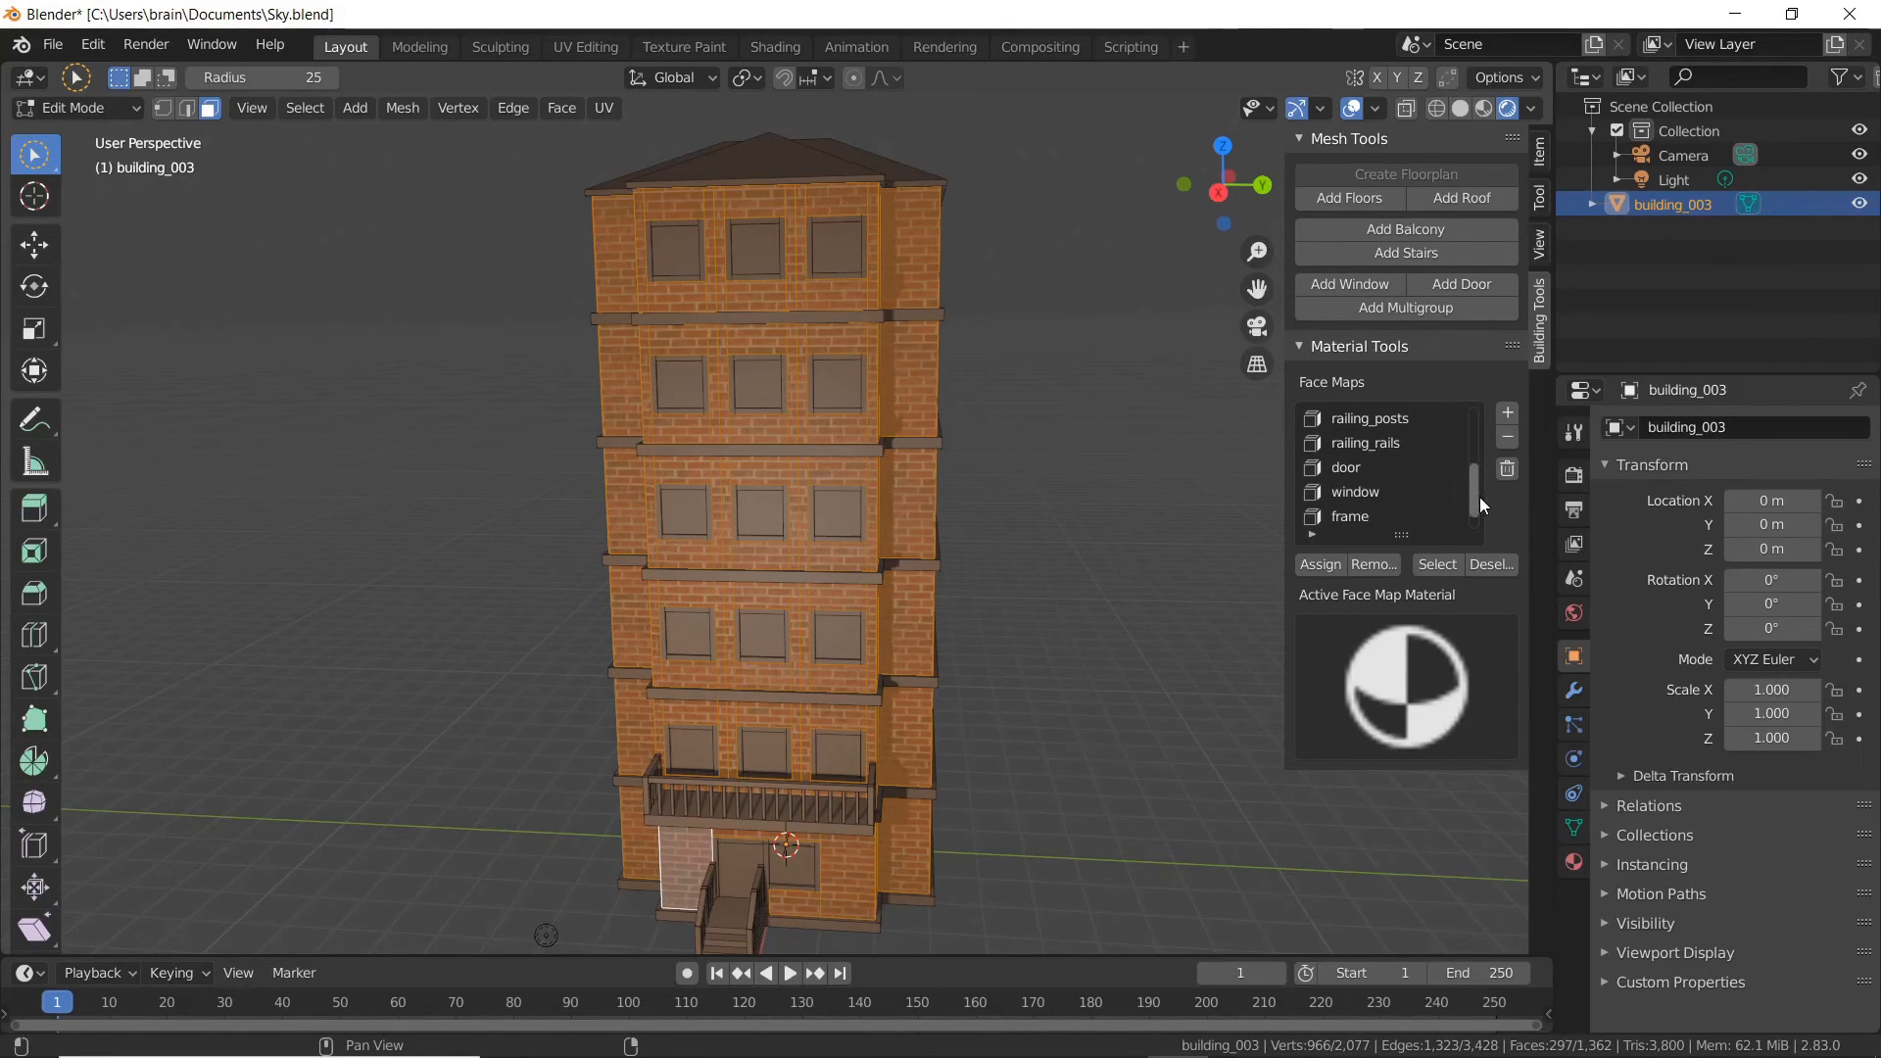
click(1358, 471)
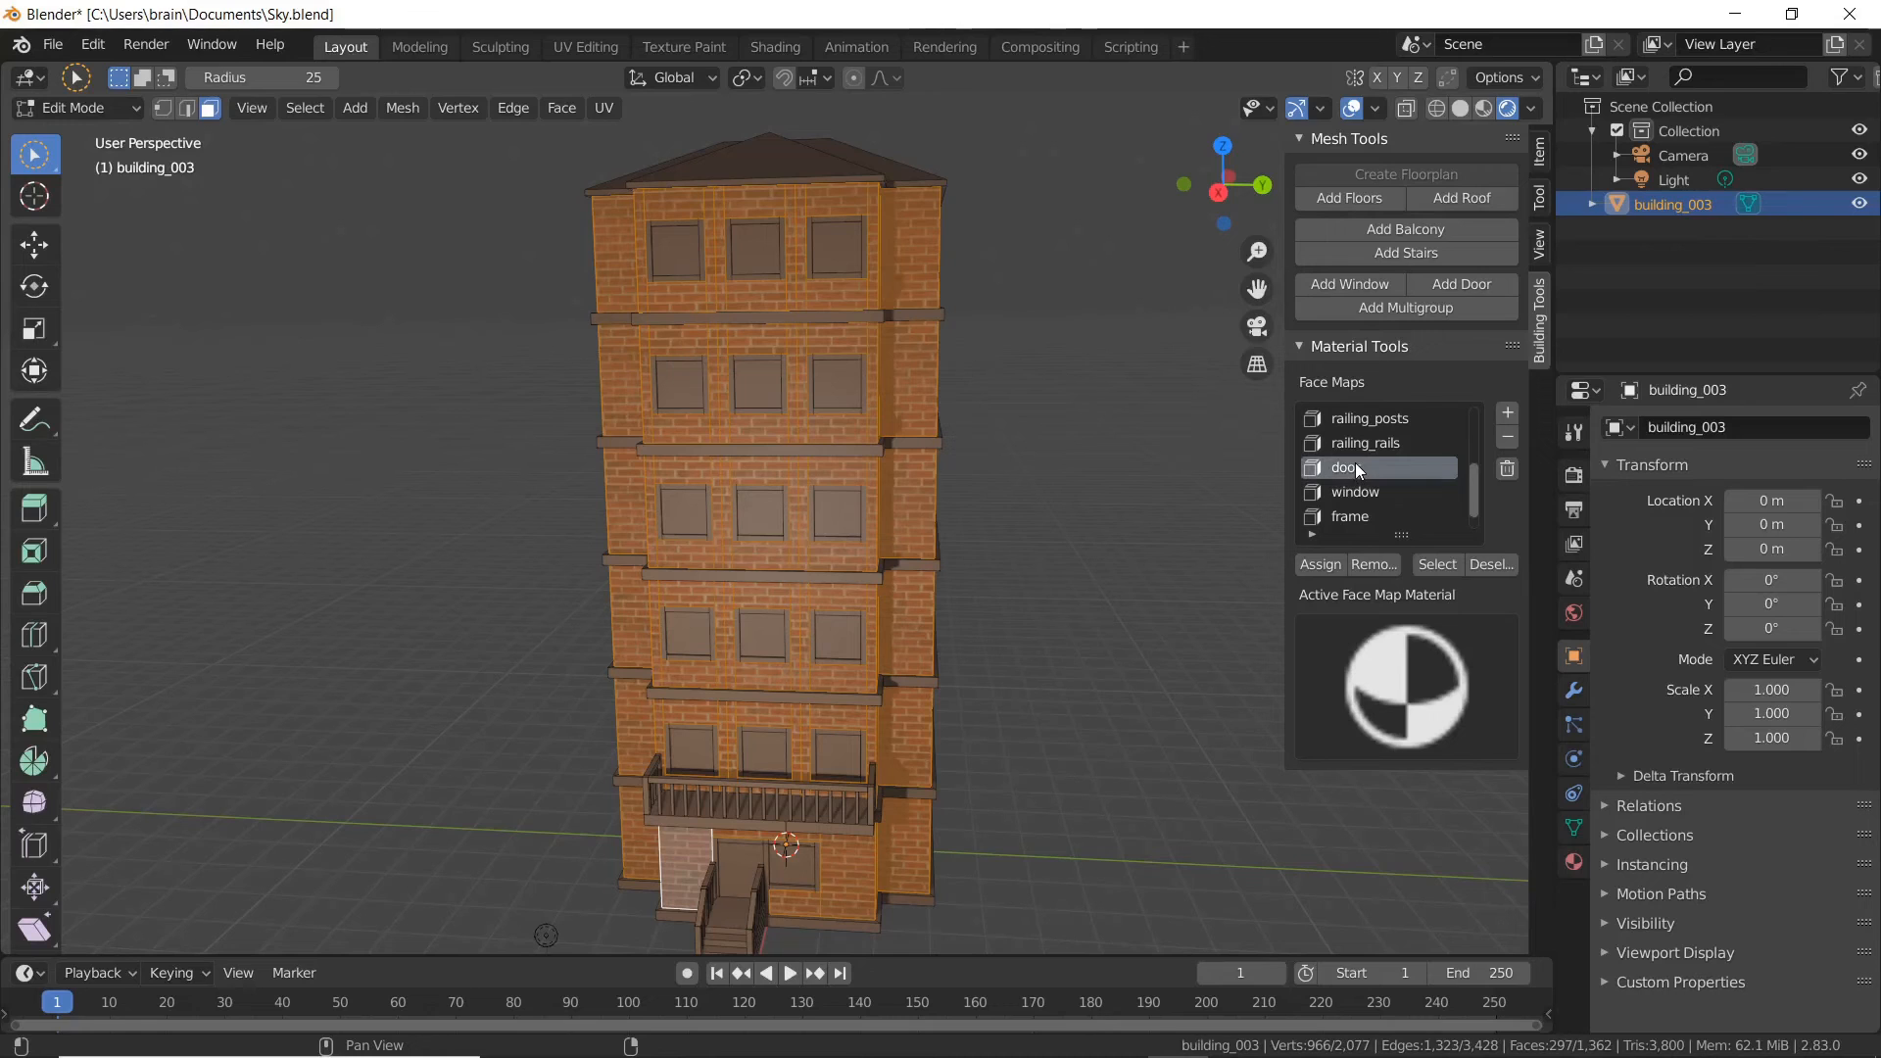
click(1447, 569)
middle_drag(777, 831, 826, 771)
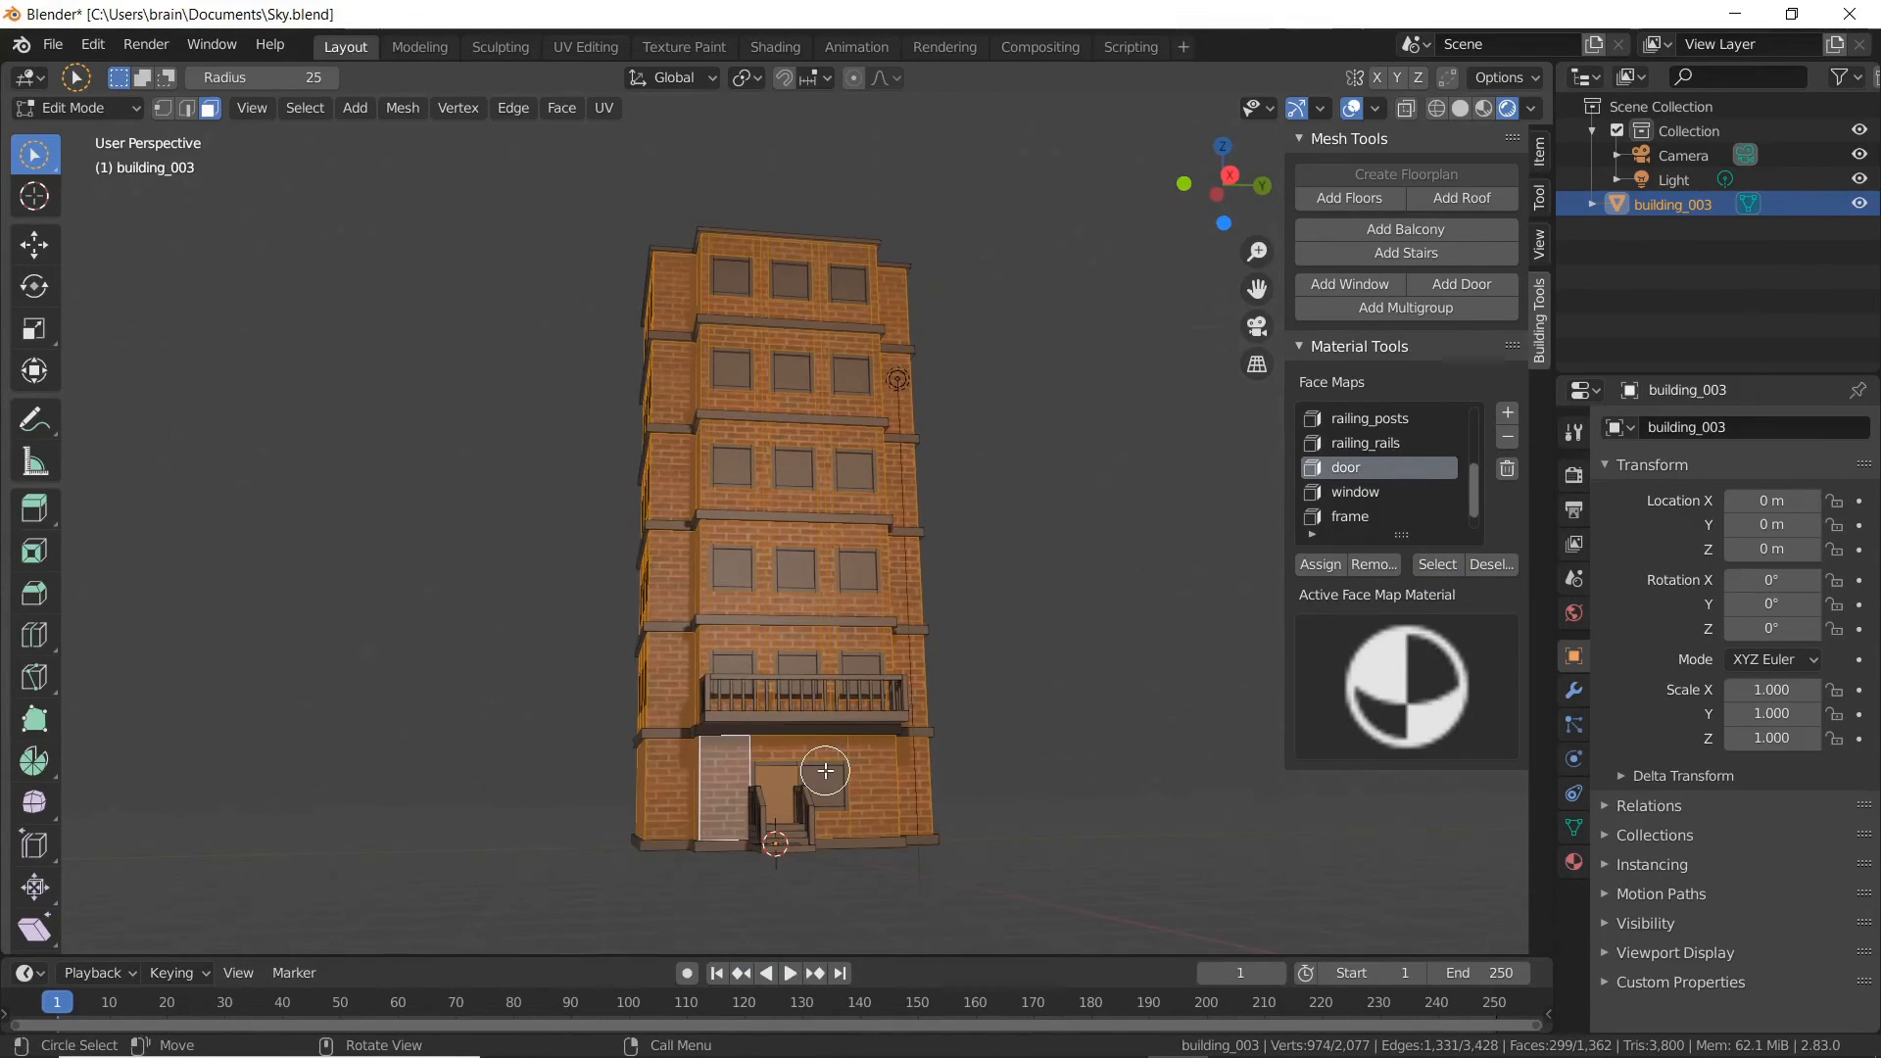
middle_drag(1027, 823, 1089, 701)
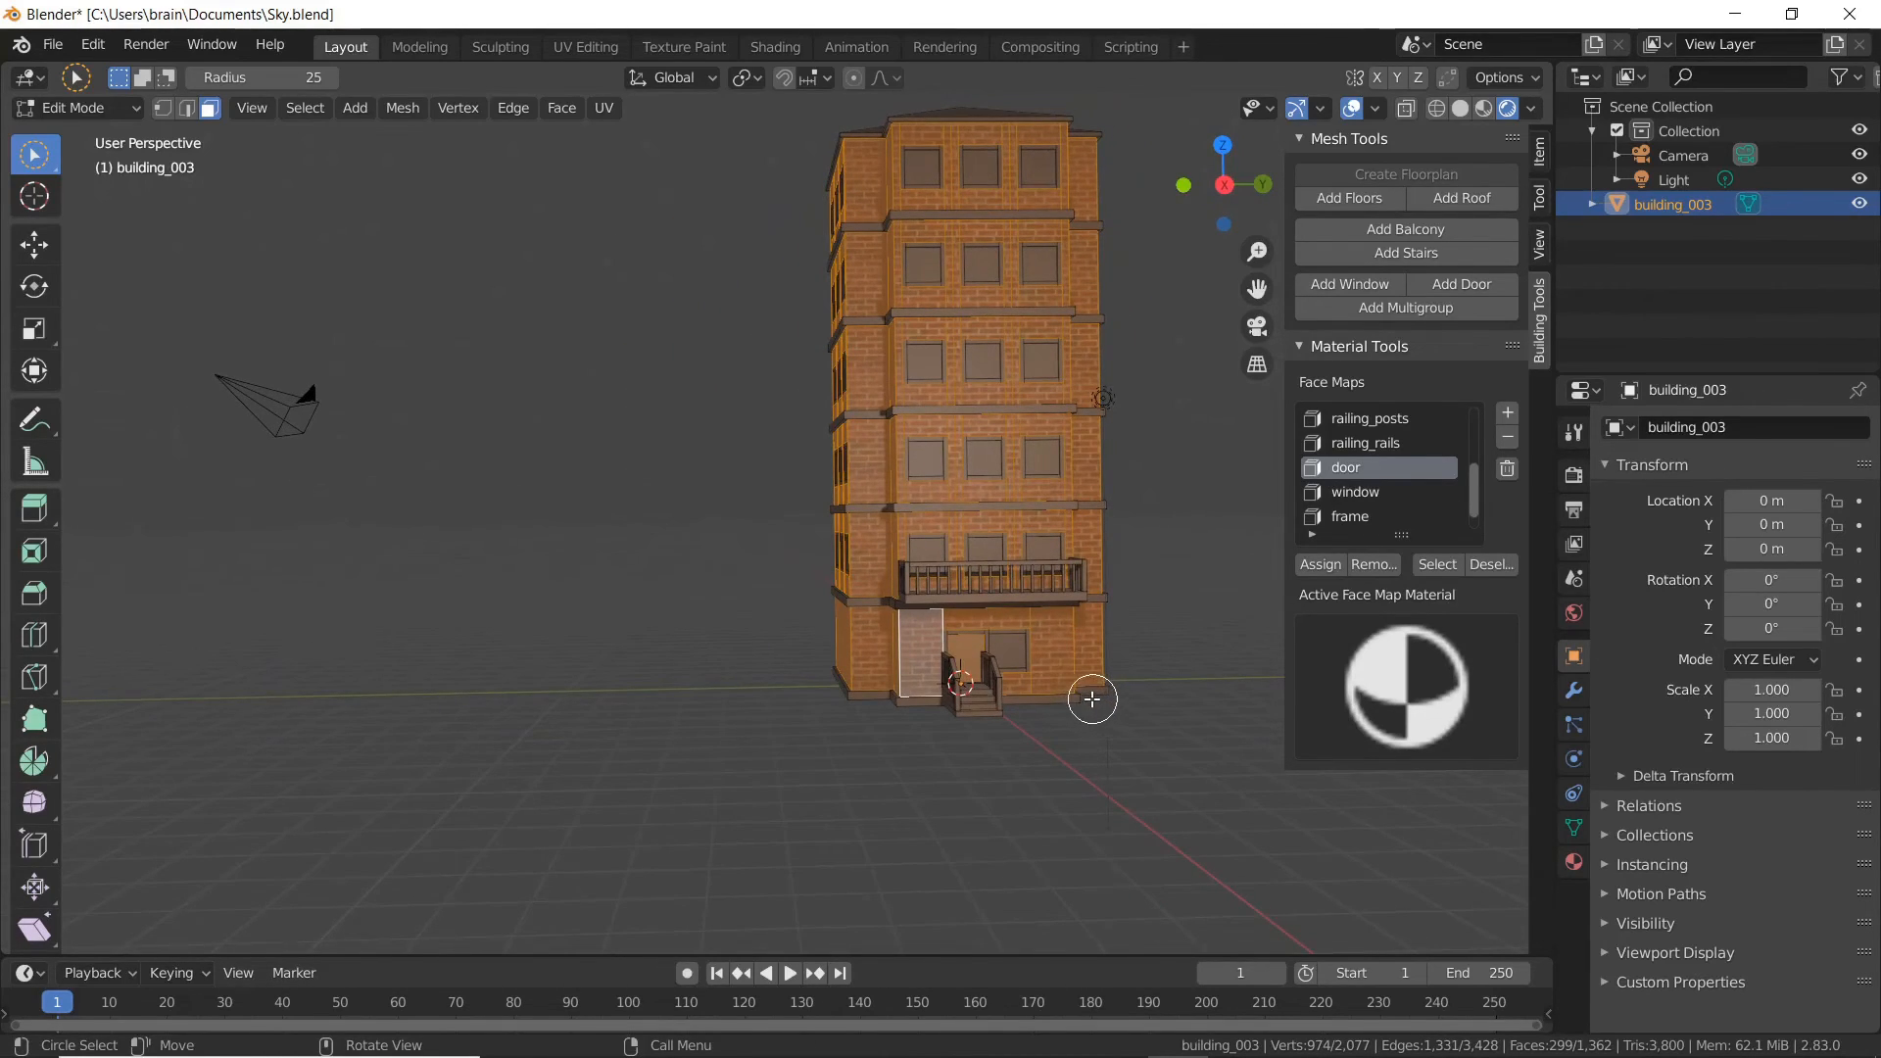
key(KP_Decimal)
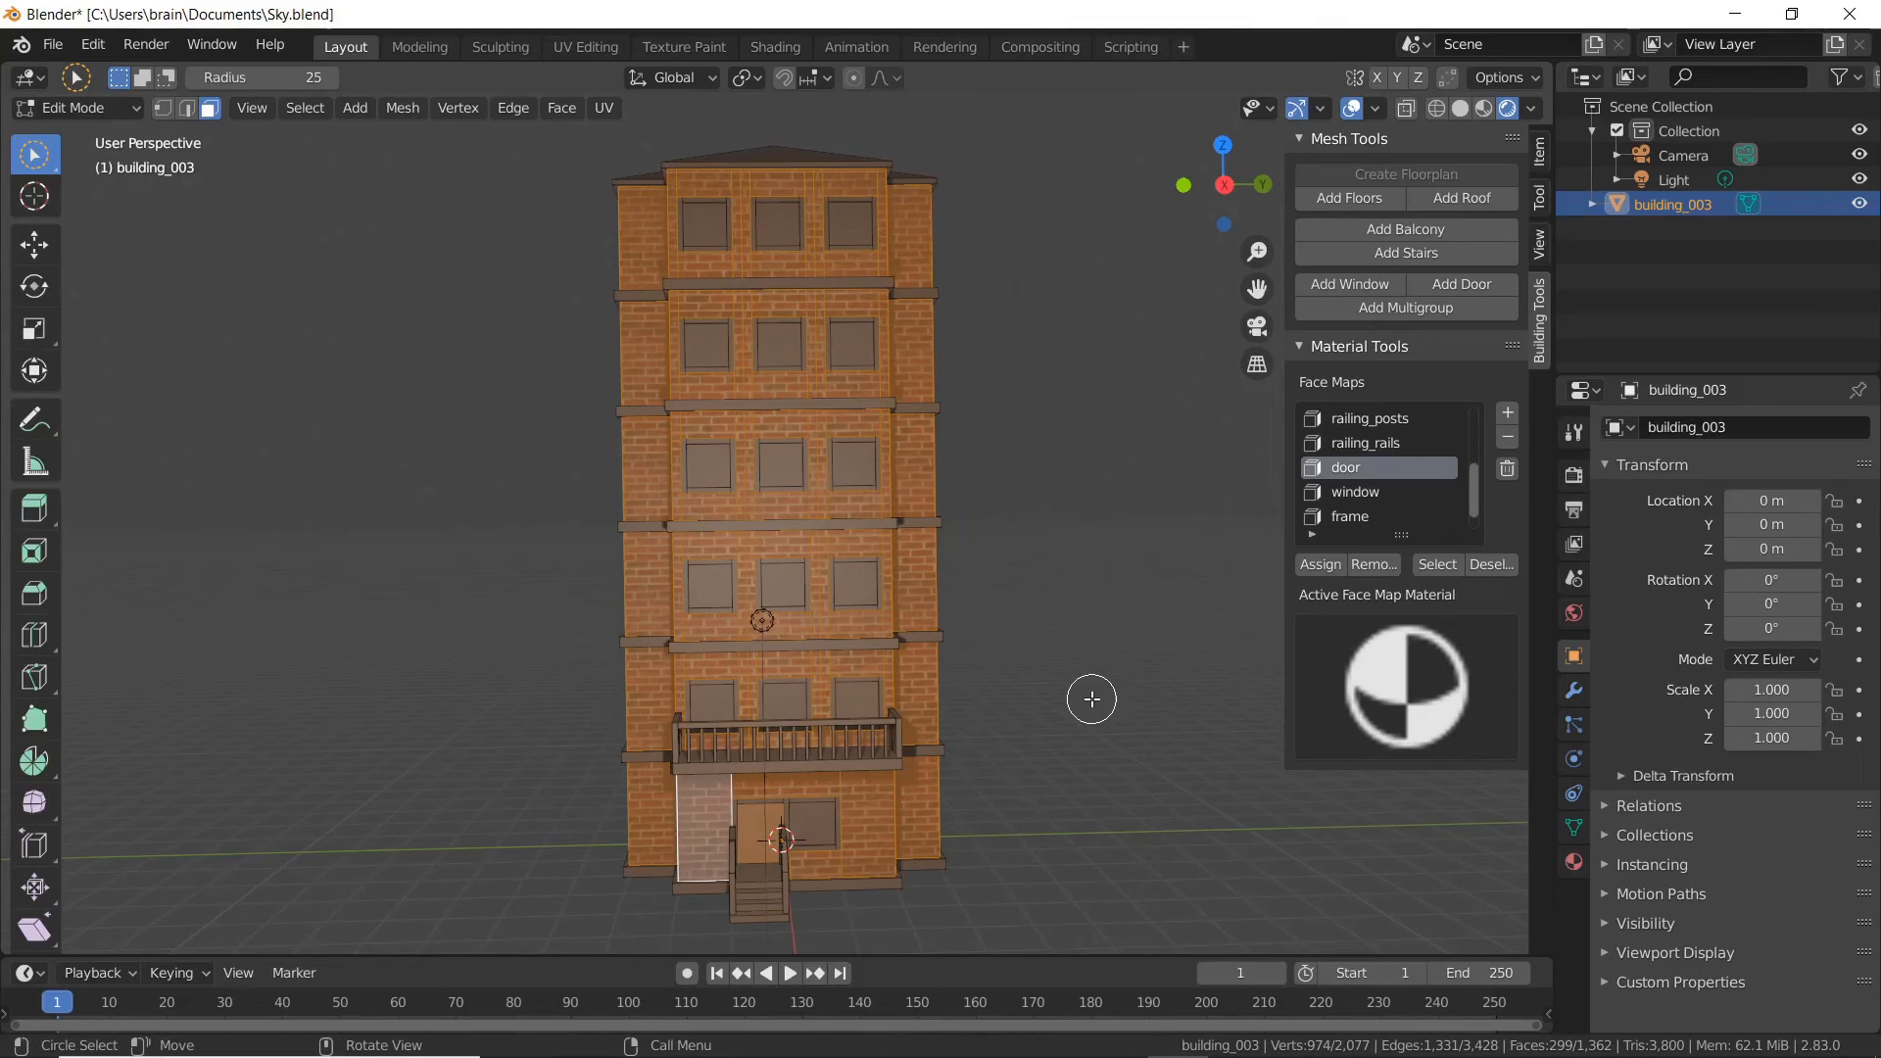
scroll(673, 797, up, 6)
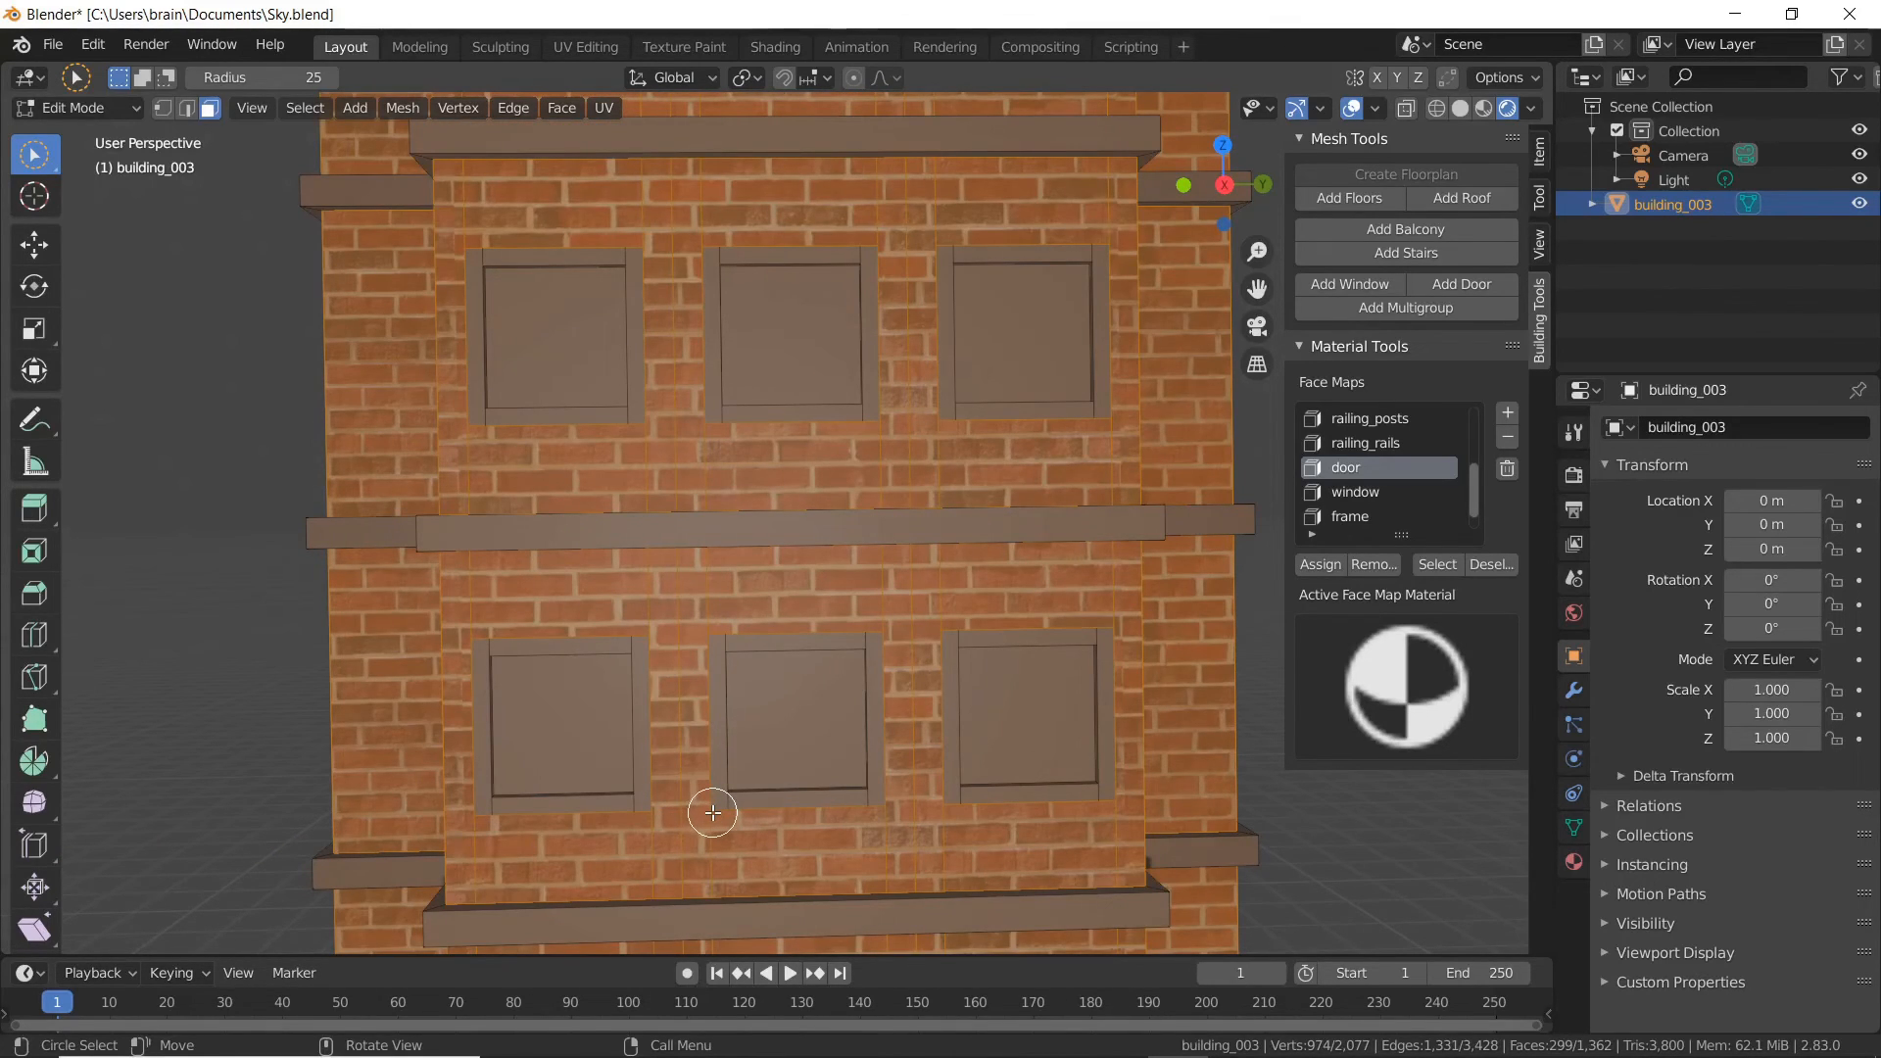
scroll(707, 817, down, 7)
scroll(774, 784, up, 2)
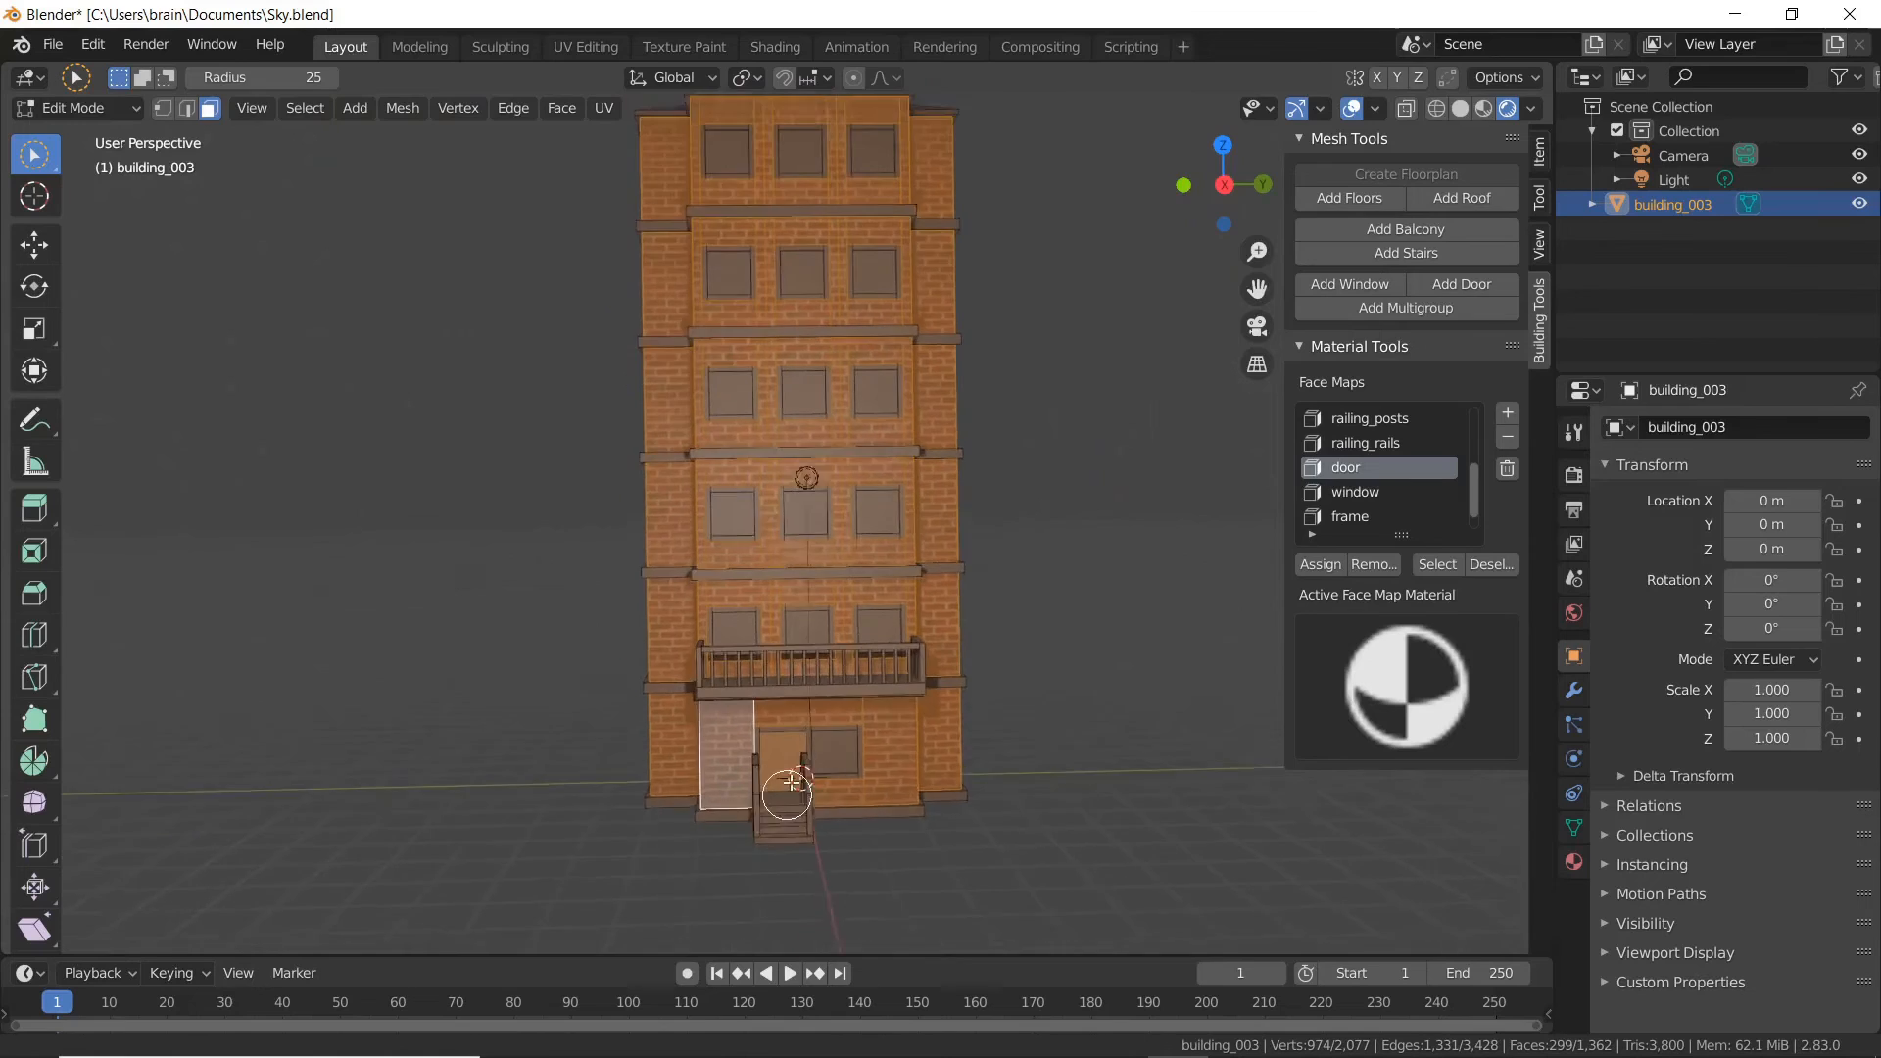
scroll(800, 722, up, 8)
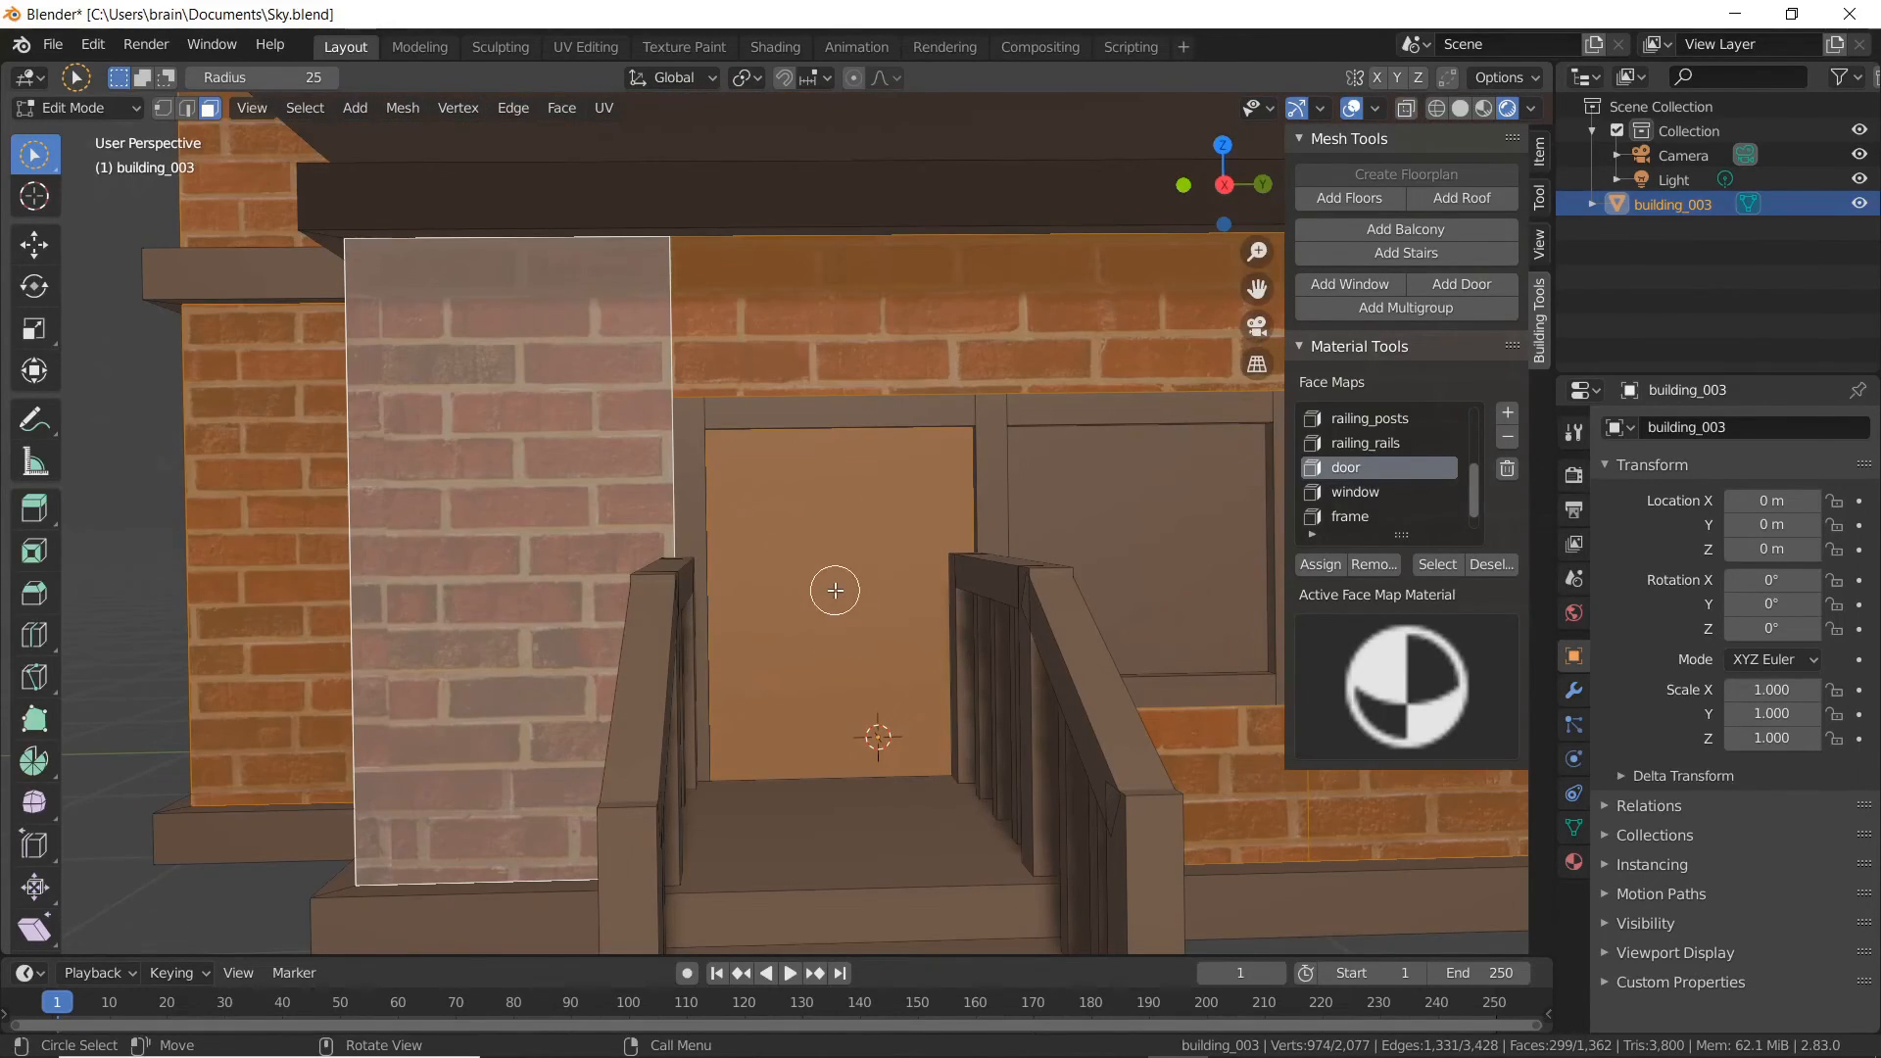
middle_drag(835, 590, 788, 592)
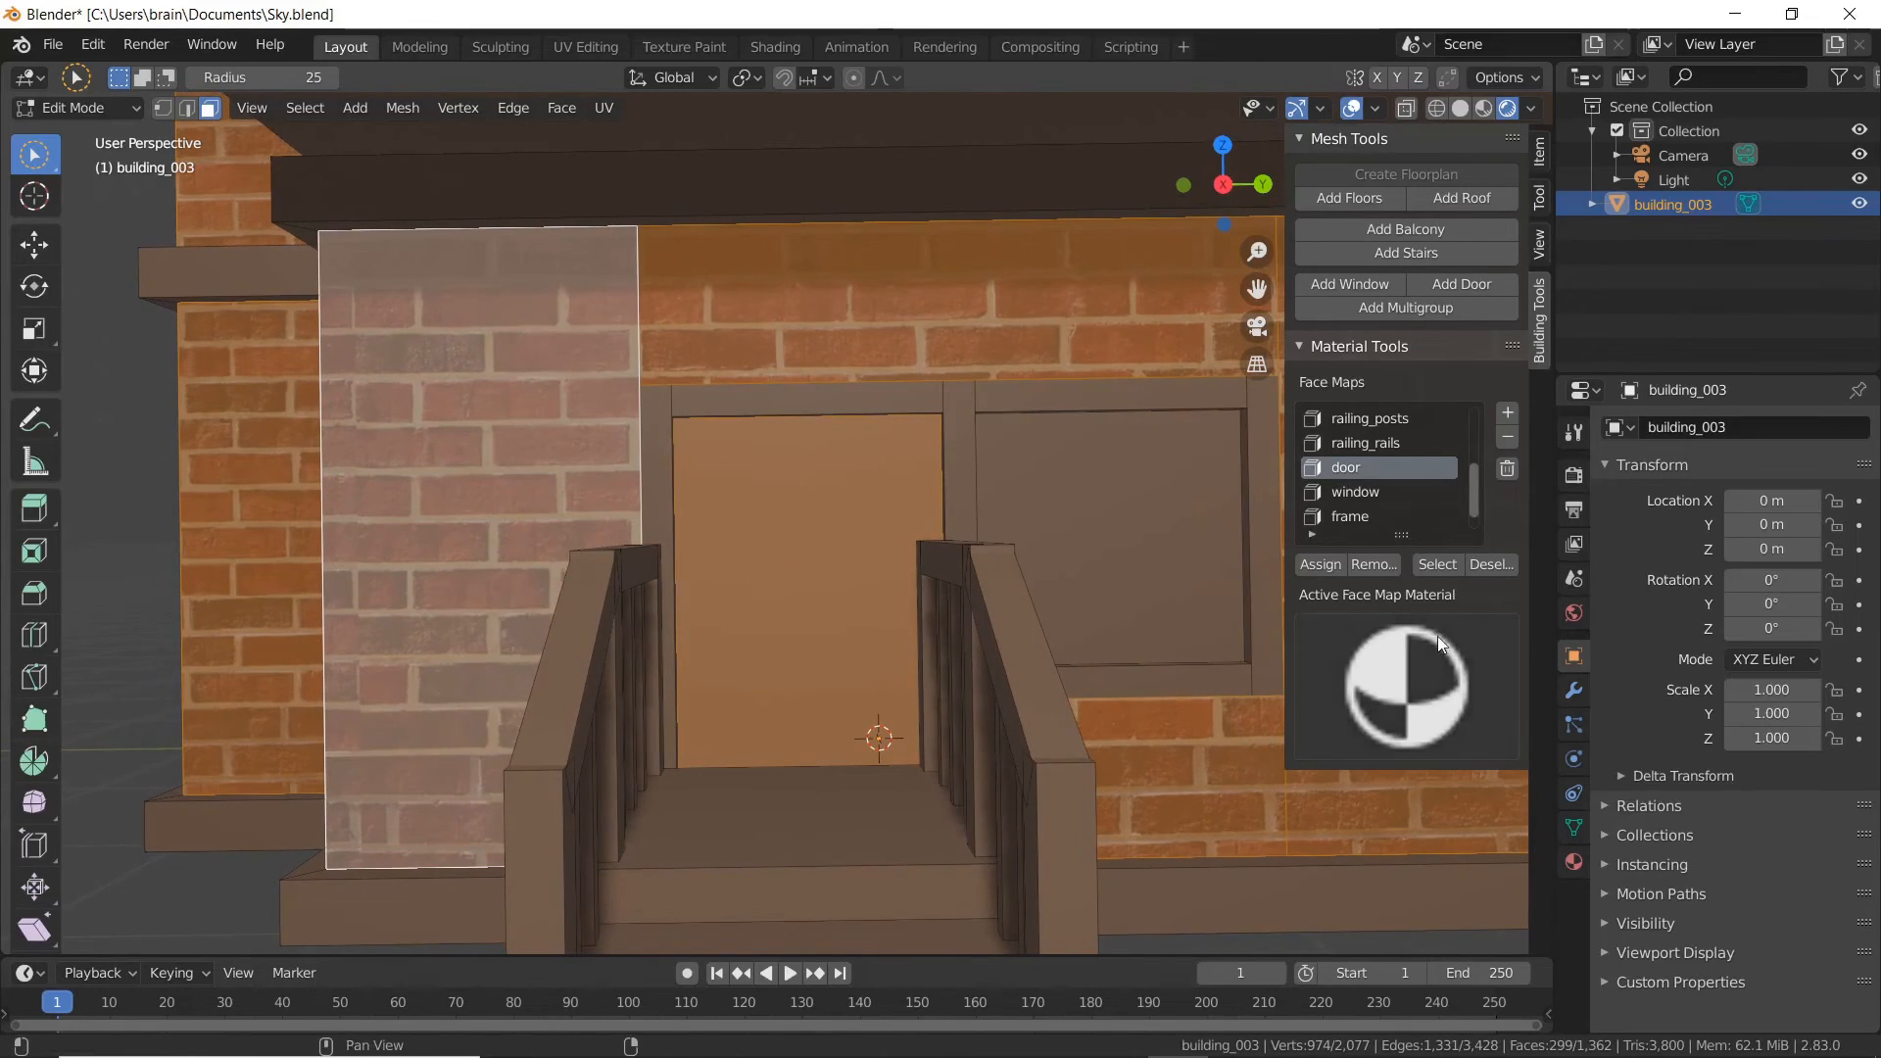
- Add a second material slot to the building with a new material named Door
click(1575, 862)
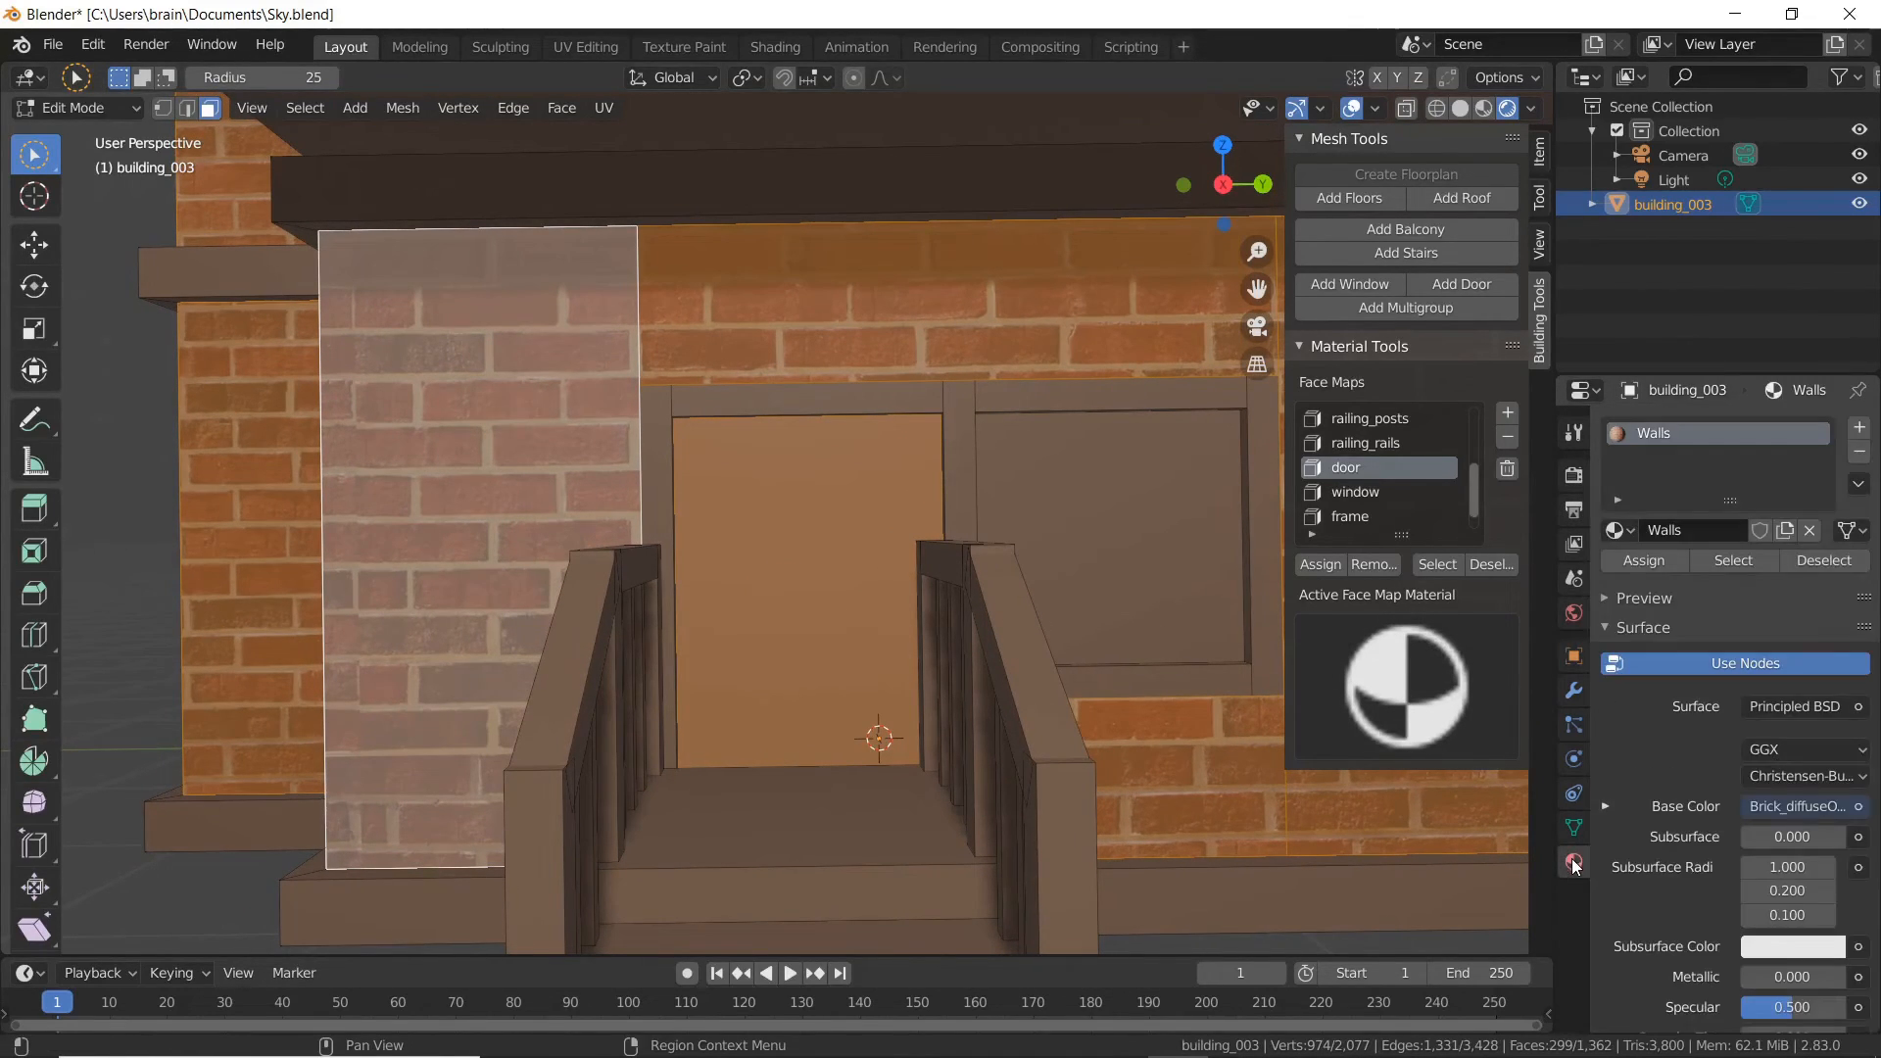
click(1860, 432)
click(1719, 579)
click(1685, 579)
key(ctrl+a)
text(Door)
key(Return)
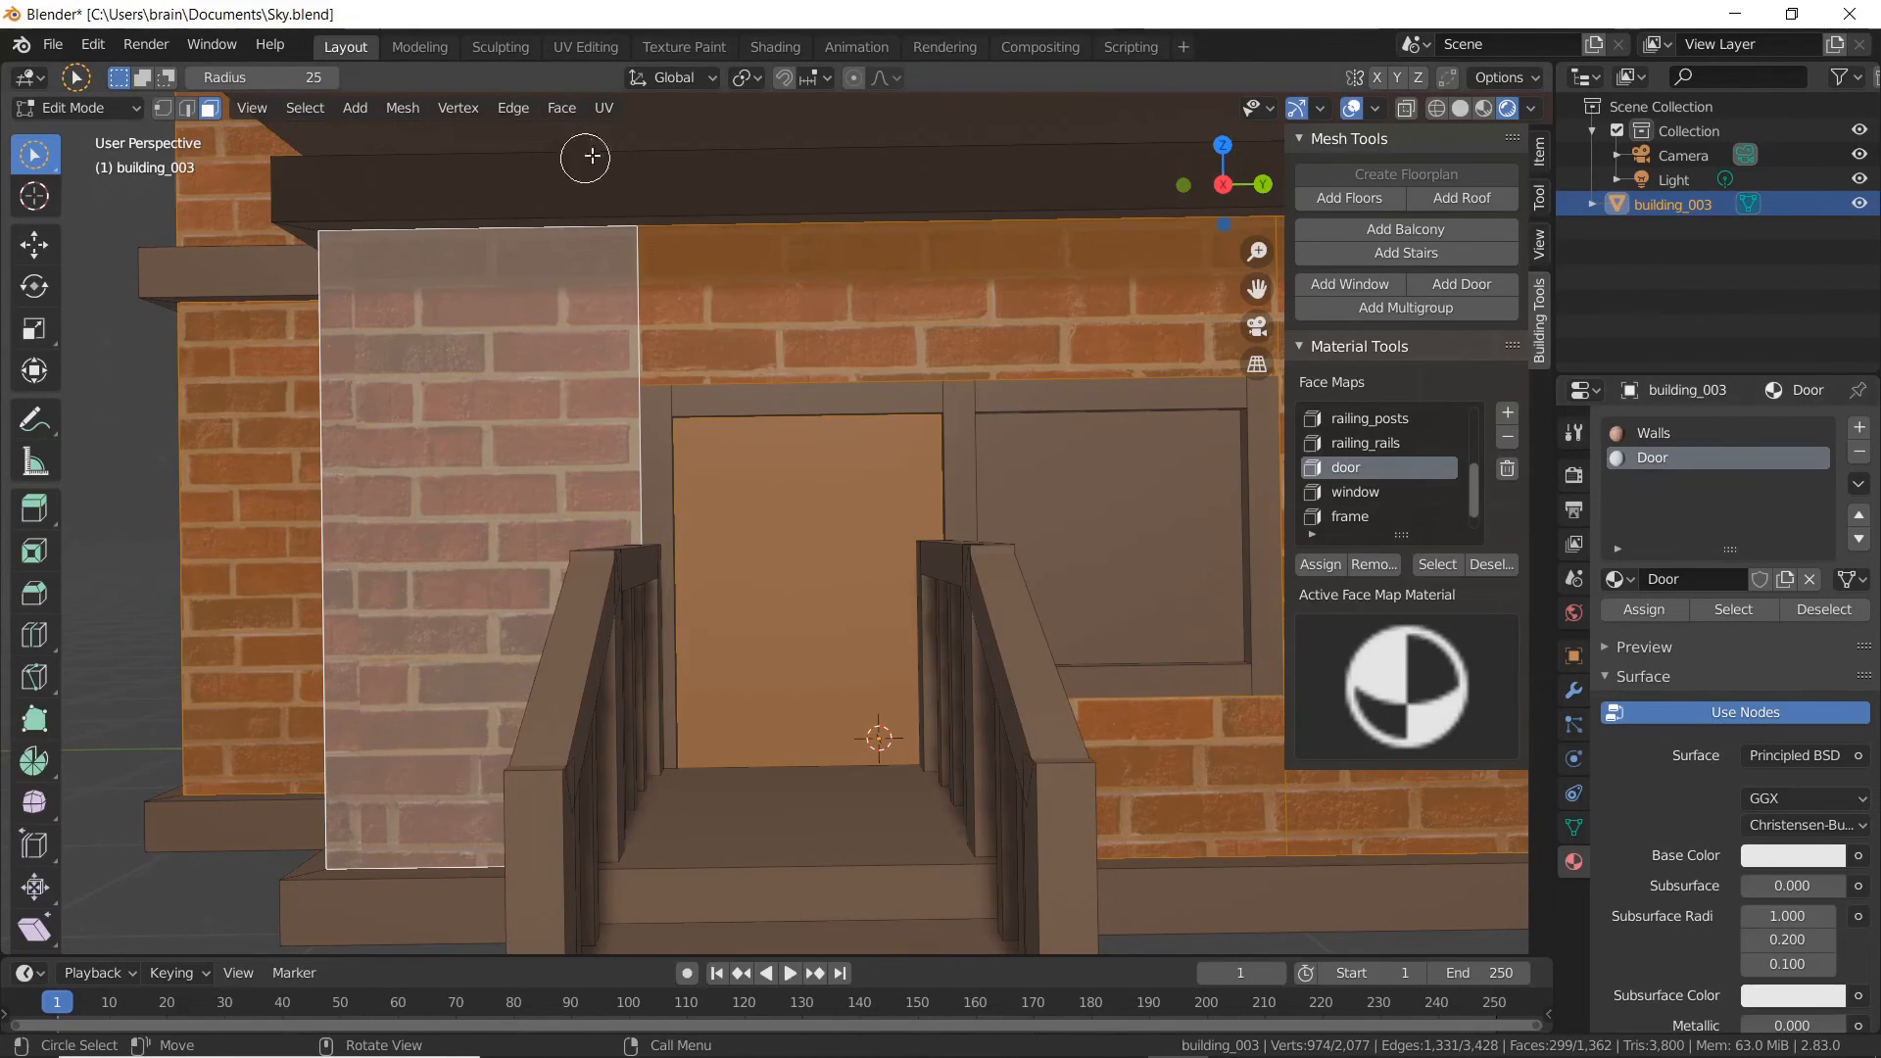
- Switch to the Shading workspace and select only the front door's face above the entrance stairs
click(774, 47)
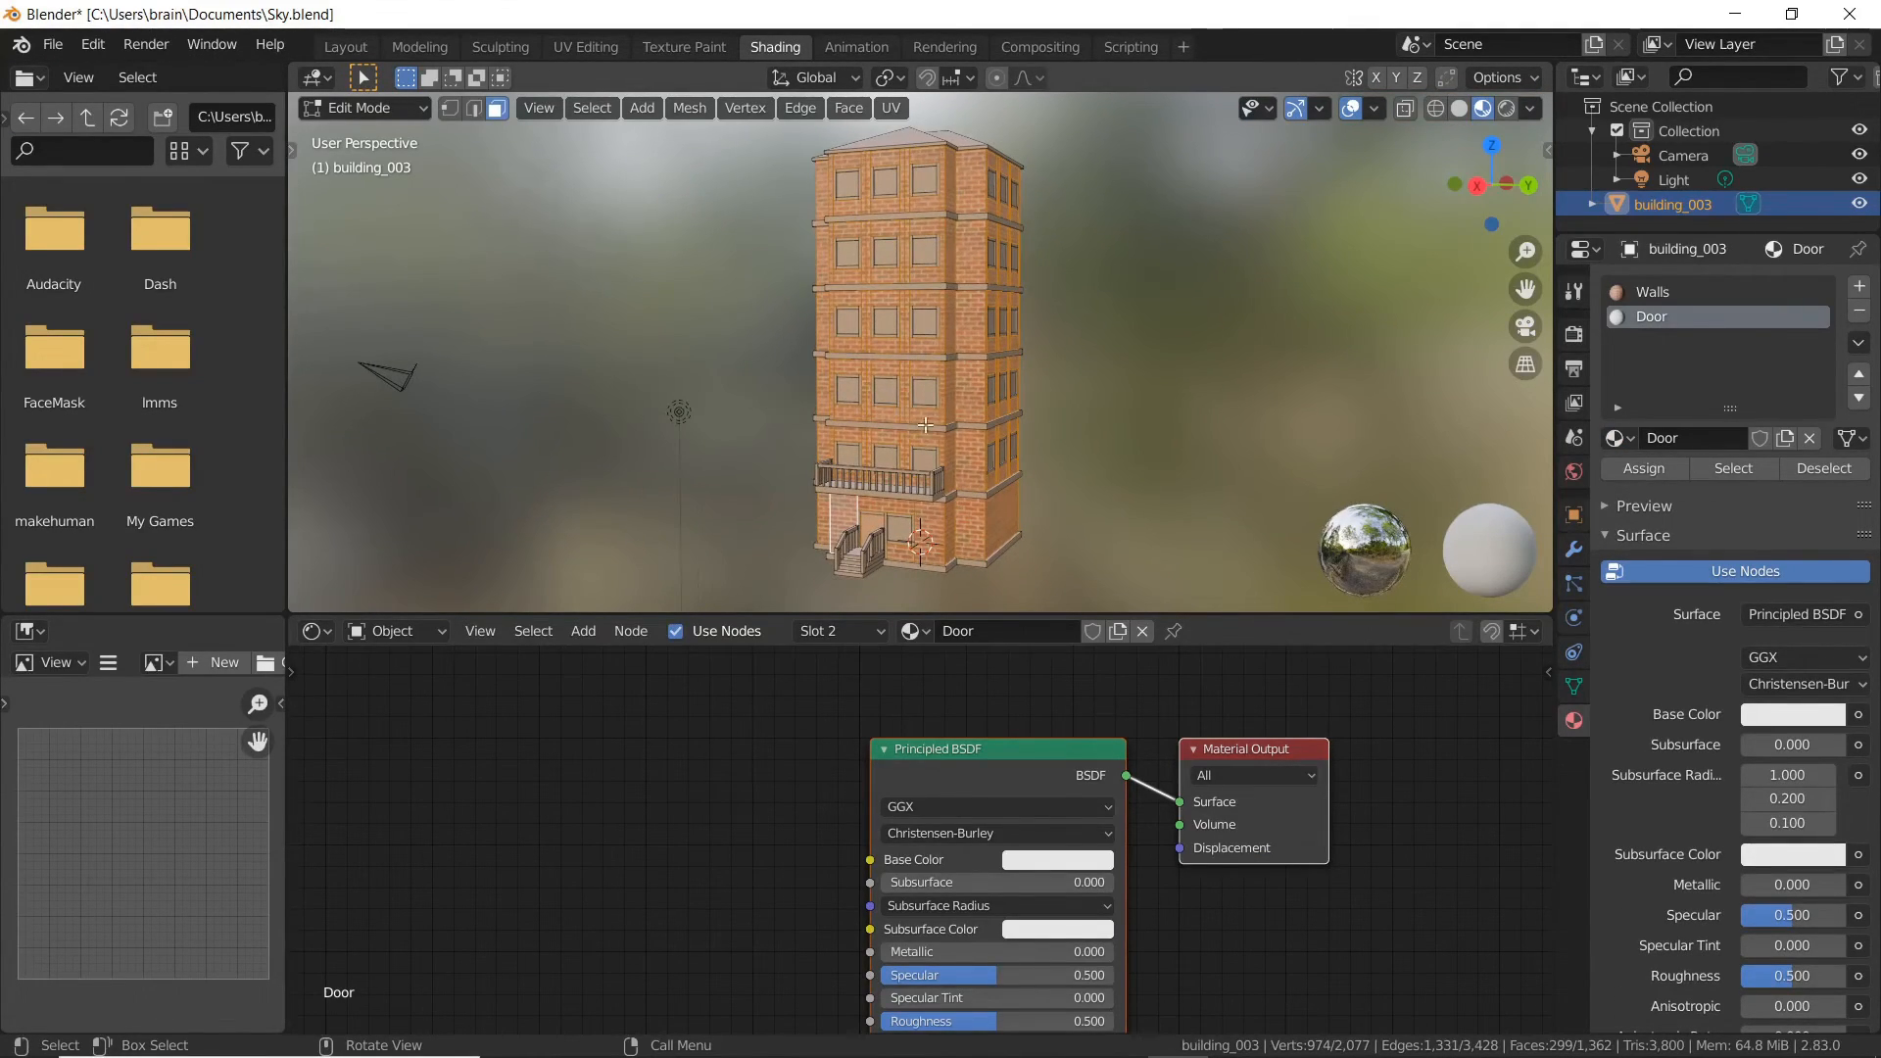
scroll(934, 487, up, 6)
shift+middle_drag(784, 512, 1043, 235)
scroll(1044, 236, up, 4)
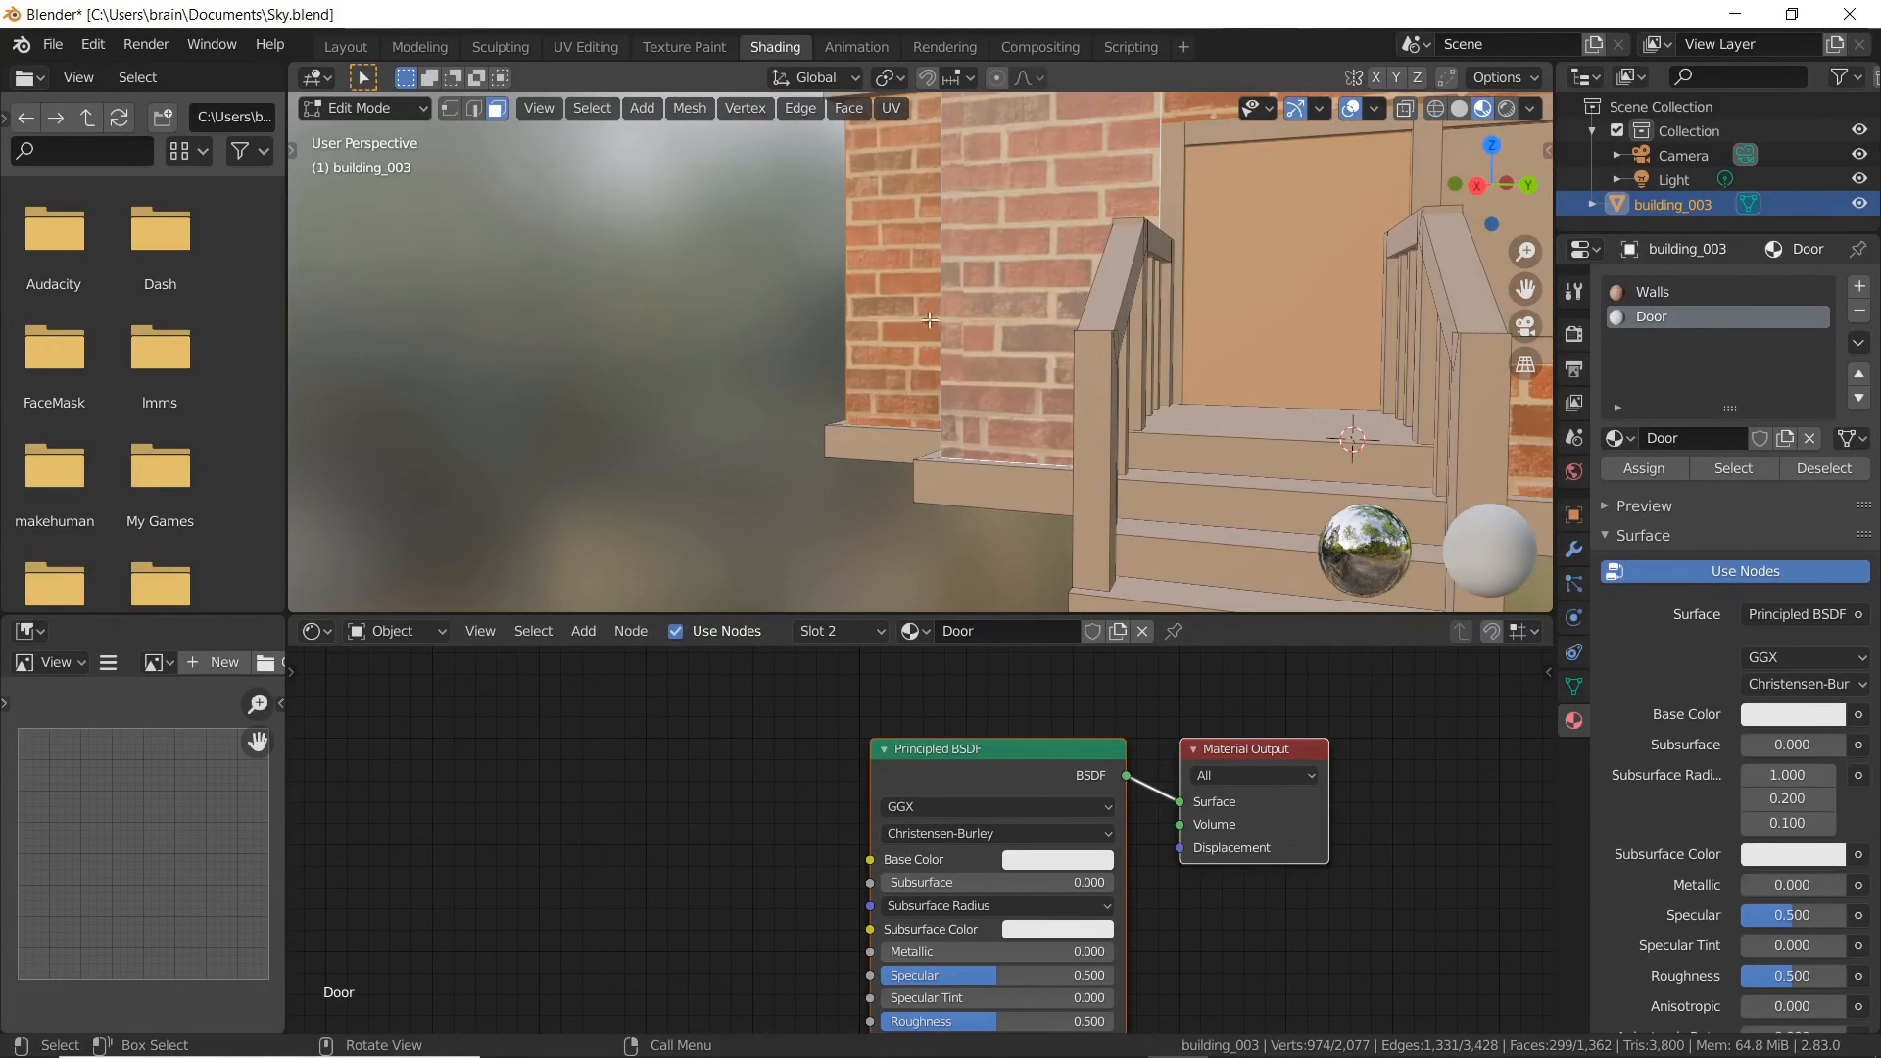
shift+middle_drag(1053, 338, 1010, 350)
click(1053, 326)
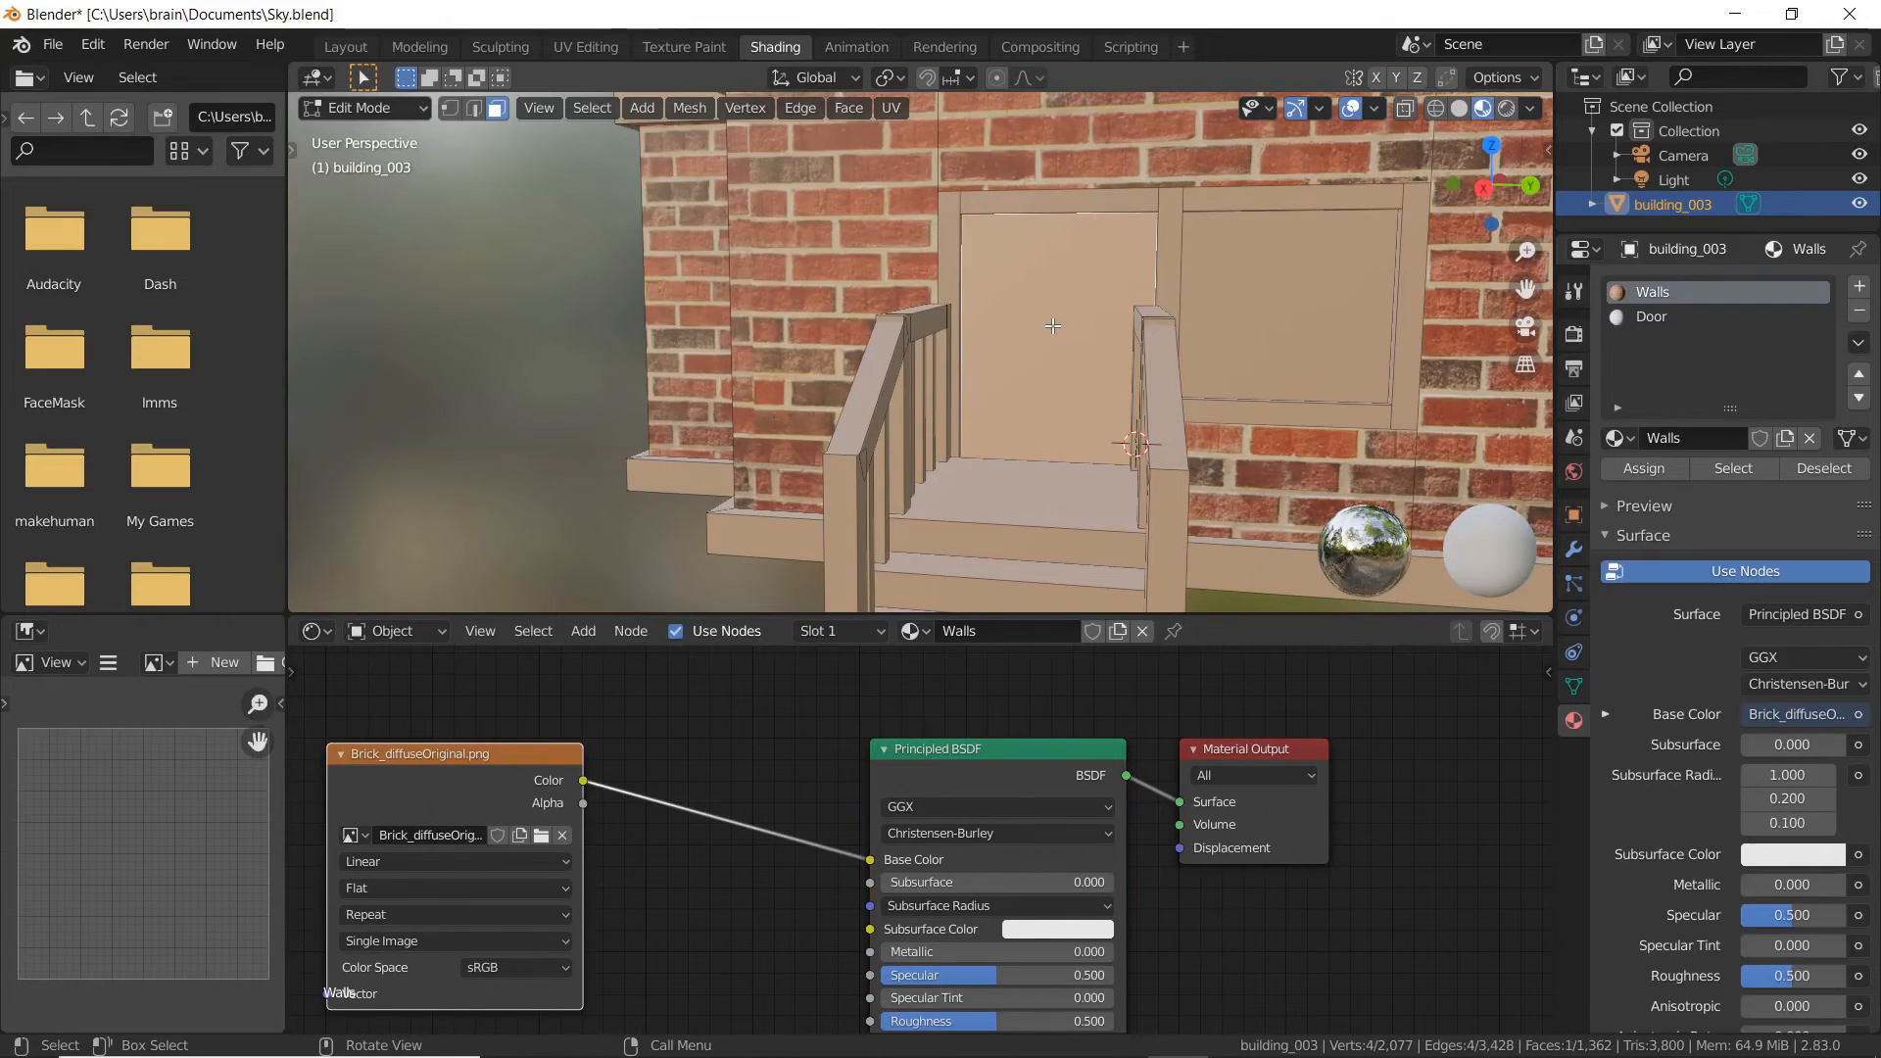
shift+click(957, 261)
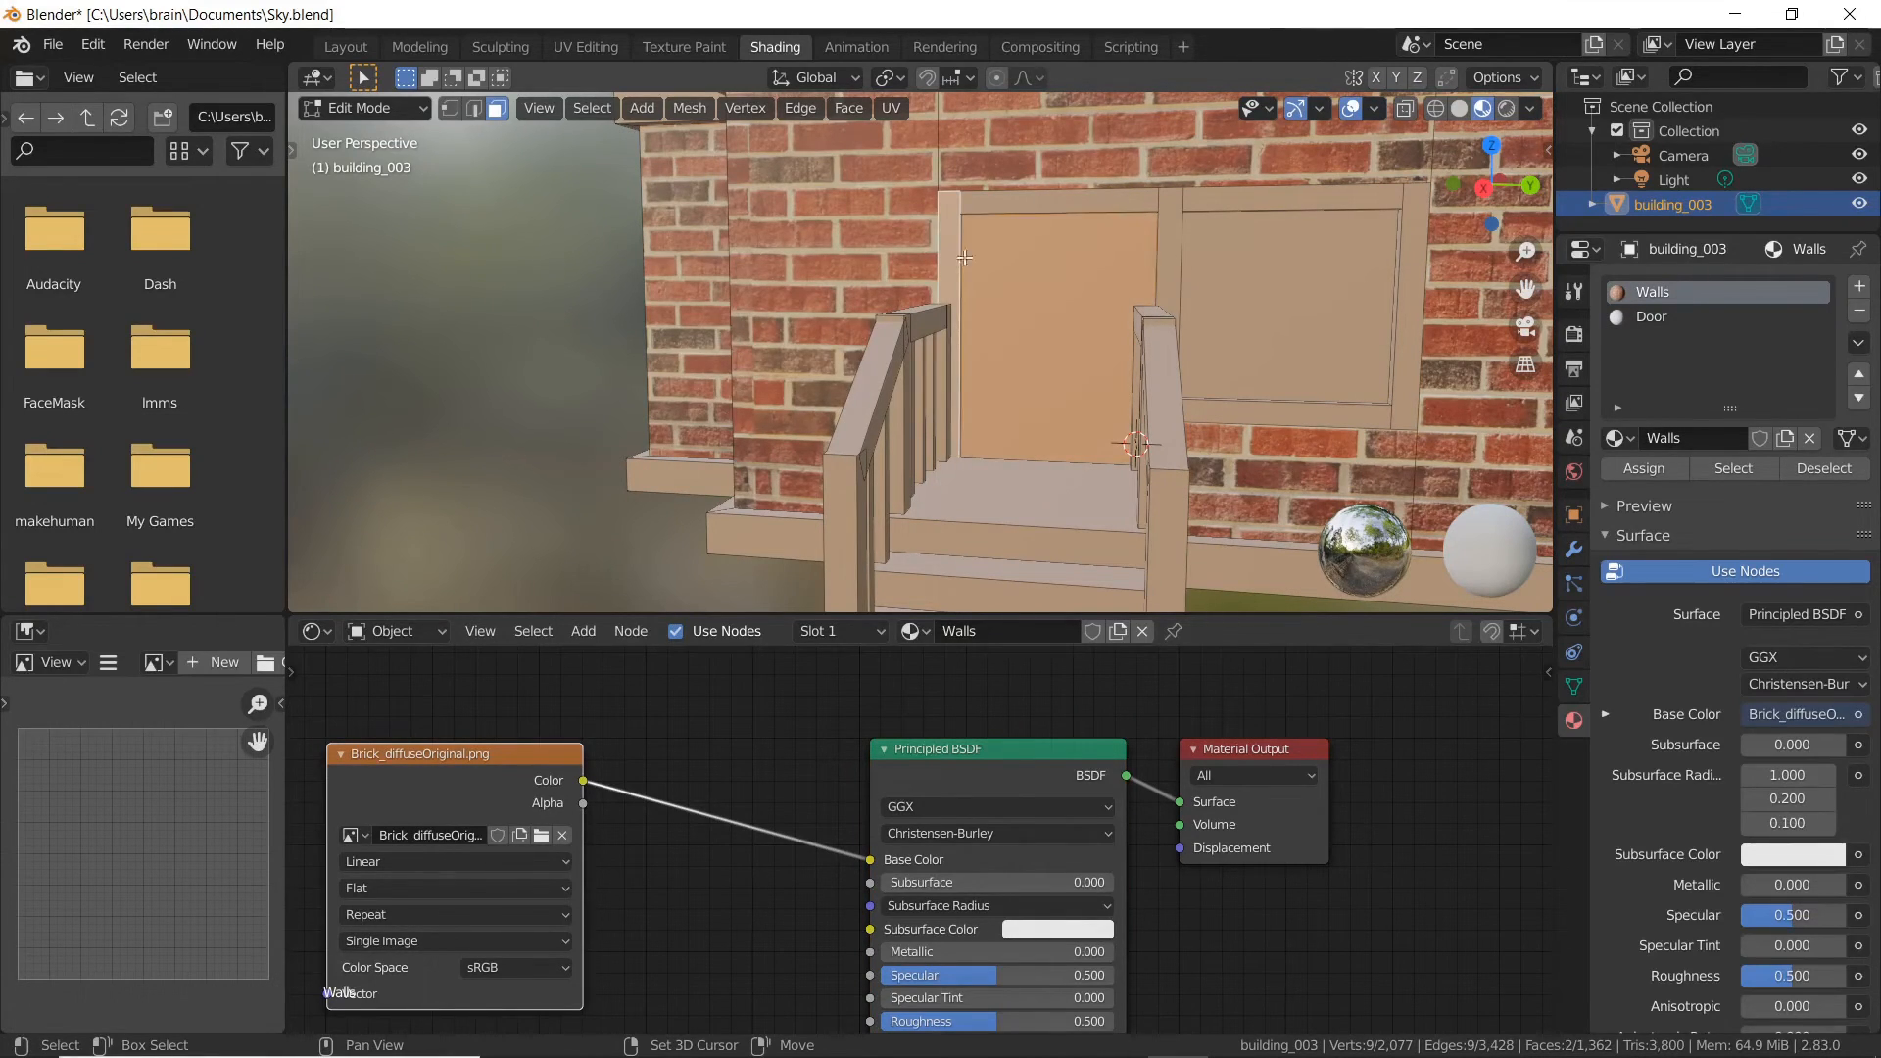
click(1050, 267)
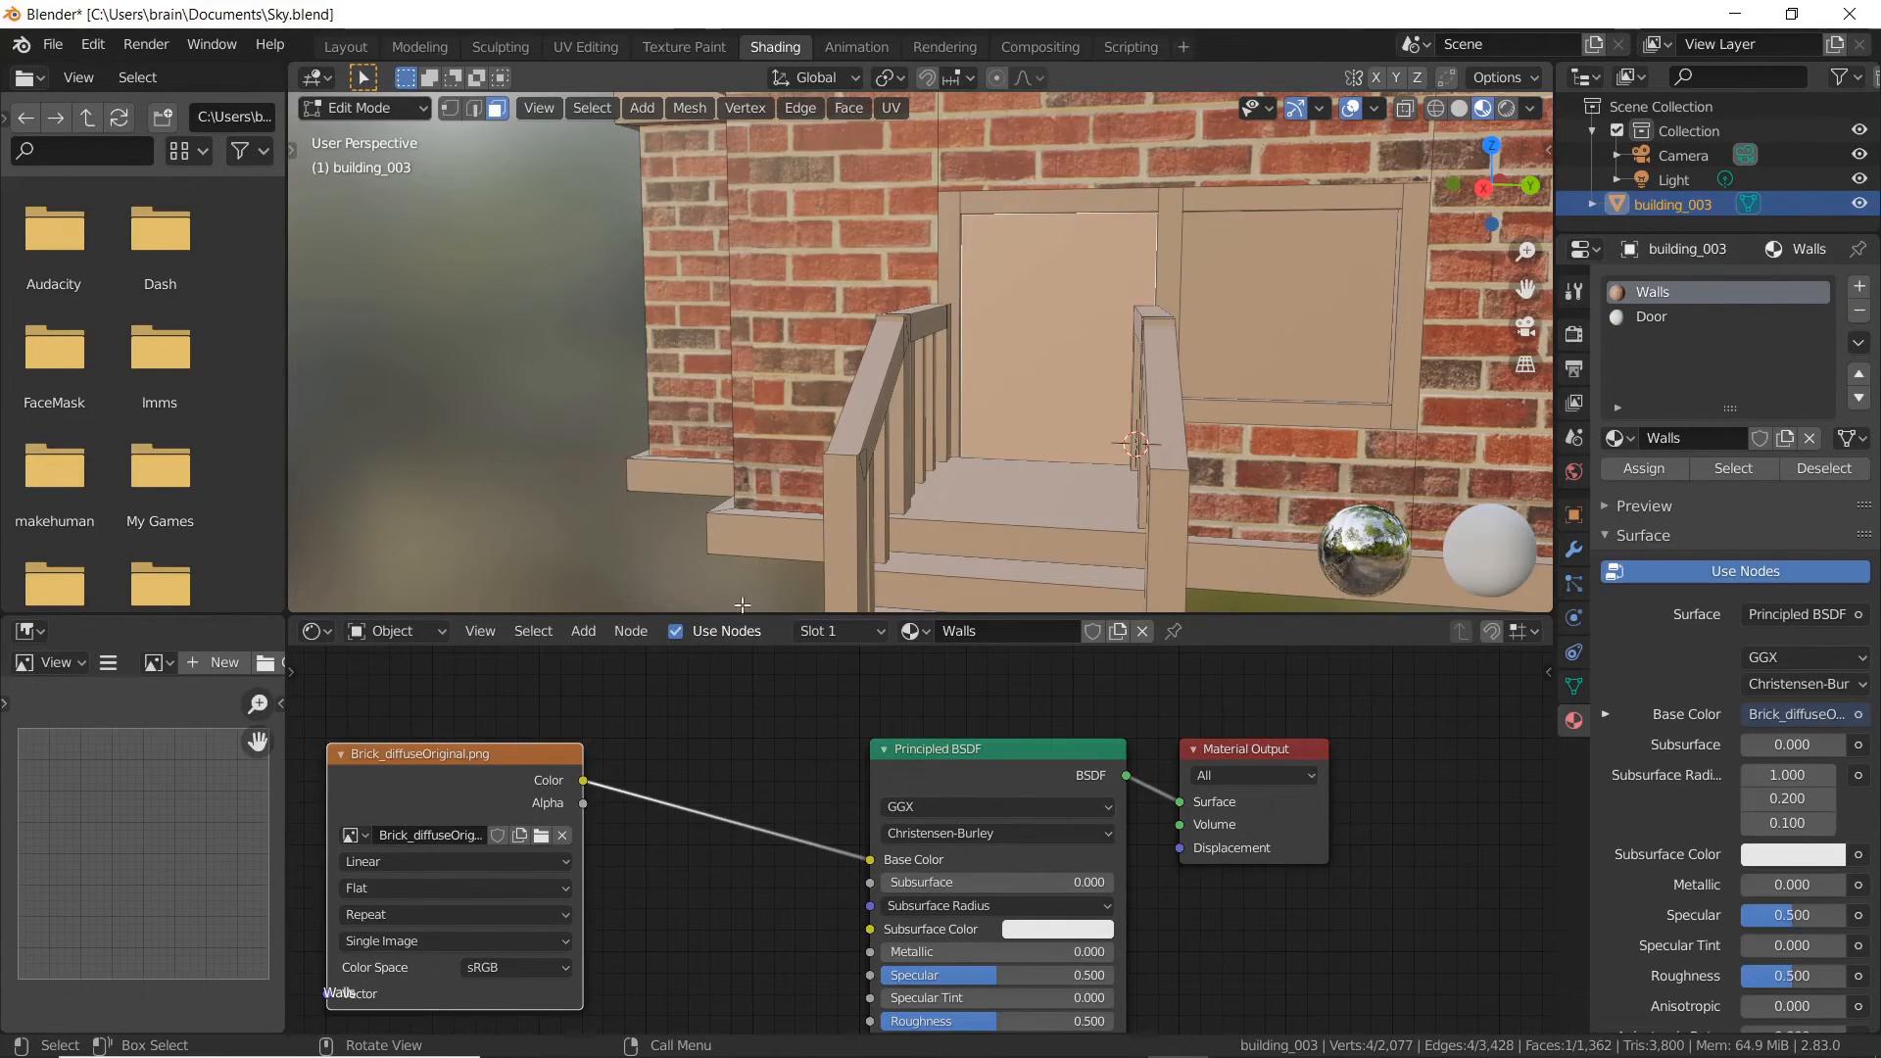
- Assign the Door material to the selected front door face
middle_drag(745, 585, 1274, 343)
click(1652, 317)
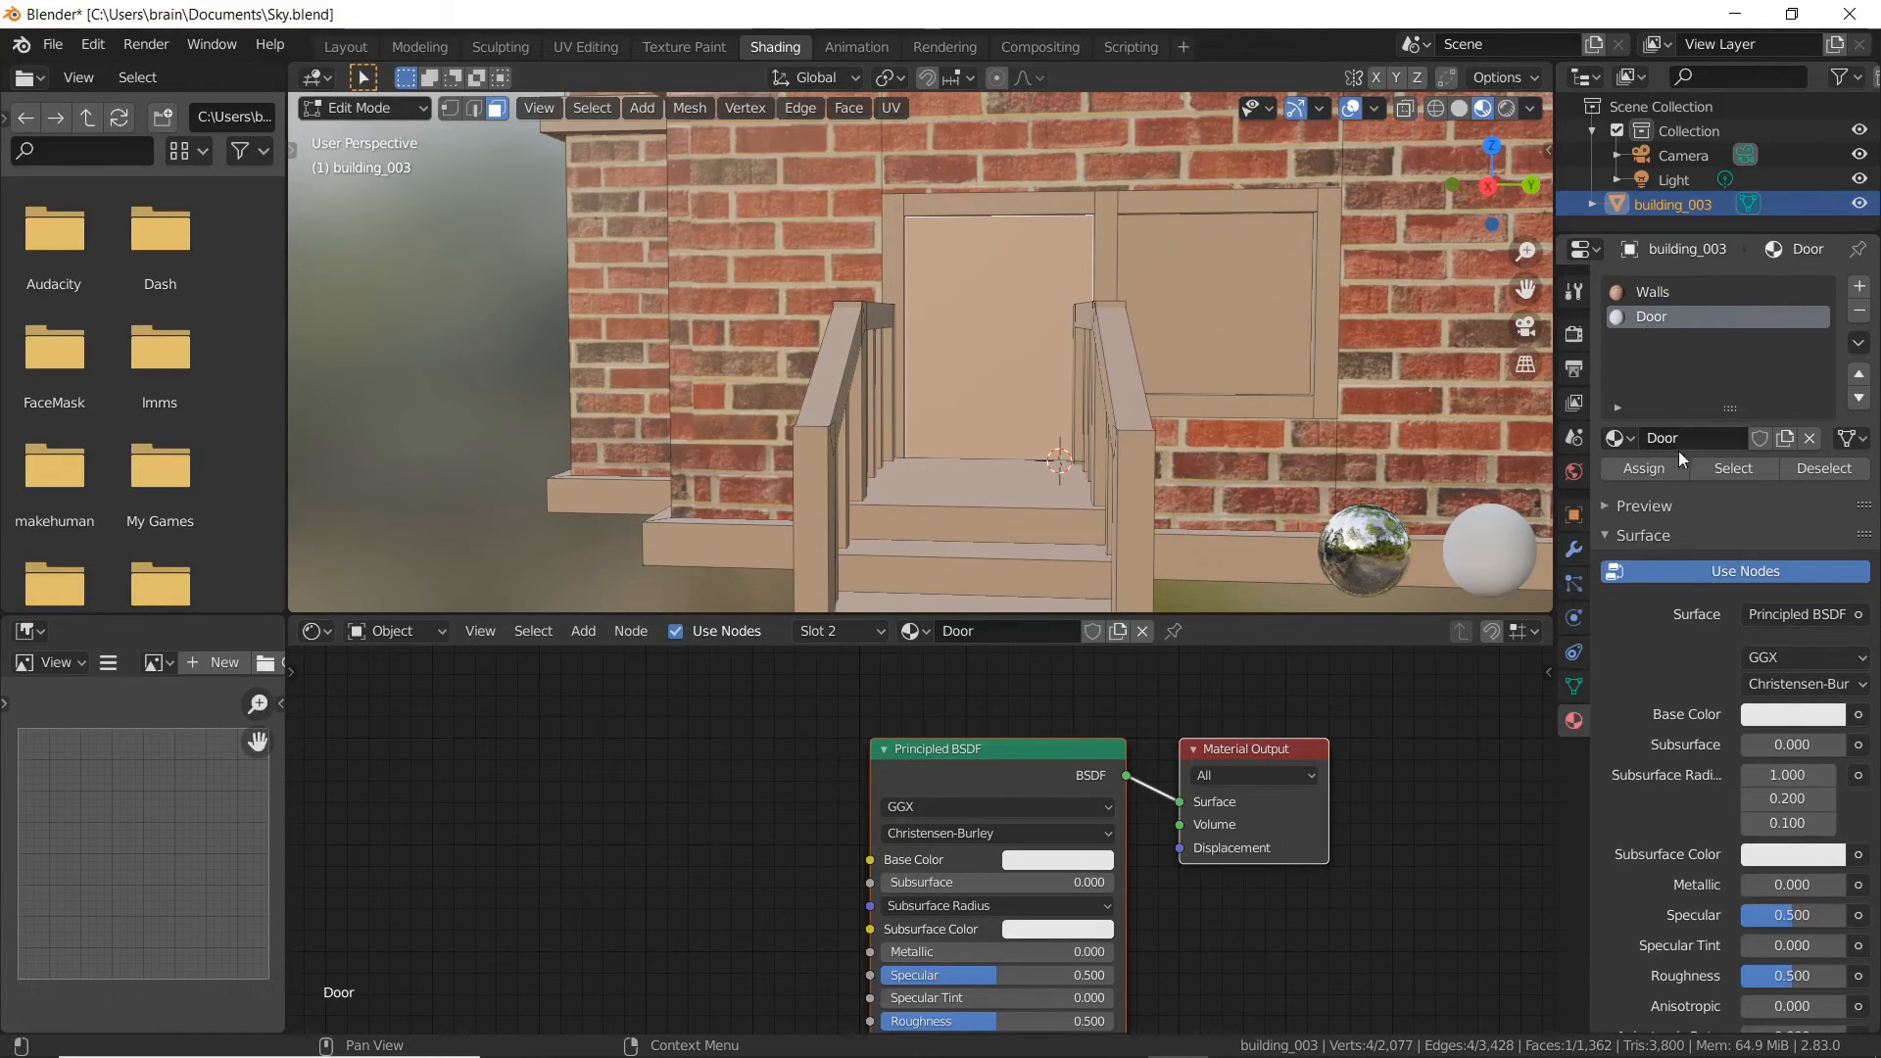
click(1650, 473)
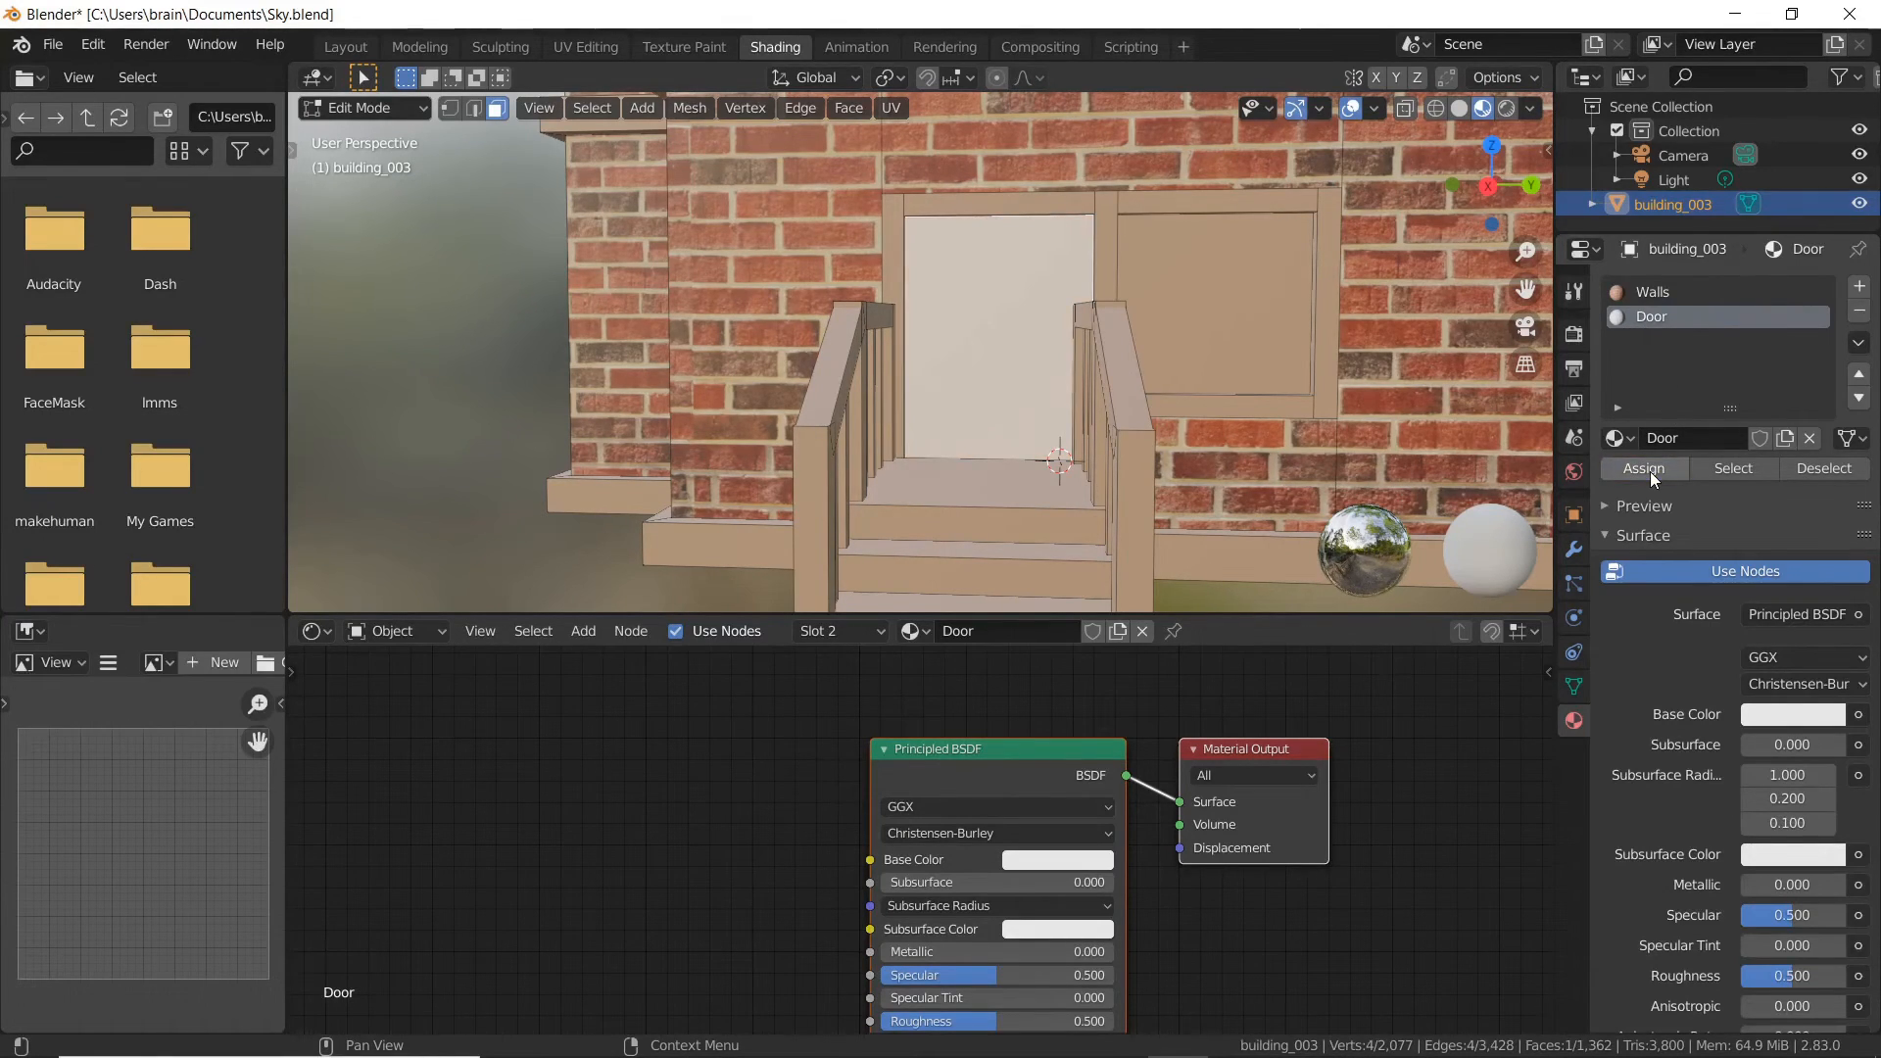
- Add an Image Texture node to the Door material, placed before the Principled BSDF node
right_click(602, 794)
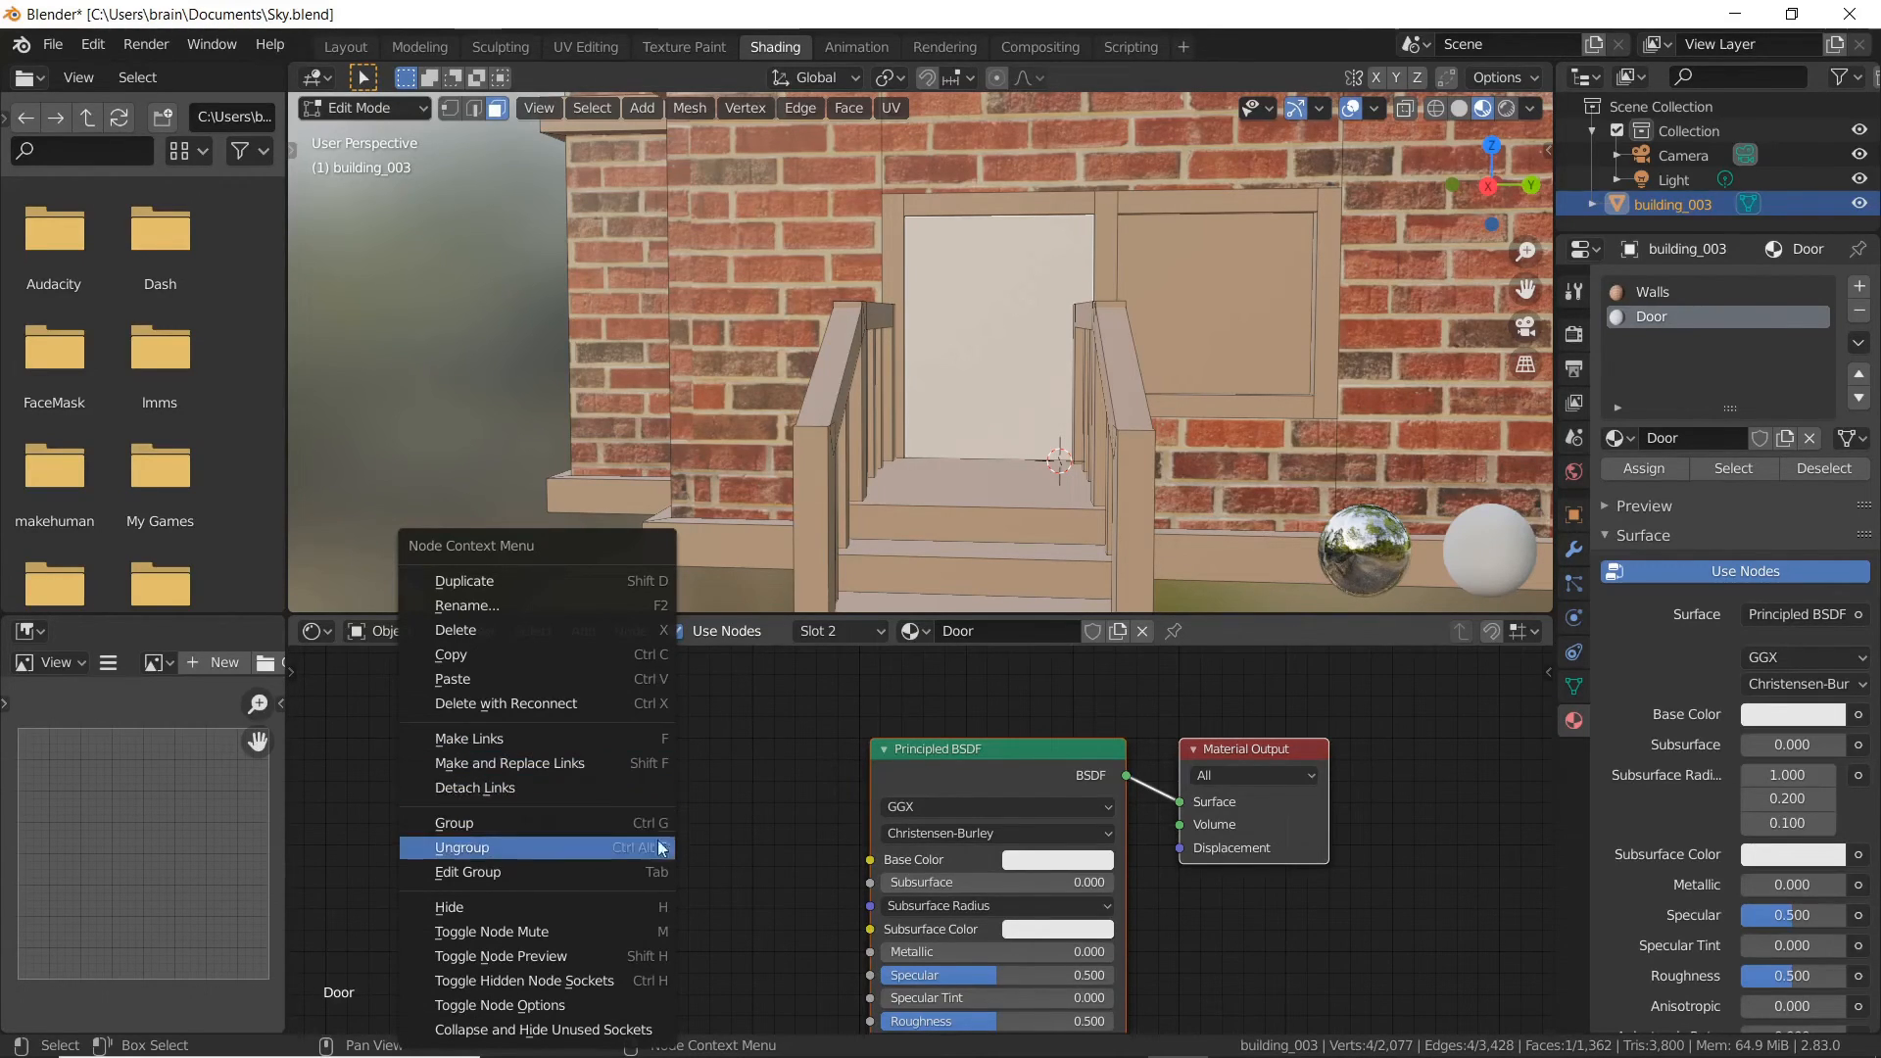
key(shift+a)
mouse_move(582, 801)
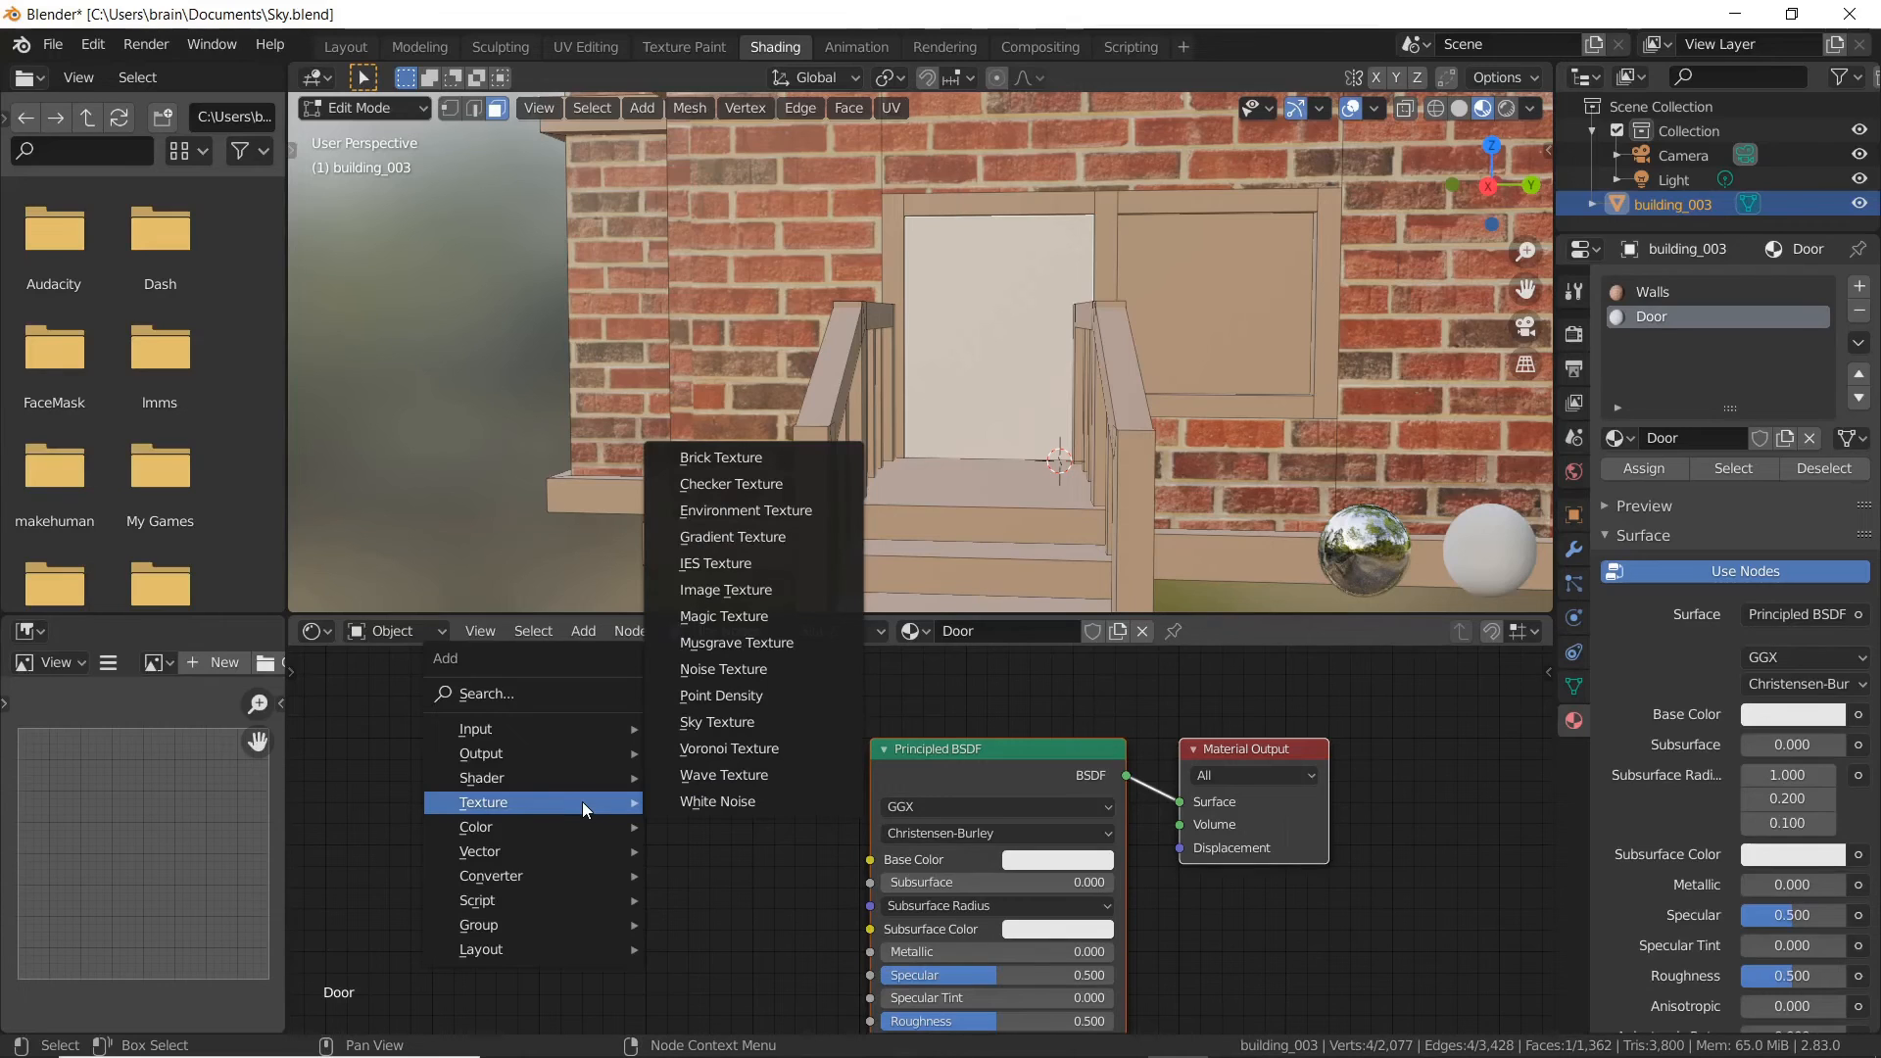
click(749, 599)
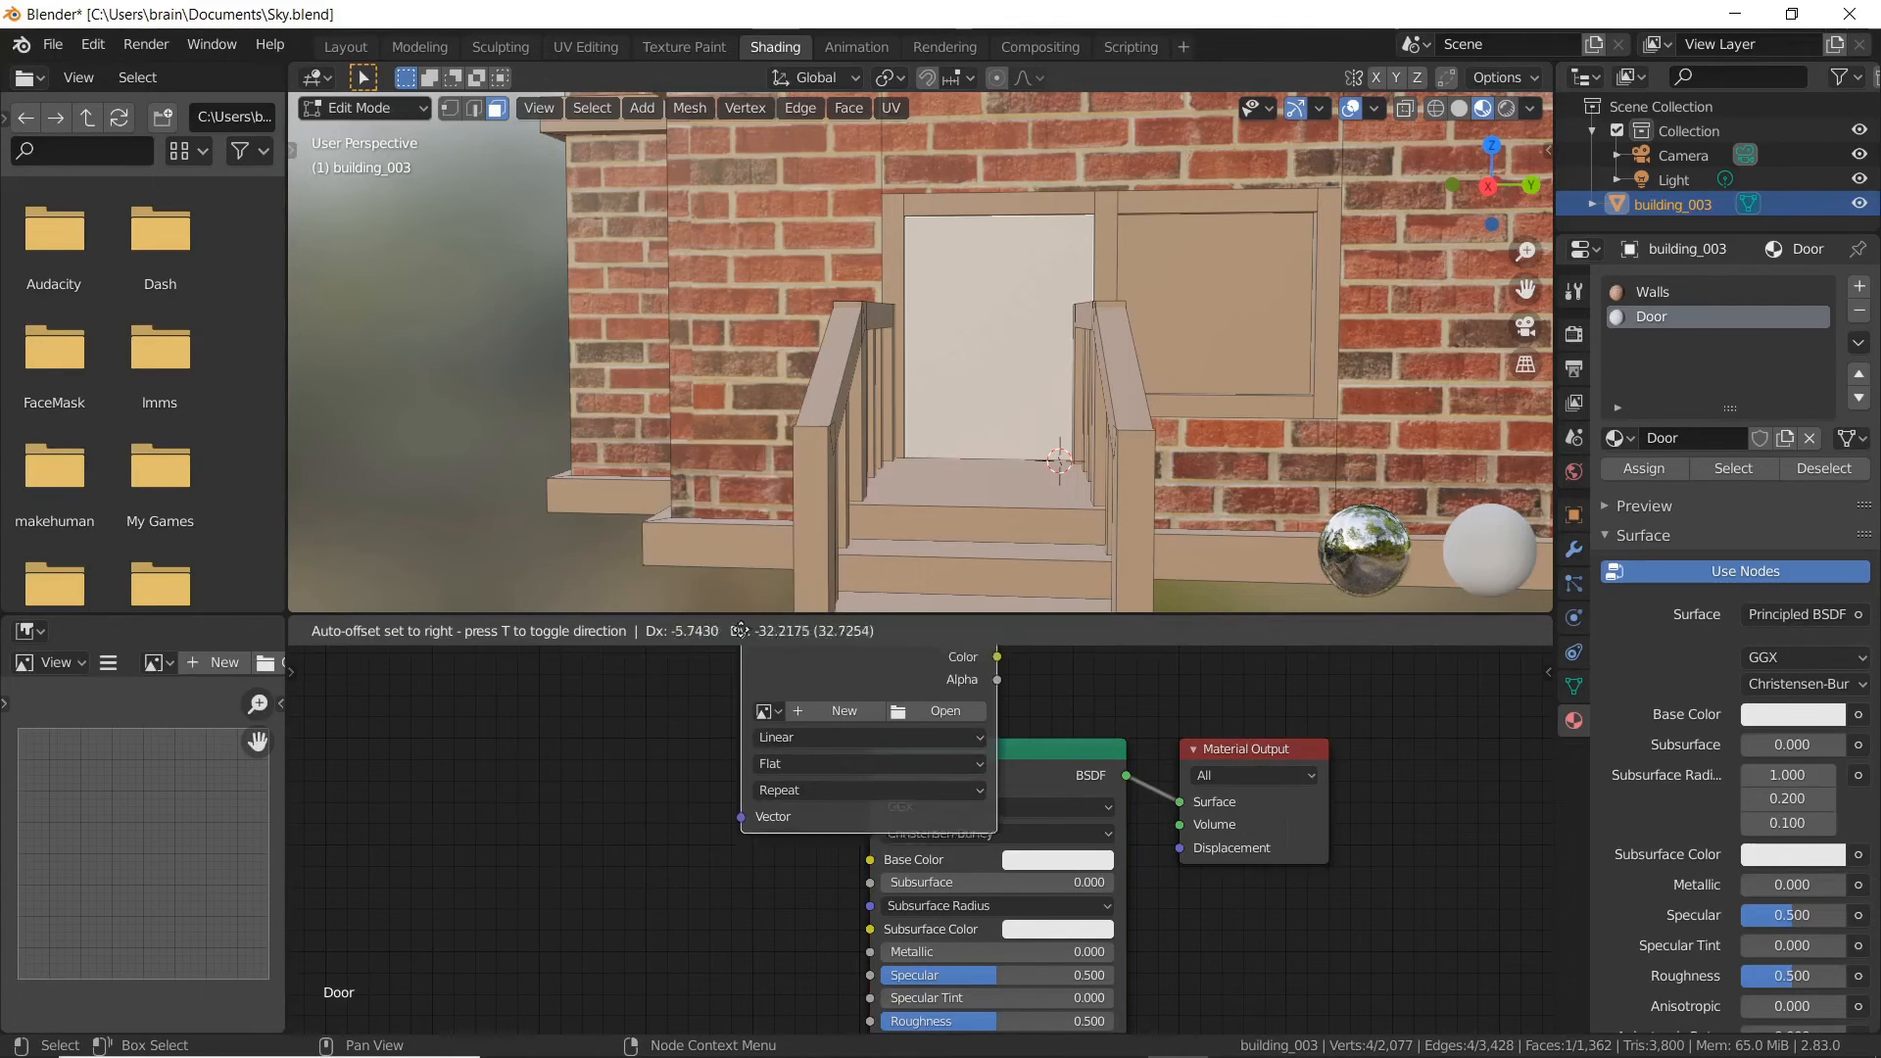
click(468, 739)
- Load olddoor.png from the unity2D\textures\Skytex folder into the image node and link its Color to the Principled BSDF's Base Color
click(647, 812)
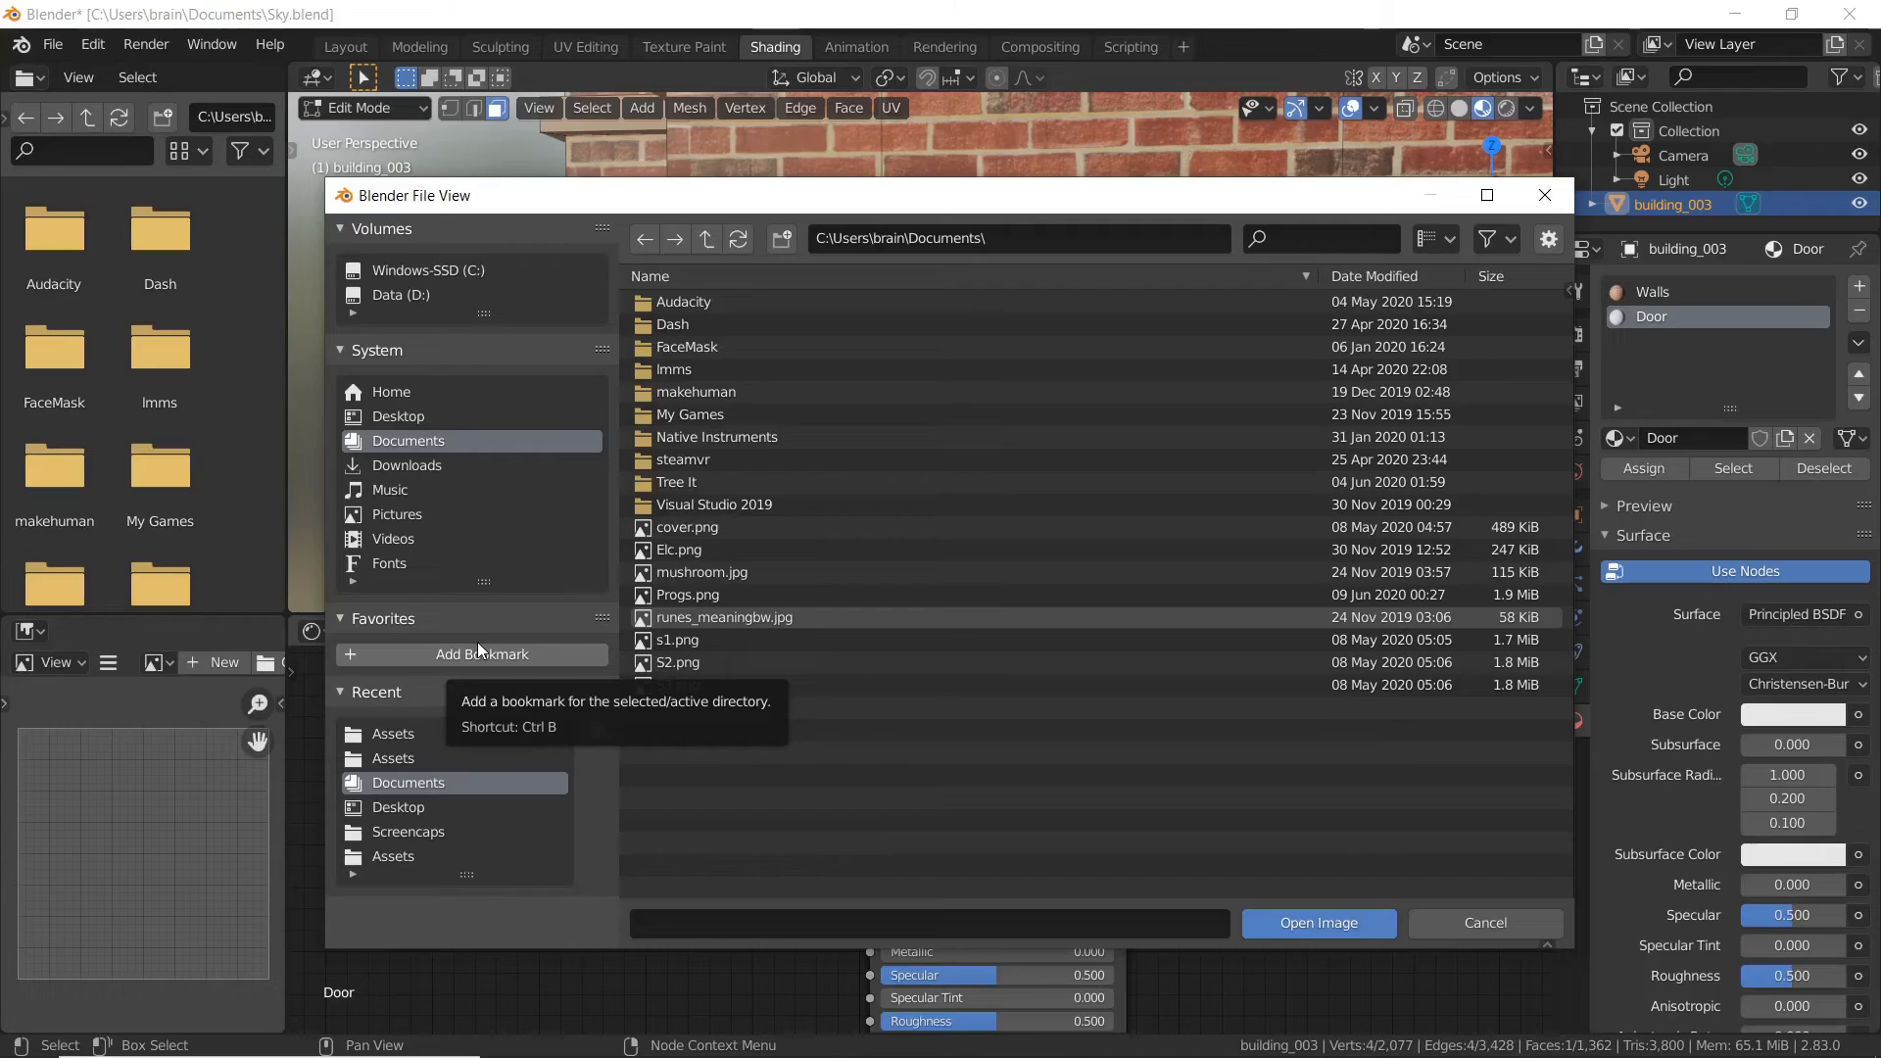
click(404, 752)
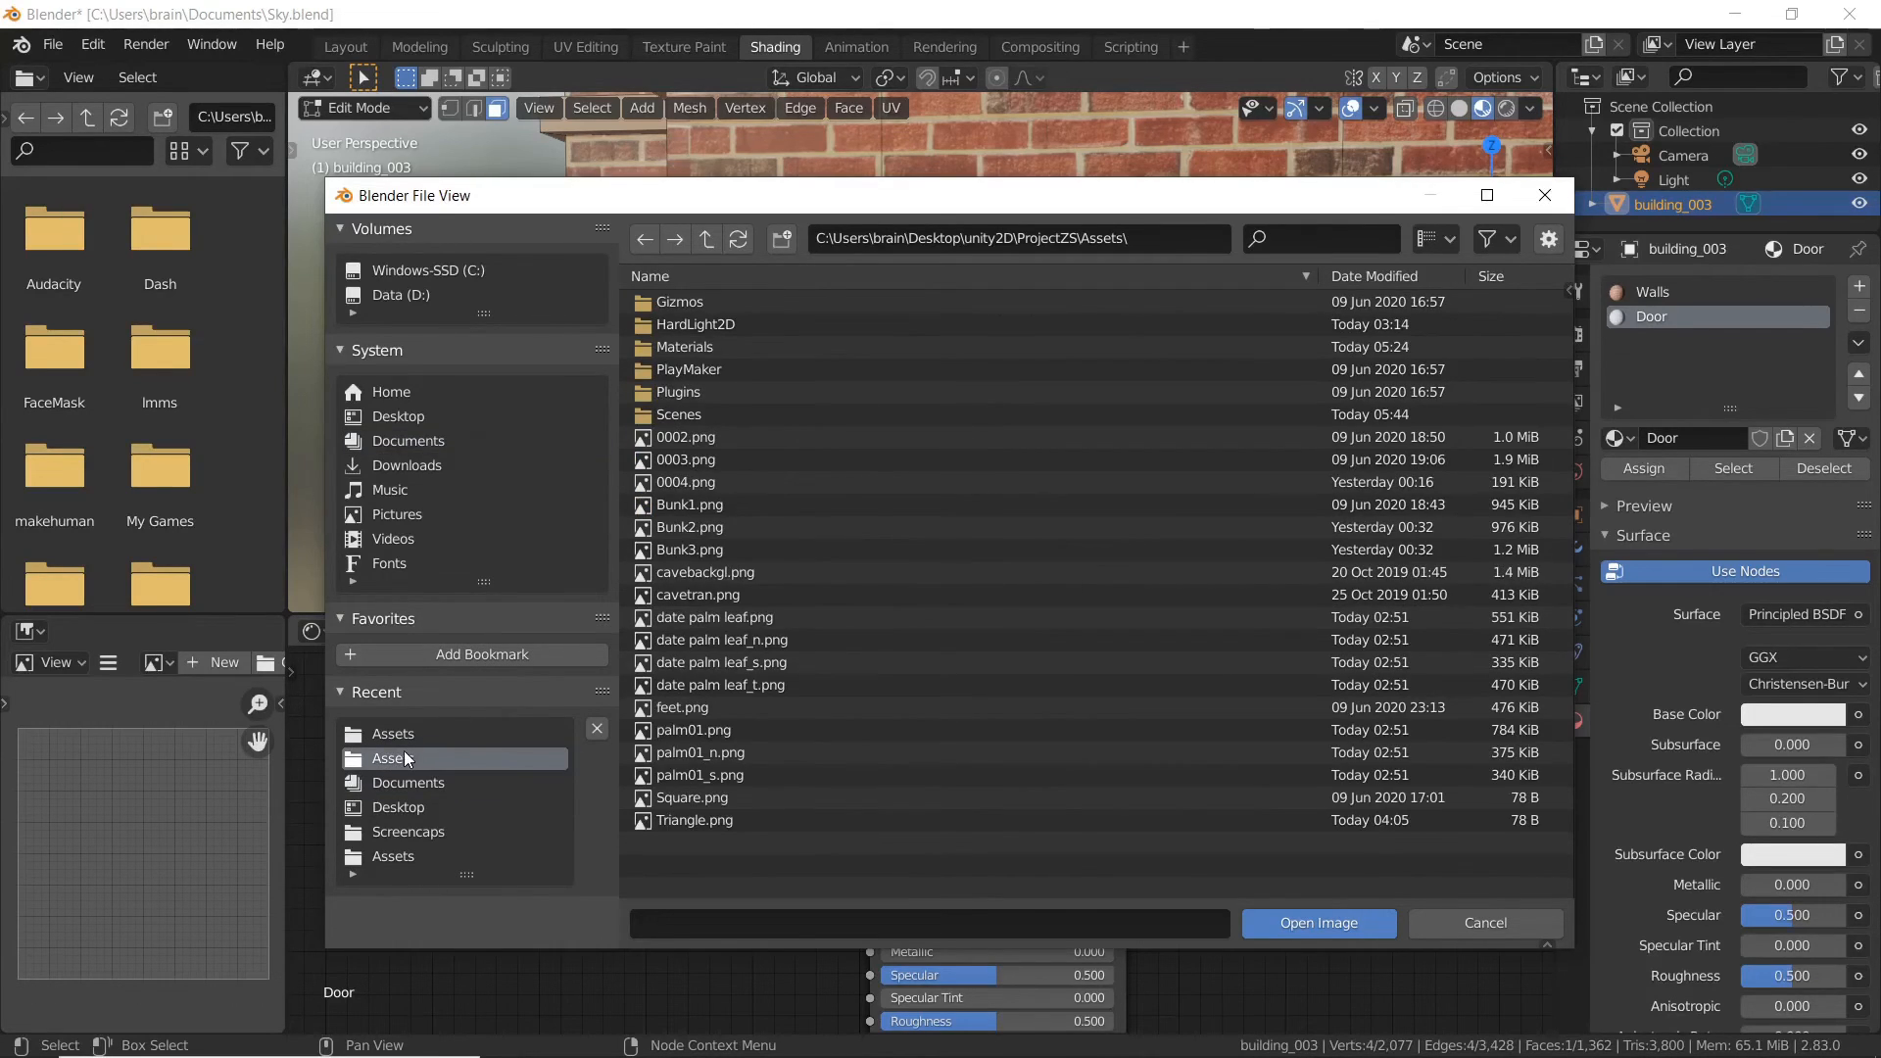
click(710, 238)
click(709, 238)
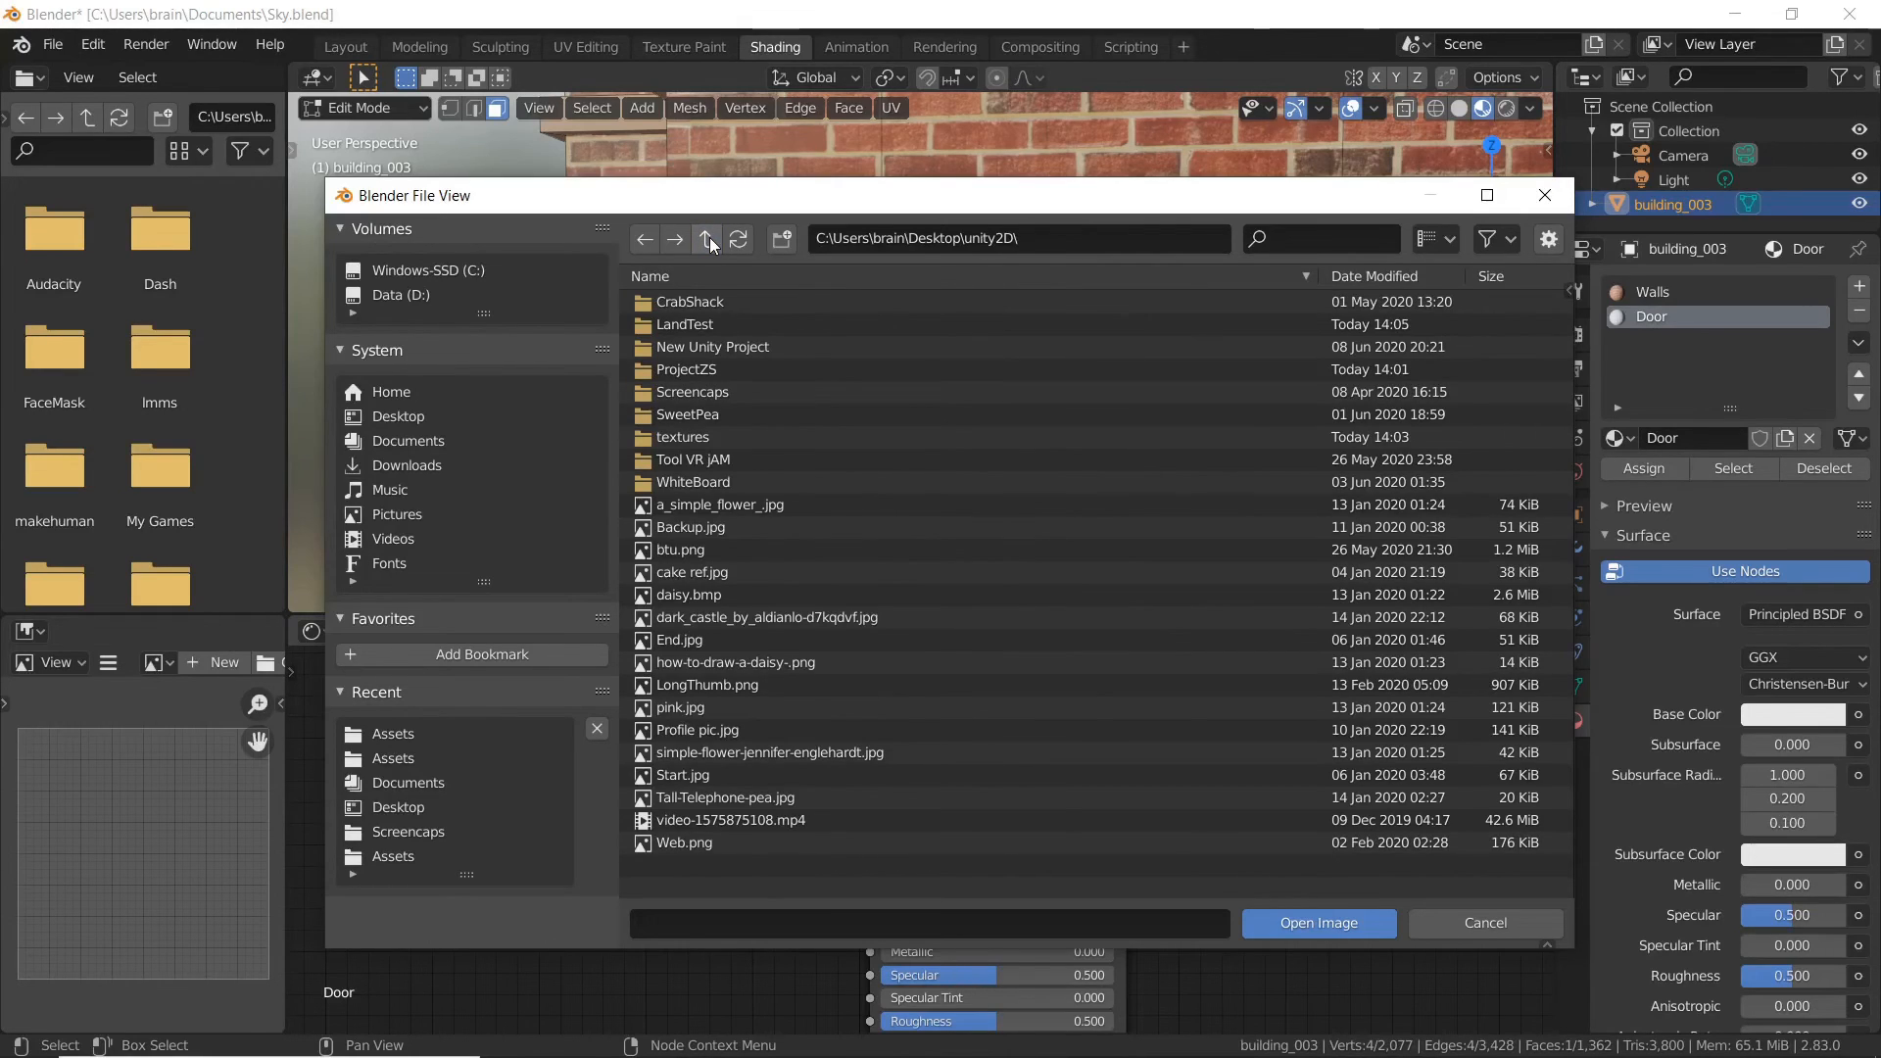
double_click(717, 436)
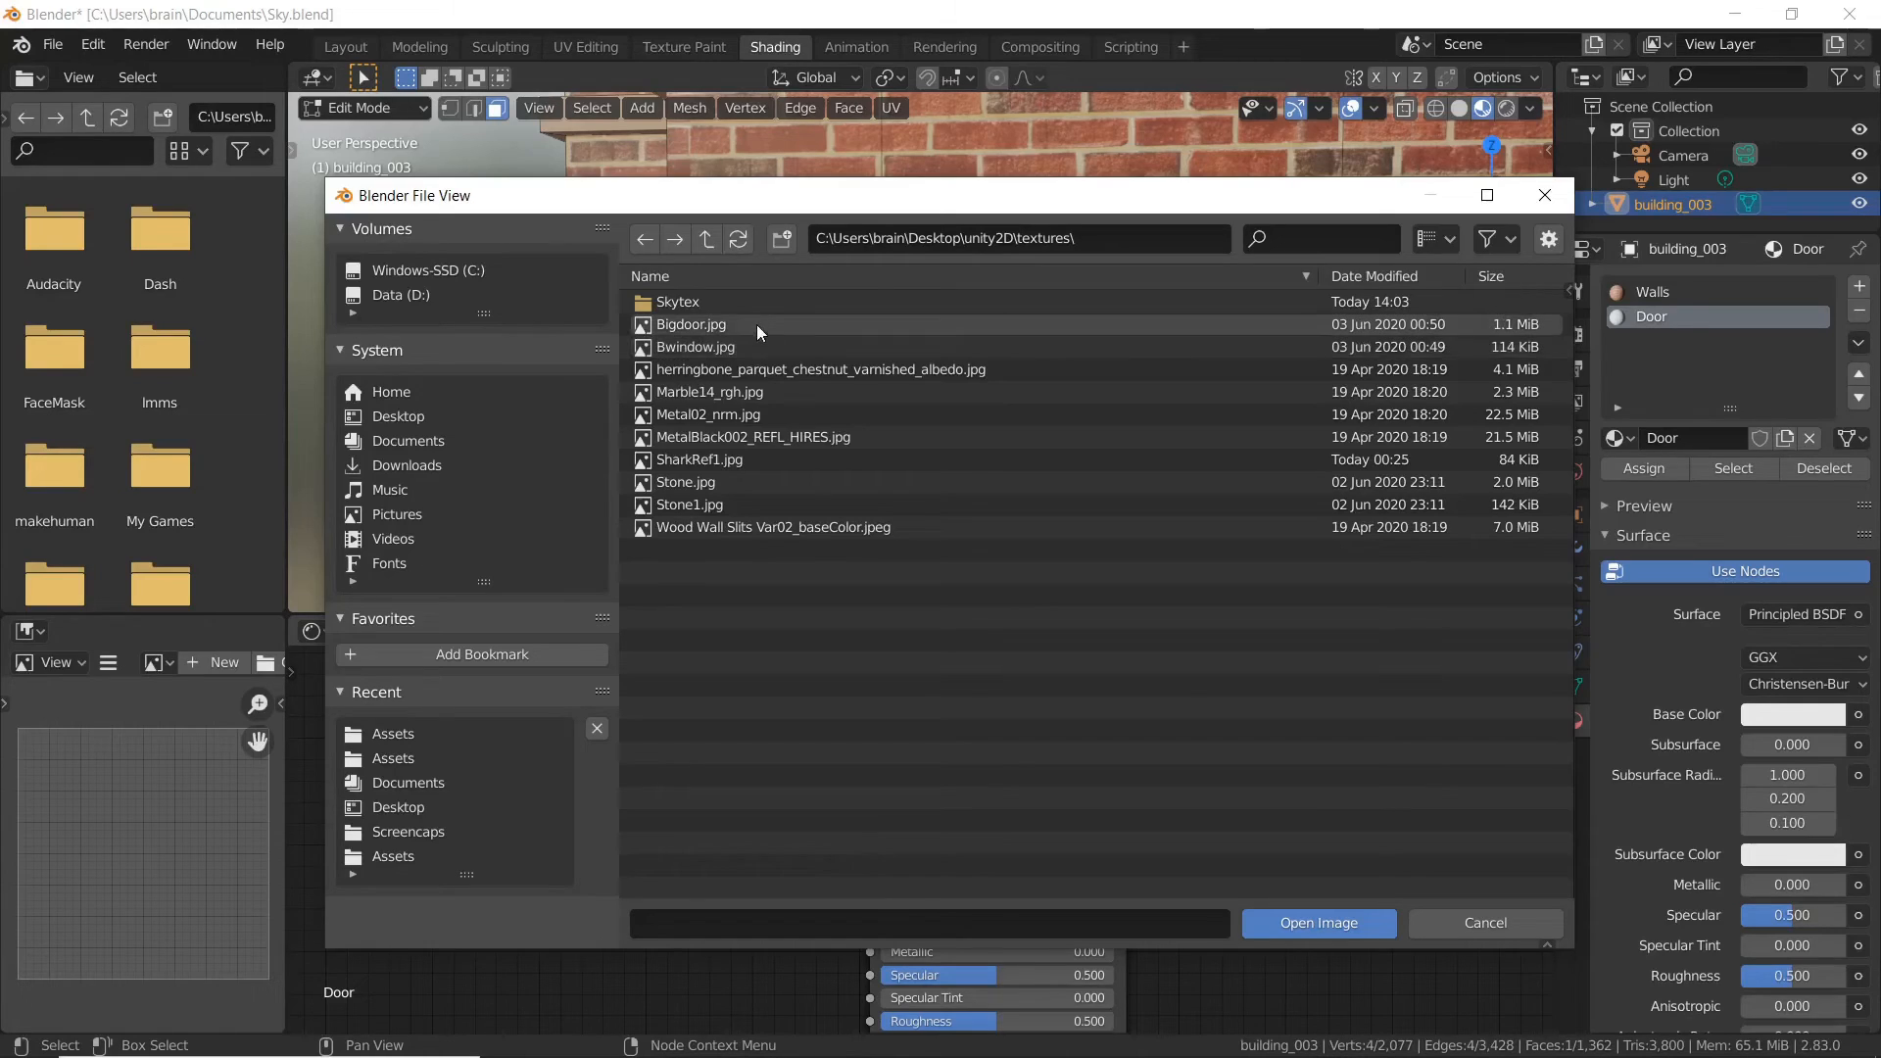
click(695, 301)
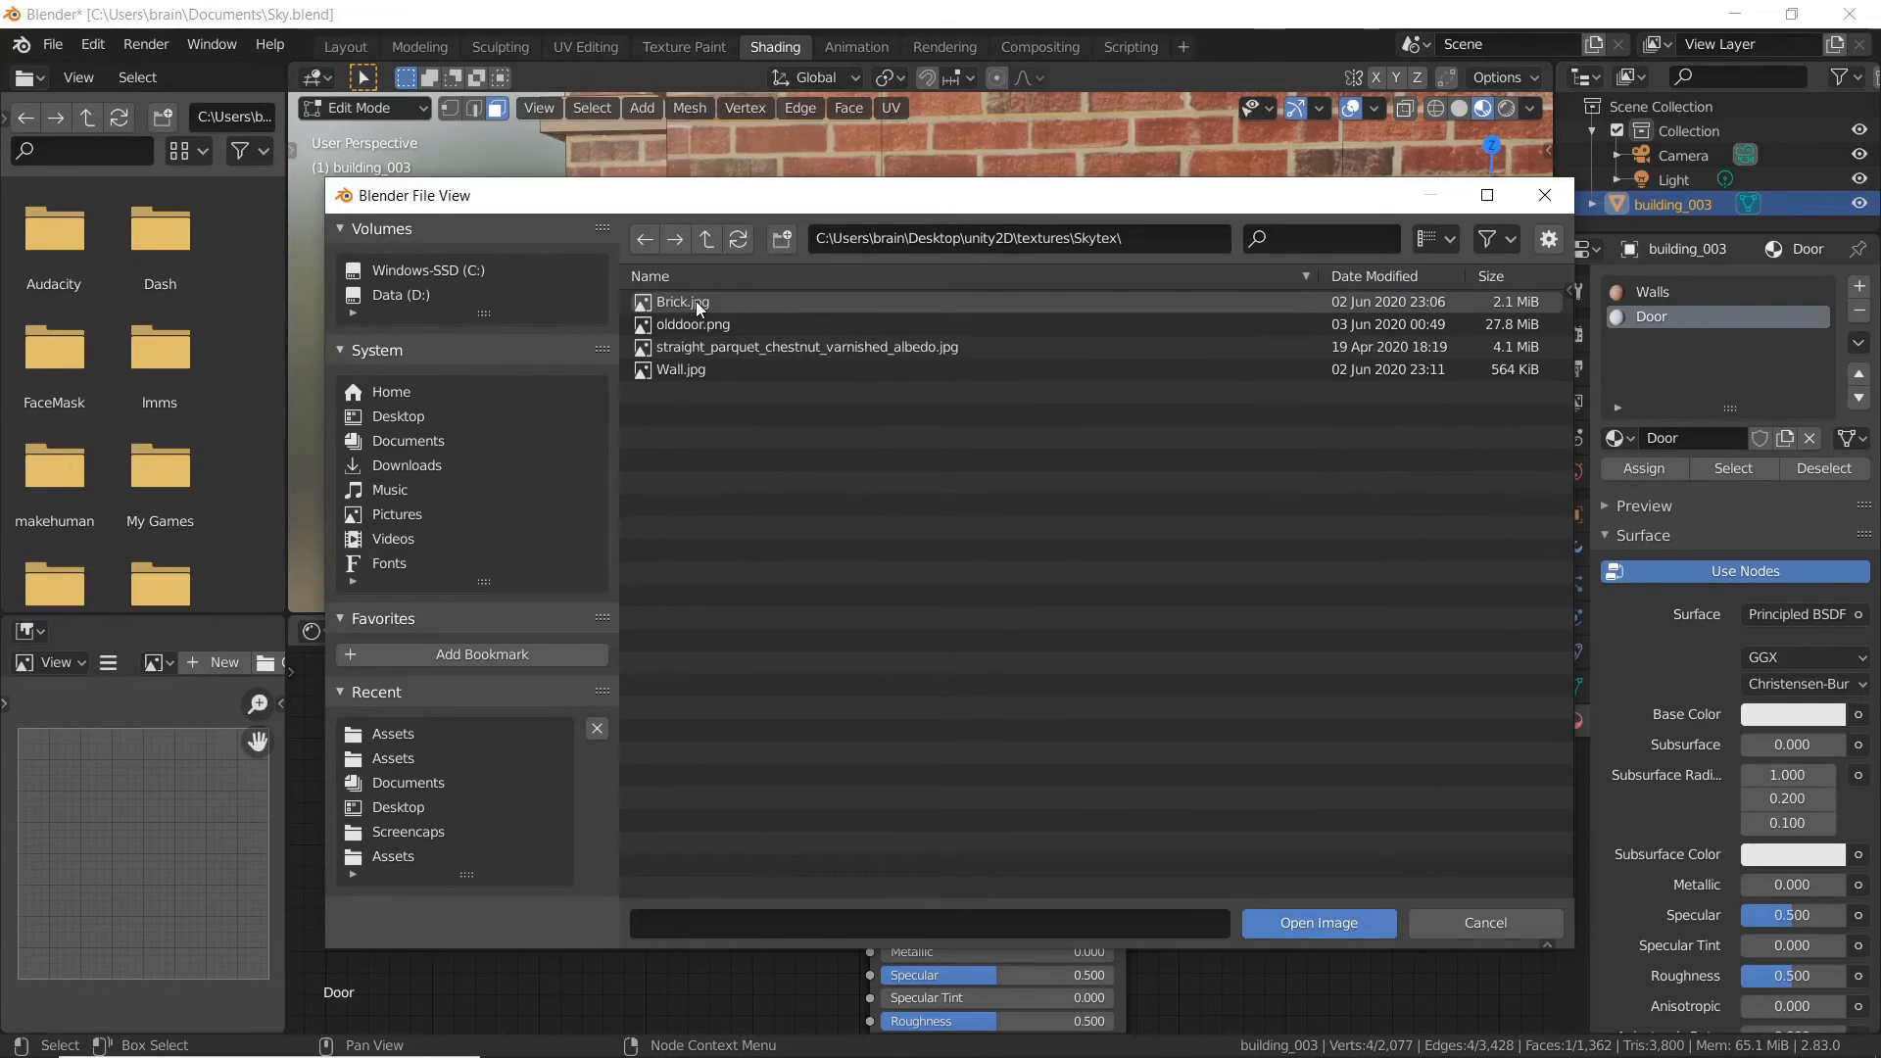
click(752, 319)
click(1344, 919)
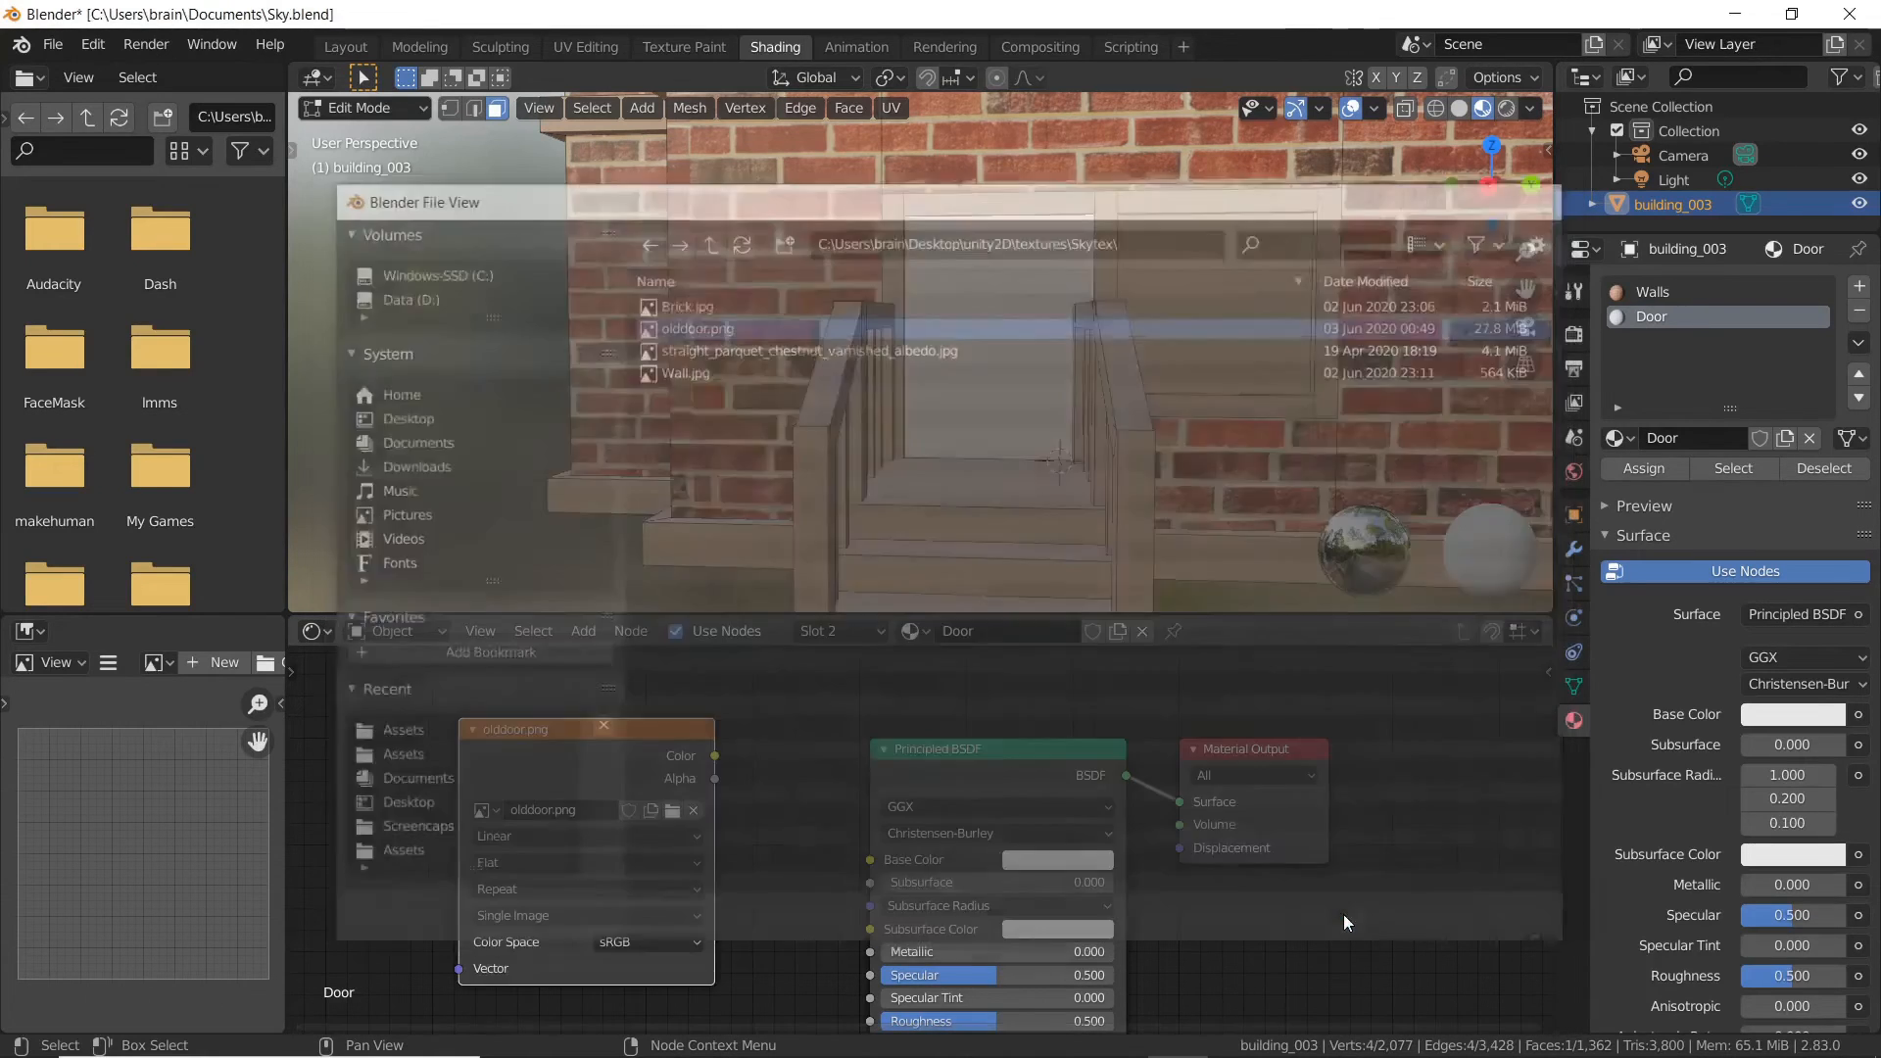
drag(715, 756, 801, 813)
drag(877, 866, 872, 861)
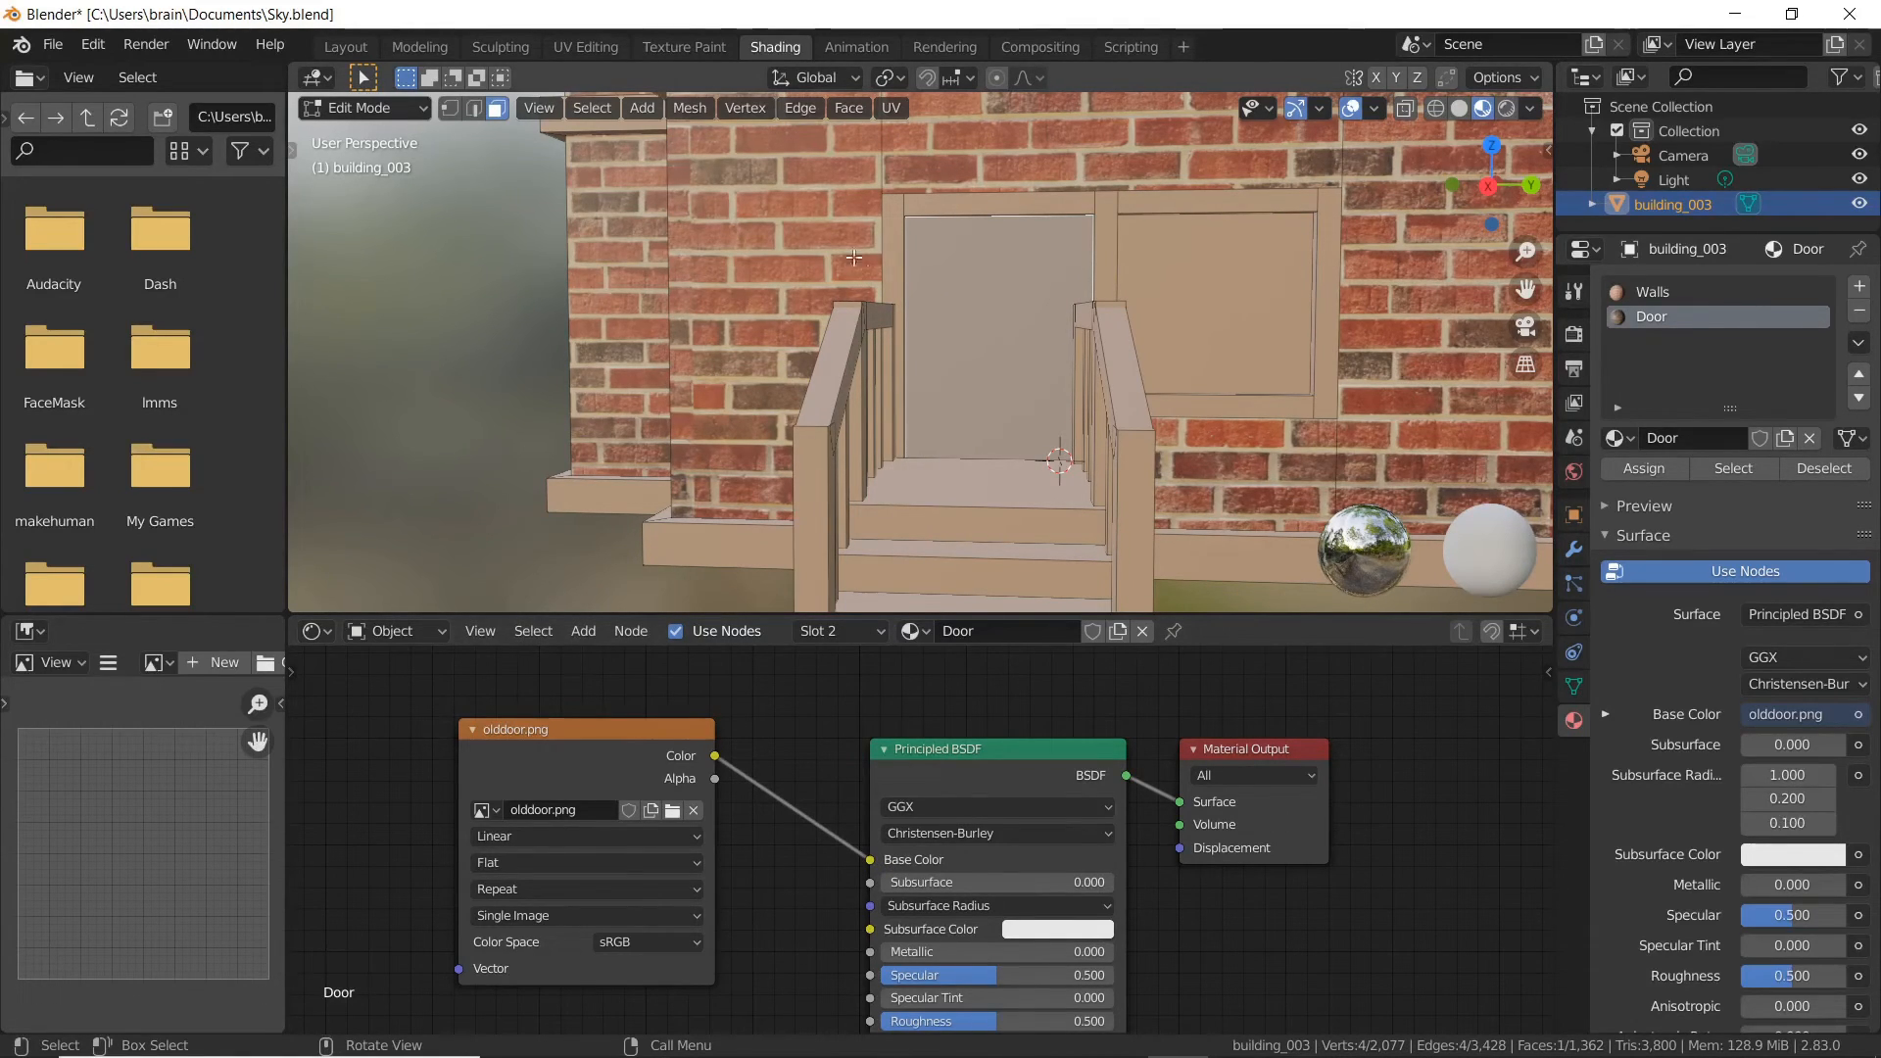
- In the UV Editing workspace, unwrap the front door face with Project From View from the Right Orthographic view
click(585, 47)
scroll(516, 546, down, 3)
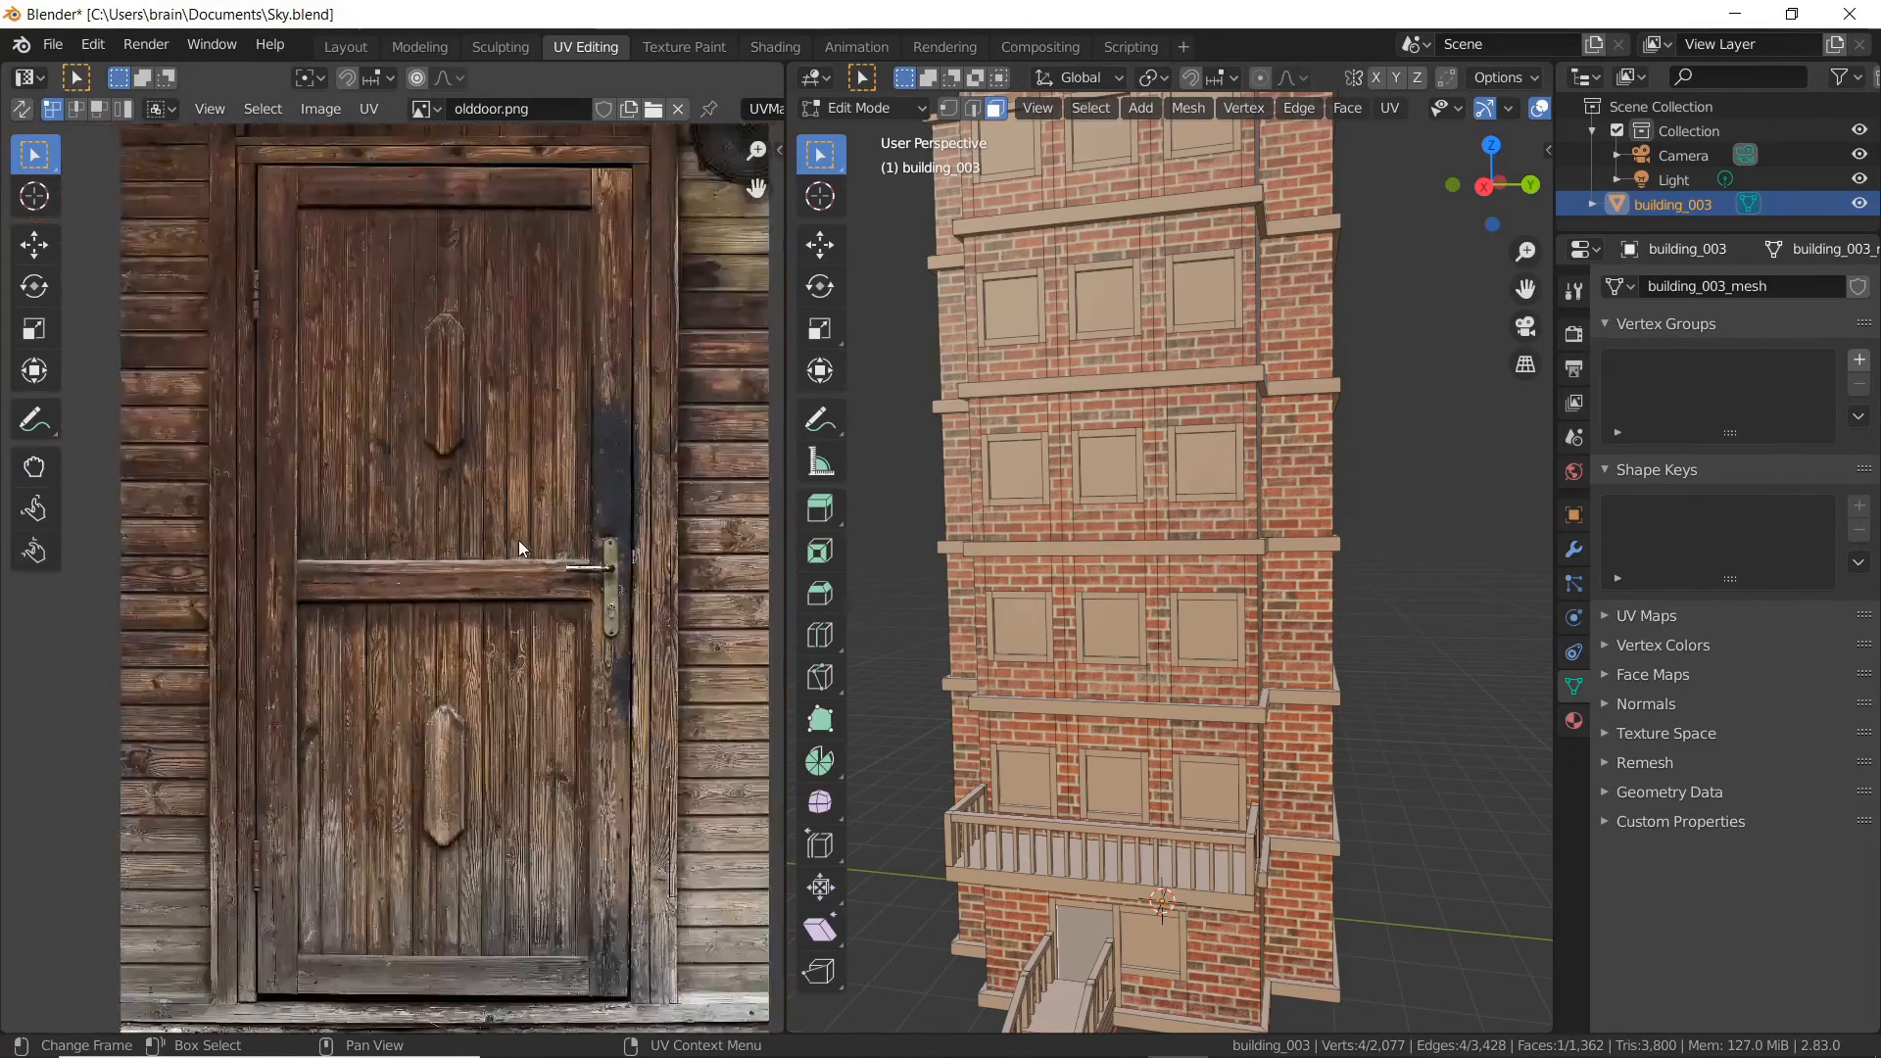
key(KP_Decimal)
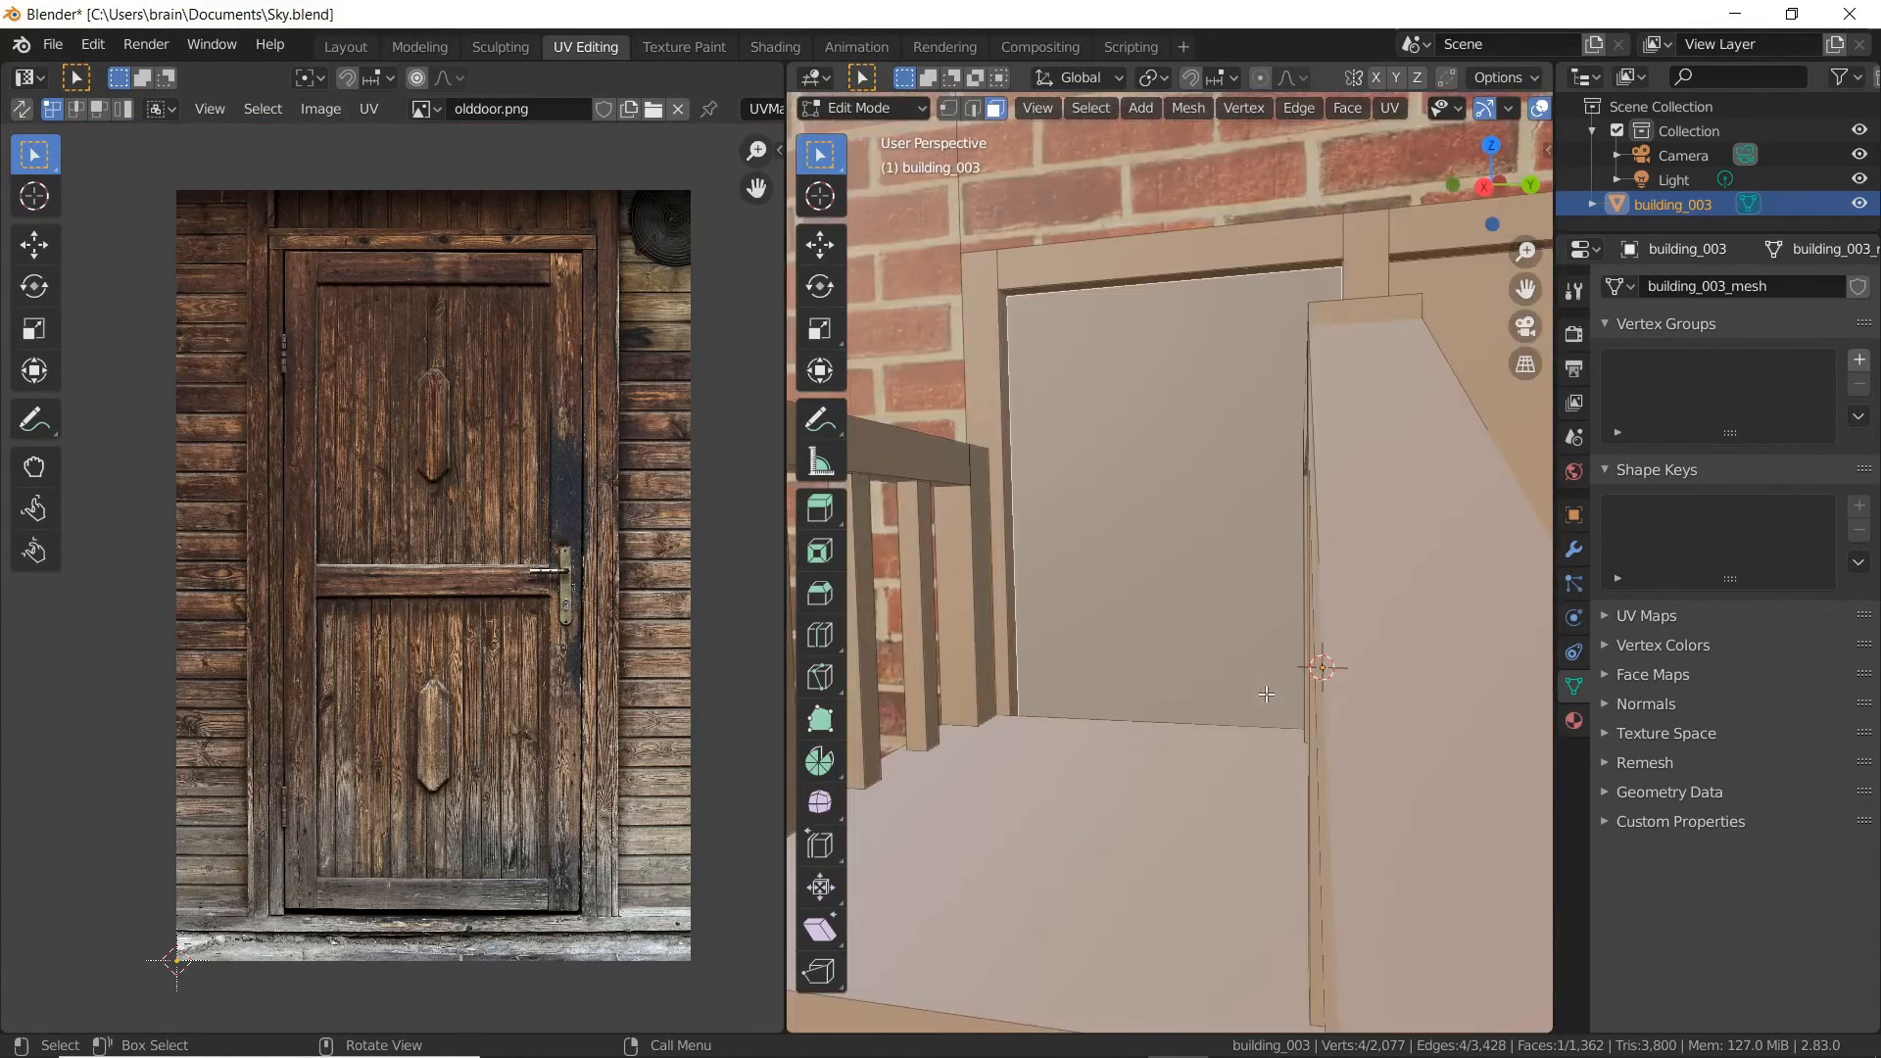
key(KP_1)
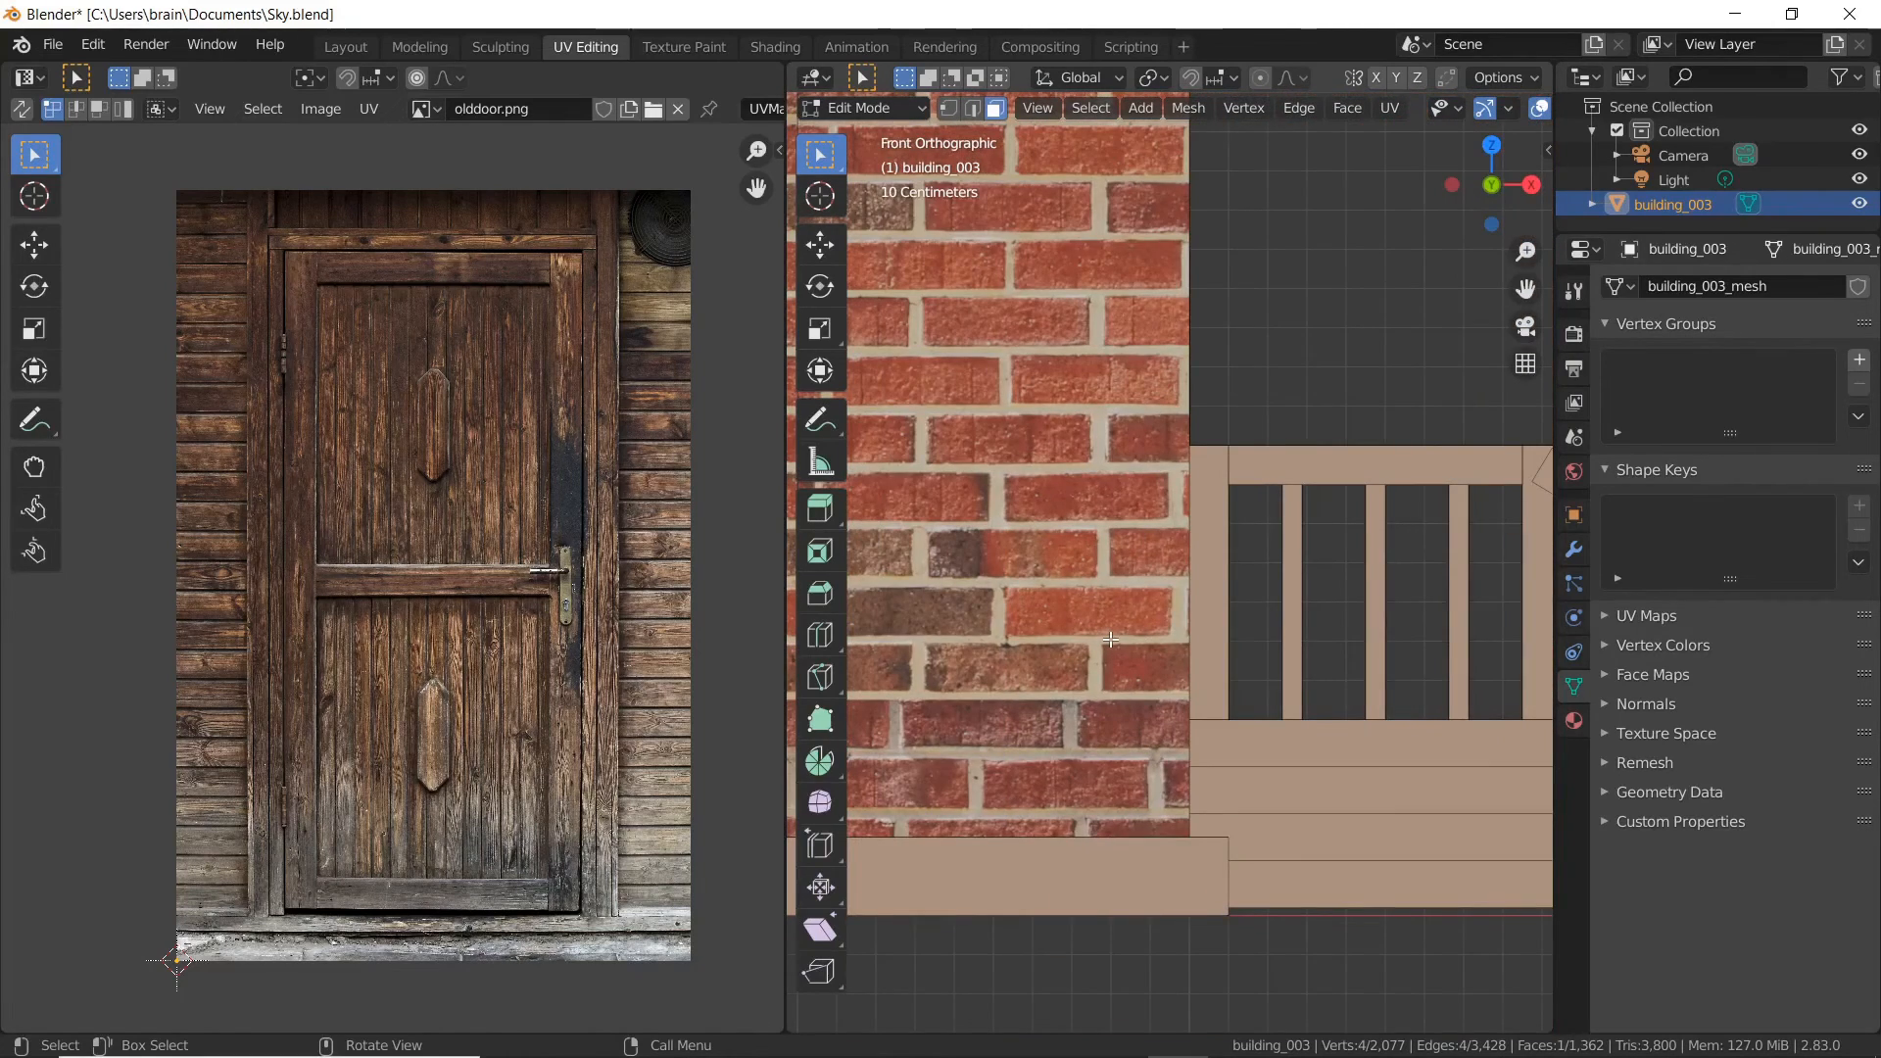
key(KP_3)
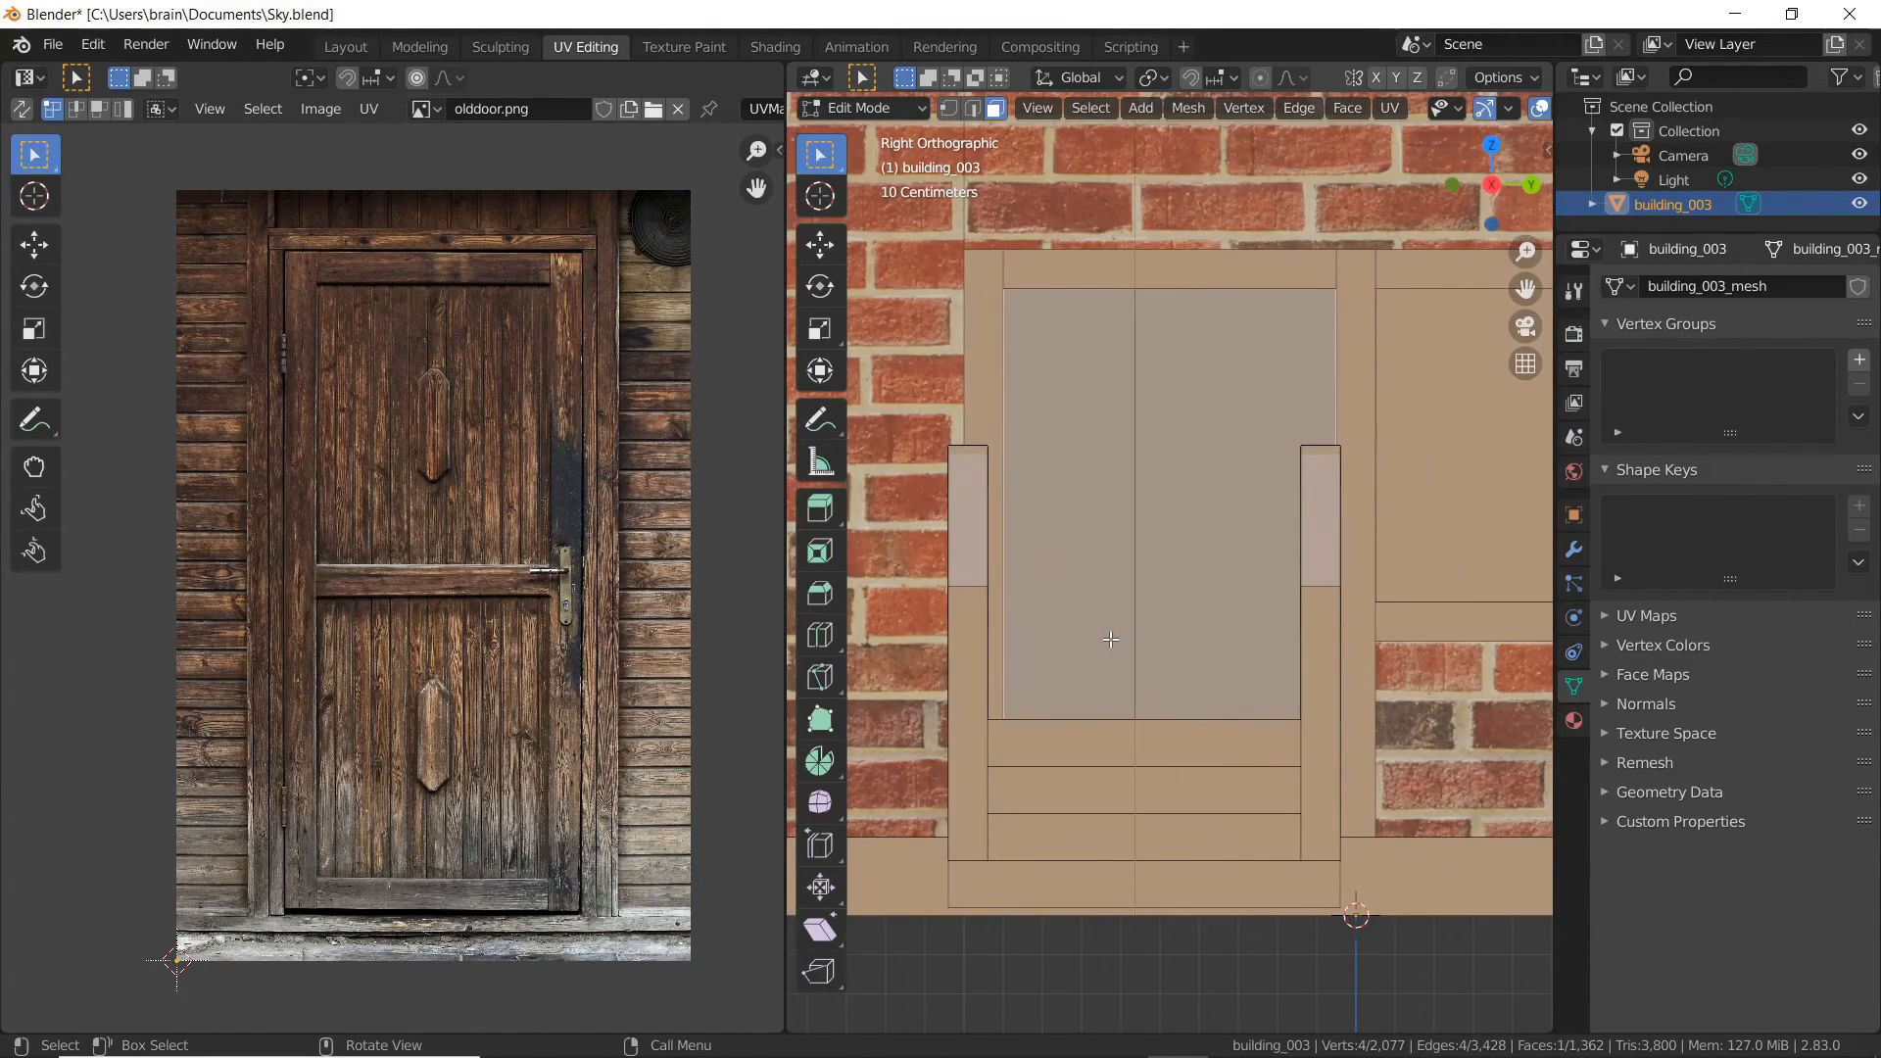
key(u)
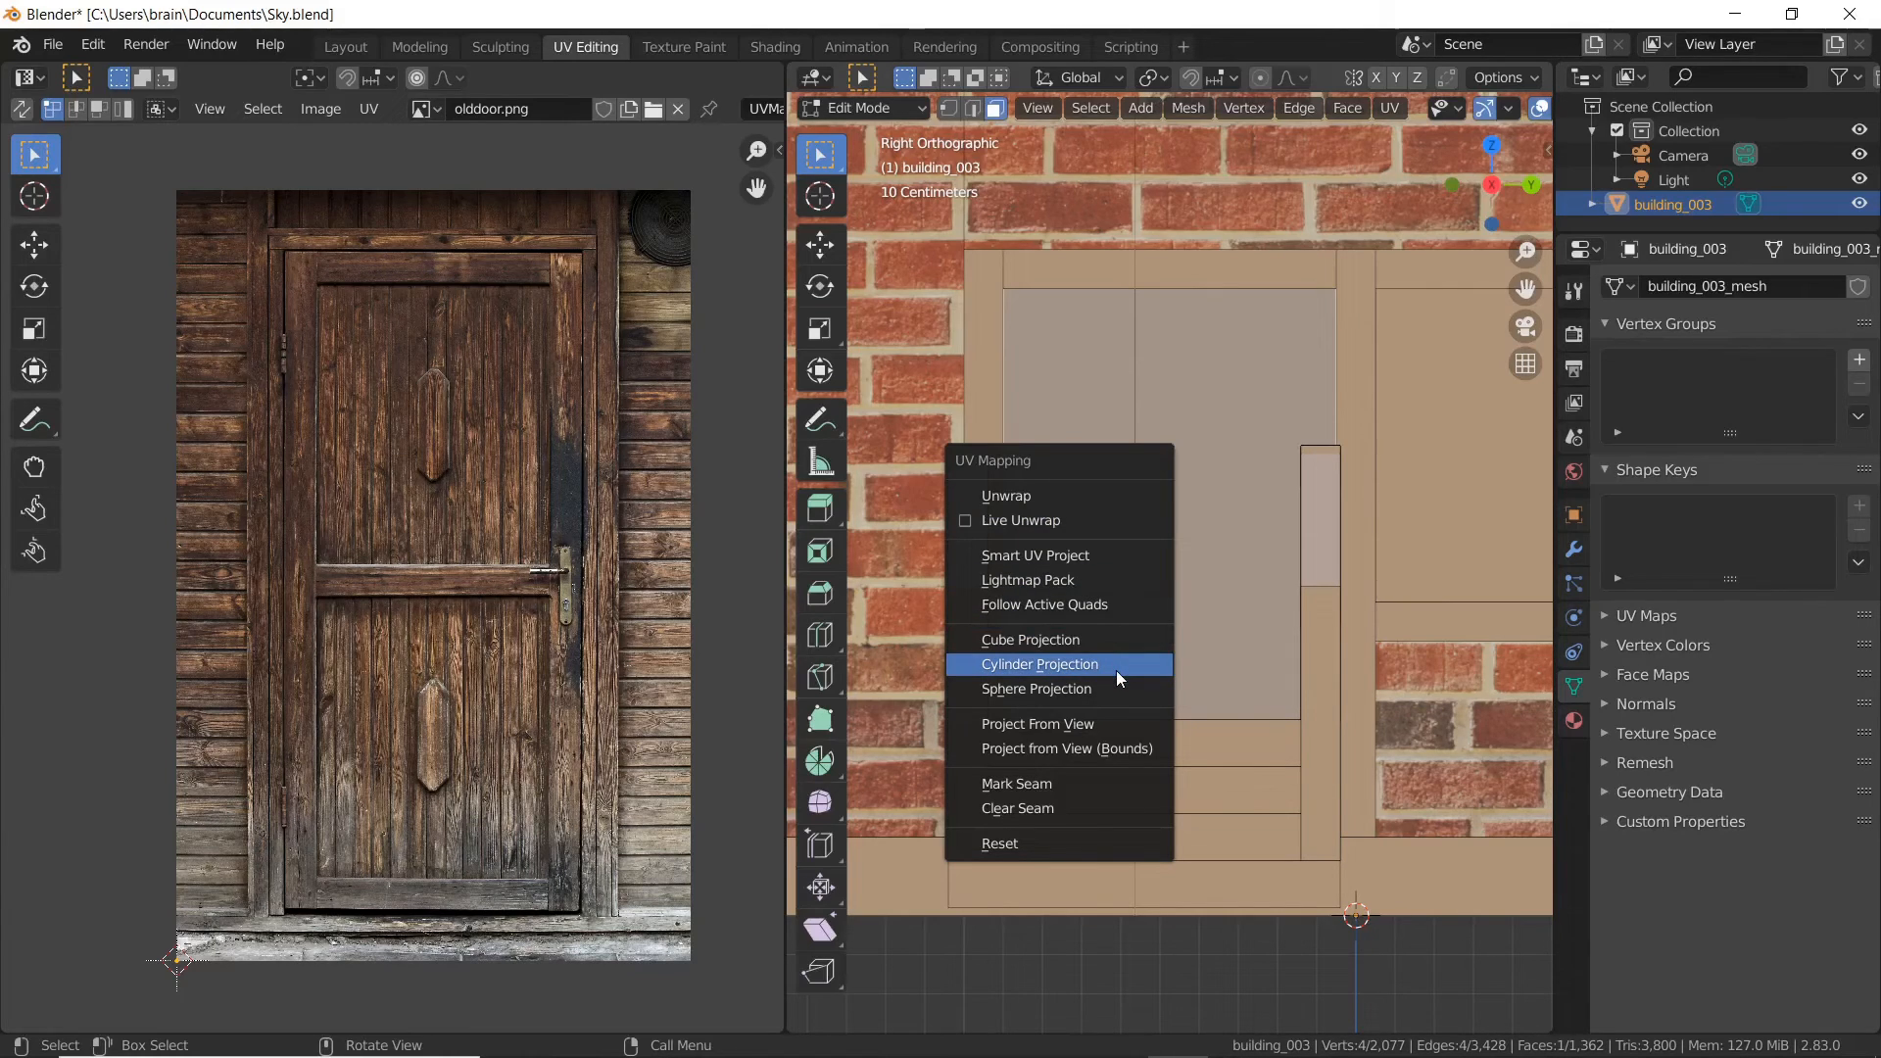
click(1114, 723)
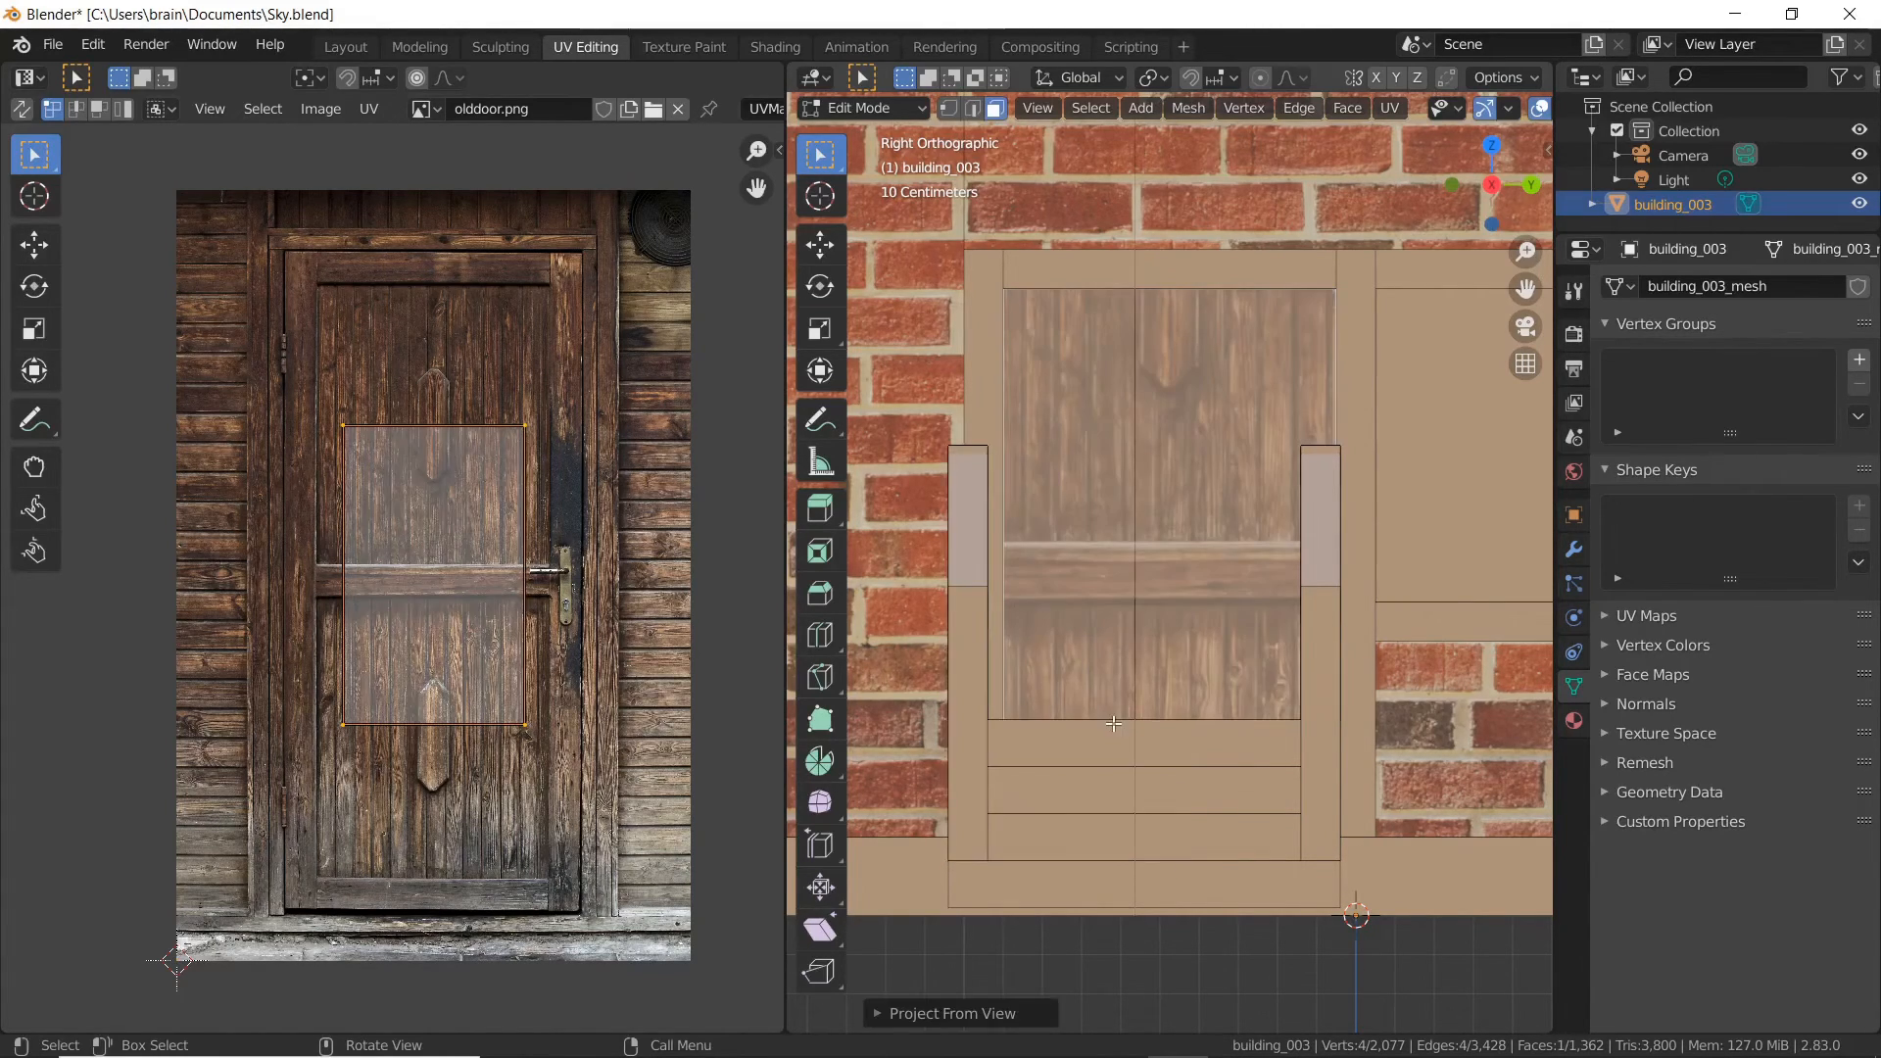
scroll(490, 535, down, 2)
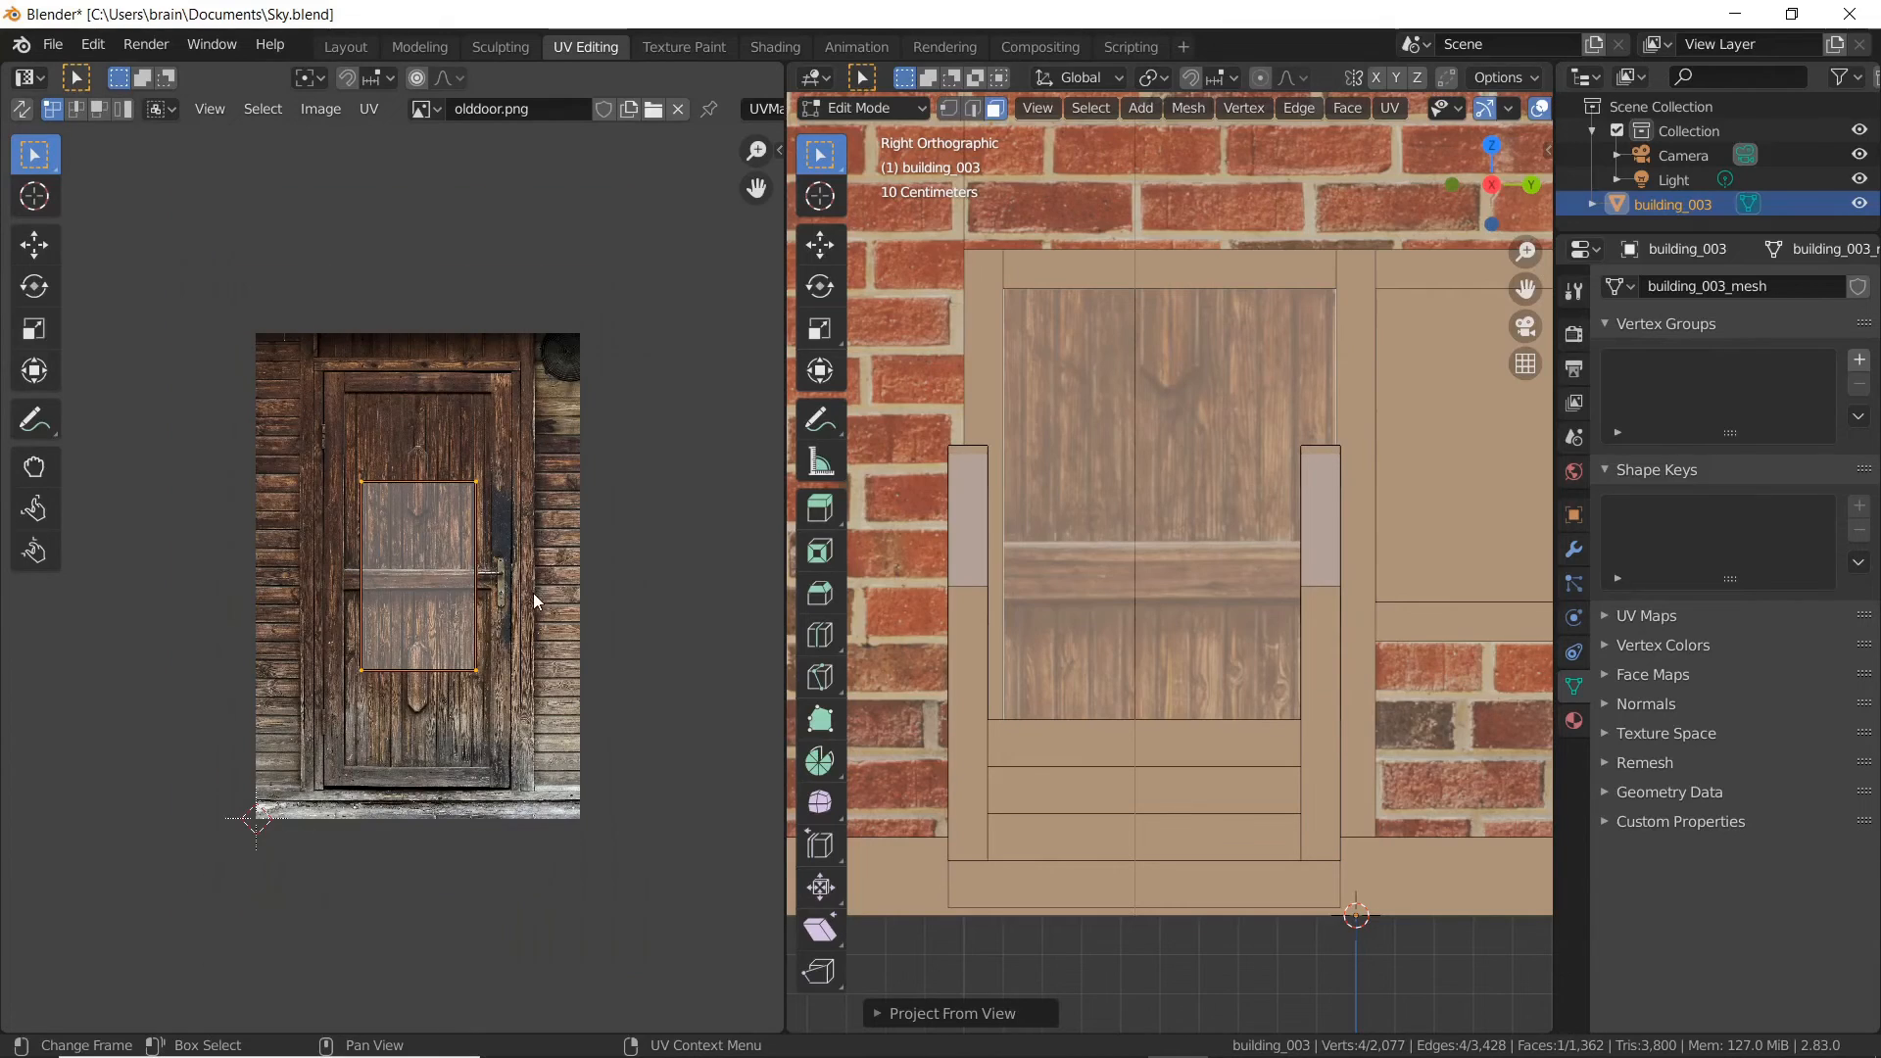
- Scale the door face's UVs up by about 2.31 and narrow them along X to fit the door in olddoor.png
key(s)
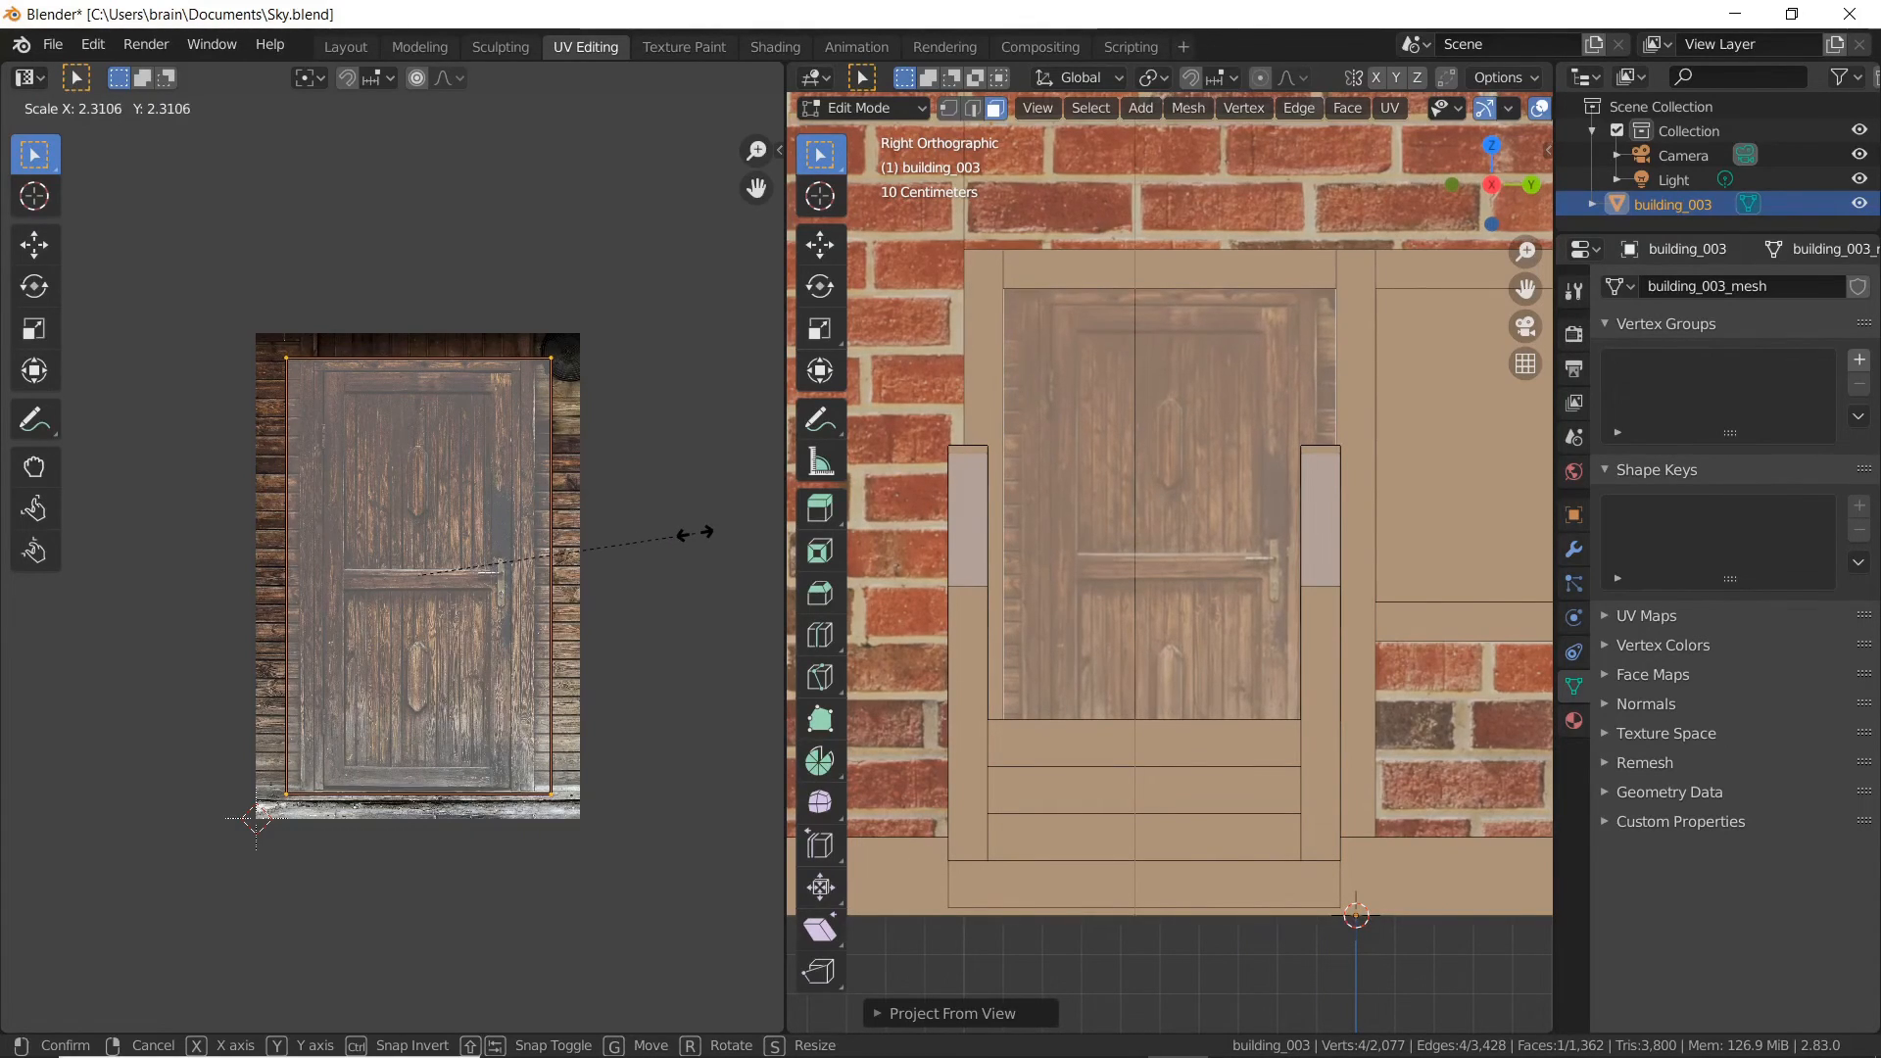
click(698, 564)
key(s)
key(x)
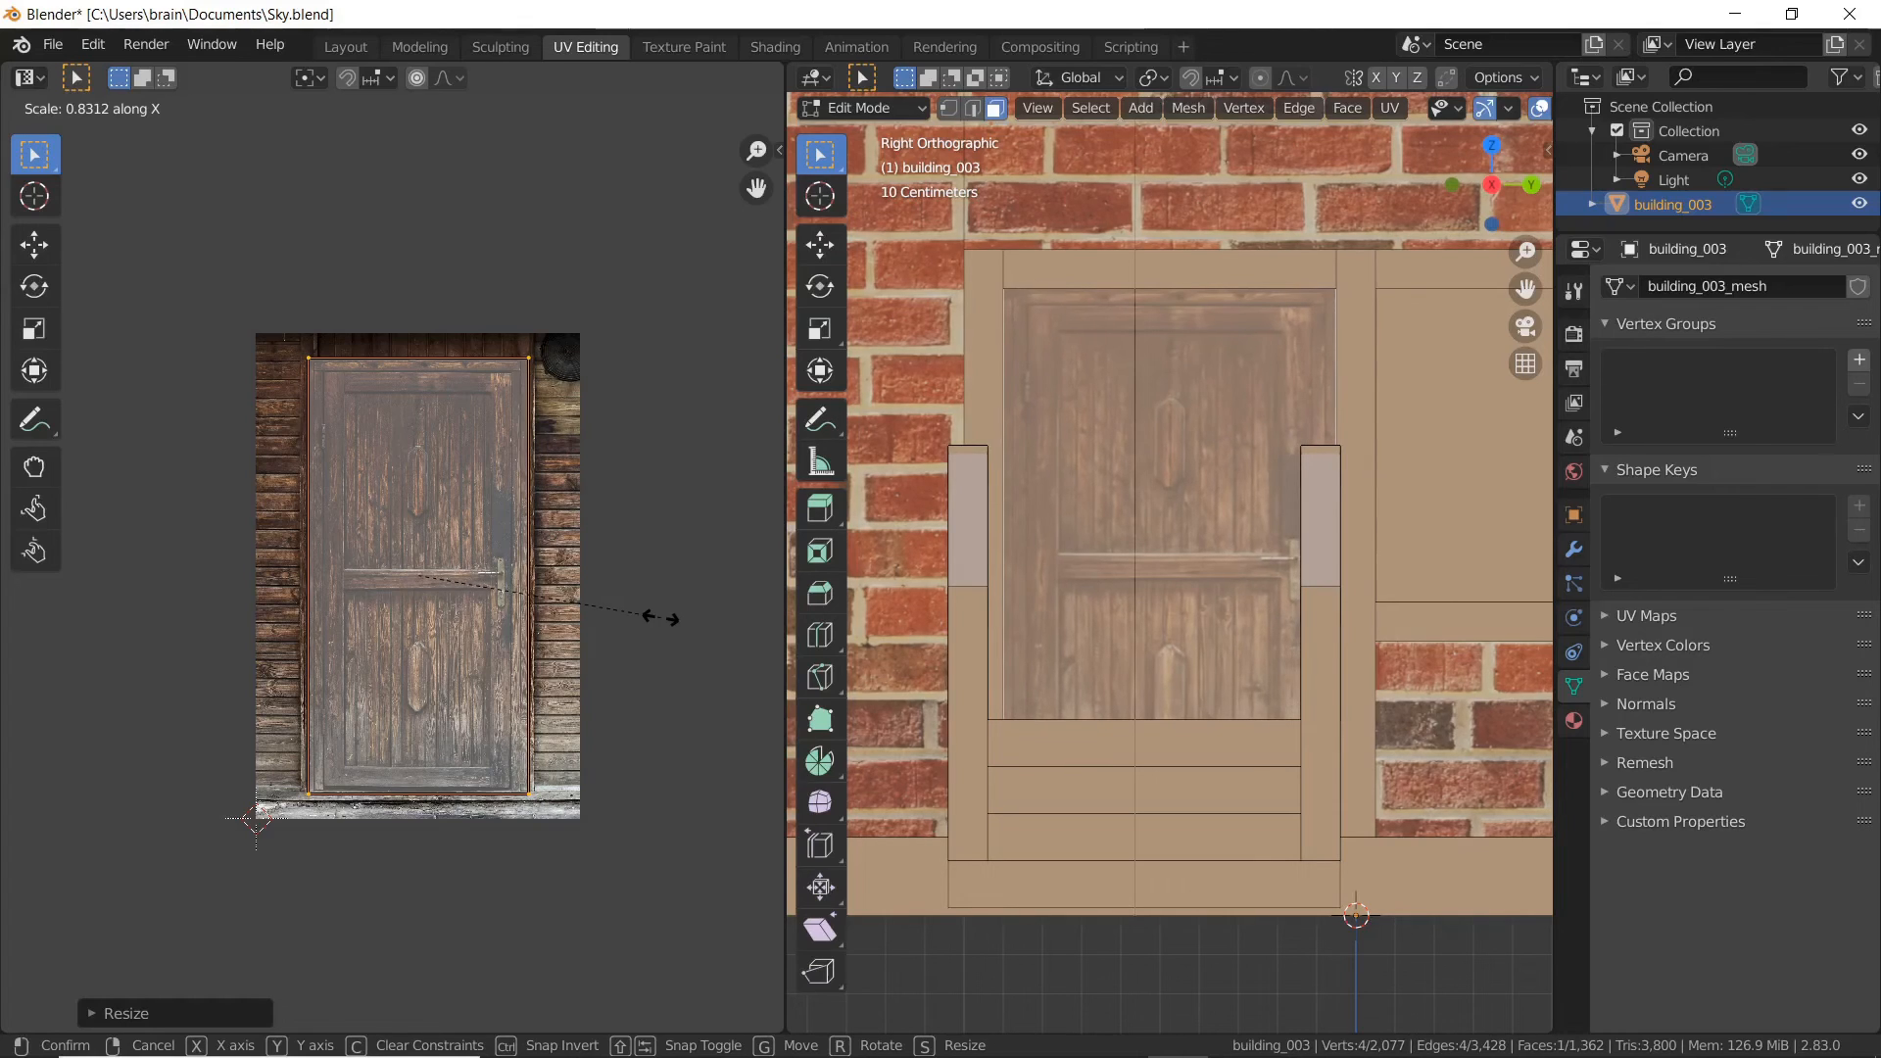
click(670, 621)
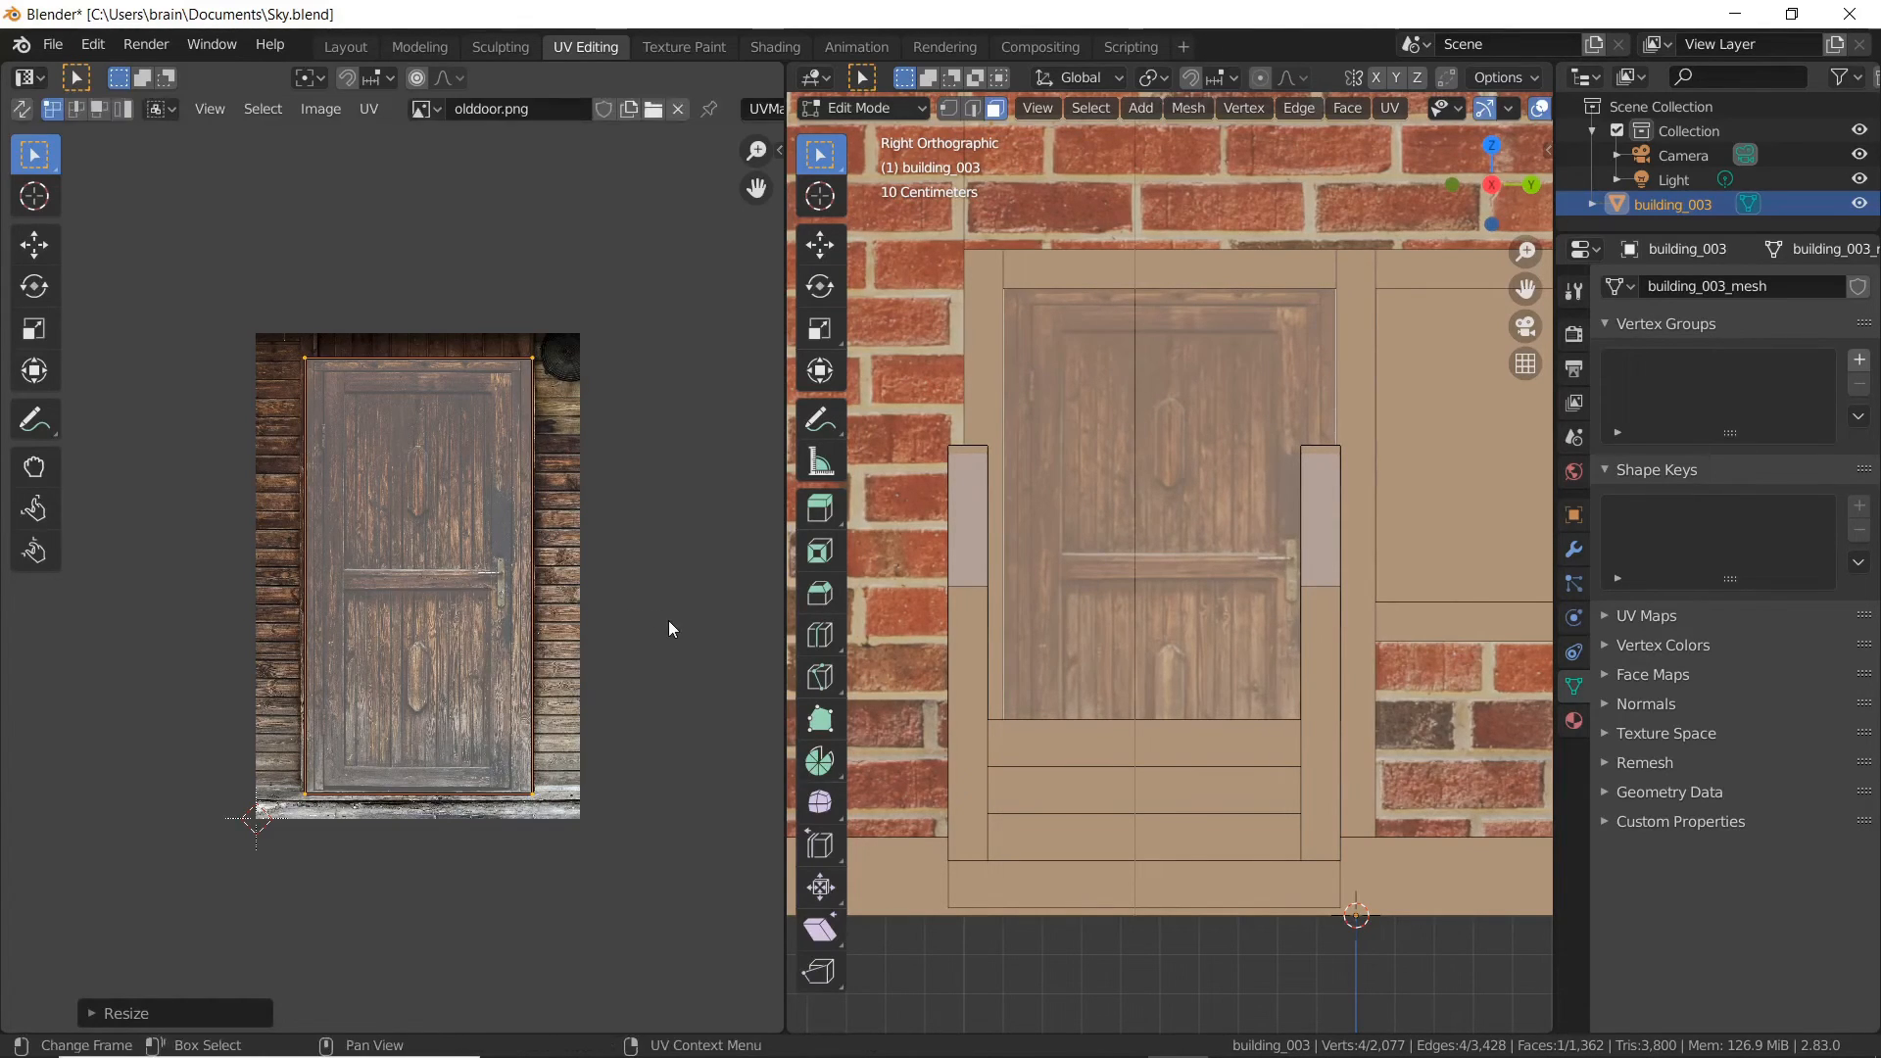
key(Tab)
- Examine the textured building around the front door, balcony and upper floors in the viewport
middle_drag(931, 588, 1144, 561)
scroll(1205, 586, down, 6)
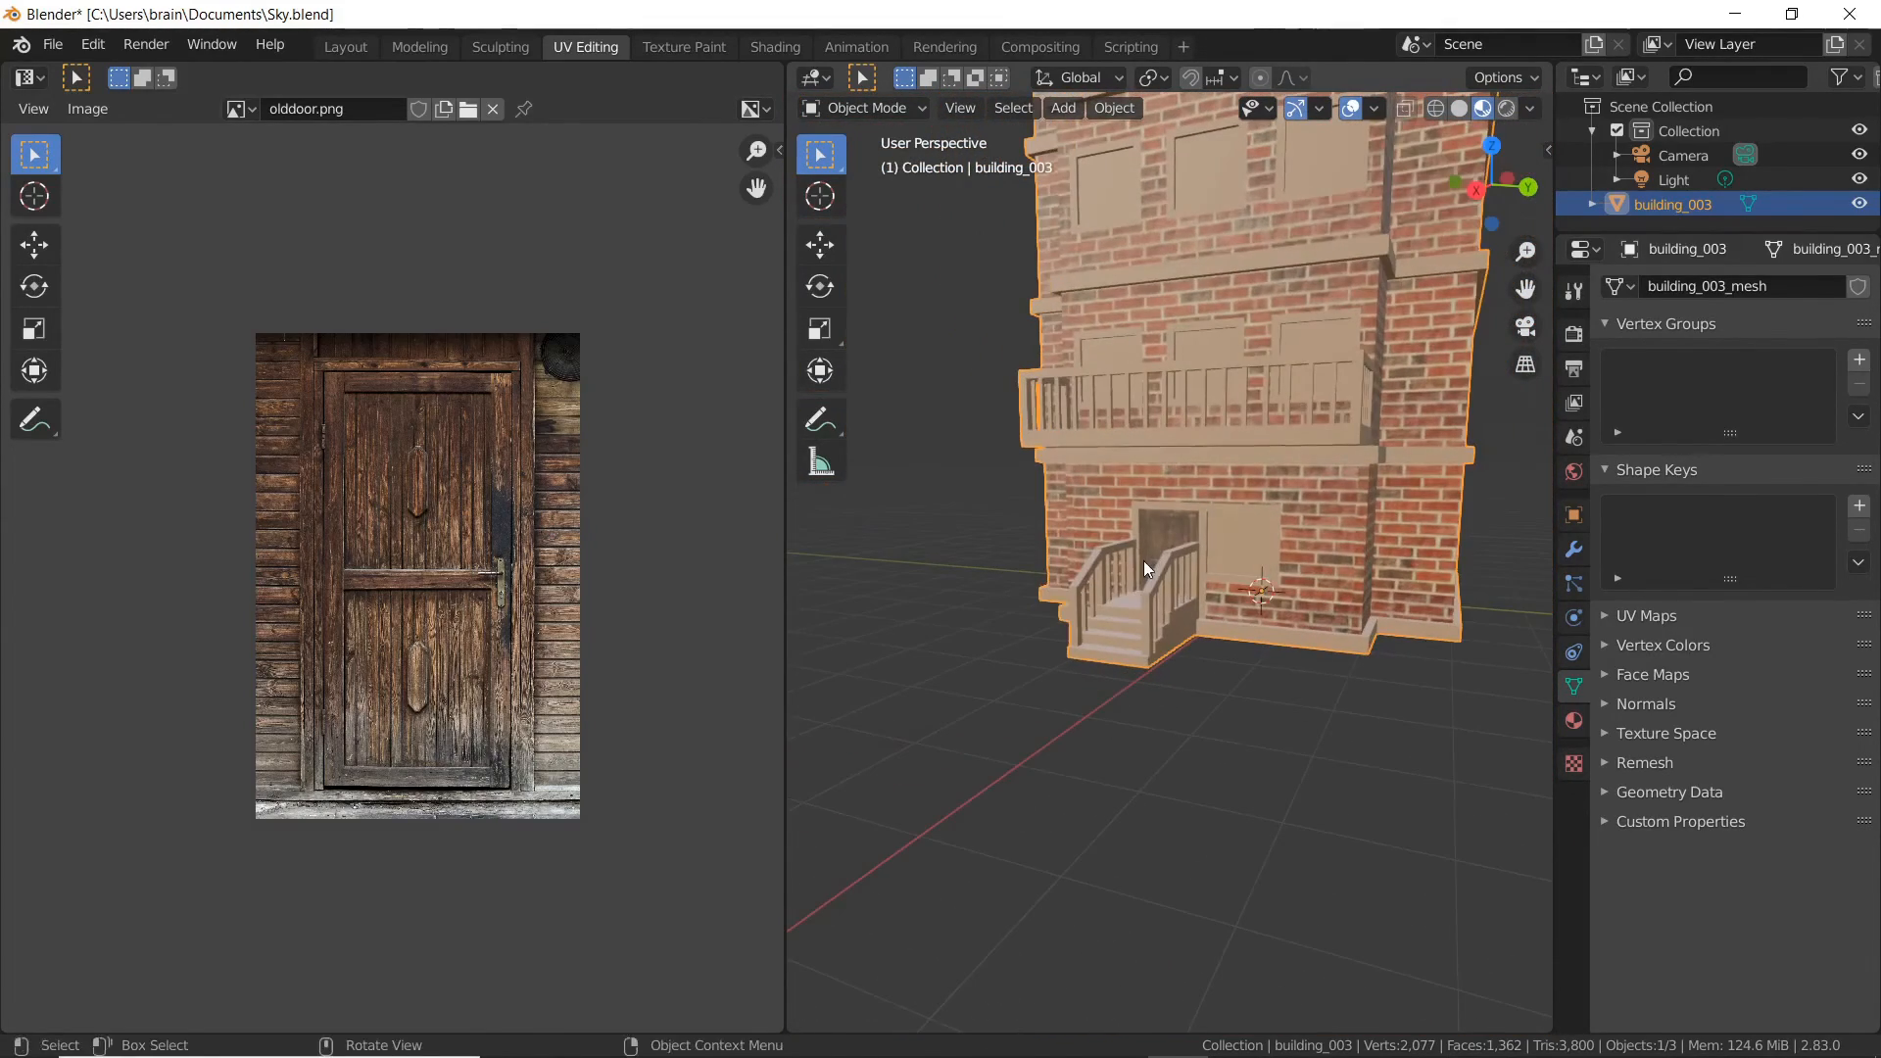
middle_drag(1109, 498, 1161, 643)
middle_drag(972, 698, 1083, 639)
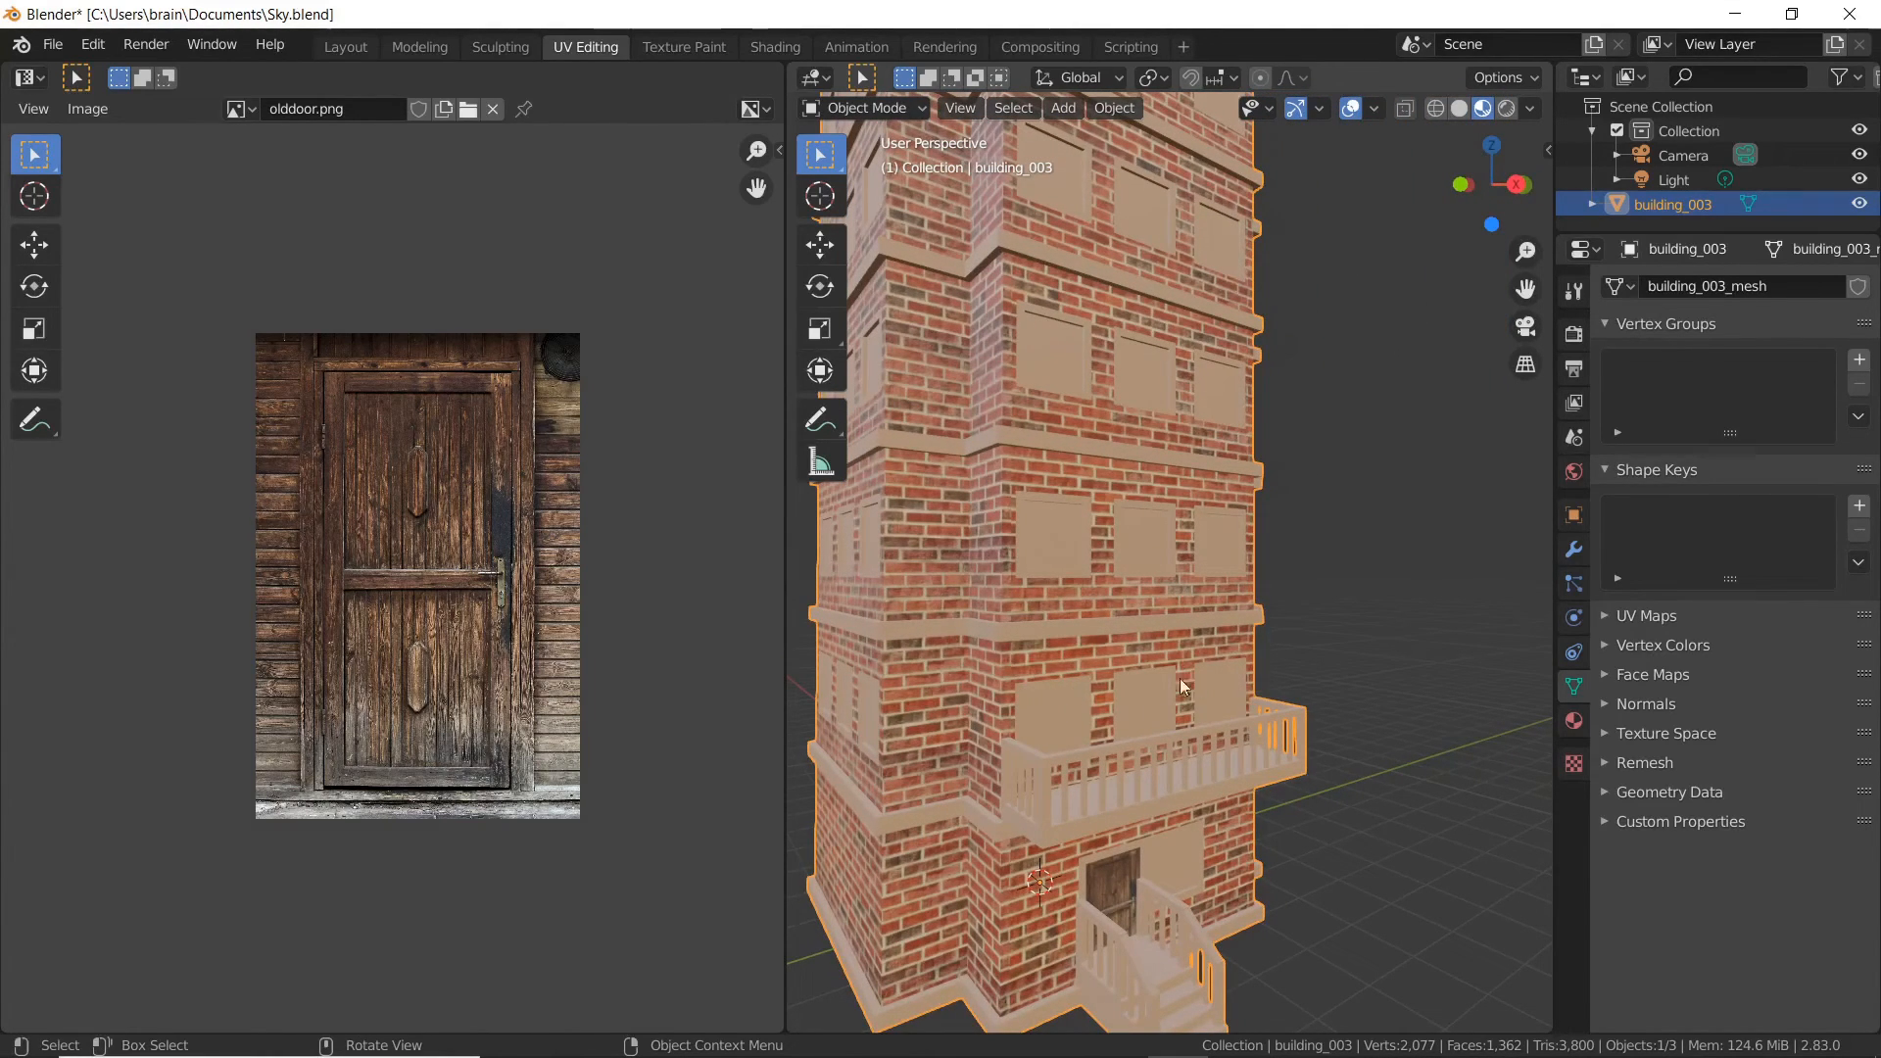
middle_drag(1305, 588, 1274, 691)
scroll(1273, 691, up, 3)
middle_drag(1297, 608, 1188, 627)
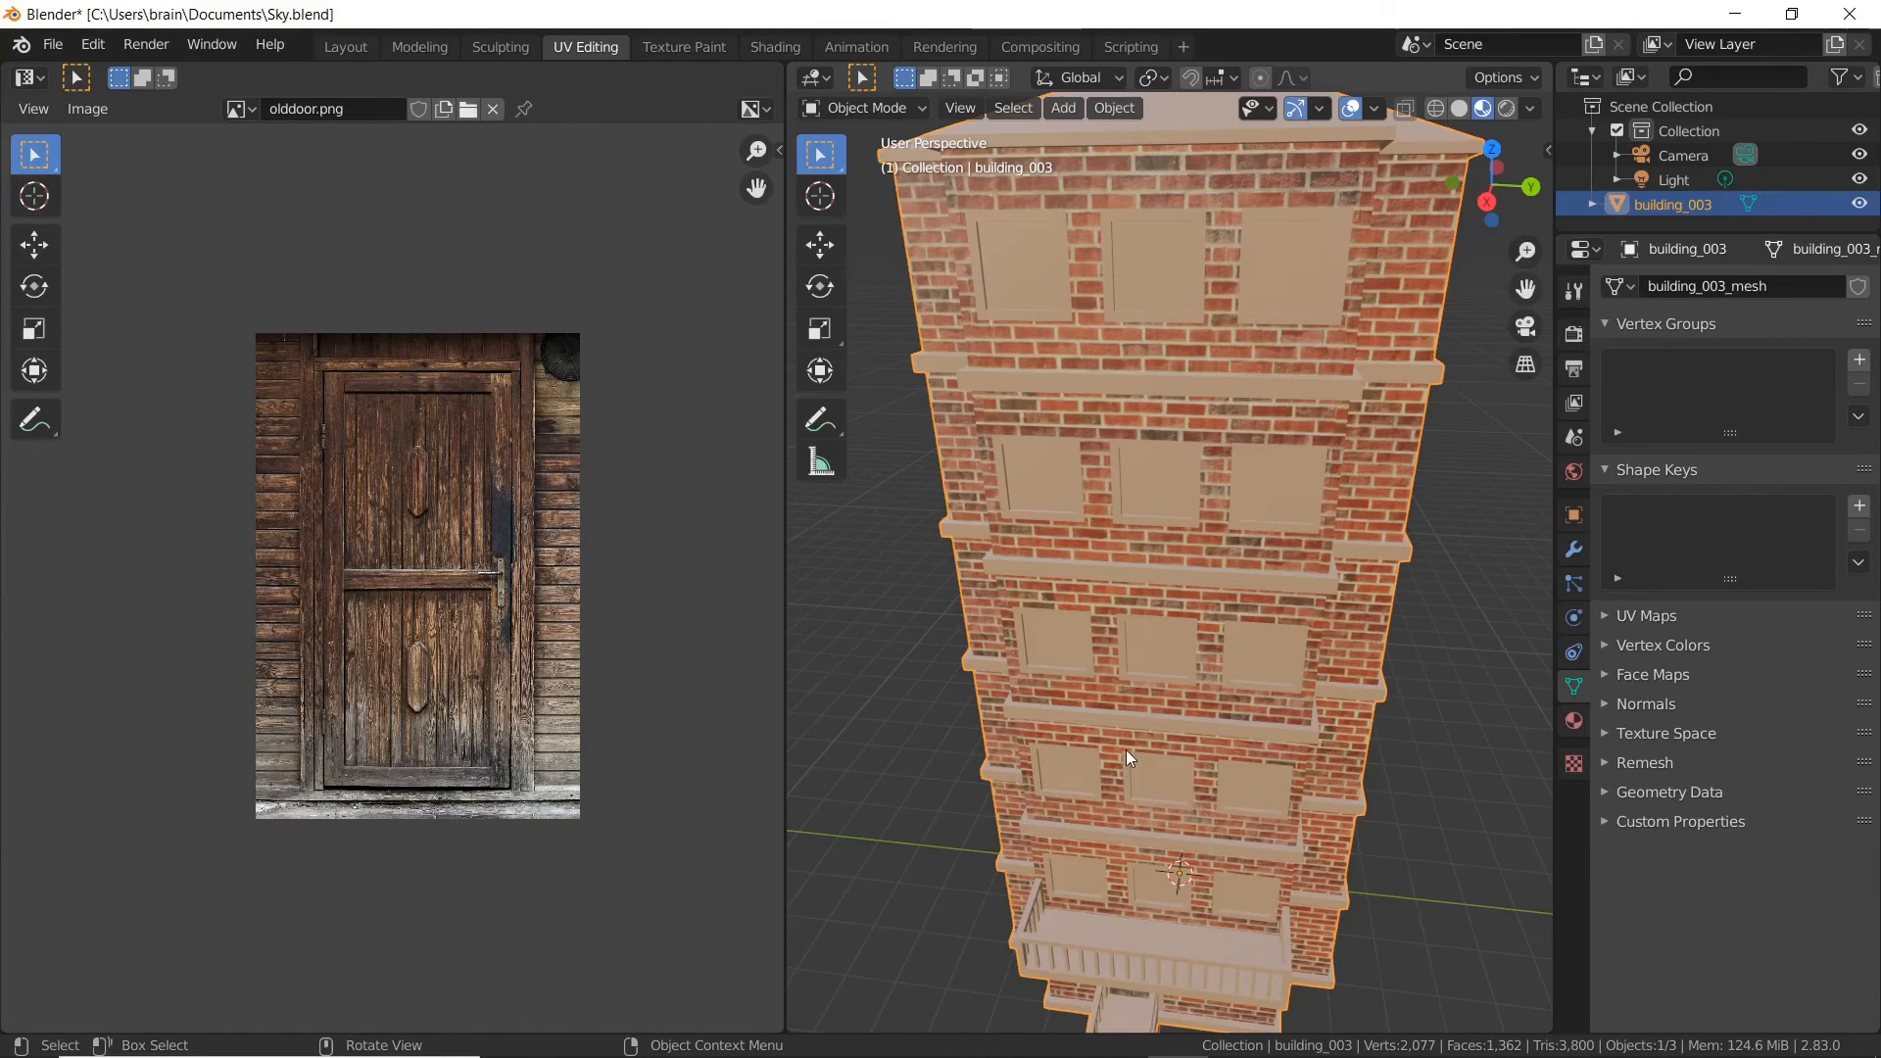
middle_drag(1090, 791, 1153, 749)
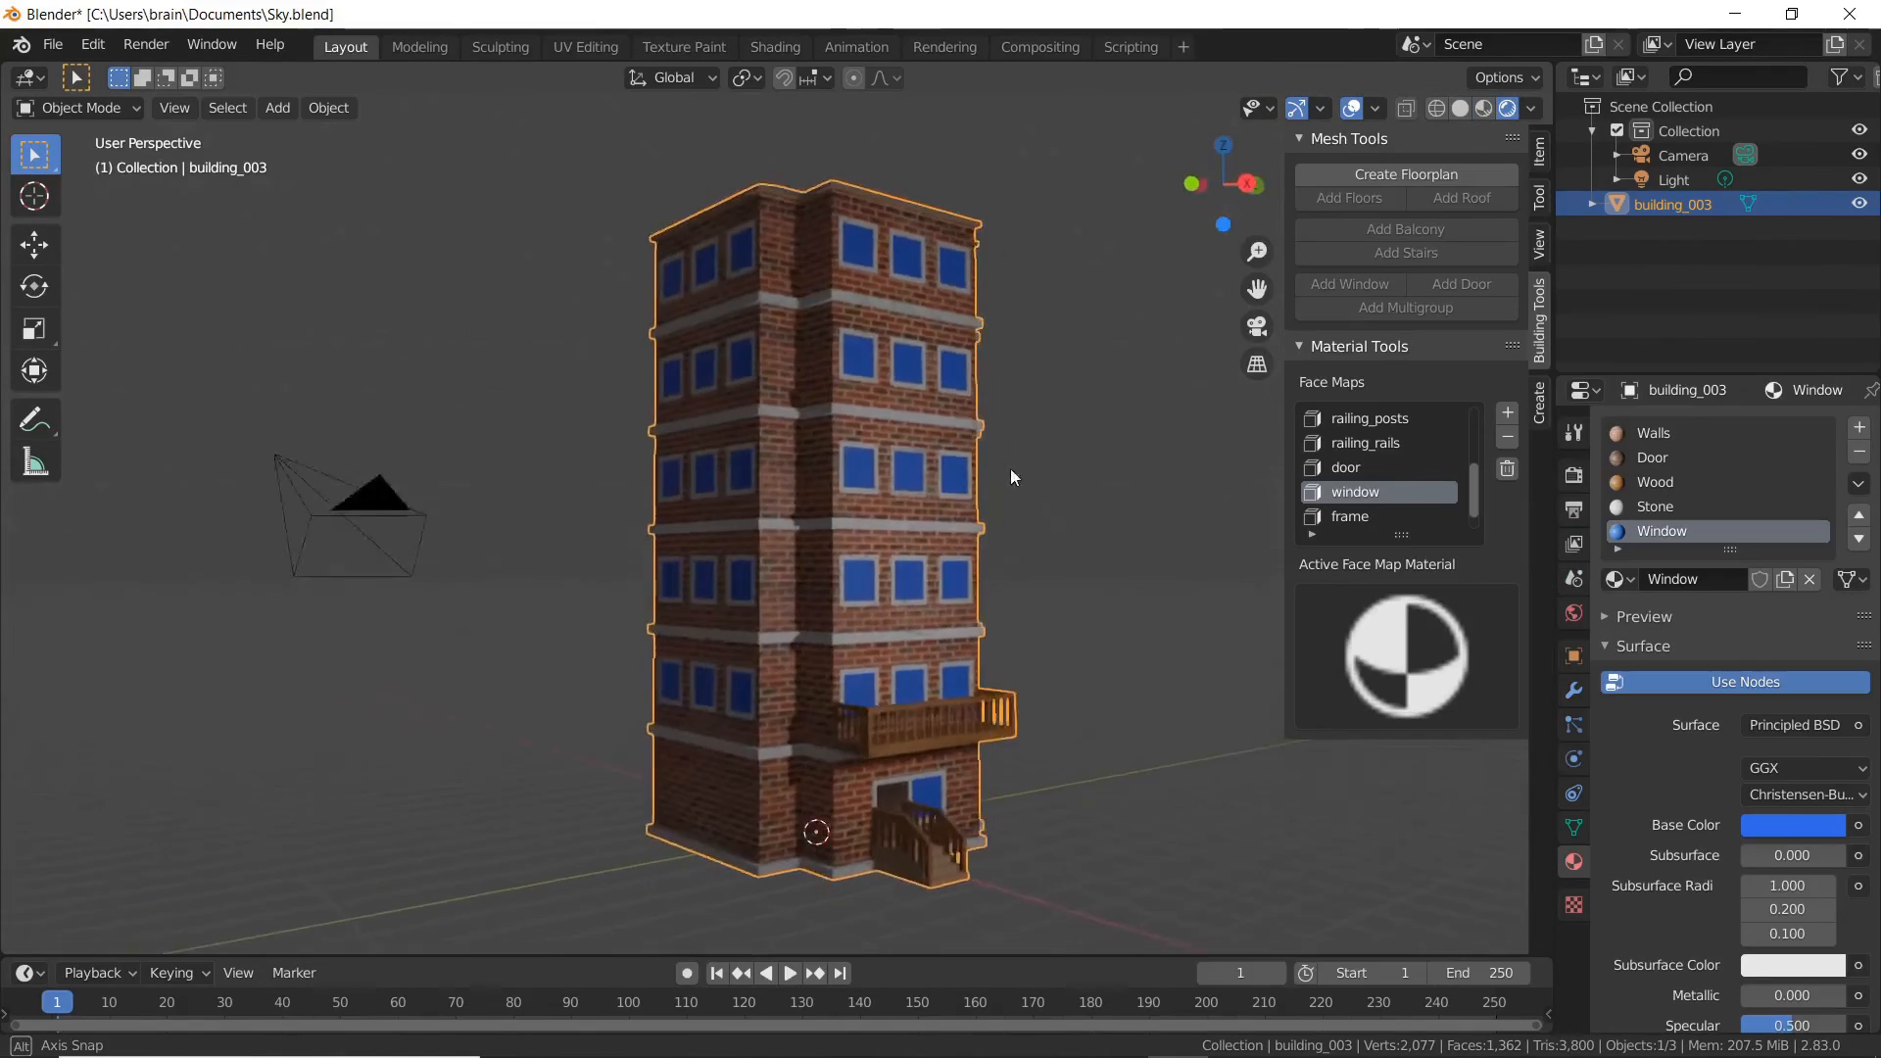
- In the Layout workspace, examine the fully textured building's brick walls, stone trim, windows and wooden balcony from several sides
middle_drag(1010, 469, 837, 481)
middle_drag(748, 850, 953, 823)
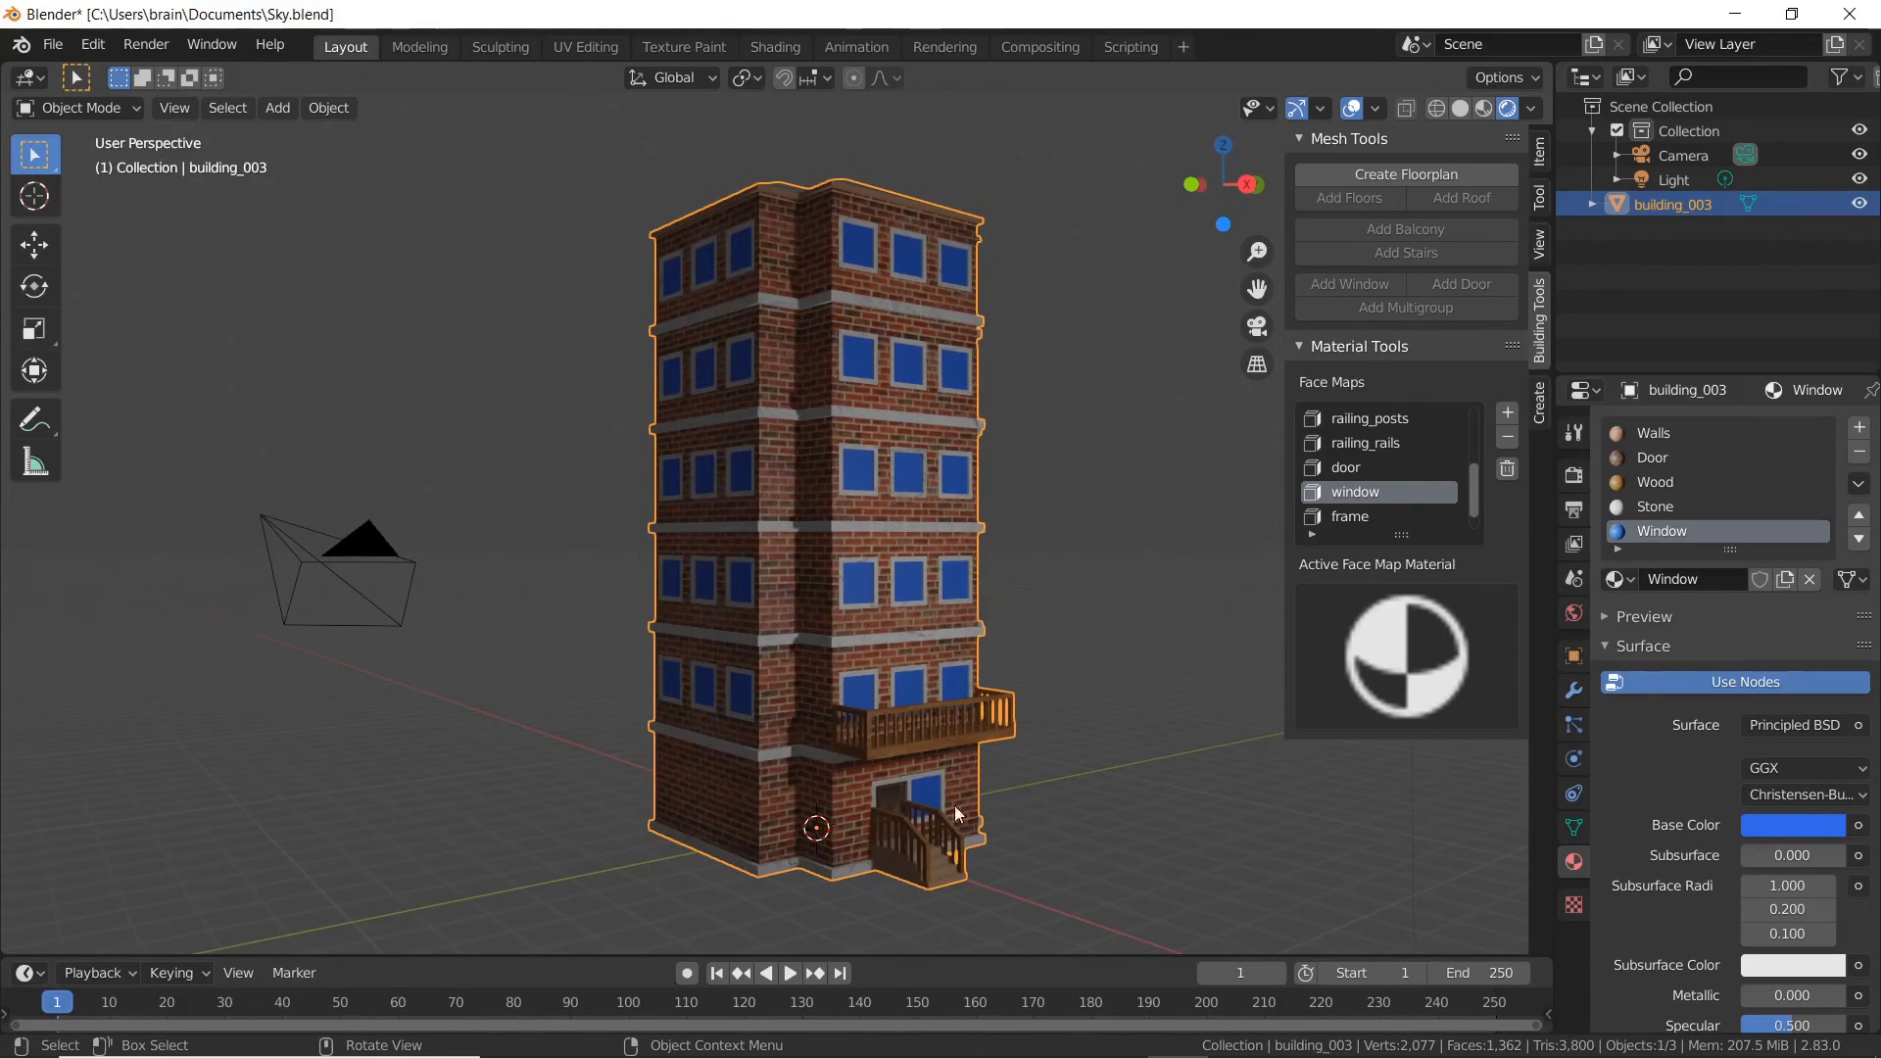
scroll(899, 628, up, 10)
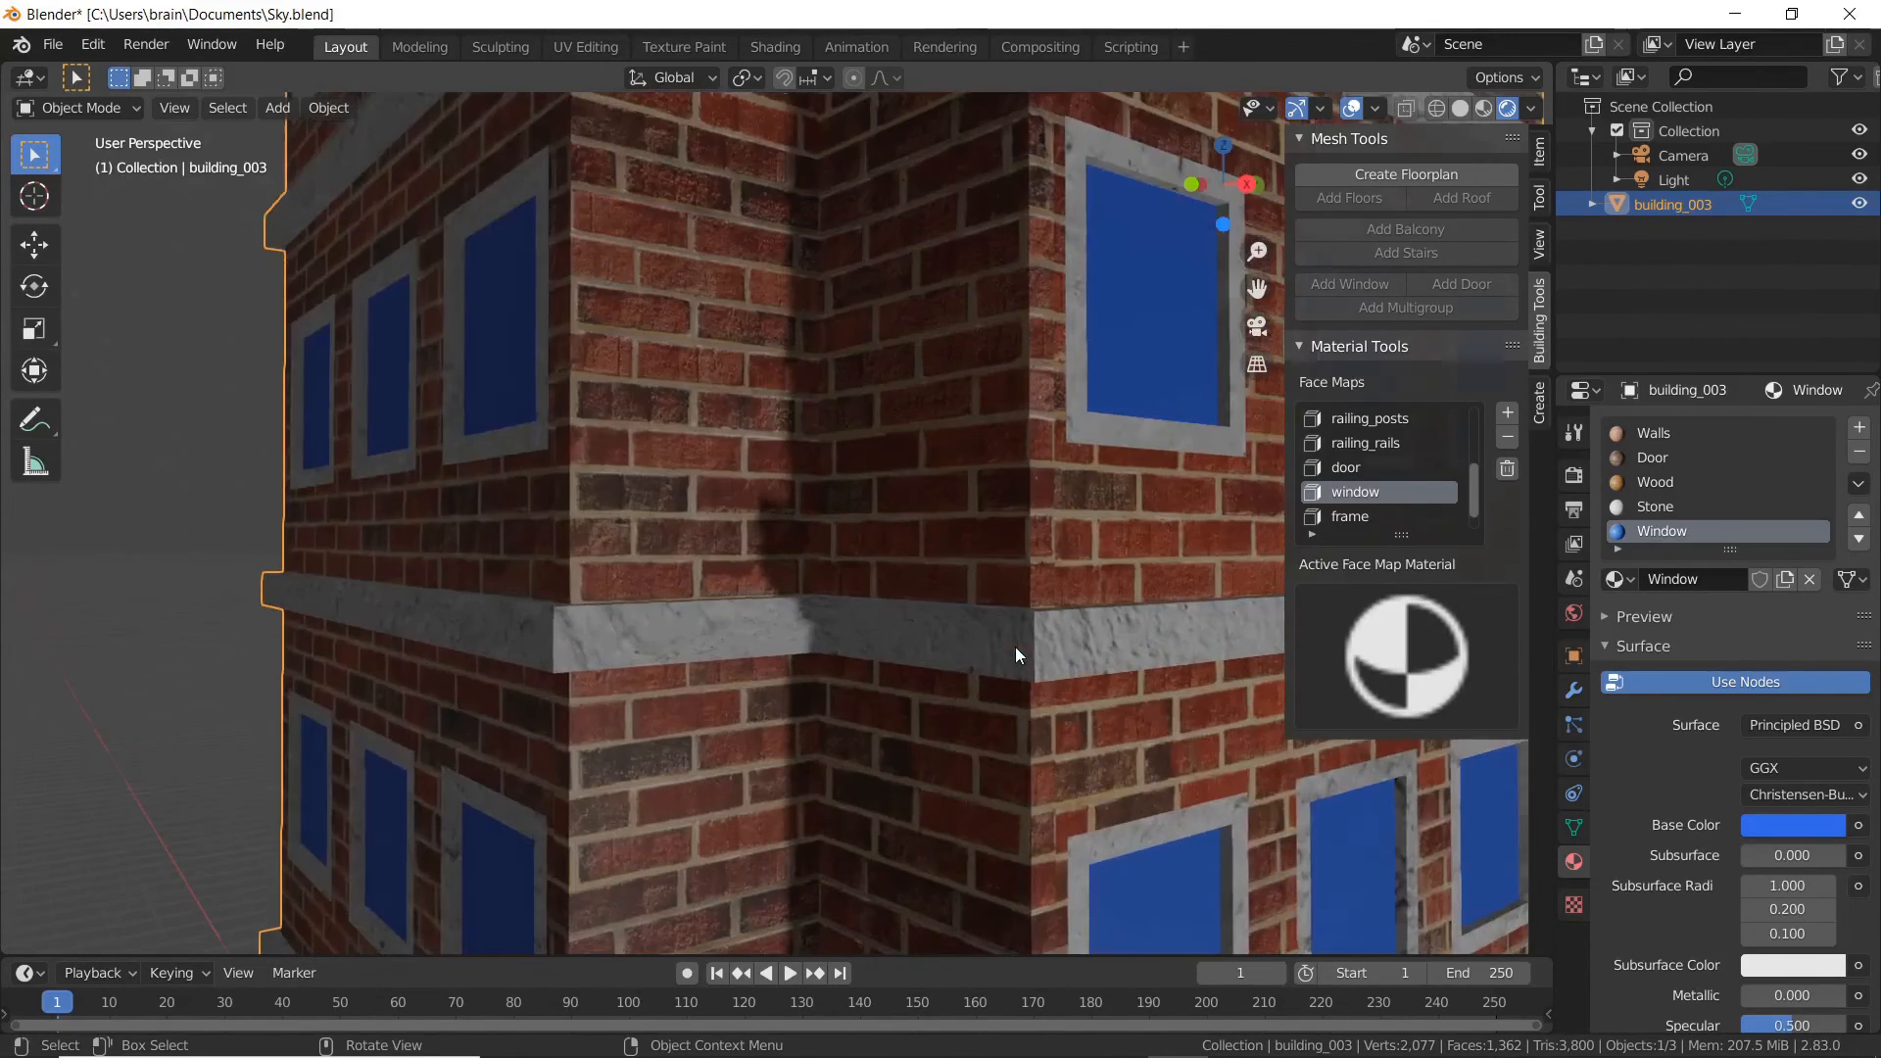
middle_drag(1015, 647, 1009, 549)
scroll(1037, 620, down, 8)
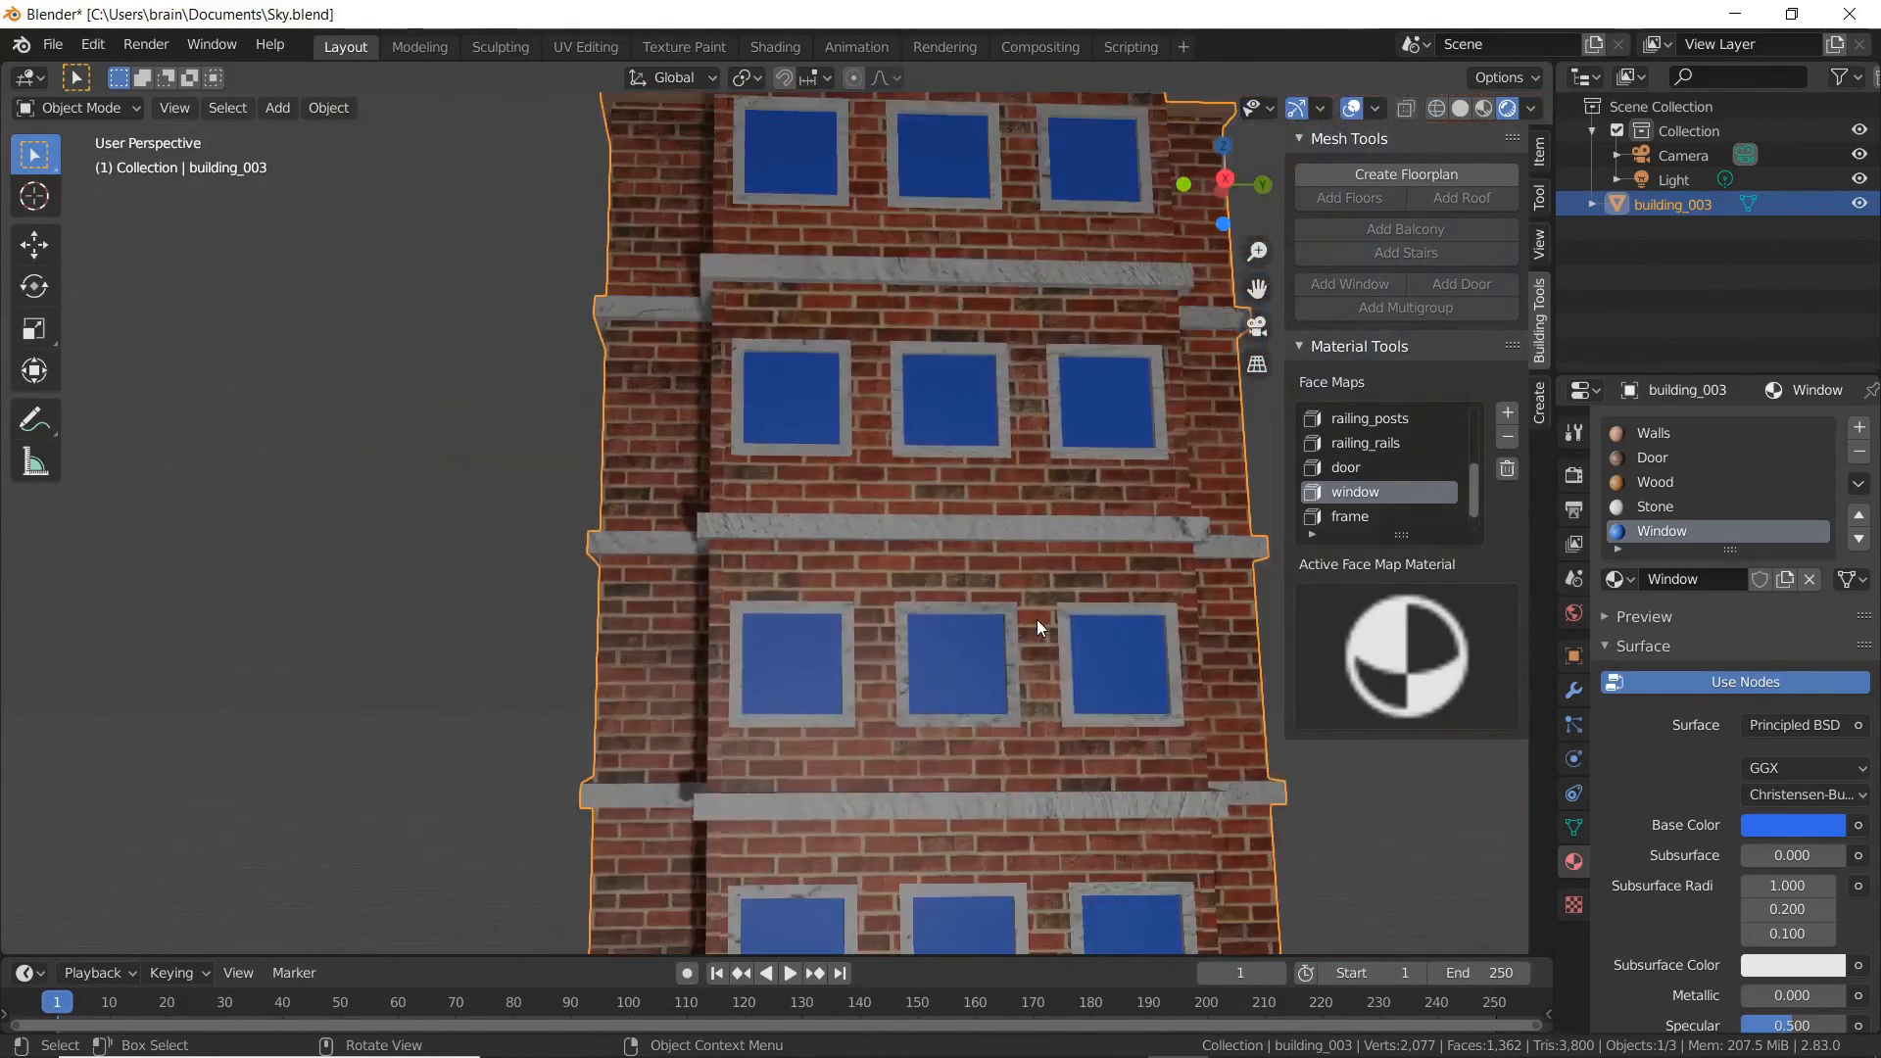
middle_drag(1066, 658, 1011, 571)
scroll(920, 565, down, 2)
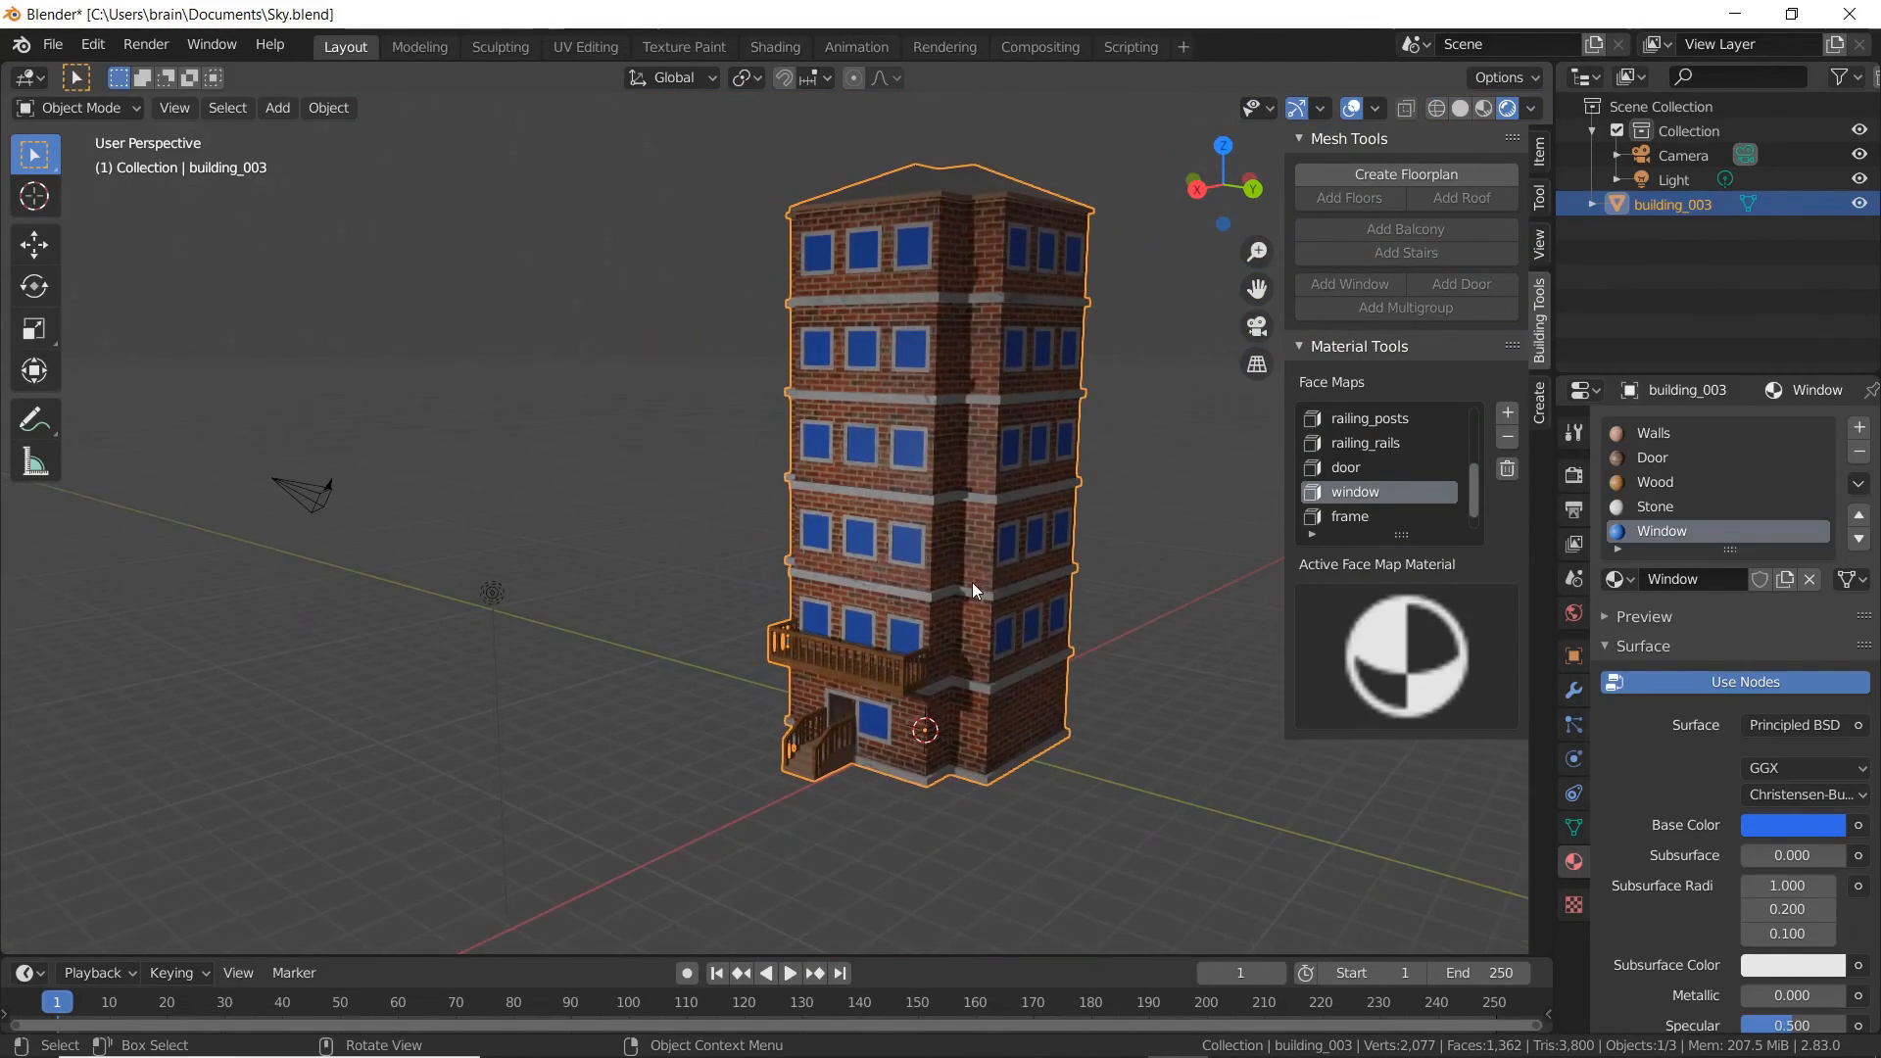
scroll(1066, 580, up, 1)
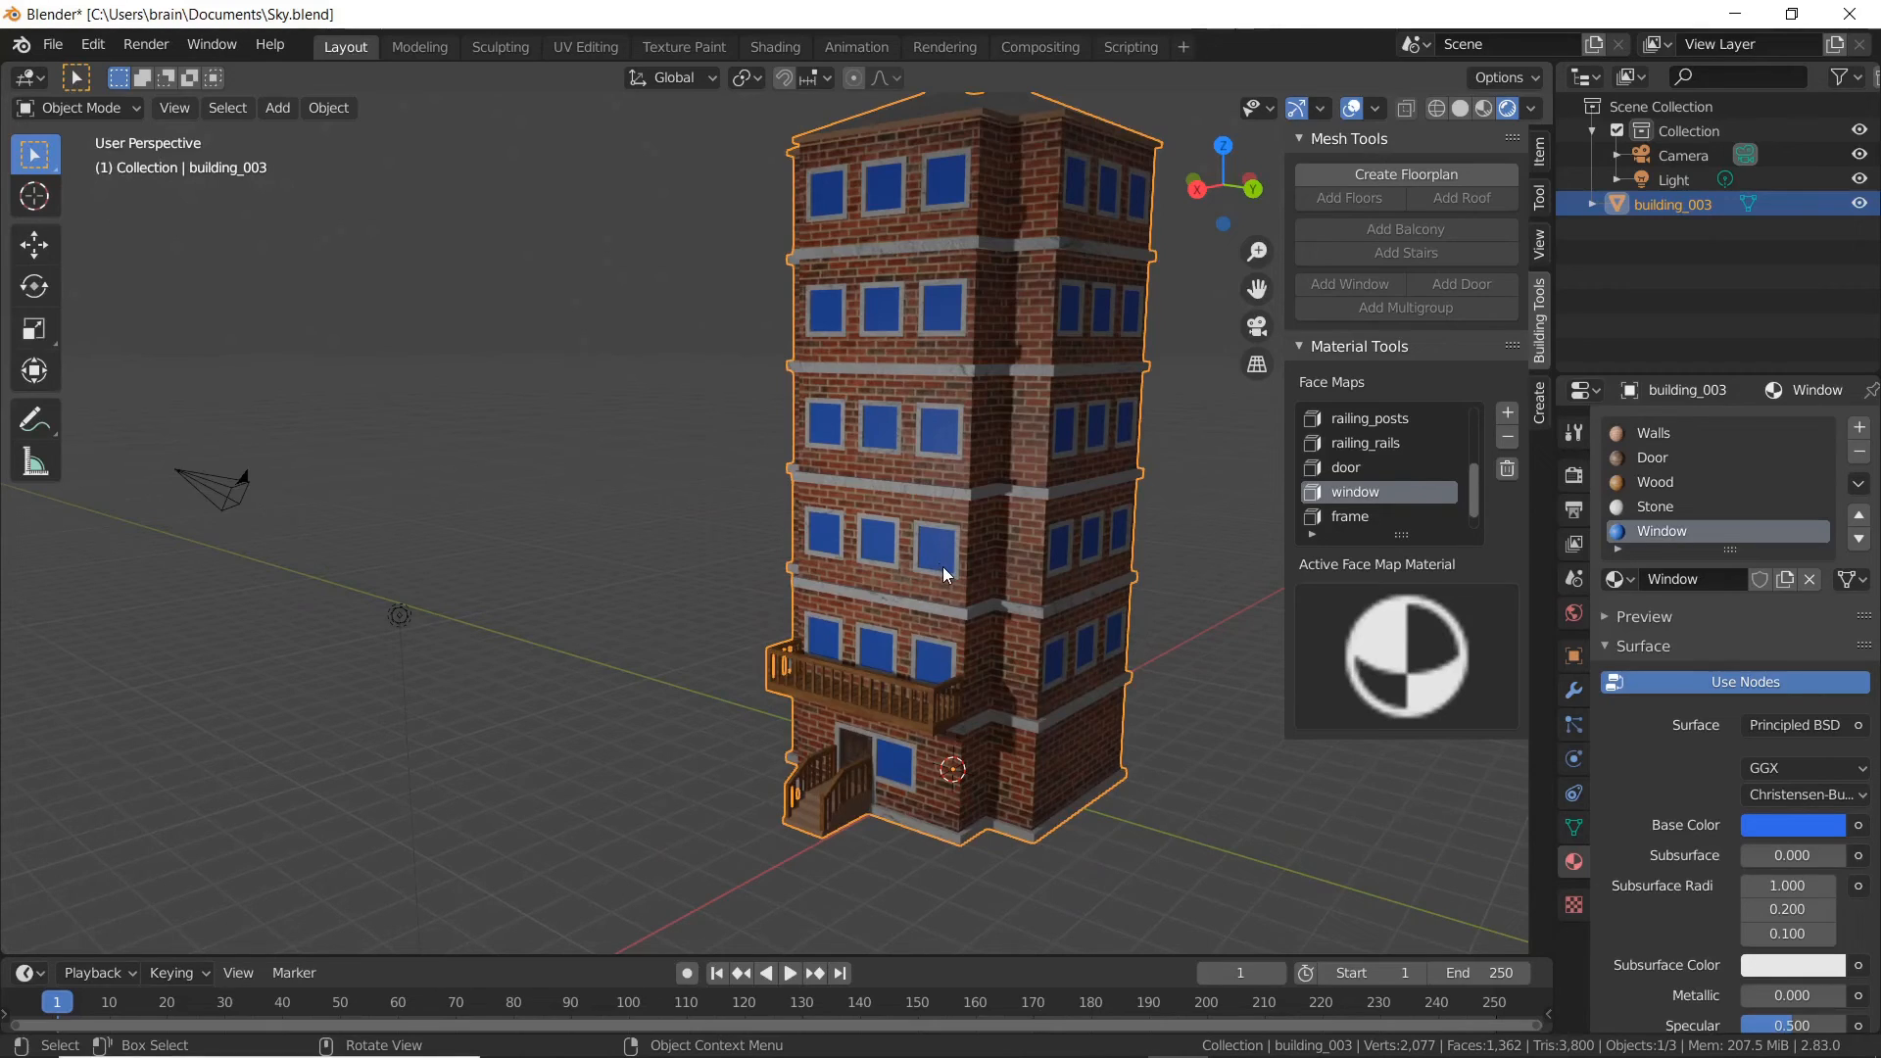
shift+middle_drag(1005, 467, 970, 476)
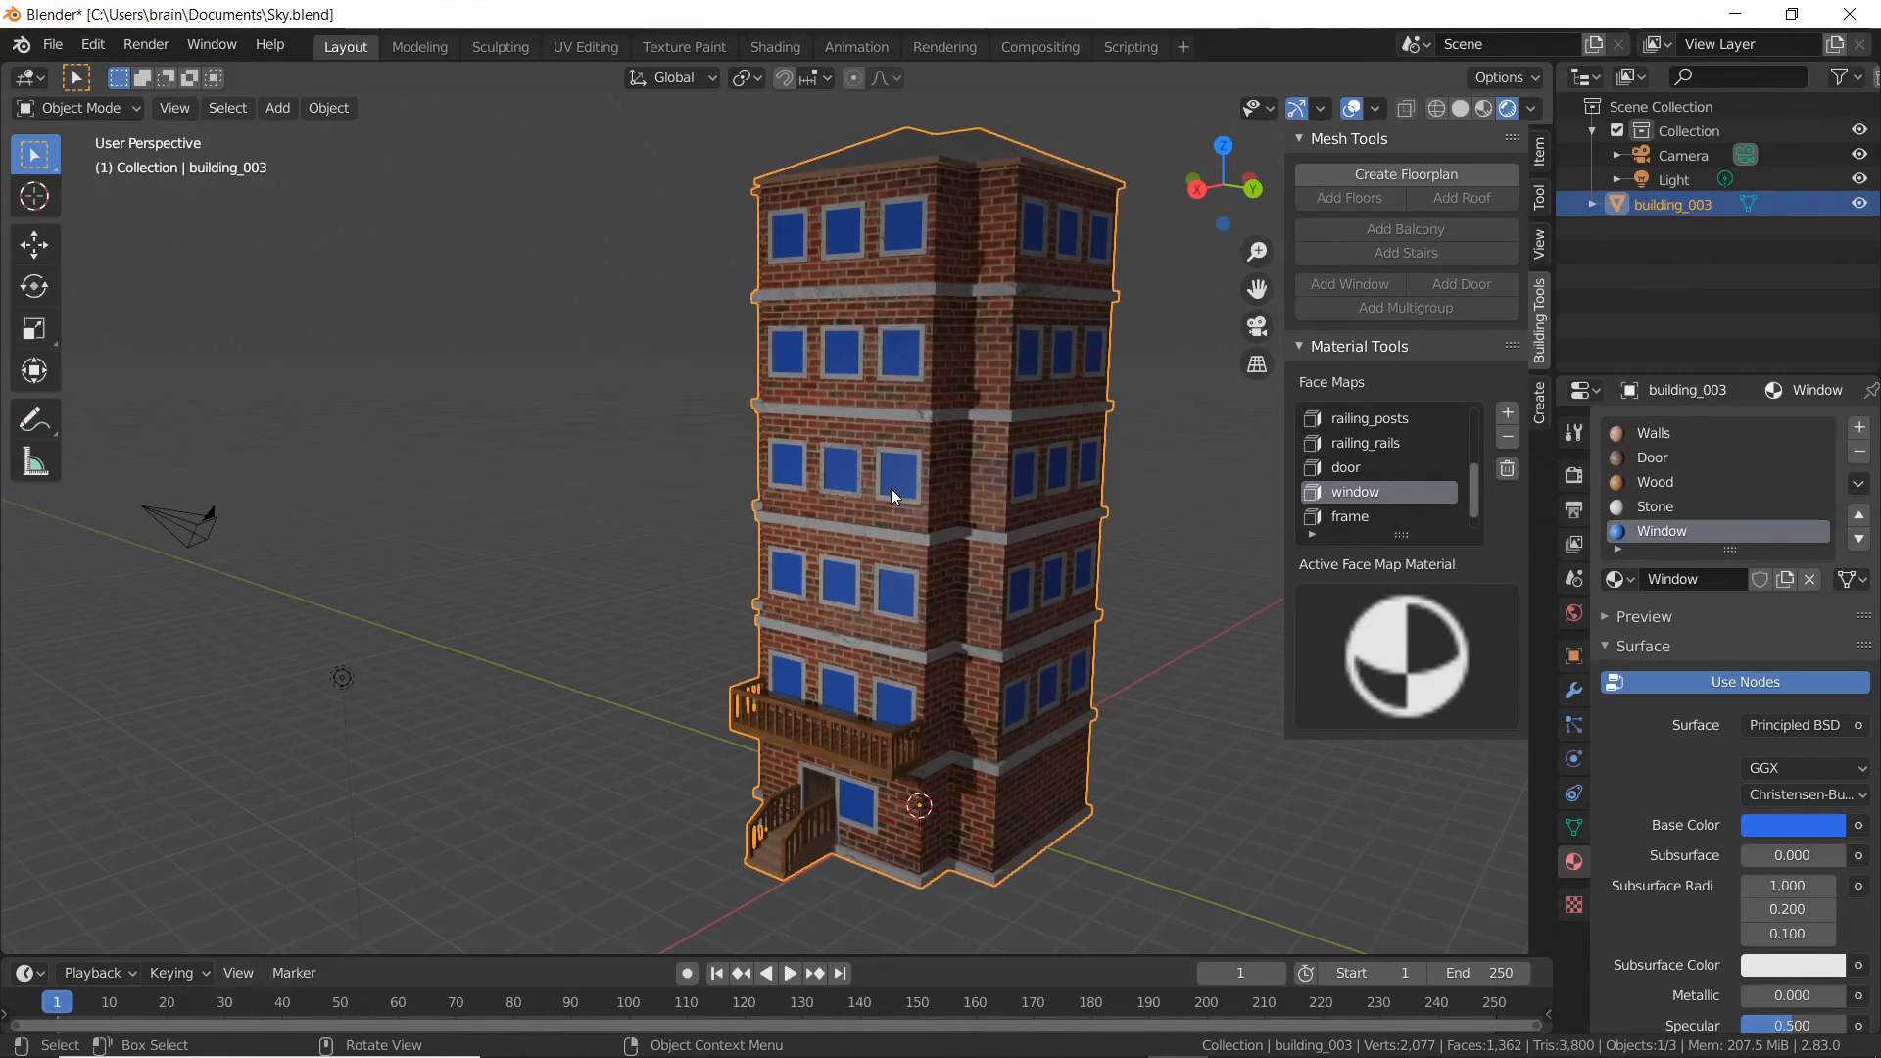
middle_drag(857, 540, 975, 553)
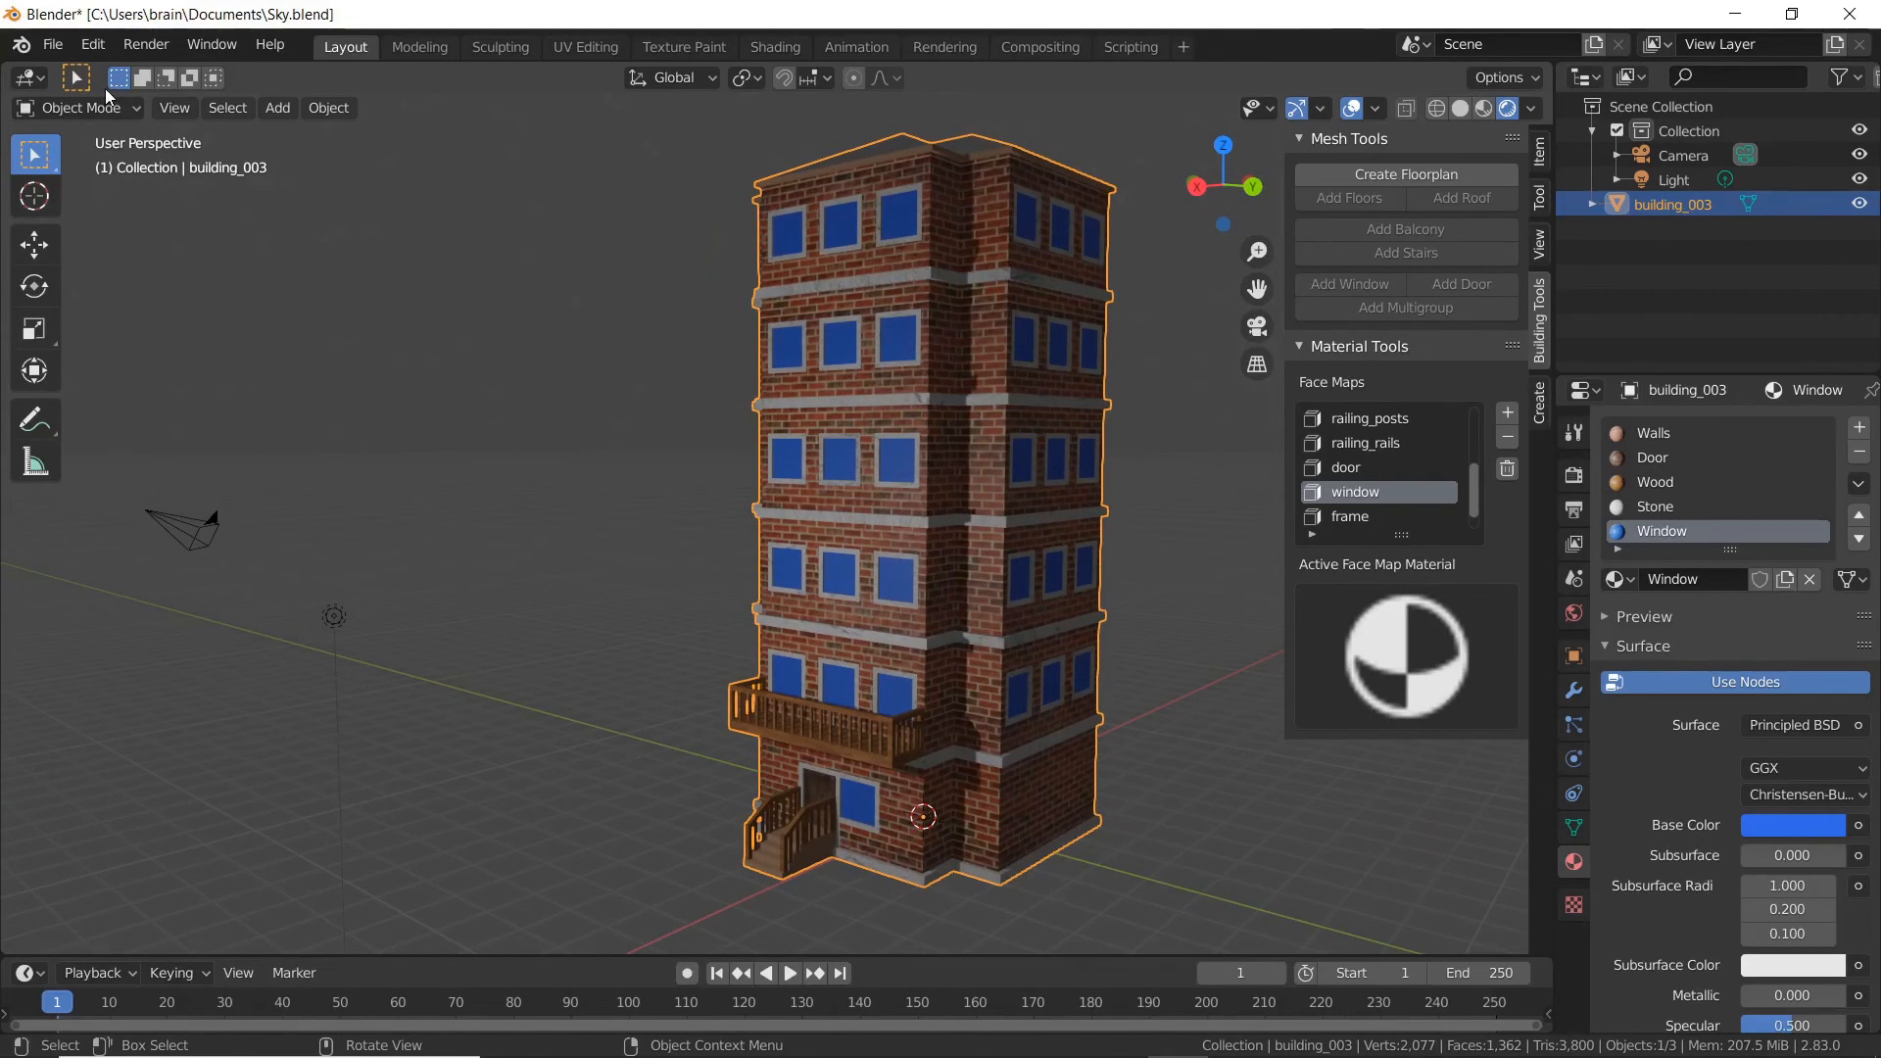
- Save the Sky.blend file
click(64, 45)
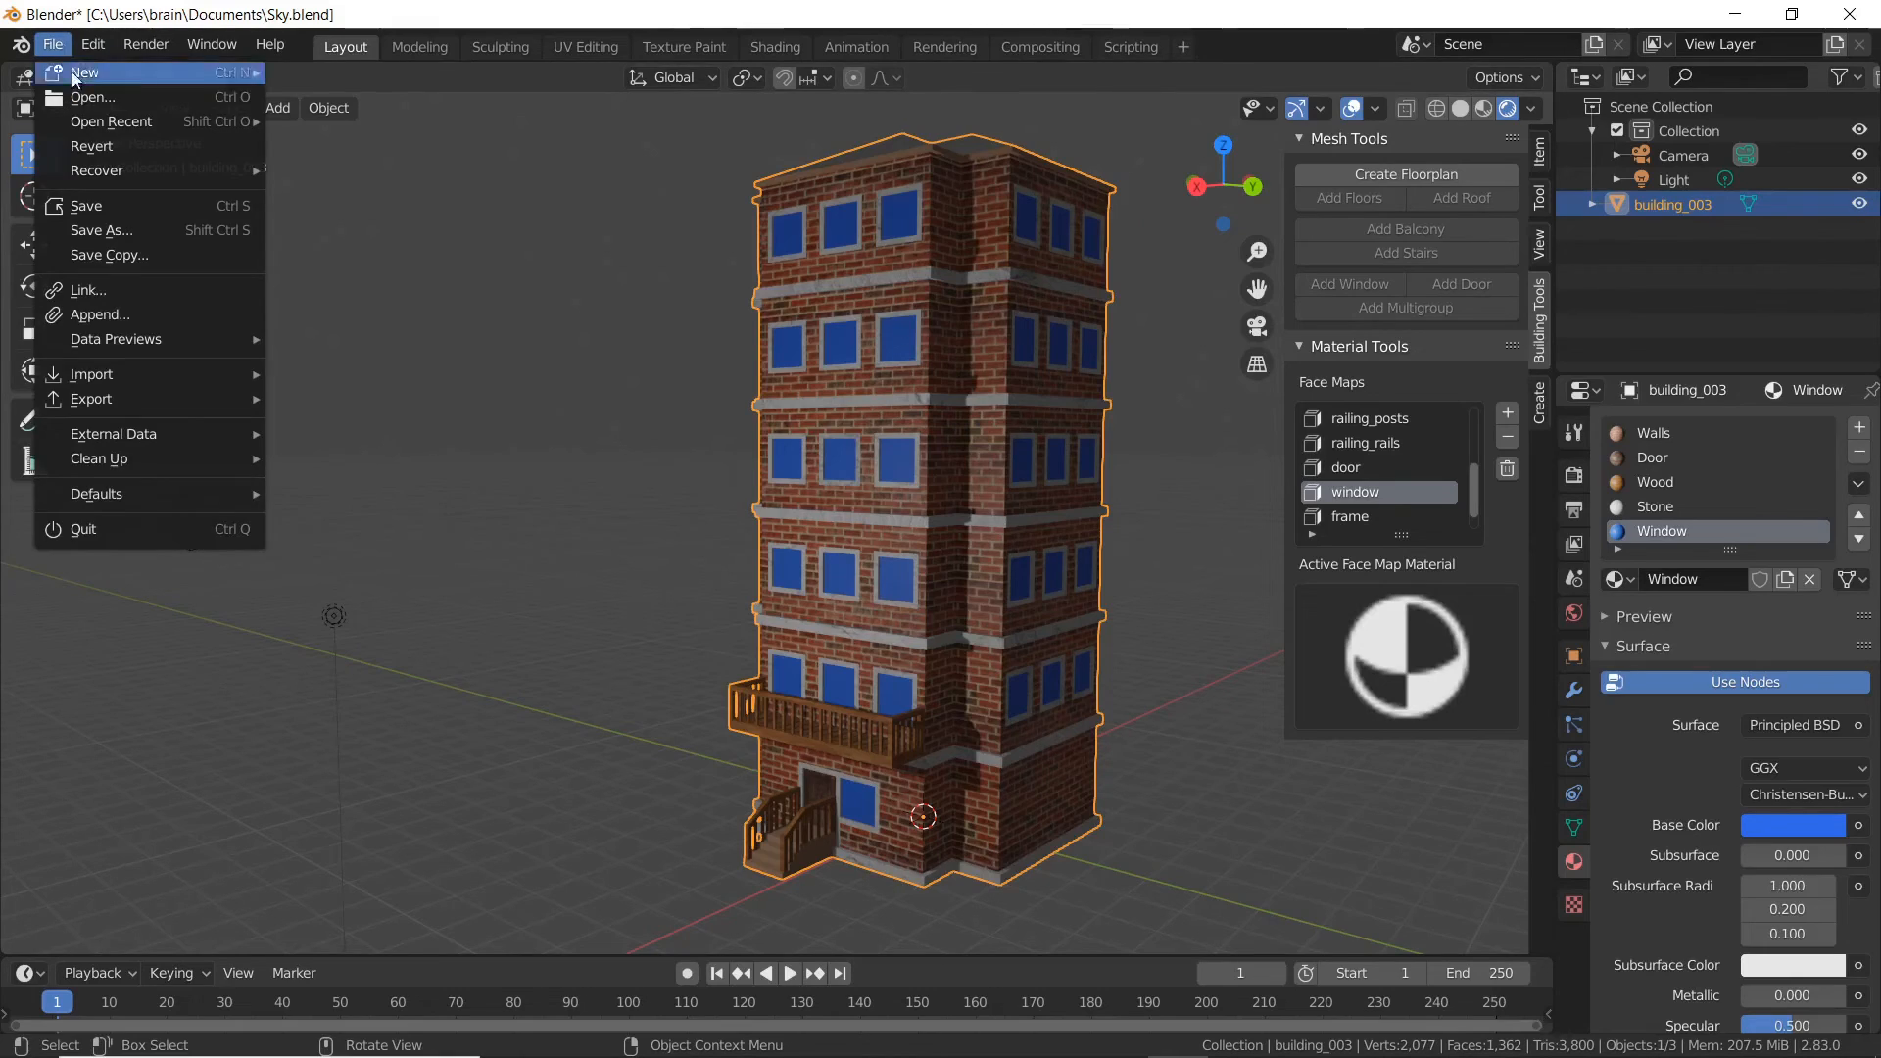
click(115, 204)
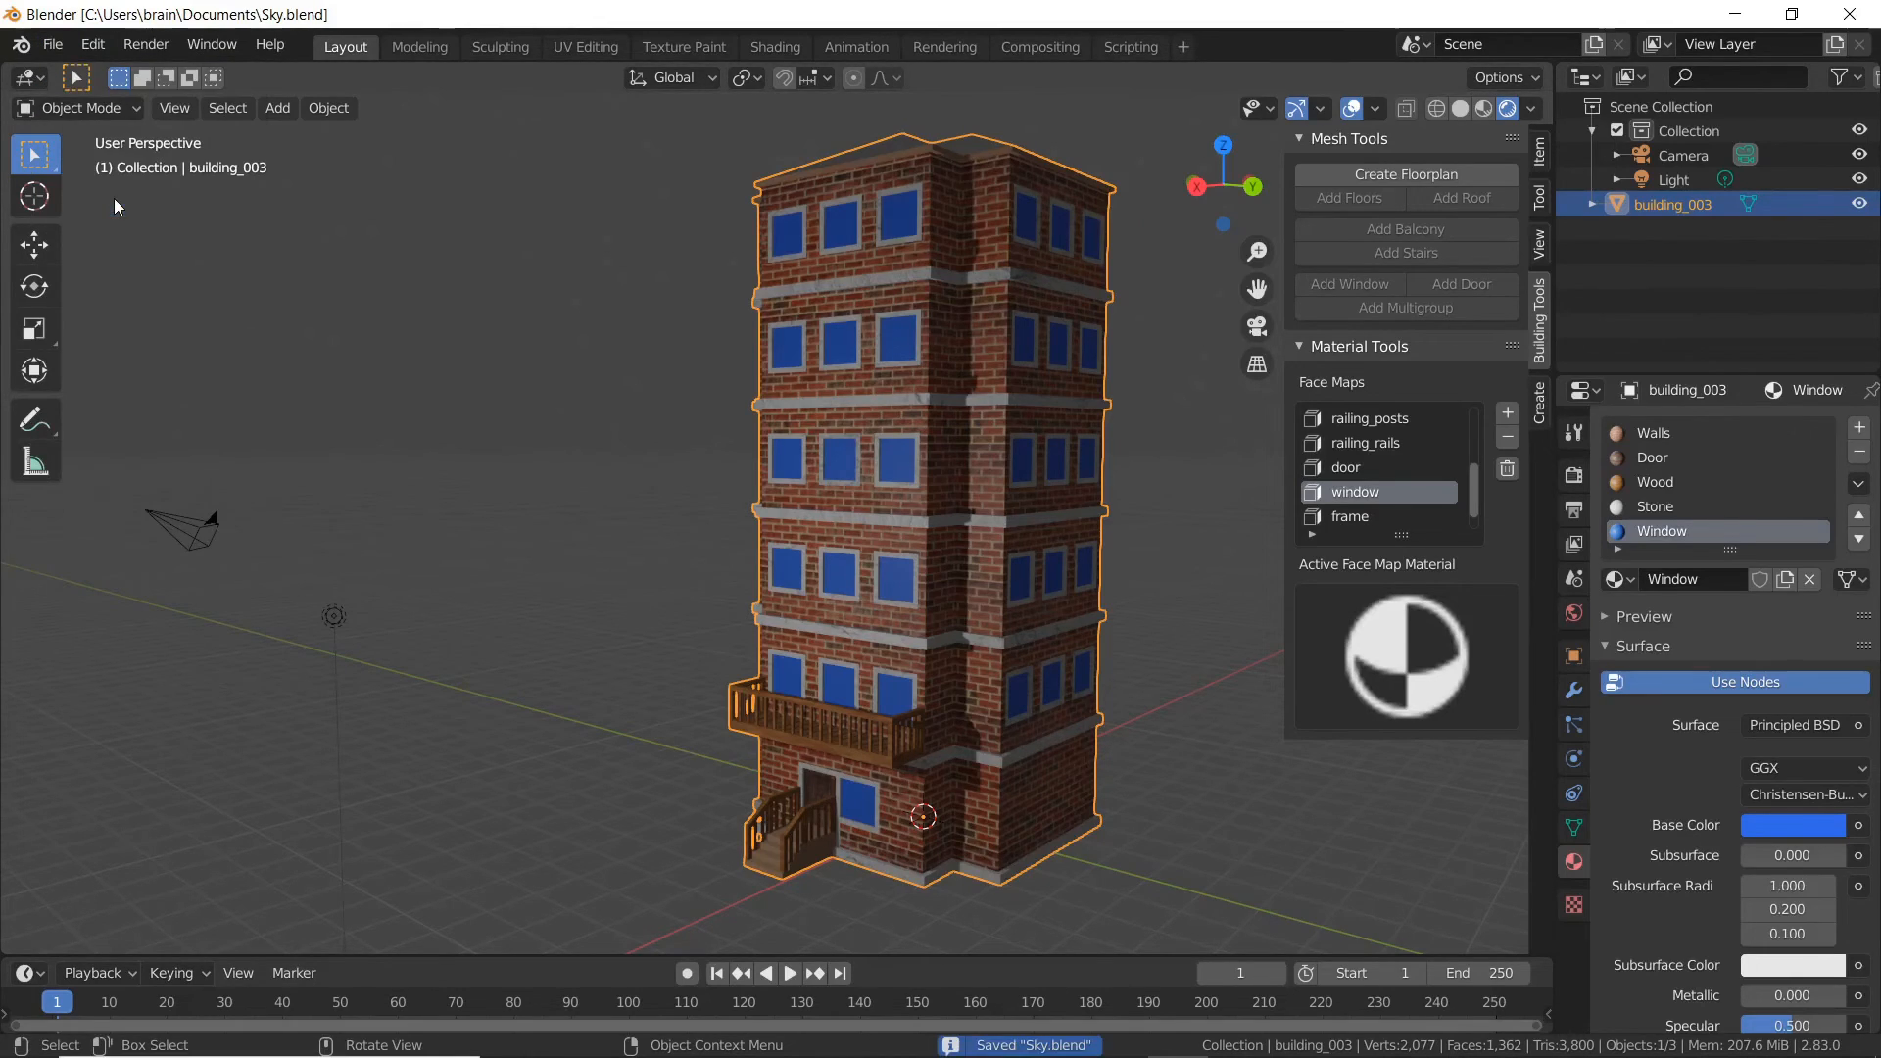
- Export the scene as FBX to the unity2D\LandTest\Assets folder, overwriting Build.fbx
click(52, 44)
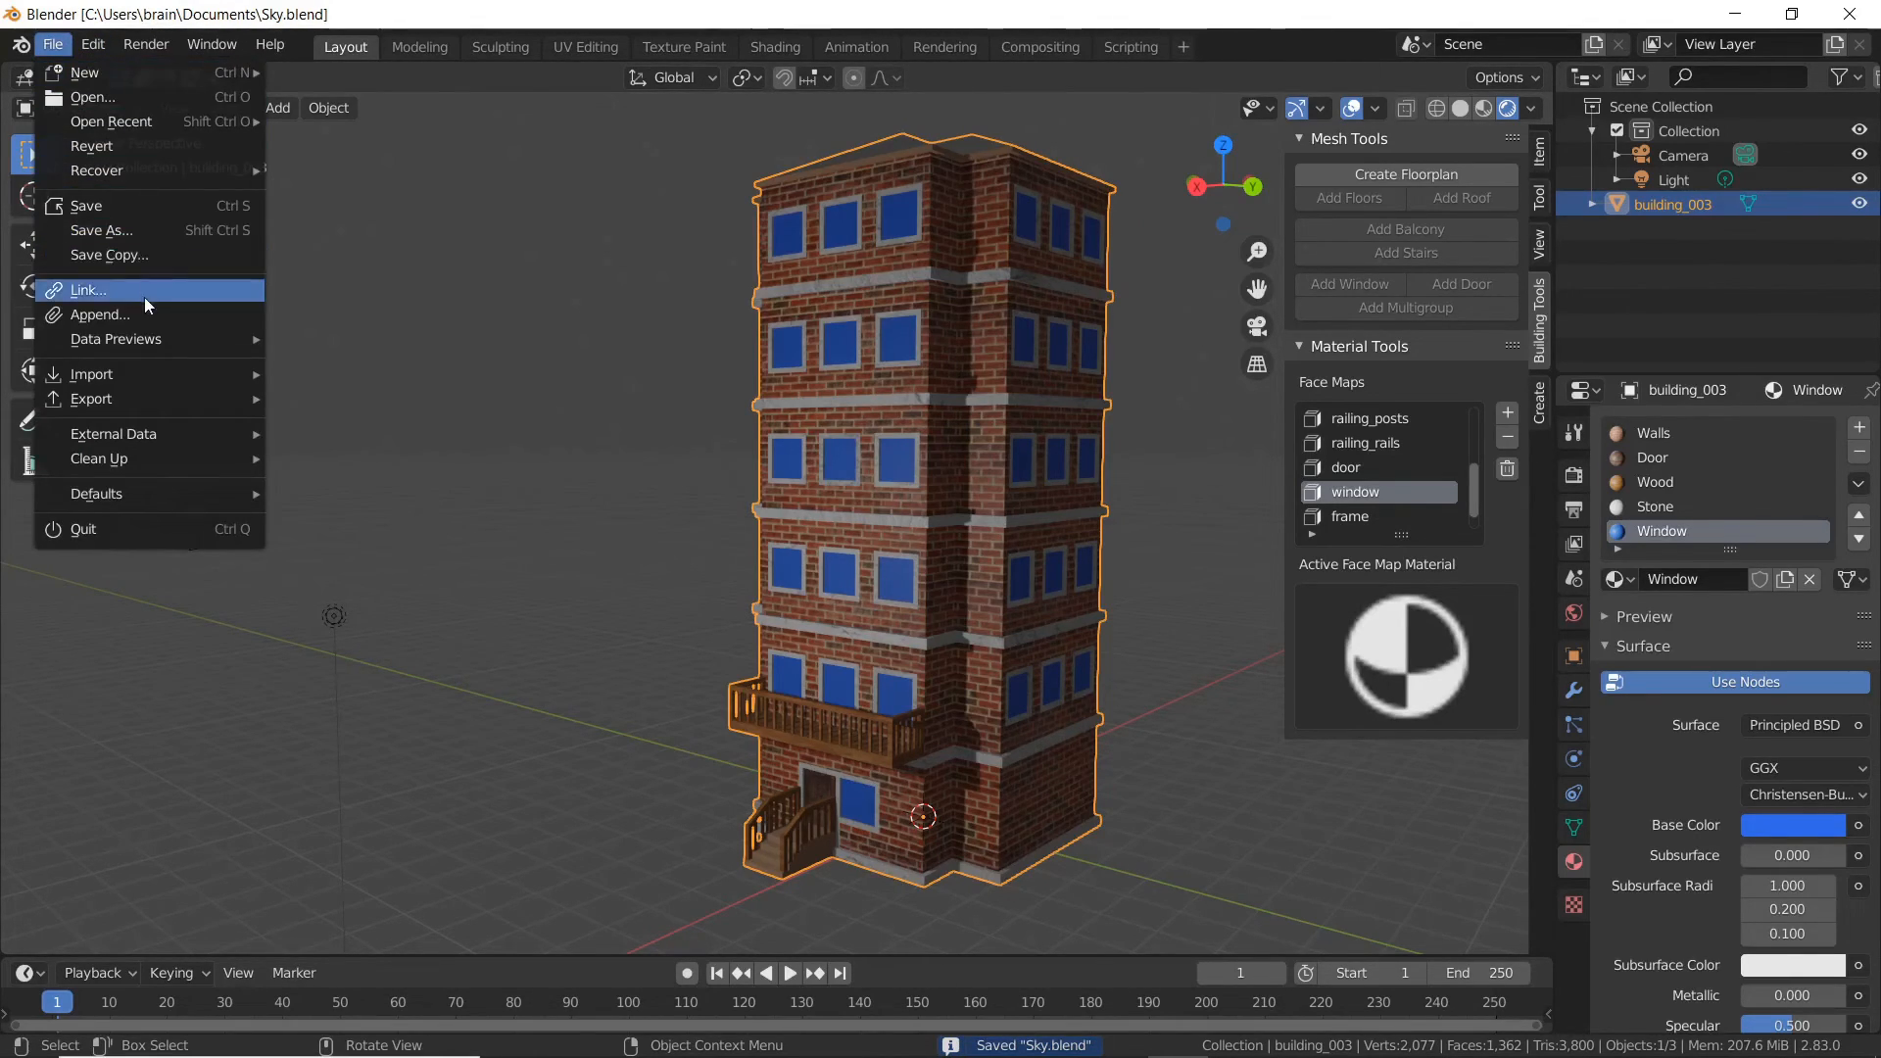
mouse_move(157, 399)
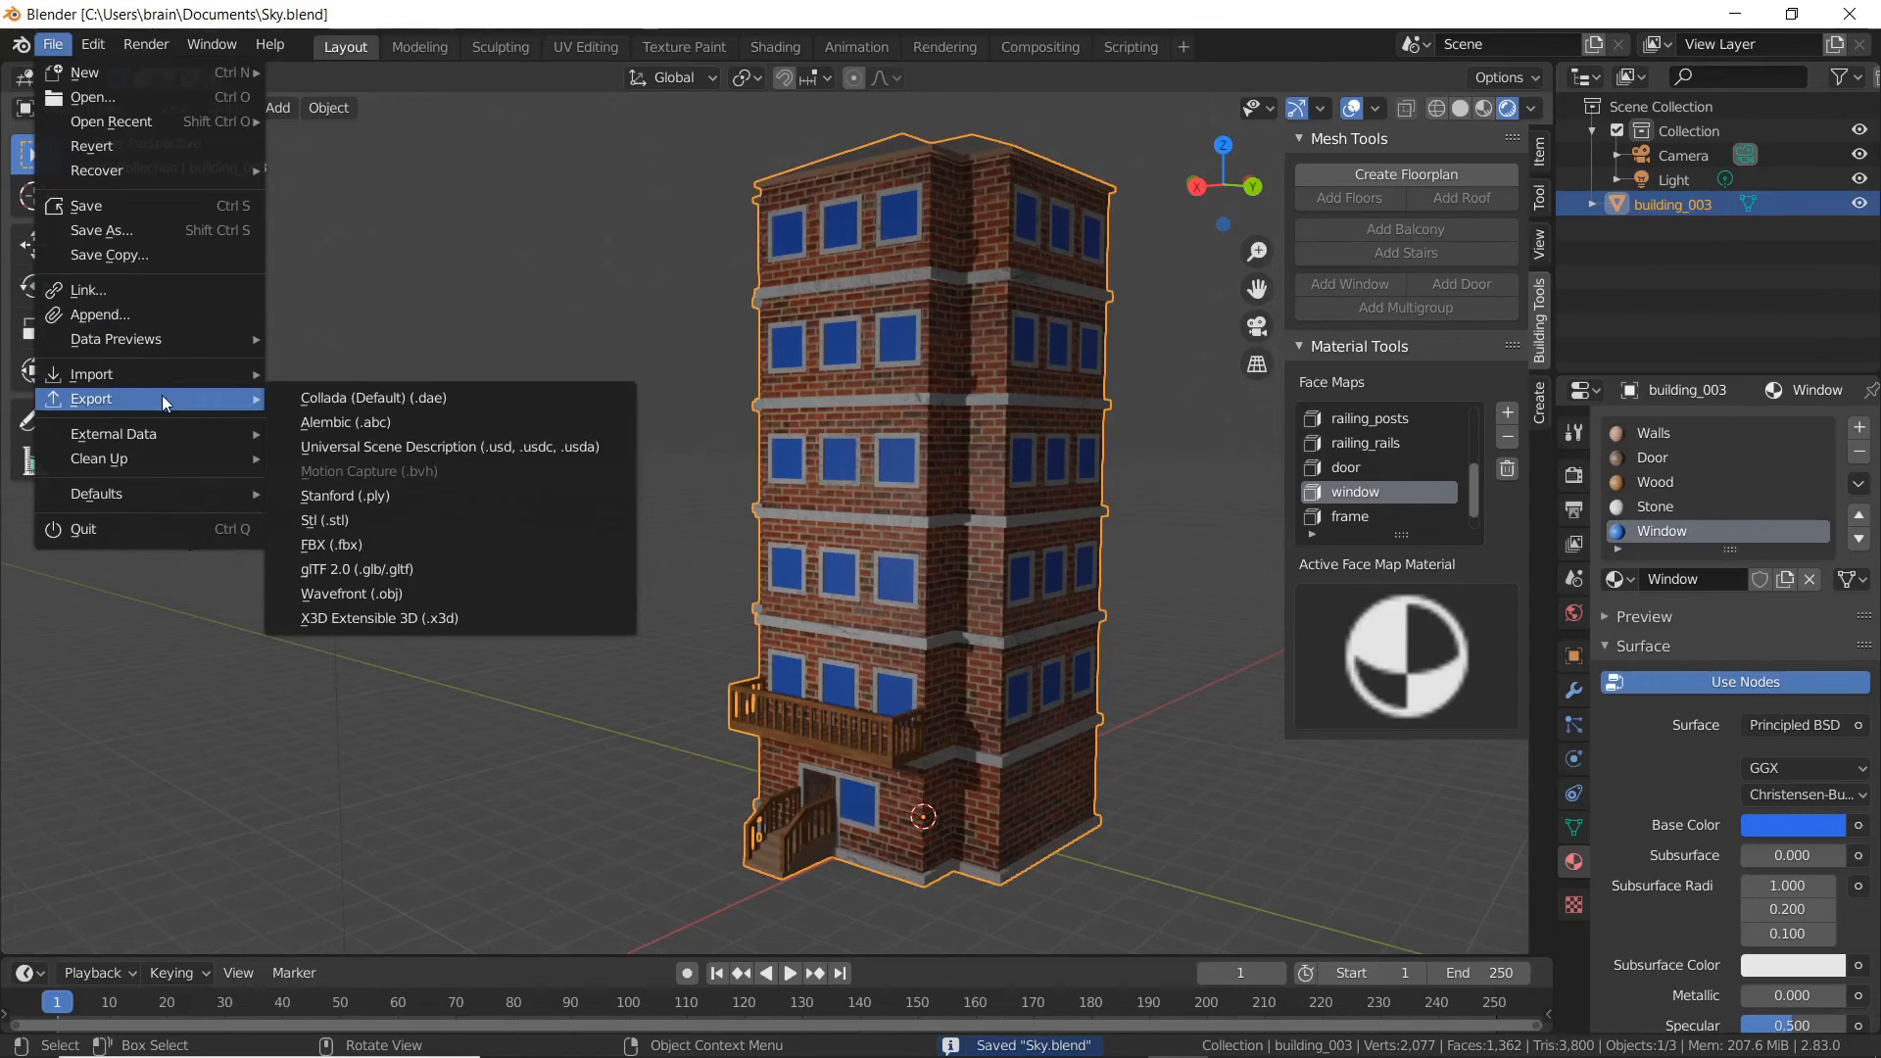
click(425, 545)
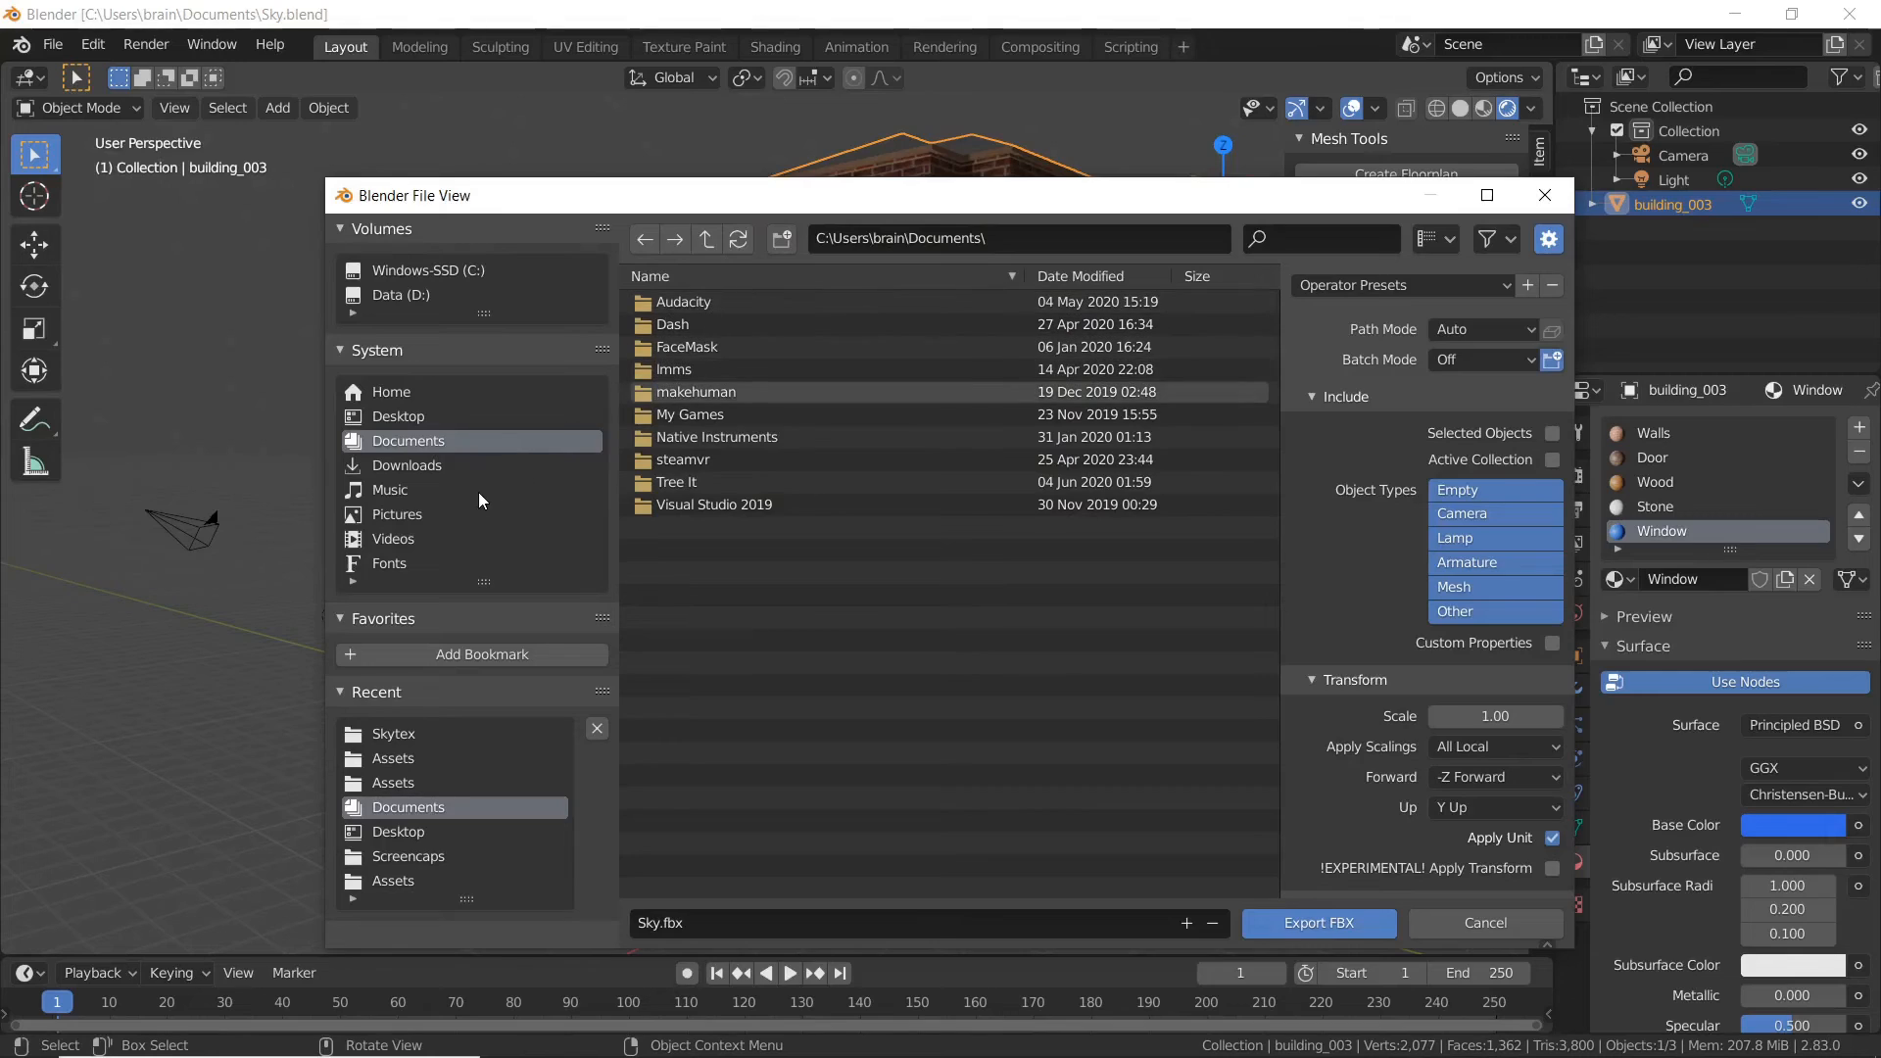
click(414, 758)
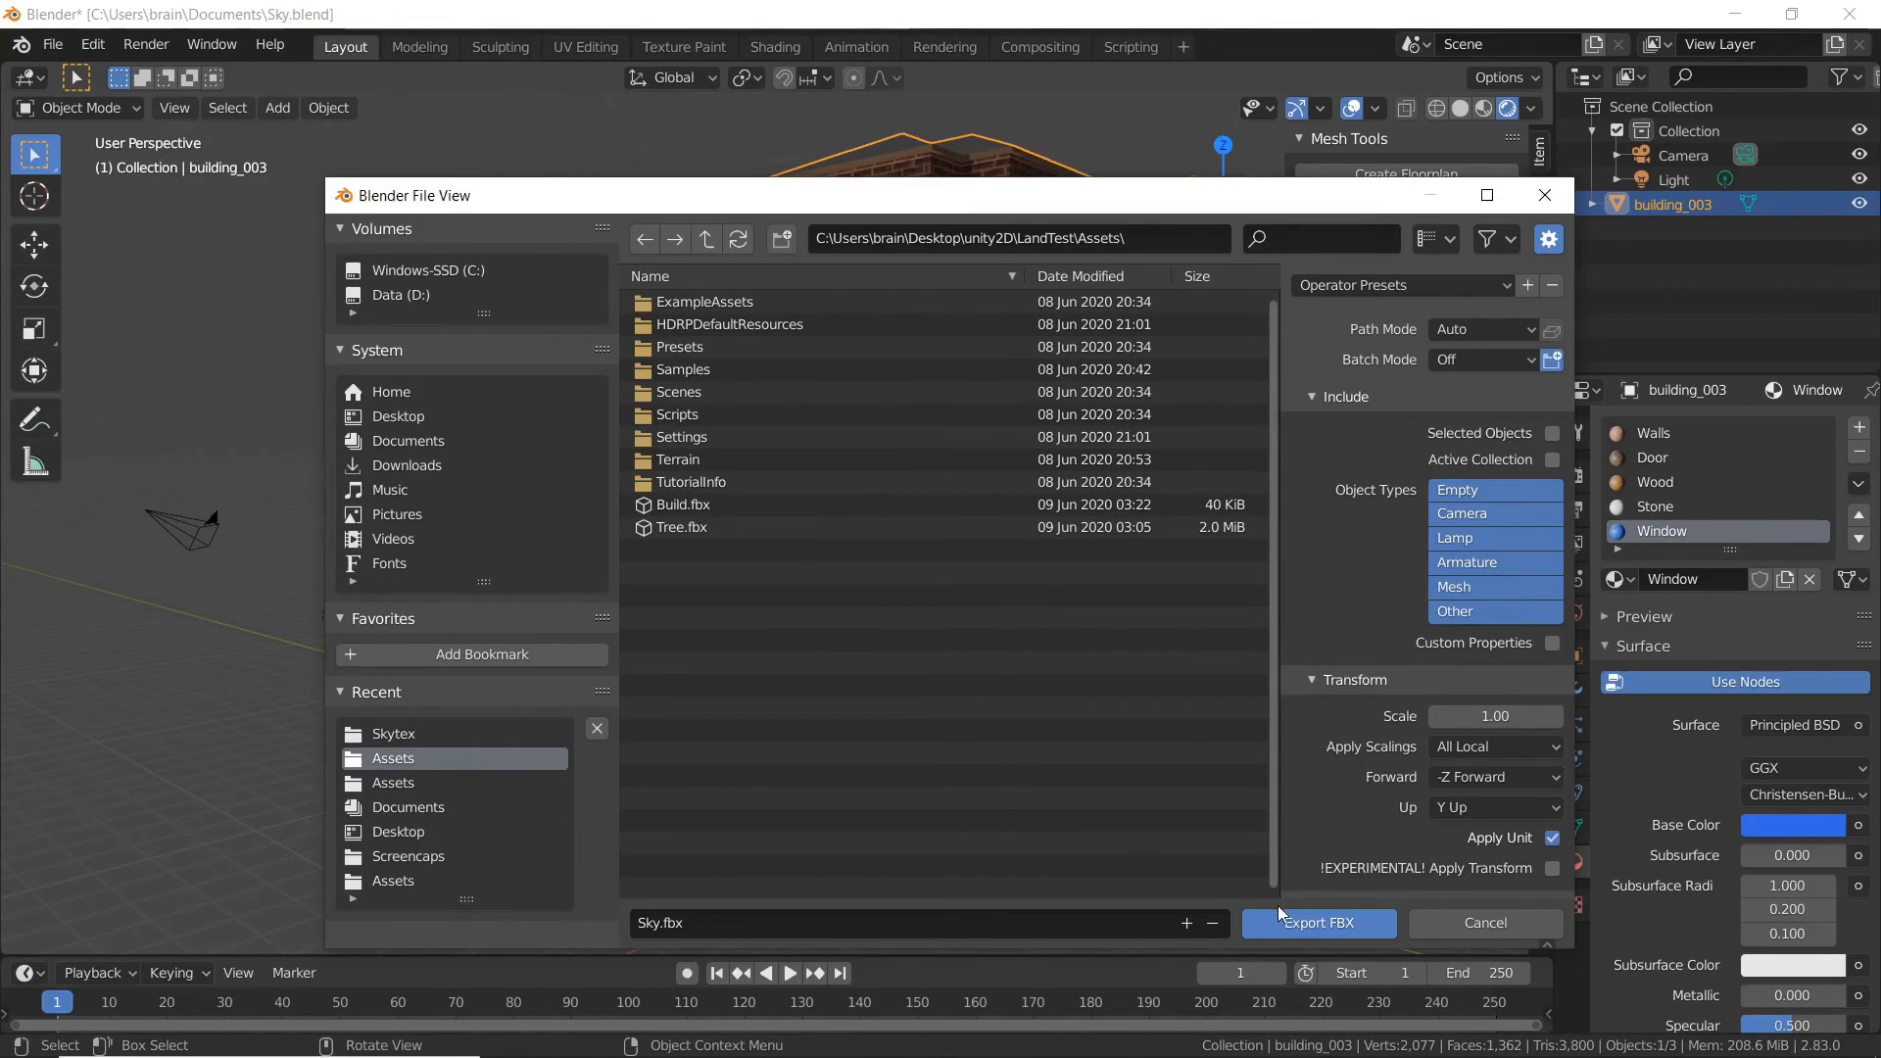
click(691, 507)
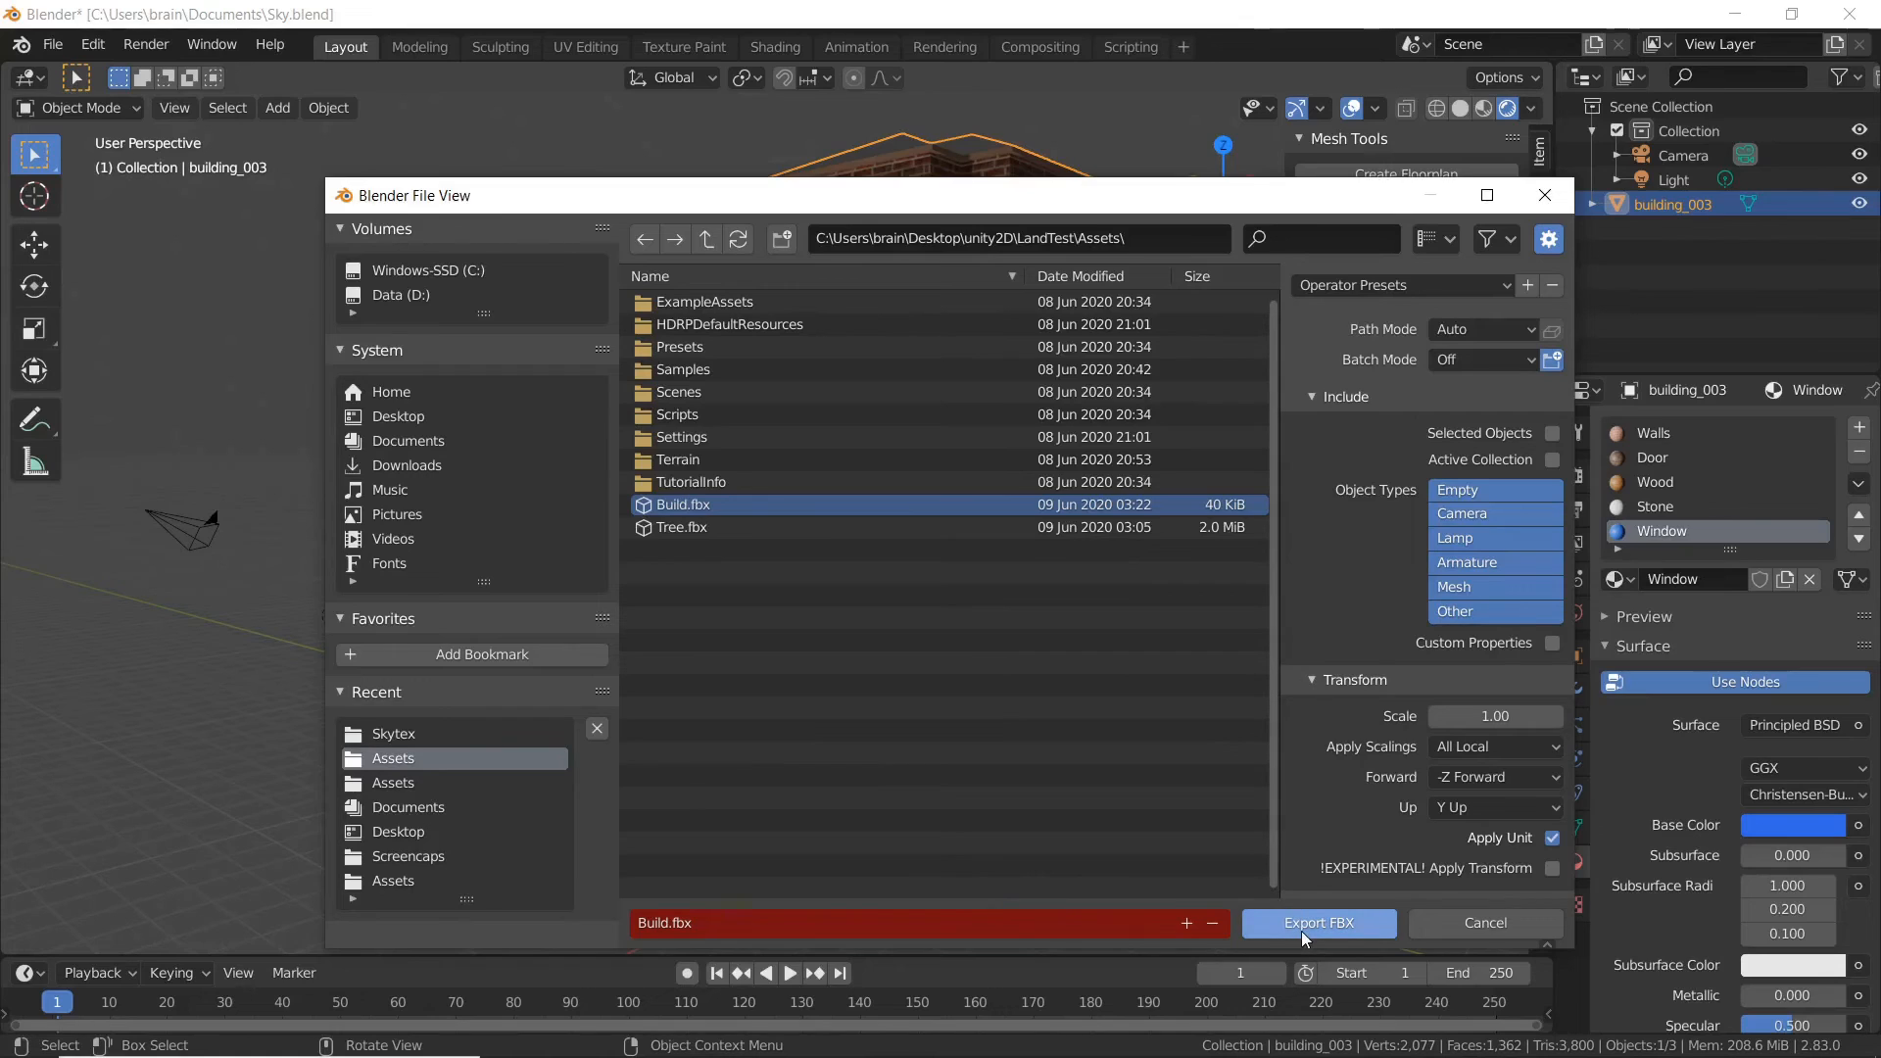
click(1307, 925)
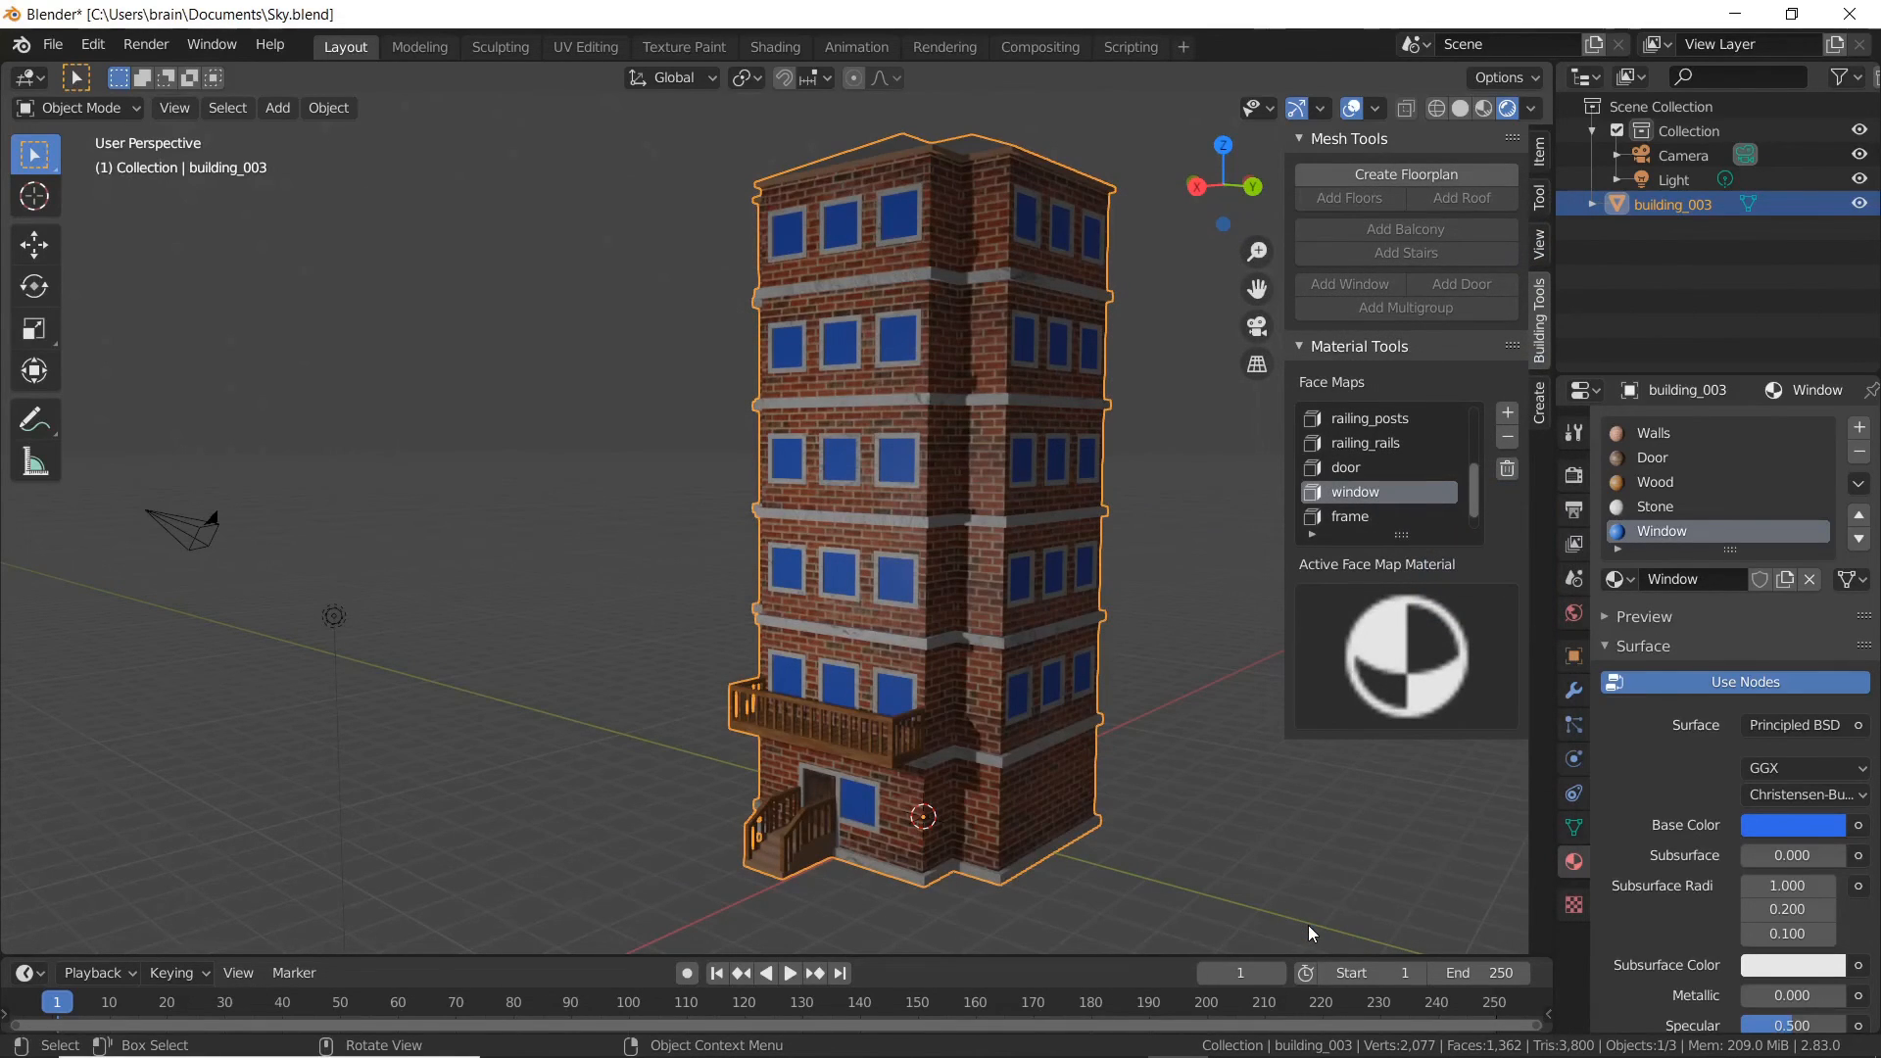
- Export the building as FBX with Selected Objects enabled, overwriting Build.fbx in the LandTest\Assets folder
click(53, 45)
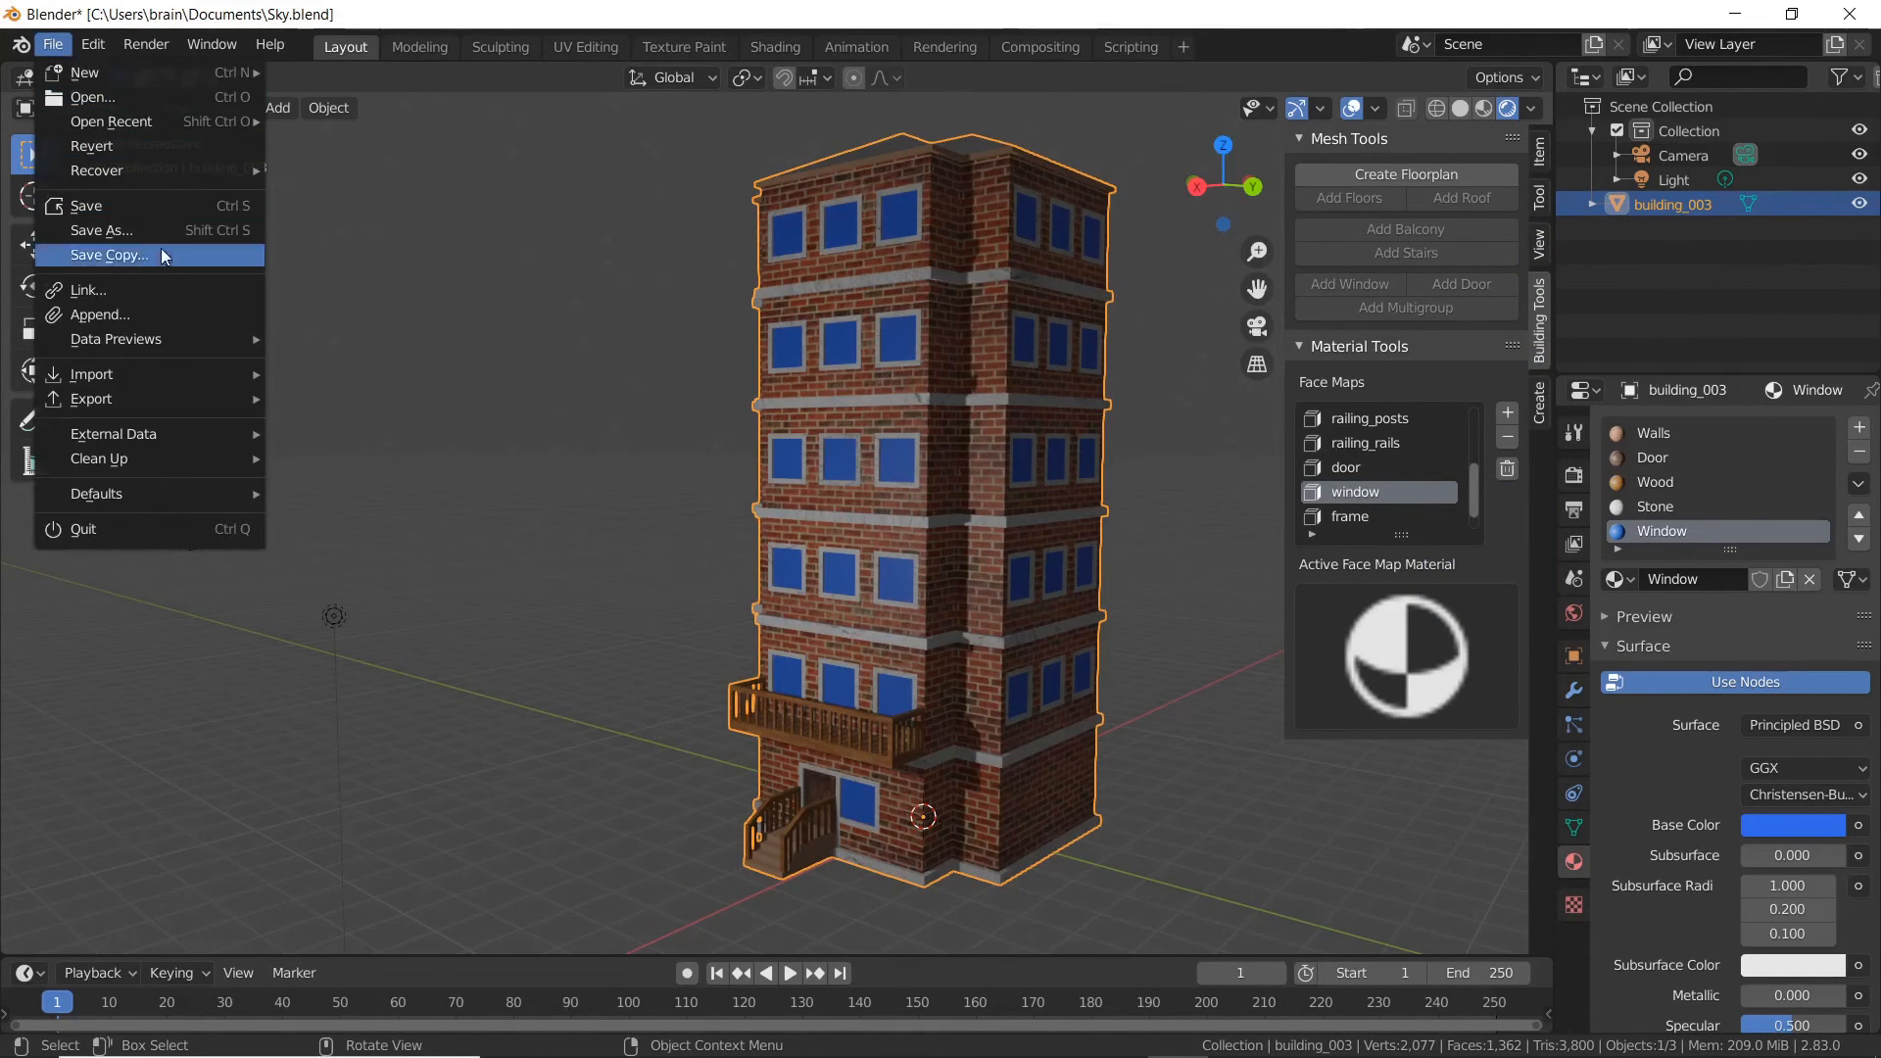
mouse_move(244, 412)
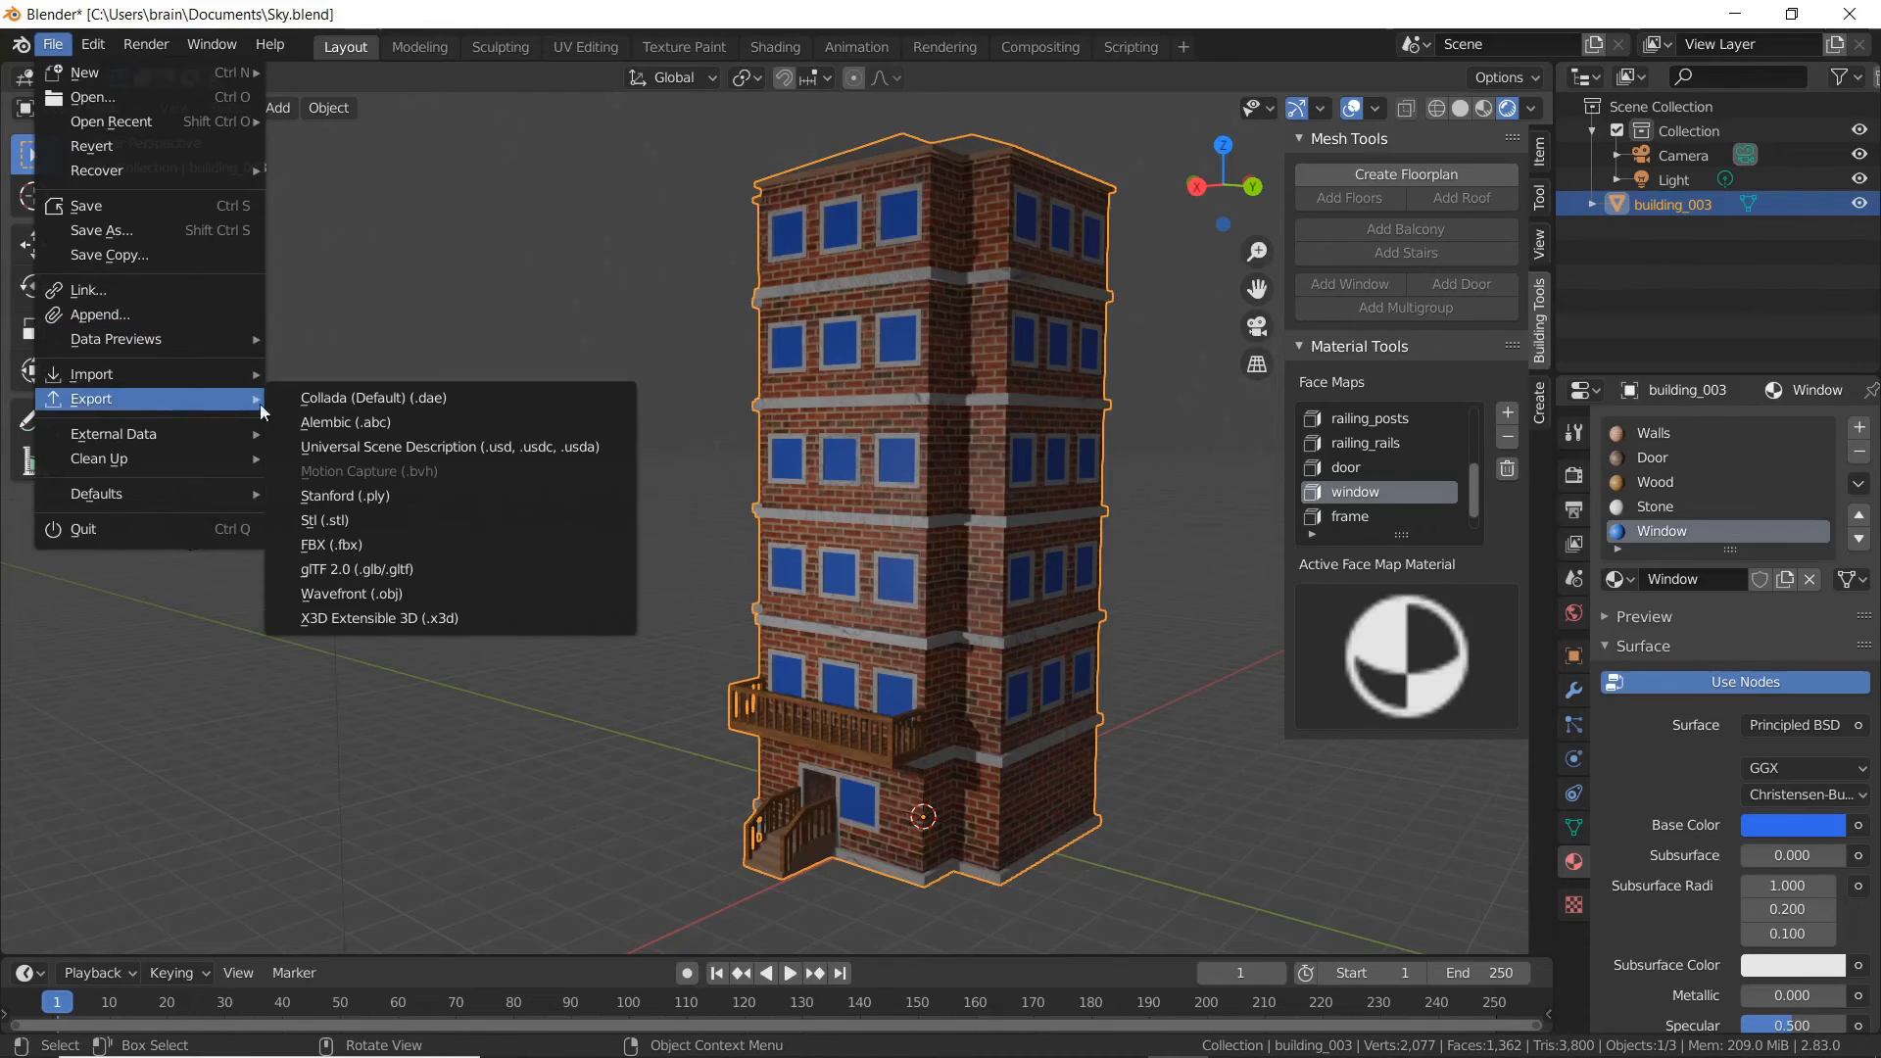
click(401, 545)
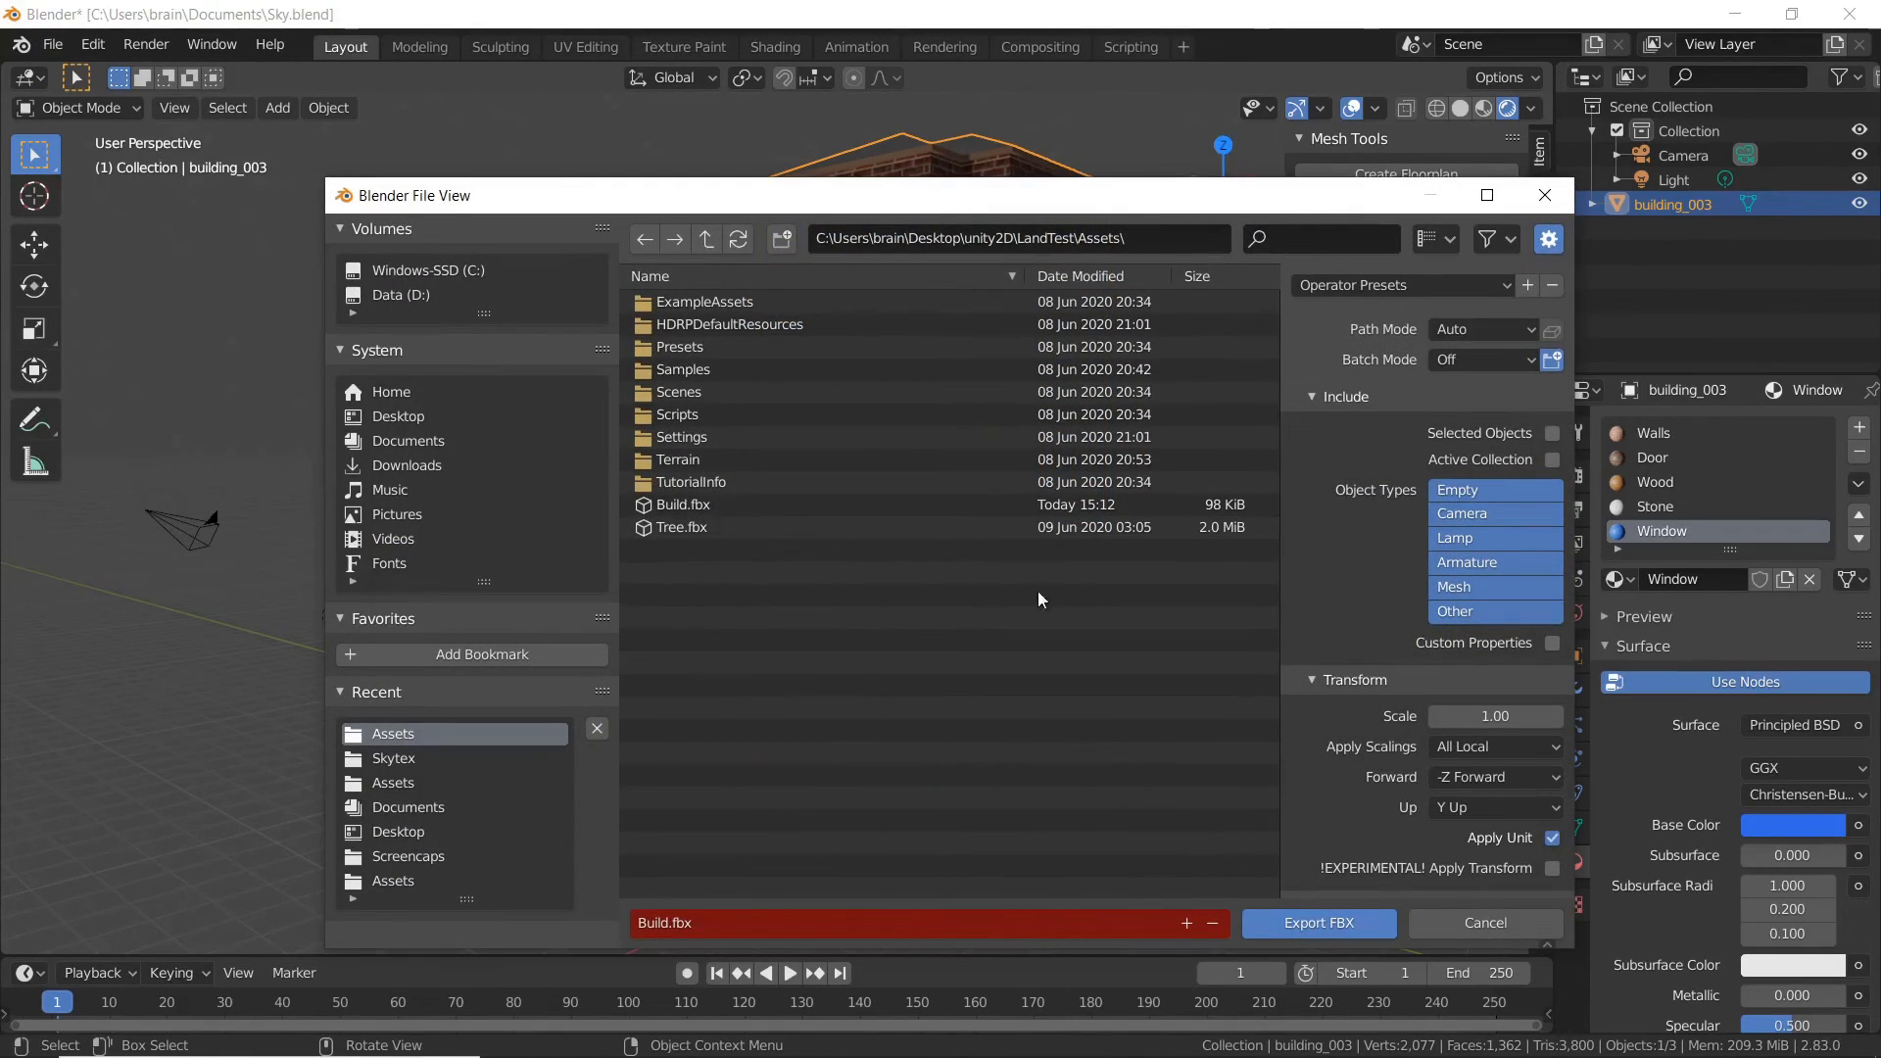
click(691, 505)
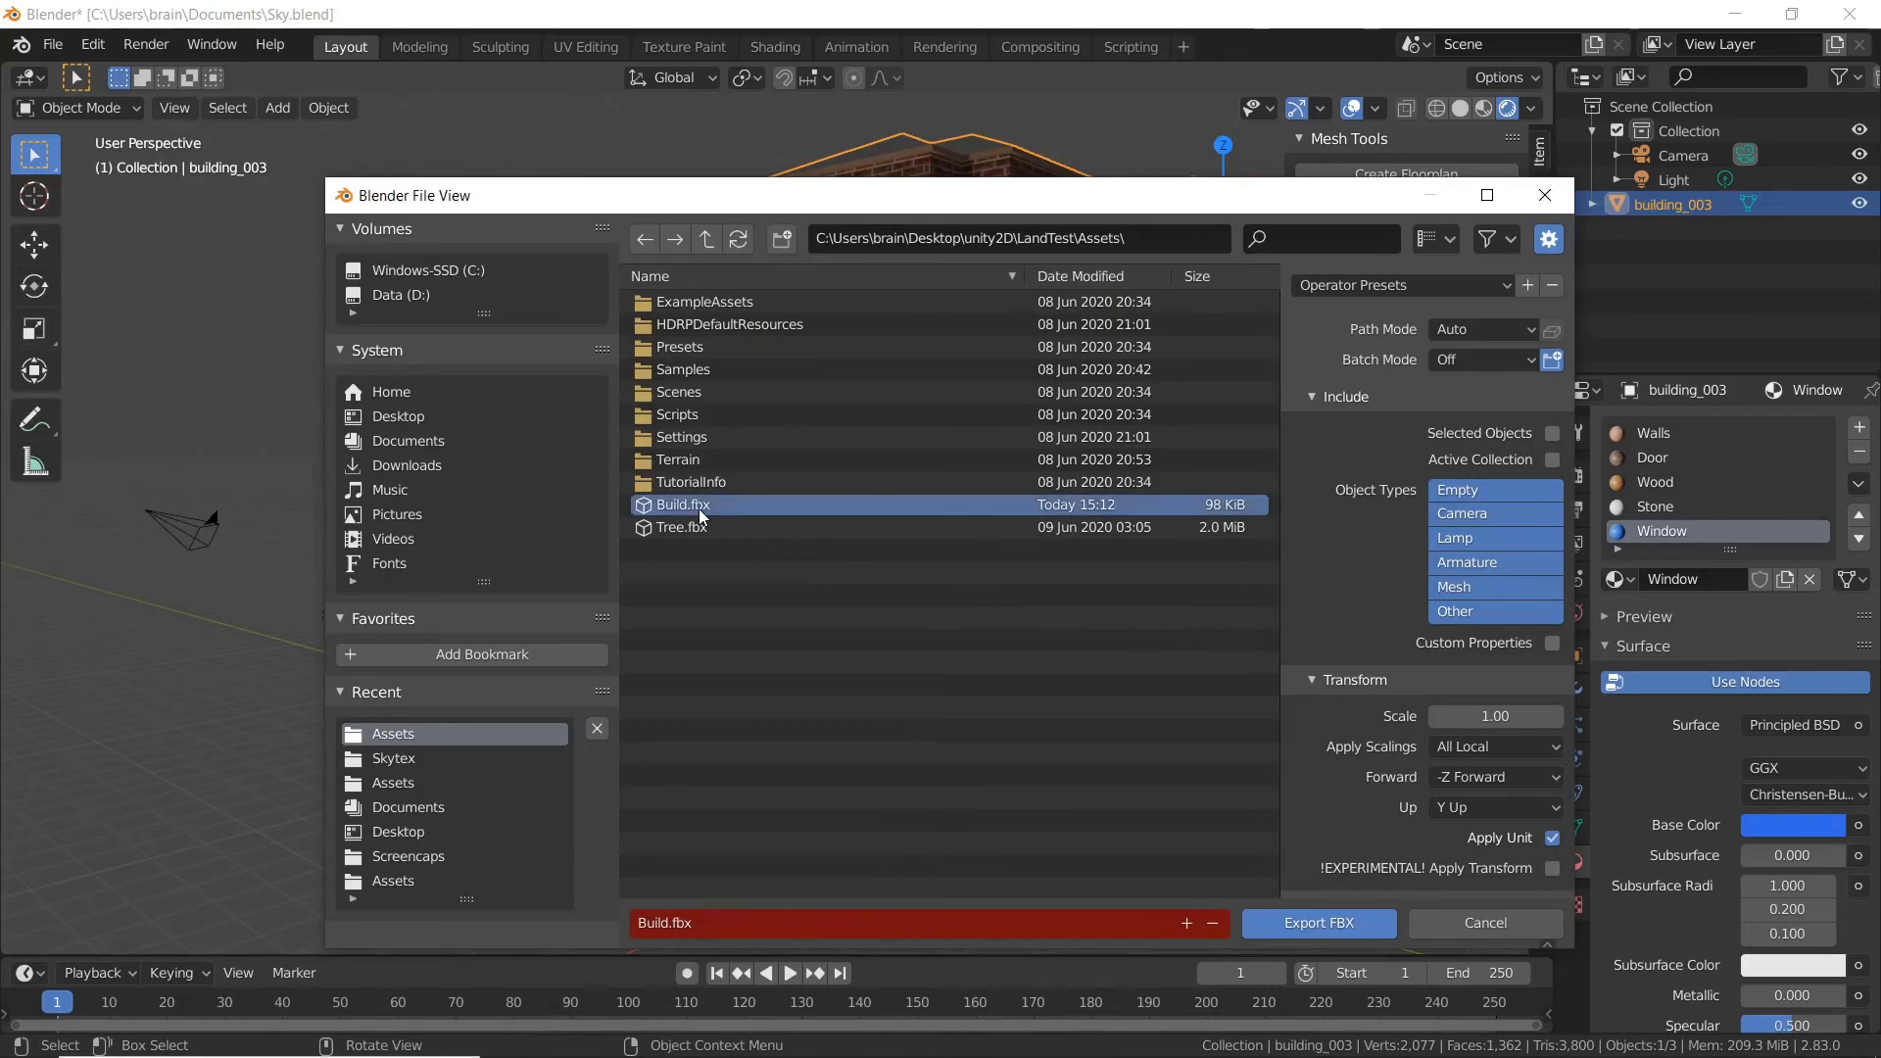
click(1552, 435)
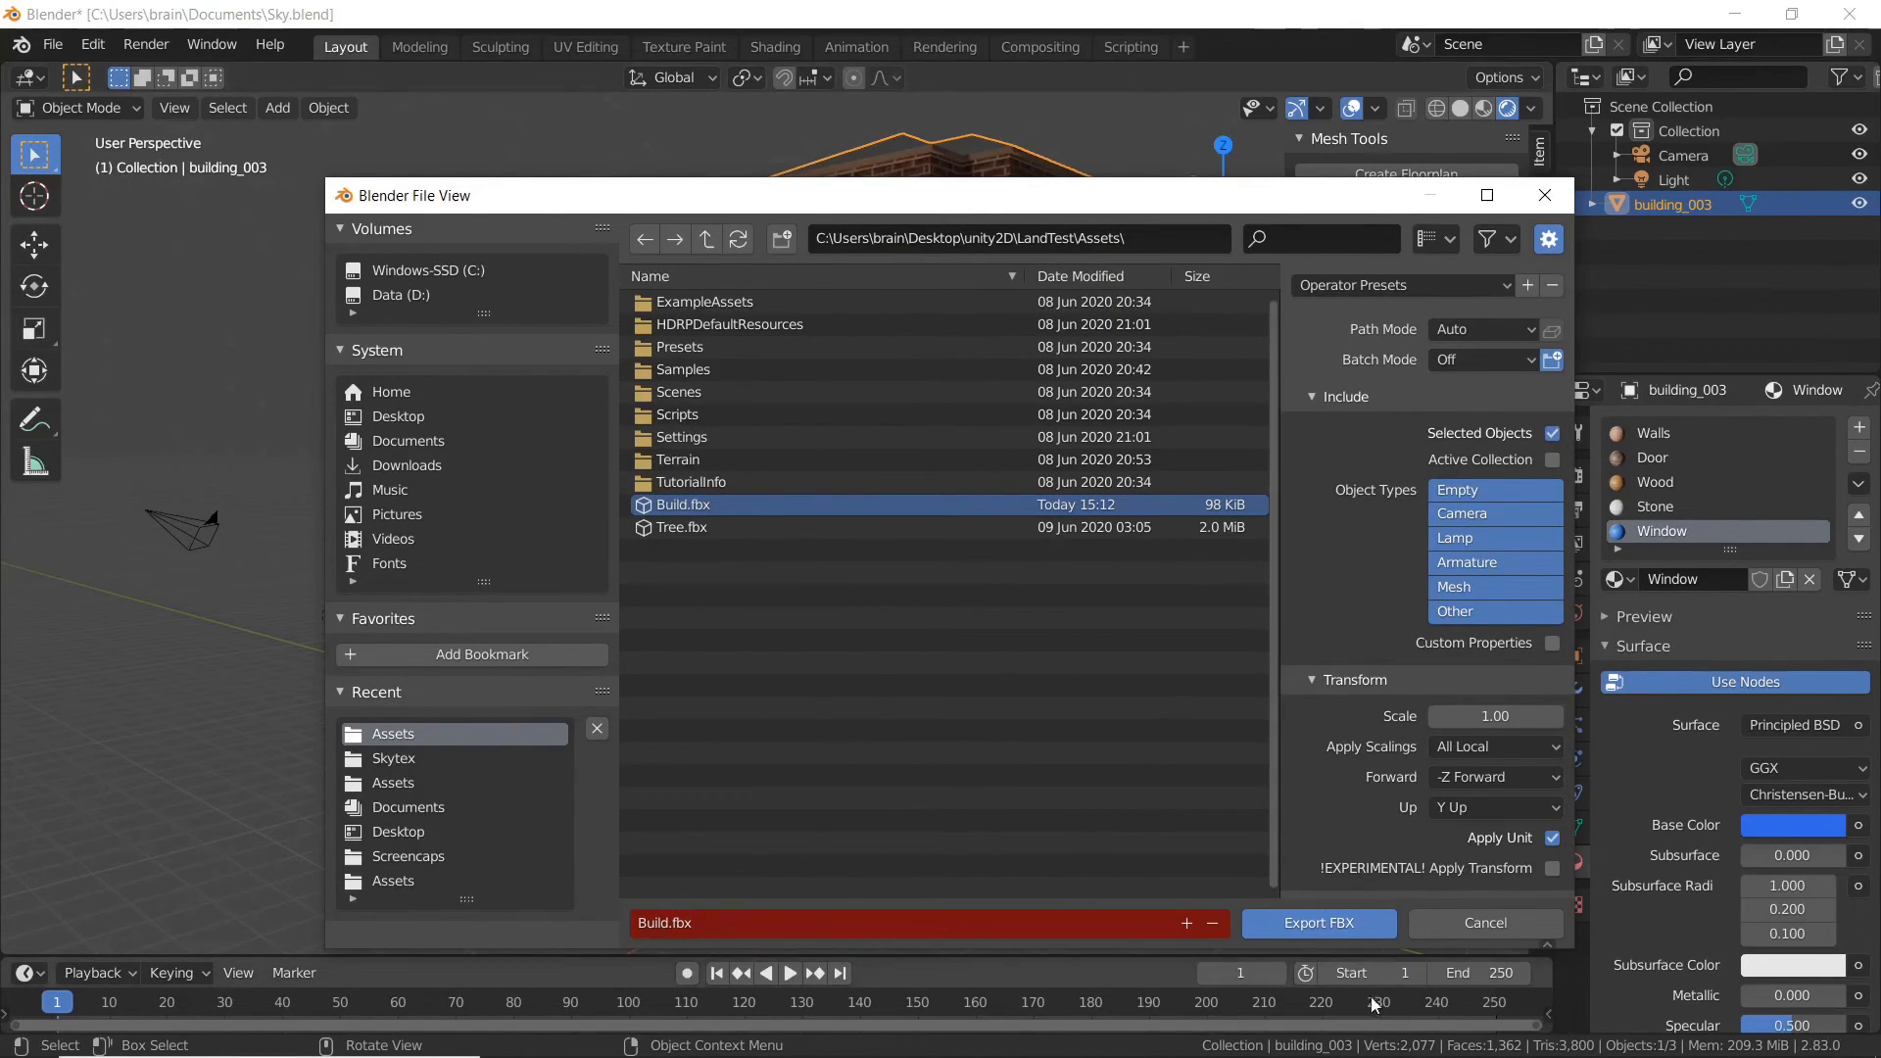
click(1356, 921)
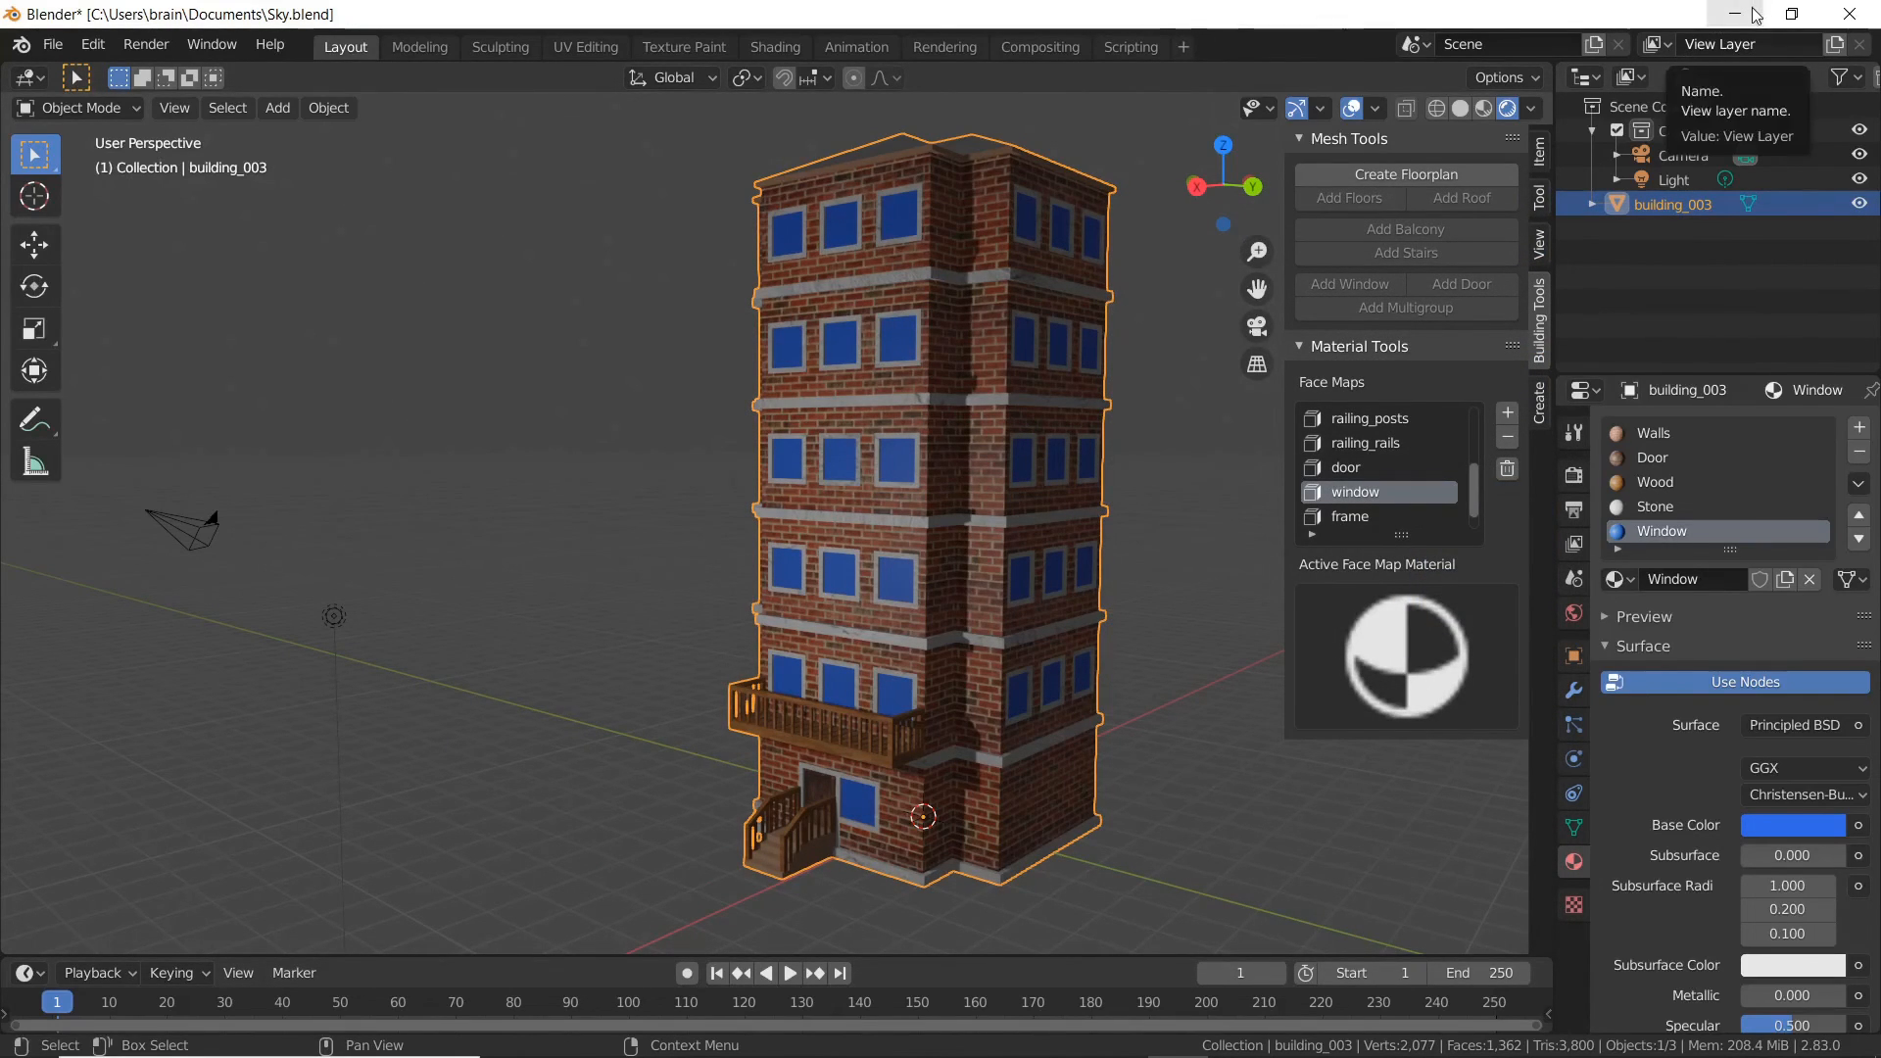
- Switch to the Unity LandTest project to reimport Build.fbx and check the building with its materials
mouse_move(1334, 1040)
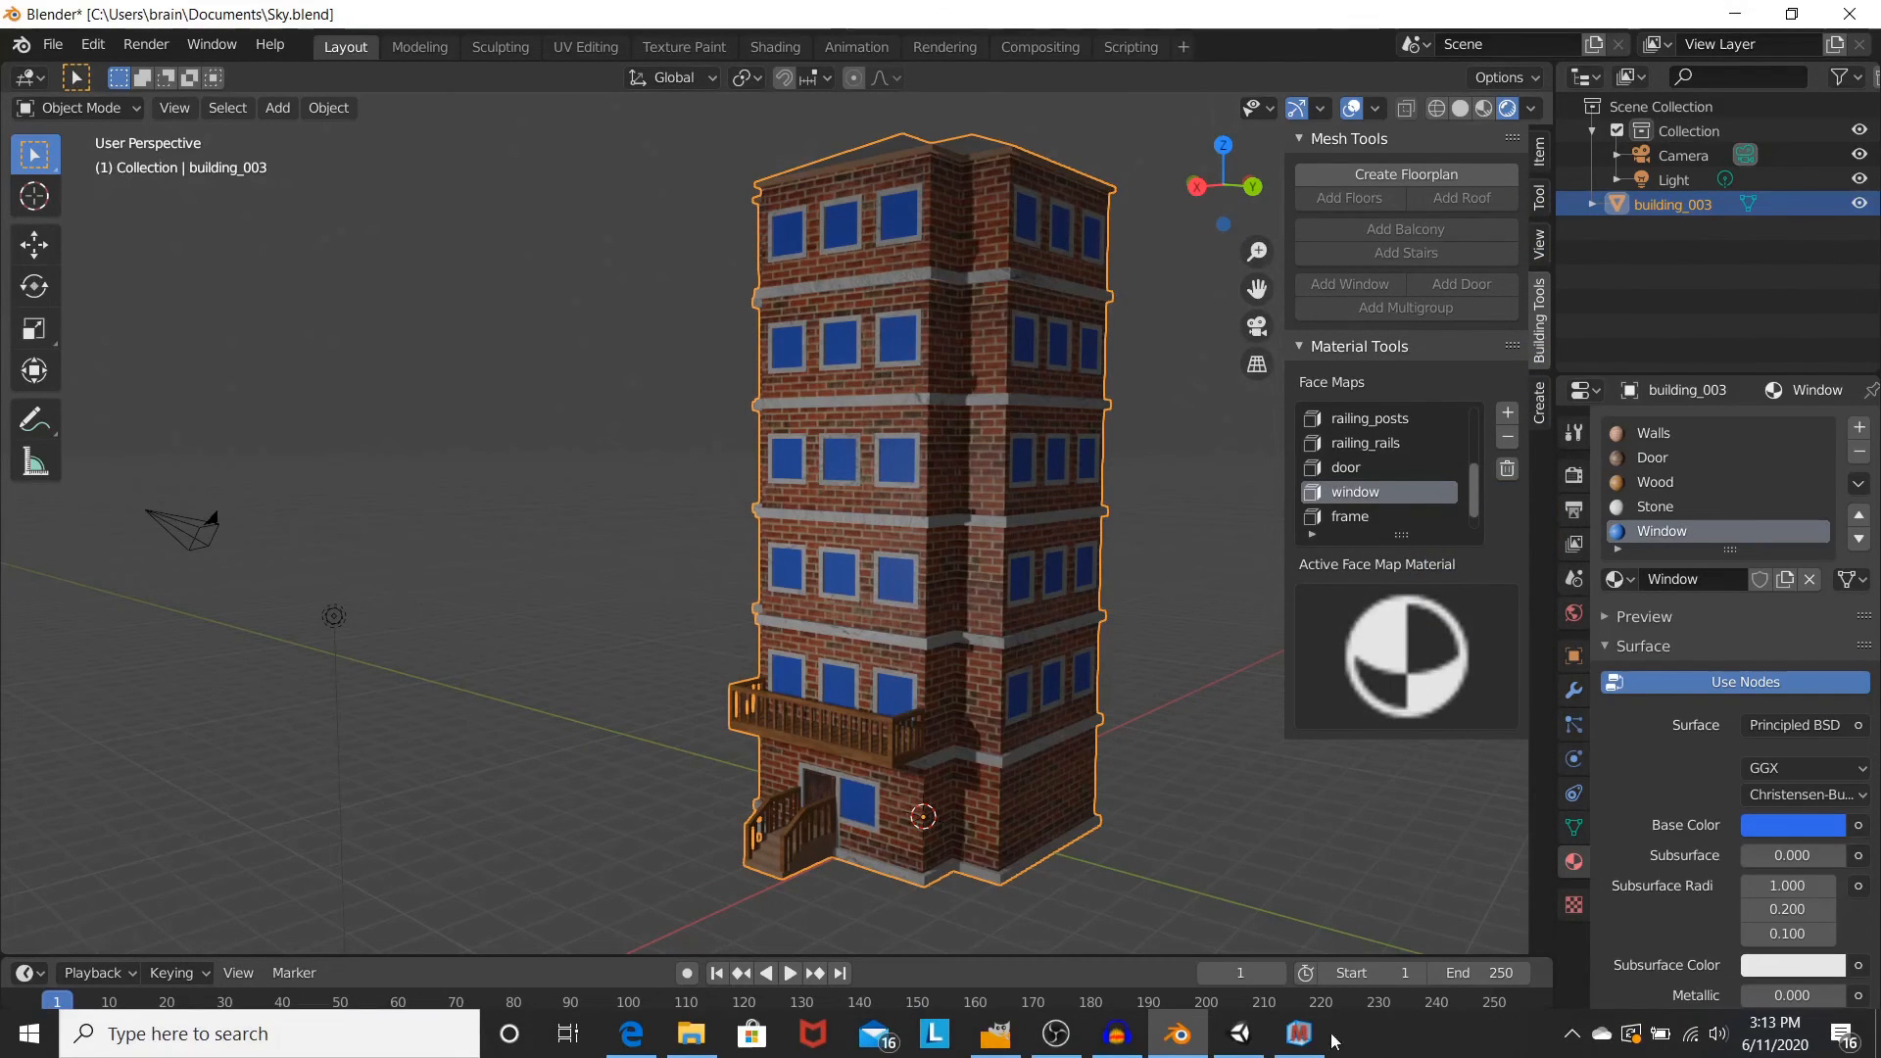
click(1239, 1037)
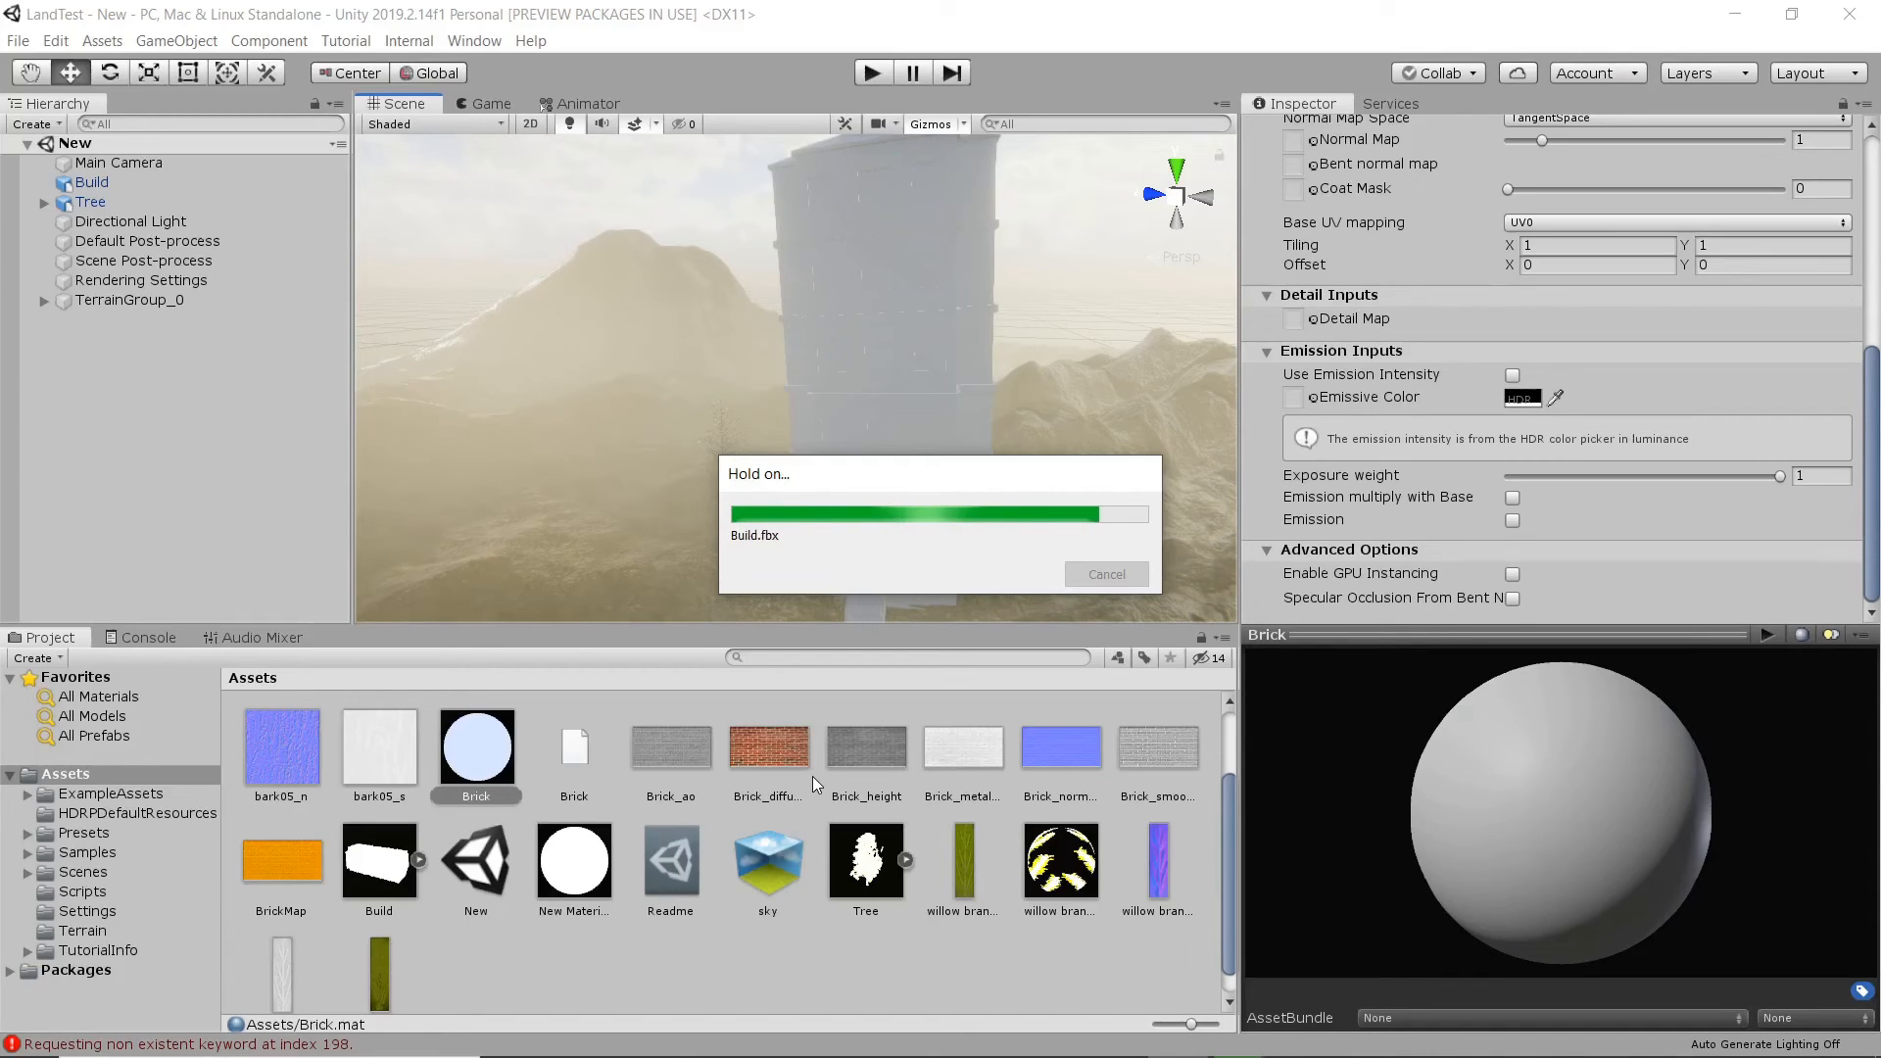
scroll(925, 449, up, 2)
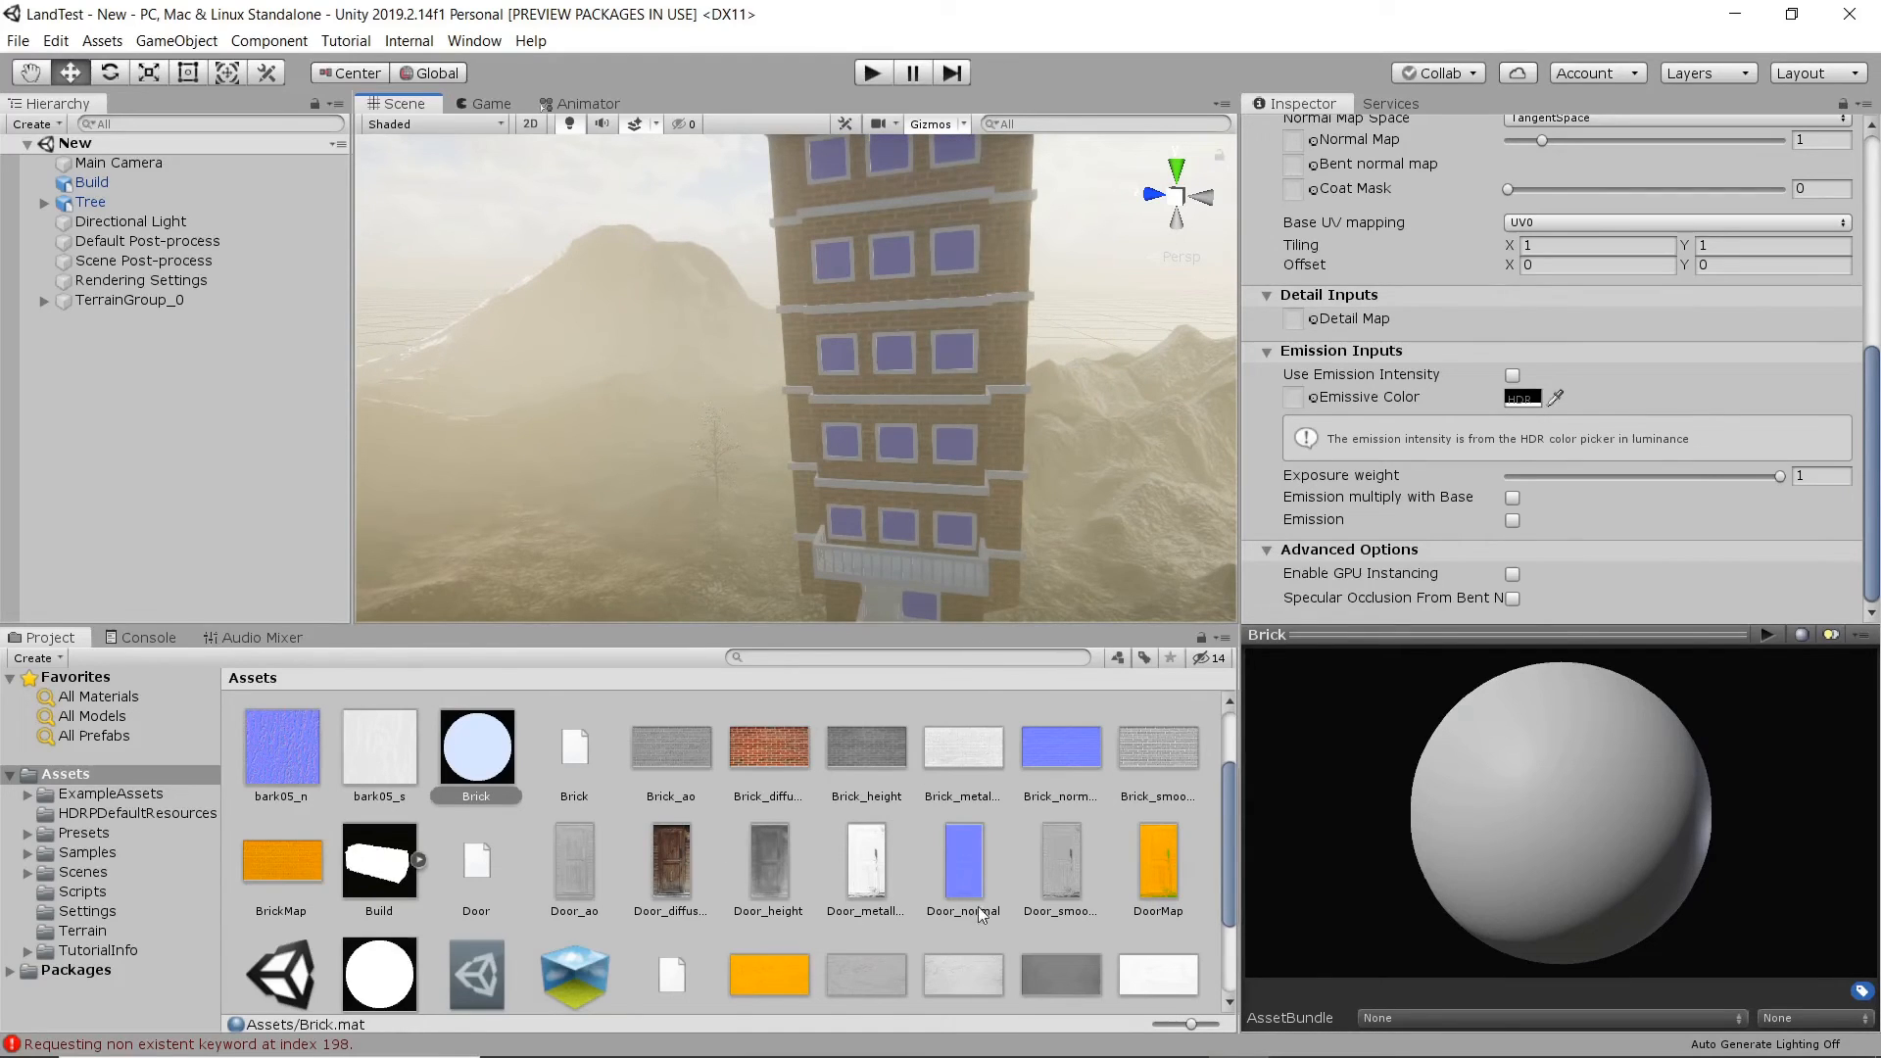
- Look at the plaster material preview in Materialize and return to Unity
click(1299, 1045)
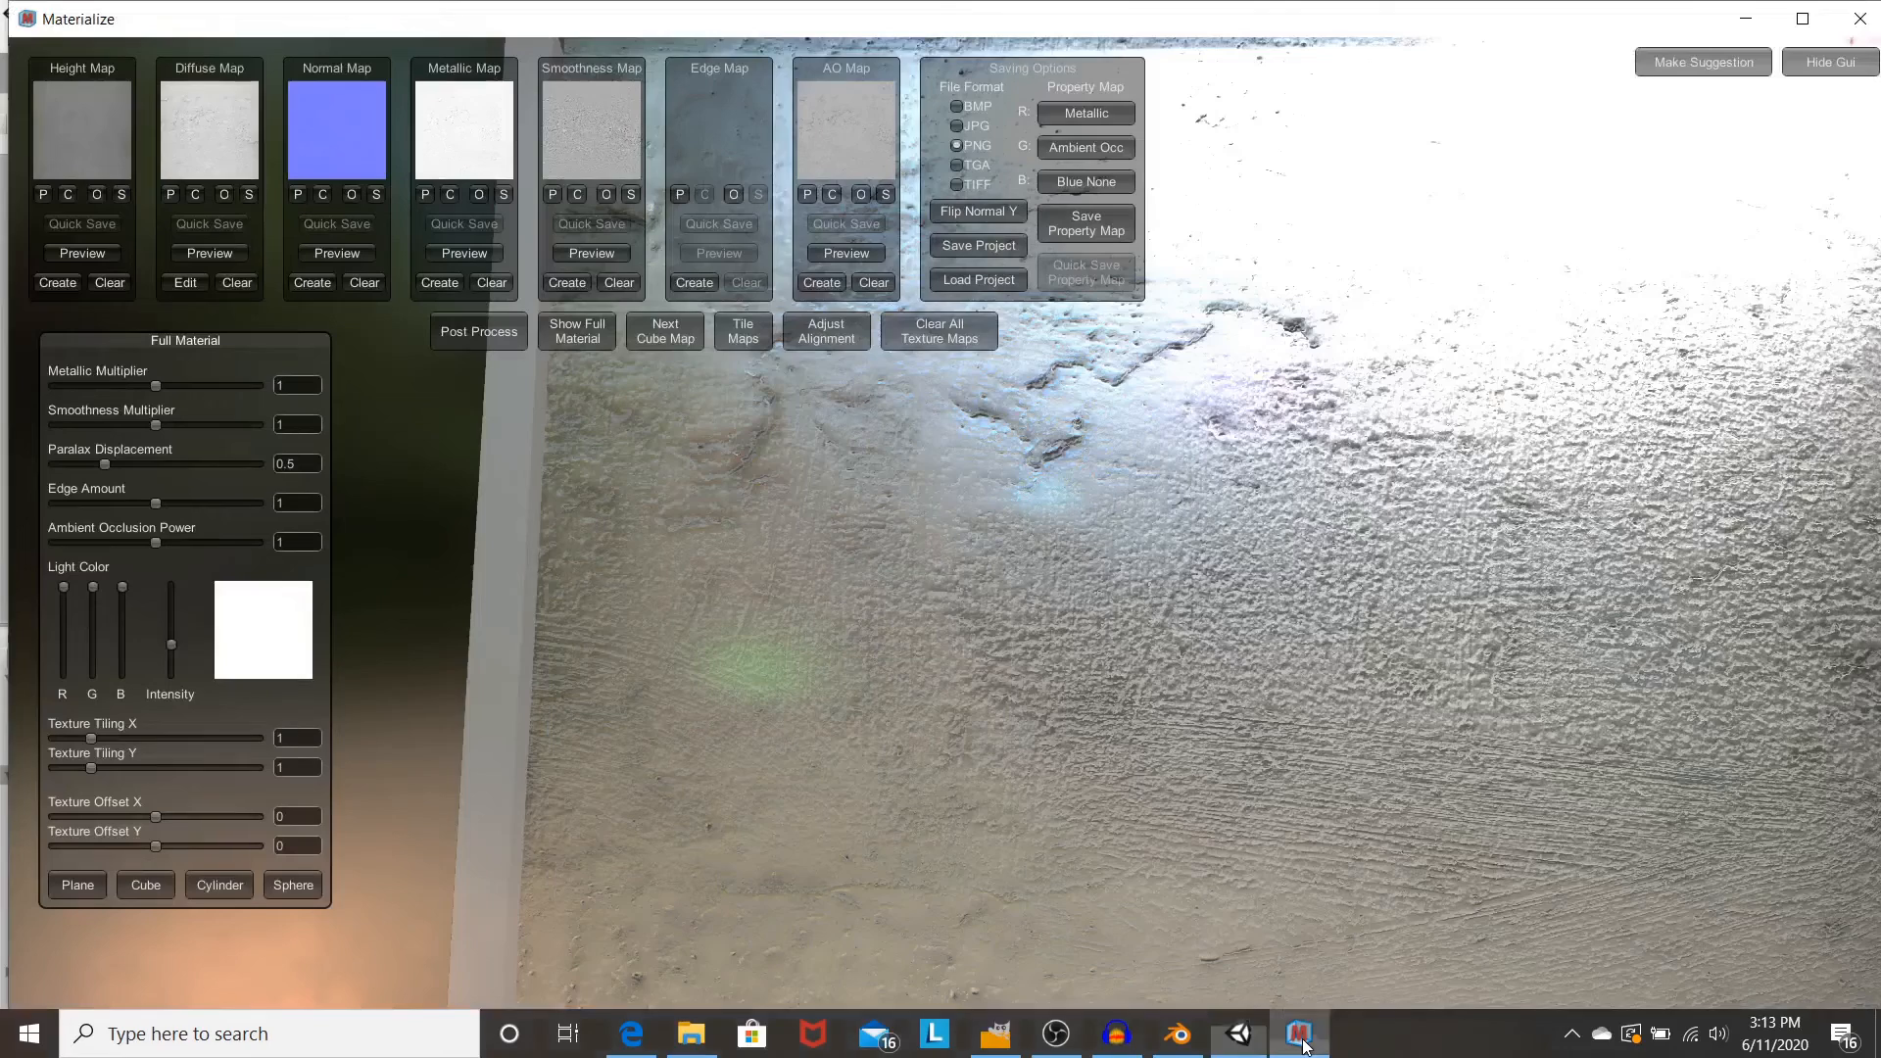
mouse_move(1276, 763)
mouse_down()
mouse_move(1262, 701)
mouse_move(1115, 643)
mouse_move(1299, 790)
mouse_up()
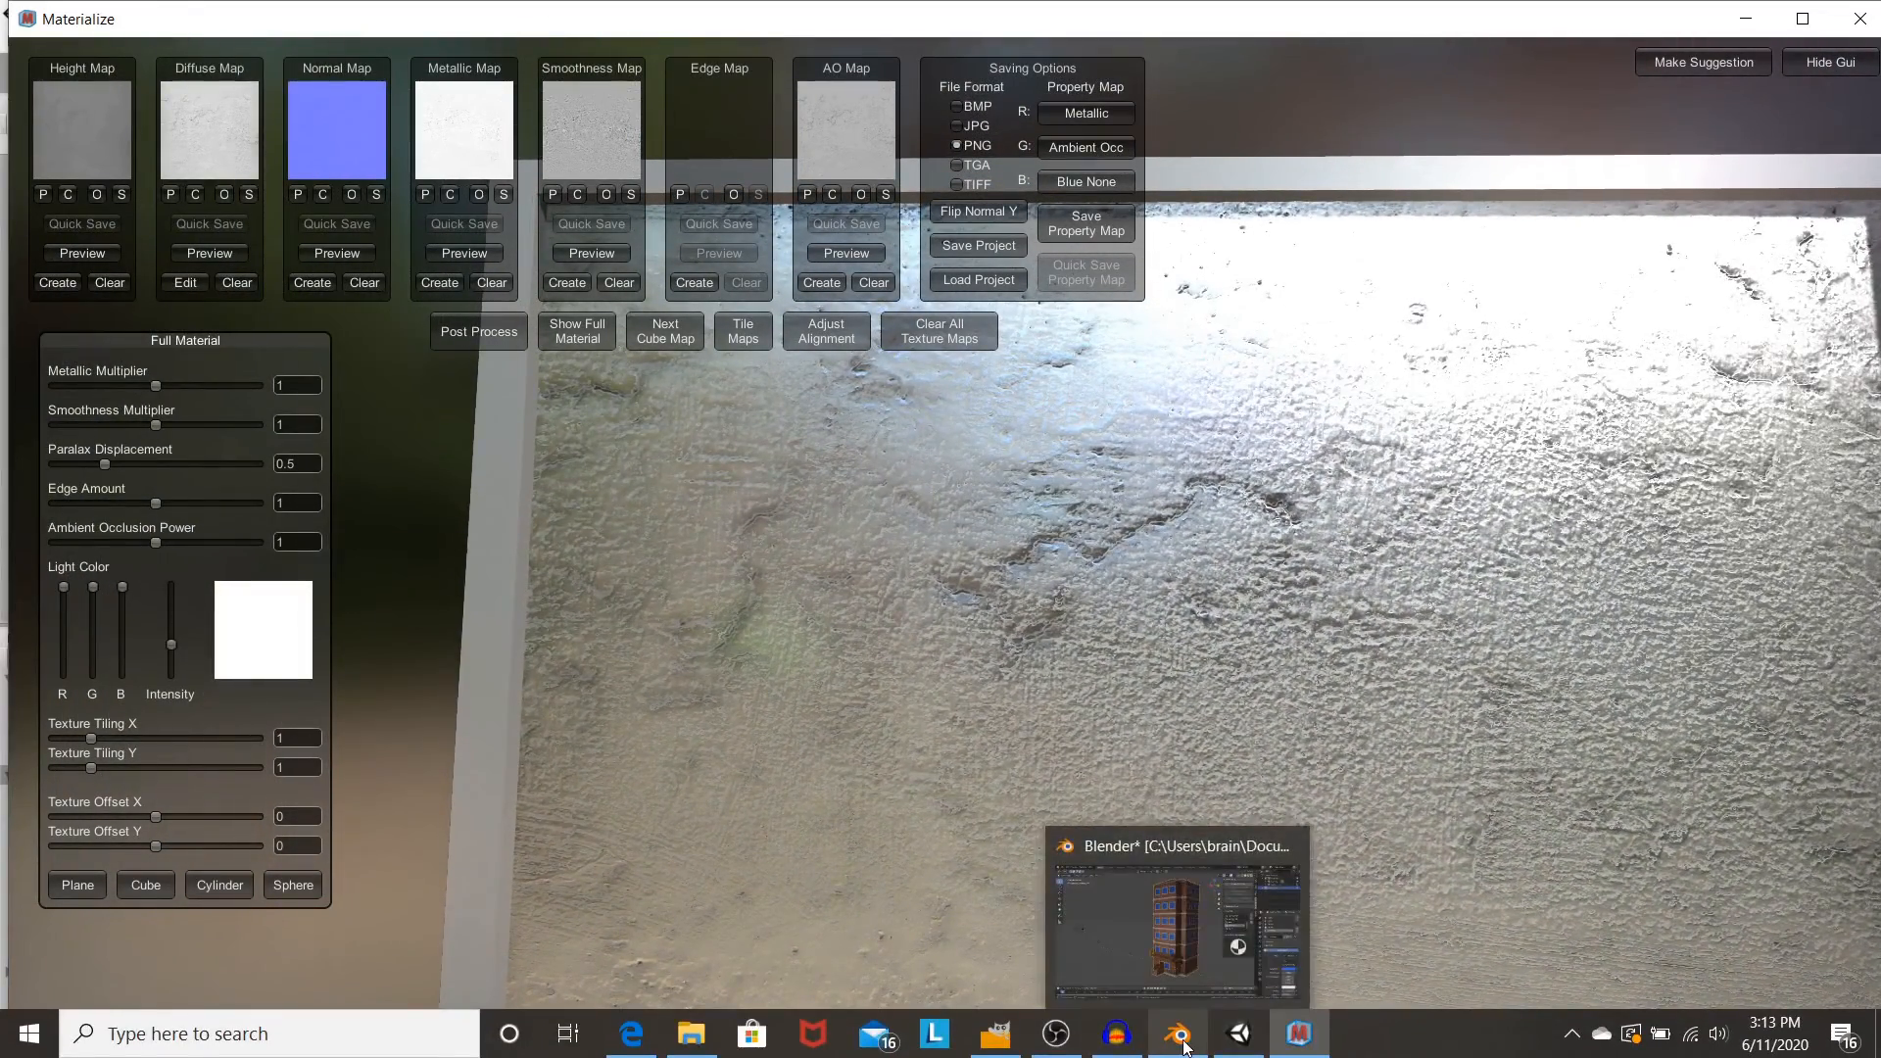
click(1237, 1041)
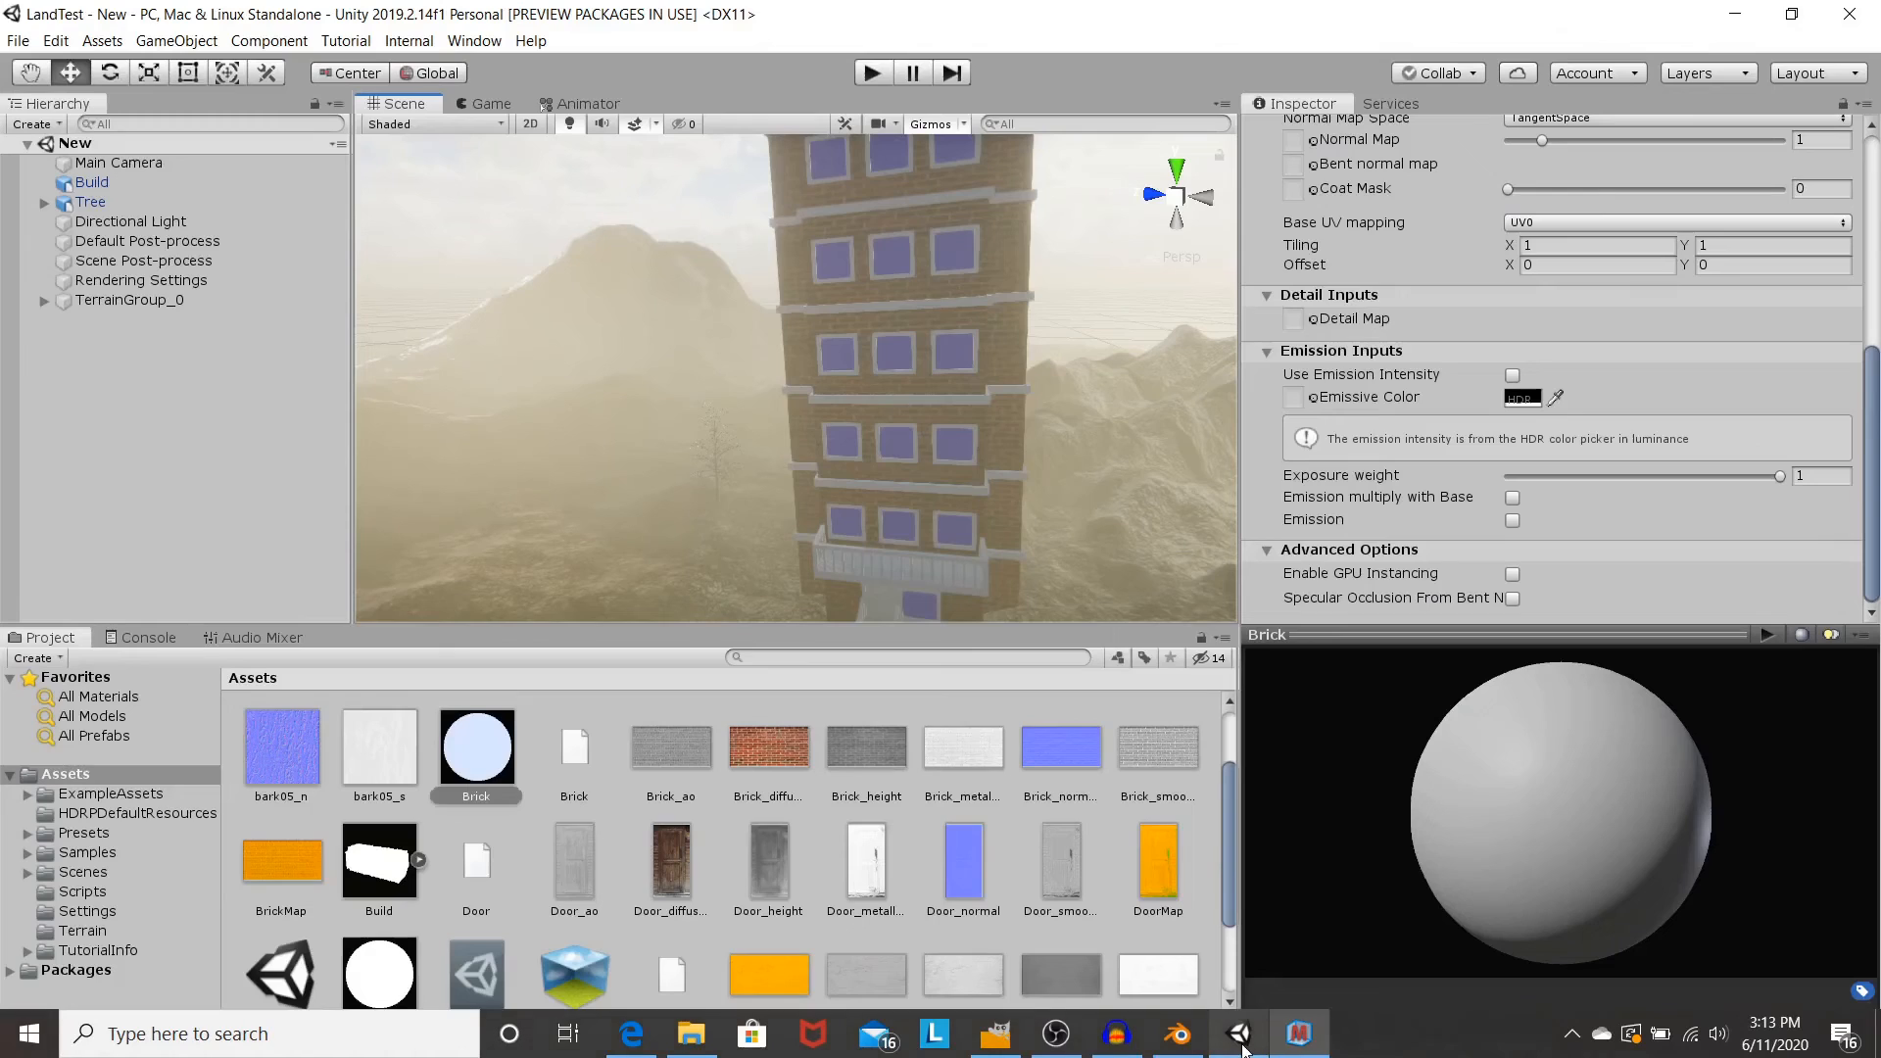
- Examine the reimported building from a distance in the Scene view and select it to show its materials
middle_drag(1009, 407, 970, 386)
right_drag(970, 386, 827, 403)
scroll(827, 404, down, 3)
scroll(793, 429, down, 4)
middle_drag(796, 428, 924, 344)
middle_drag(728, 398, 786, 399)
scroll(786, 399, down, 3)
right_drag(761, 384, 986, 384)
click(956, 382)
scroll(885, 428, down, 4)
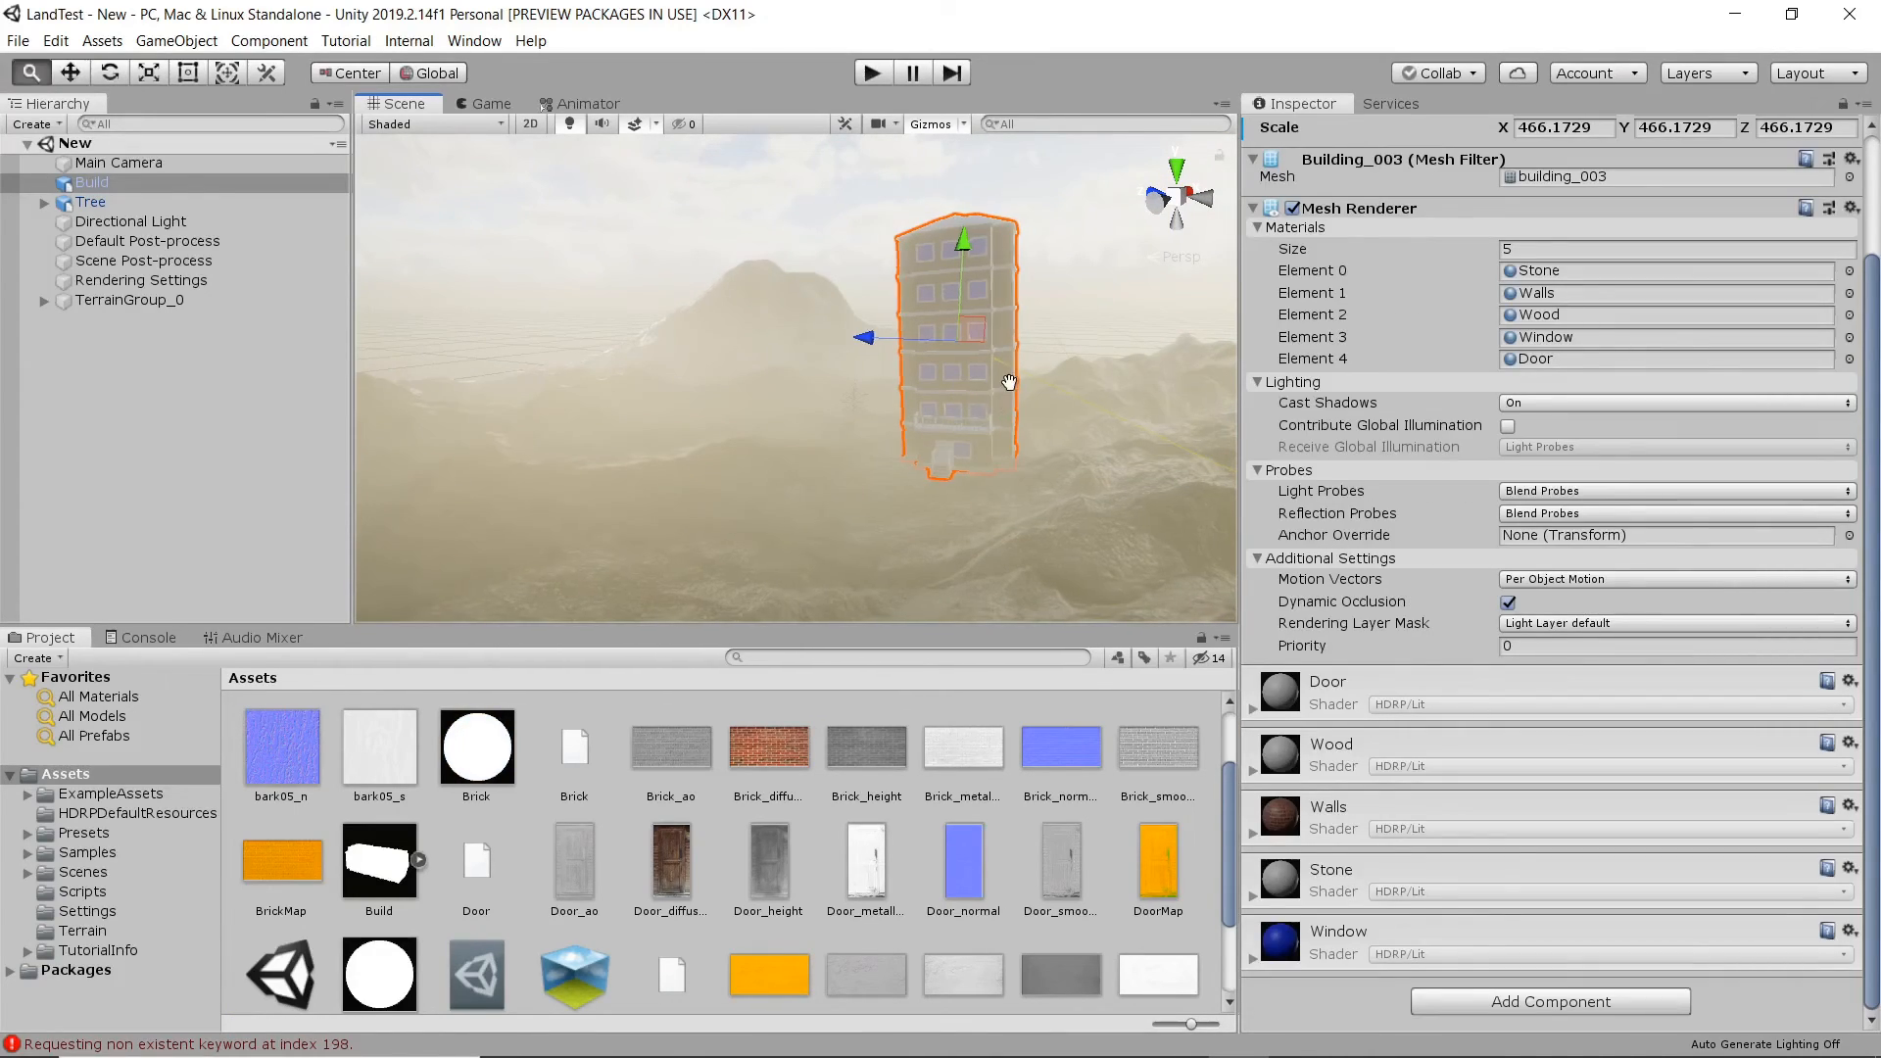
- Set the Build object's X rotation to -90 so the building stands upright
scroll(852, 392, up, 5)
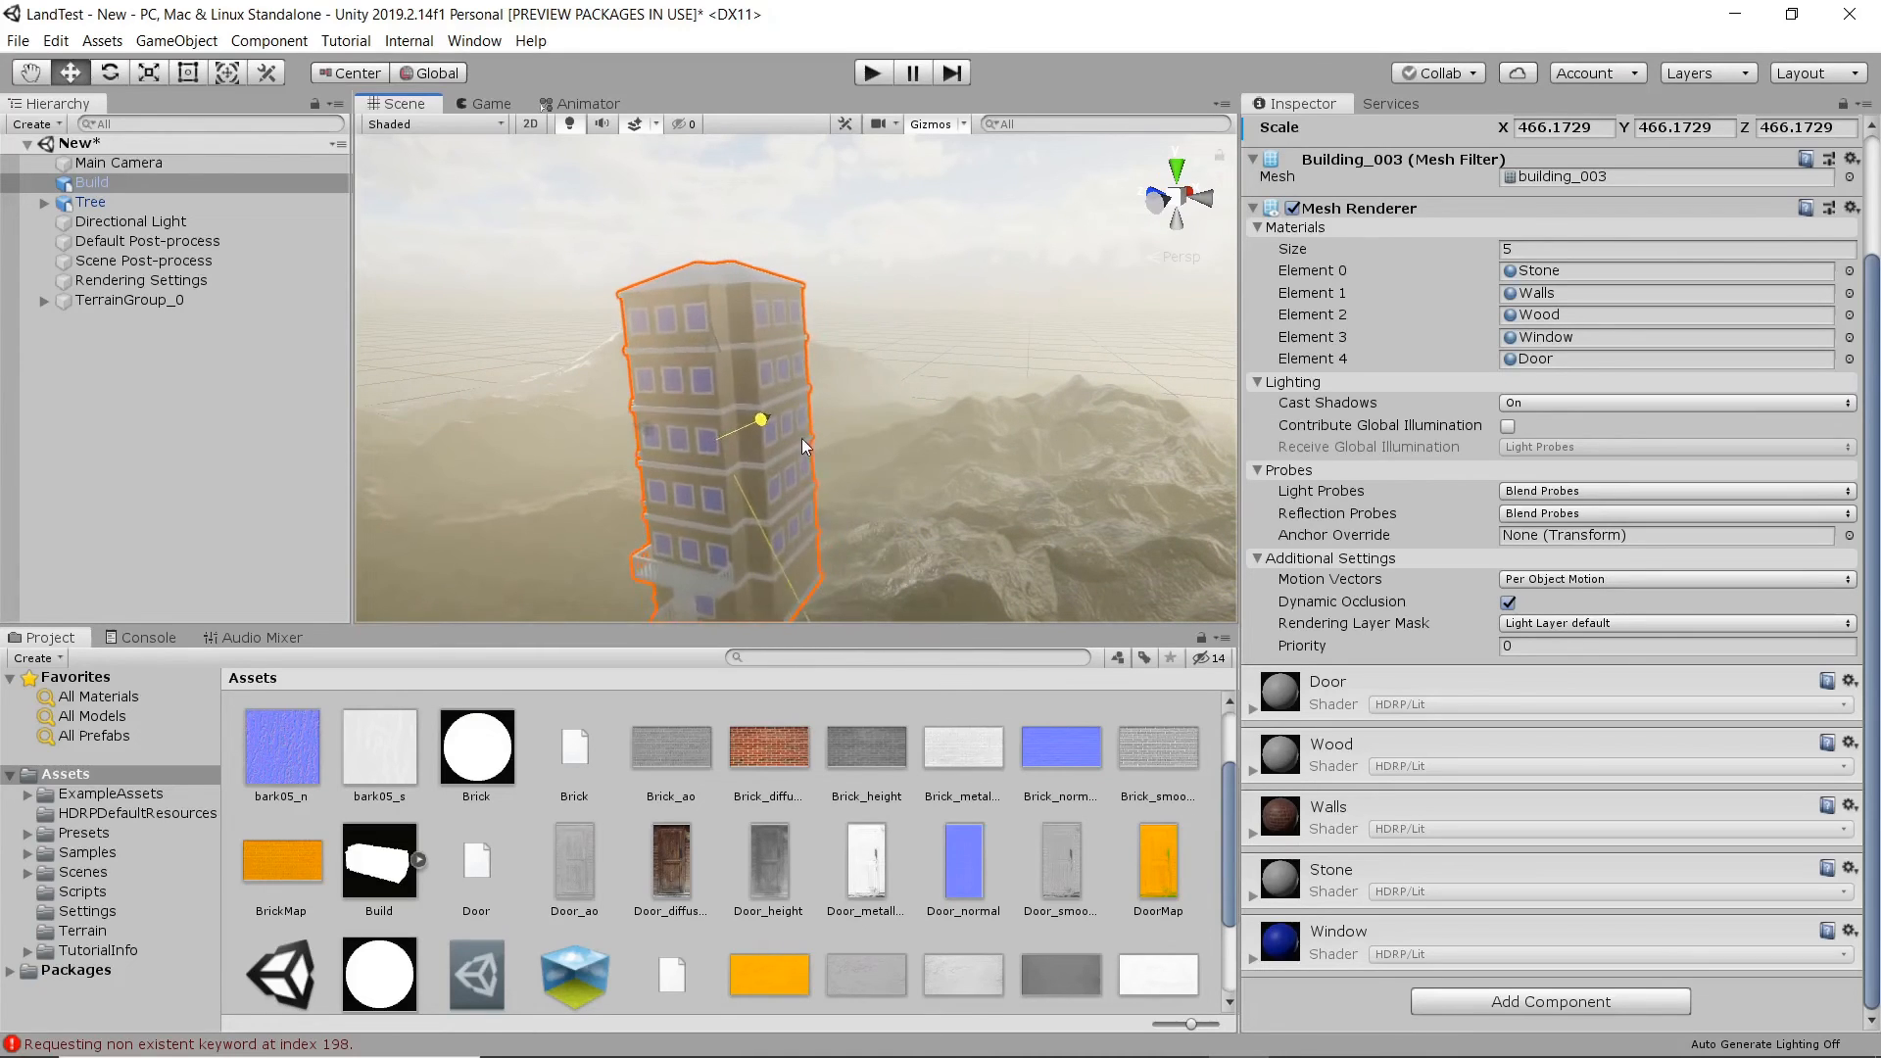
drag(712, 348, 715, 368)
middle_drag(709, 478, 926, 343)
right_drag(851, 413, 1107, 402)
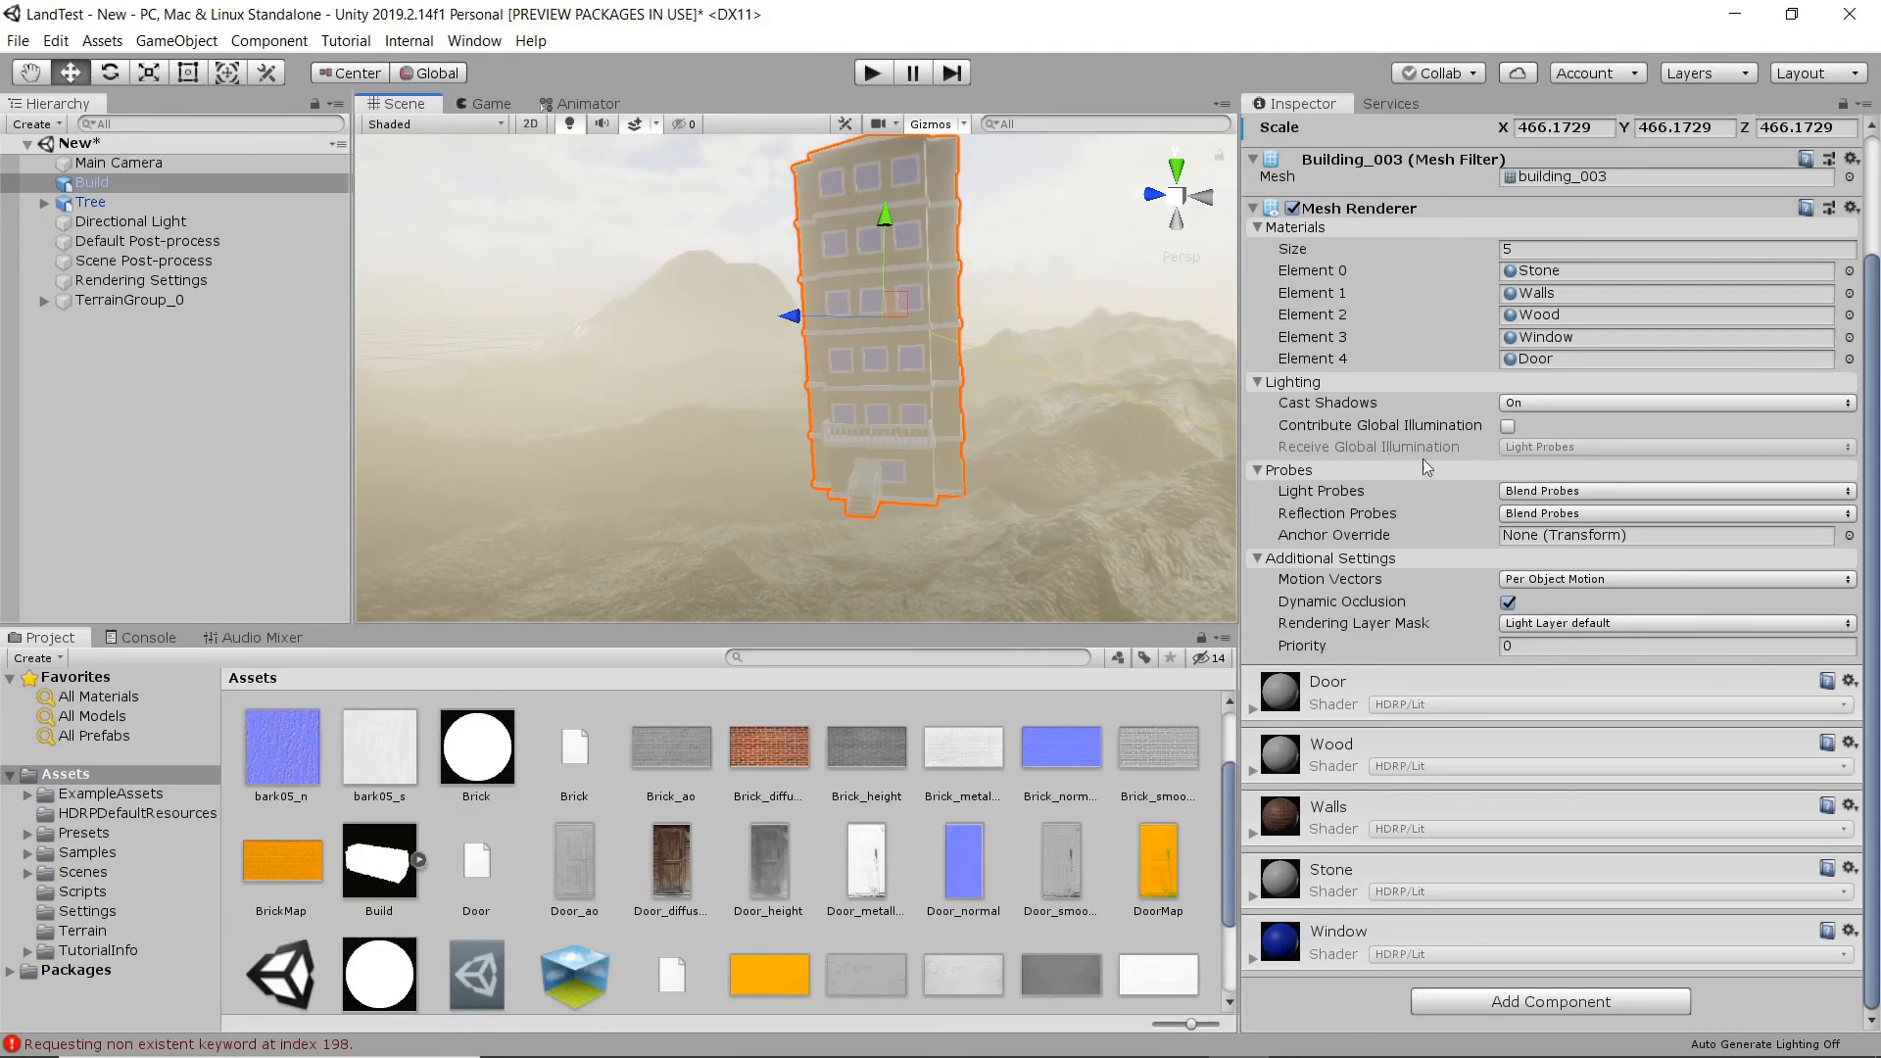
scroll(1448, 461, up, 3)
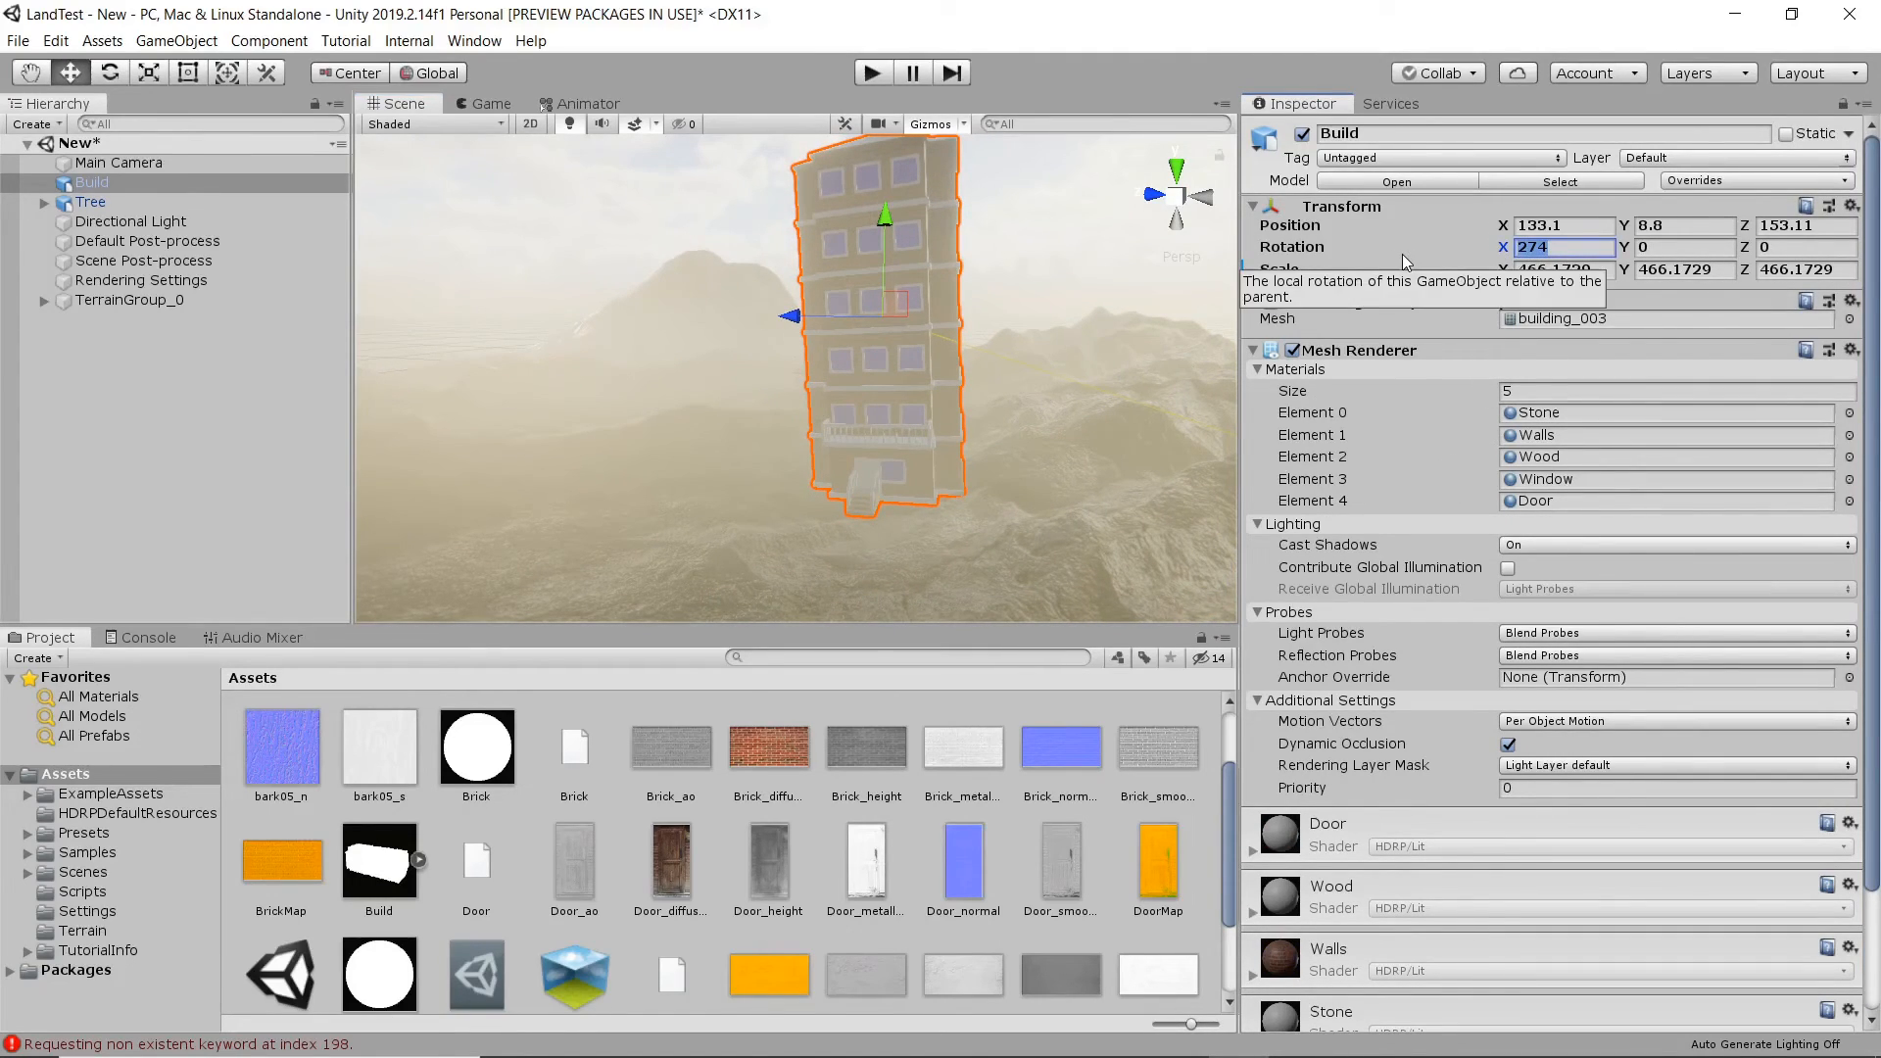
text(0)
drag(1533, 252, 1502, 251)
text(90)
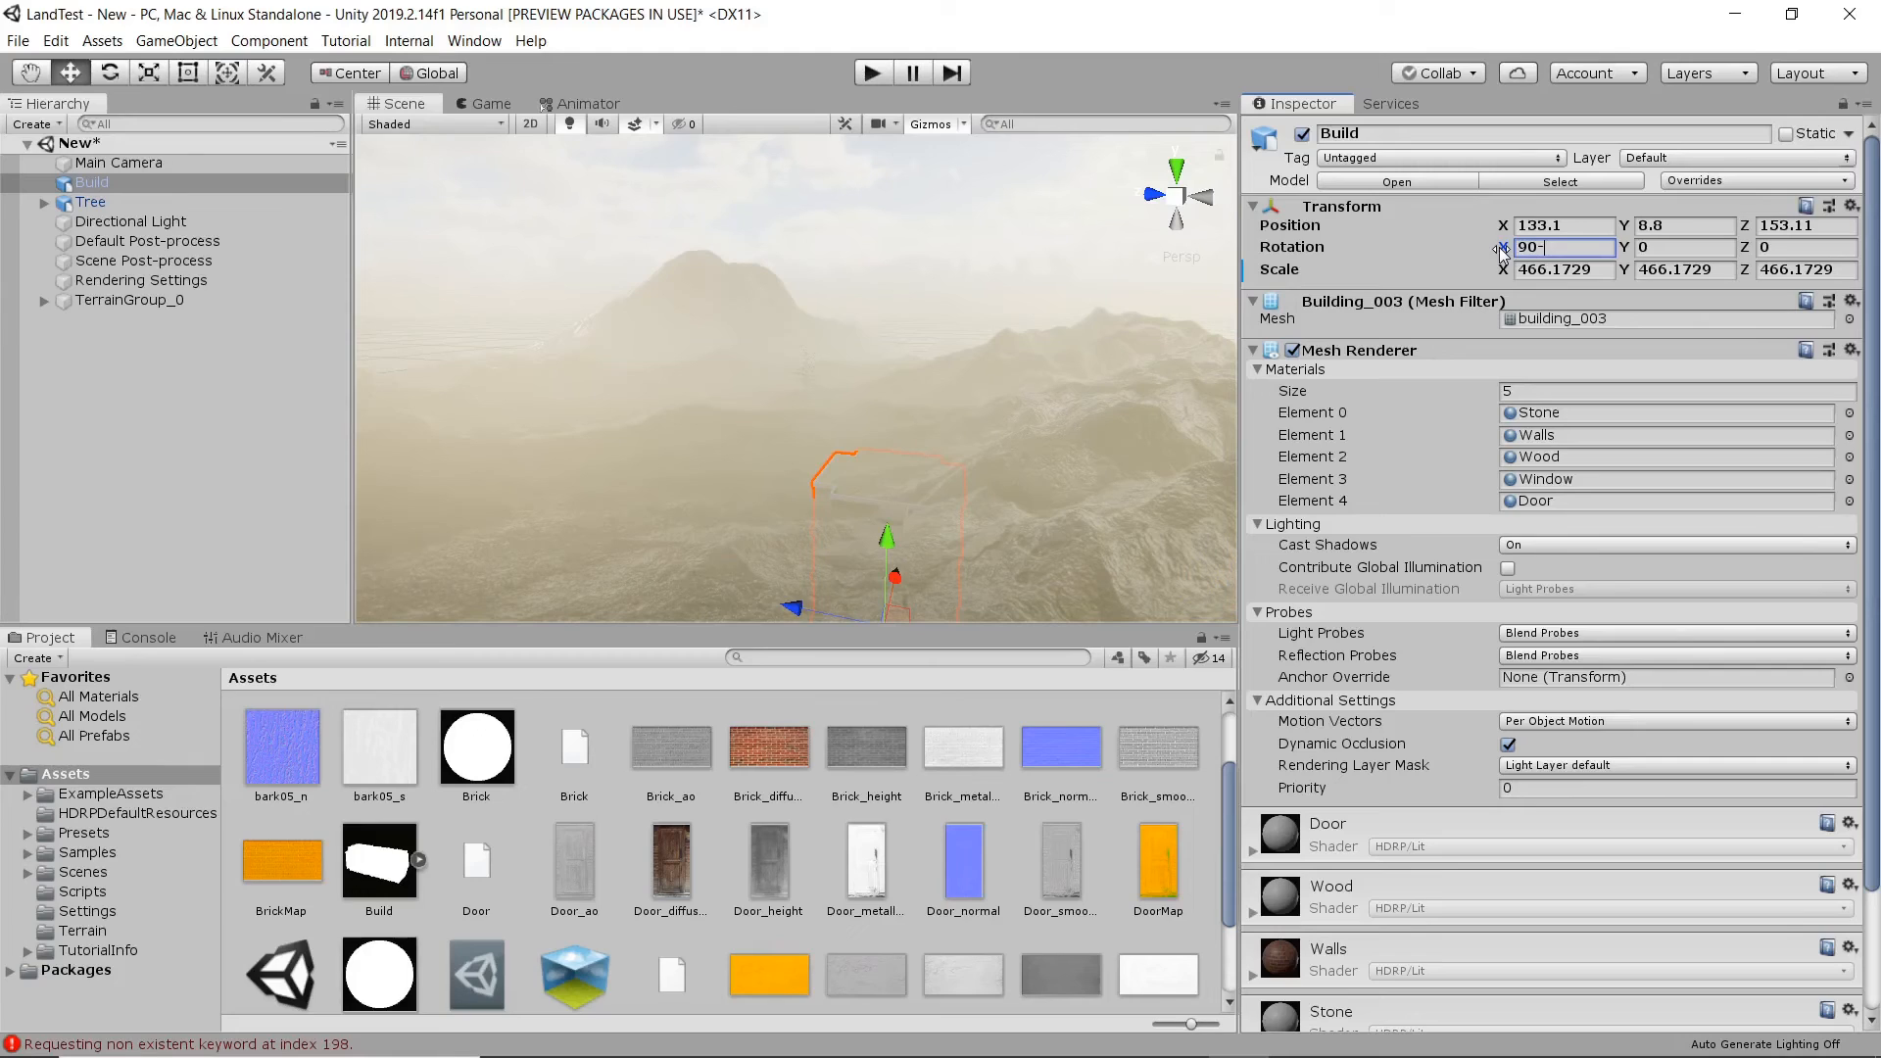
text(-)
key(BackSpace)
key(BackSpace)
key(BackSpace)
text(-90)
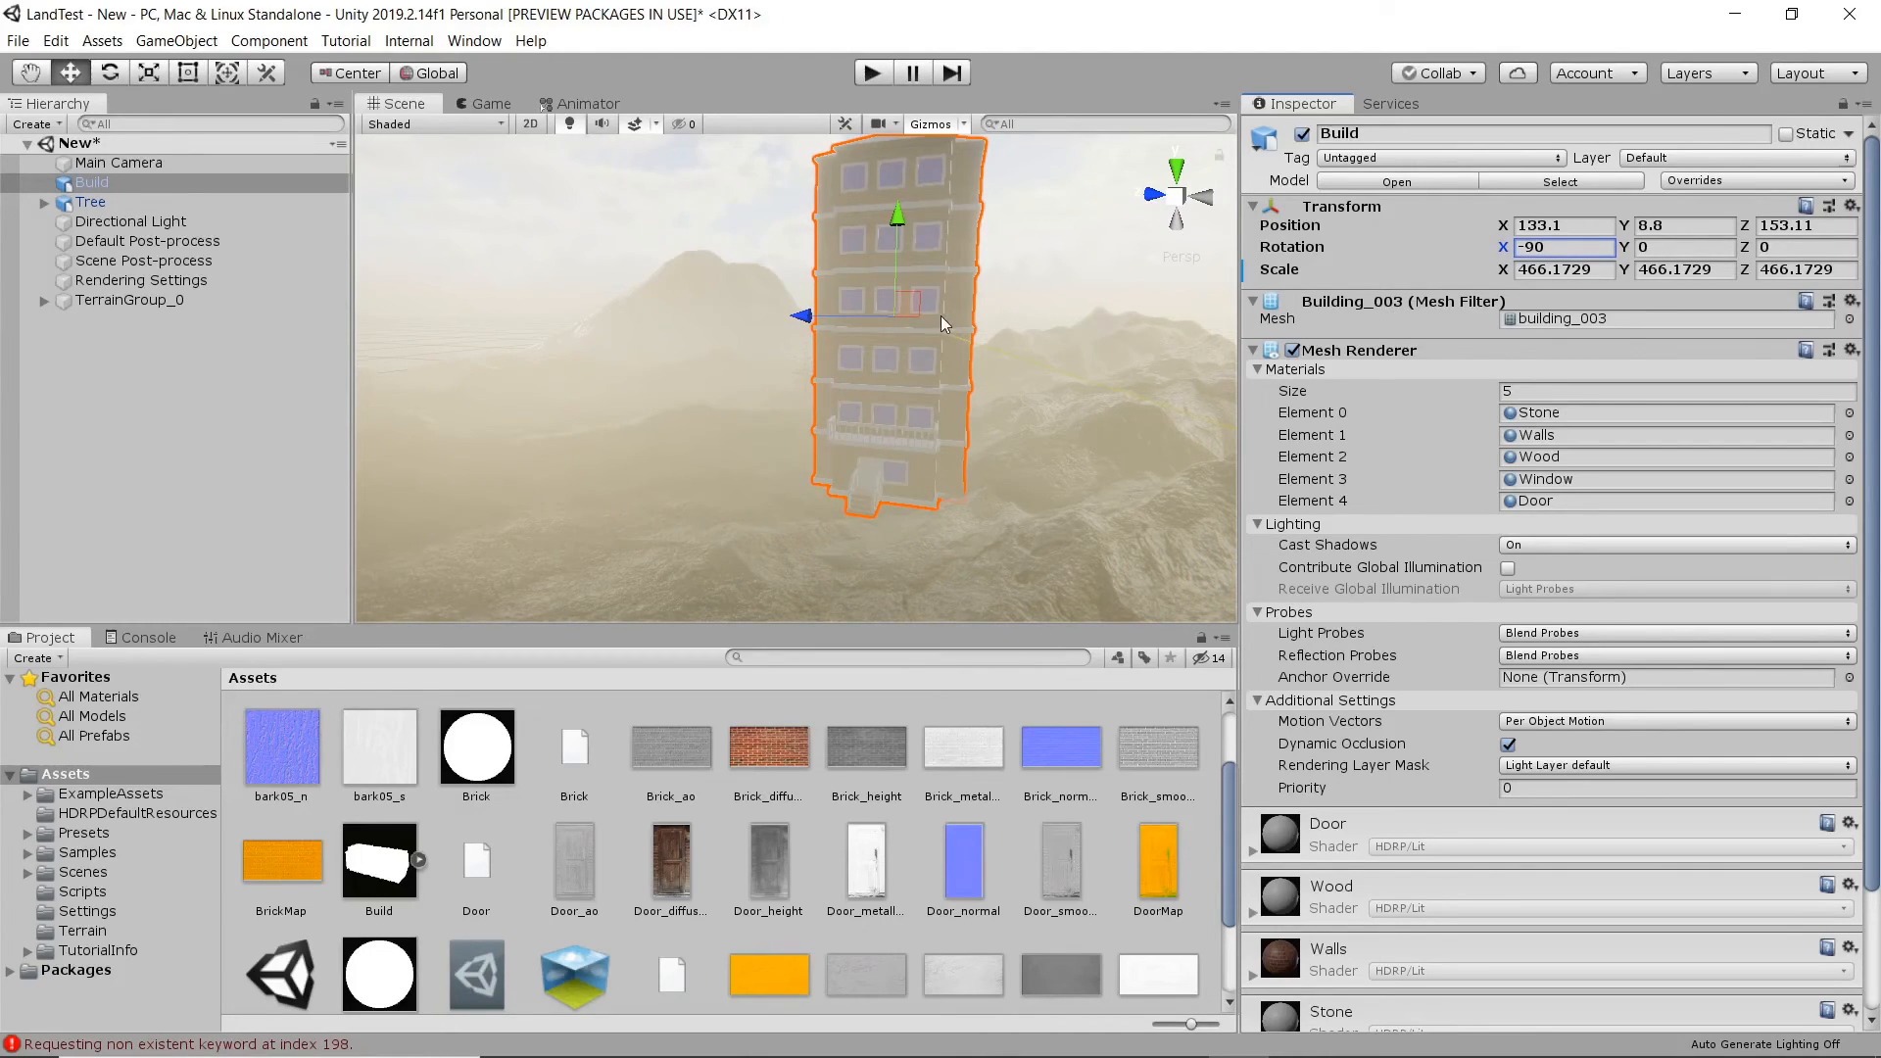
- Move the building along its horizontal axis to Z 161.8 and lower it to Y 5.1
drag(804, 316, 757, 319)
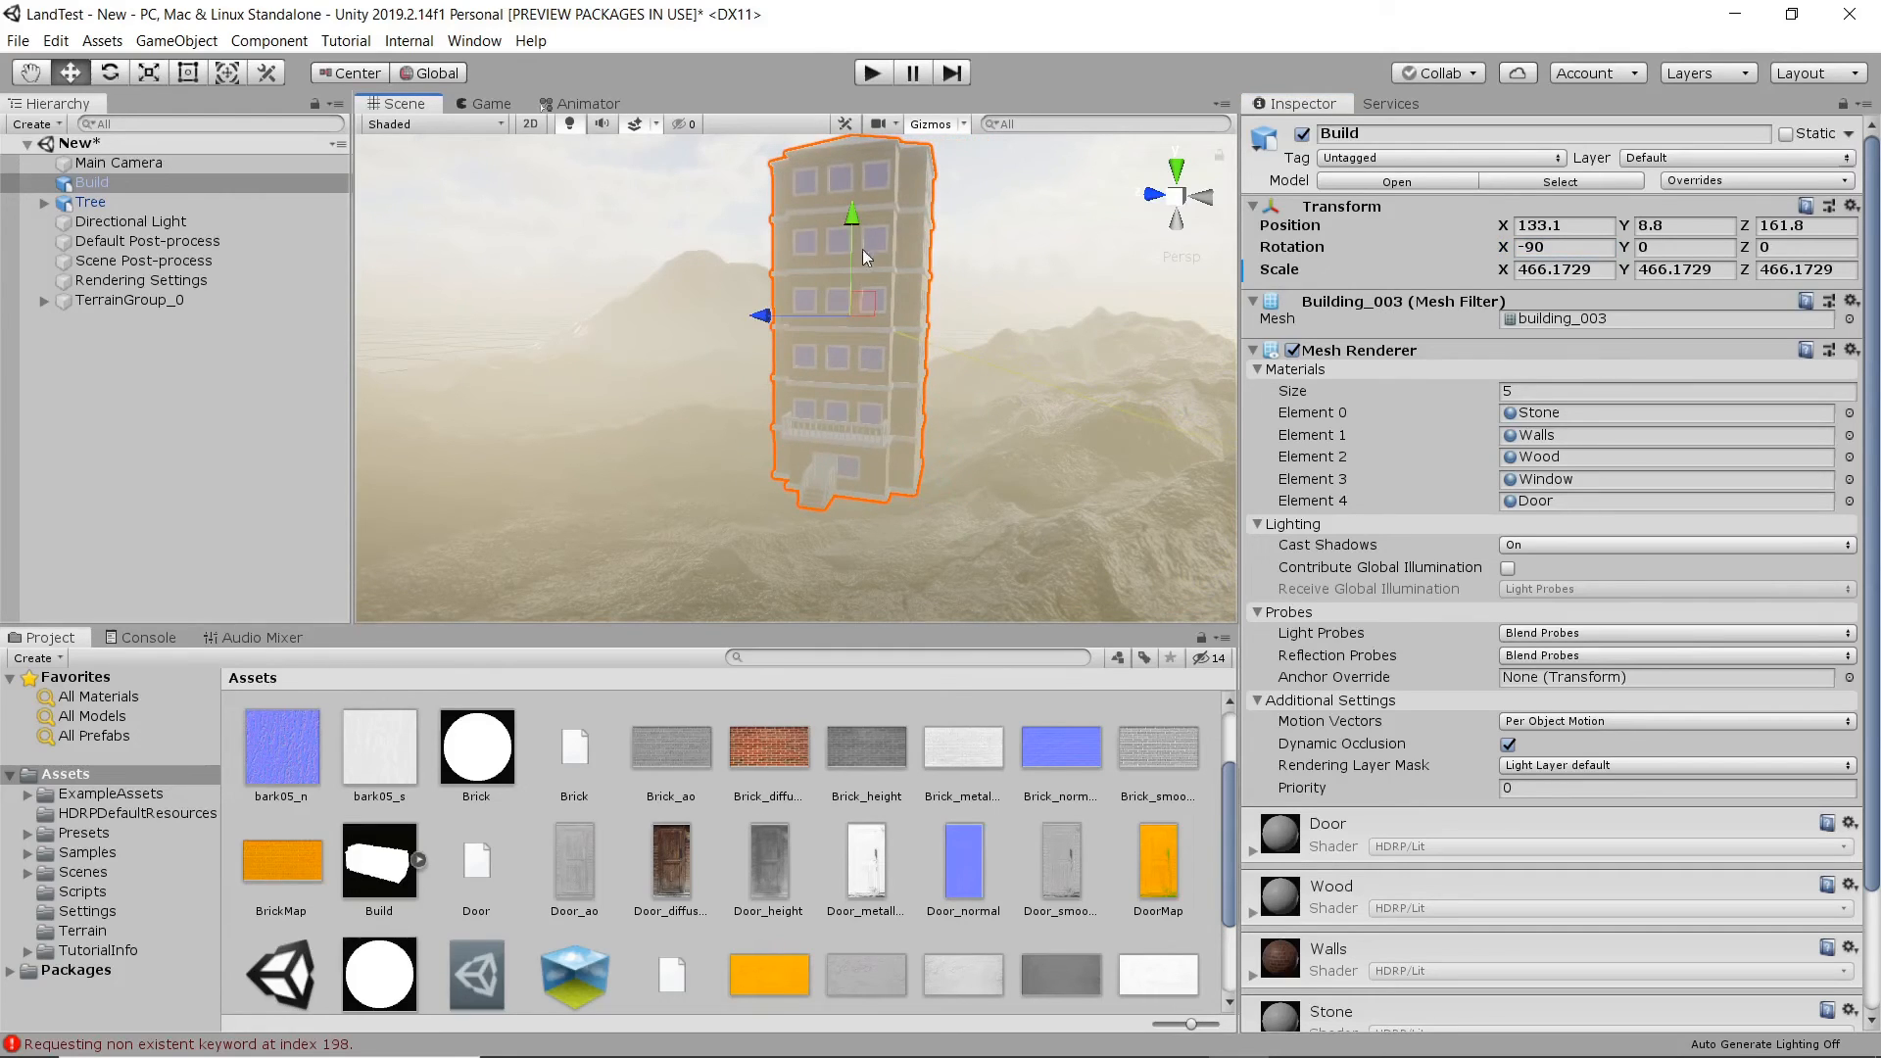
drag(849, 215, 847, 228)
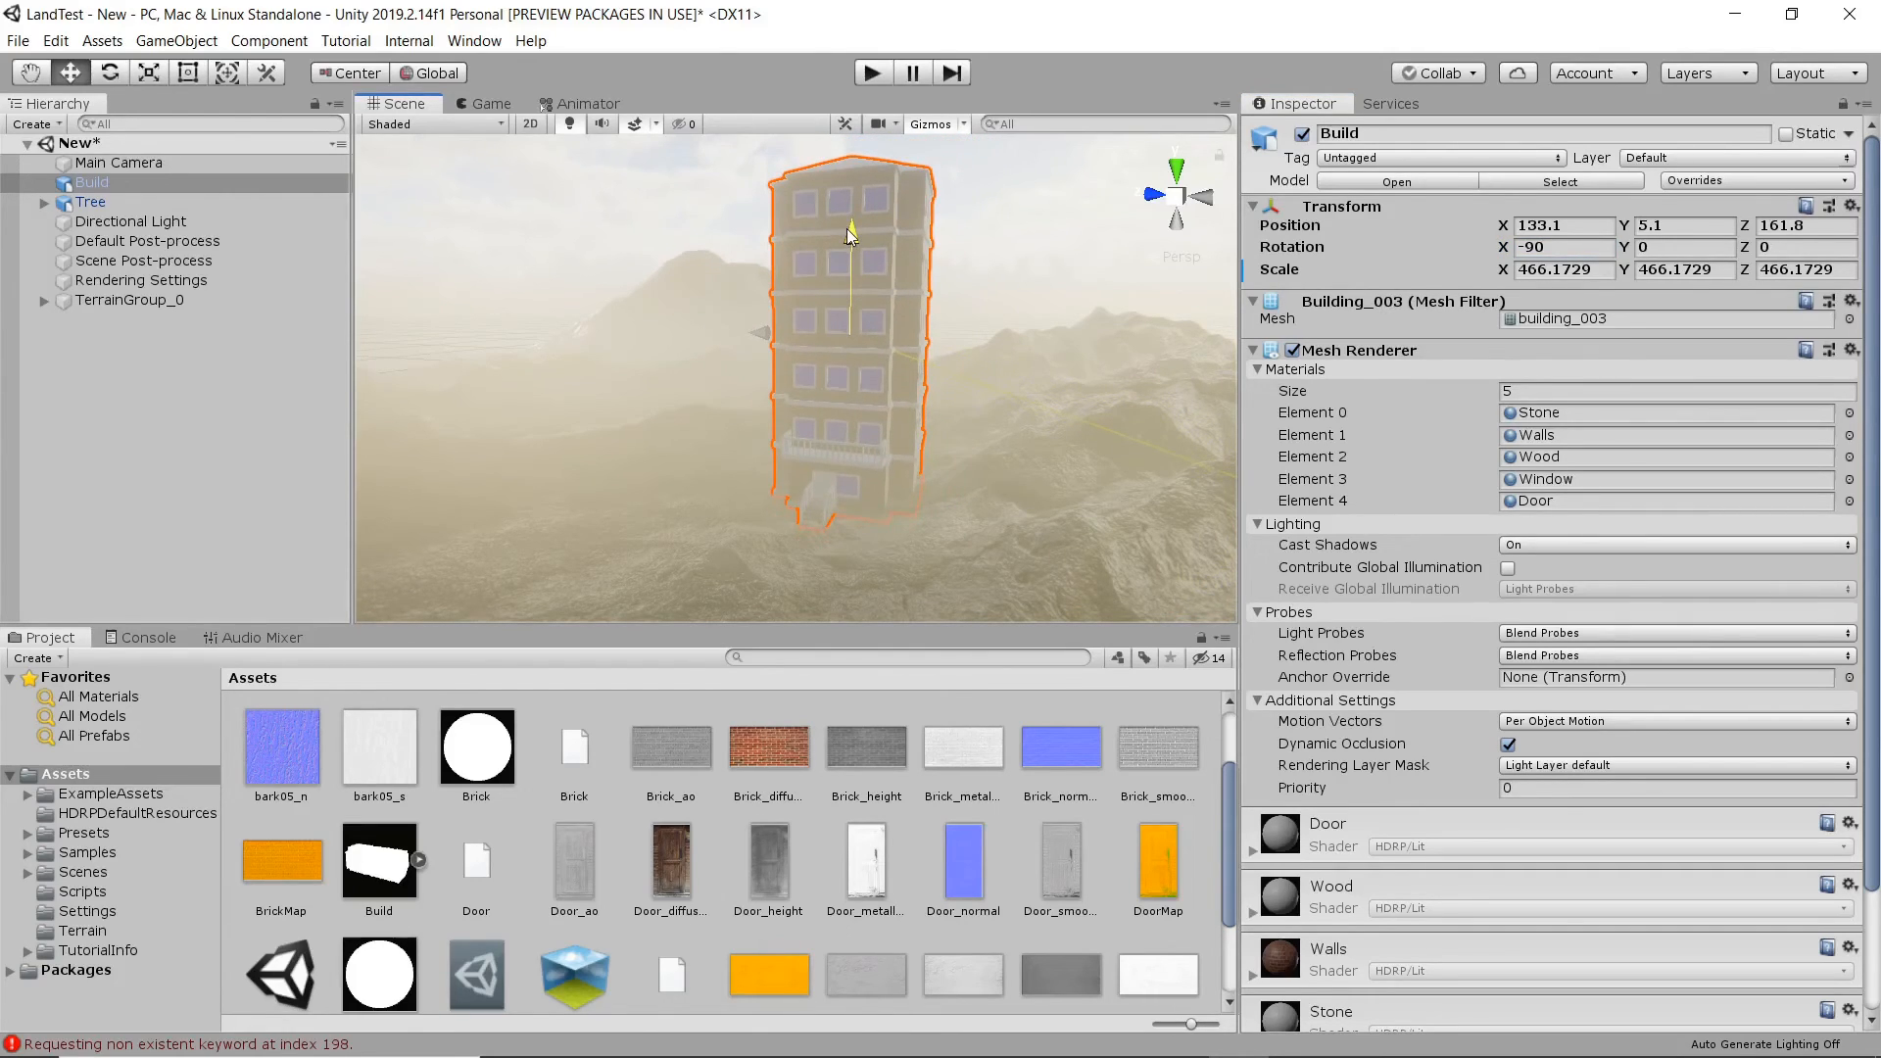
- Examine the building's lower floors, windows, balcony and entrance stairs up close
scroll(934, 439, up, 8)
mouse_move(949, 484)
middle_down()
mouse_move(916, 369)
mouse_move(938, 470)
middle_up()
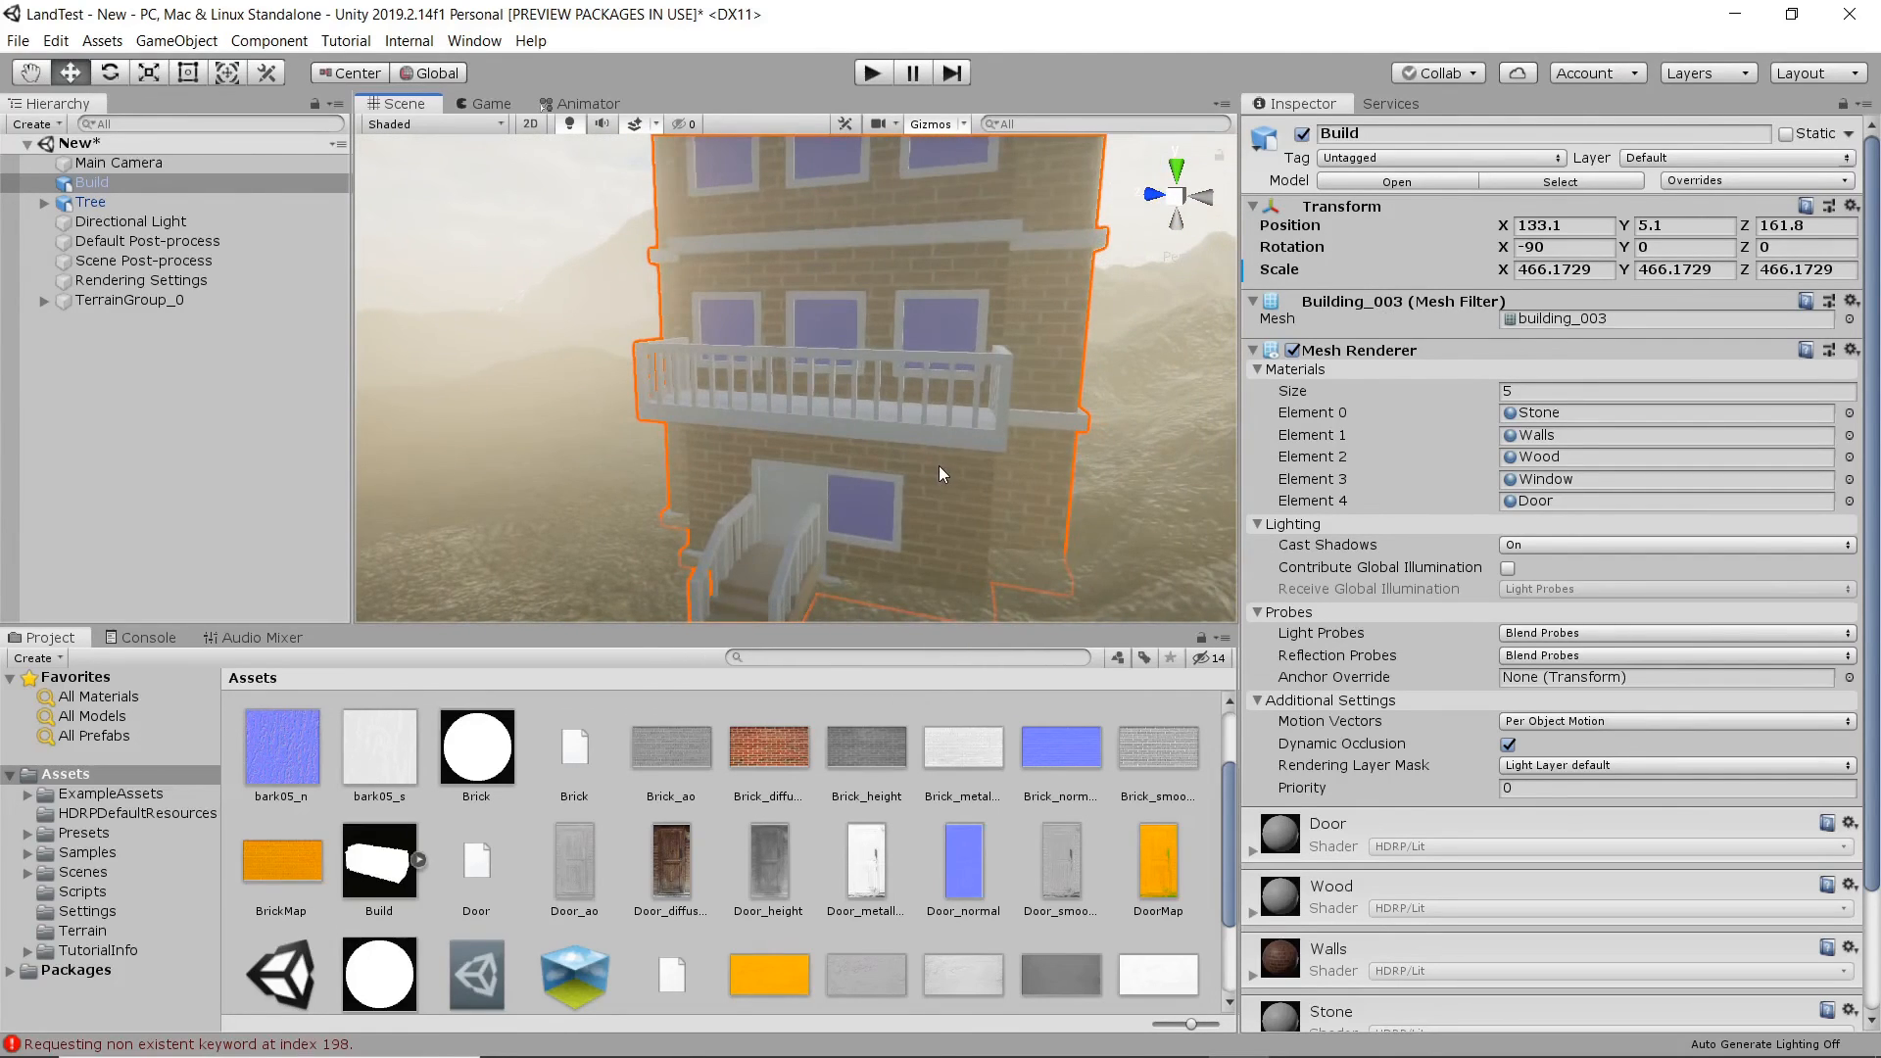
scroll(939, 465, up, 3)
middle_drag(933, 292, 918, 332)
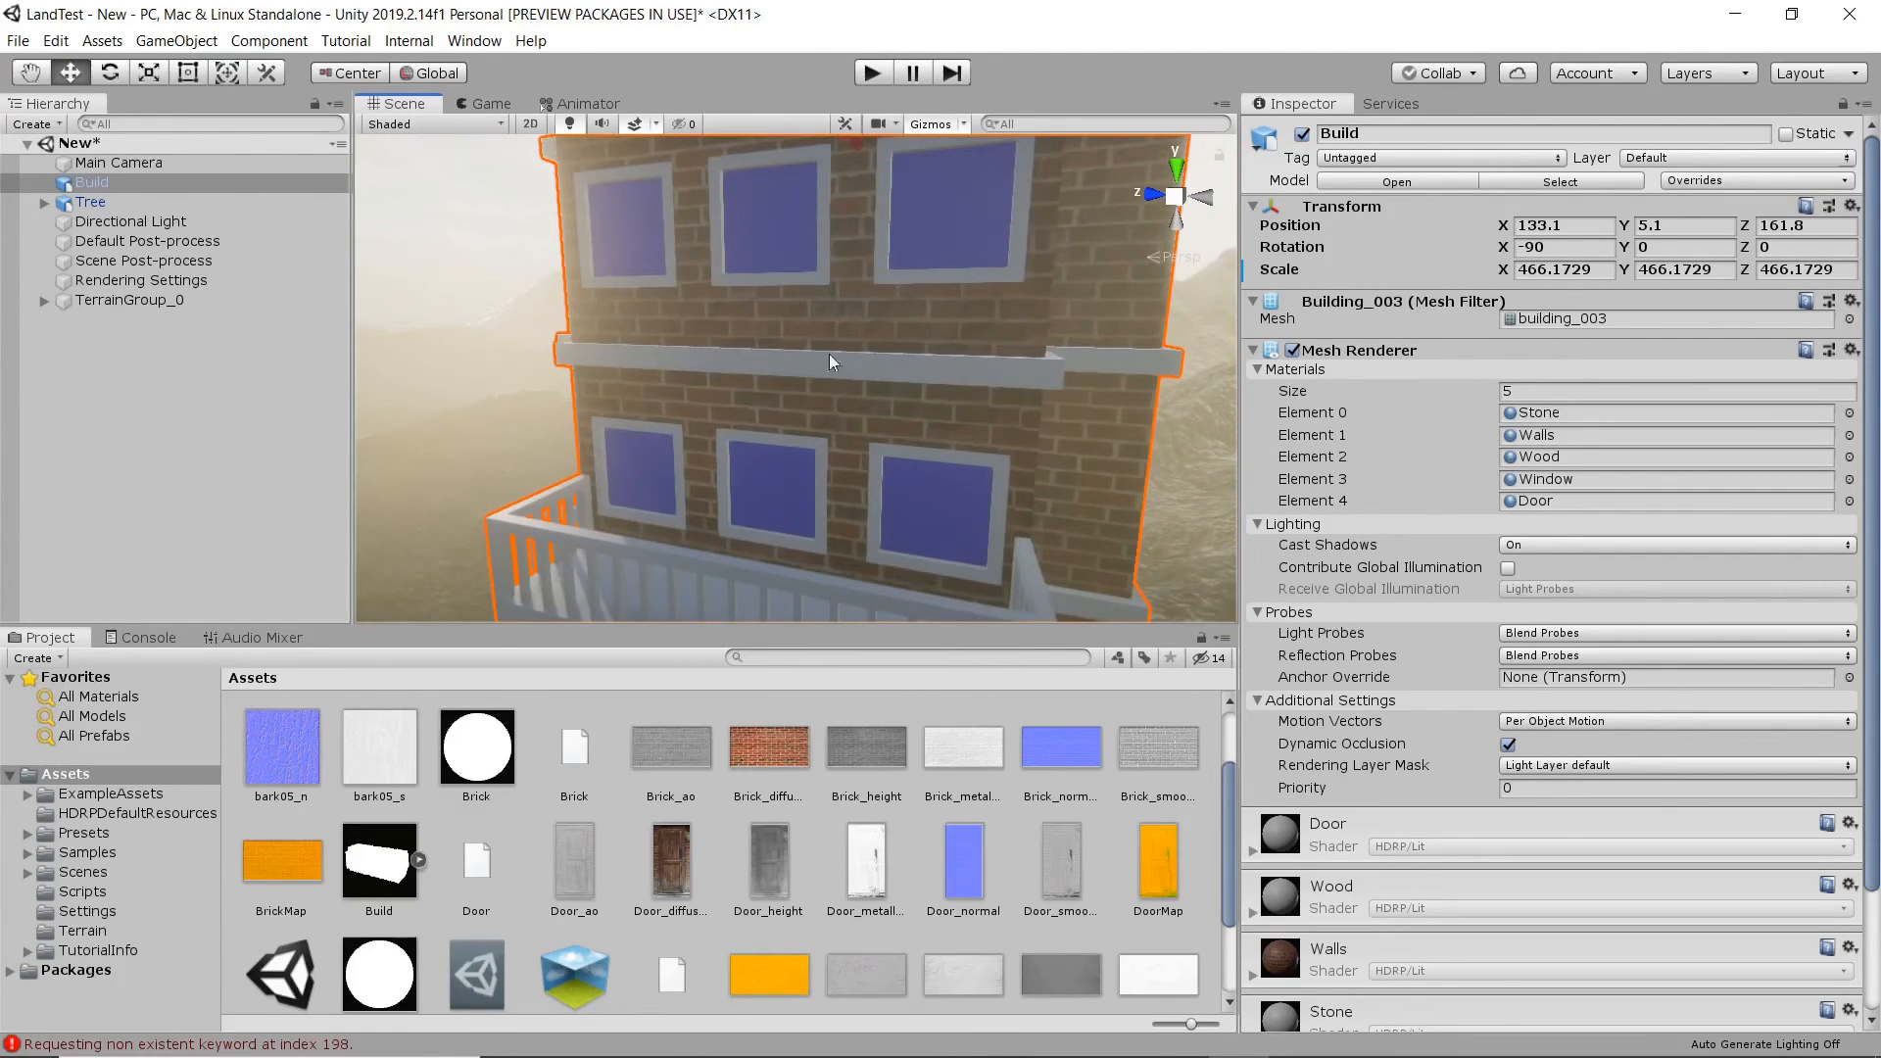
scroll(884, 397, up, 2)
middle_drag(884, 408, 889, 356)
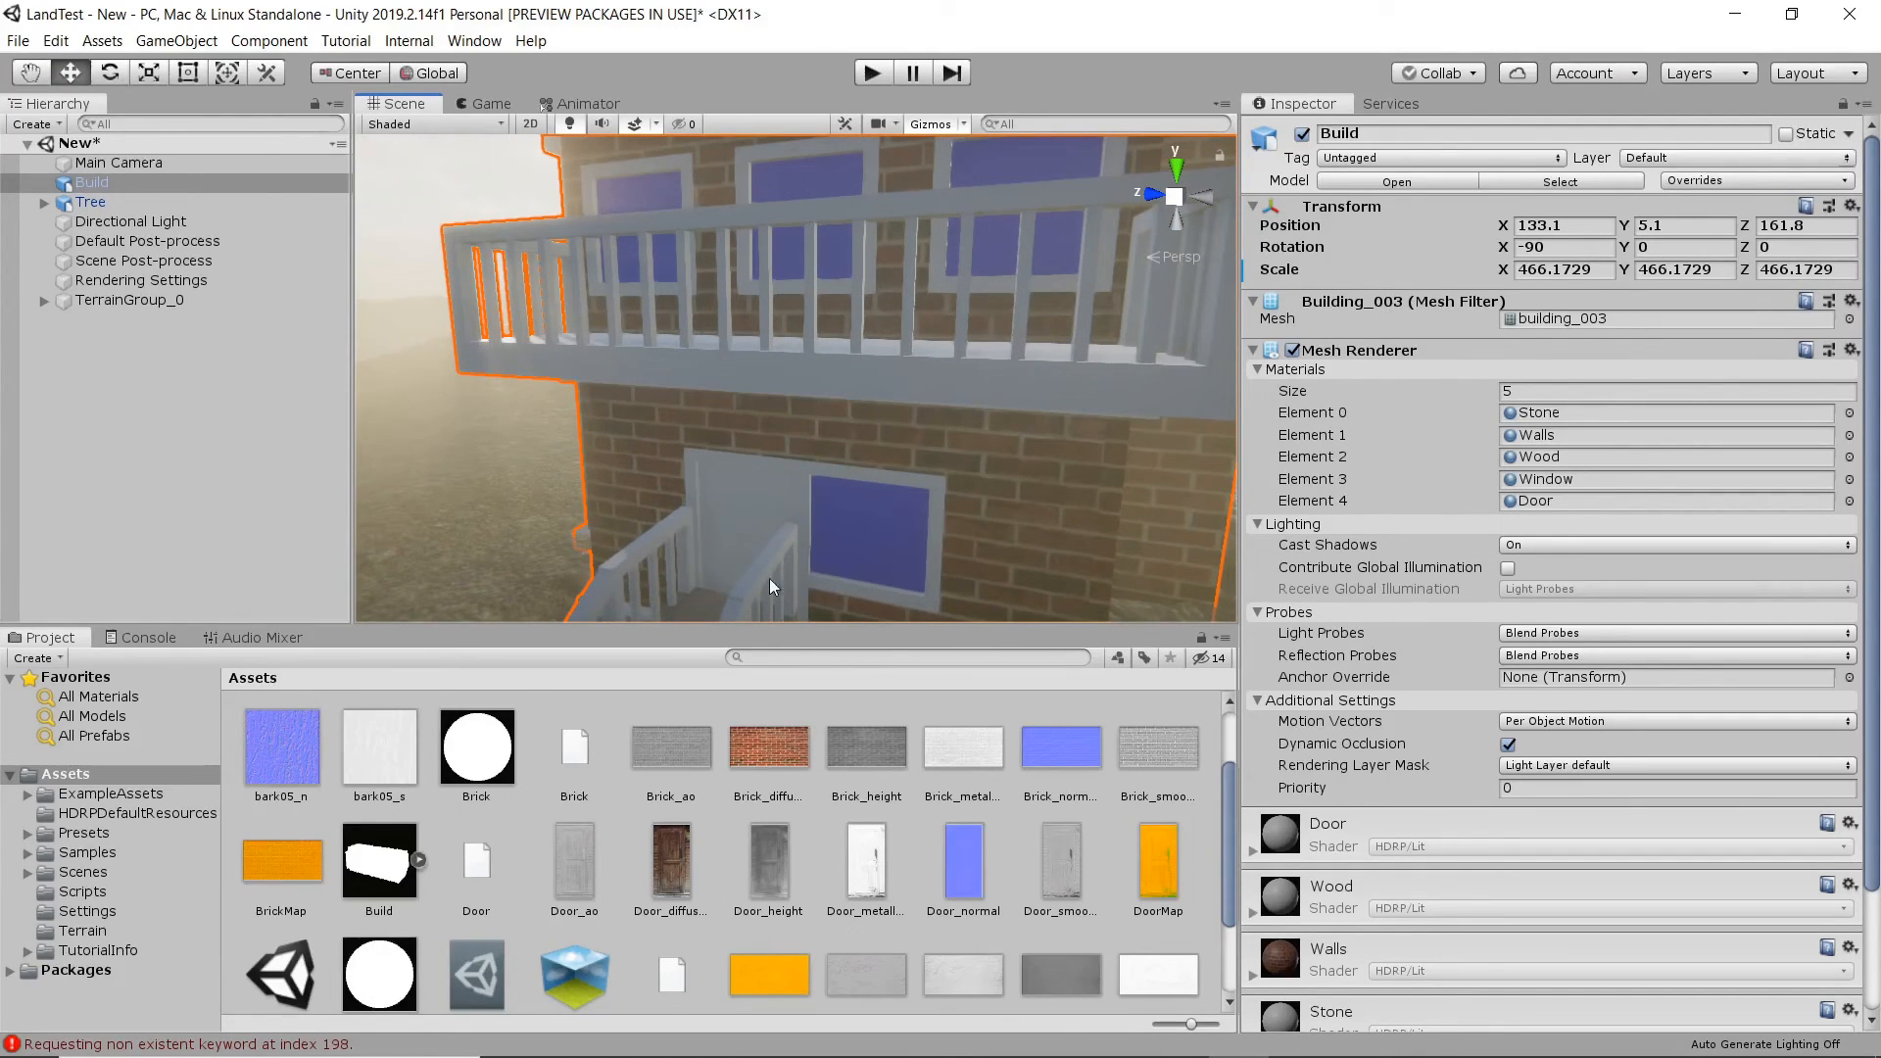
scroll(720, 803, down, 3)
- Create a new material named Stone in the Assets folder
scroll(727, 886, up, 5)
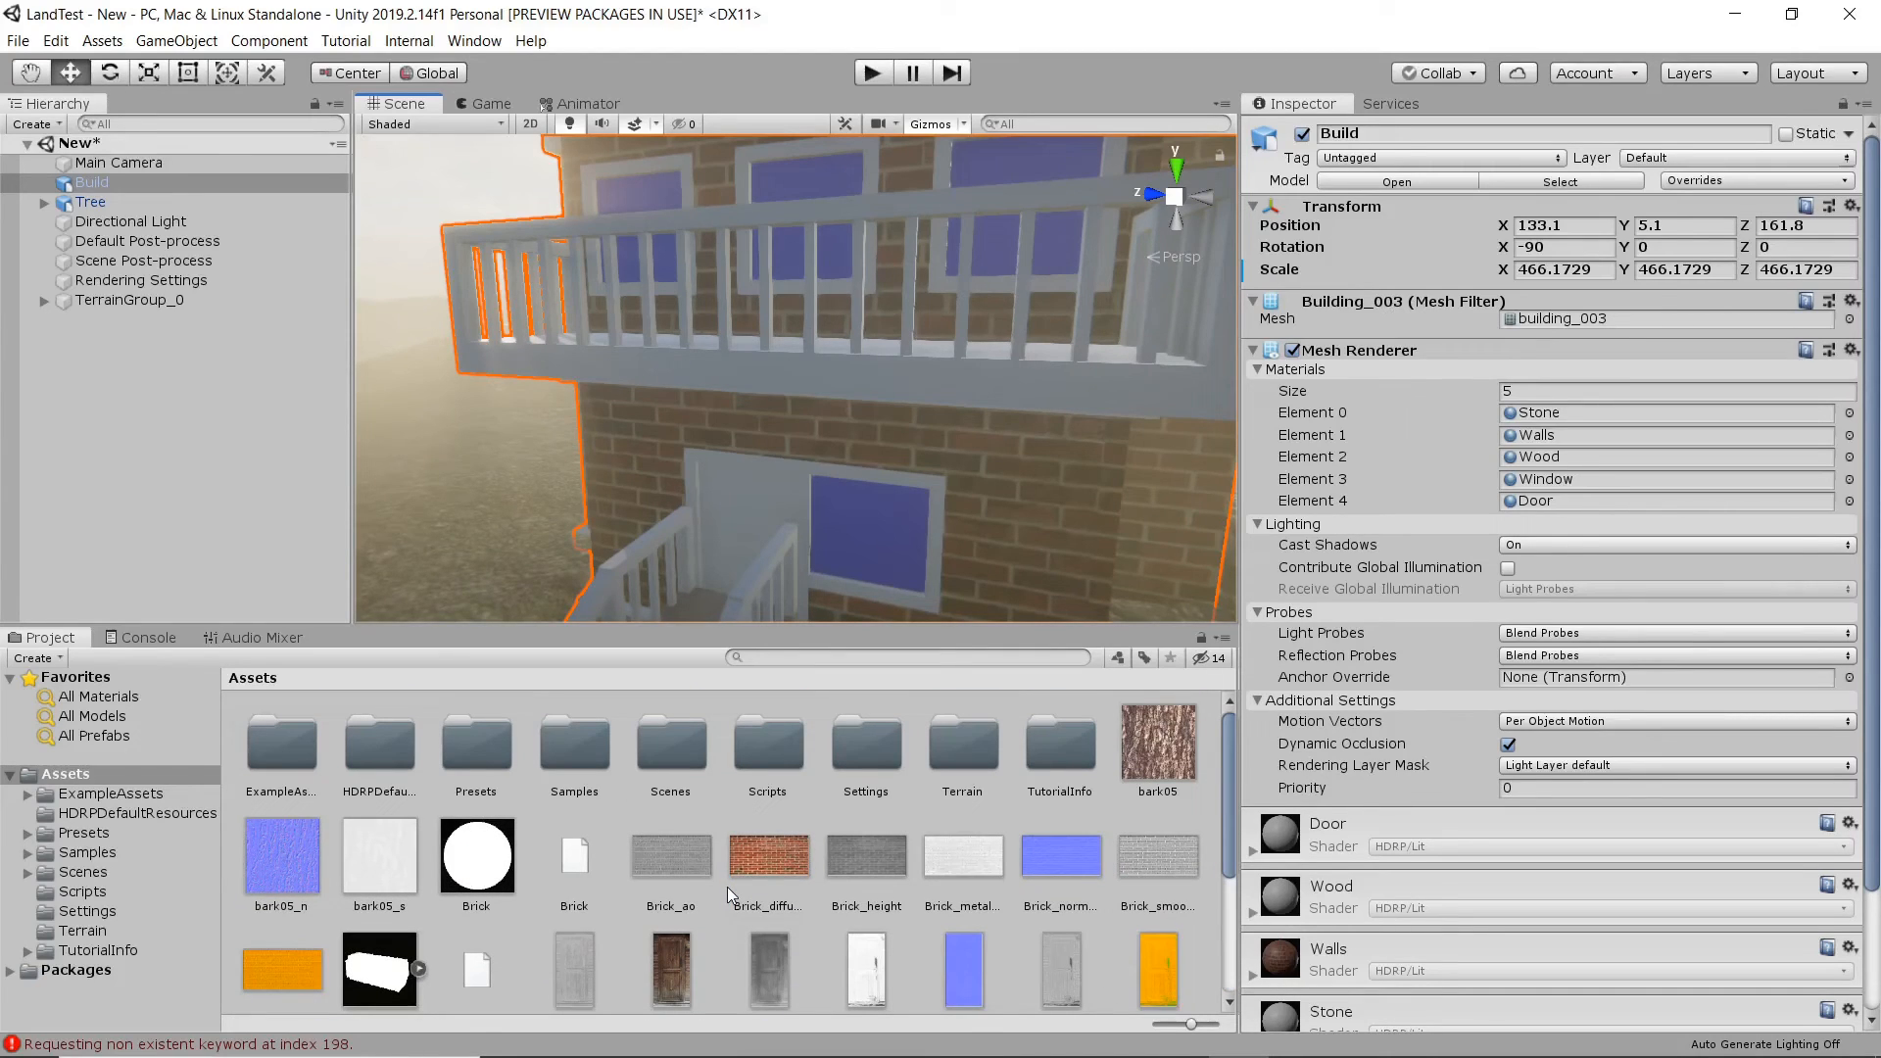
scroll(728, 886, down, 5)
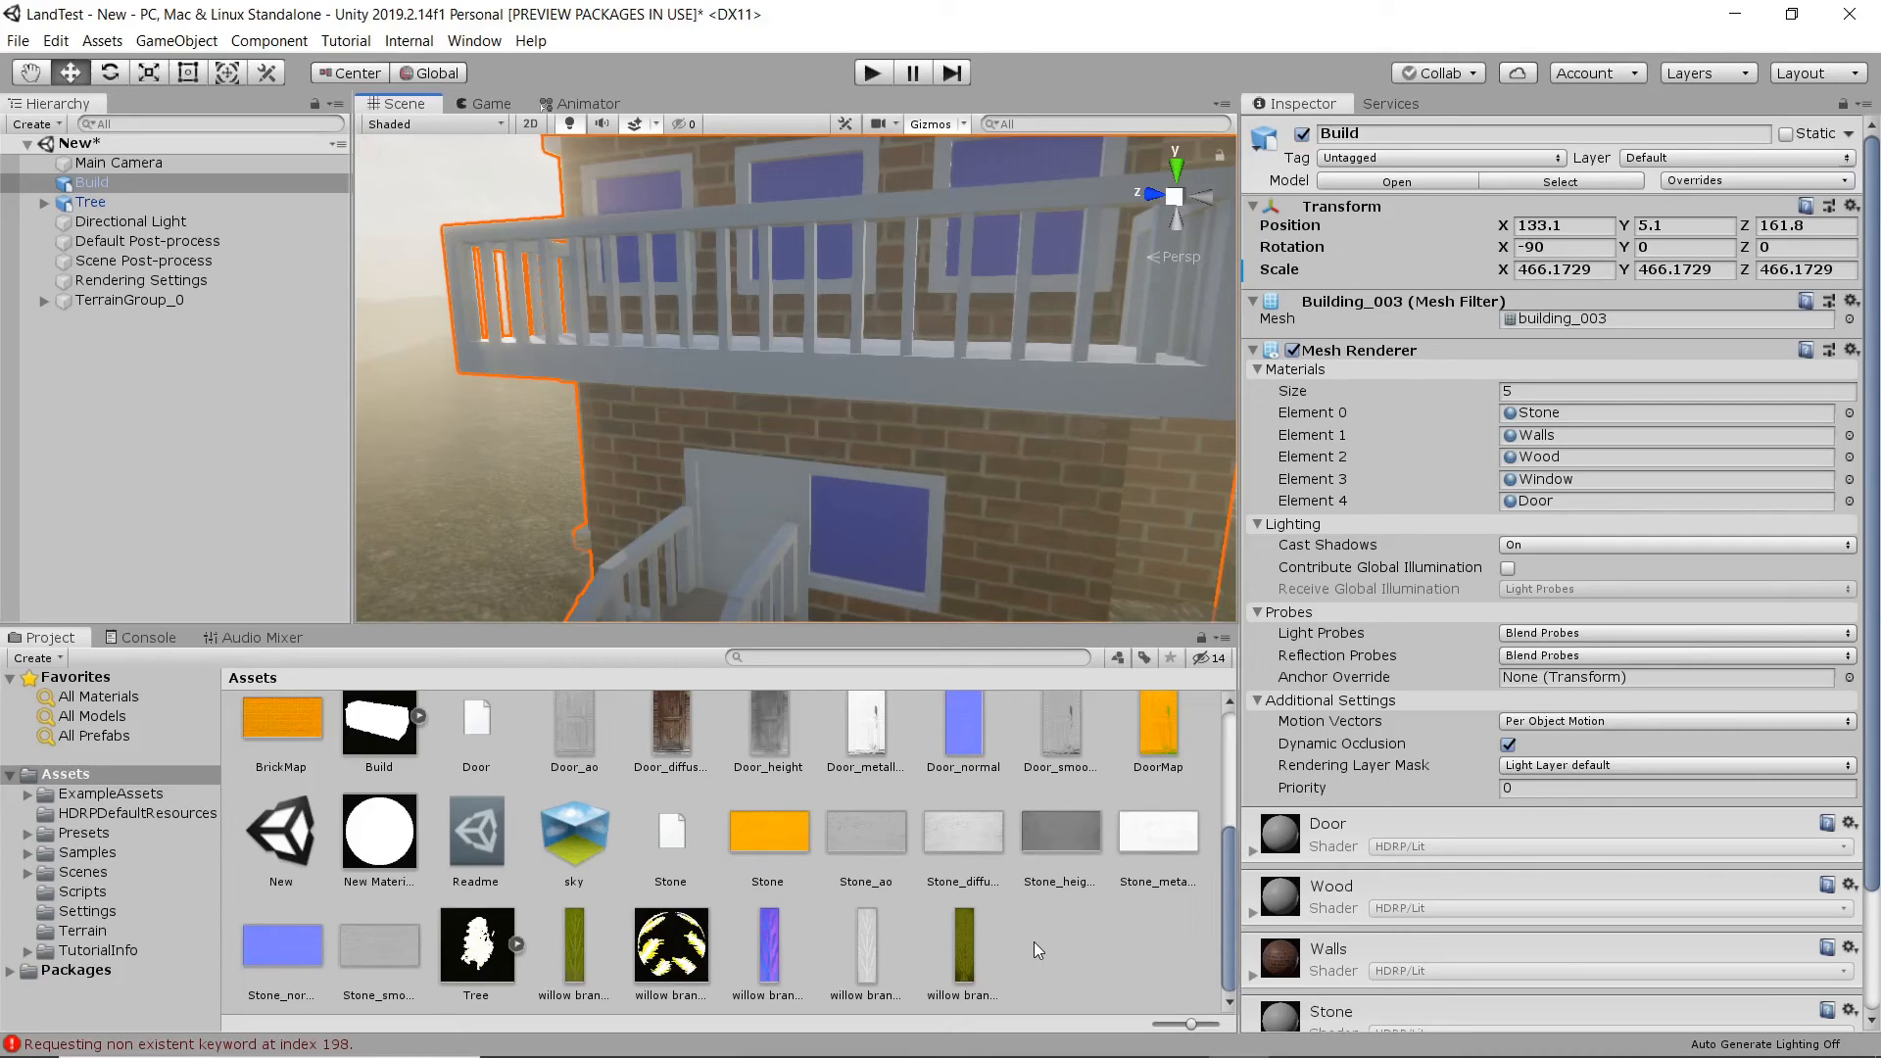
scroll(827, 925, up, 5)
scroll(852, 933, down, 5)
right_click(1045, 946)
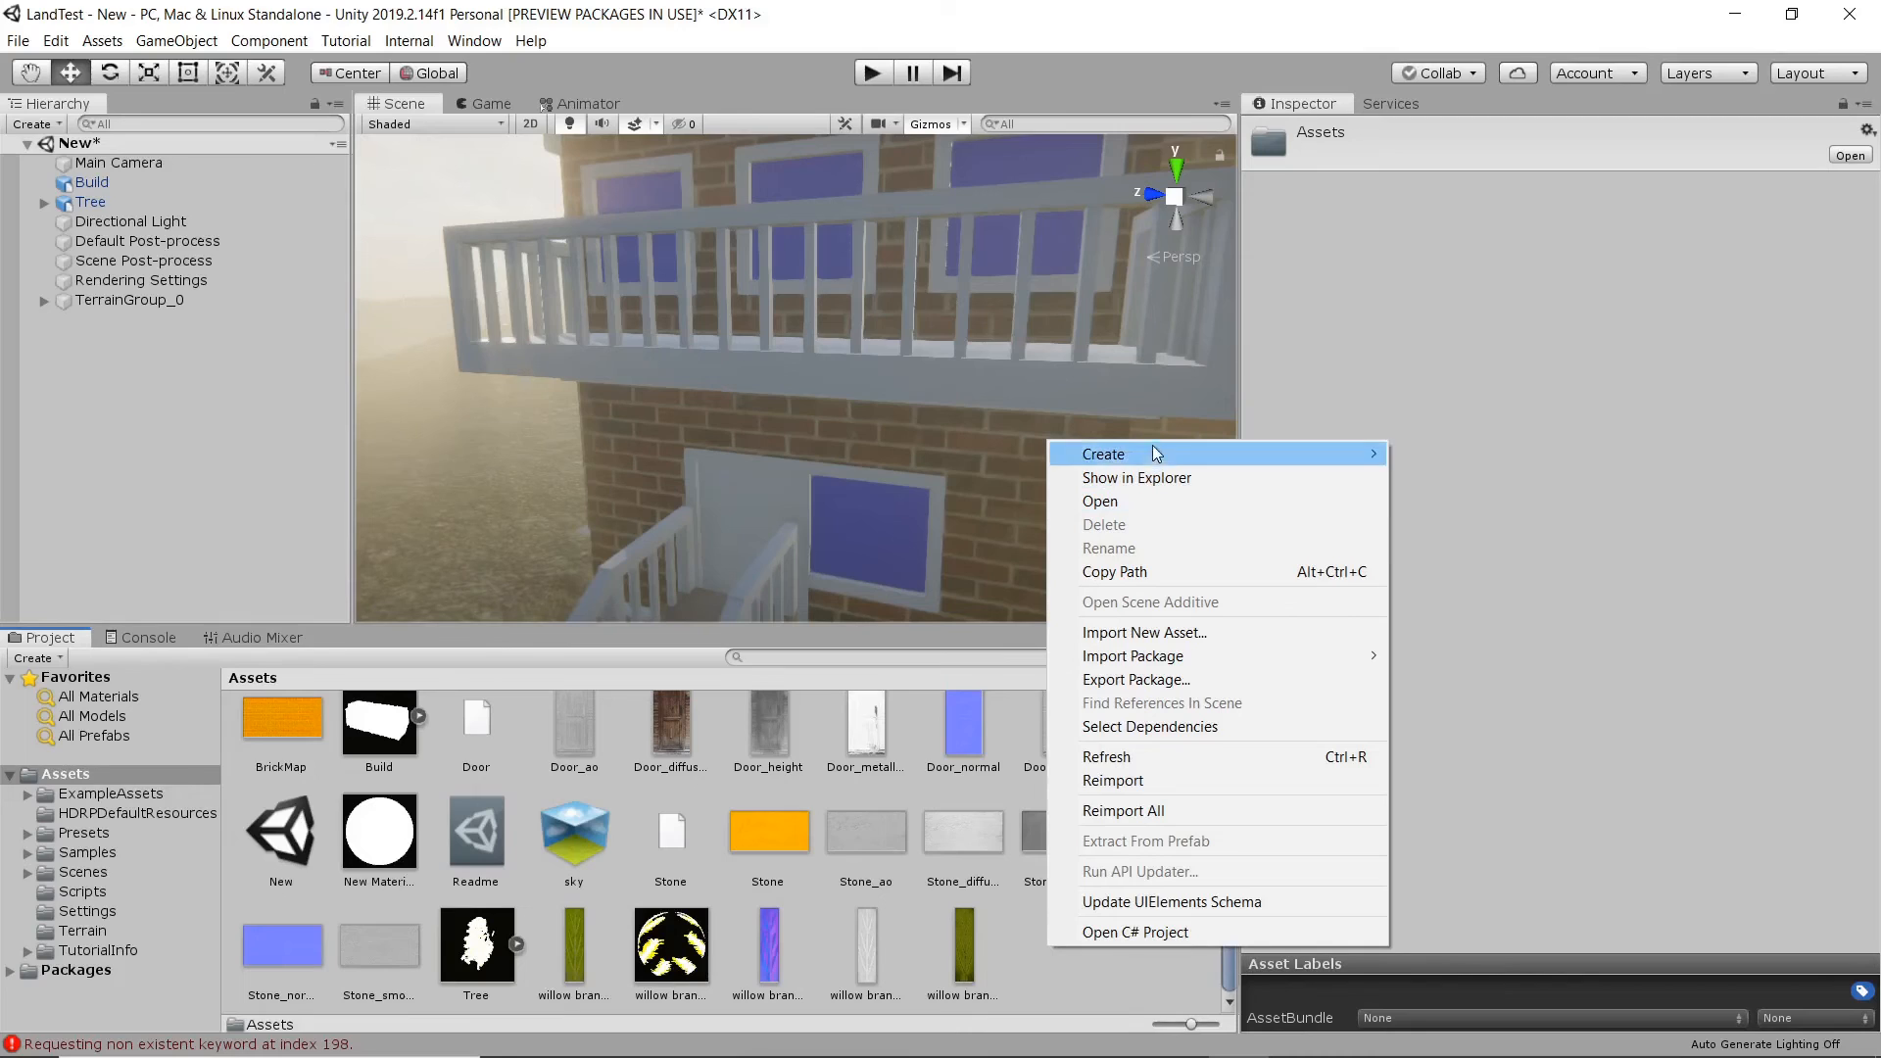
mouse_move(1154, 453)
click(1507, 427)
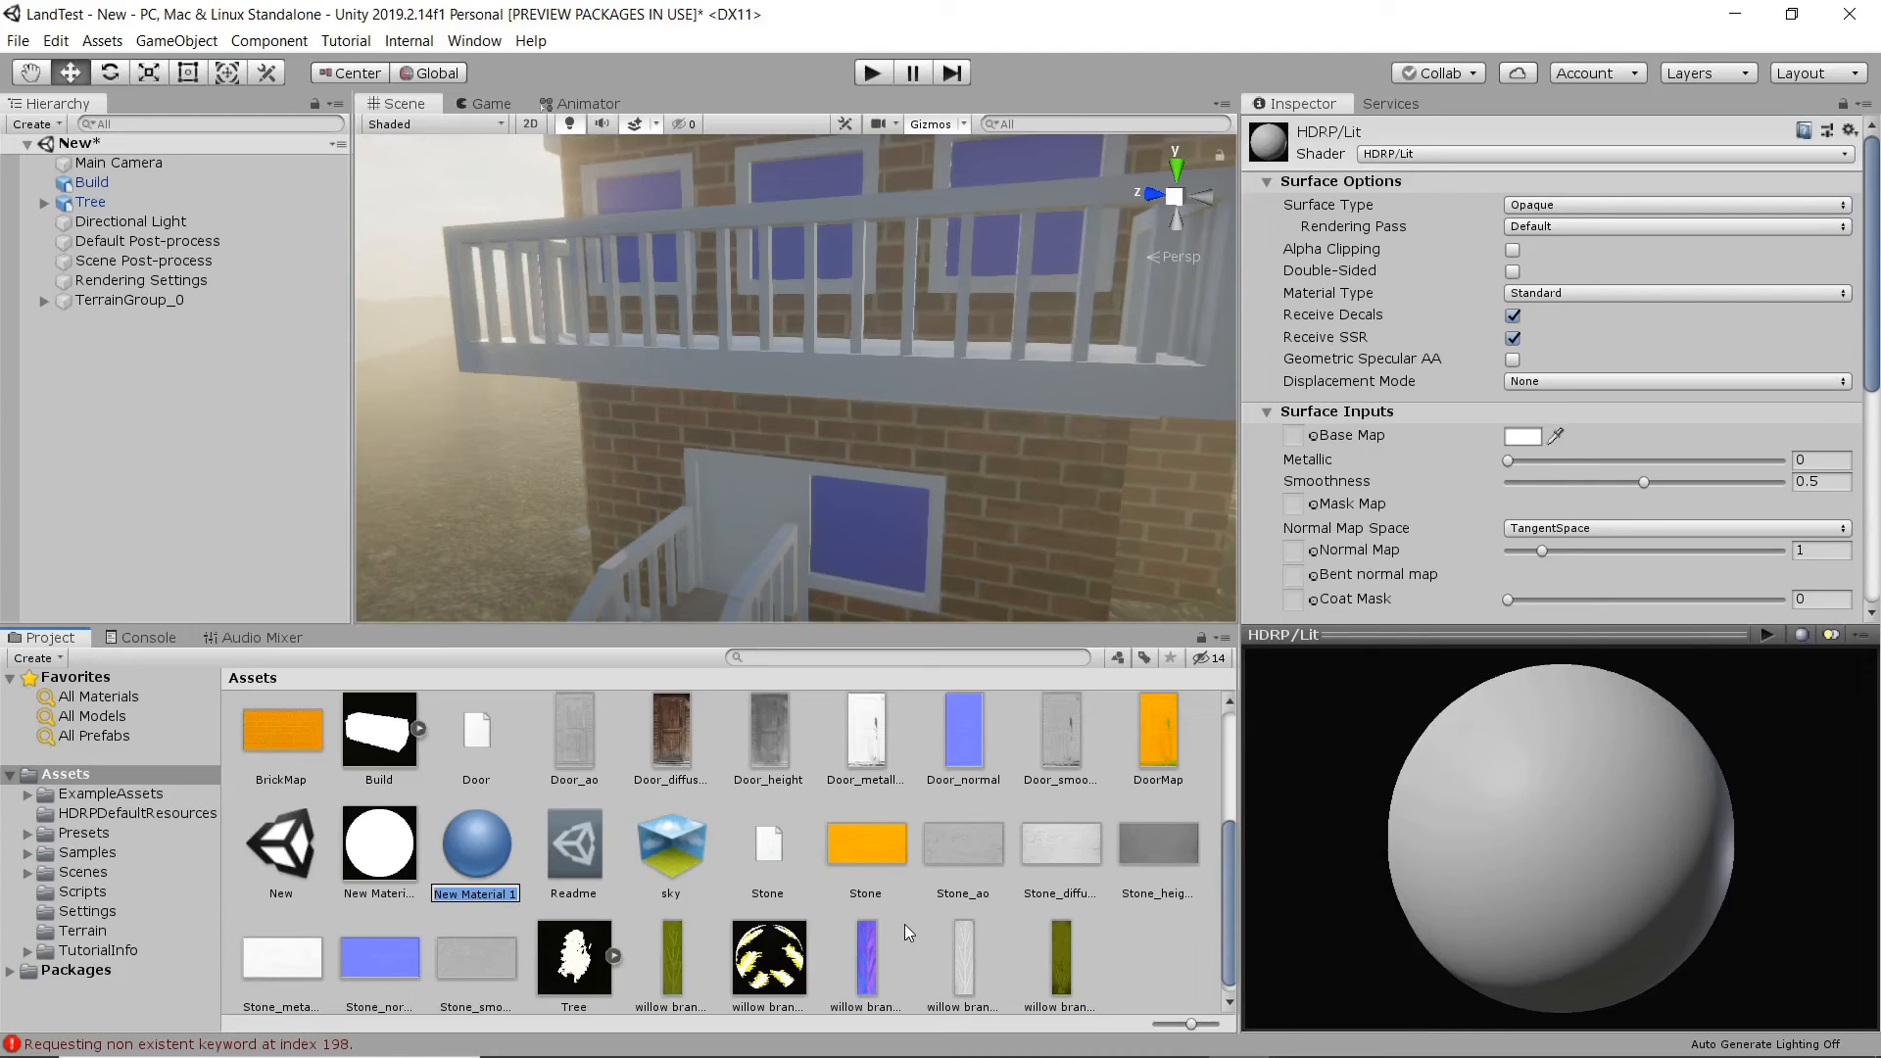
text(Stone)
key(Return)
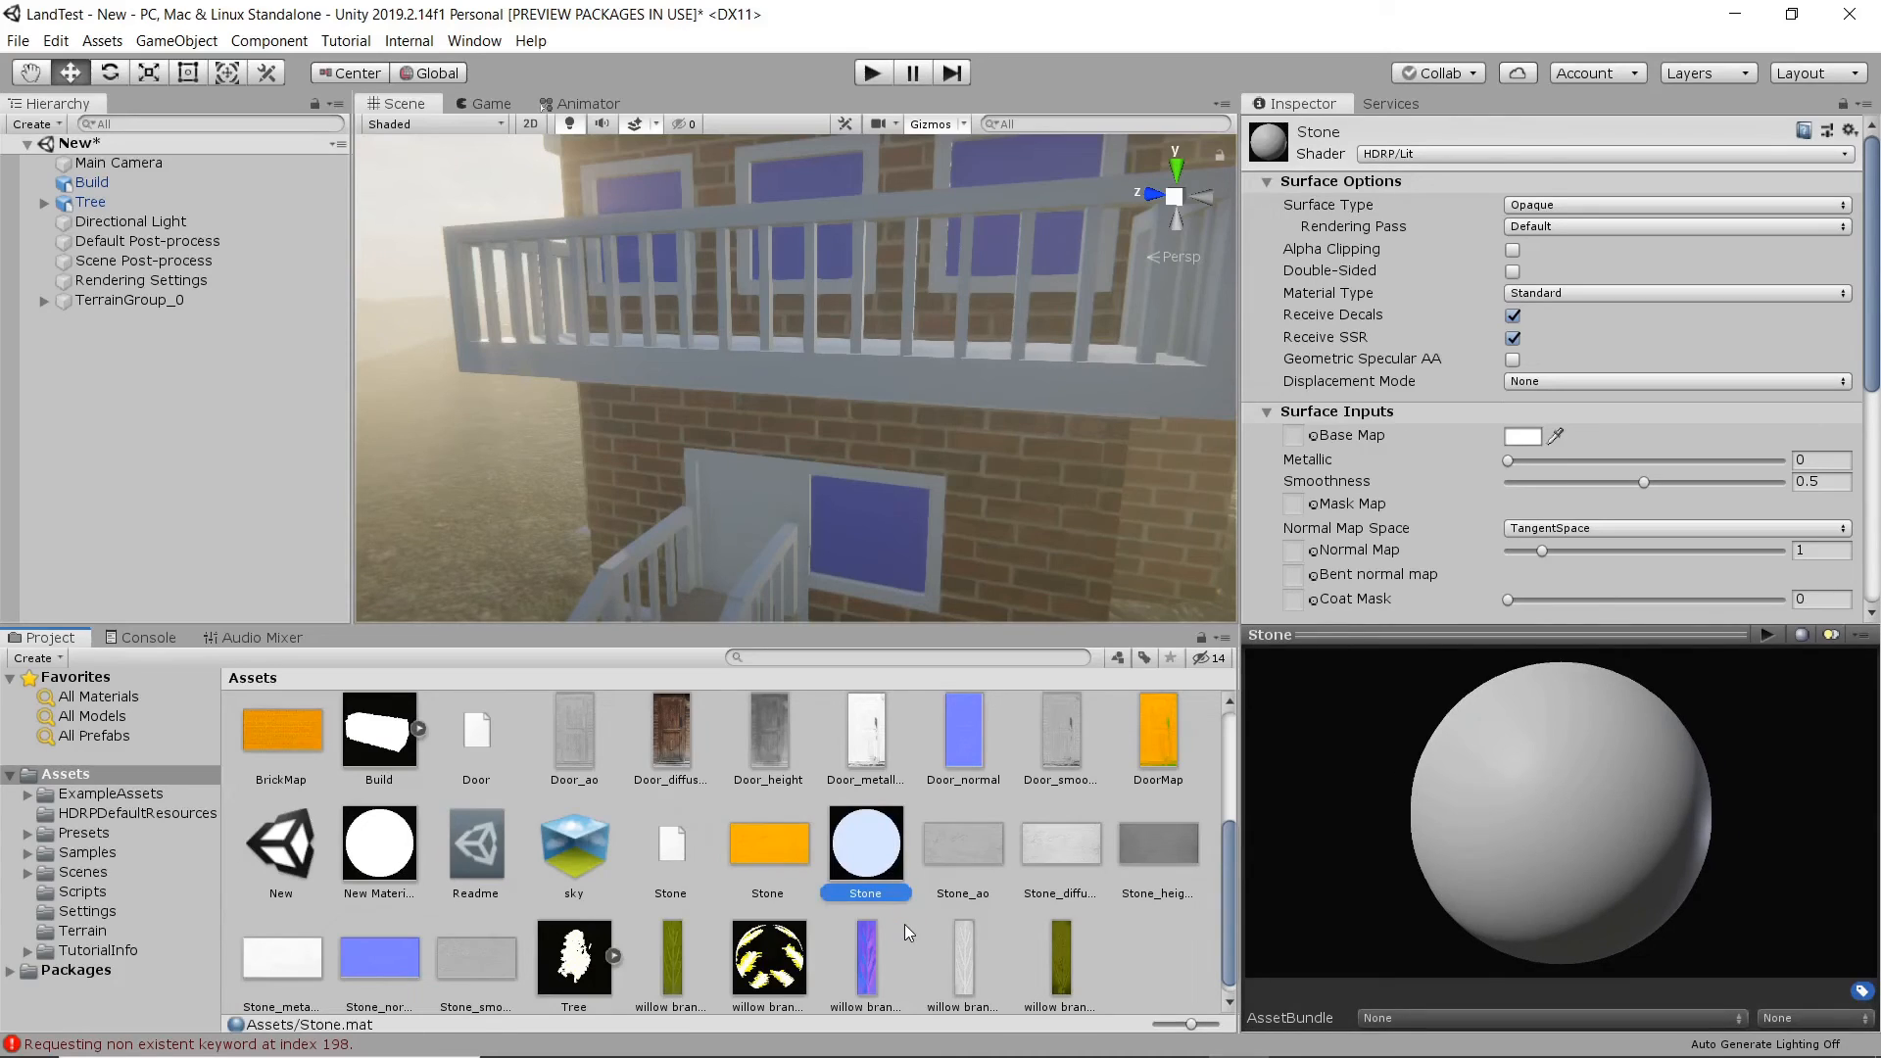
- Create another material in the Assets folder and name it Wood
right_click(1138, 945)
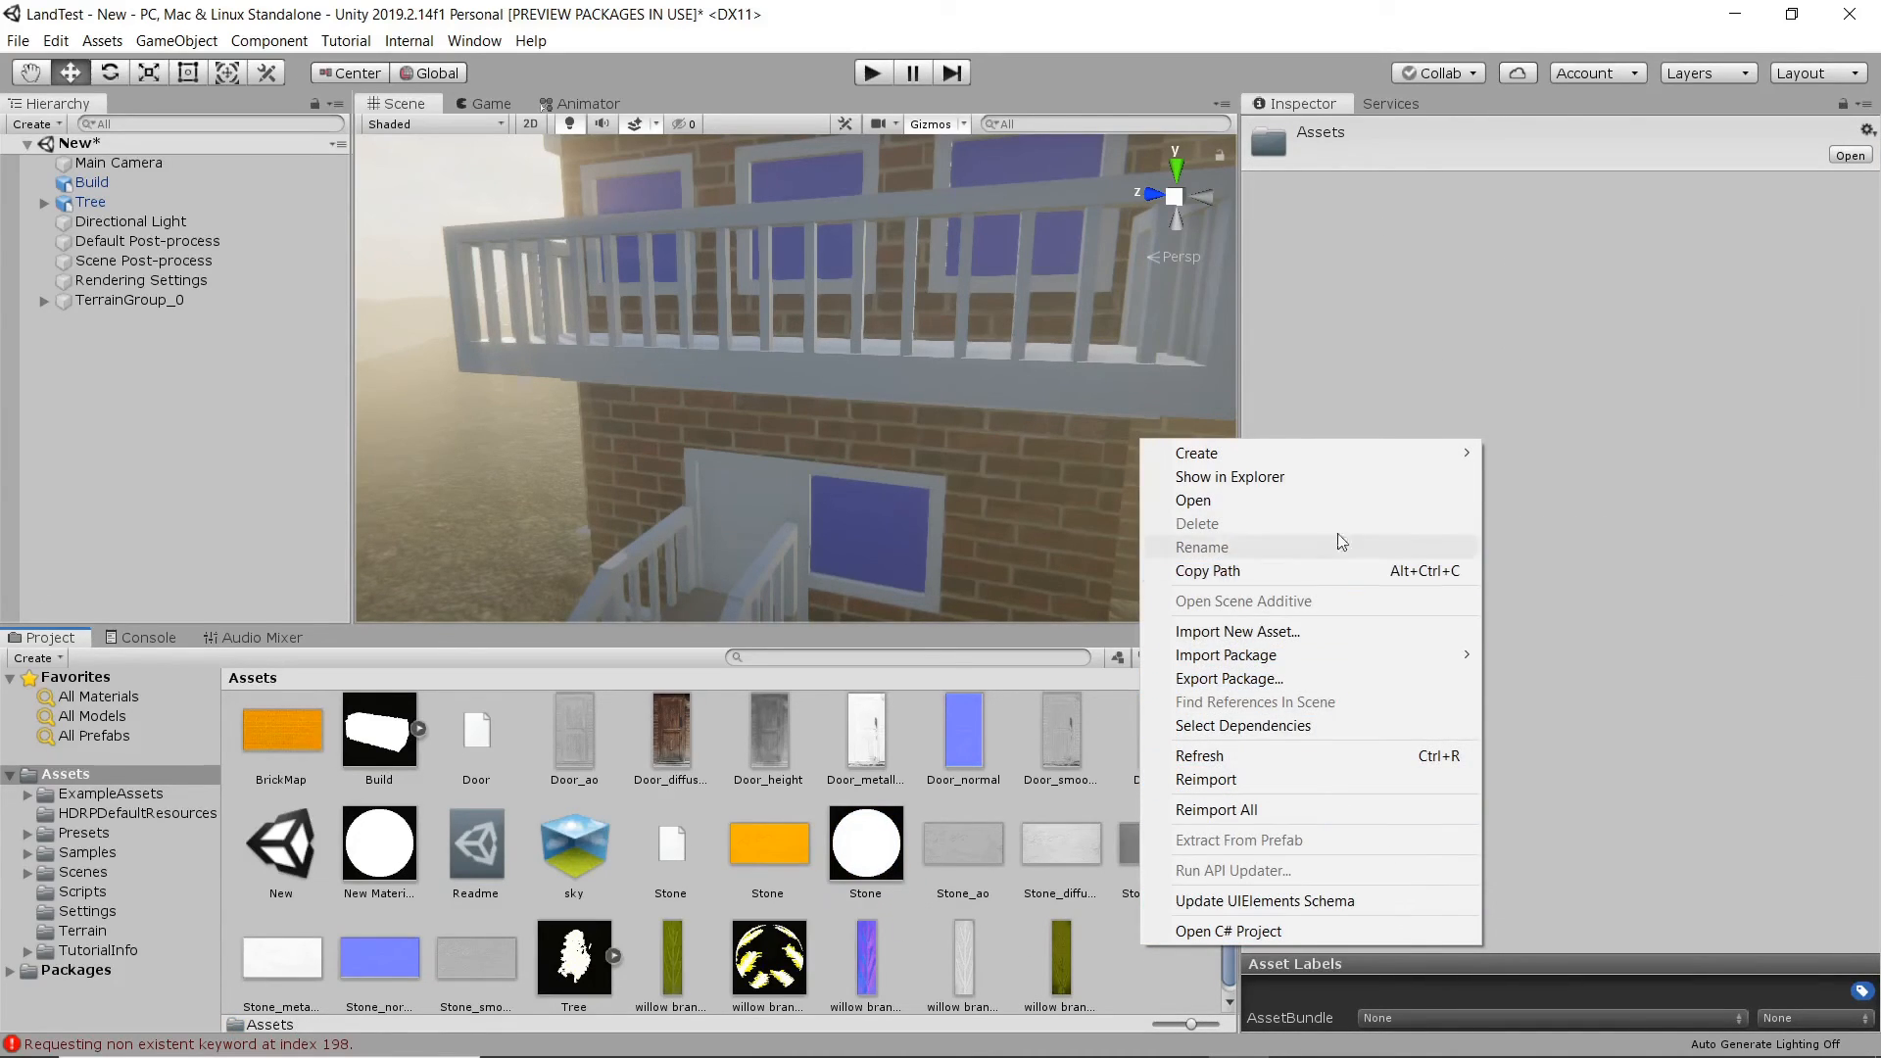
mouse_move(1339, 455)
click(1585, 428)
text(Wood)
key(Return)
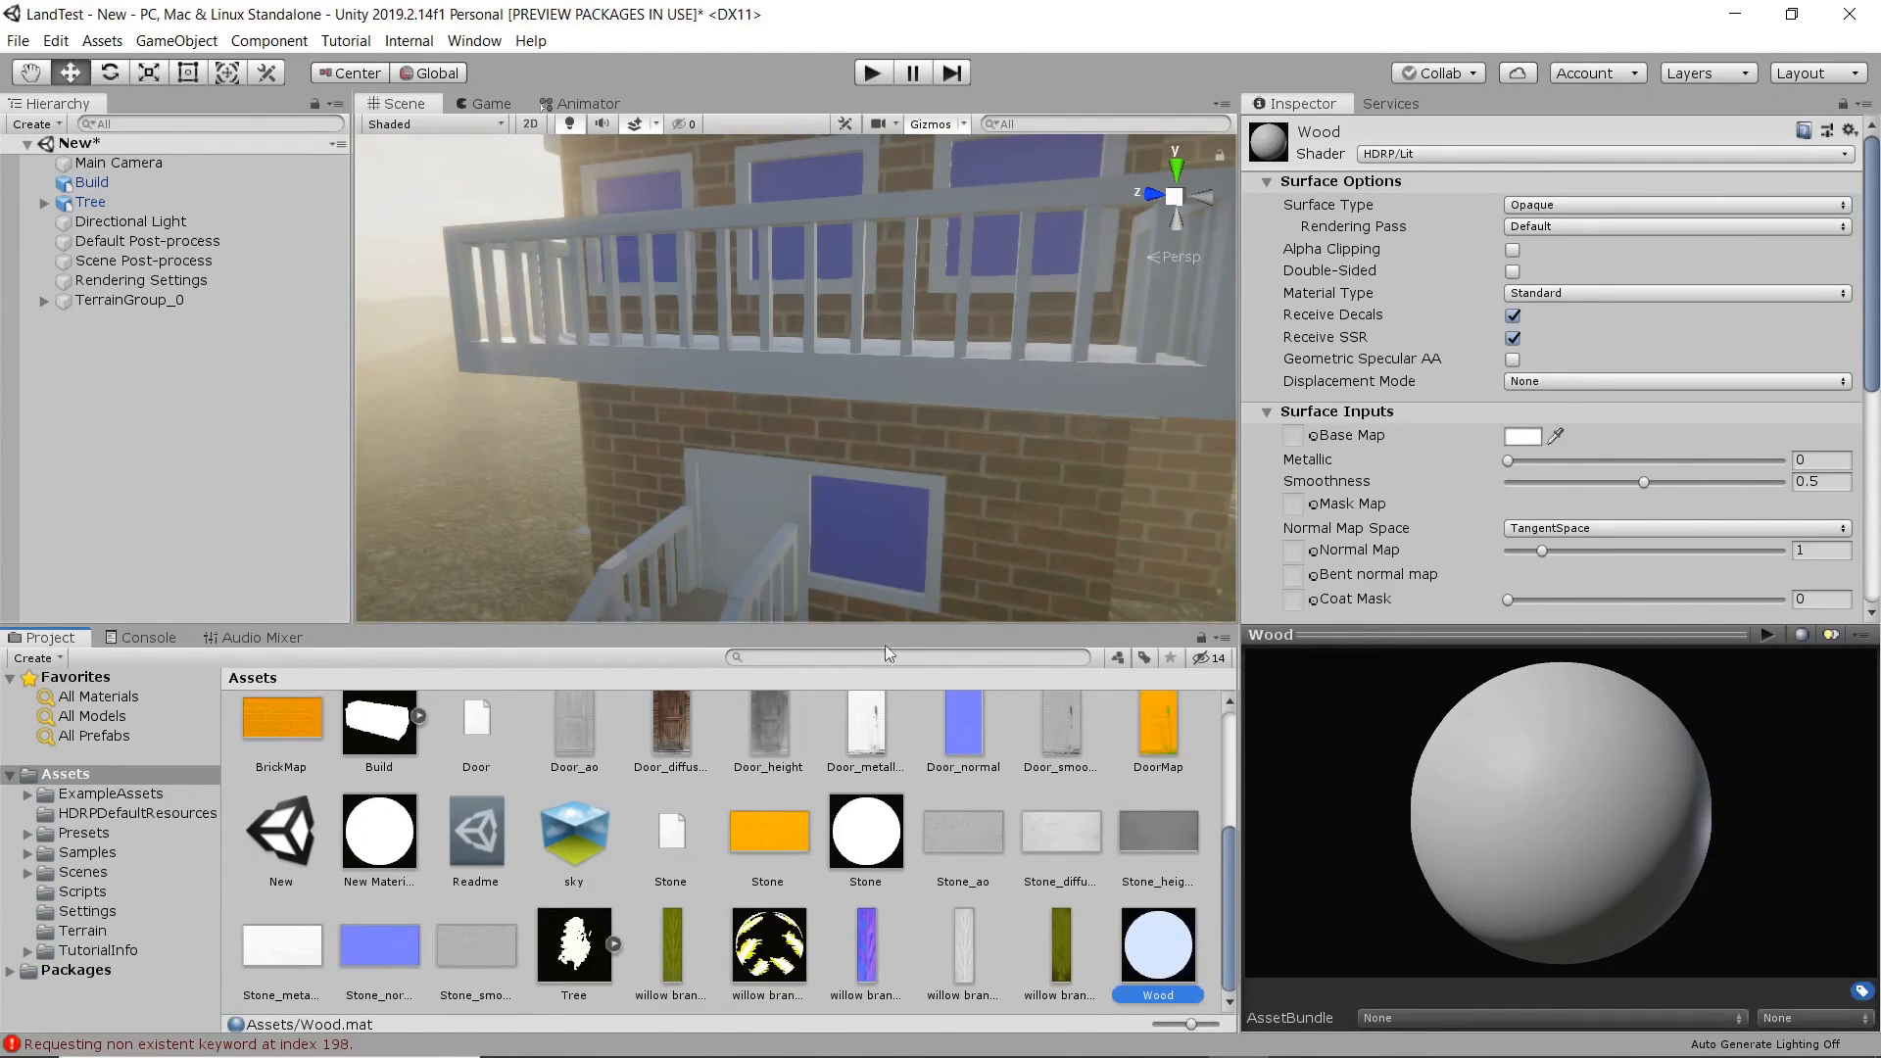
- Examine the building's brick walls, window frames and ledges from the side
scroll(833, 337, down, 15)
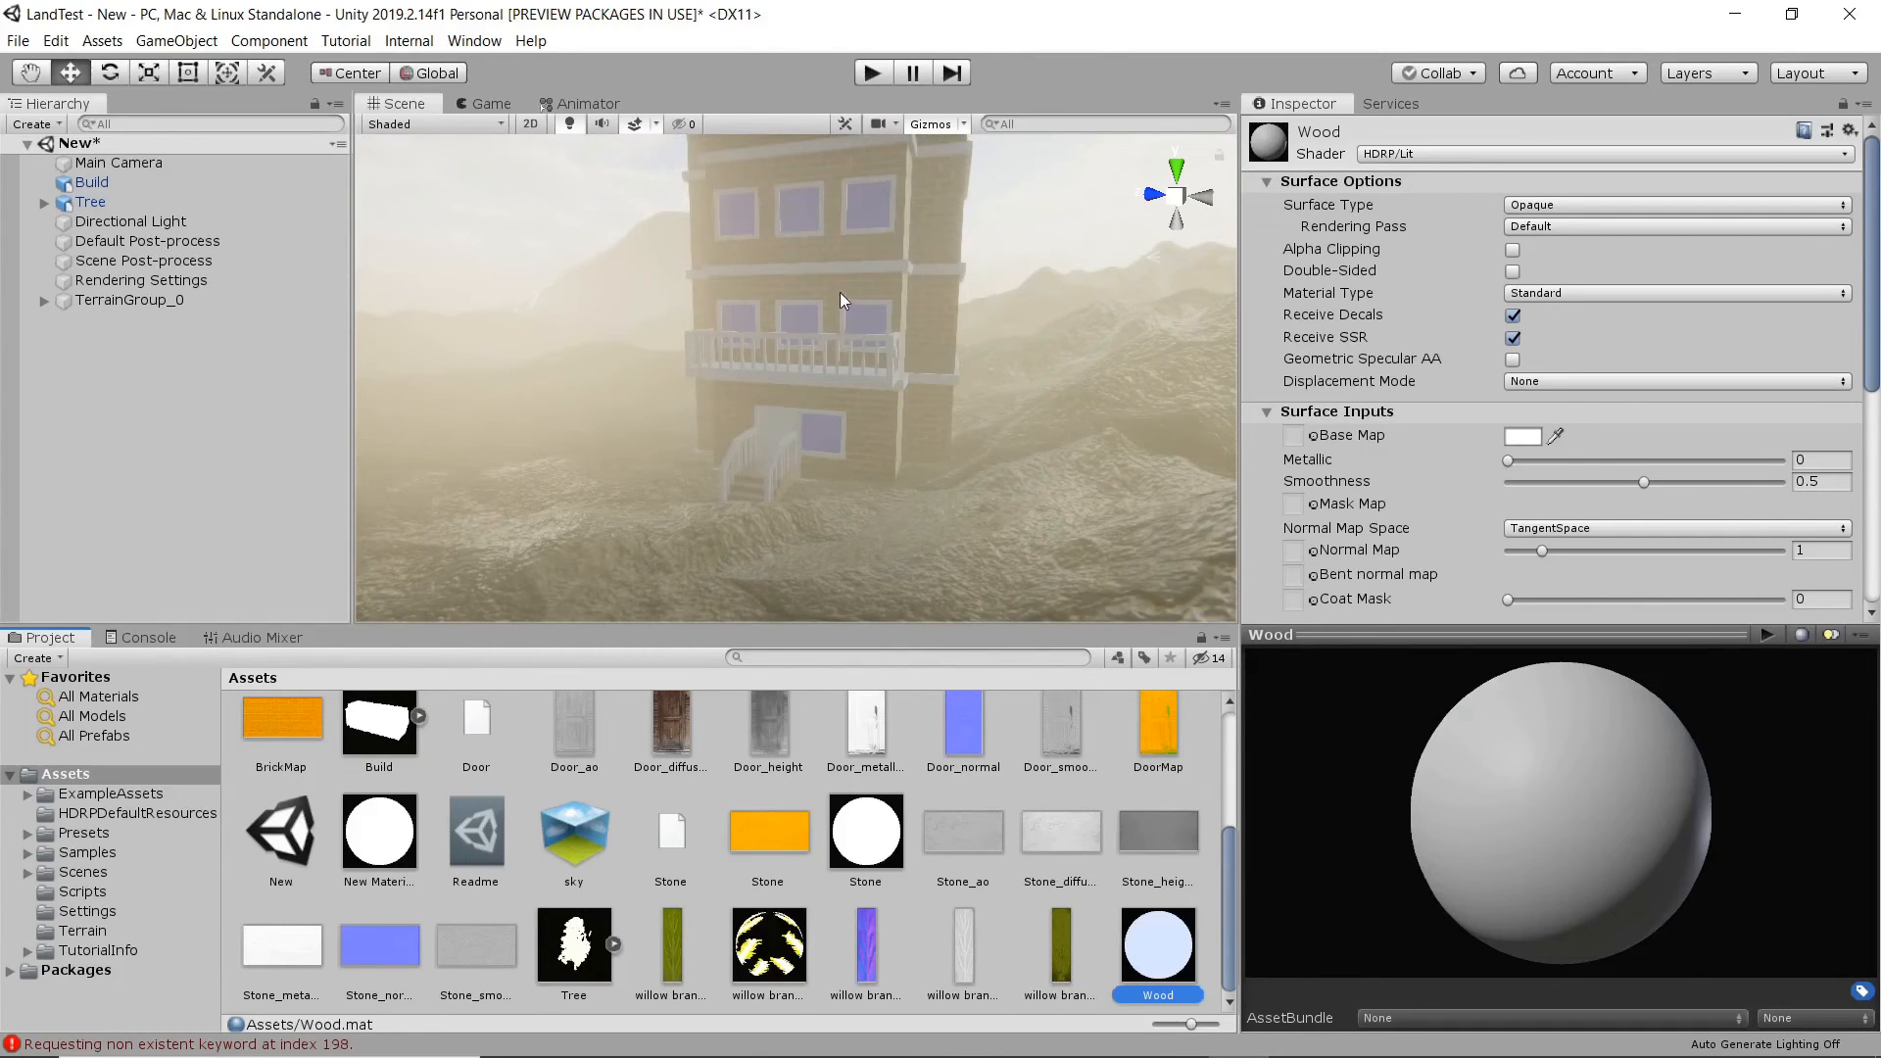
scroll(833, 338, up, 15)
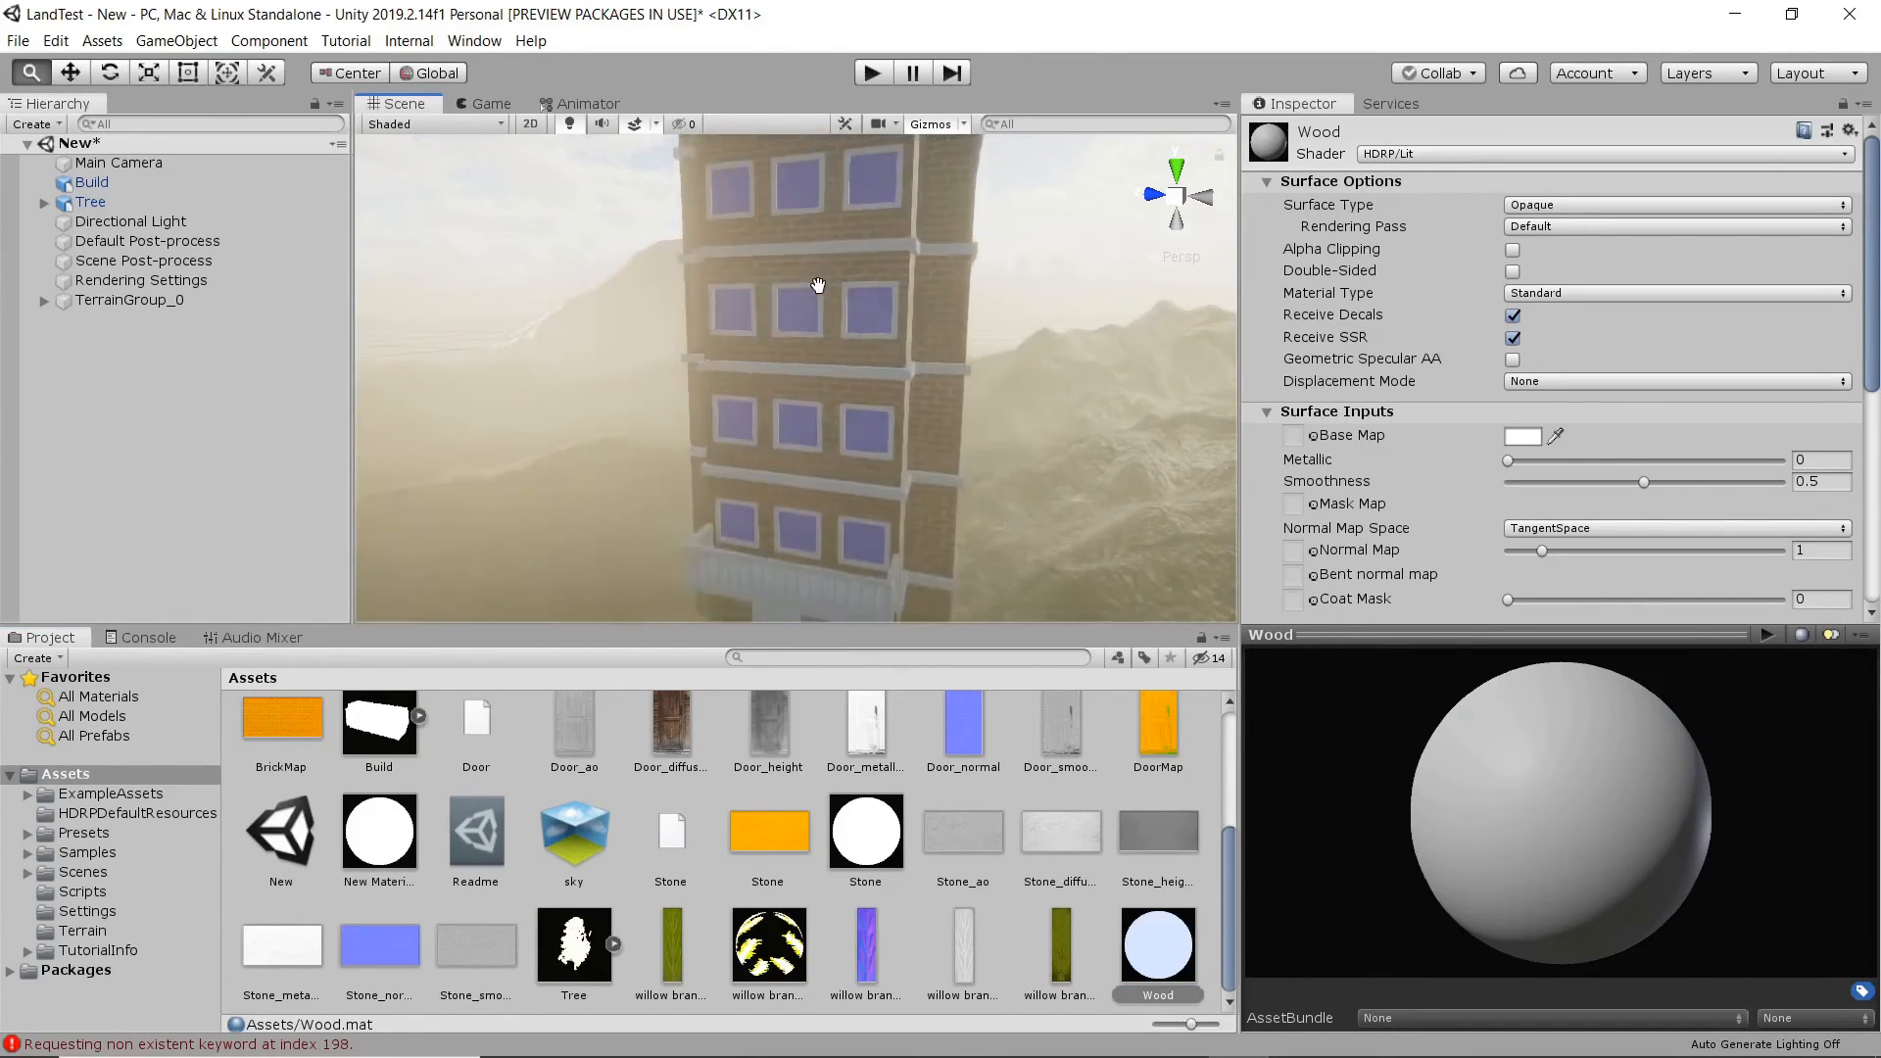
middle_drag(681, 412, 697, 413)
right_drag(784, 422, 917, 423)
middle_drag(647, 419, 762, 424)
scroll(810, 430, up, 4)
mouse_move(870, 384)
middle_down()
mouse_move(797, 402)
mouse_move(902, 395)
mouse_move(856, 375)
mouse_move(884, 384)
middle_up()
right_drag(827, 397, 820, 450)
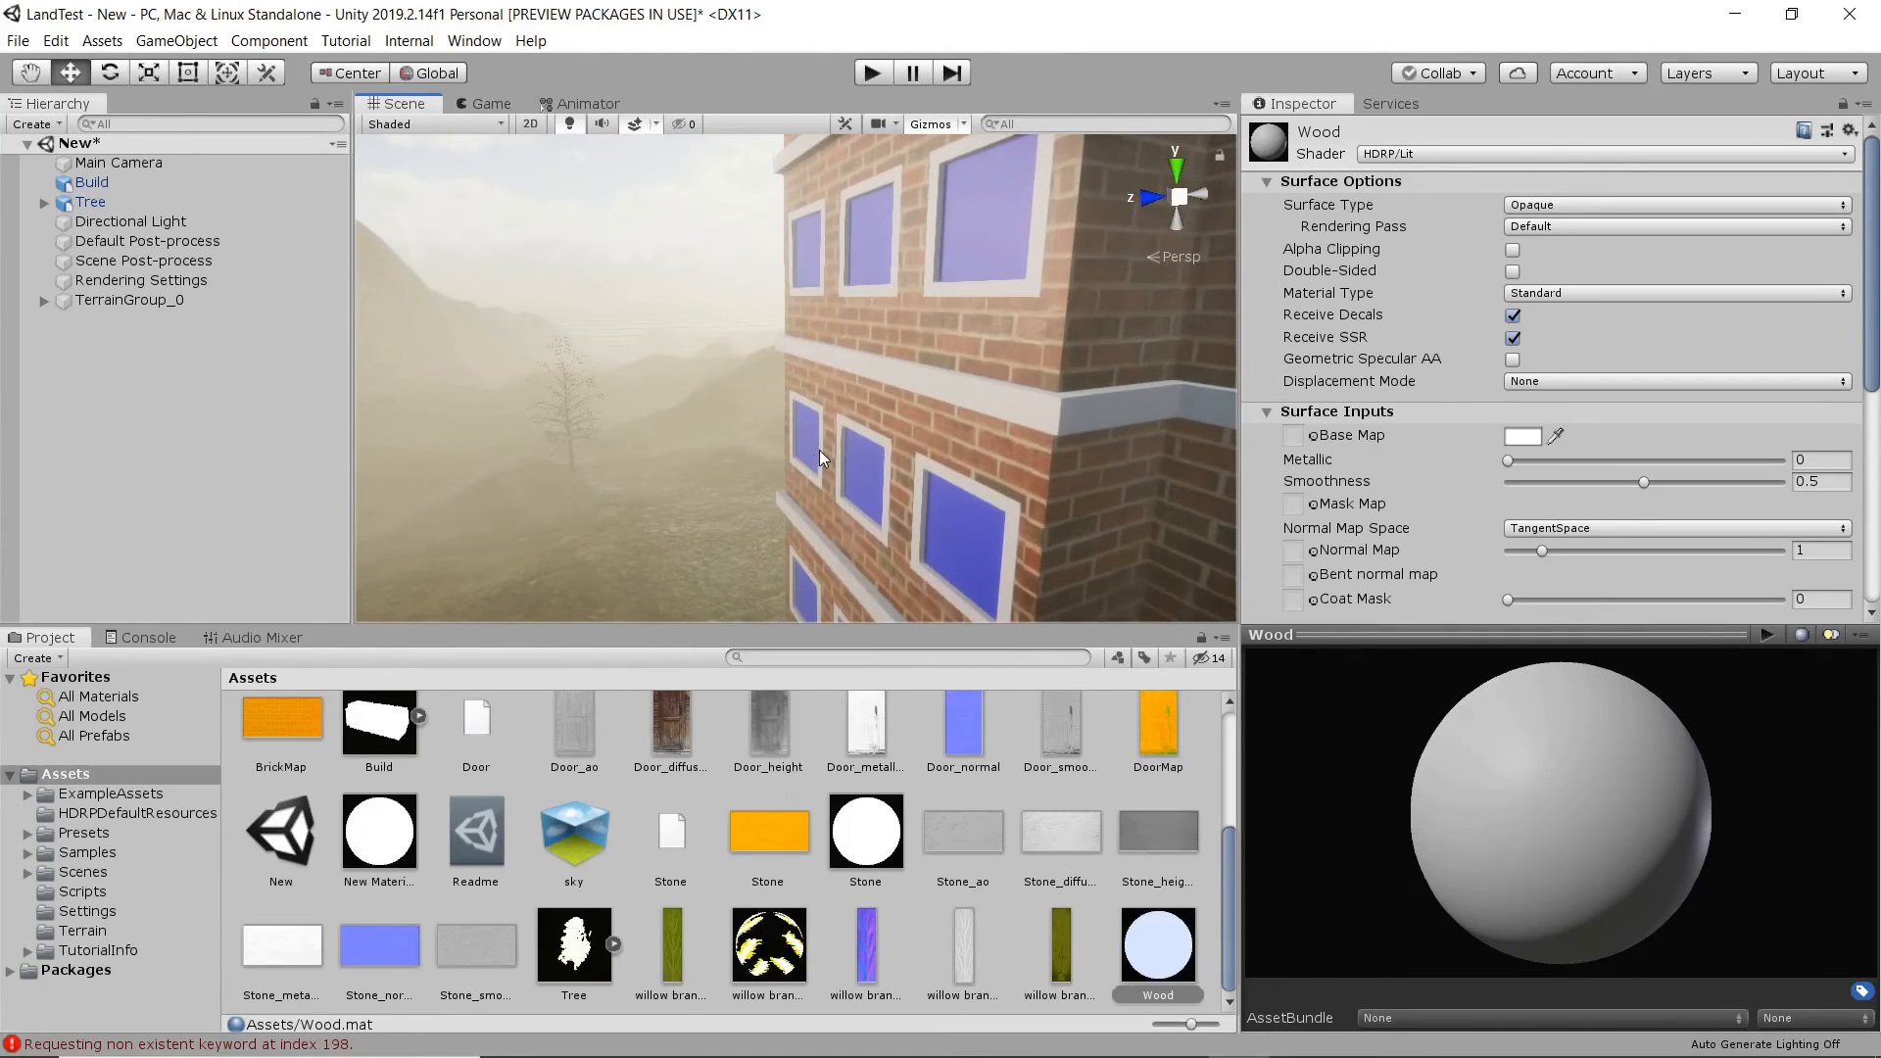
- Assign the stone diffuse texture as the Stone material's Base Map and apply the material to the building's ledges and window frames
click(889, 832)
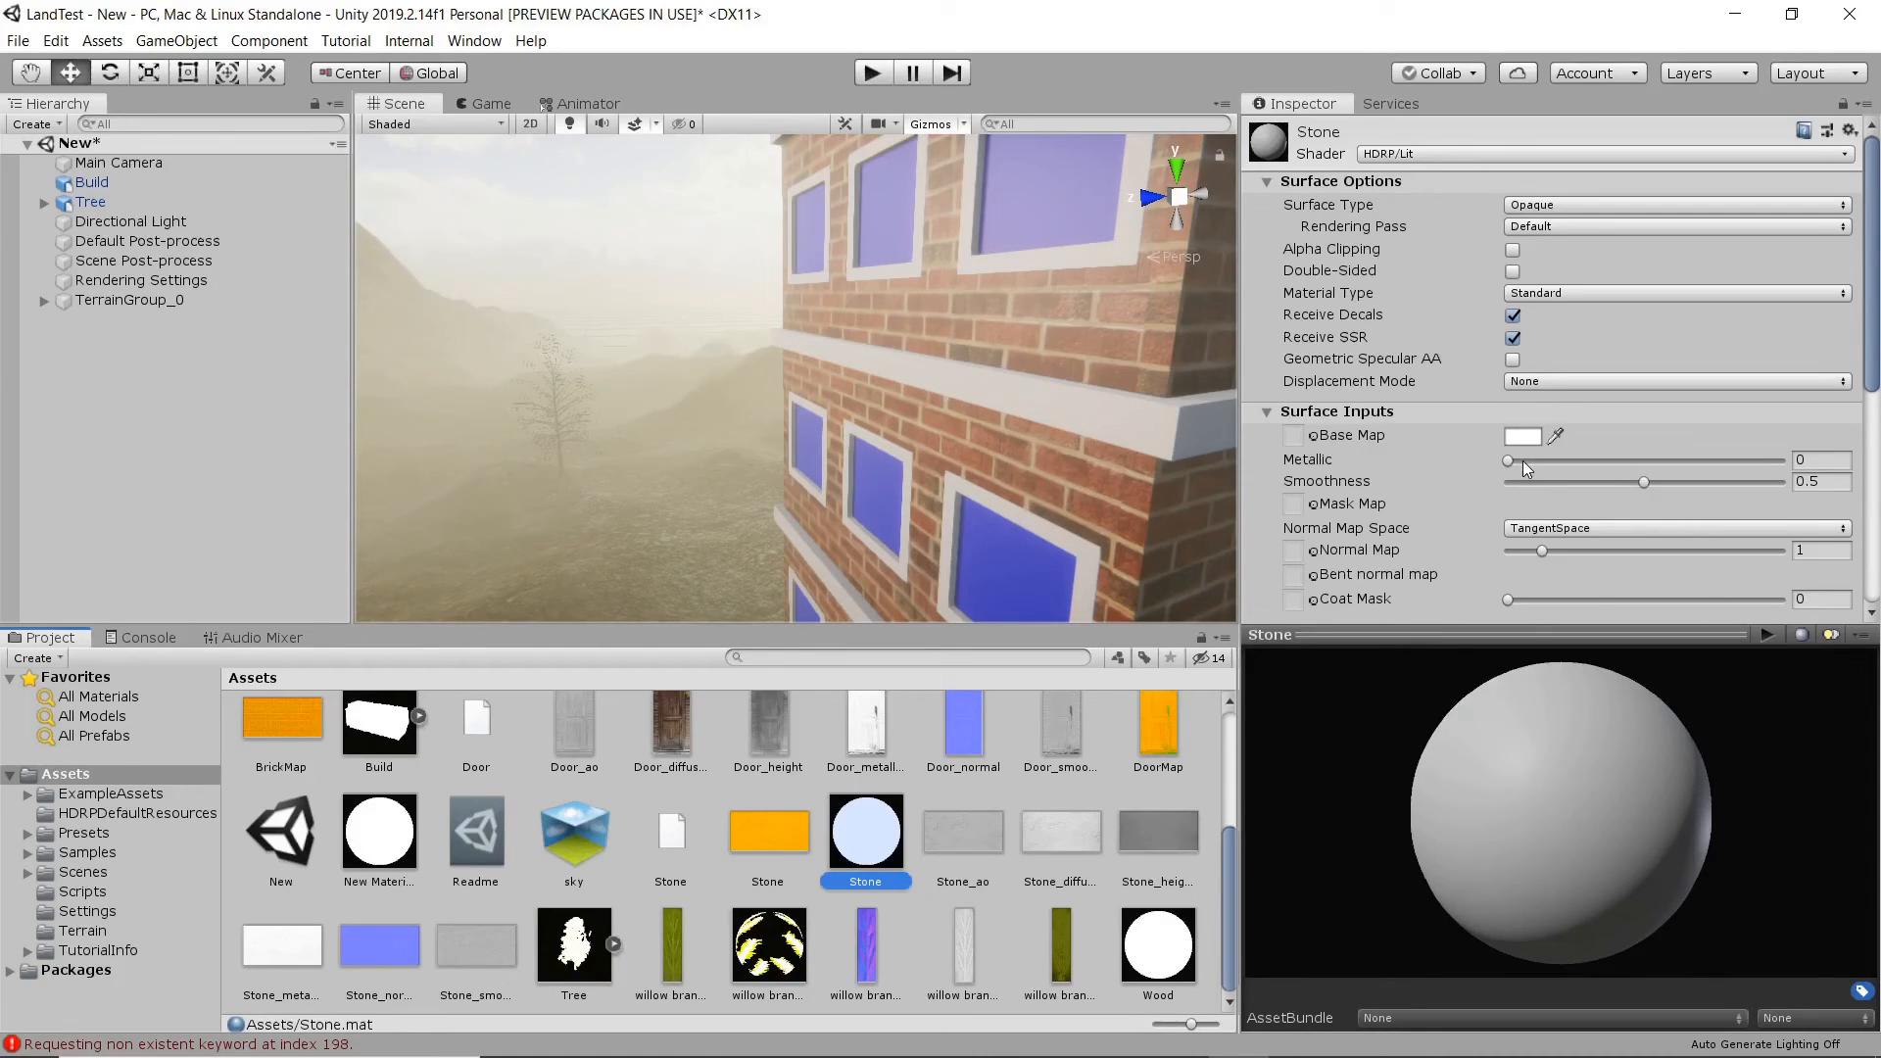
scroll(1480, 375, down, 3)
scroll(1480, 375, up, 3)
scroll(1054, 833, up, 1)
drag(1054, 833, 1300, 442)
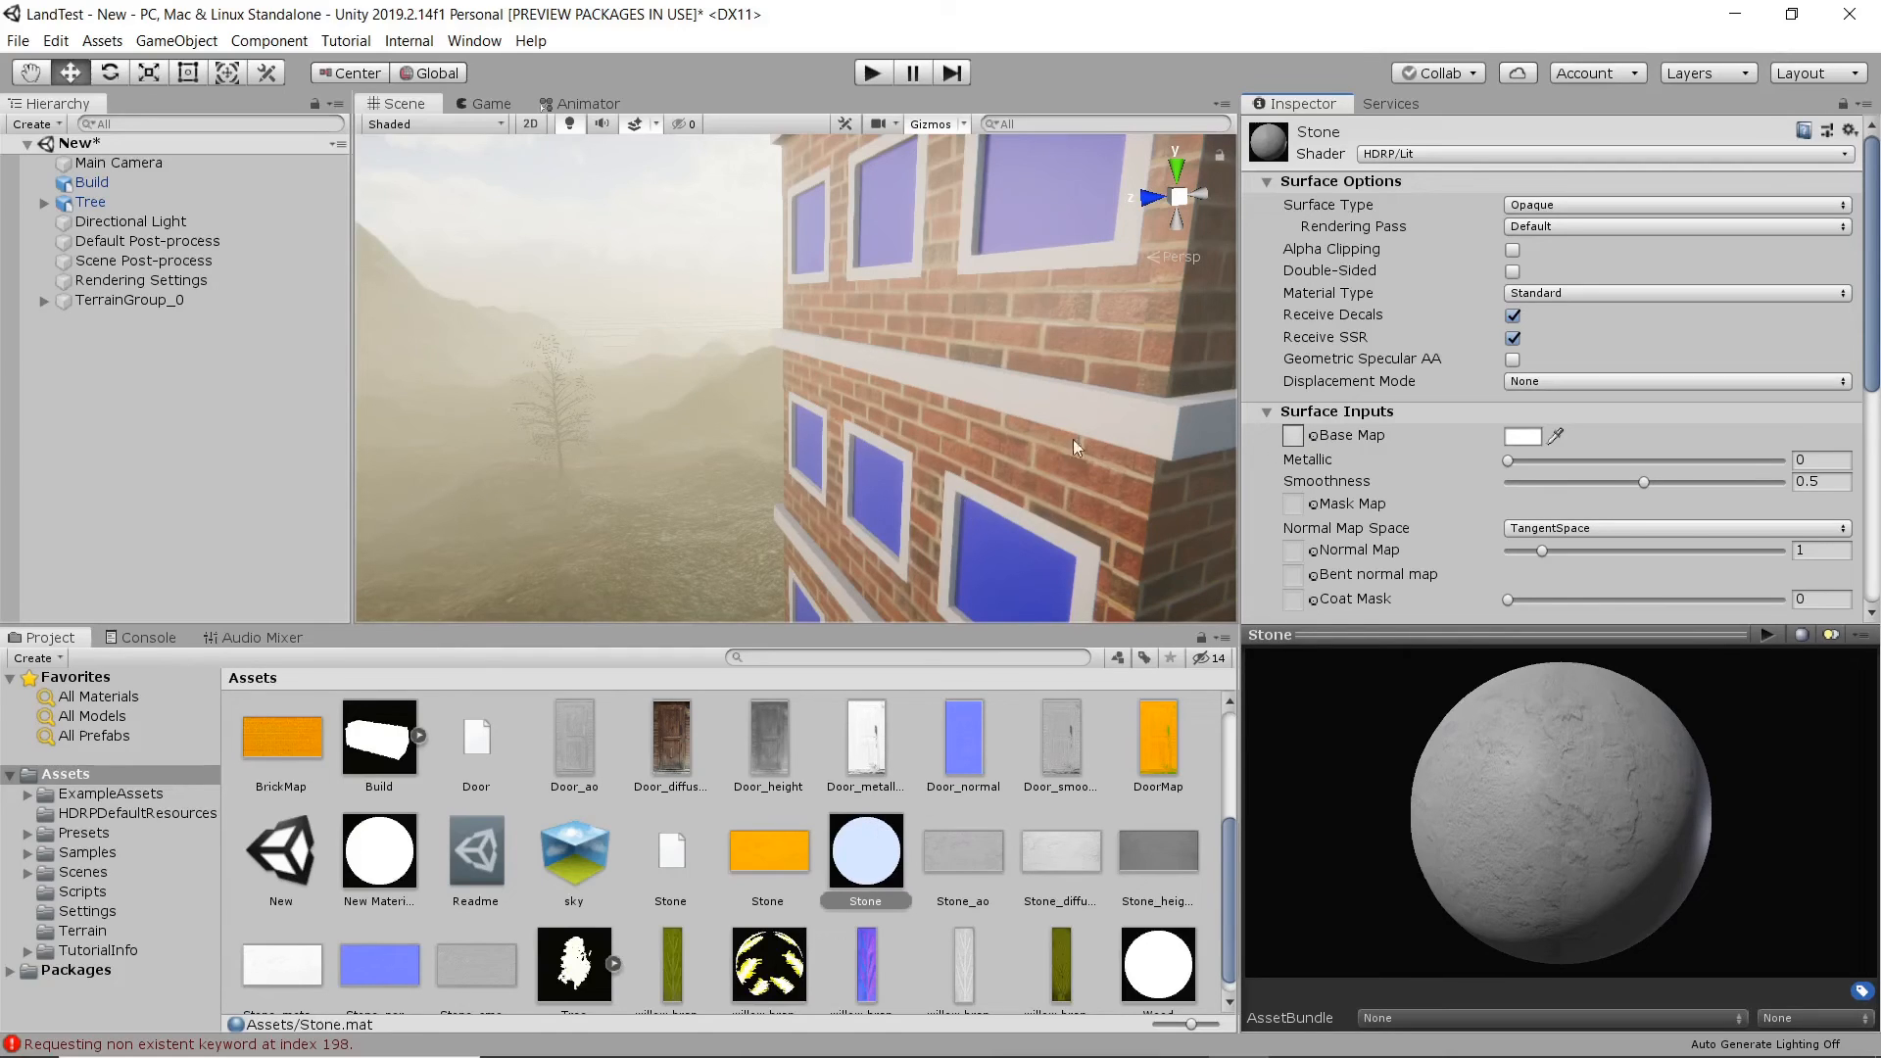
drag(859, 823, 1081, 411)
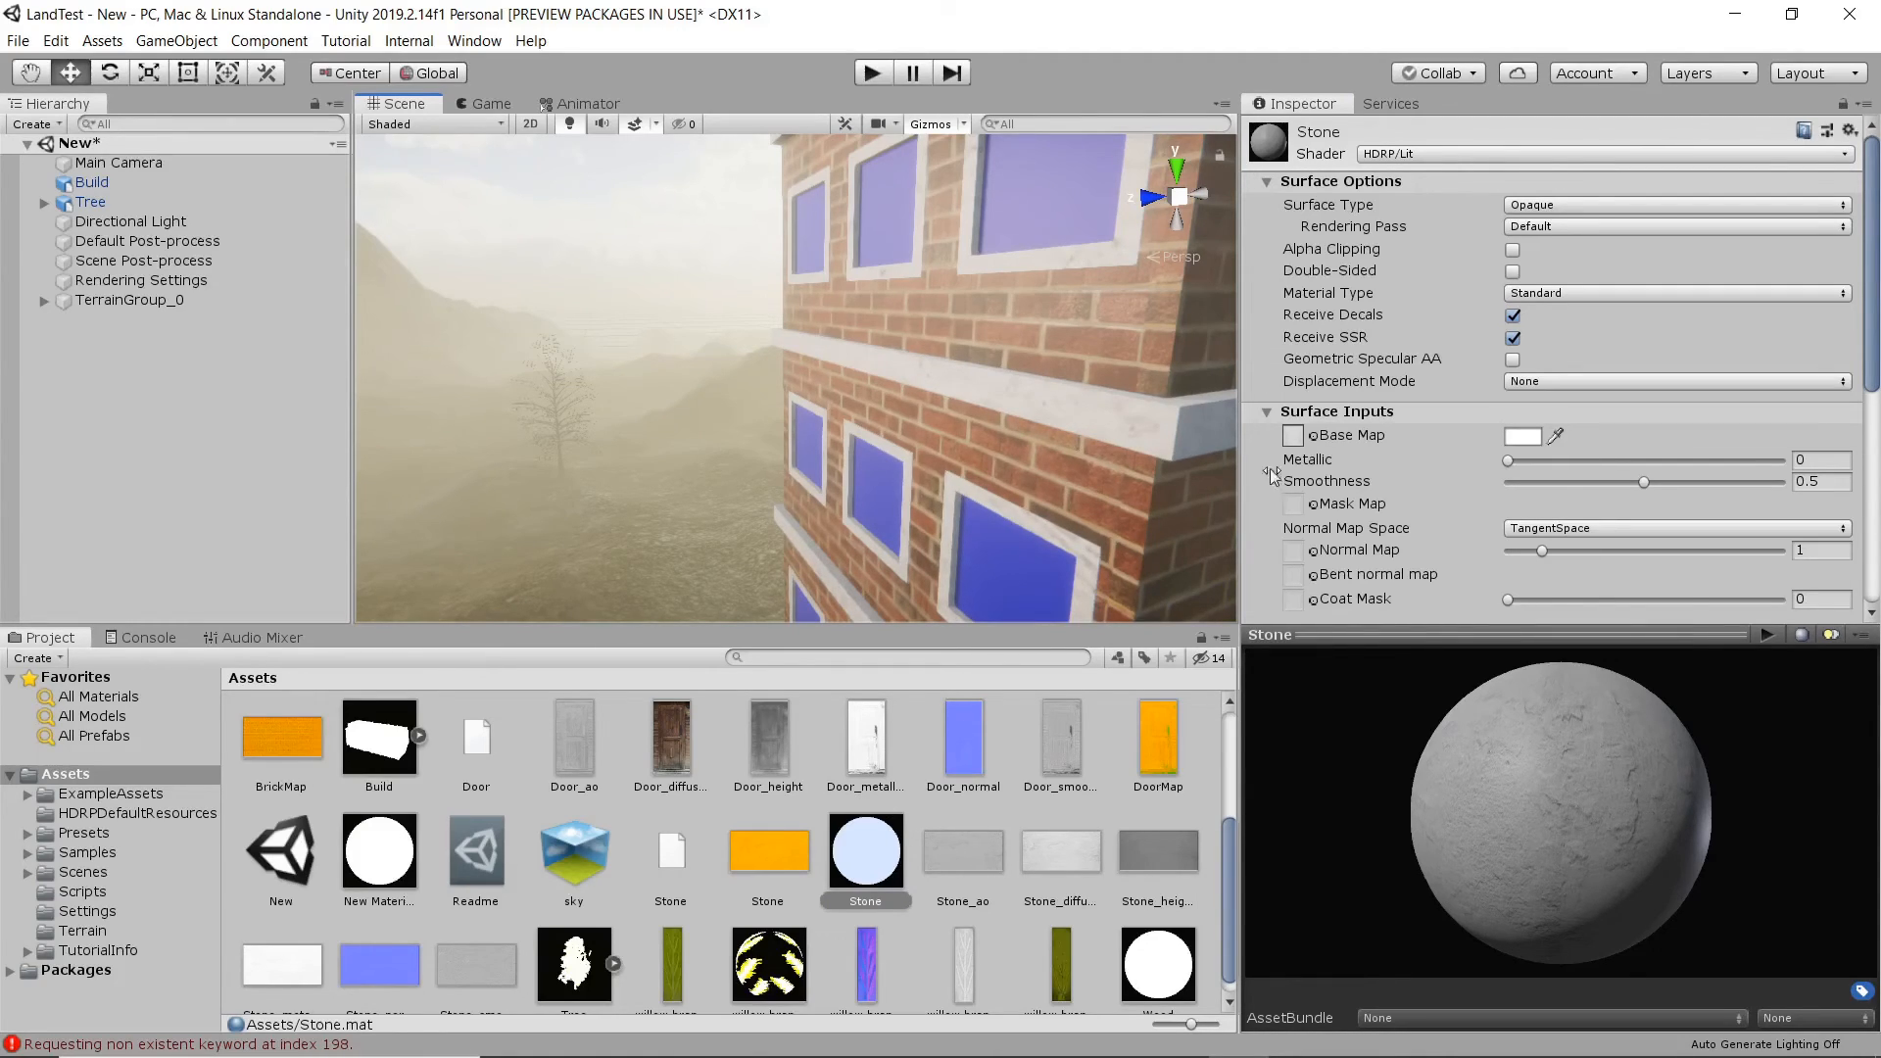
- Set the Stone material's Displacement Mode to Pixel displacement
click(1561, 379)
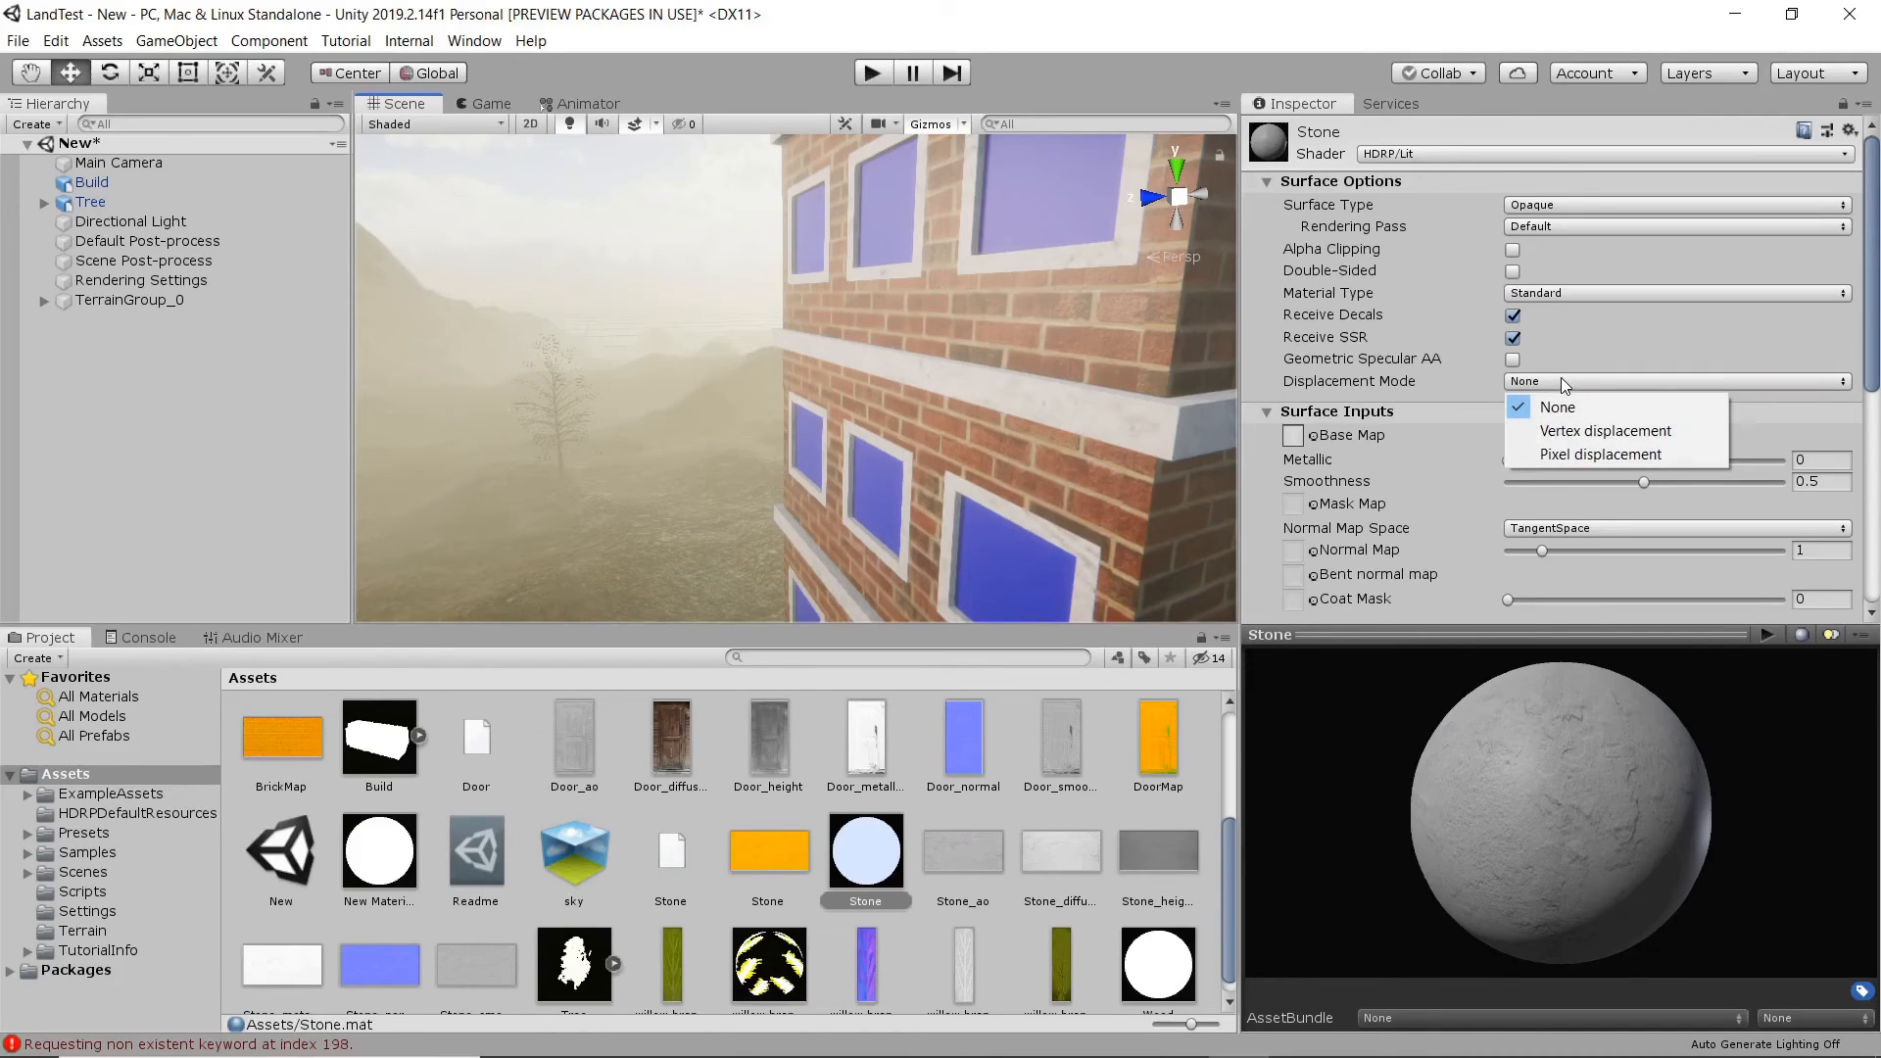
click(1614, 453)
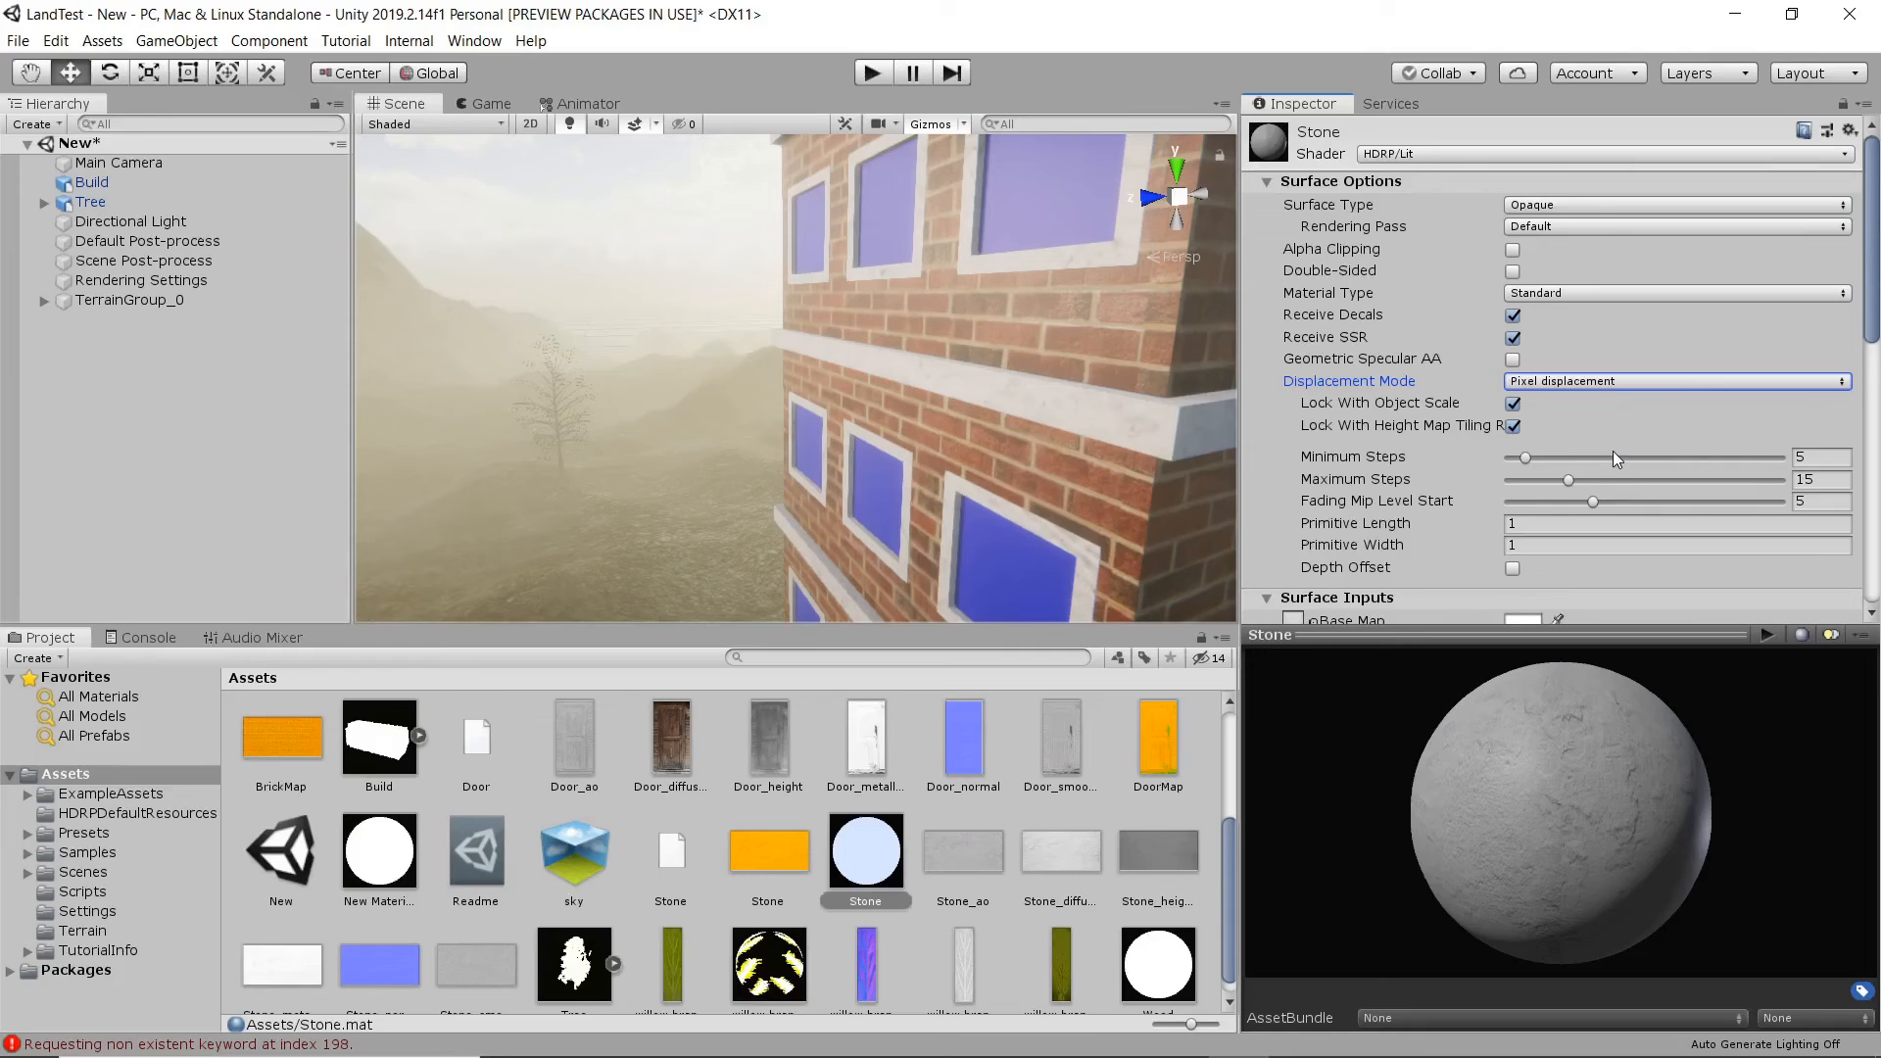
scroll(1645, 415, down, 5)
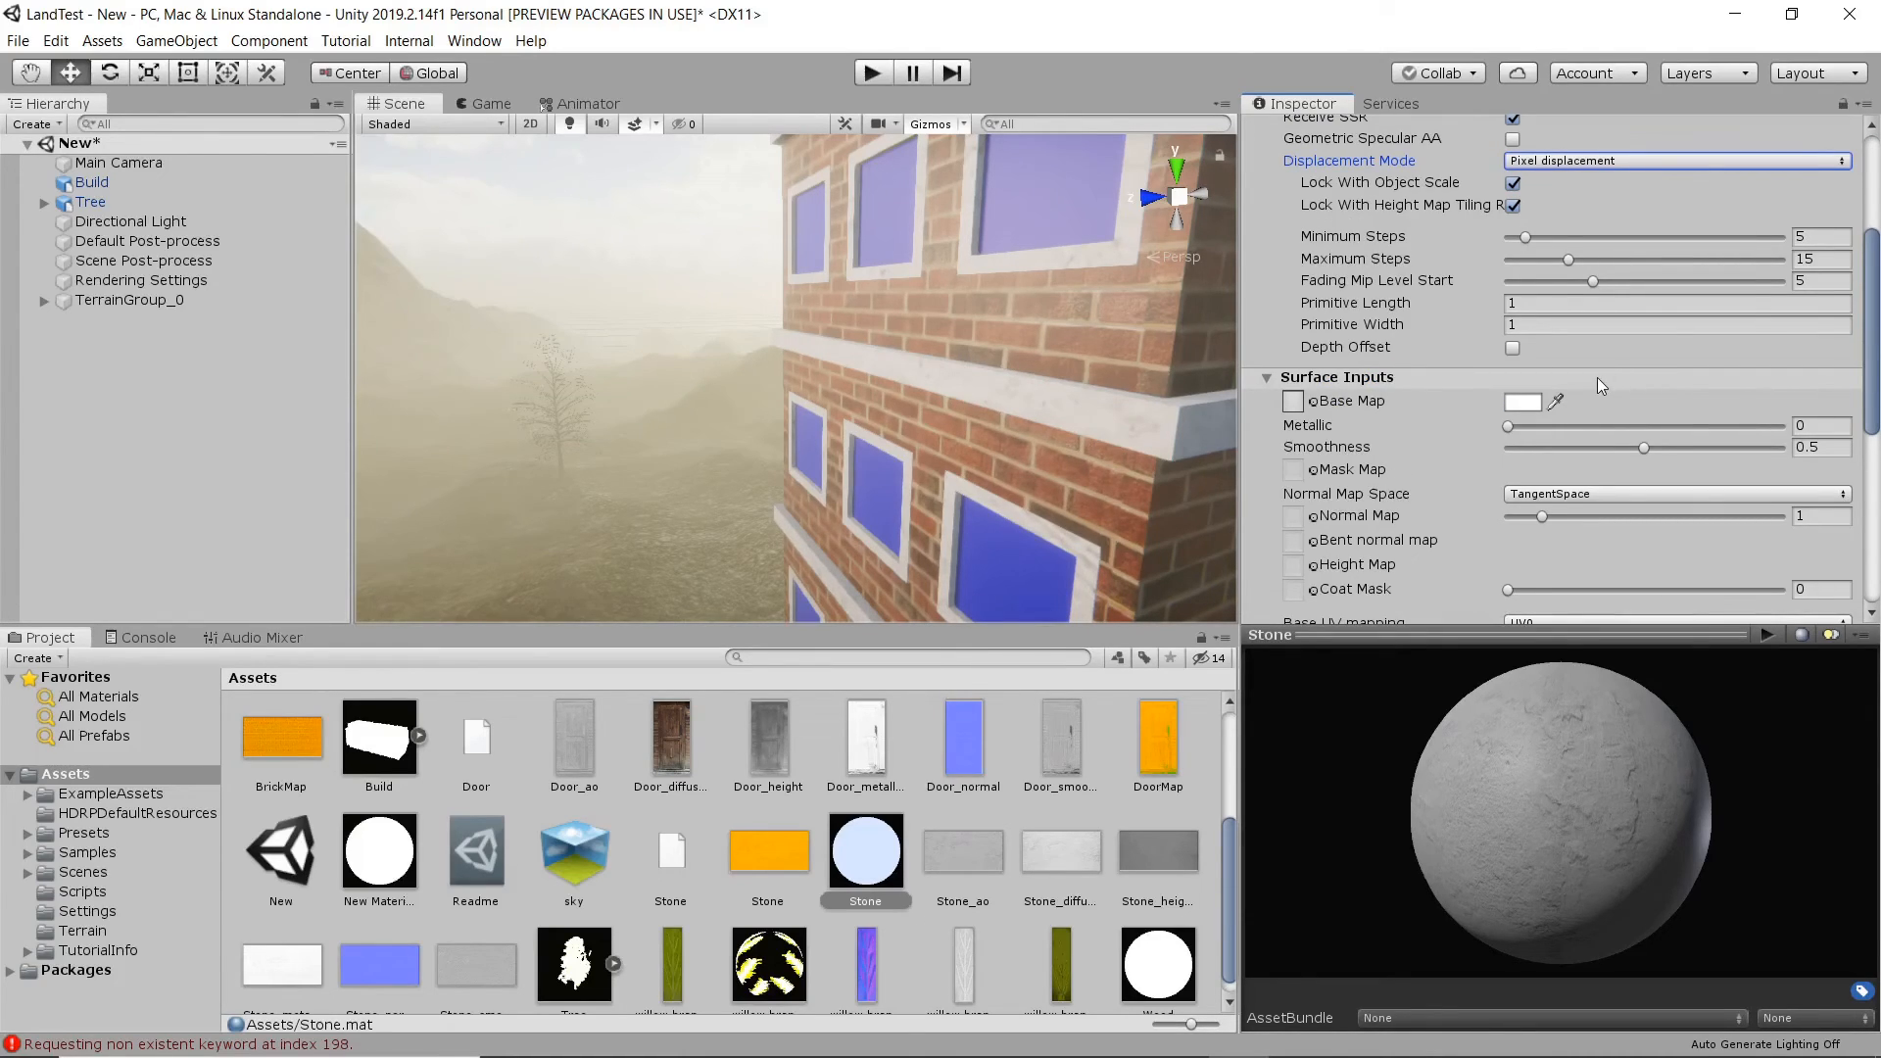
drag(1879, 291, 1879, 198)
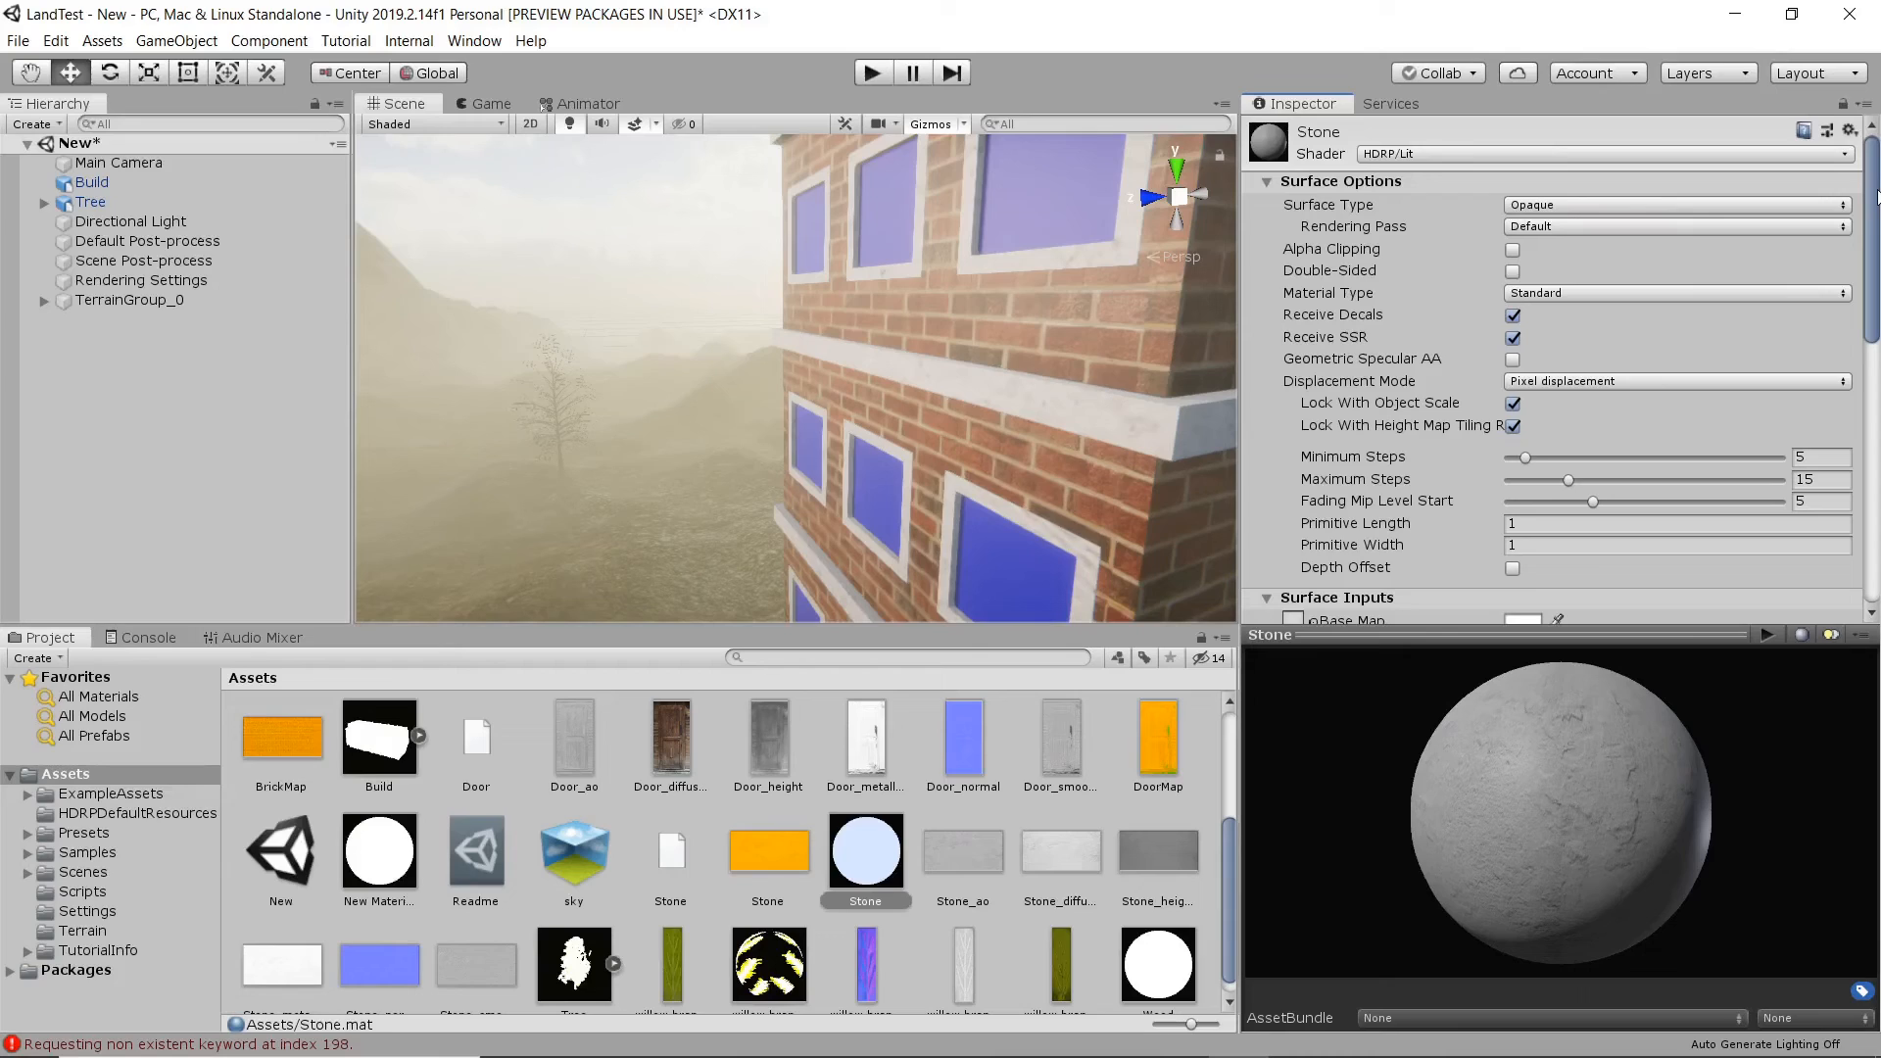
drag(1878, 199, 1879, 355)
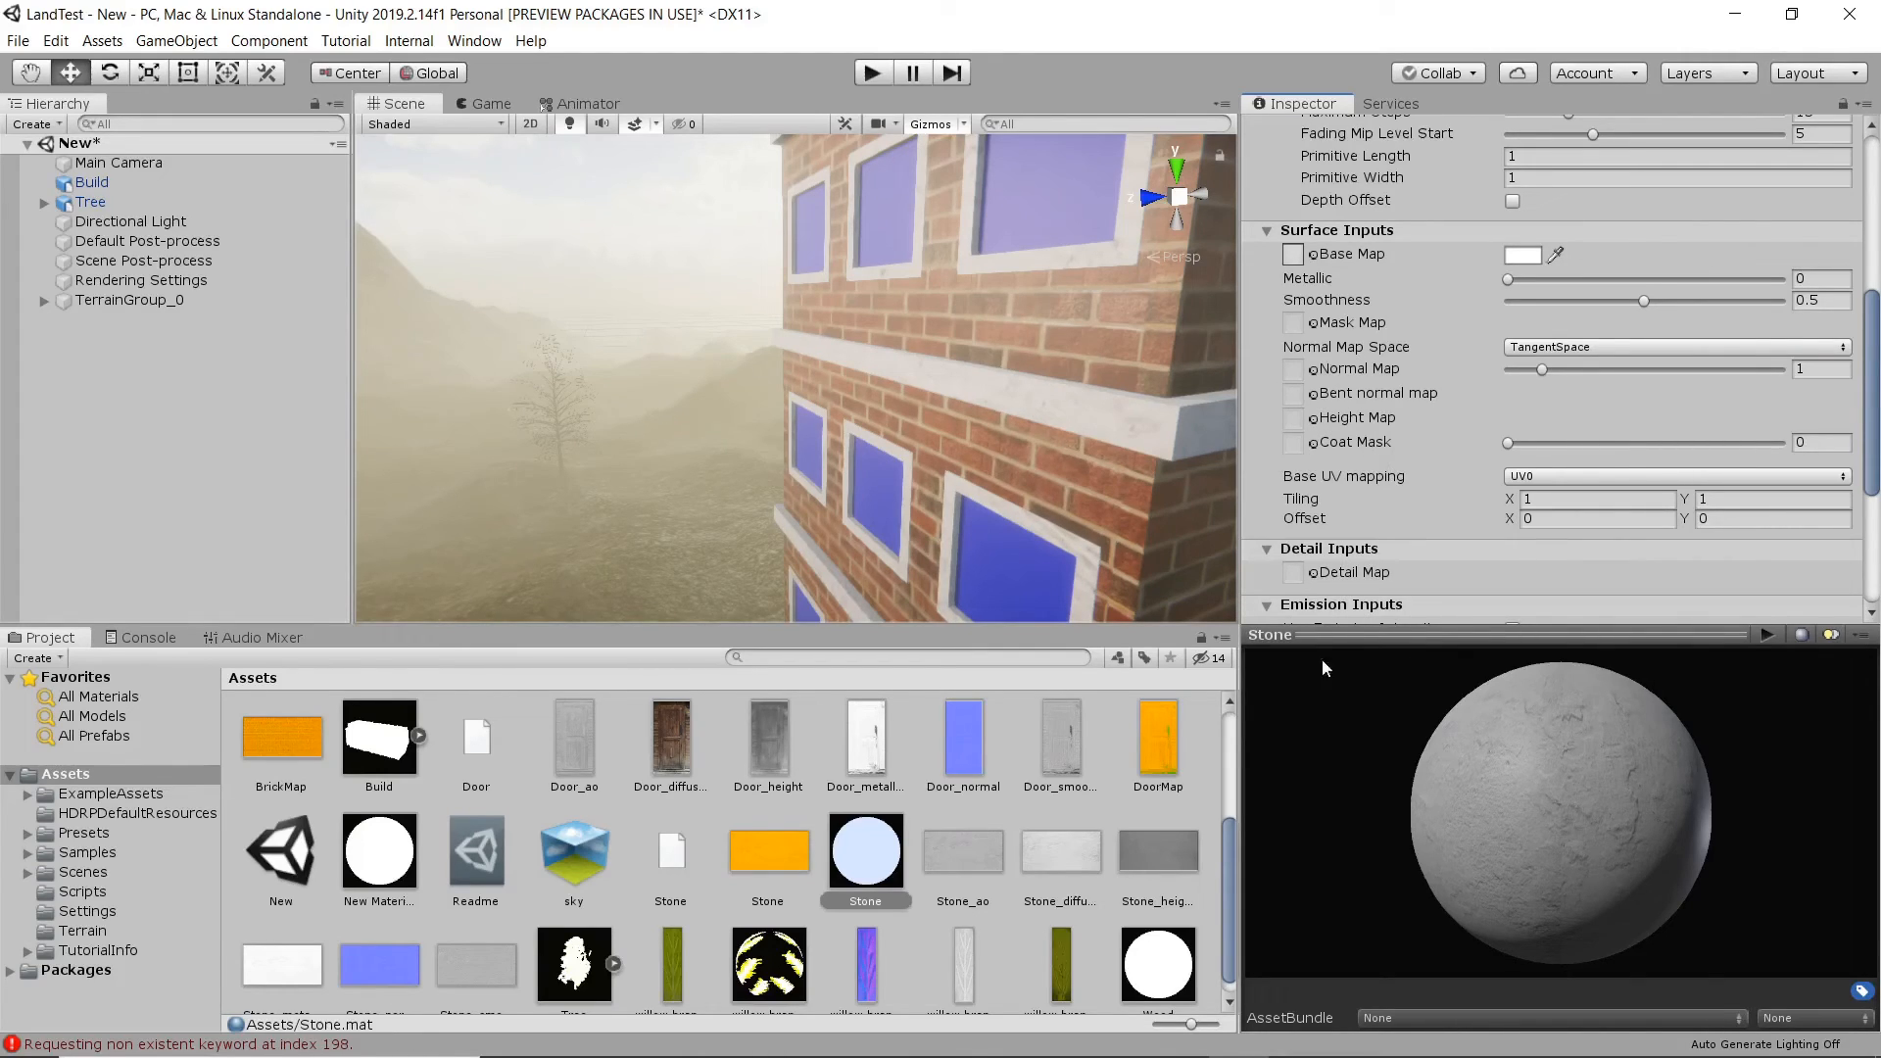
- Assign the stone normal and height textures to the Stone material's Normal Map and Height Map
scroll(710, 910, down, 1)
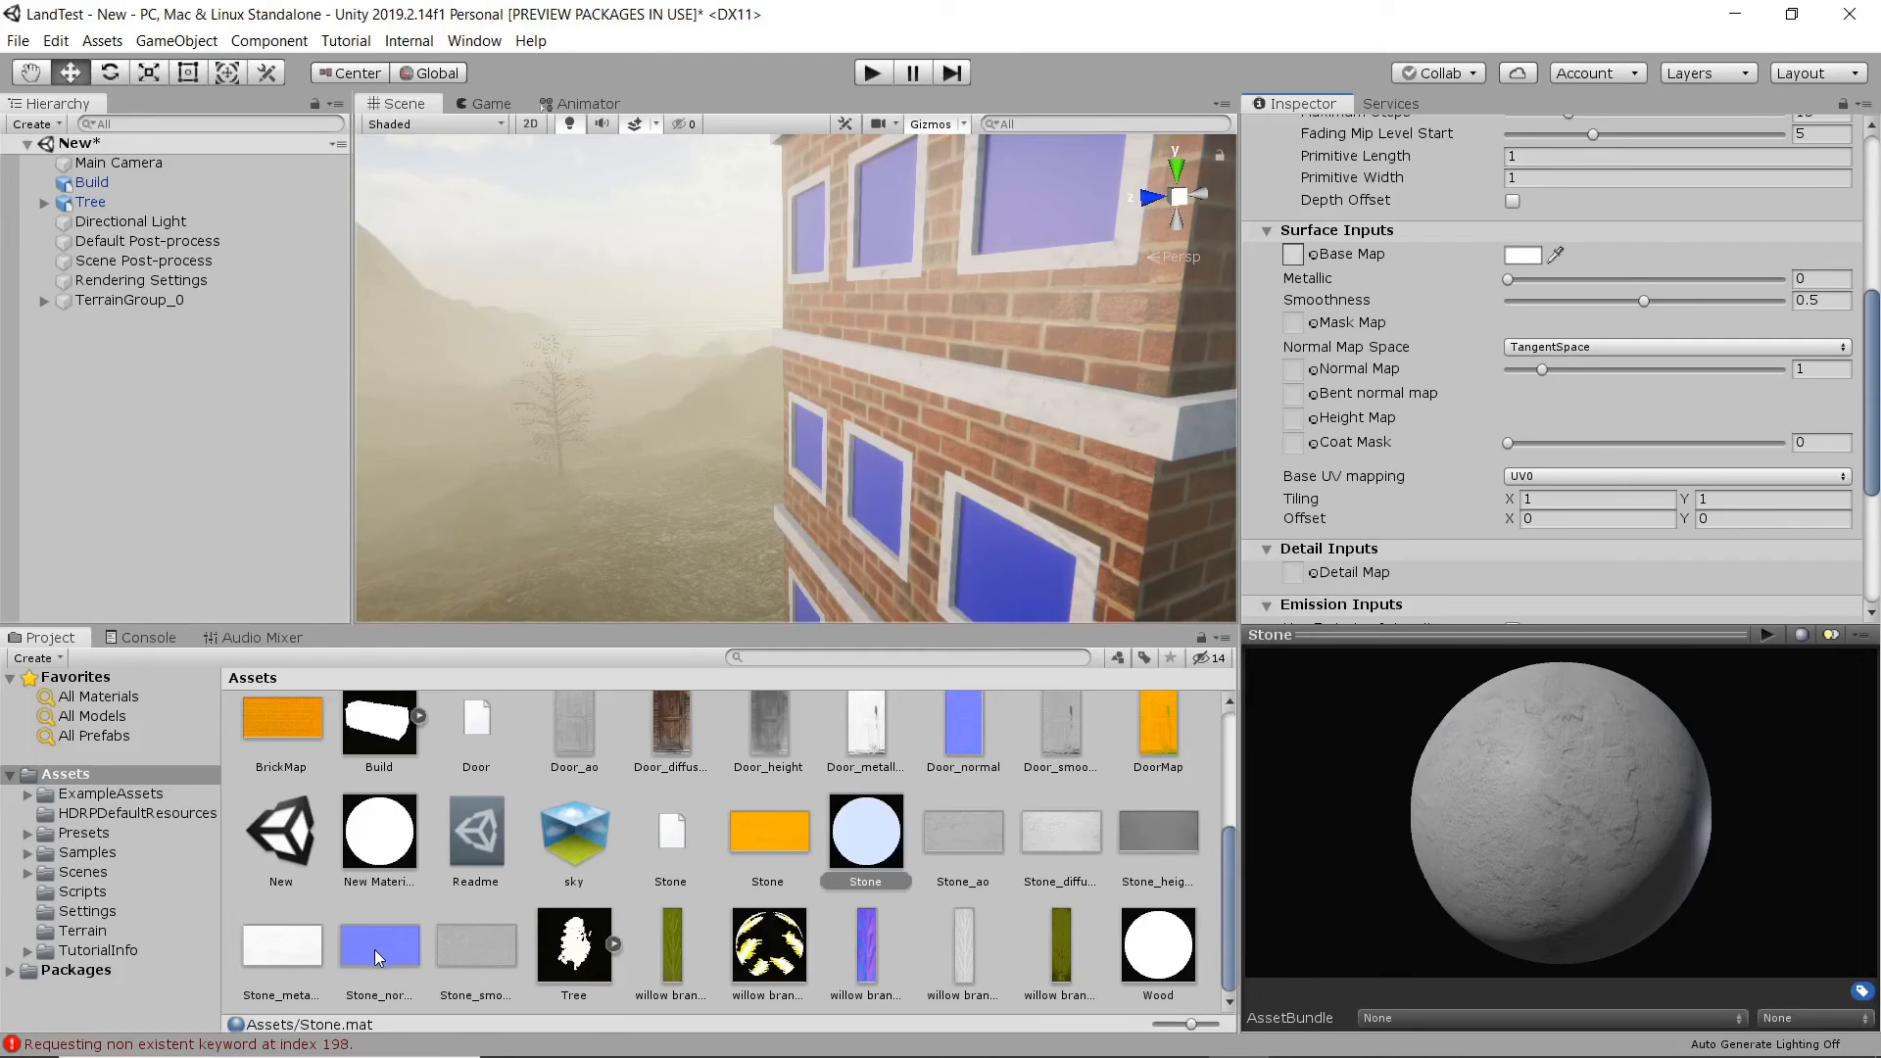
drag(384, 956, 1304, 162)
scroll(1596, 490, up, 4)
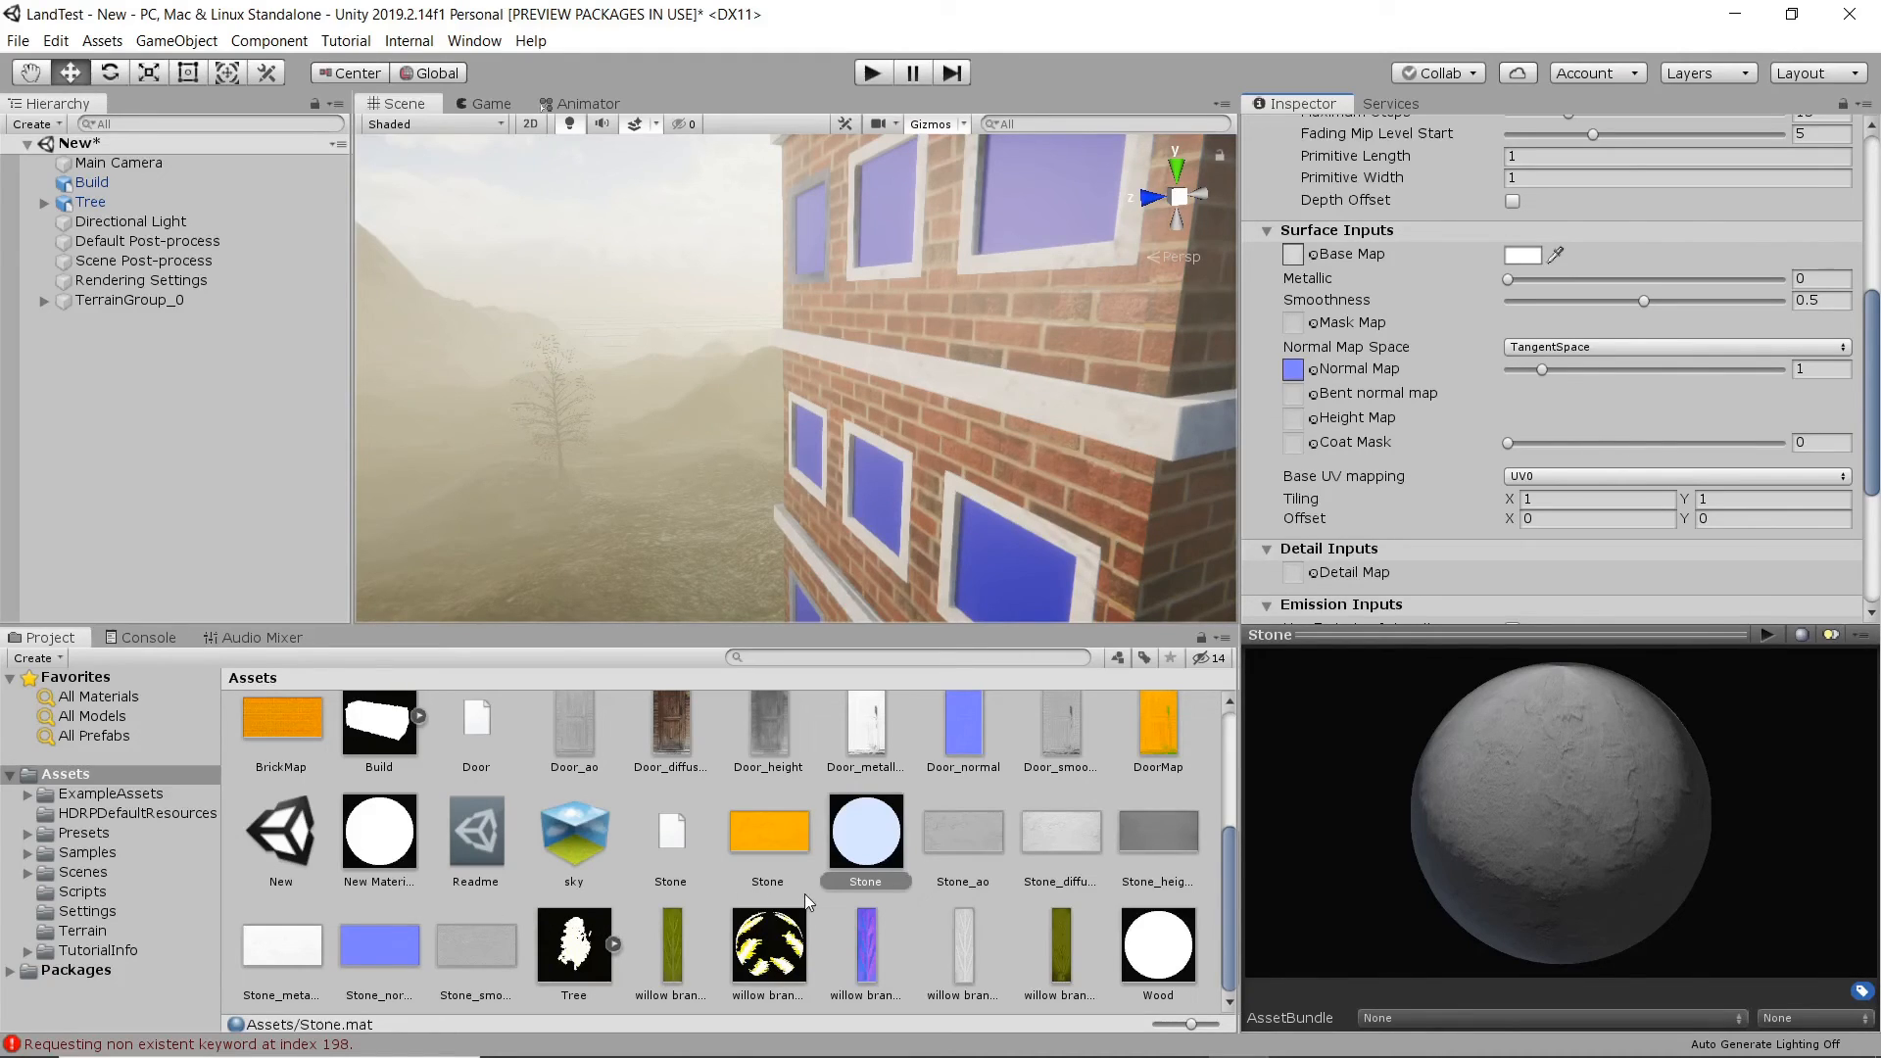
click(1152, 838)
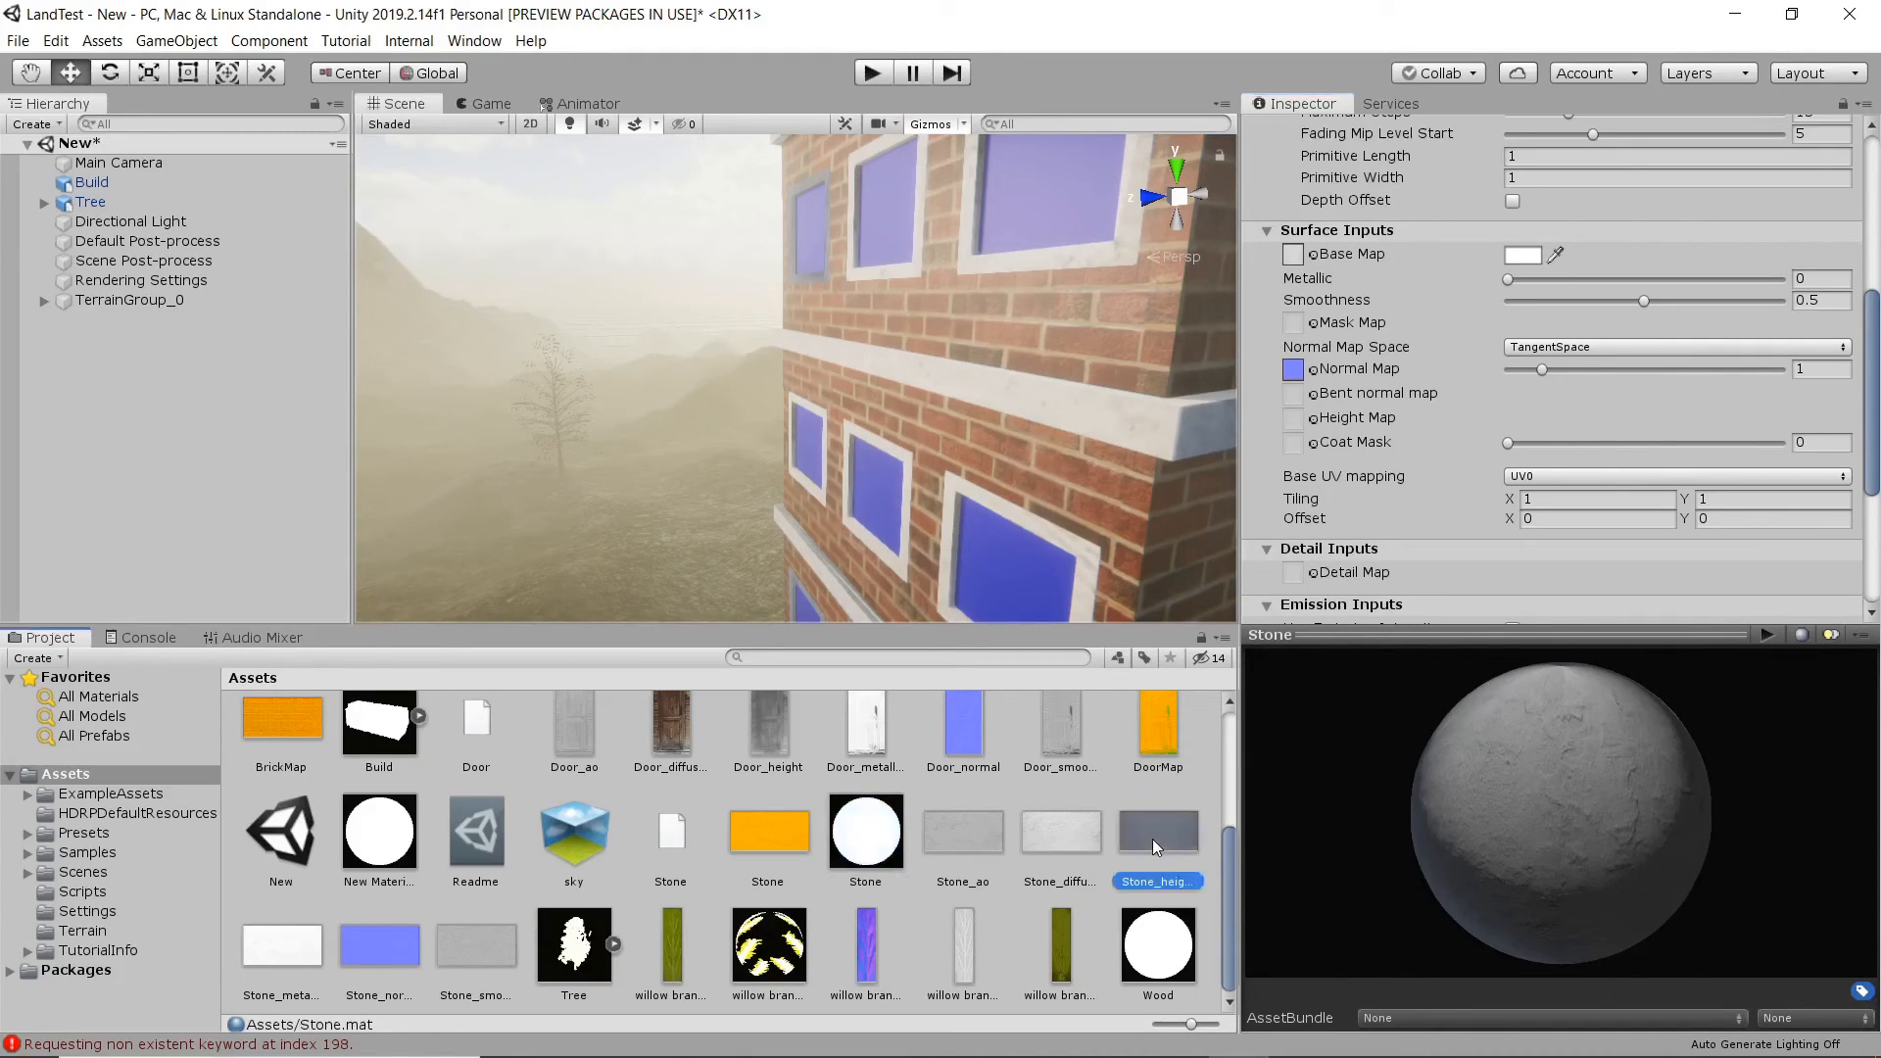
click(858, 849)
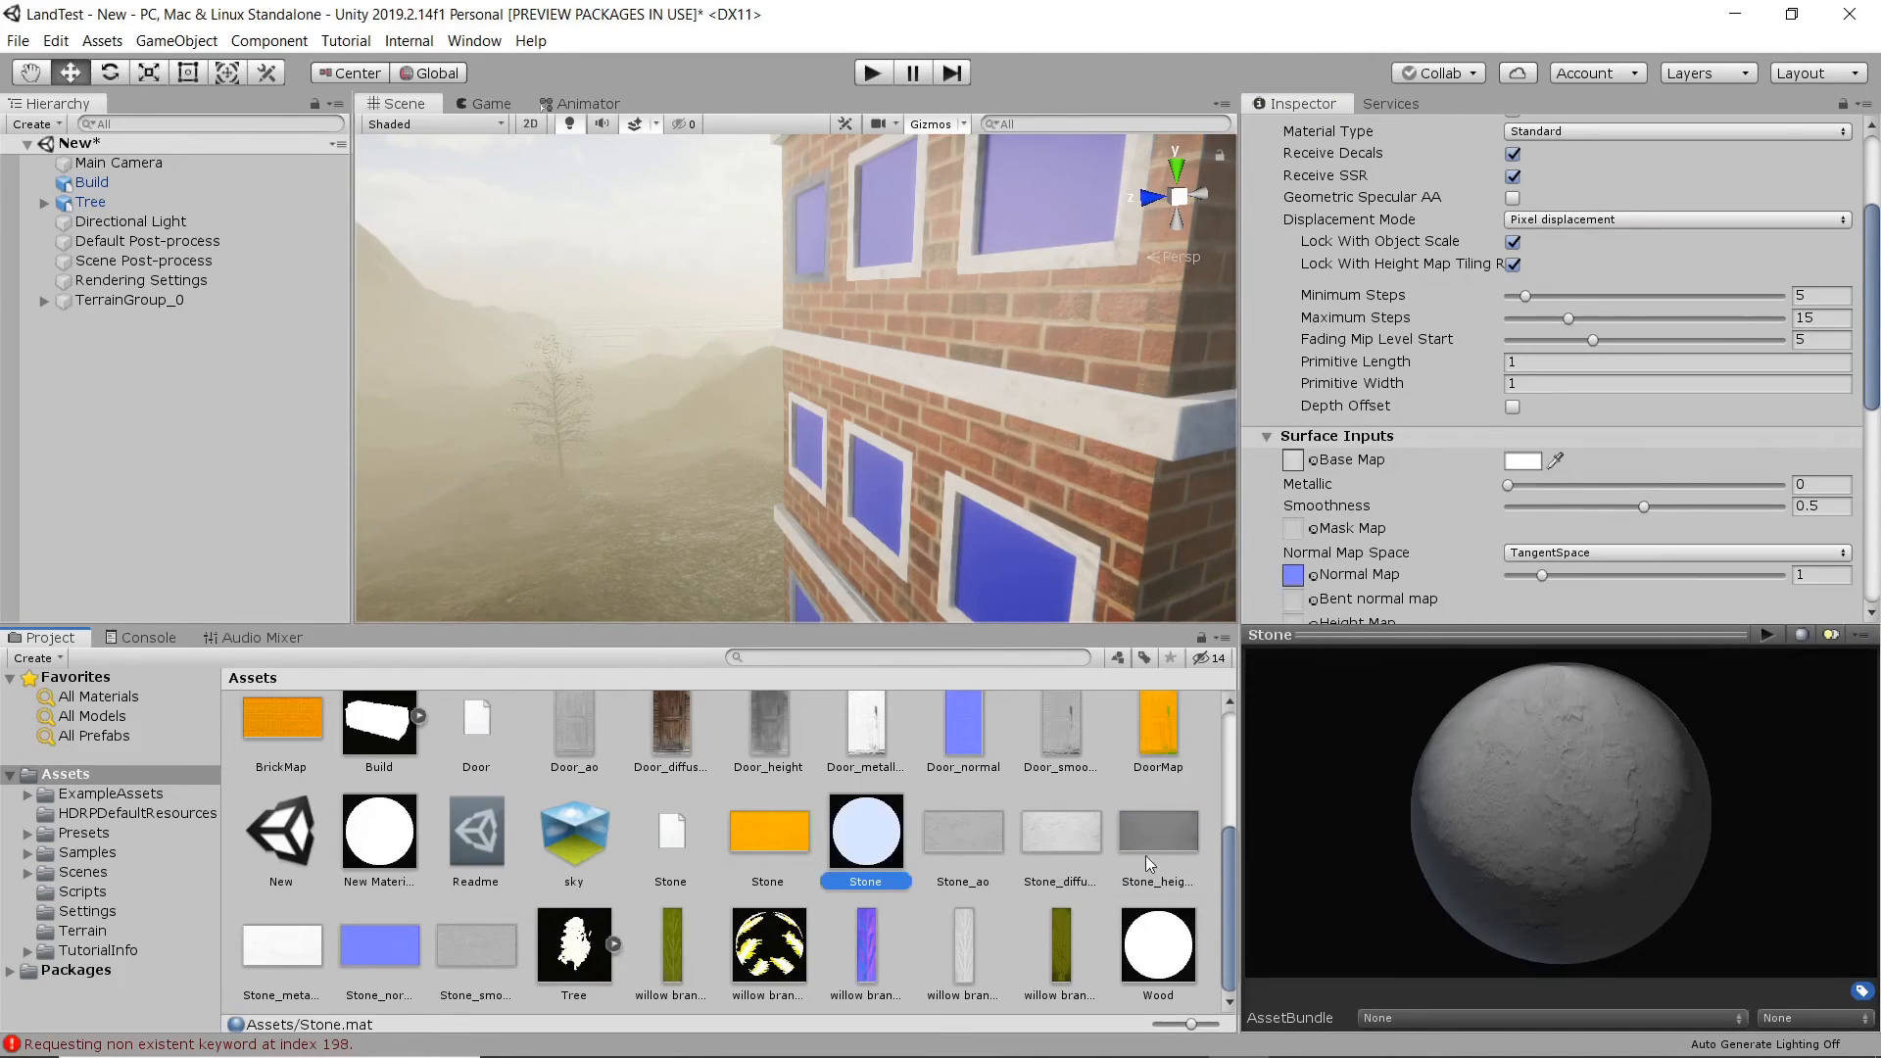
mouse_move(1166, 831)
mouse_down()
mouse_move(1356, 424)
mouse_move(1352, 470)
mouse_move(1334, 460)
mouse_move(1350, 495)
mouse_move(1325, 496)
mouse_move(1326, 477)
mouse_move(1335, 501)
mouse_move(1460, 534)
mouse_move(1462, 583)
mouse_move(1467, 478)
mouse_move(1387, 257)
mouse_move(1352, 188)
mouse_move(1295, 167)
mouse_up()
scroll(1120, 352, up, 6)
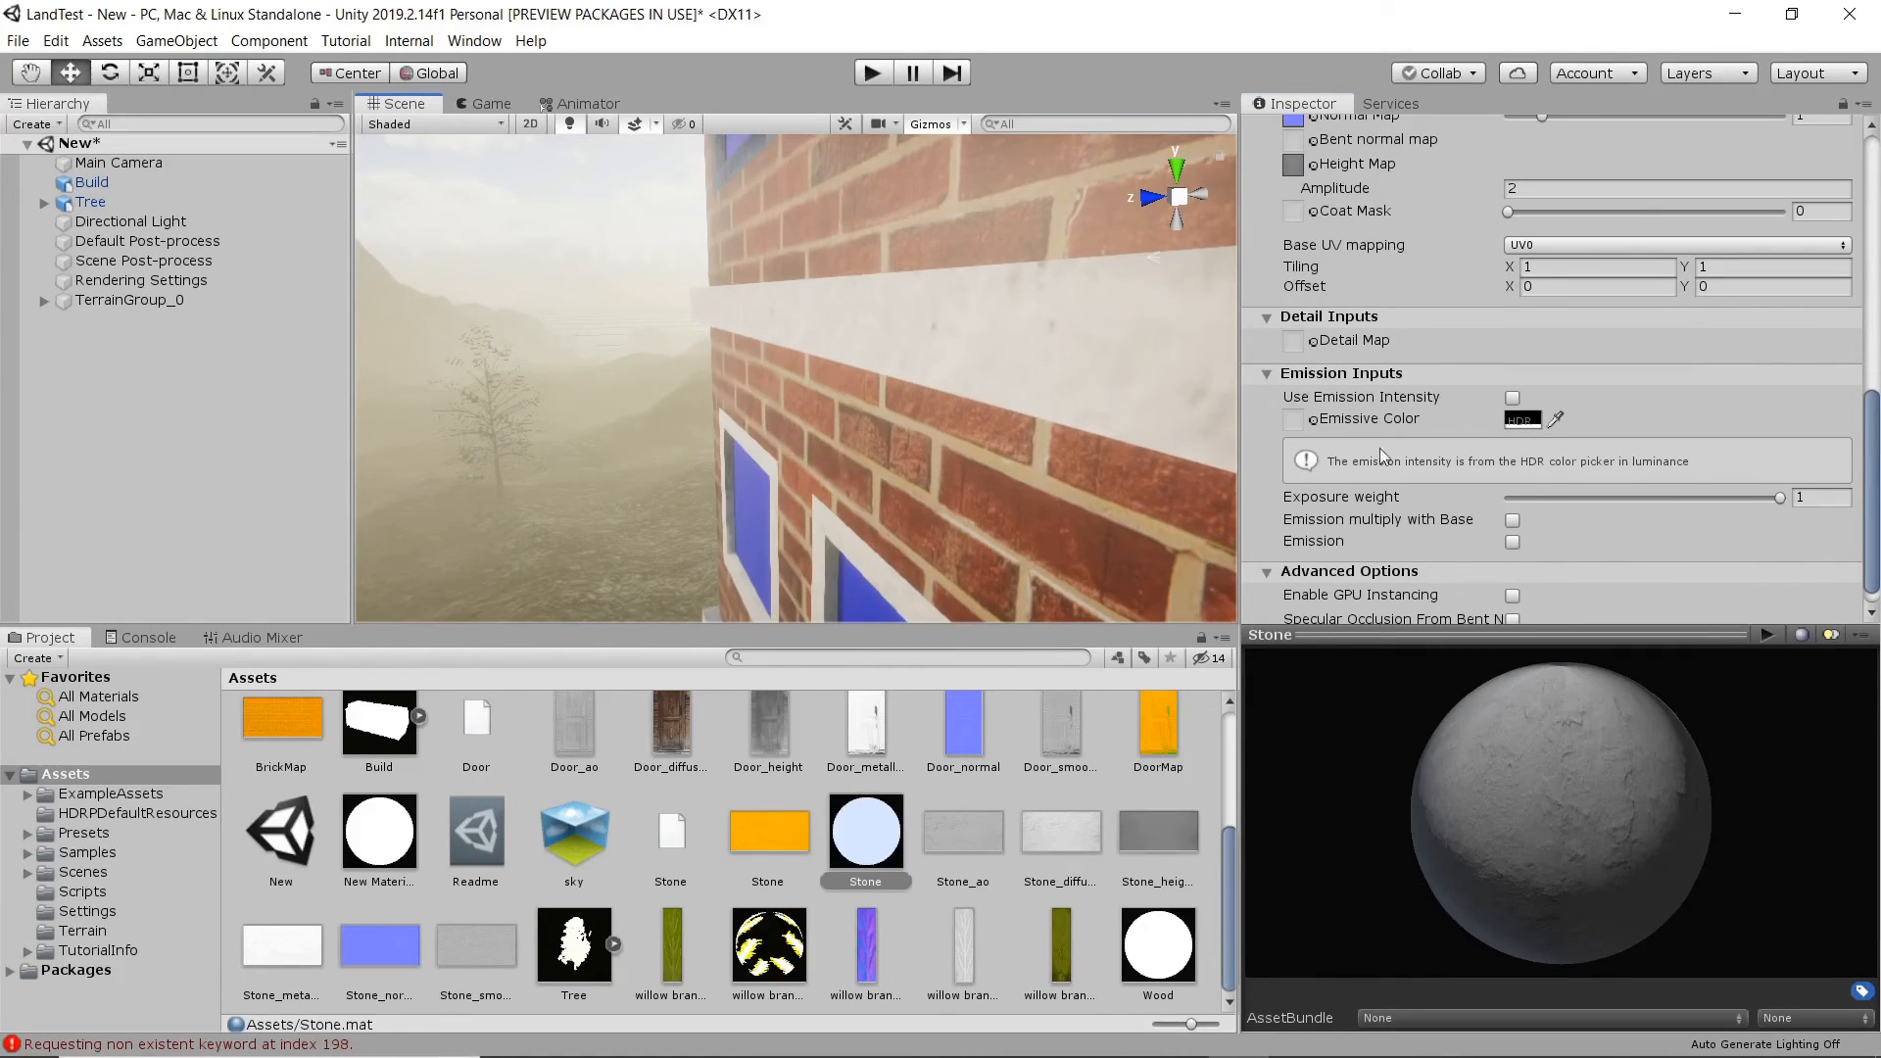
- Assign the orange Stone texture as the Stone material's Mask Map and check the ledges on the building
scroll(1426, 416, up, 3)
scroll(1426, 426, up, 5)
scroll(1426, 427, down, 2)
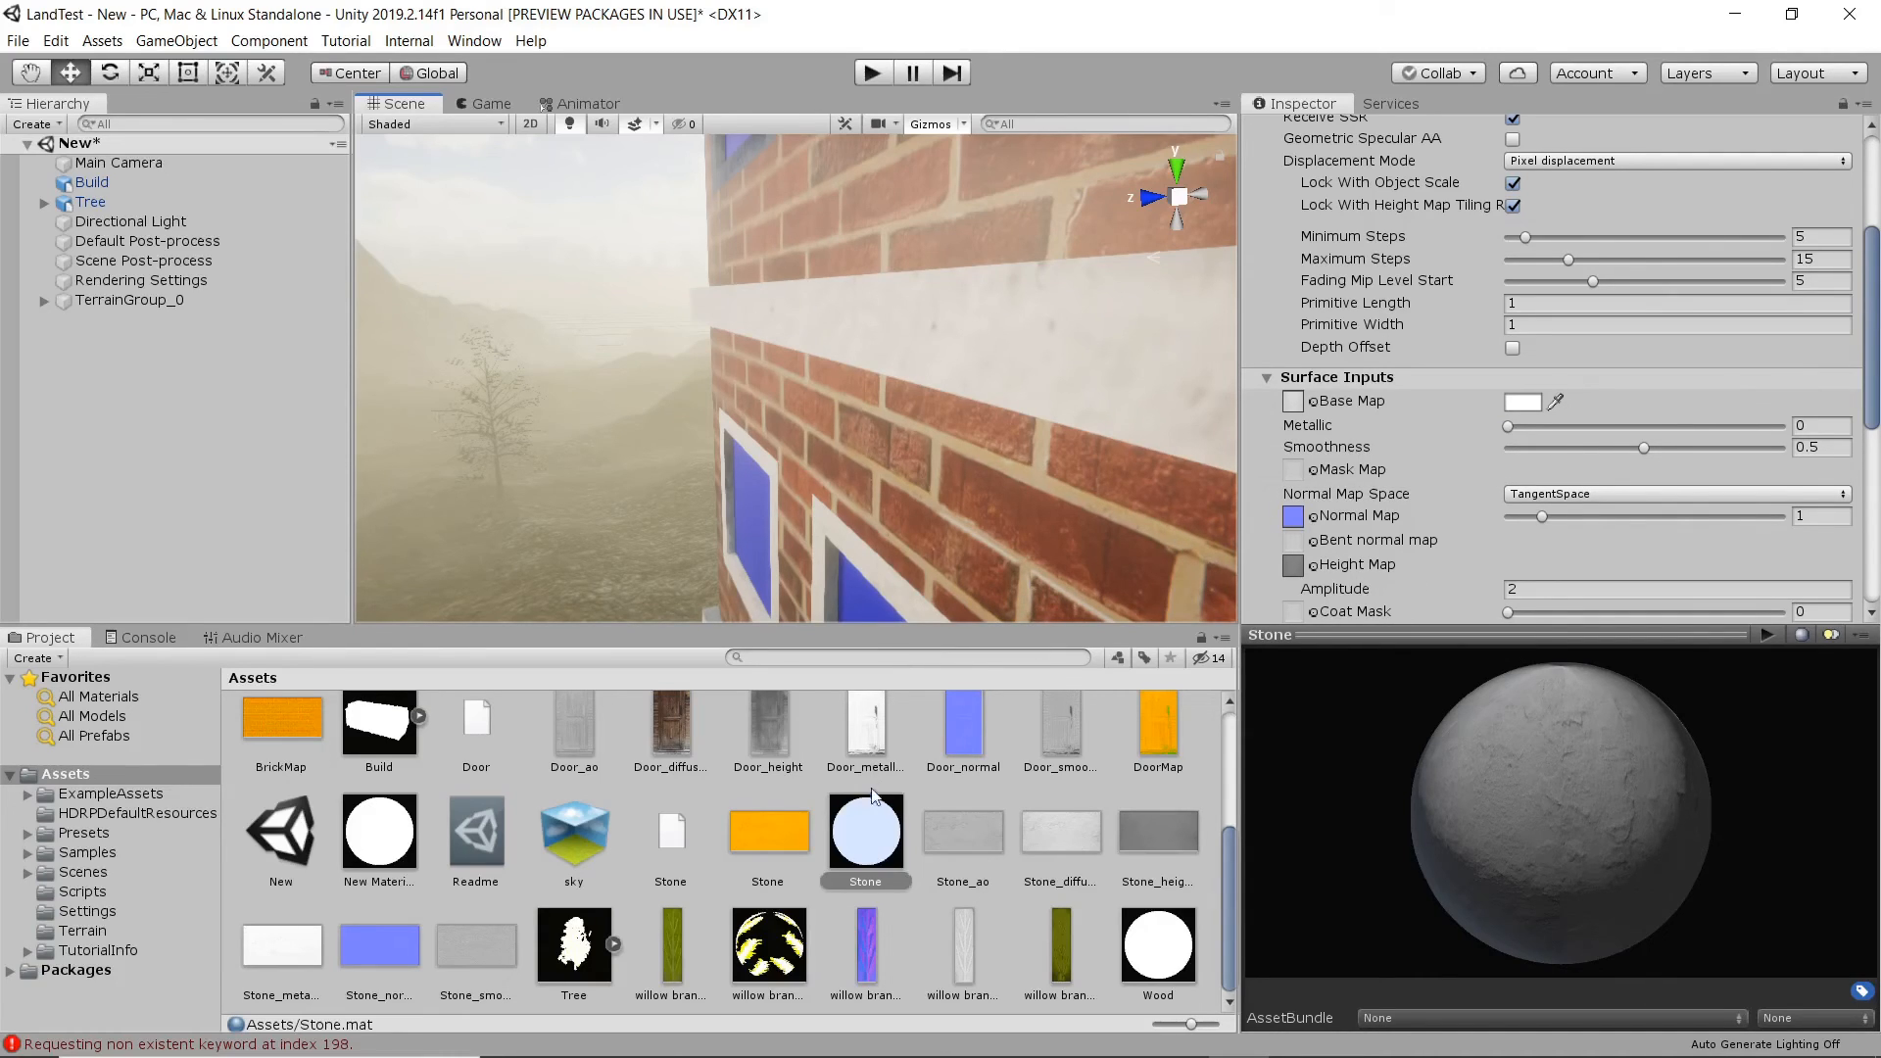
click(770, 843)
drag(770, 844, 1295, 326)
scroll(1372, 450, down, 3)
right_drag(603, 431, 756, 415)
scroll(757, 415, down, 6)
middle_drag(803, 369, 781, 408)
scroll(1009, 452, up, 2)
mouse_move(966, 435)
middle_down()
mouse_move(953, 450)
mouse_move(960, 430)
middle_up()
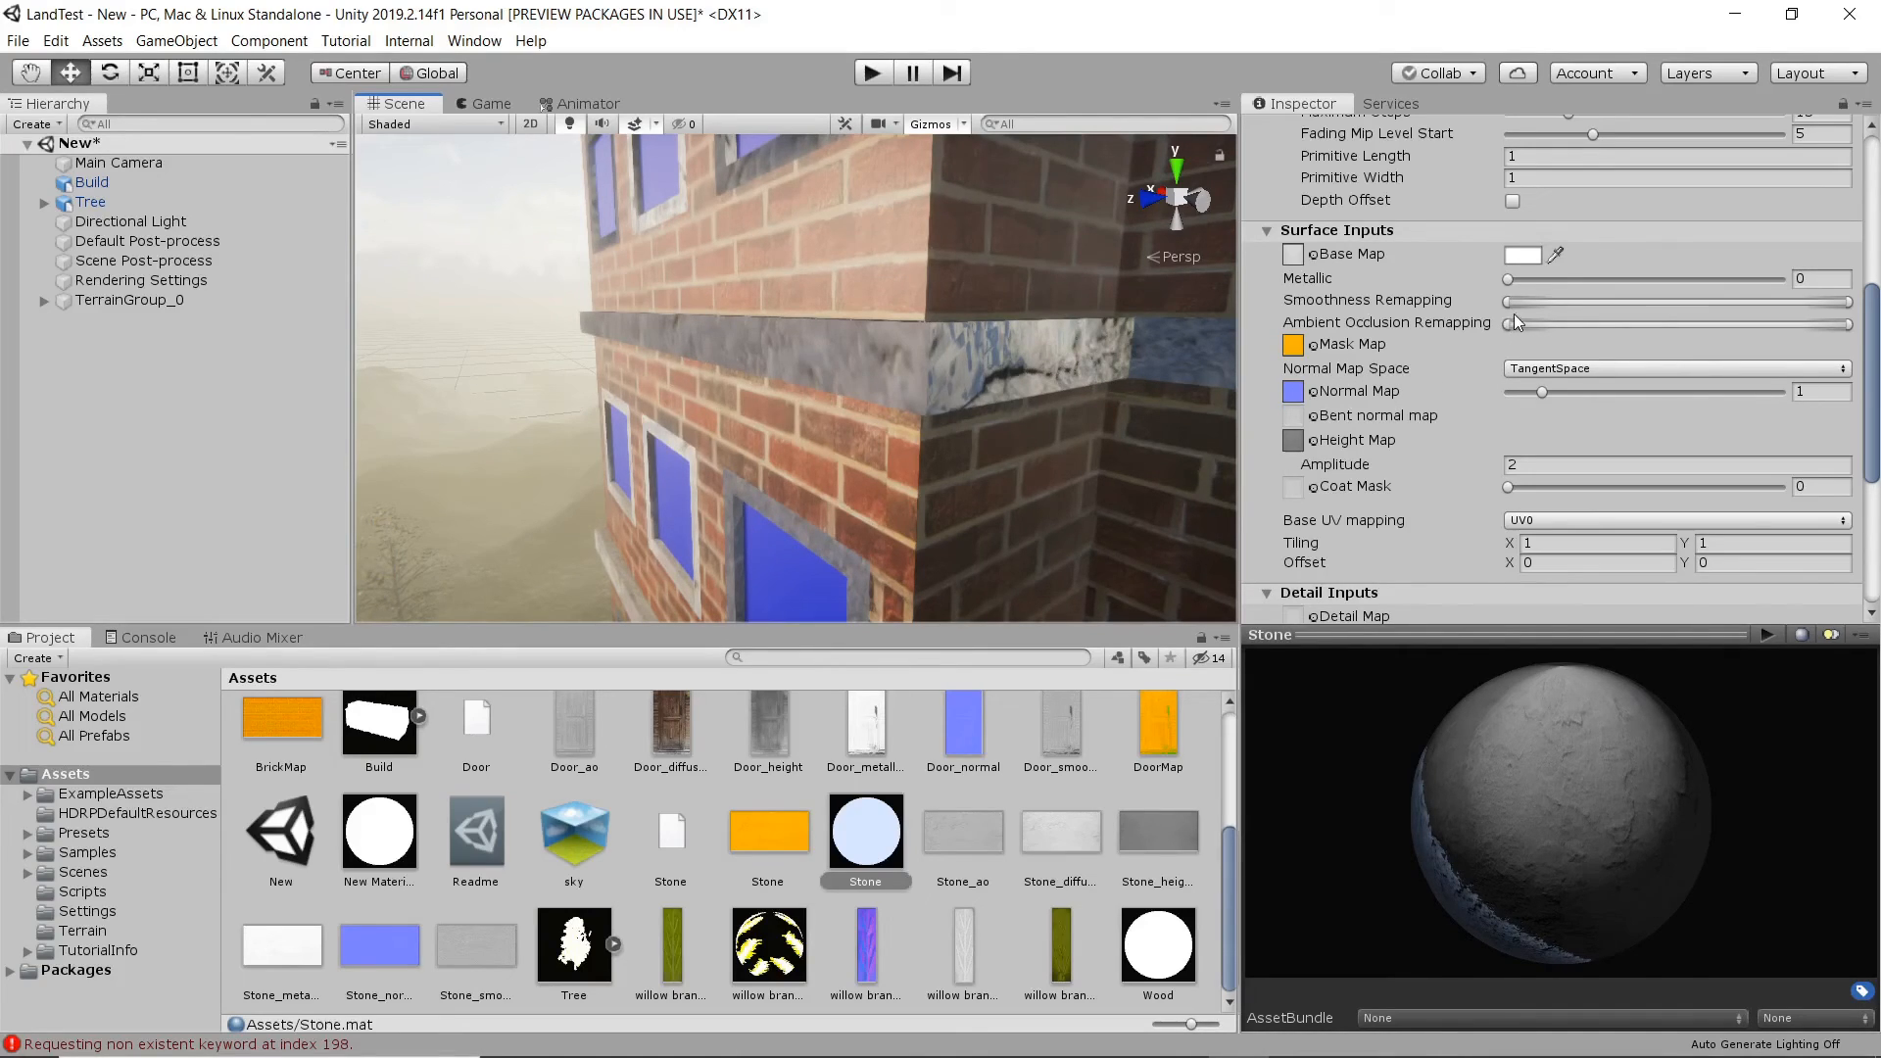
- Narrow the Stone material's Smoothness Remapping range, lowering its upper limit to slightly above the middle
drag(1848, 302, 1722, 304)
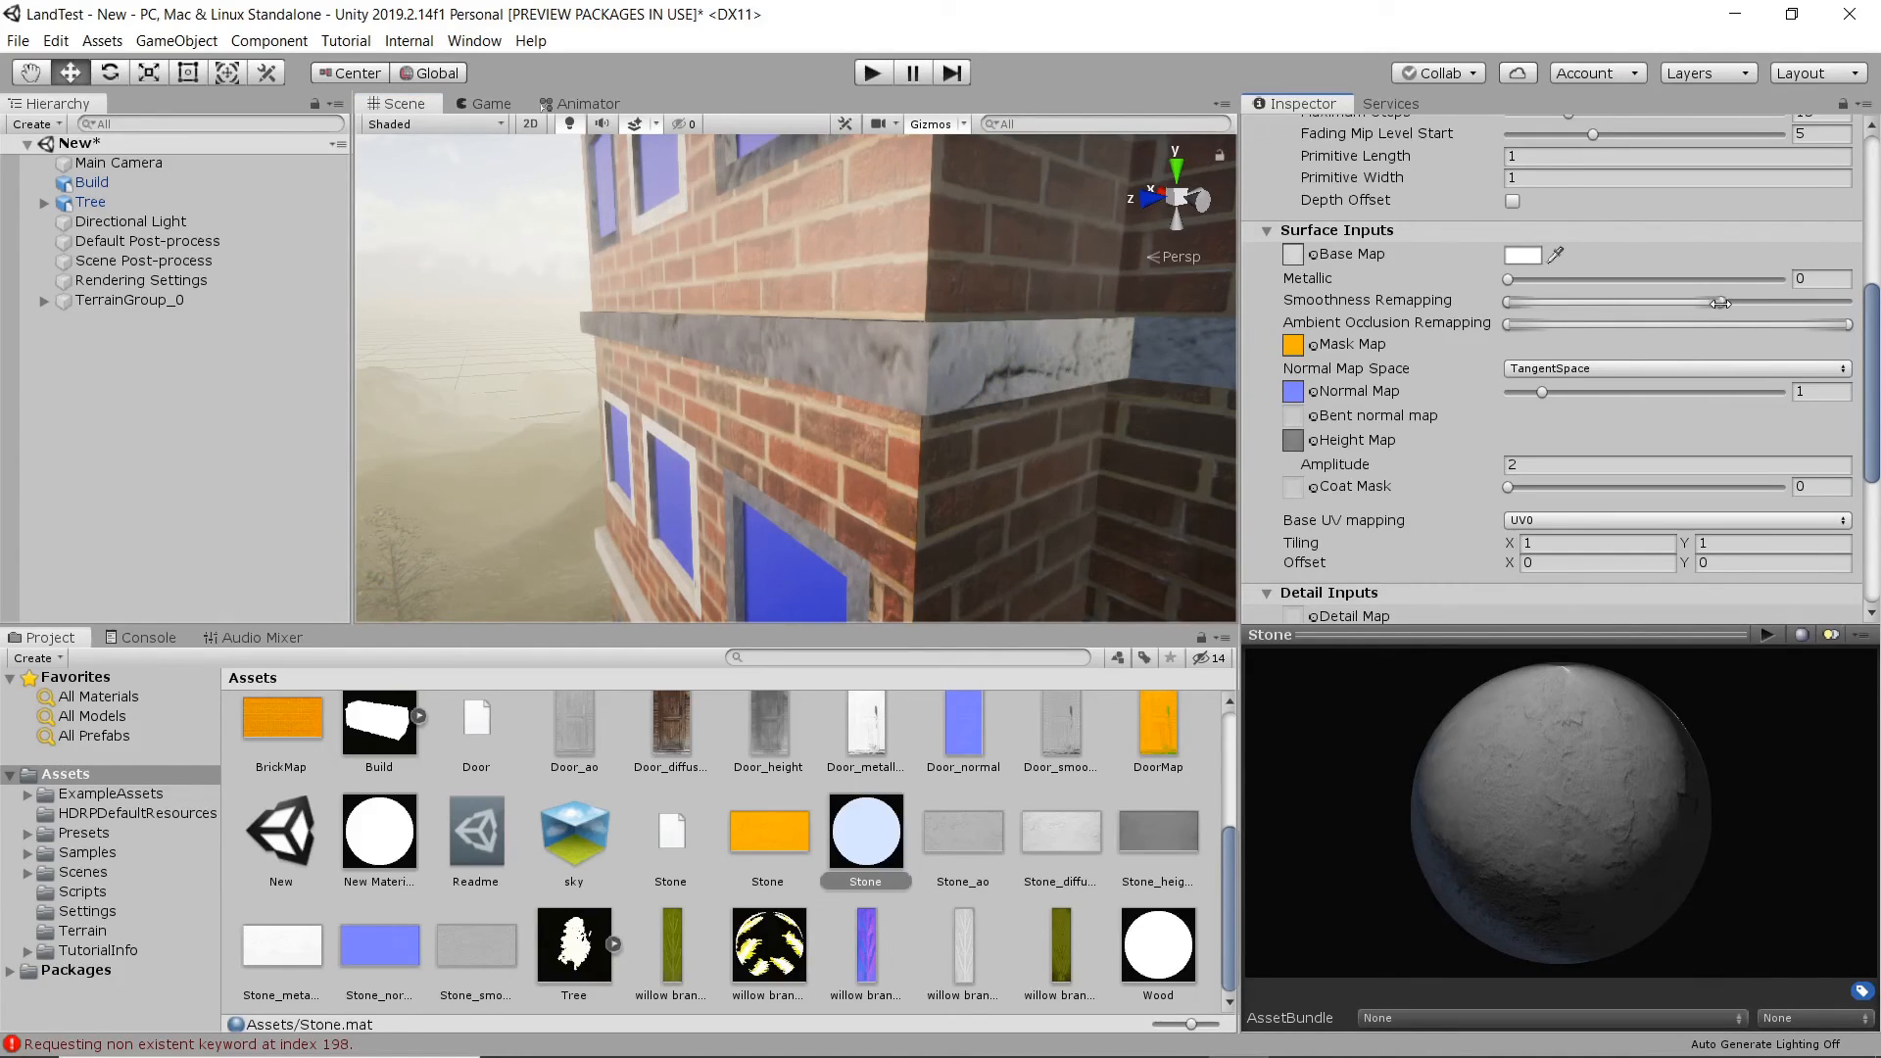
drag(1510, 301, 1516, 303)
drag(1723, 303, 1697, 303)
- Examine how the Stone material looks on the building's roof, ledges and window frames, close up and from afar
middle_drag(1097, 382, 1070, 408)
scroll(1070, 407, down, 2)
mouse_move(952, 435)
middle_down()
mouse_move(950, 487)
mouse_move(968, 420)
middle_up()
scroll(967, 499, down, 5)
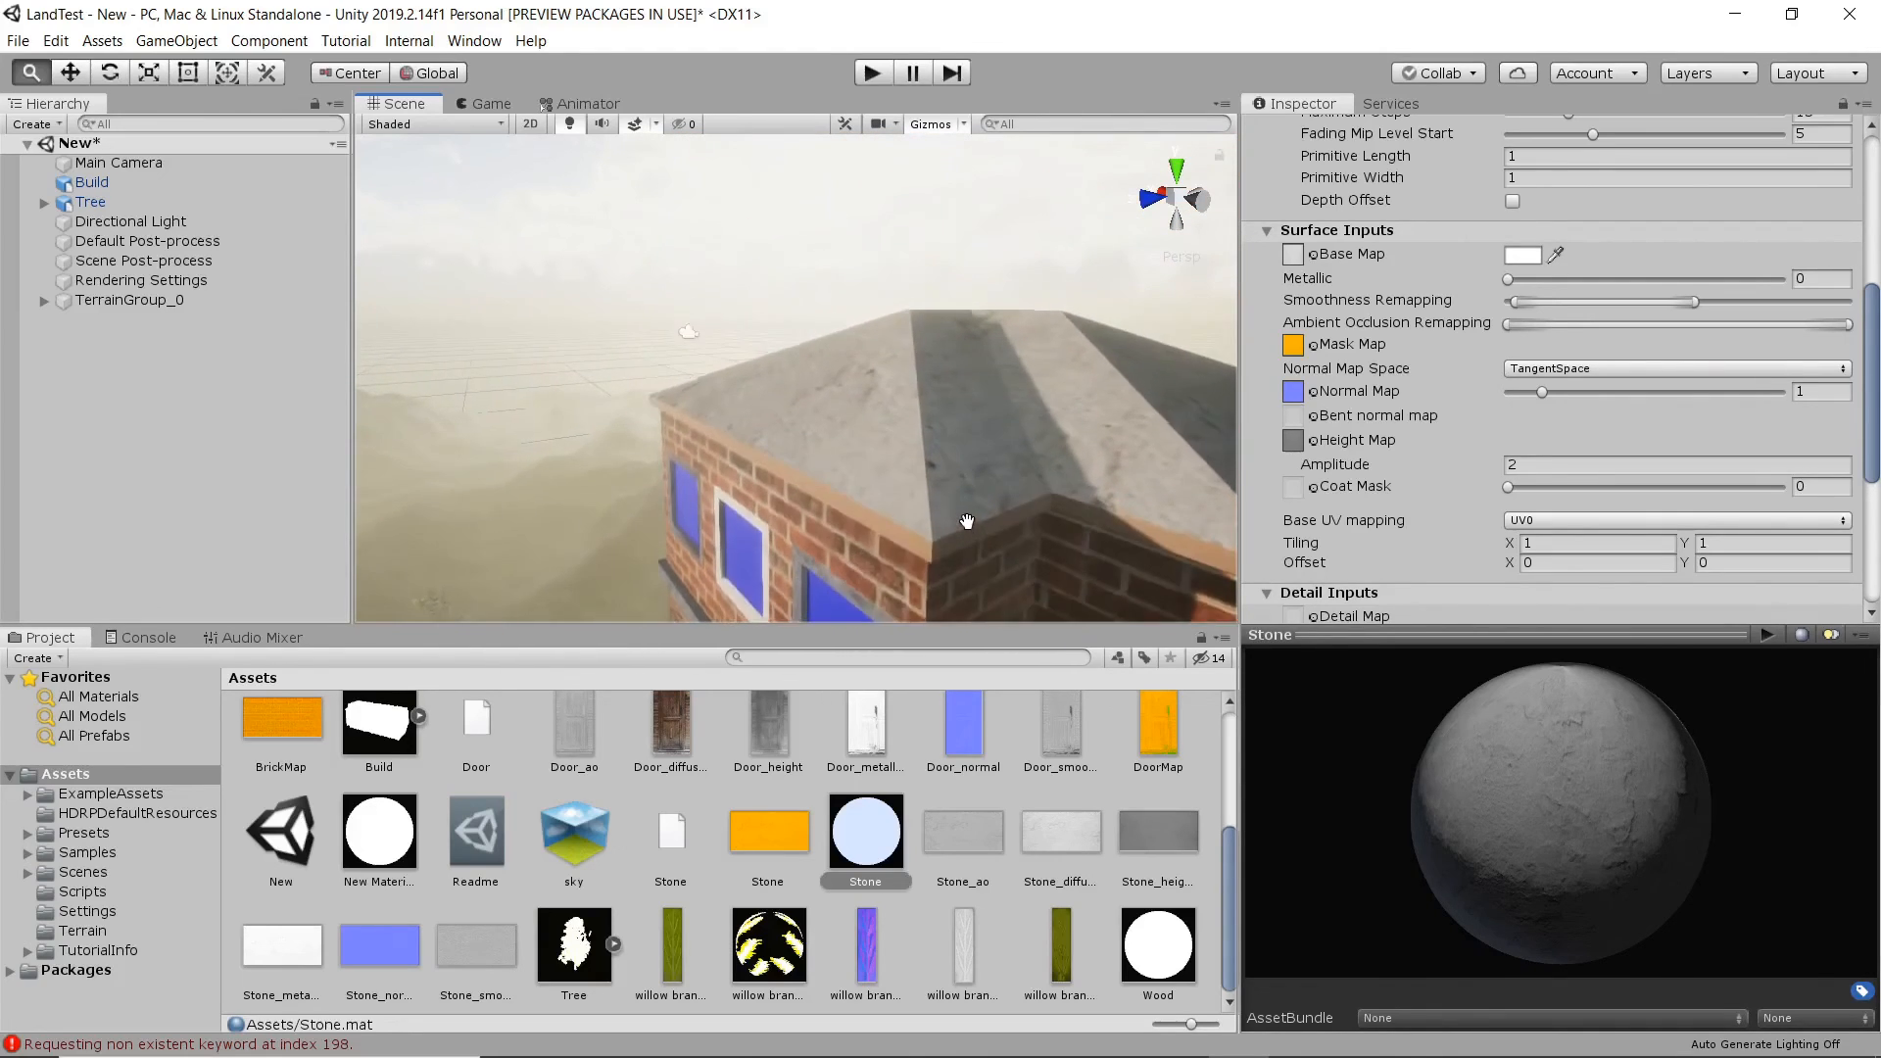
scroll(964, 524, up, 10)
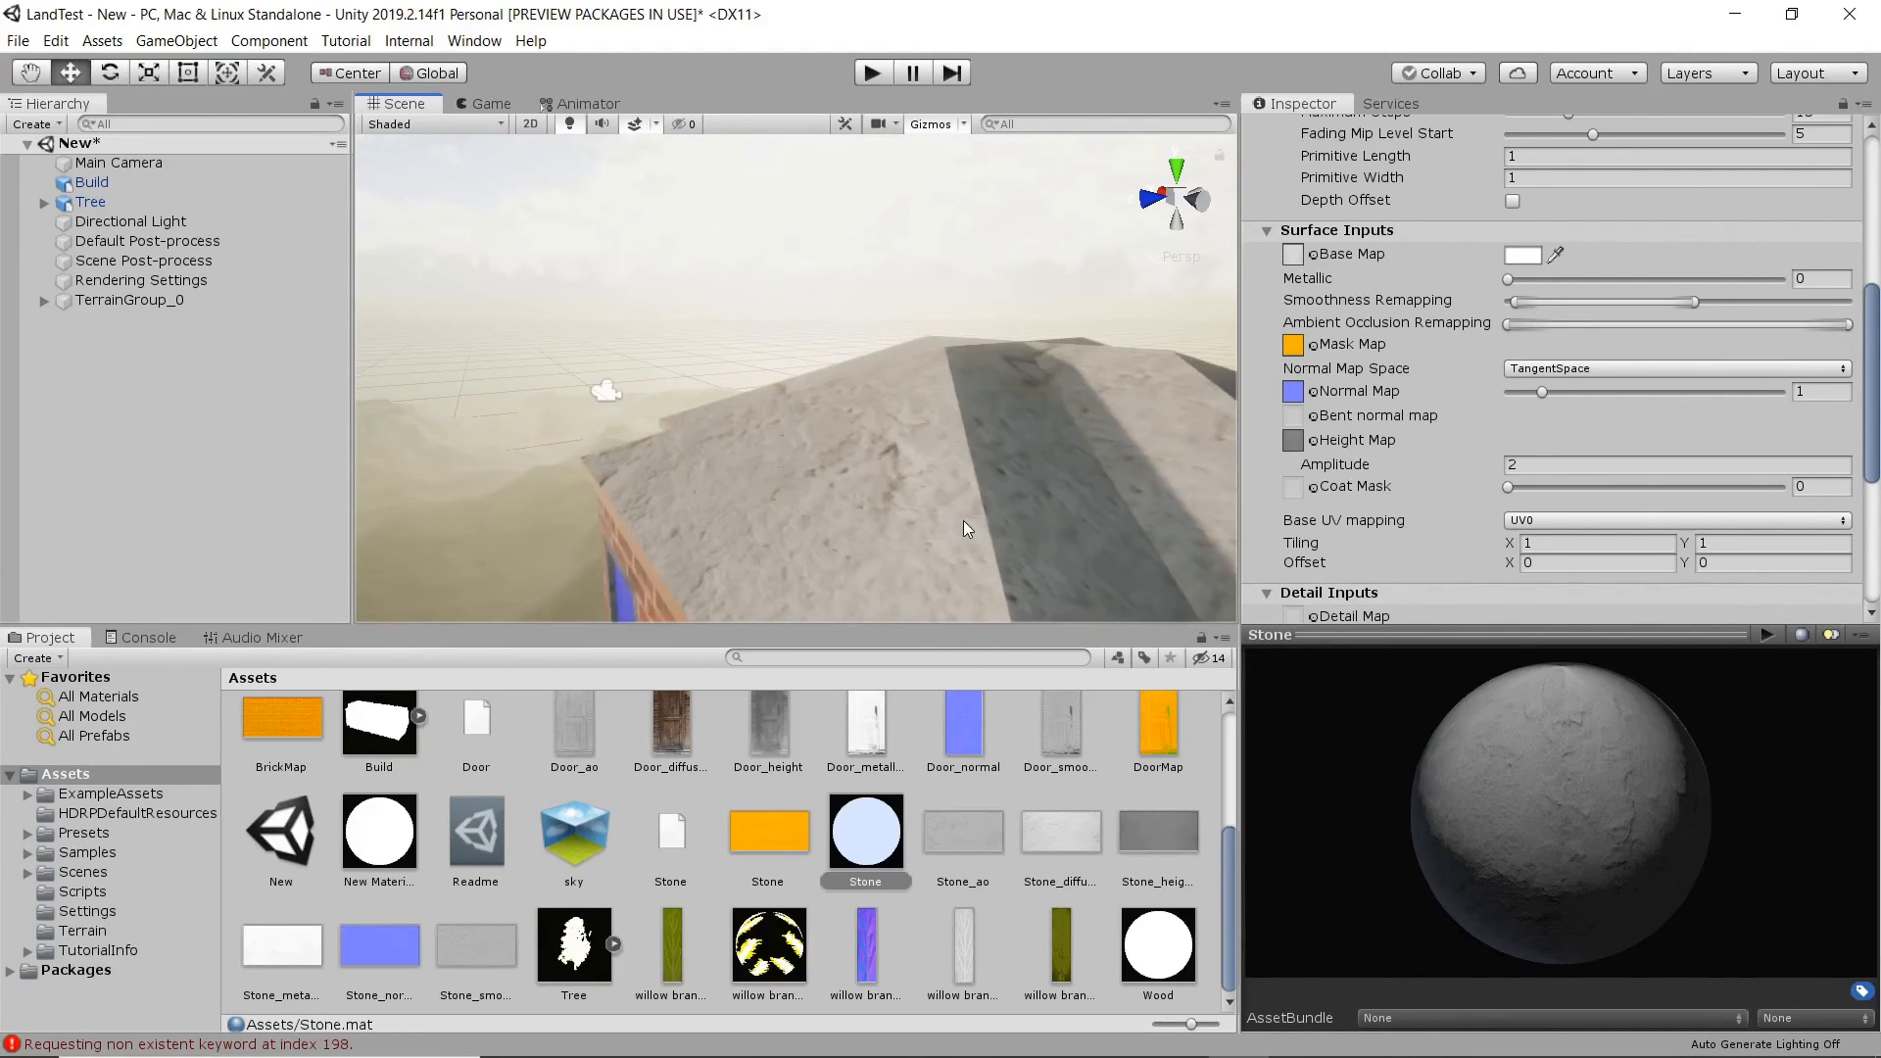
scroll(972, 510, down, 8)
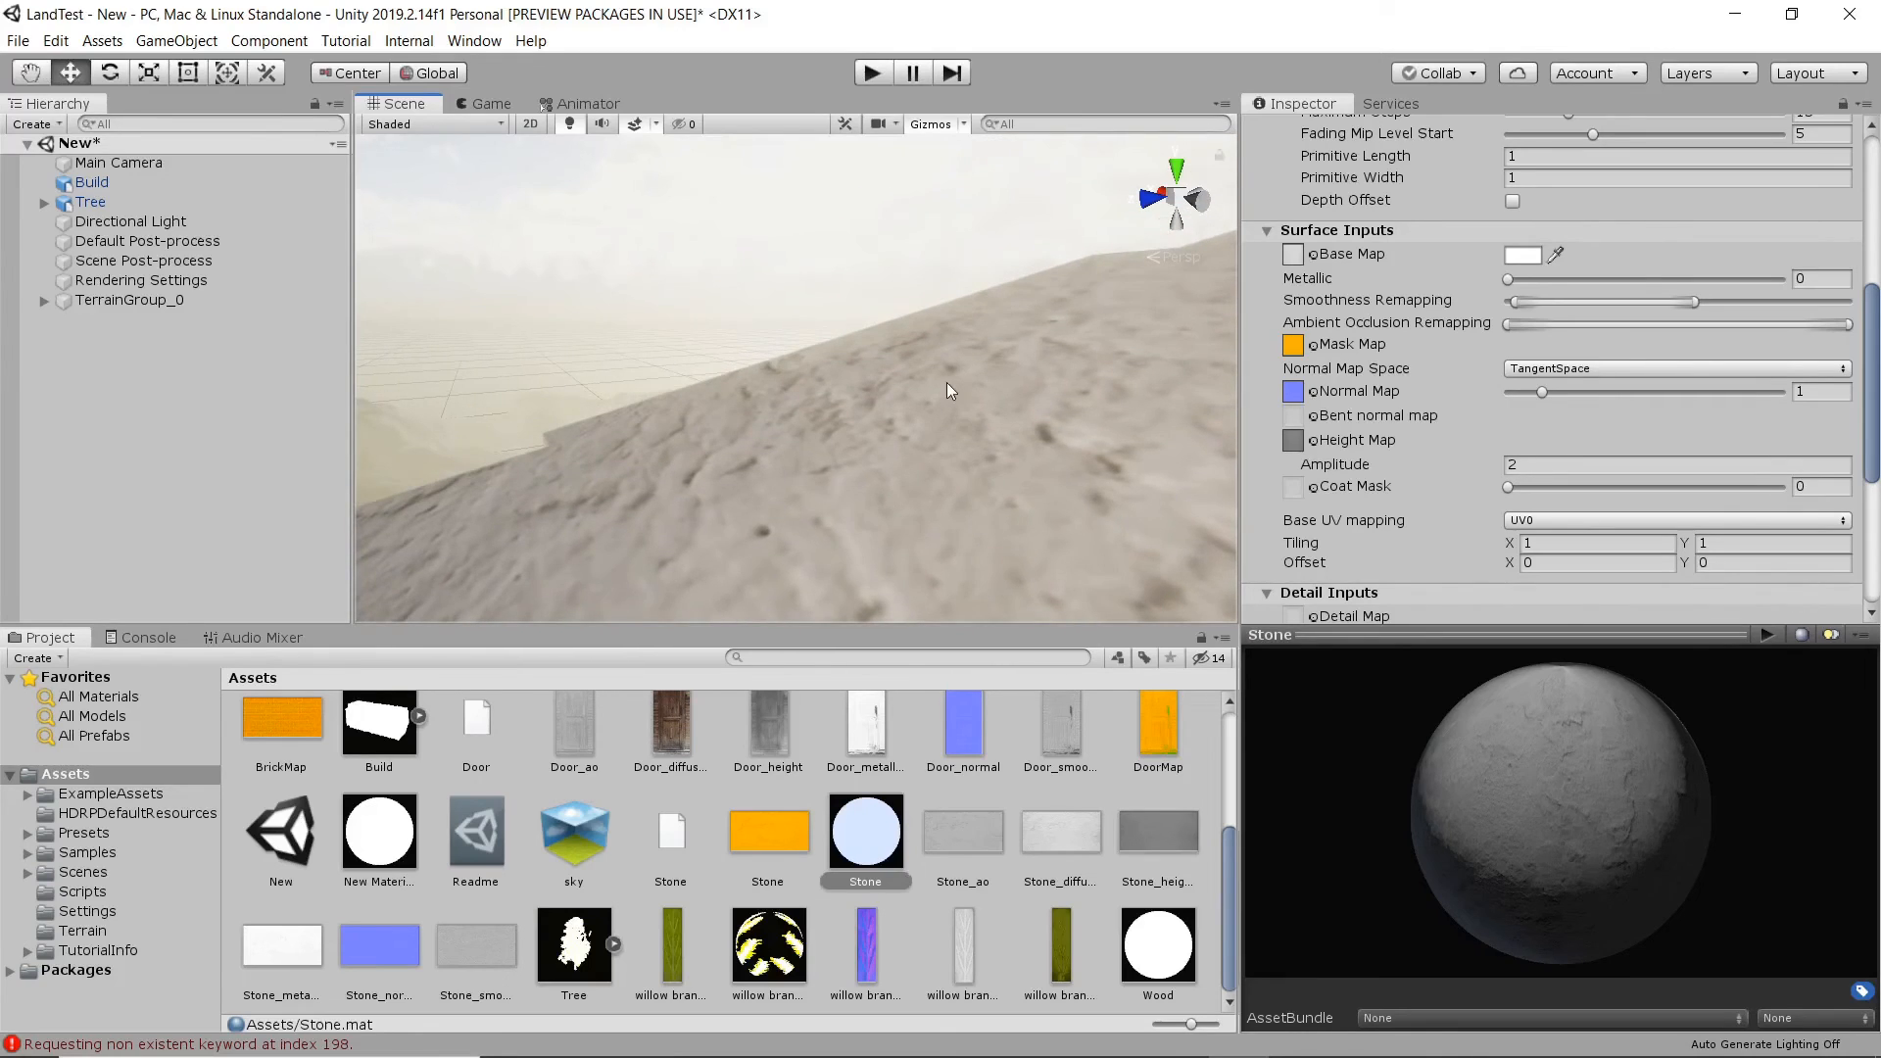
scroll(985, 501, down, 3)
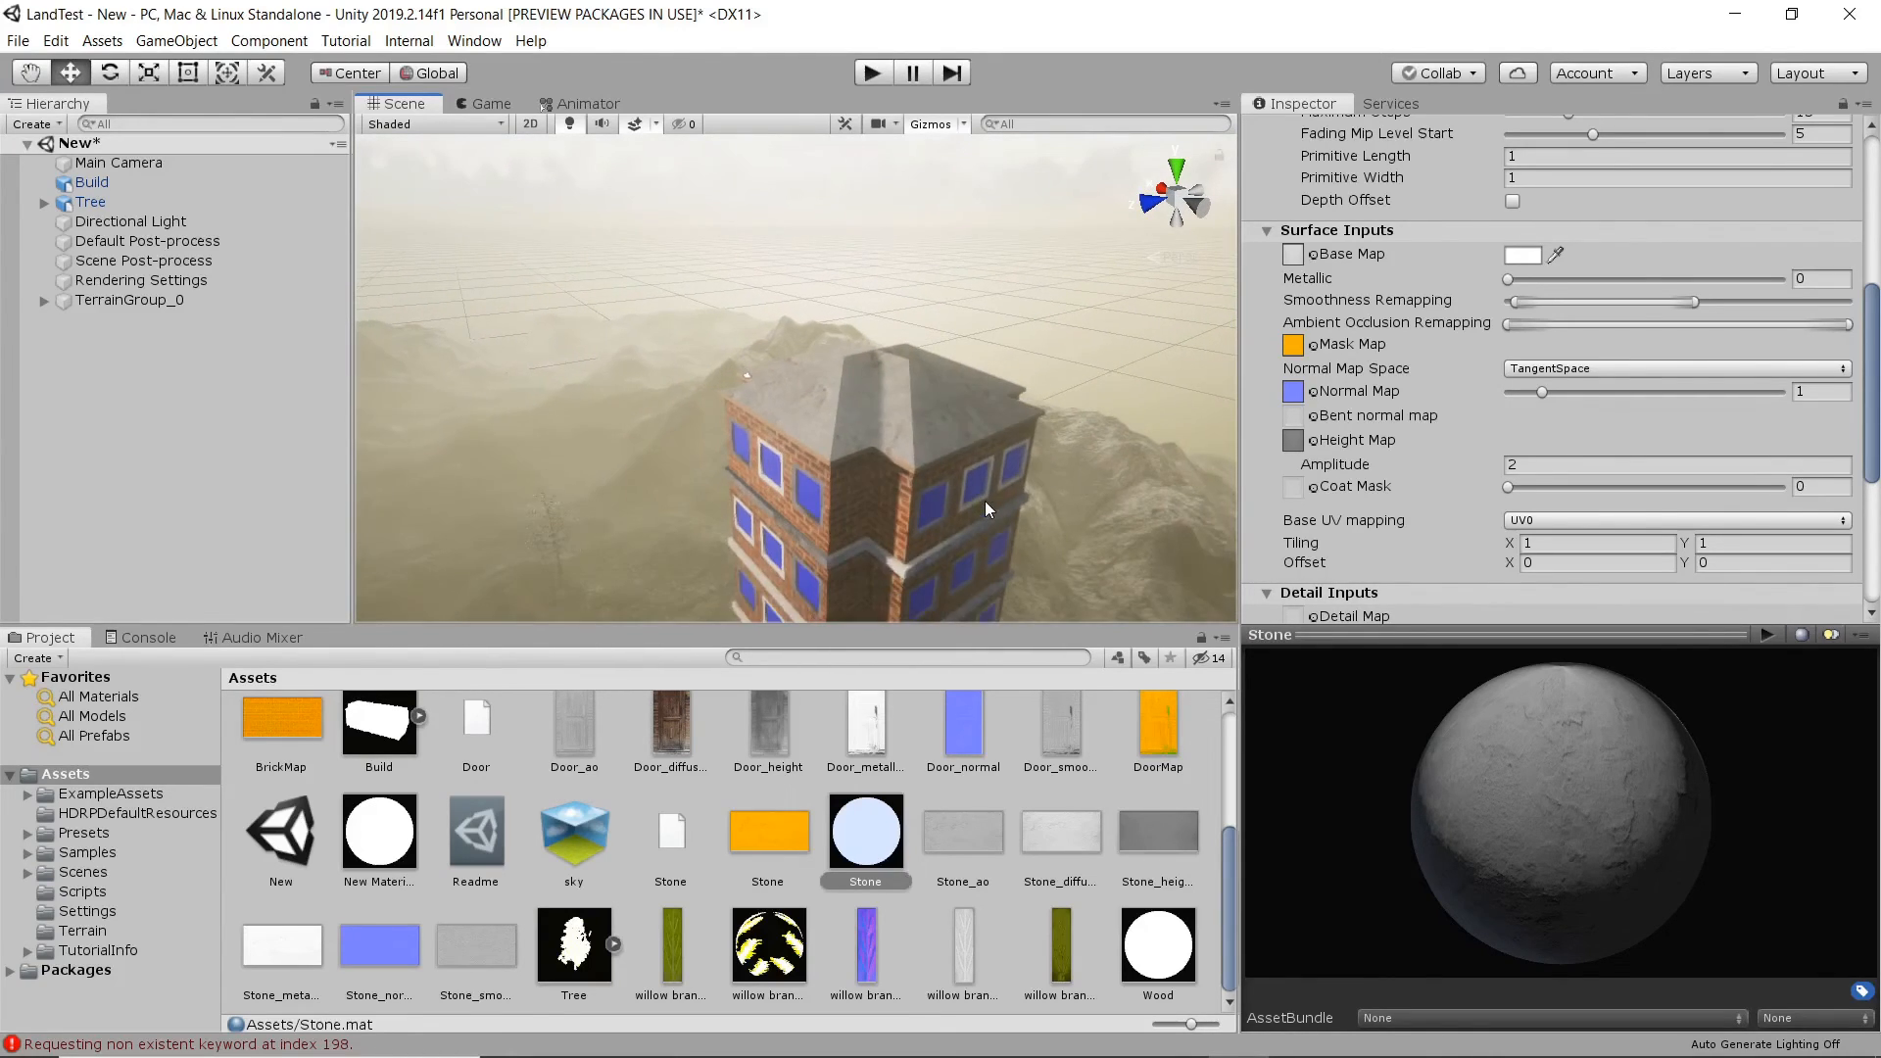
scroll(985, 502, up, 2)
middle_drag(984, 504, 990, 344)
scroll(951, 427, down, 1)
scroll(950, 443, up, 1)
right_drag(950, 443, 939, 398)
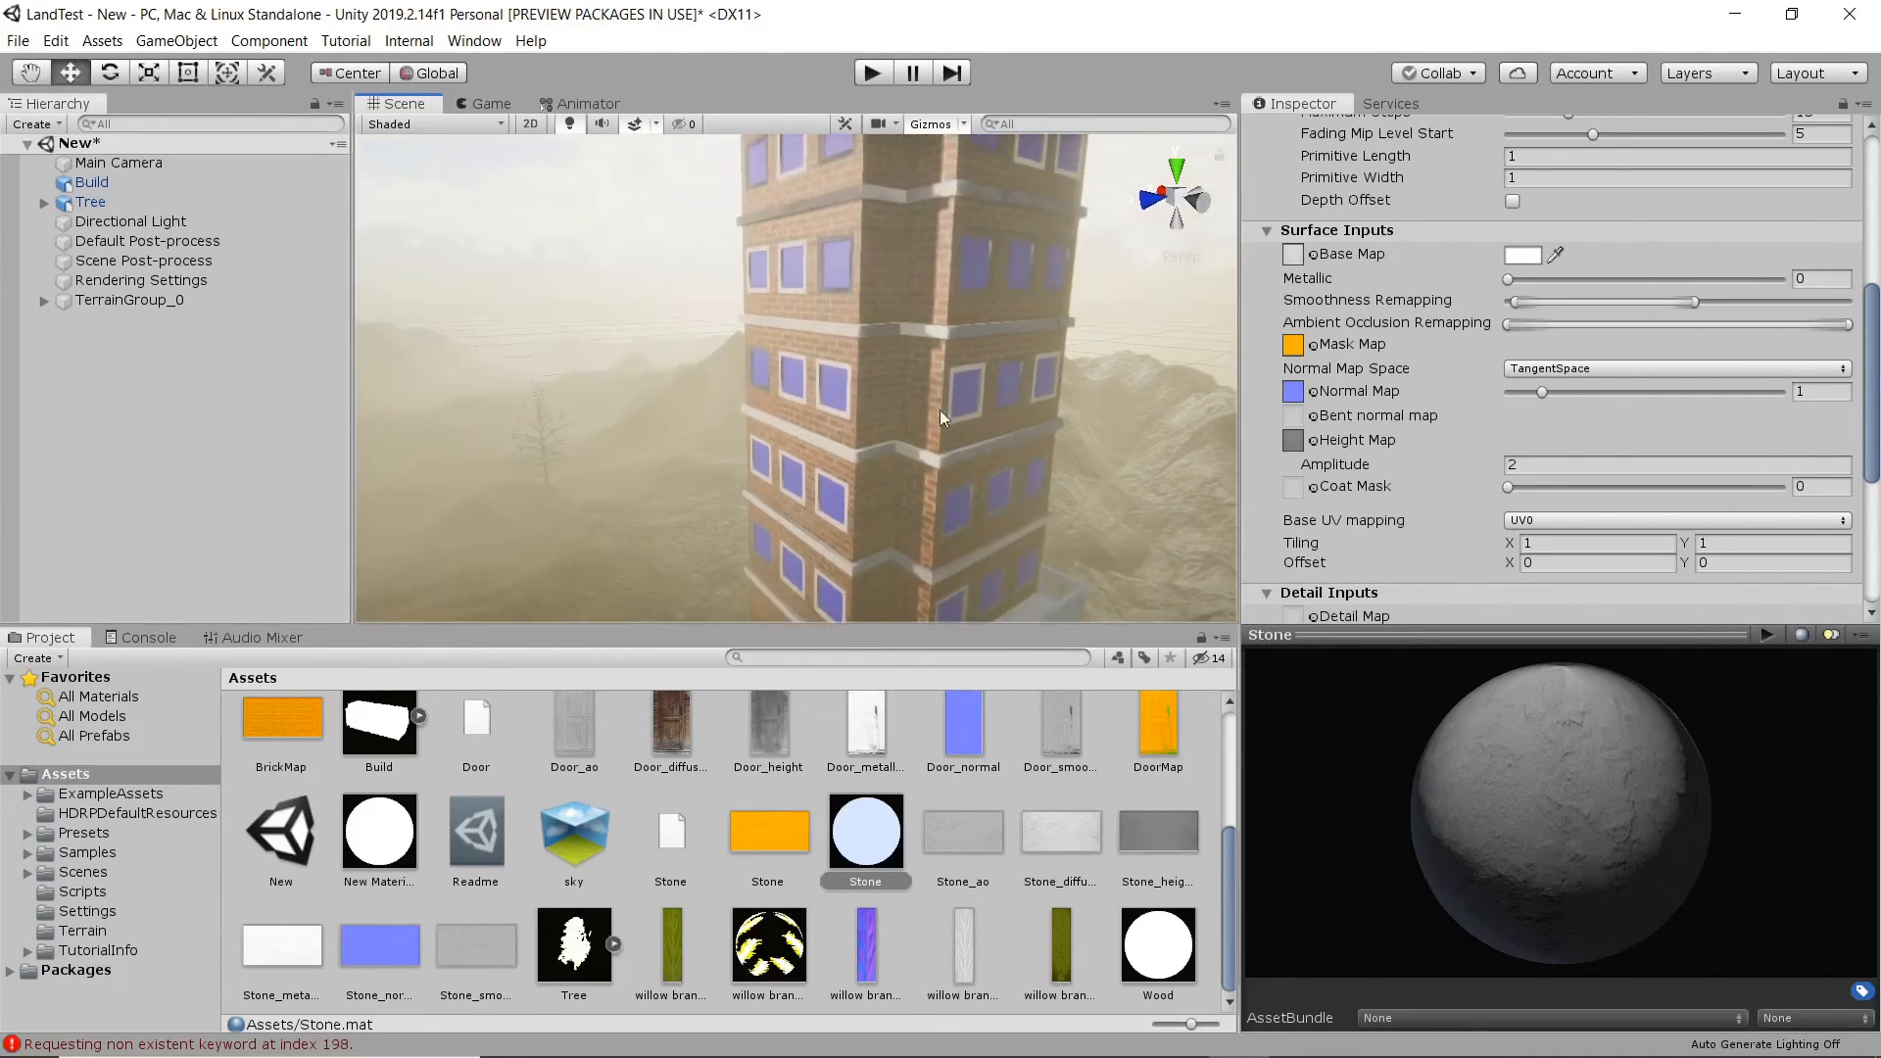
- Darken the Stone material's base color to the mid grey 8A8A8A
scroll(1013, 437, up, 2)
click(1520, 253)
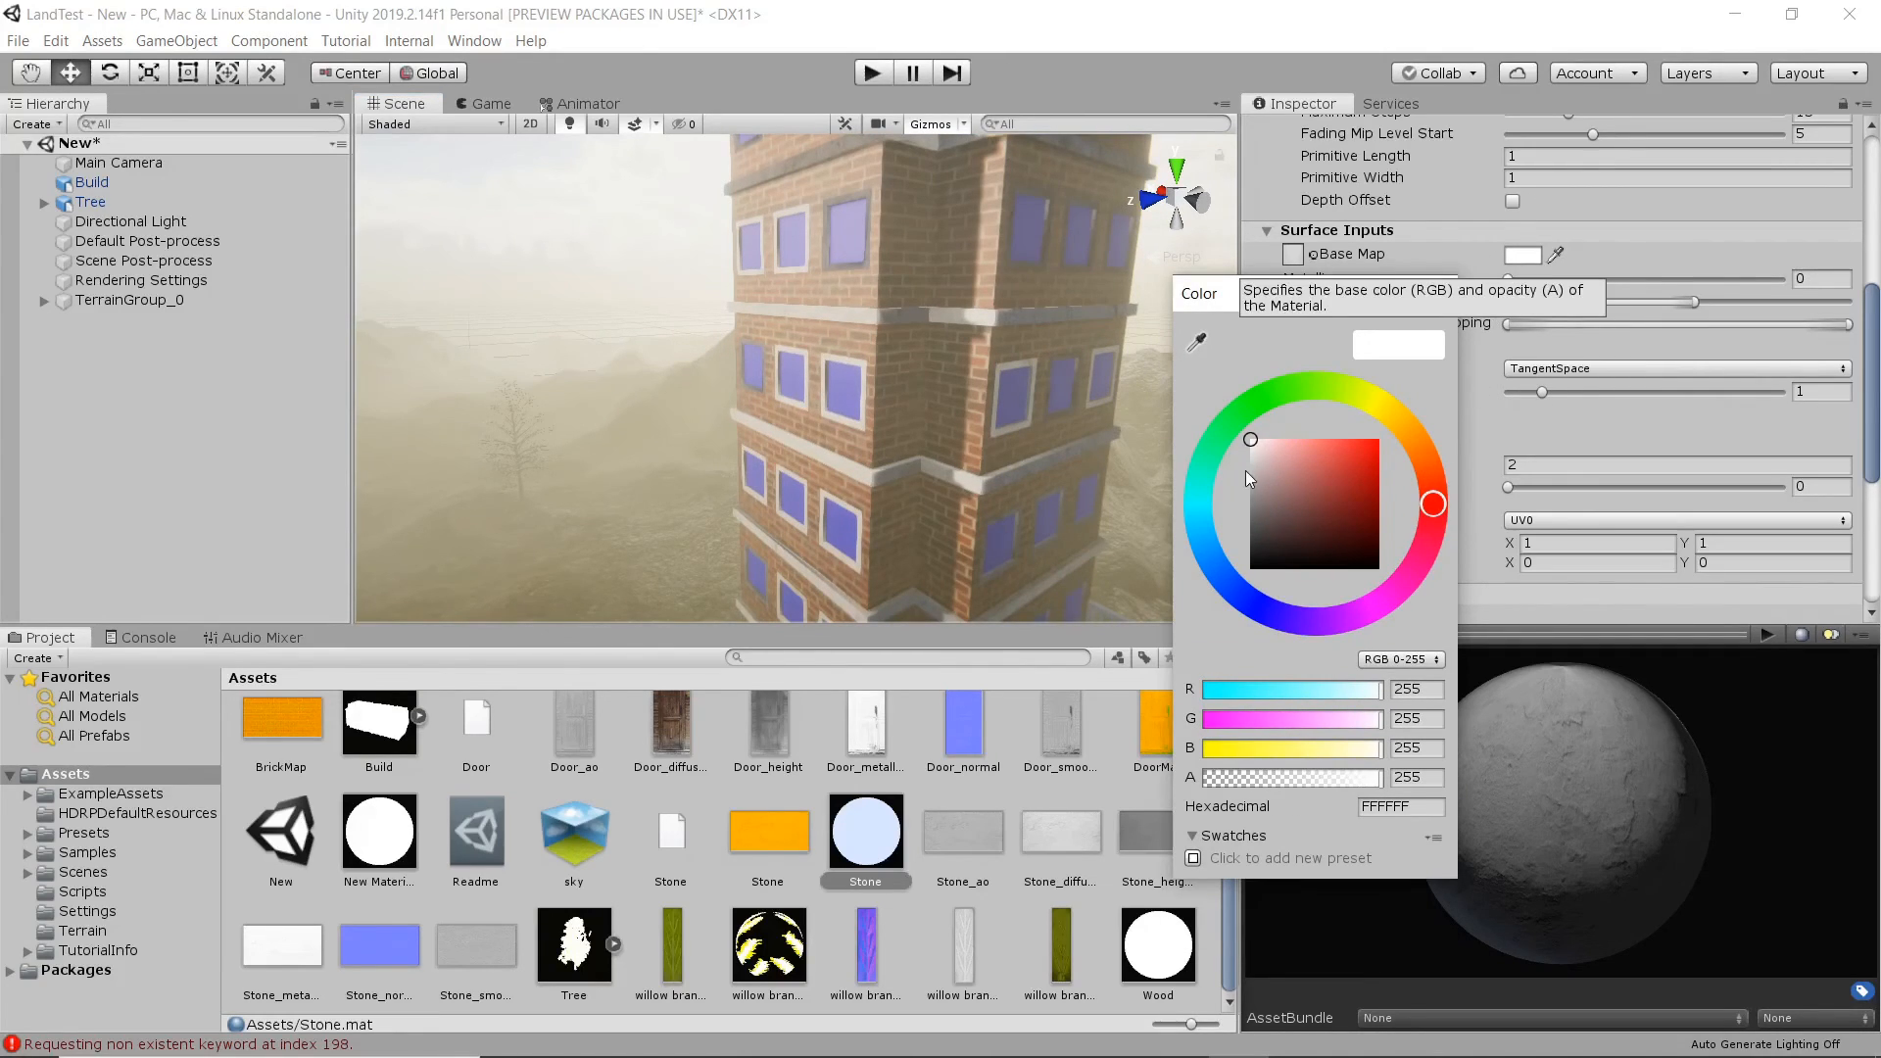
drag(1260, 462, 1250, 502)
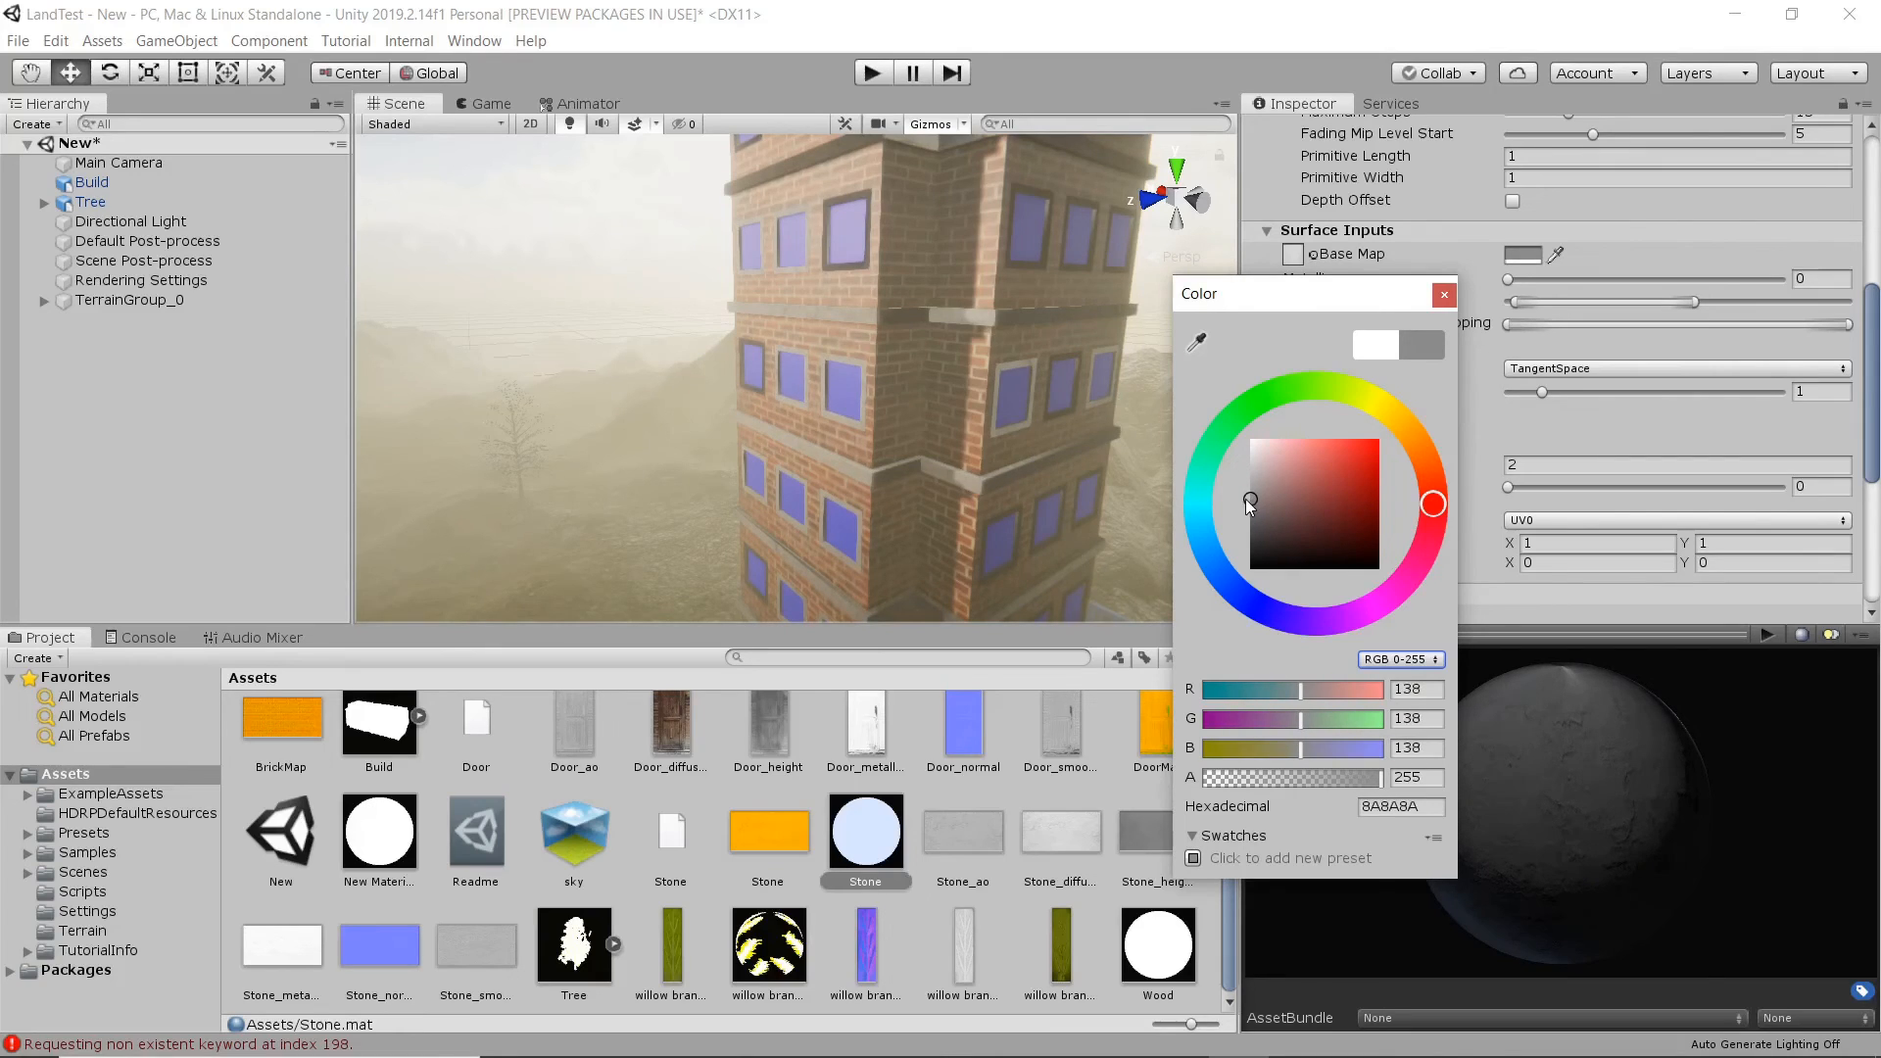
click(1445, 294)
scroll(1055, 352, up, 5)
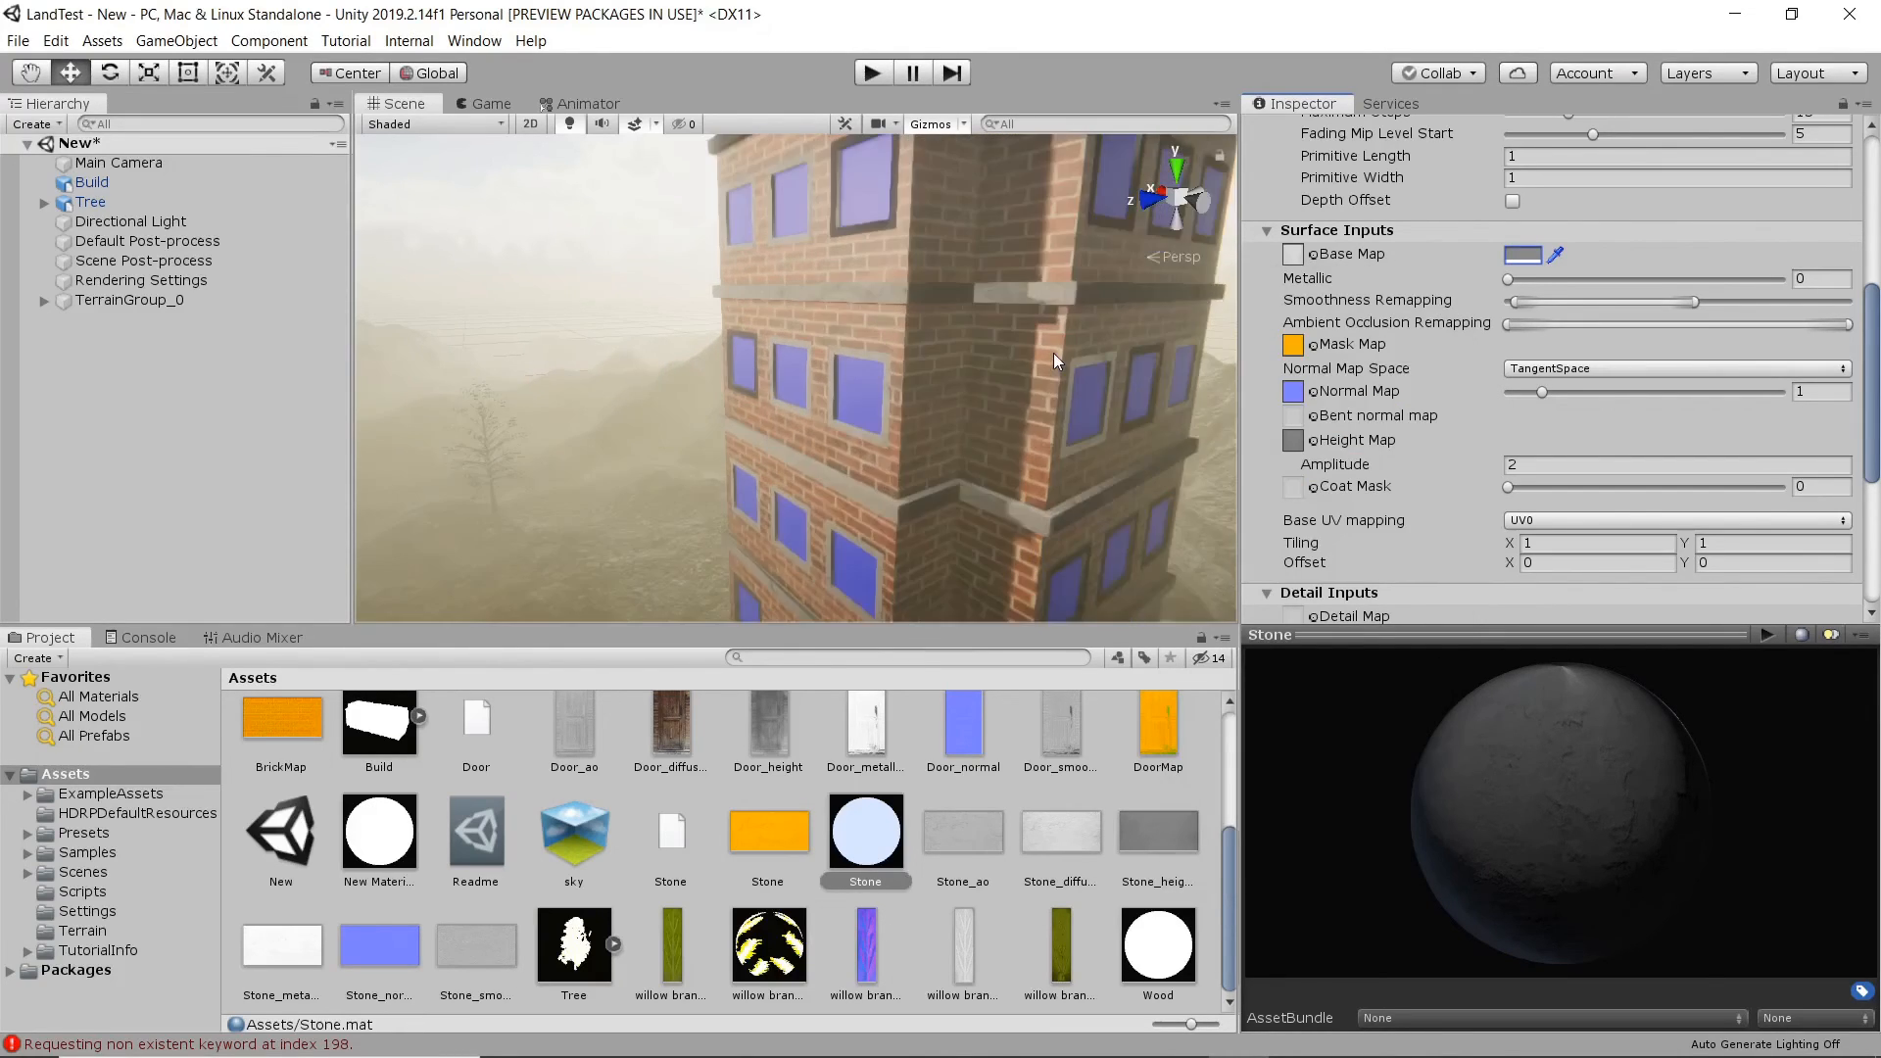
- Apply the Wood material to the building's balcony and open the Wood material's properties
middle_drag(1048, 300, 914, 393)
scroll(914, 393, up, 5)
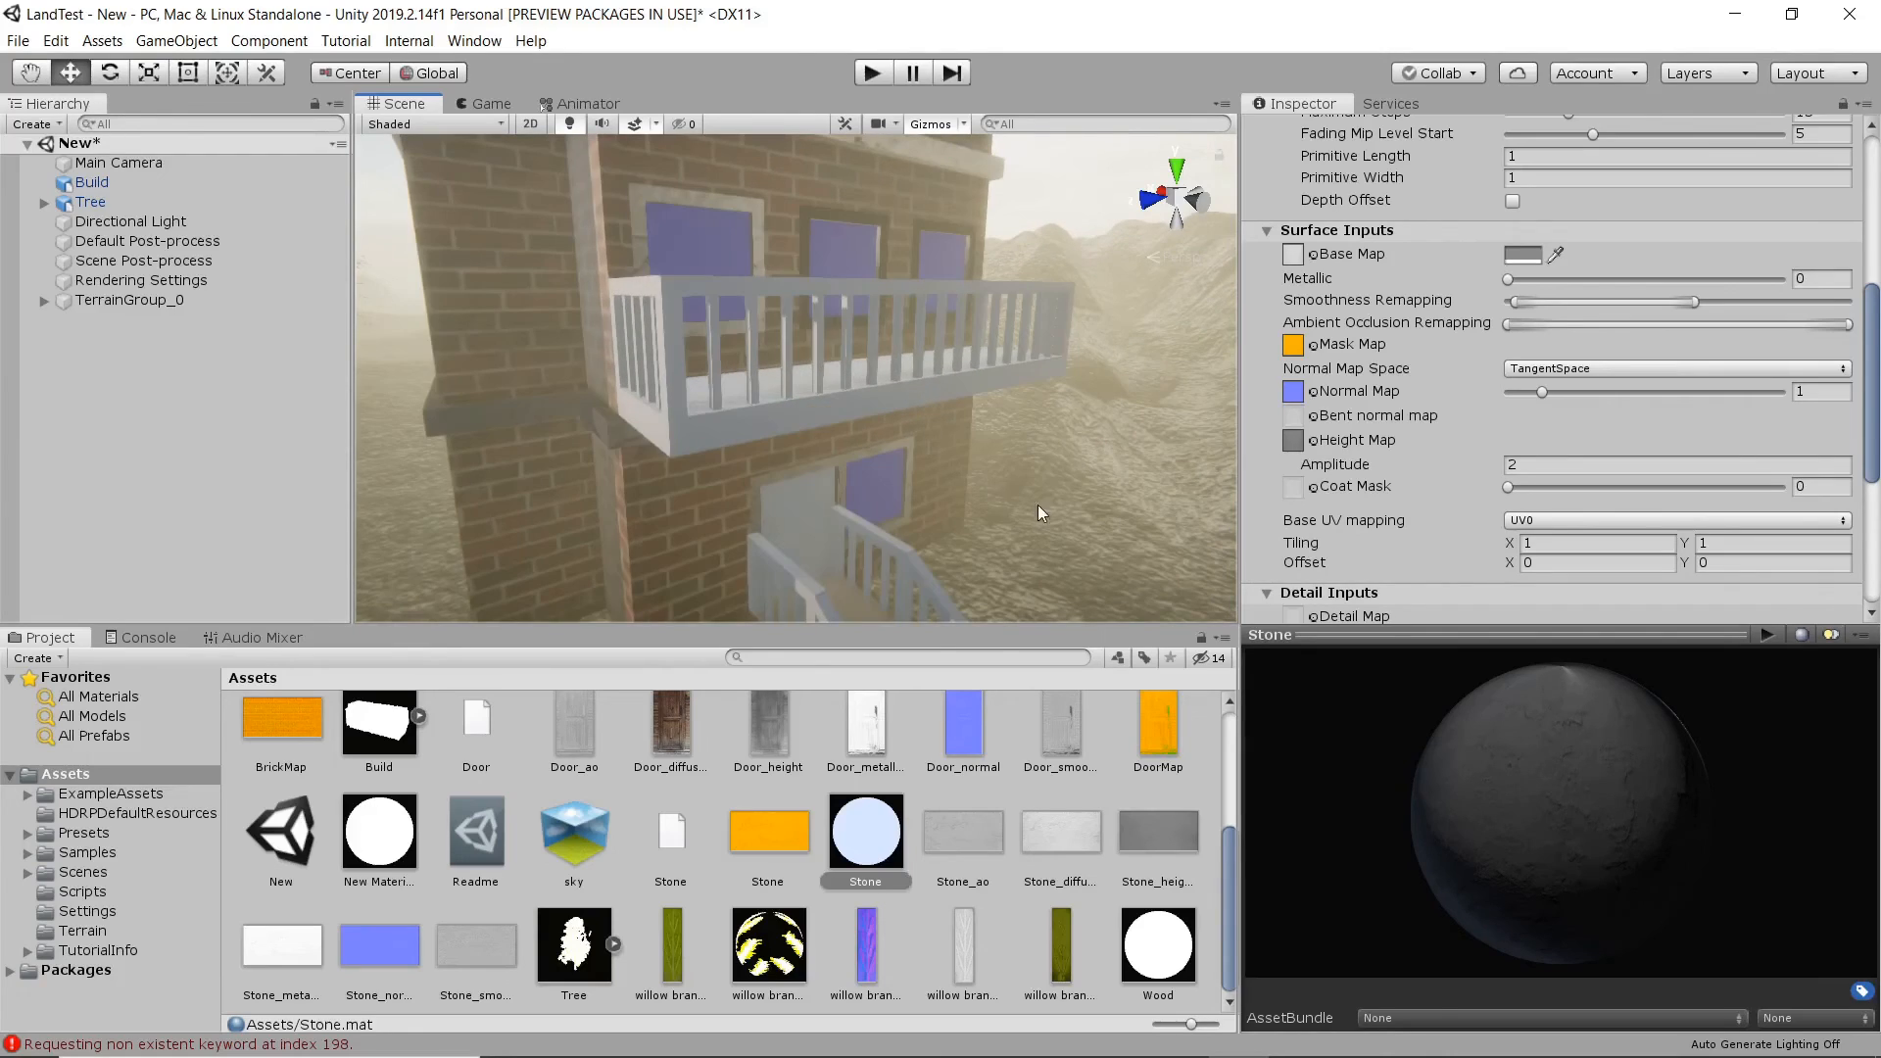
drag(1160, 947, 698, 433)
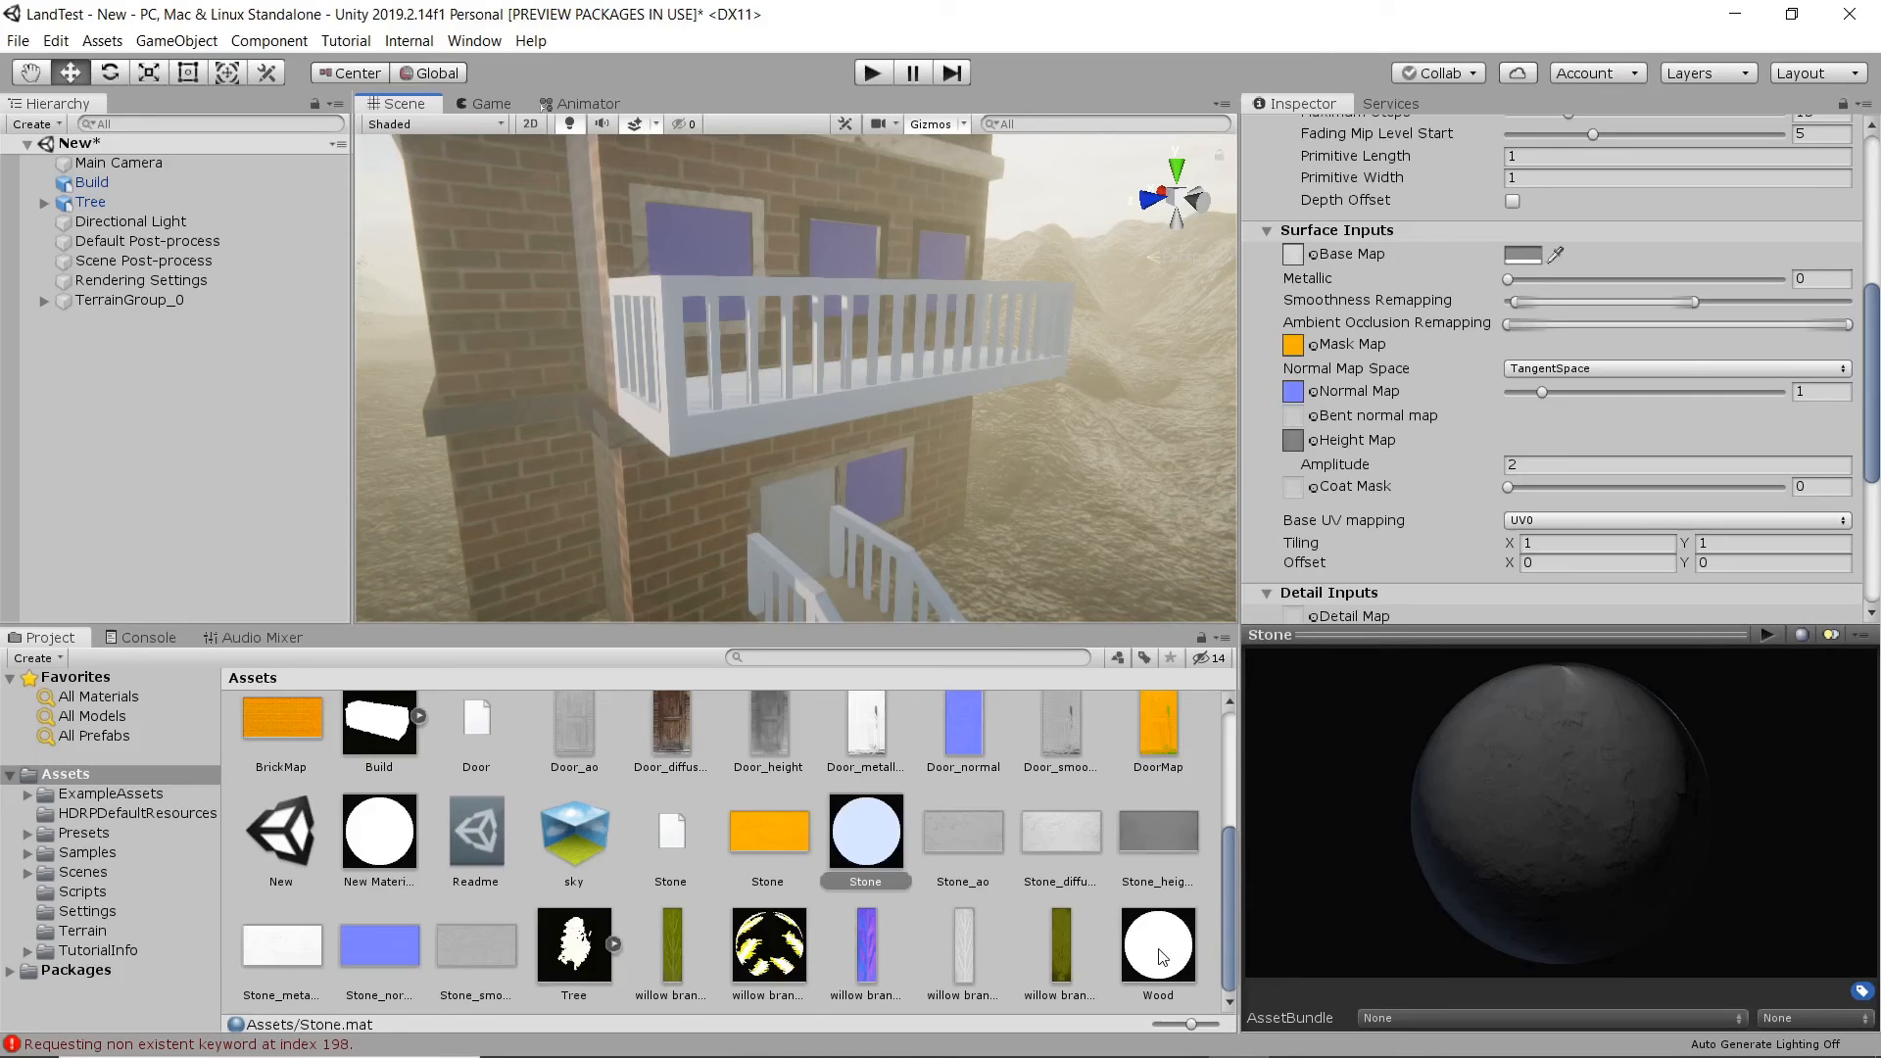
click(1229, 921)
click(1159, 951)
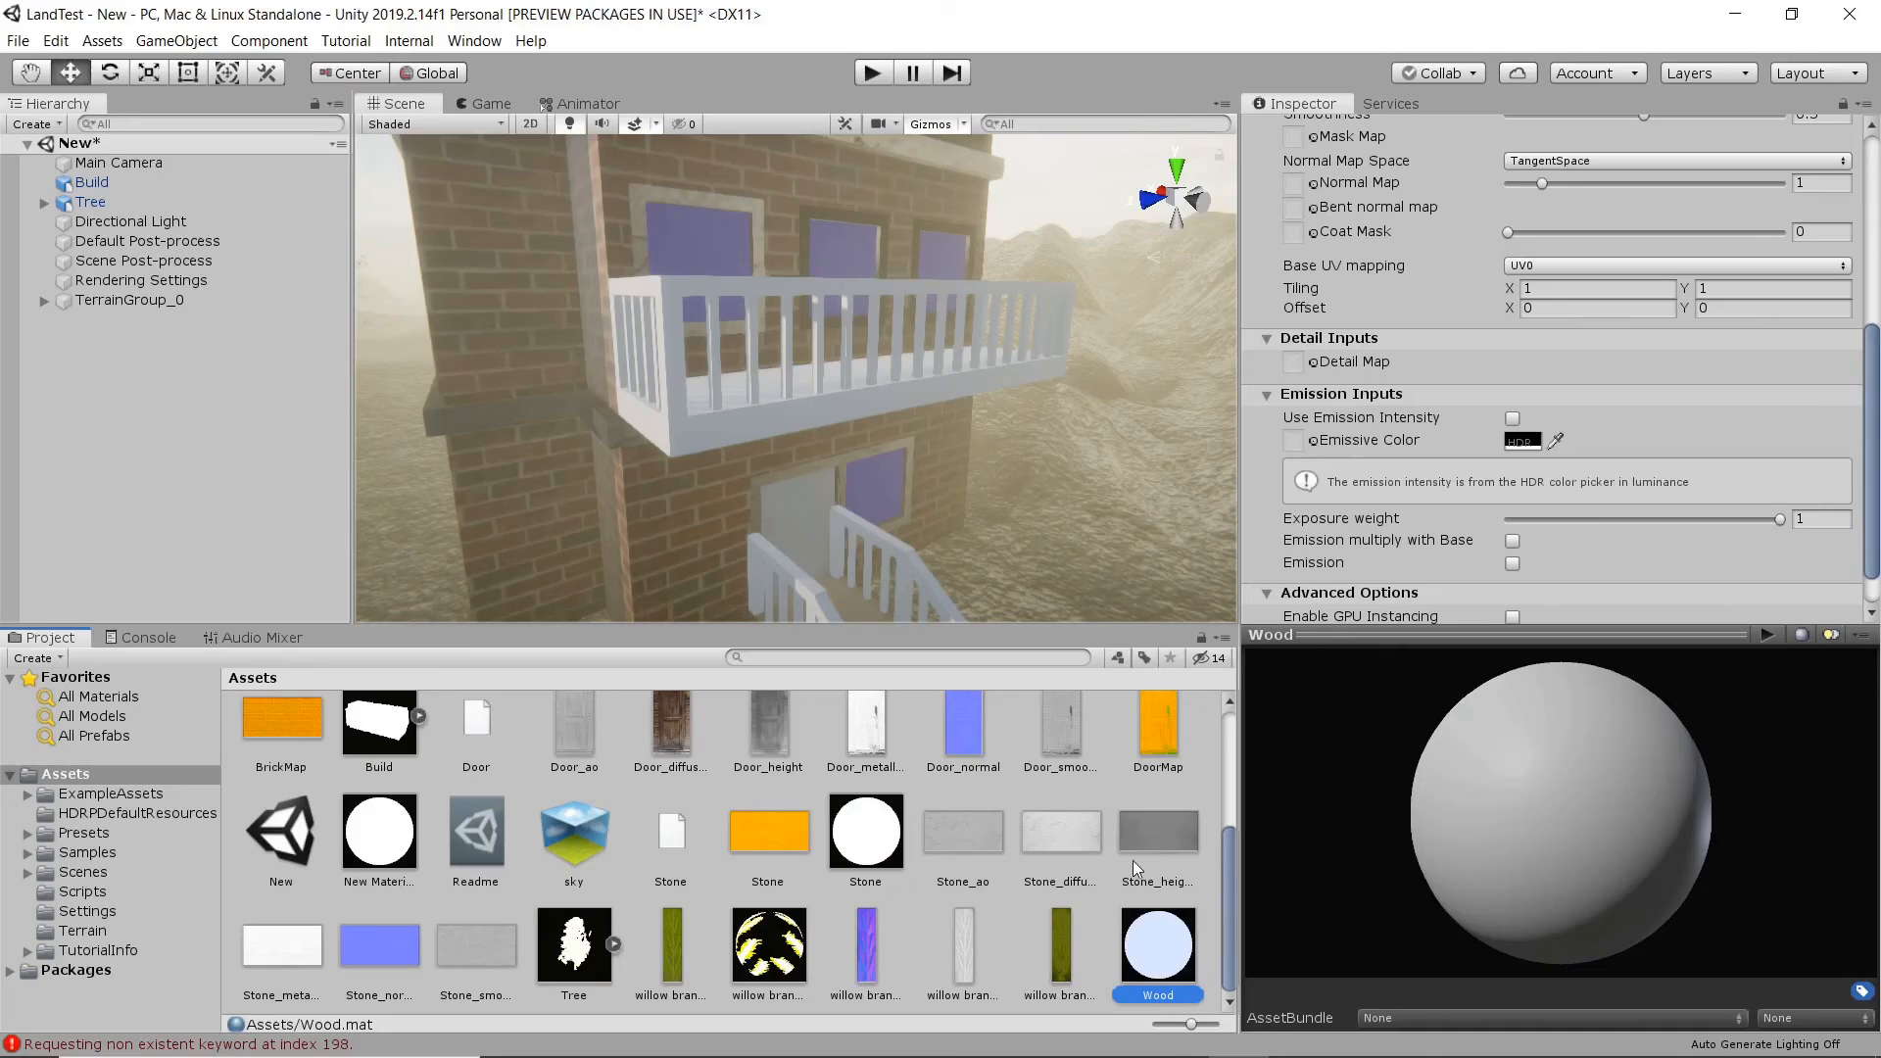
- Look through the project's Assets folder for textures suitable for the Wood material
scroll(1133, 862, up, 4)
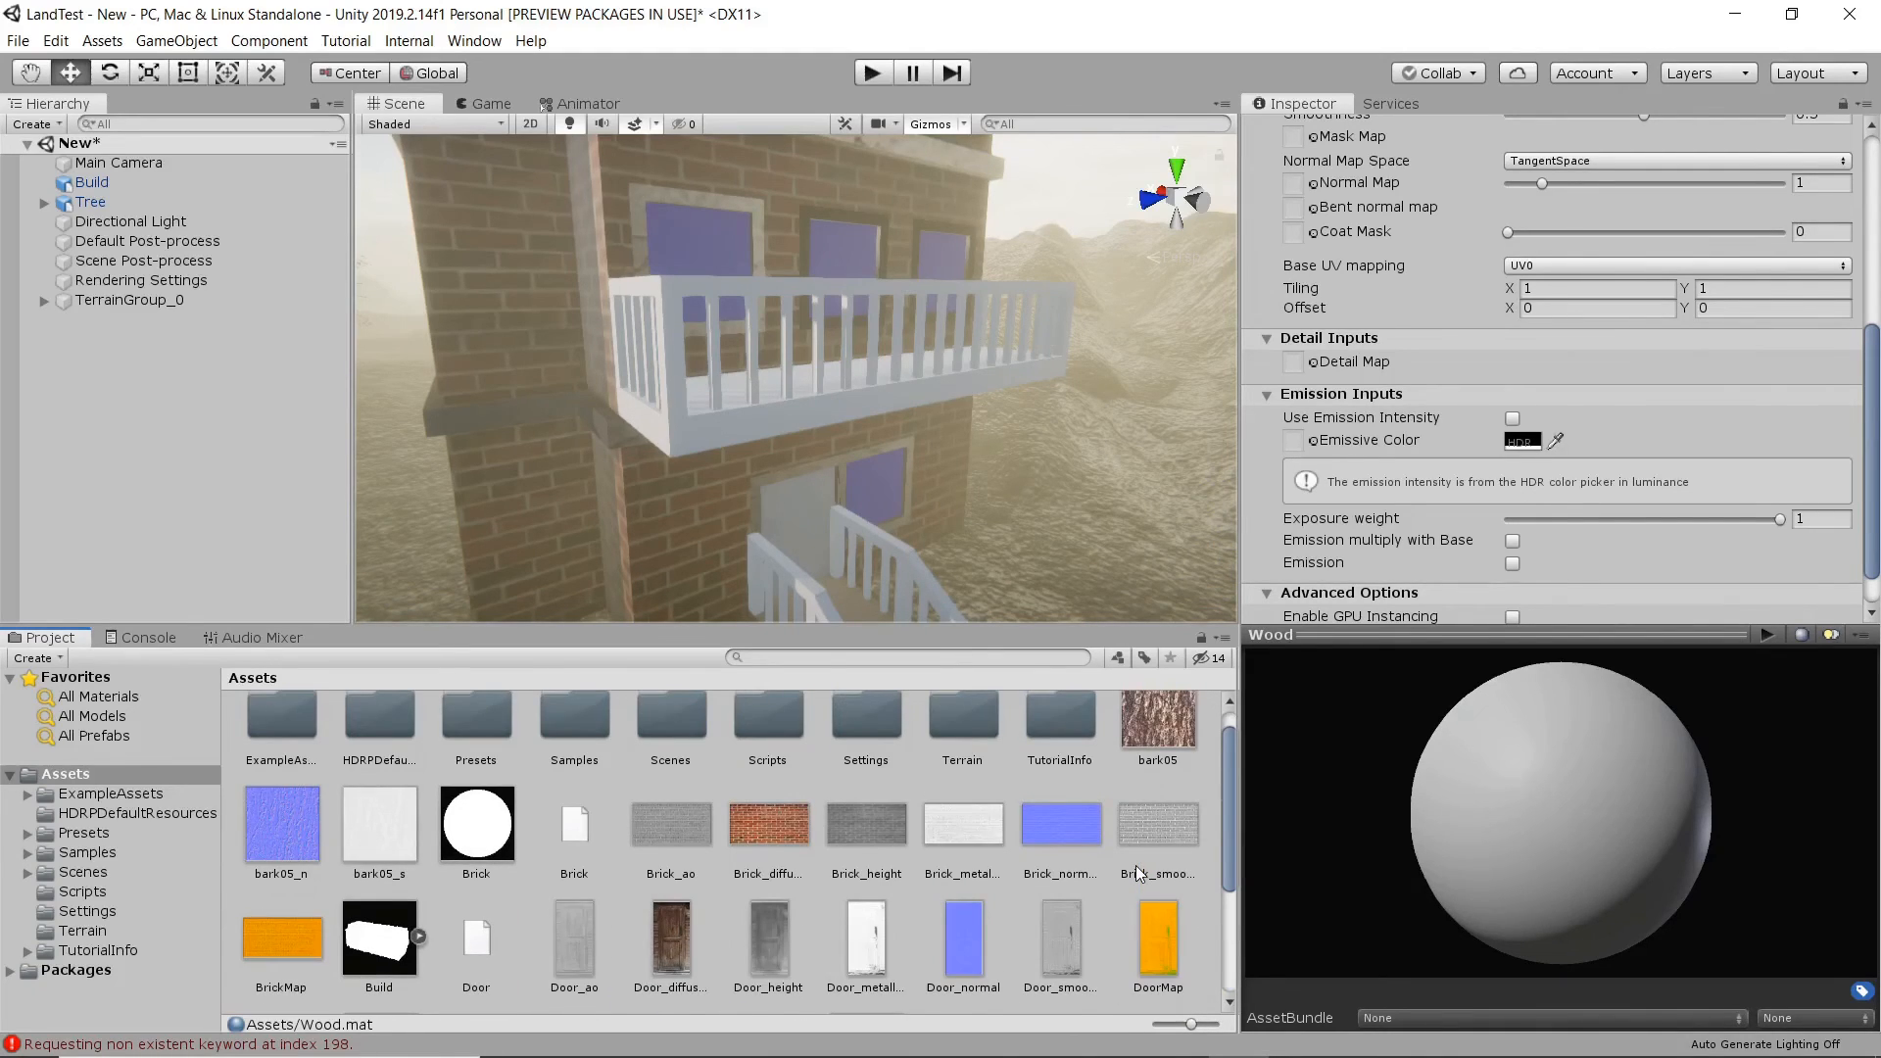
scroll(1137, 867, down, 2)
scroll(1137, 866, down, 2)
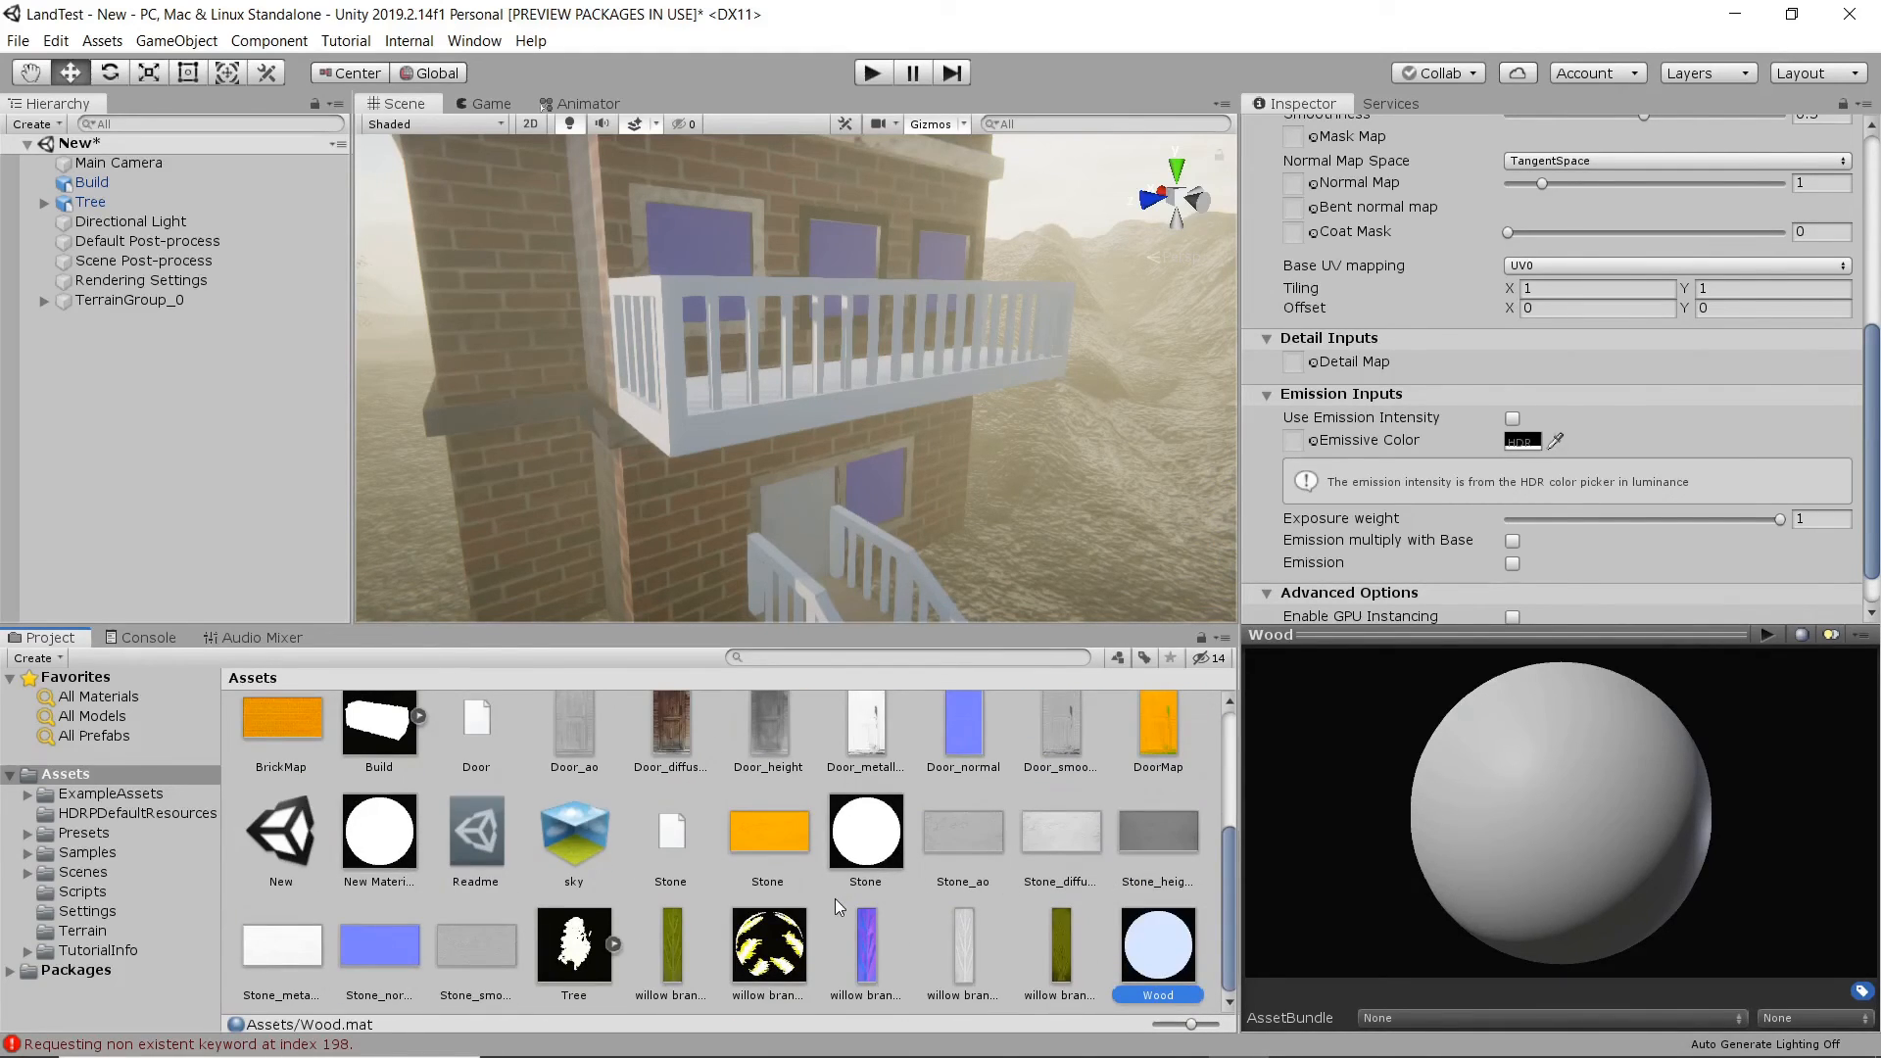
scroll(910, 910, up, 2)
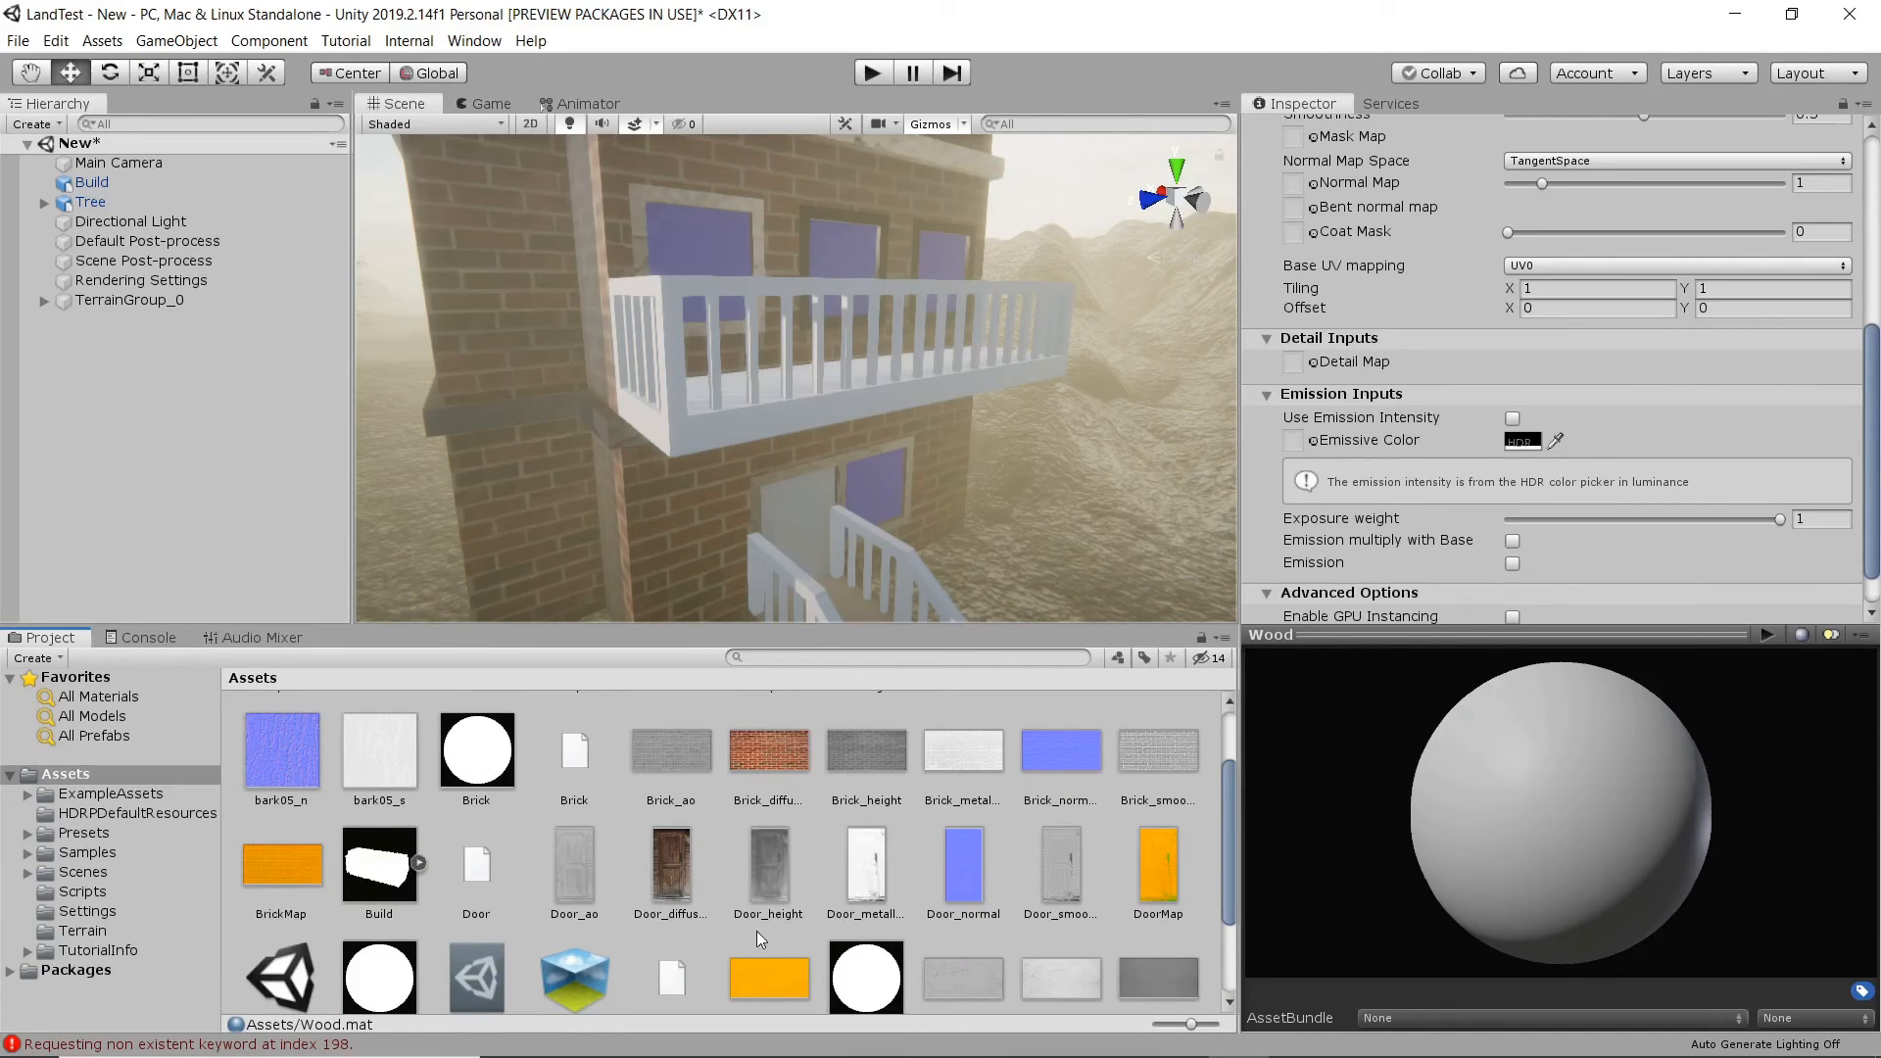
scroll(761, 938, down, 1)
scroll(892, 951, down, 1)
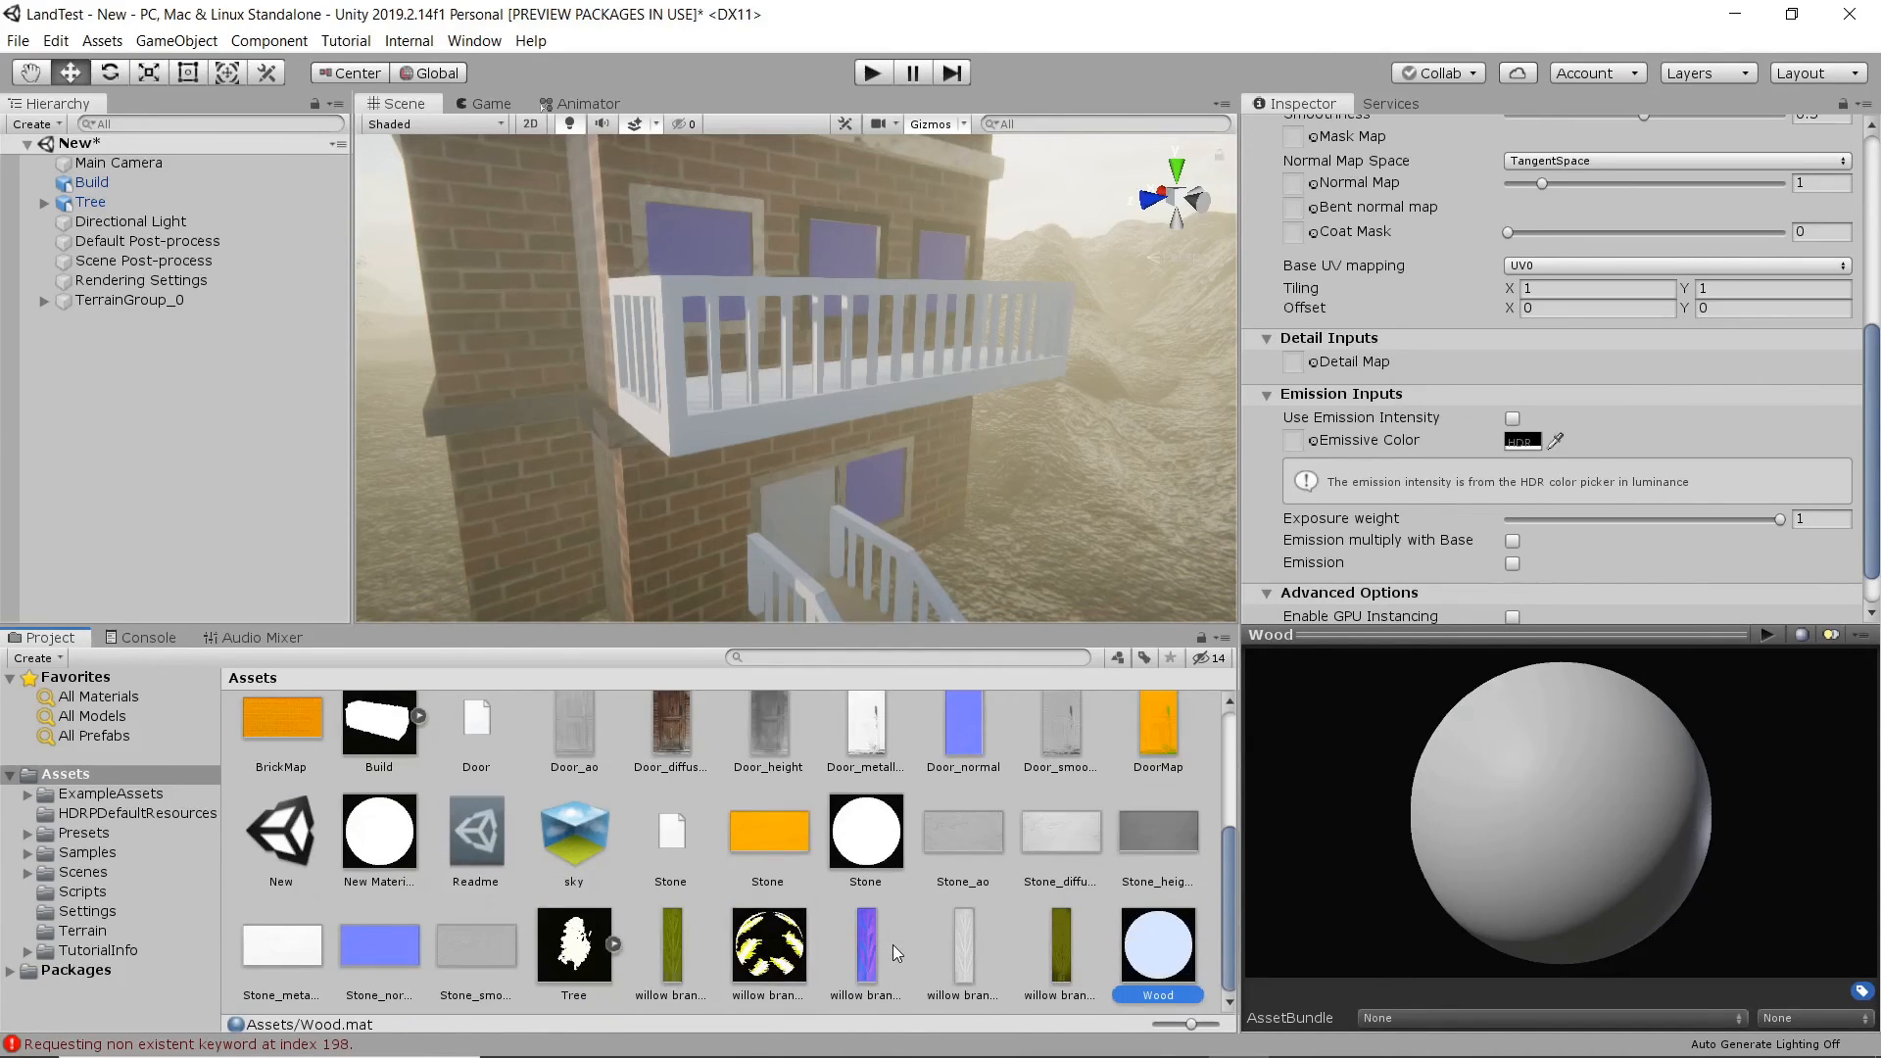
scroll(891, 944, up, 3)
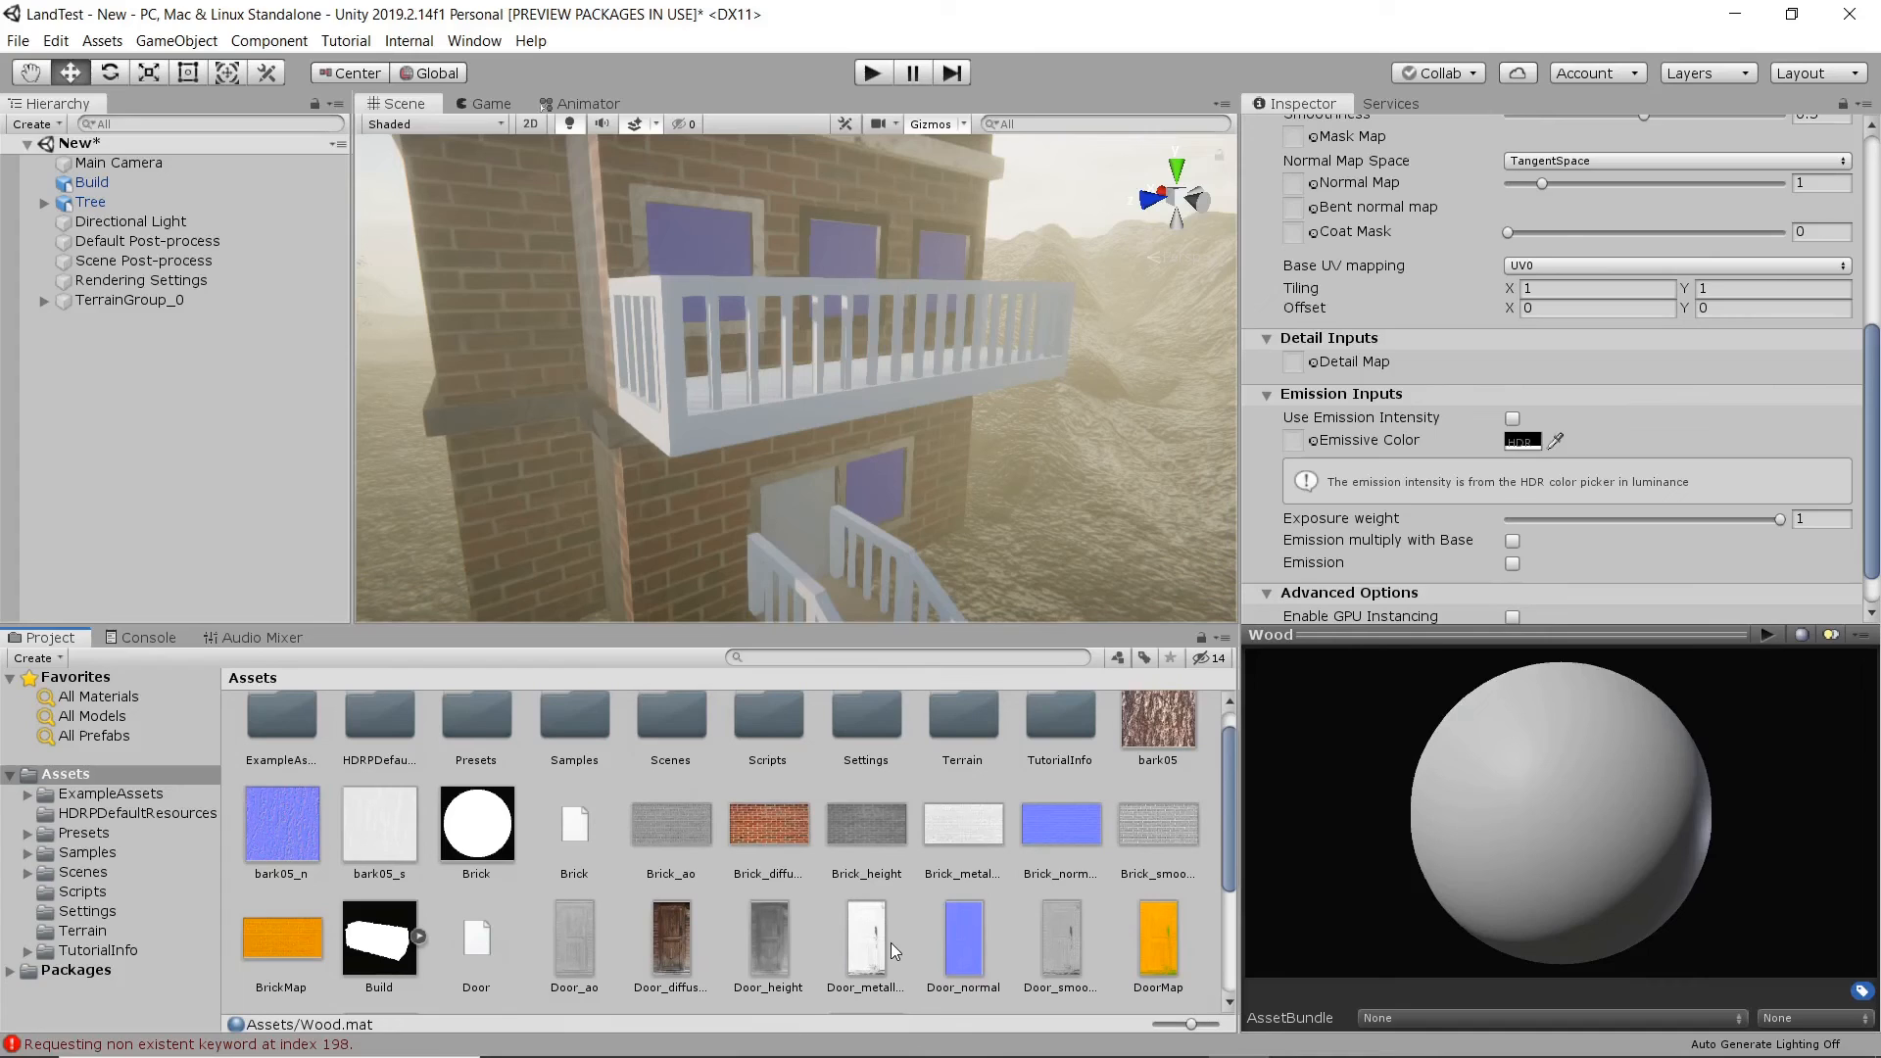
scroll(891, 943, down, 3)
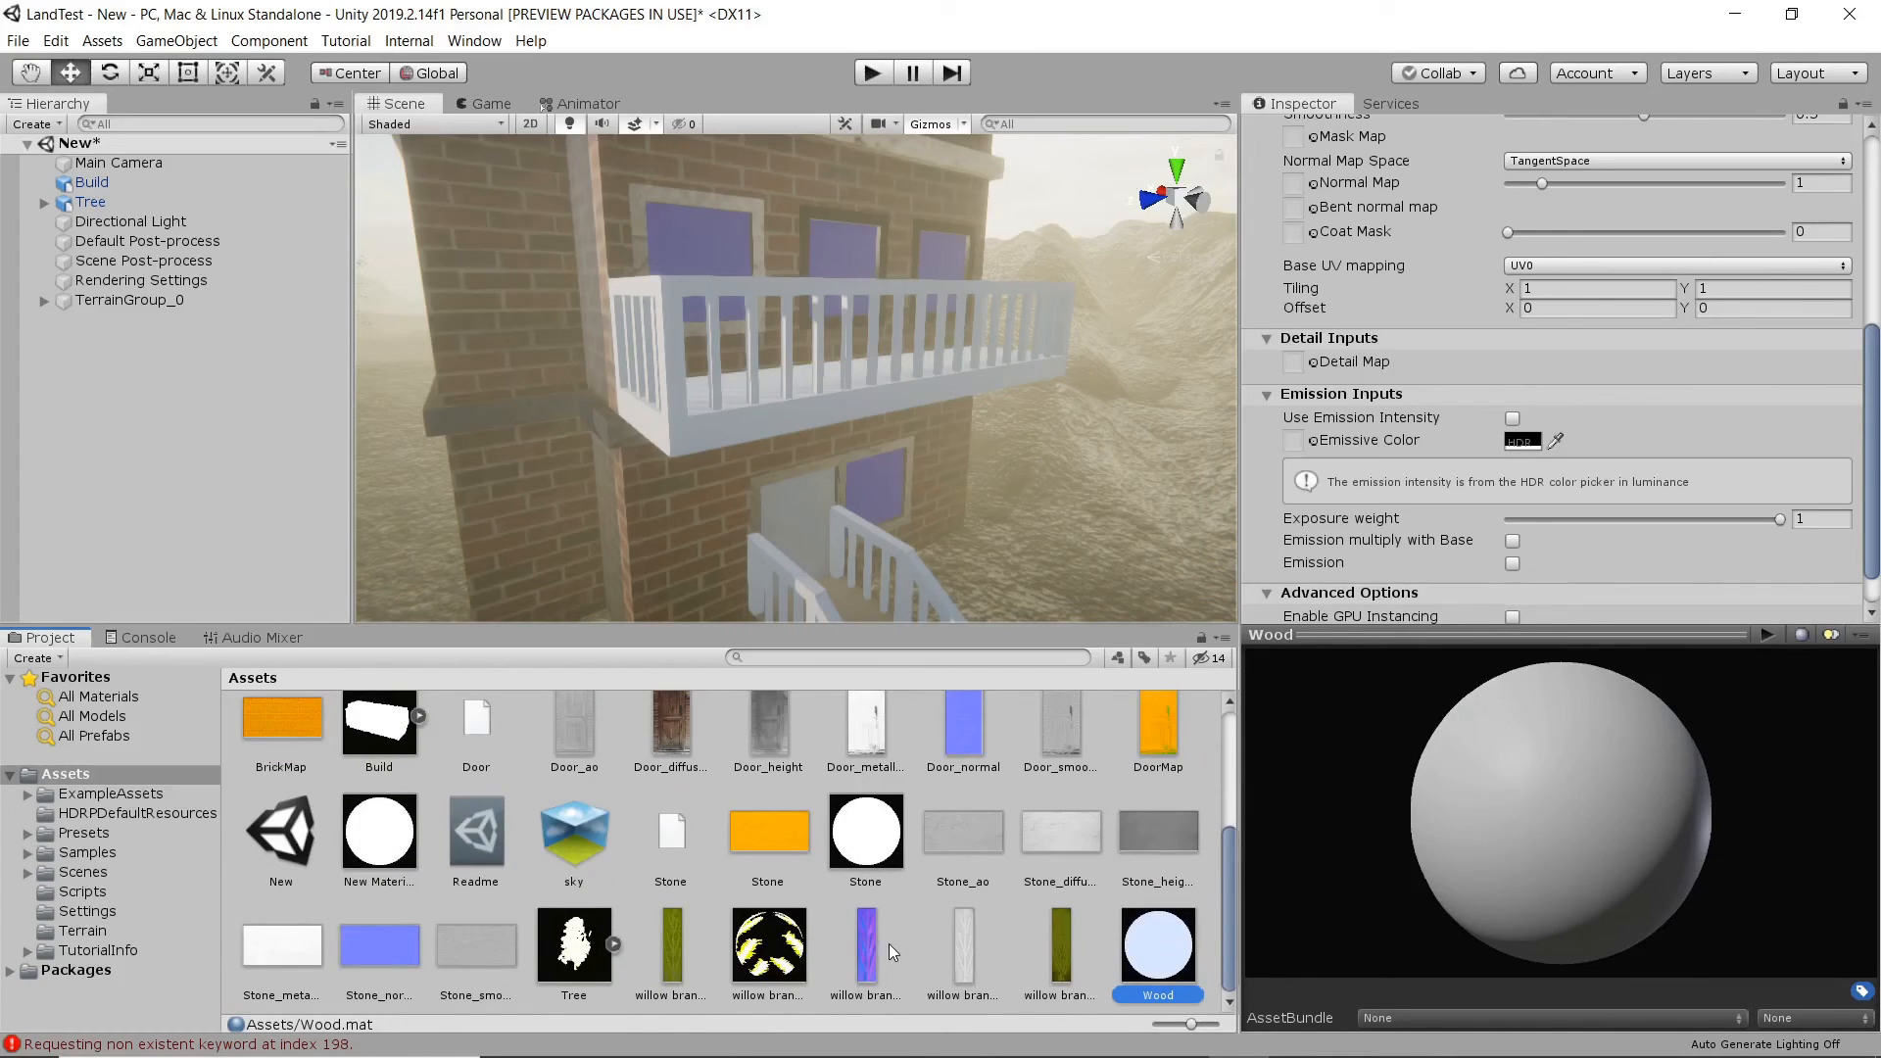
scroll(823, 856, up, 3)
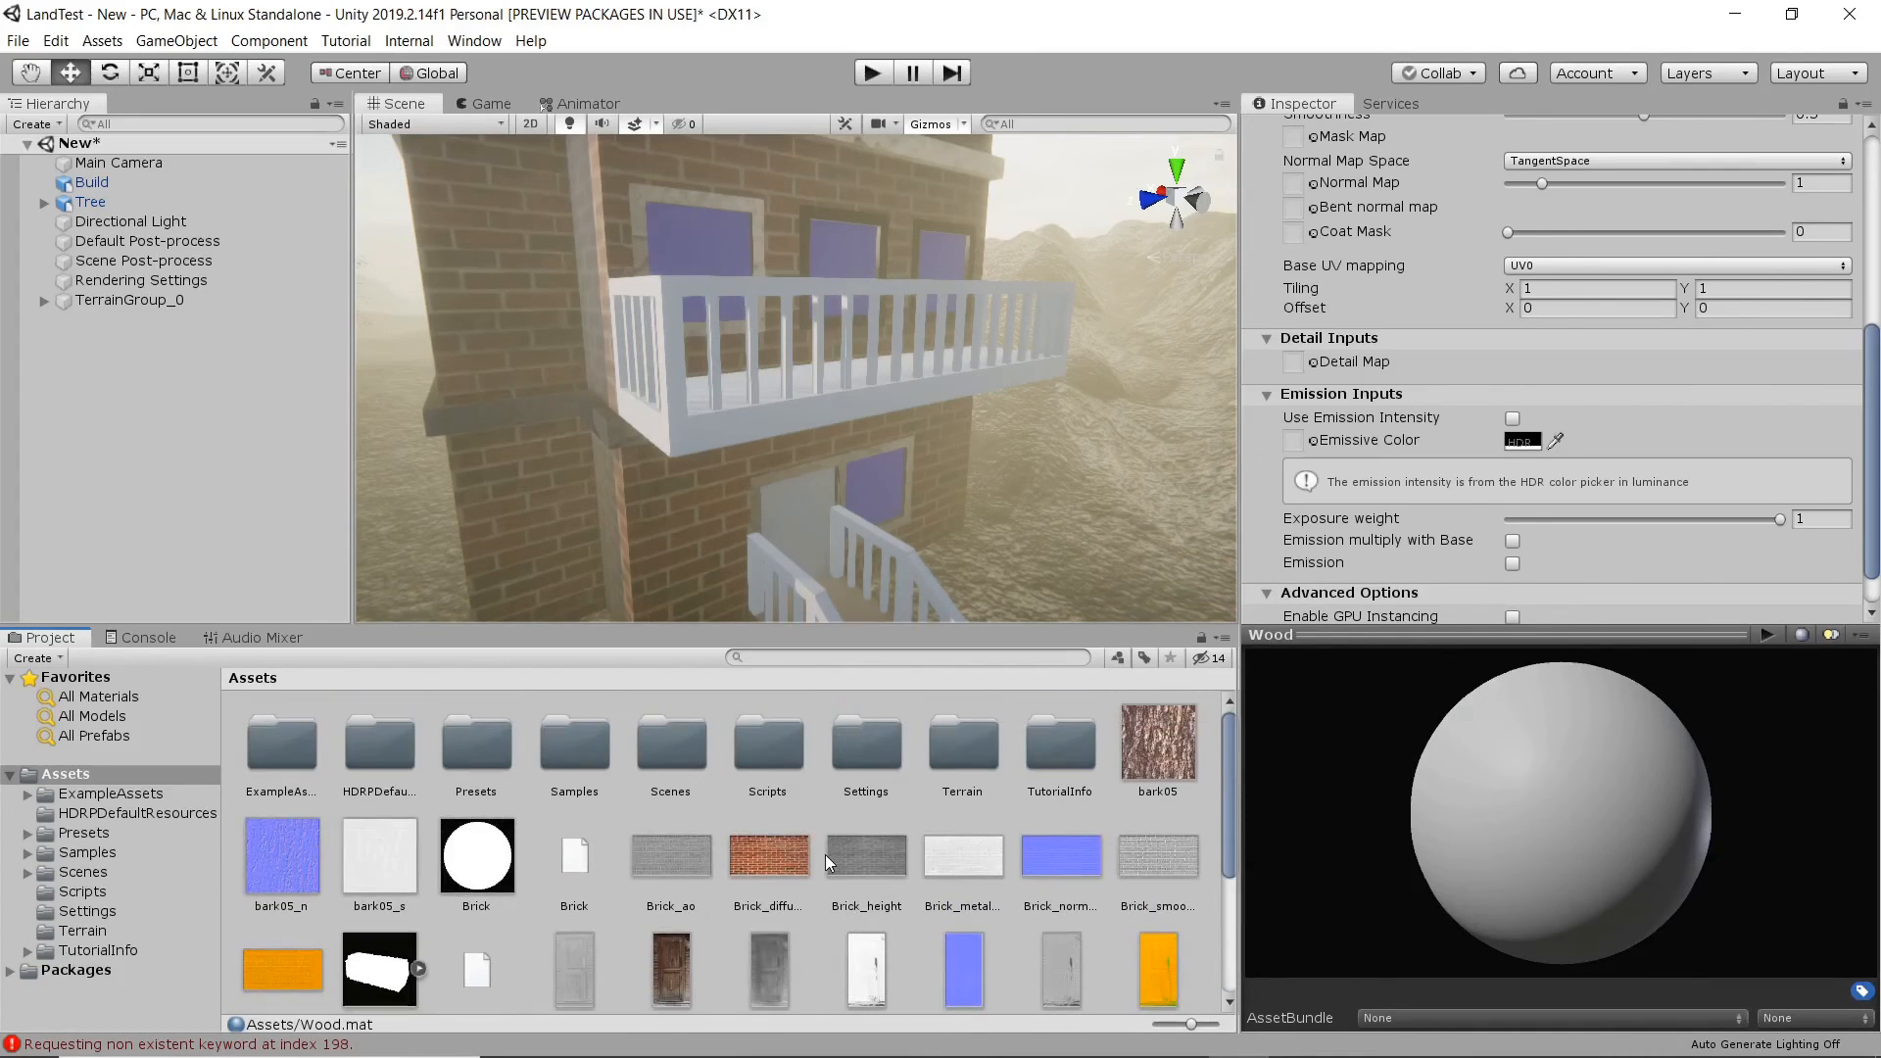
scroll(825, 857, down, 3)
scroll(825, 856, up, 3)
scroll(825, 857, down, 3)
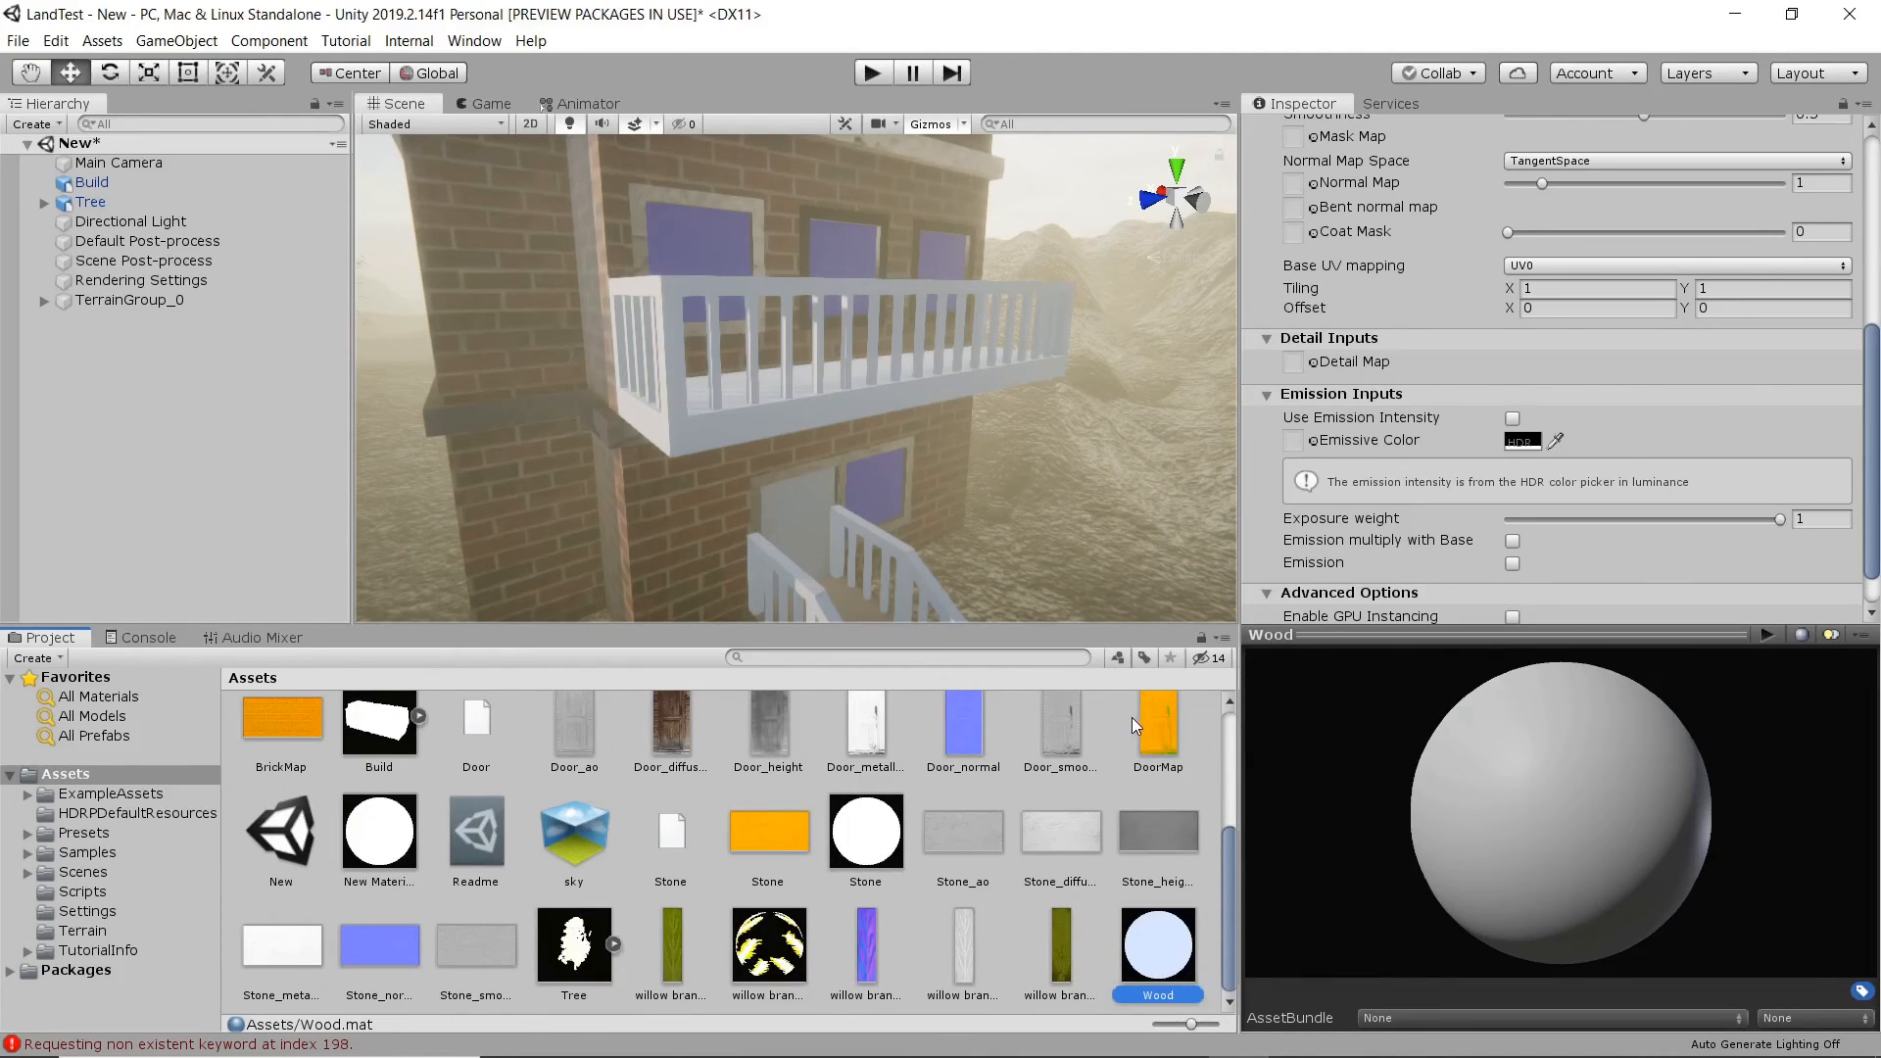
scroll(1004, 896, up, 3)
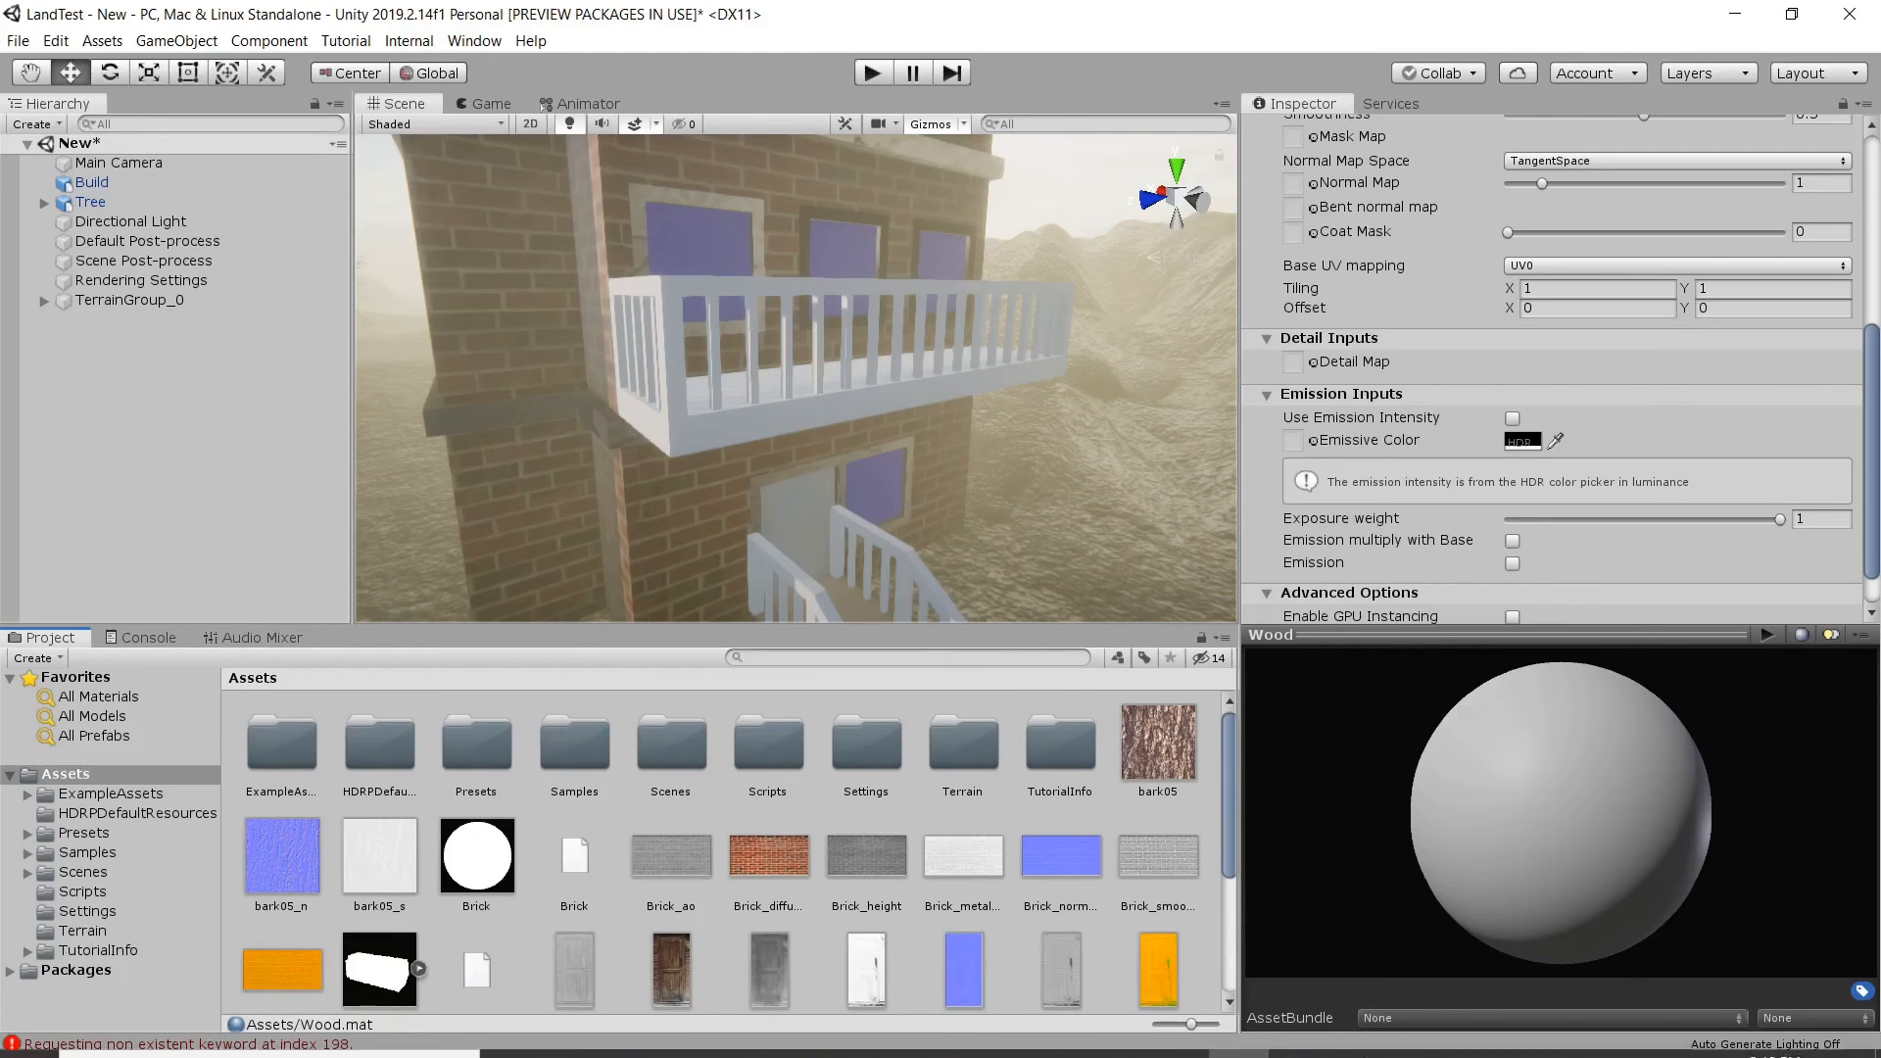
- Switch to Materialize and clear all the texture maps of the previous stone material
click(1314, 1037)
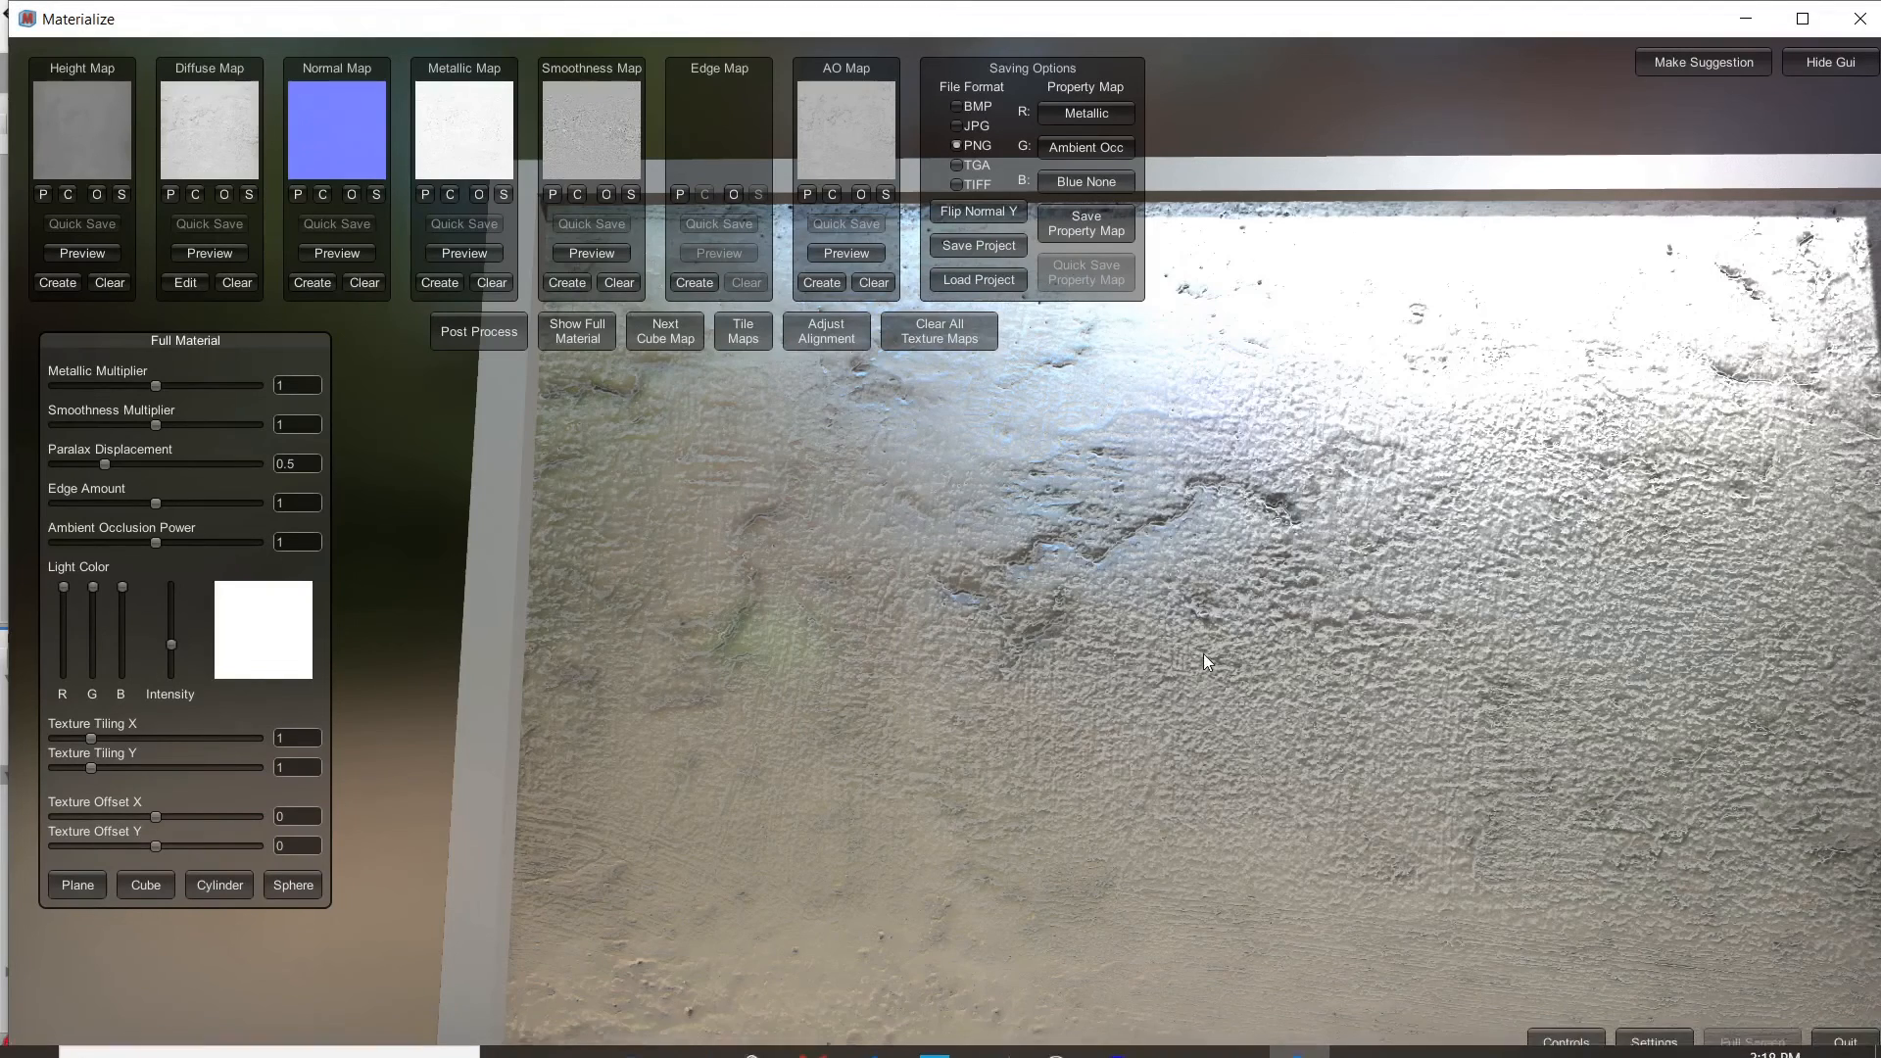
click(927, 328)
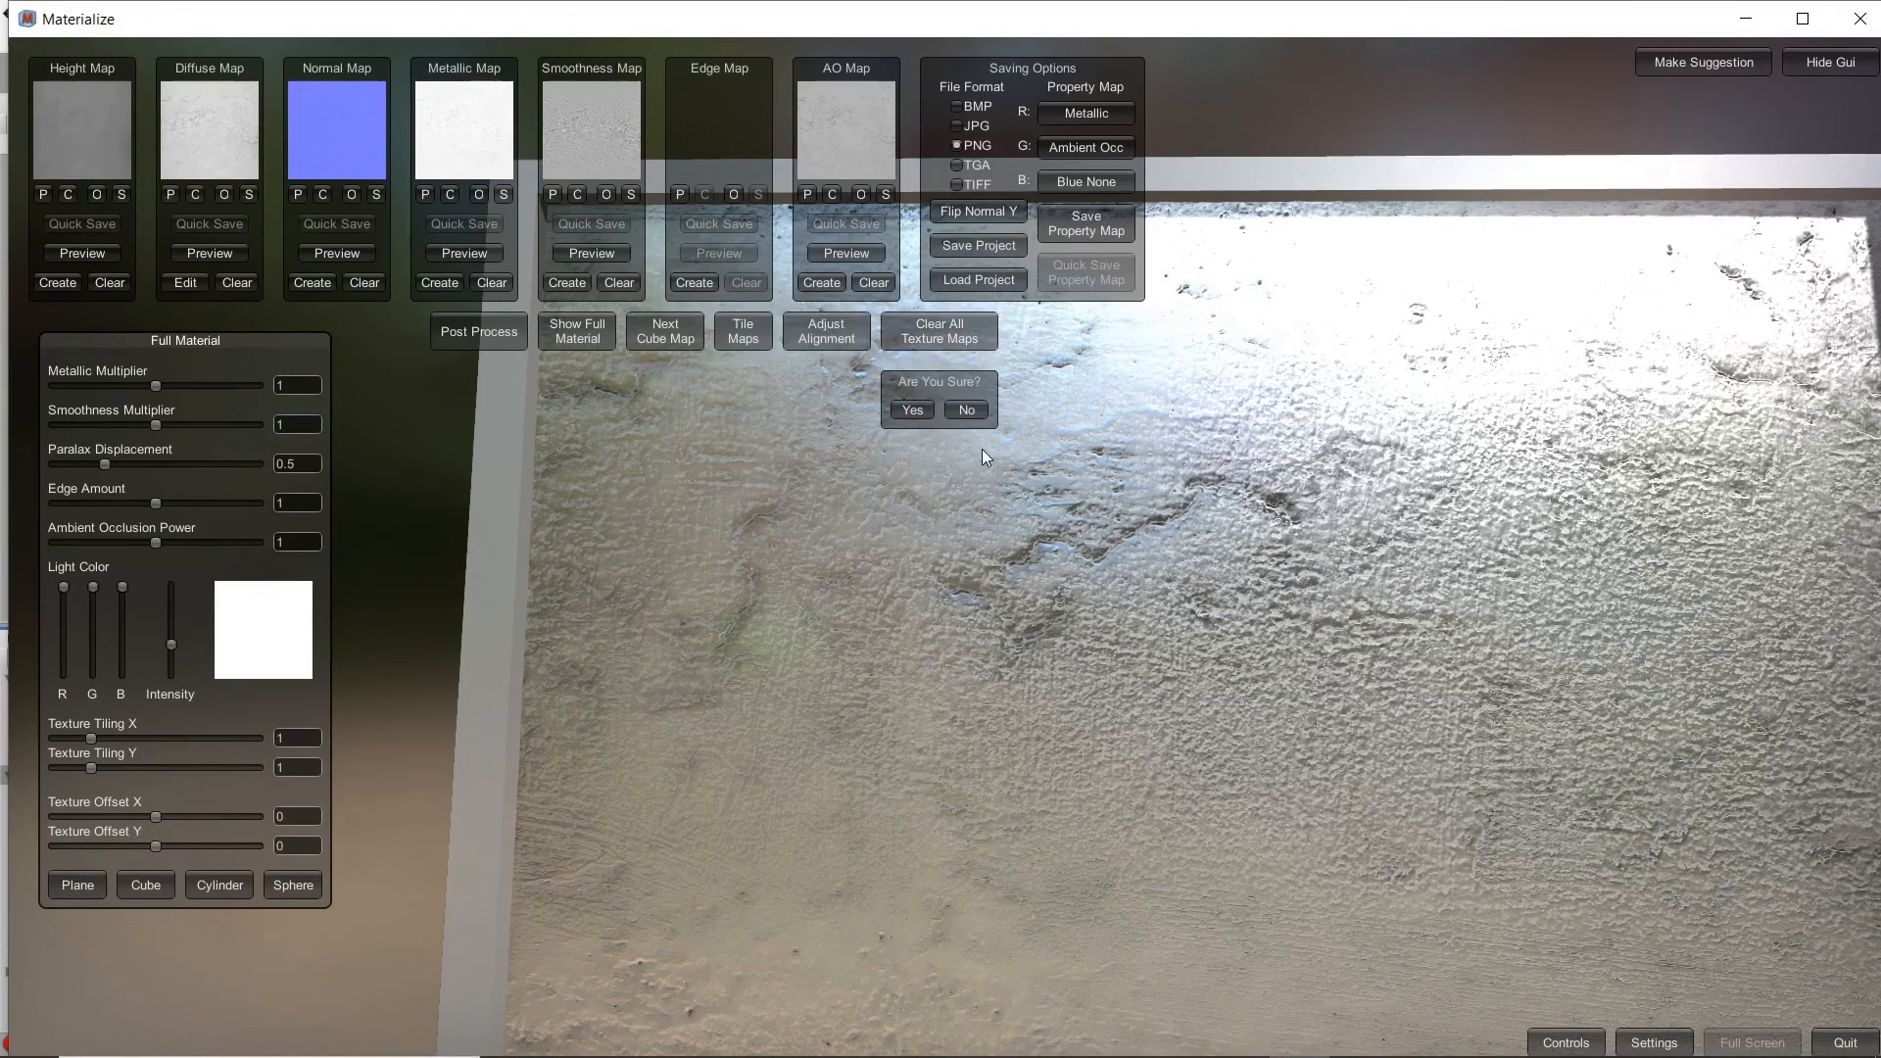
click(914, 407)
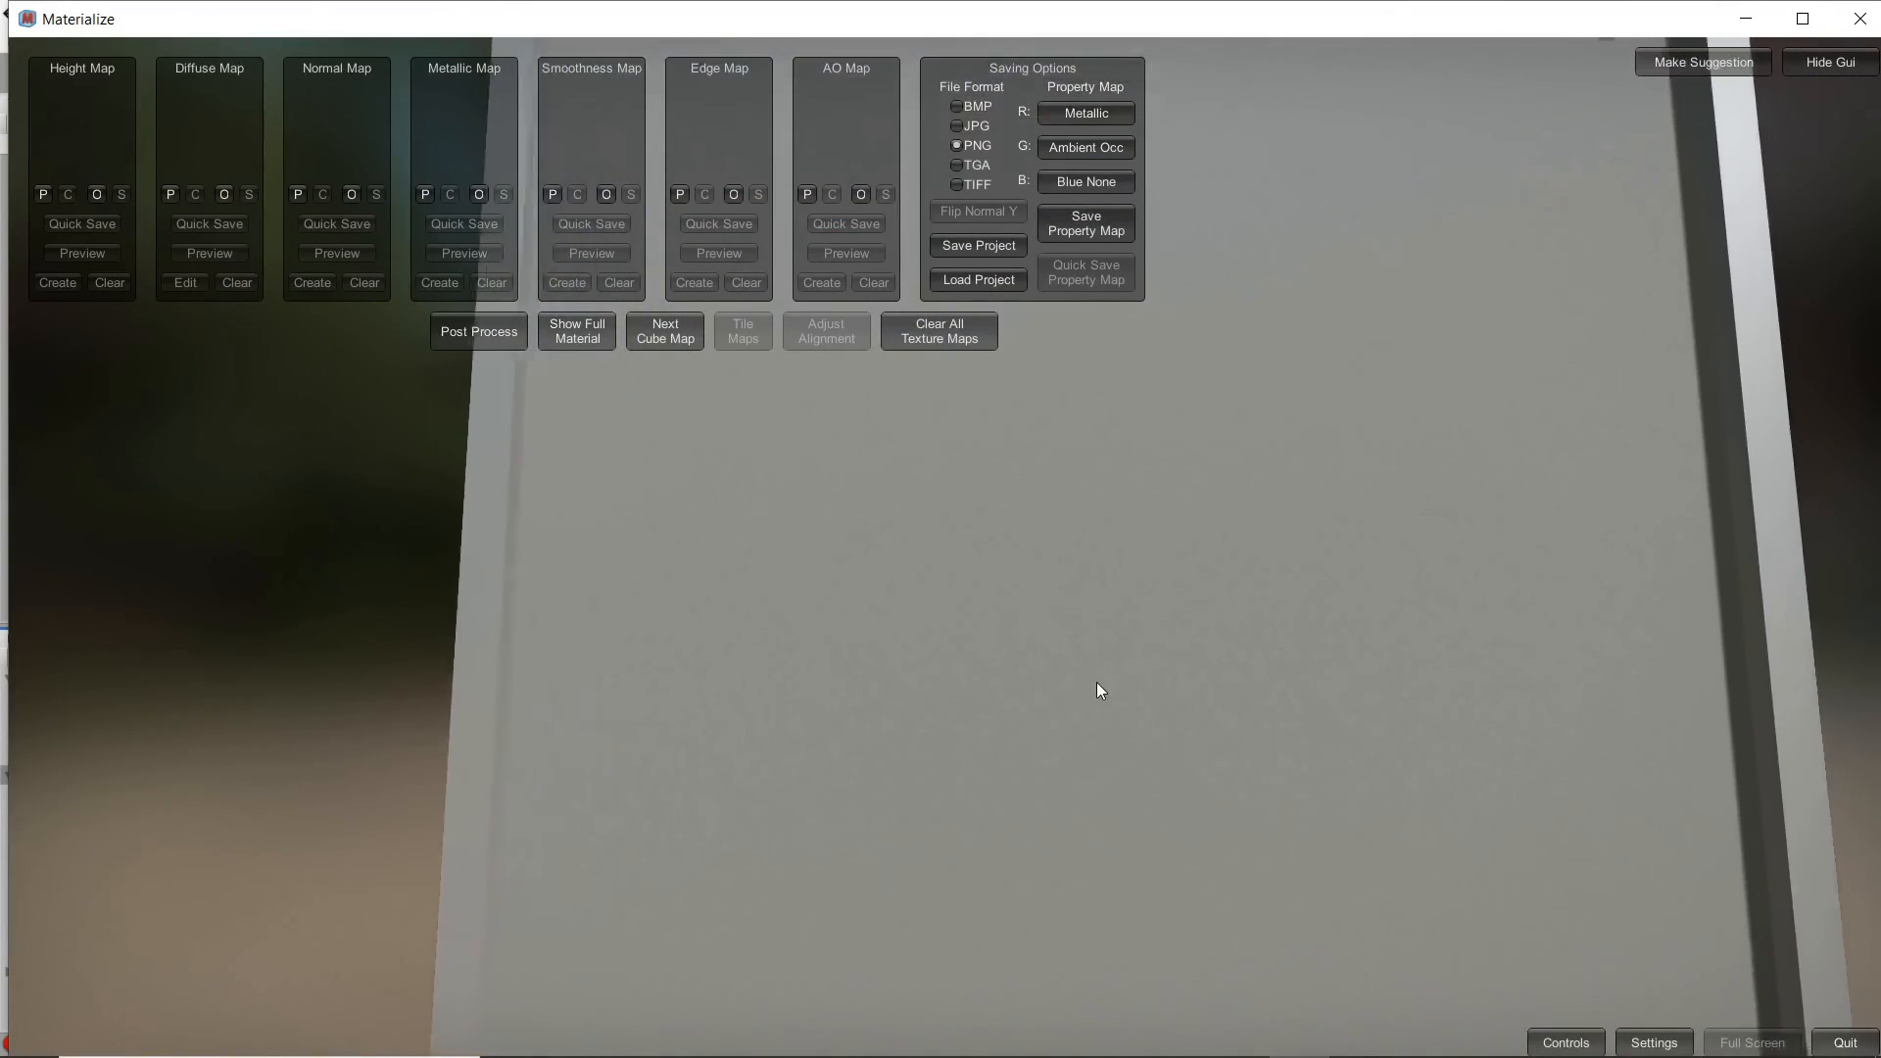
- Load straight_parquet_chestnut_varnished_albedo.jpg from the Skytex folder inside unity2D's textures folder as the diffuse map
click(221, 194)
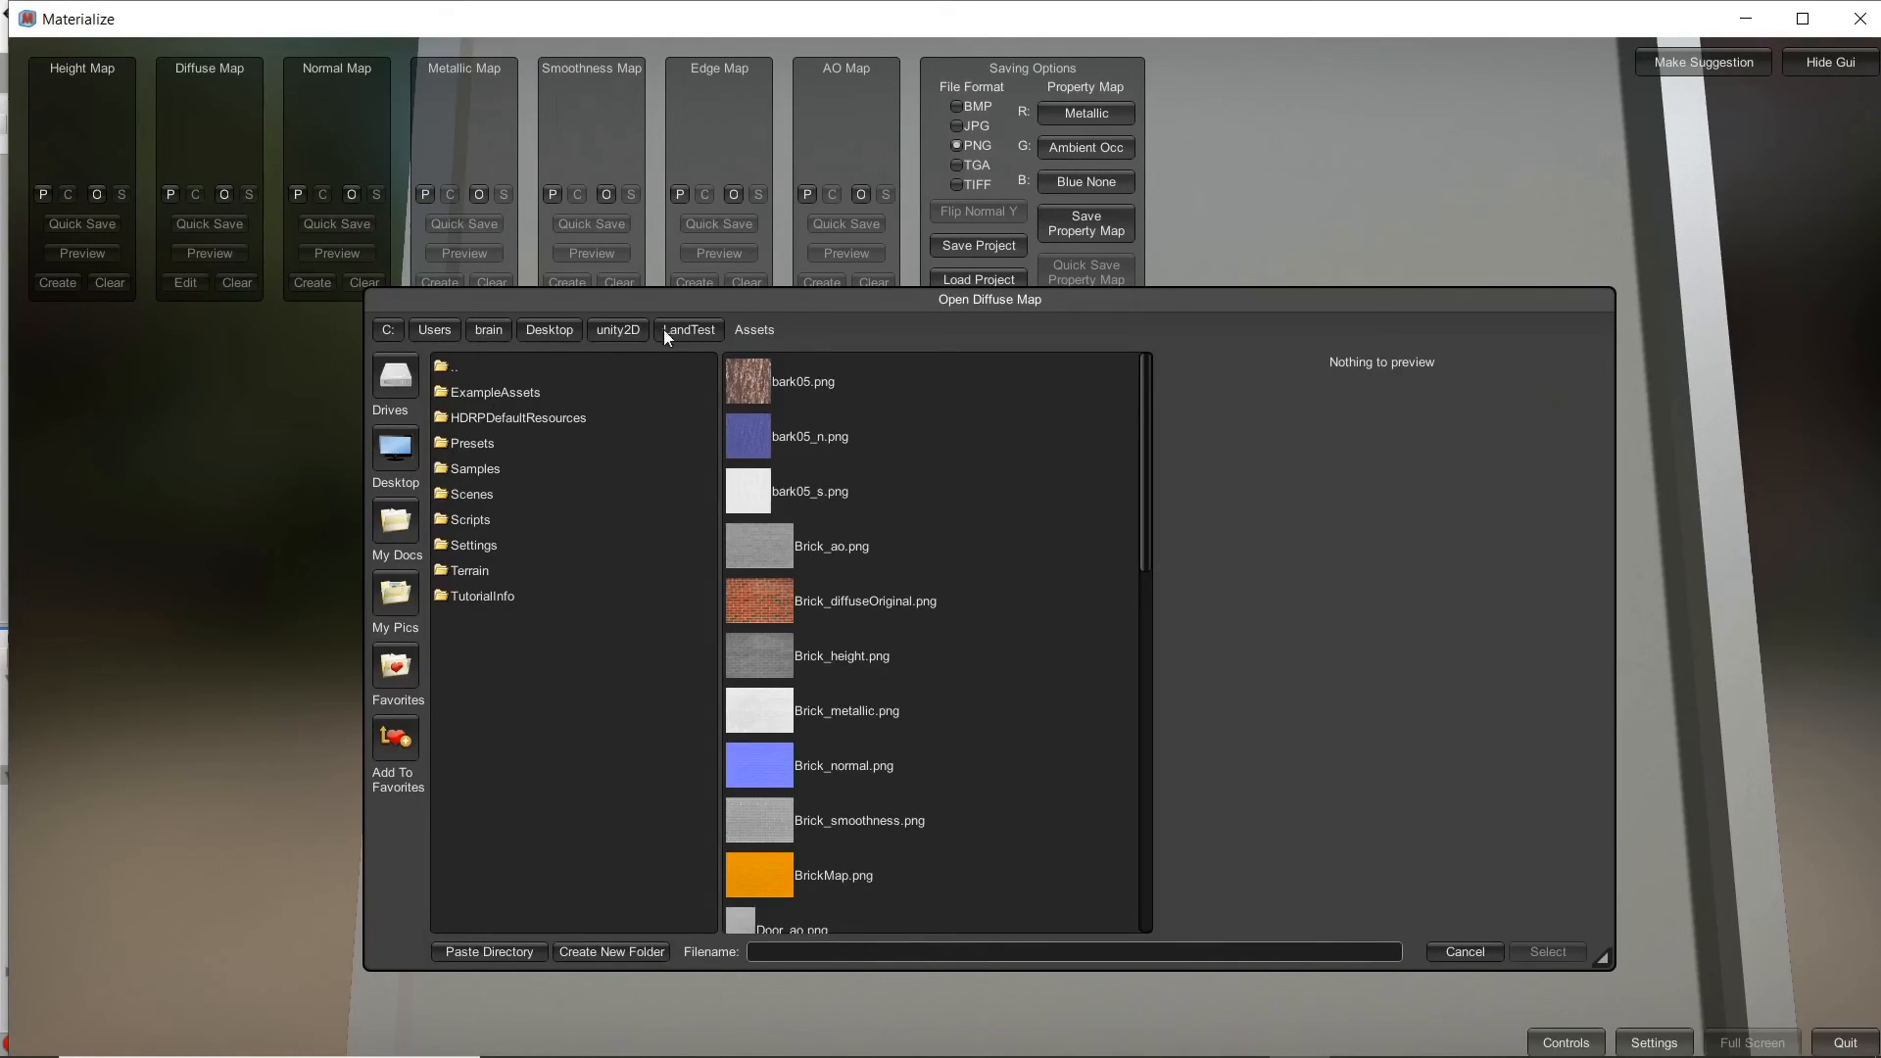
click(631, 329)
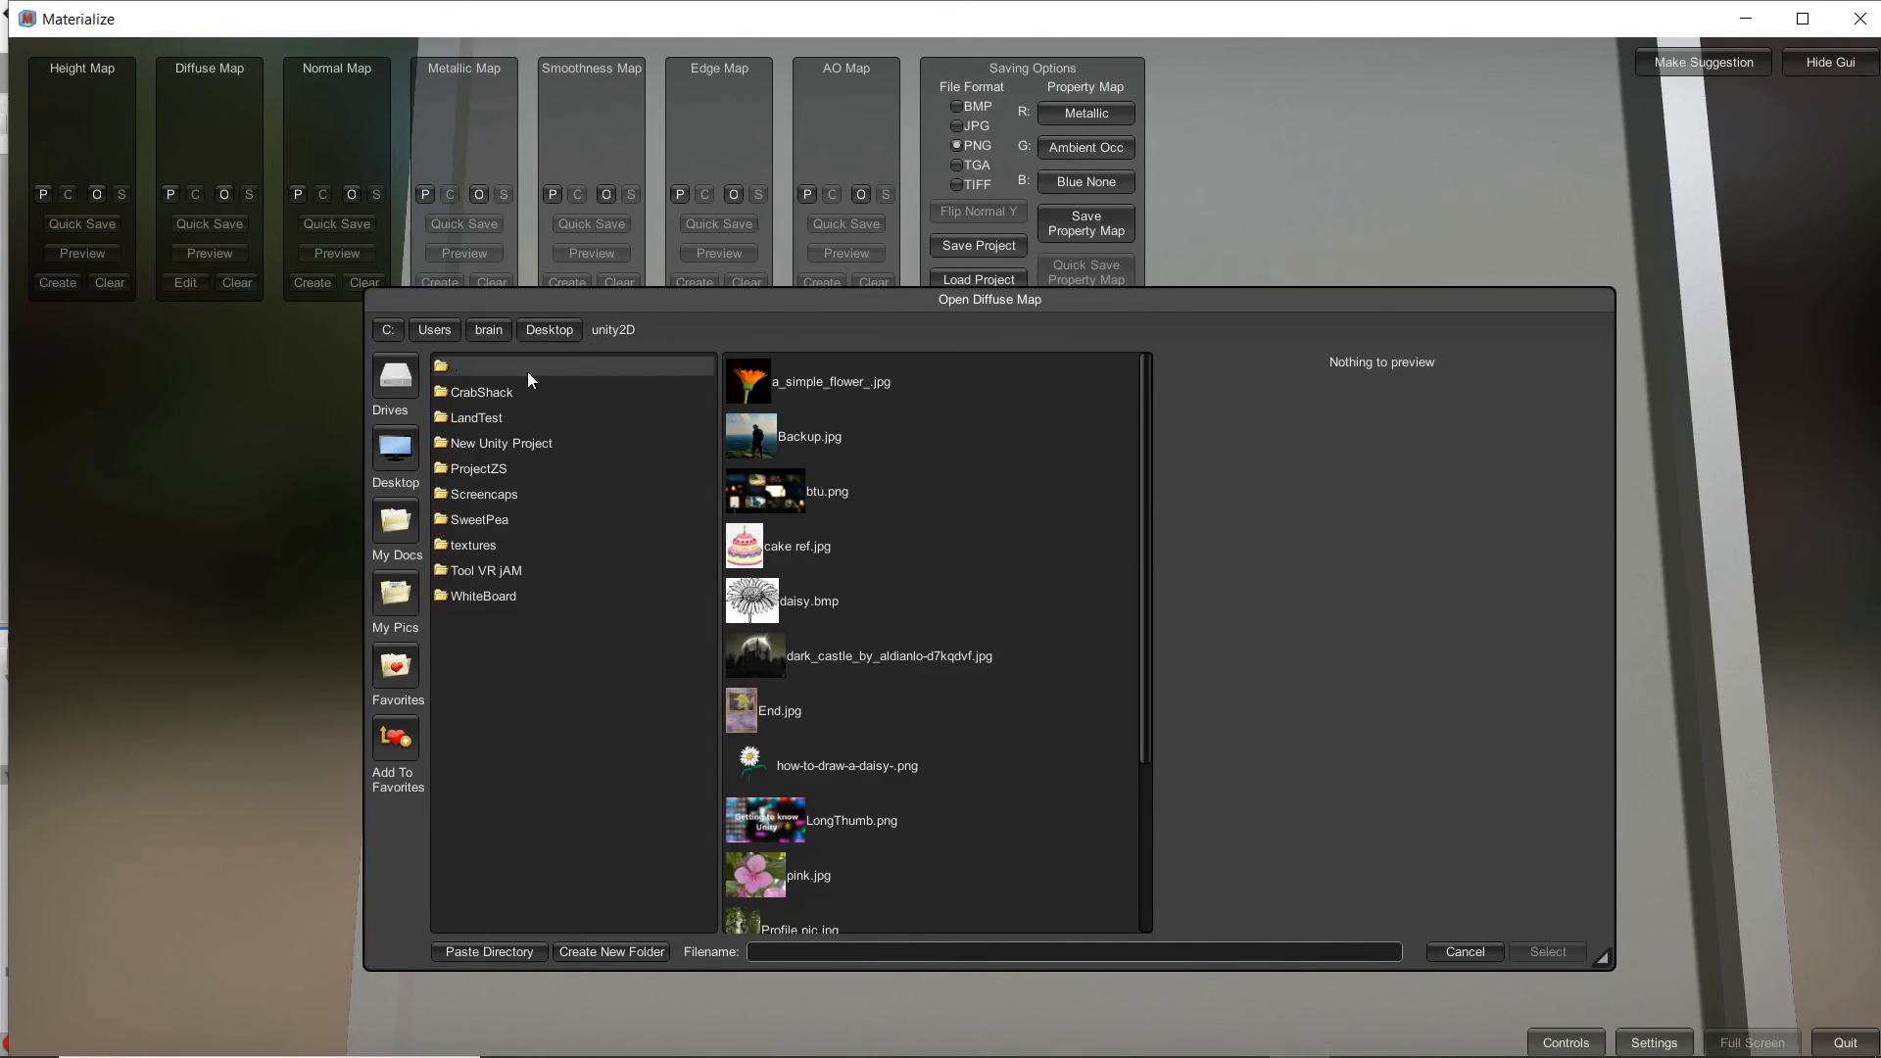
click(496, 546)
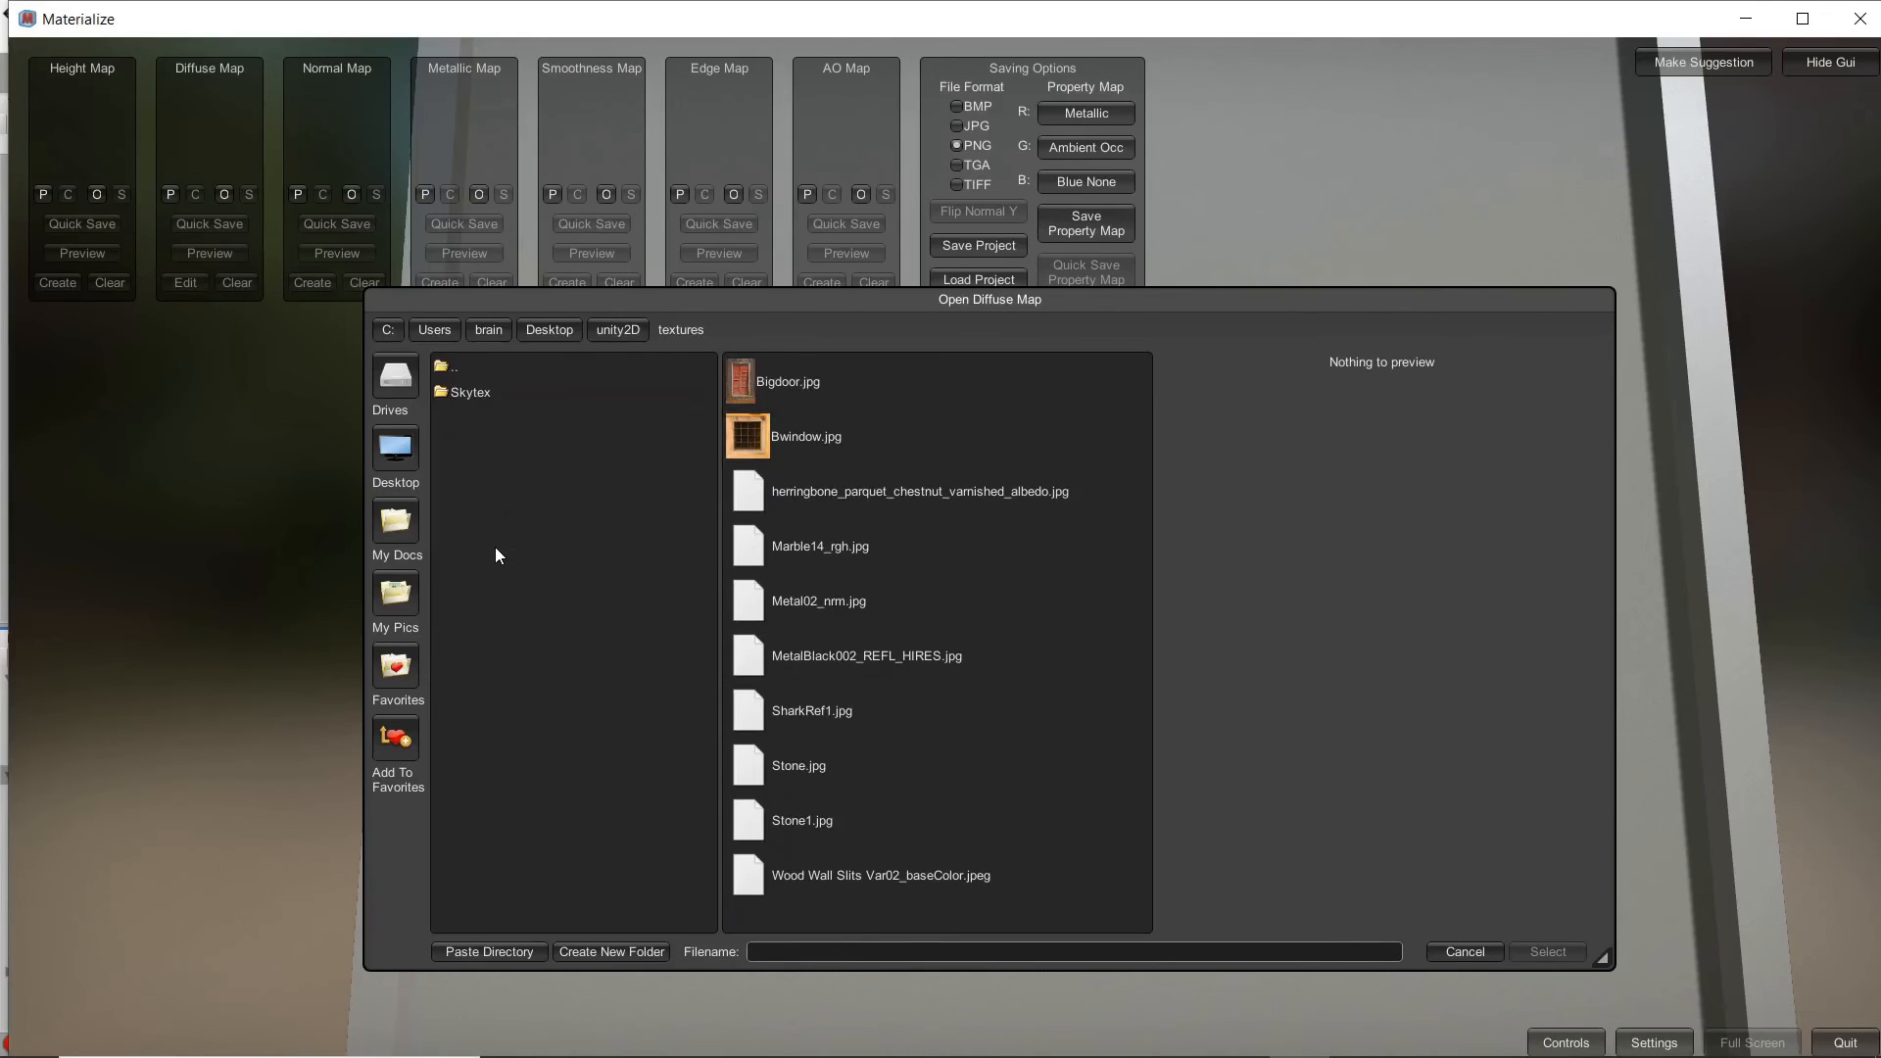
click(475, 392)
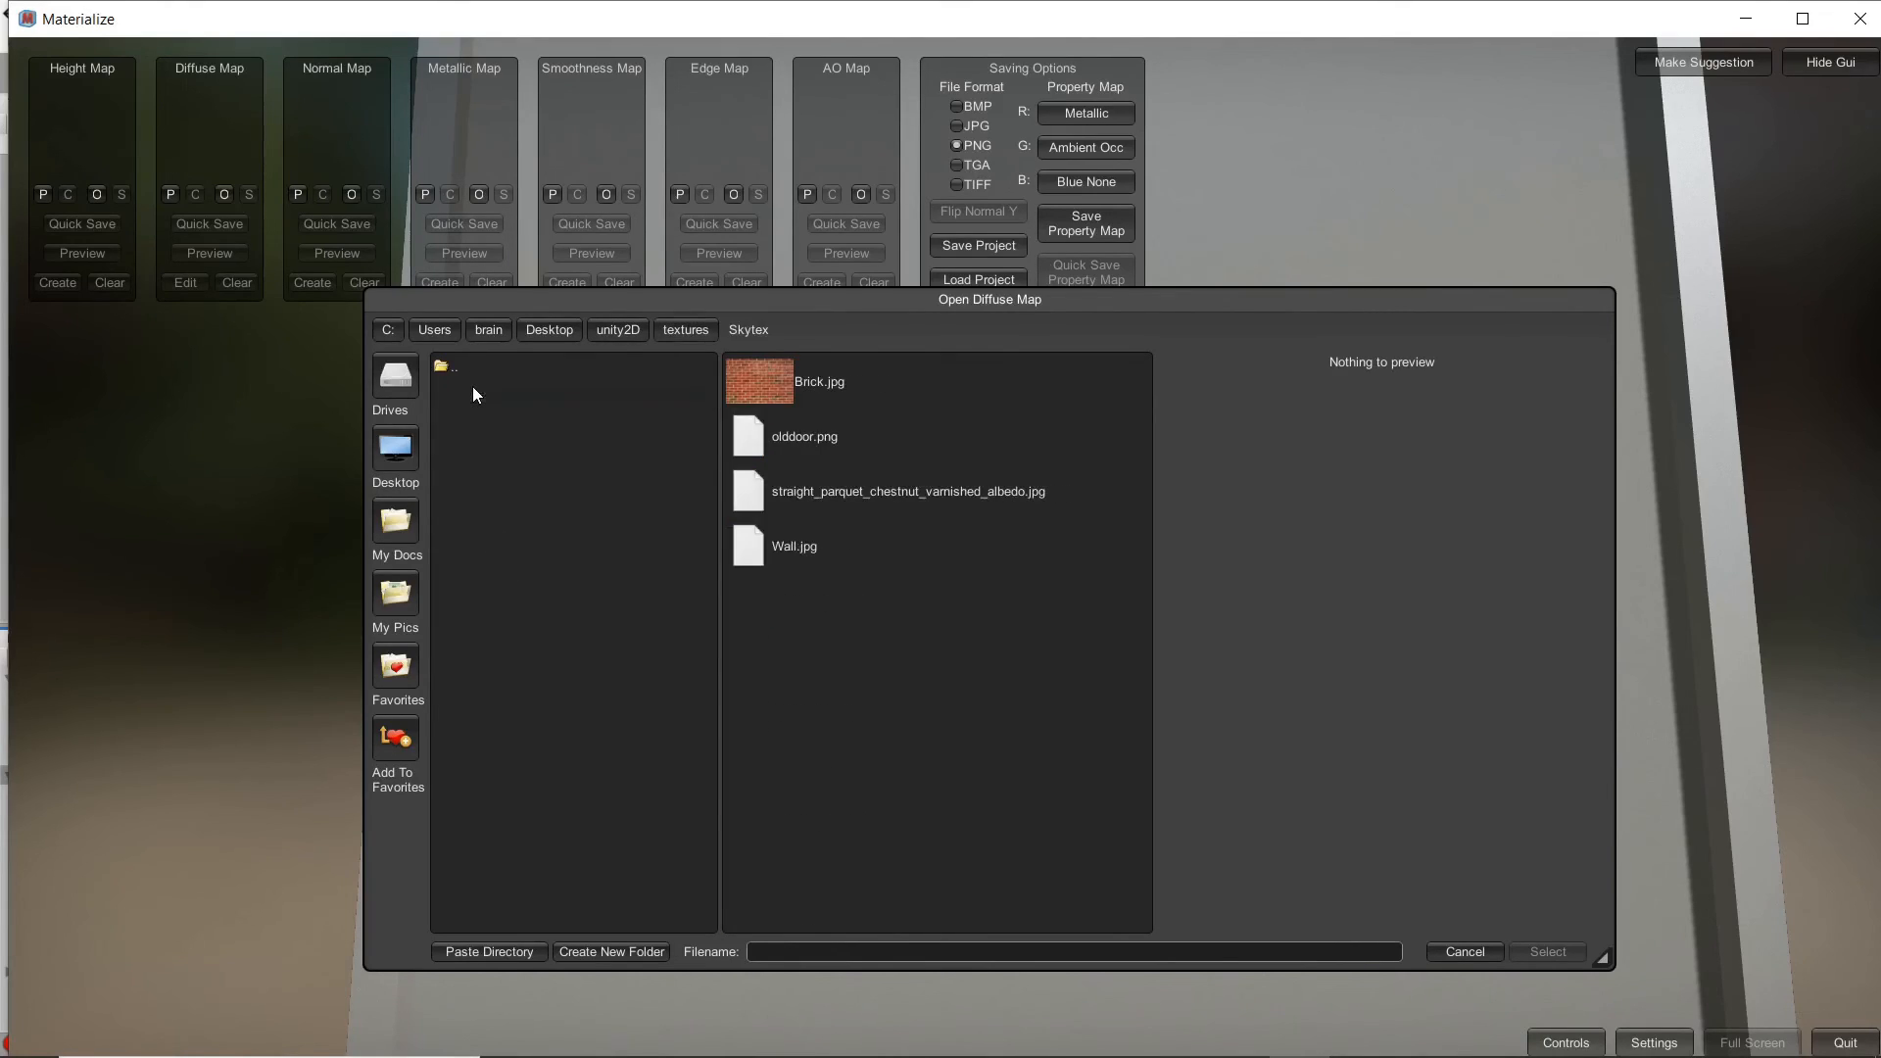
click(757, 491)
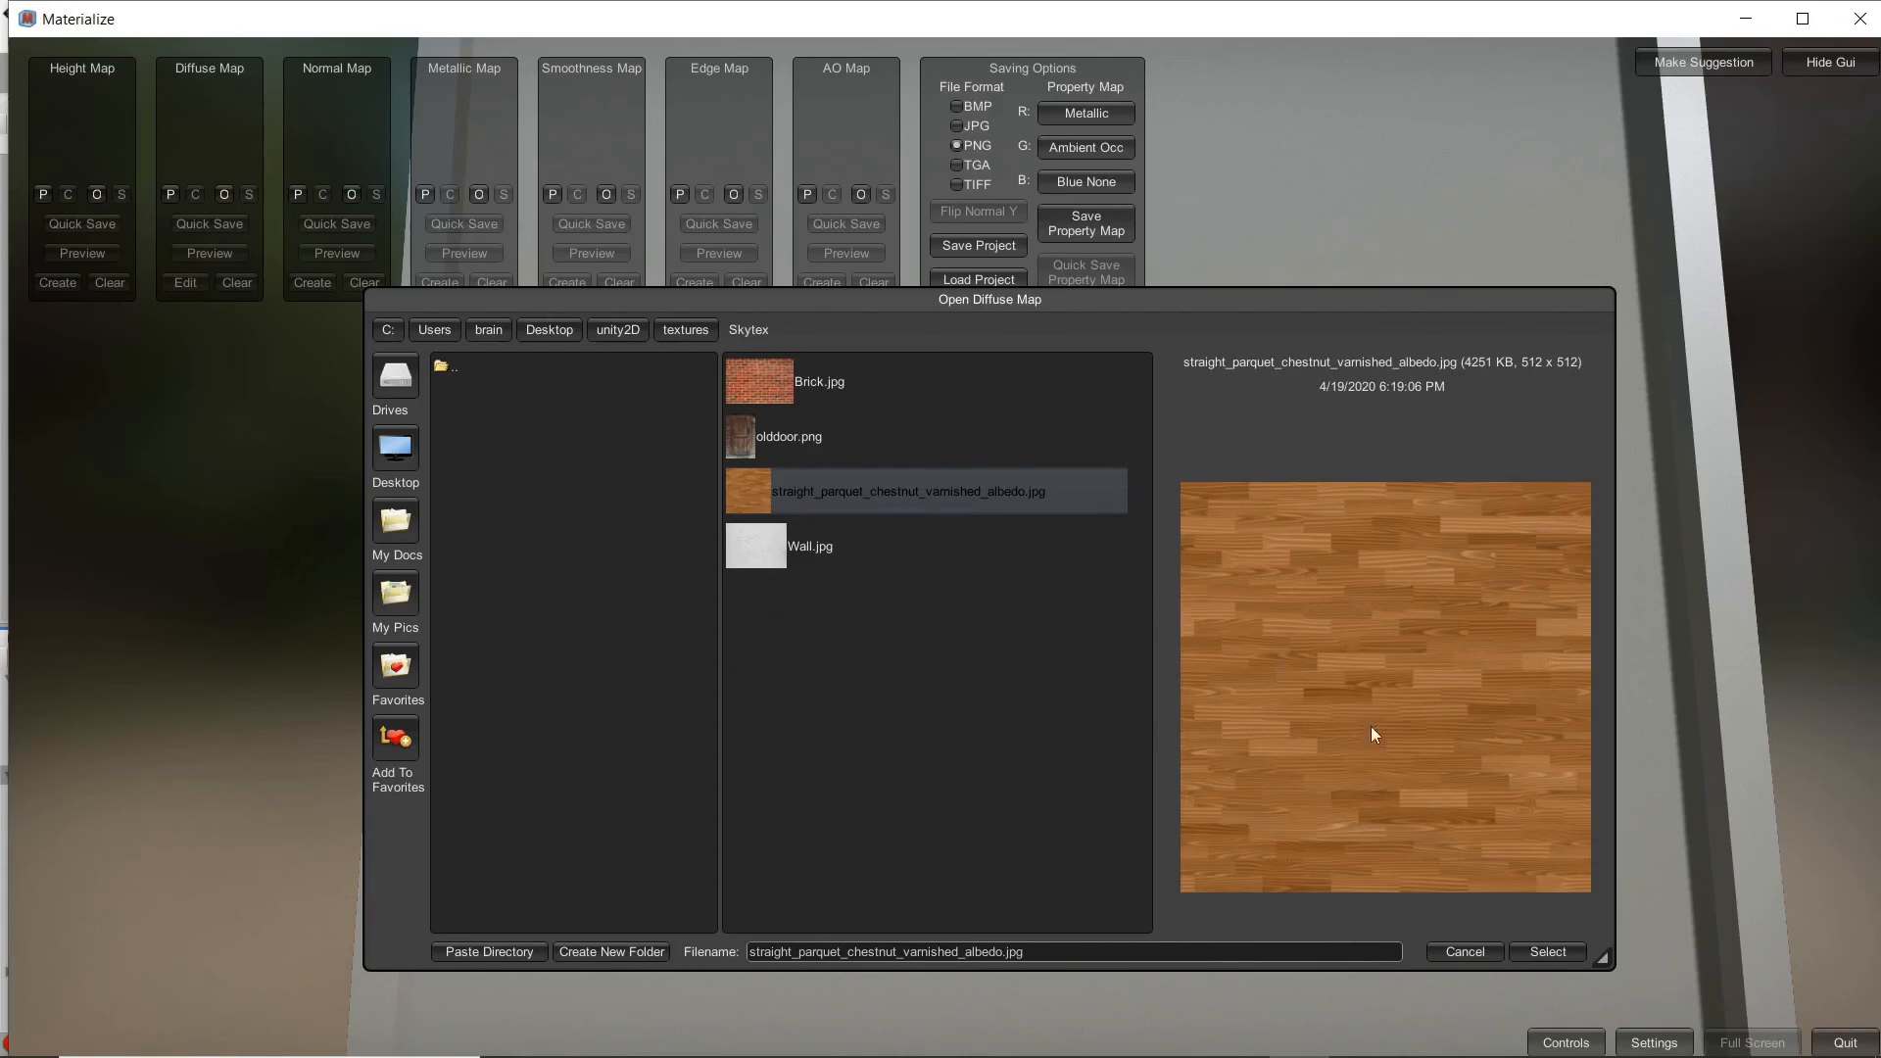
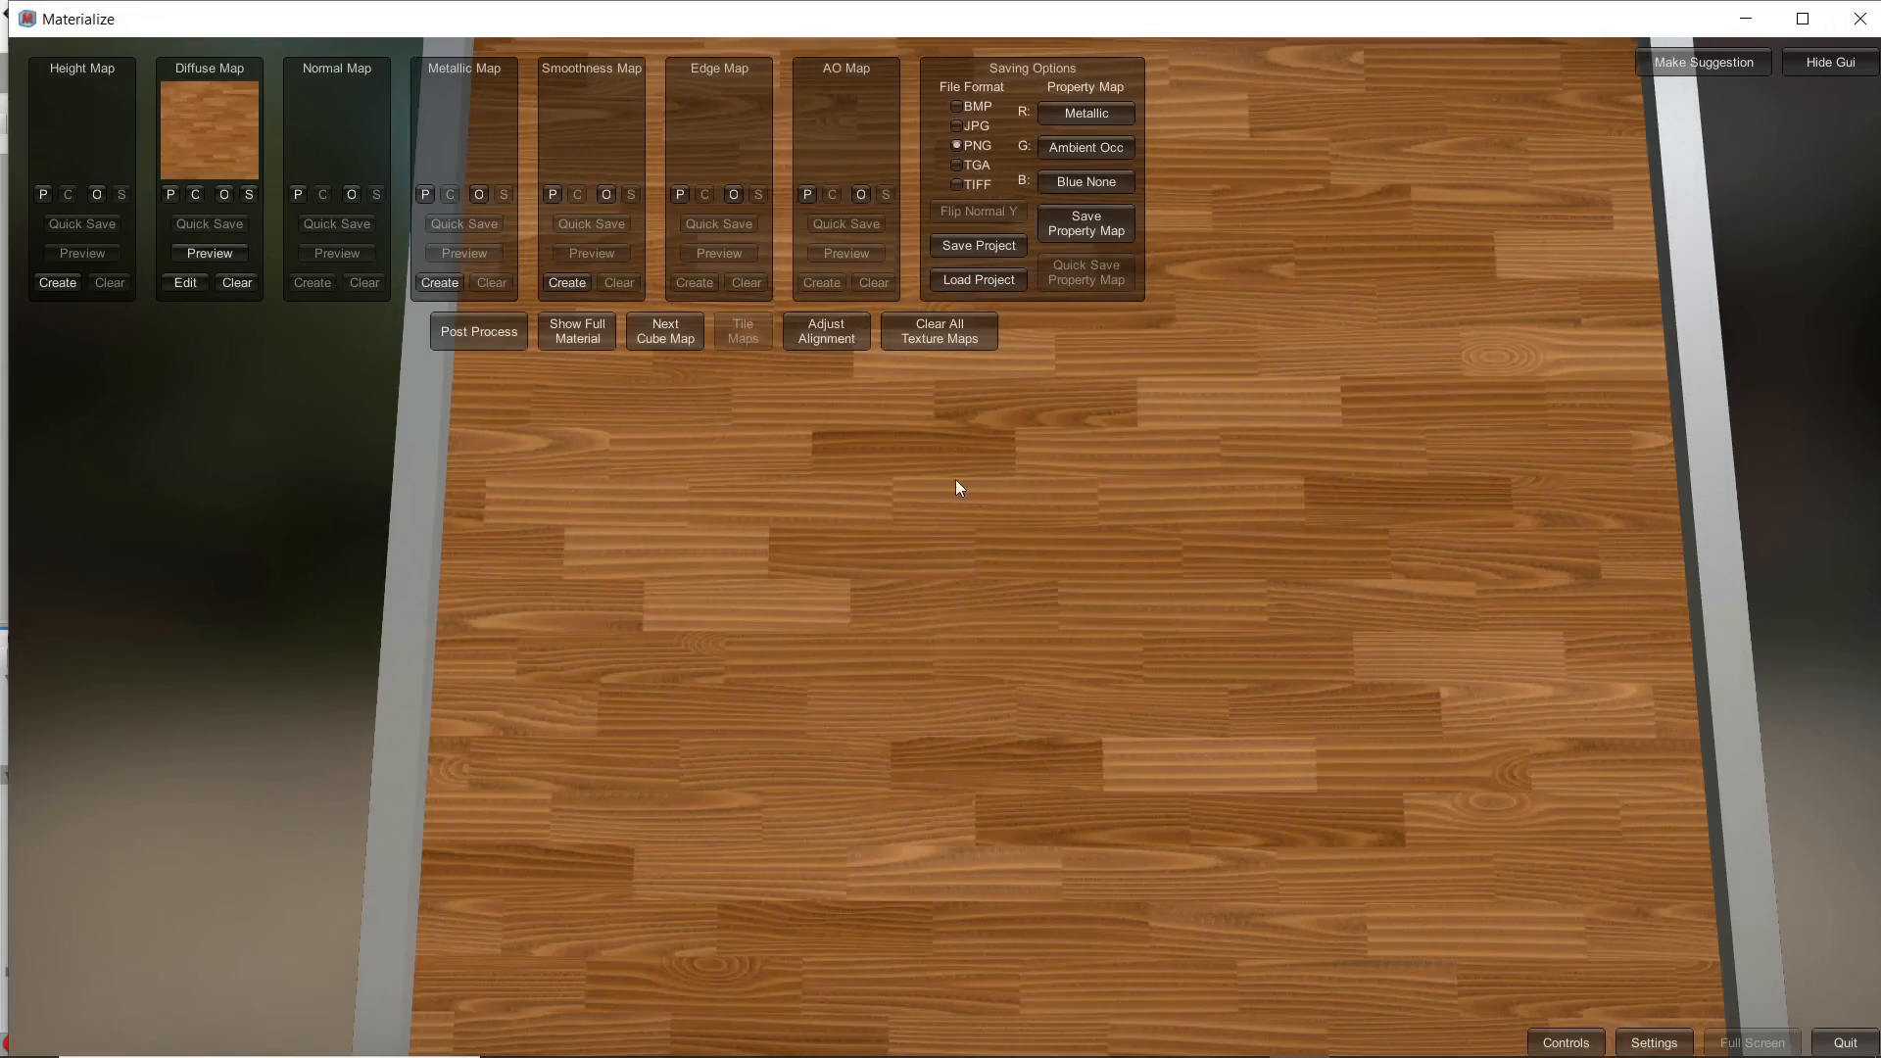
- Create the height map from the wood diffuse with a Final Contrast of about 0.58
click(56, 283)
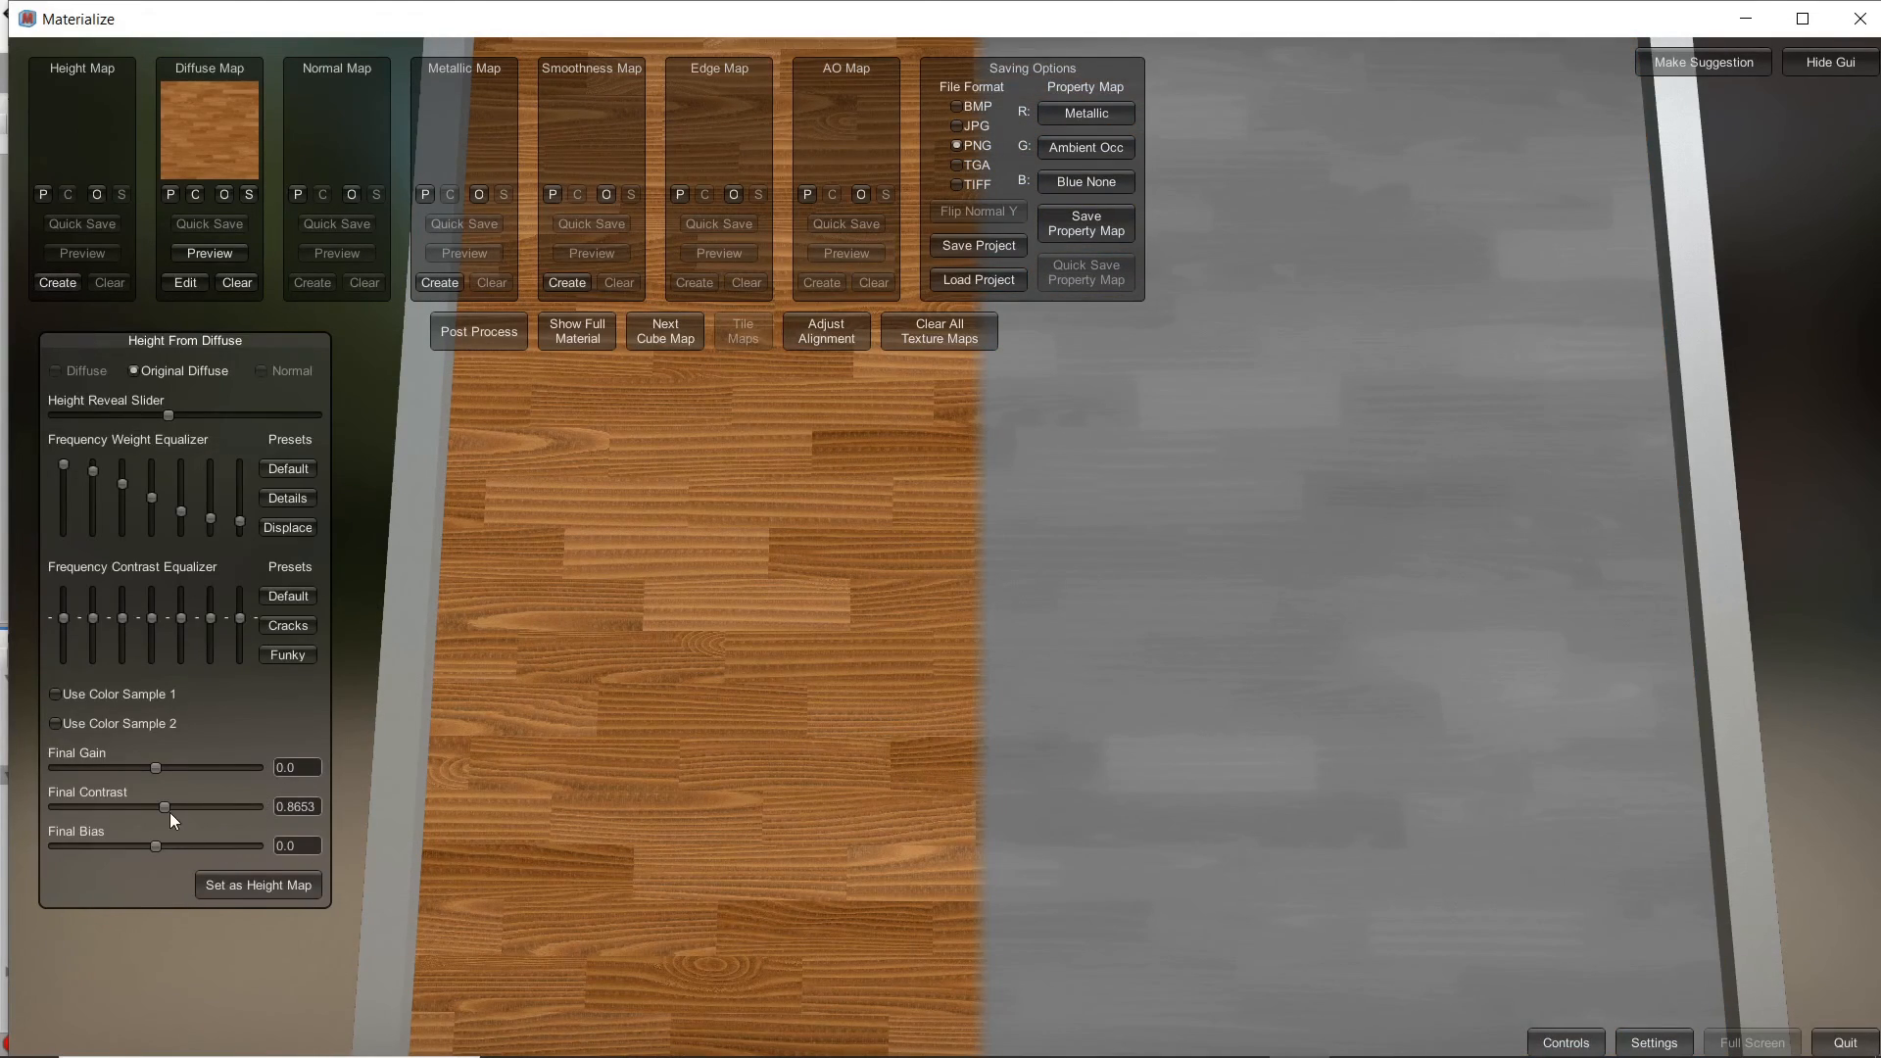
drag(156, 809, 290, 831)
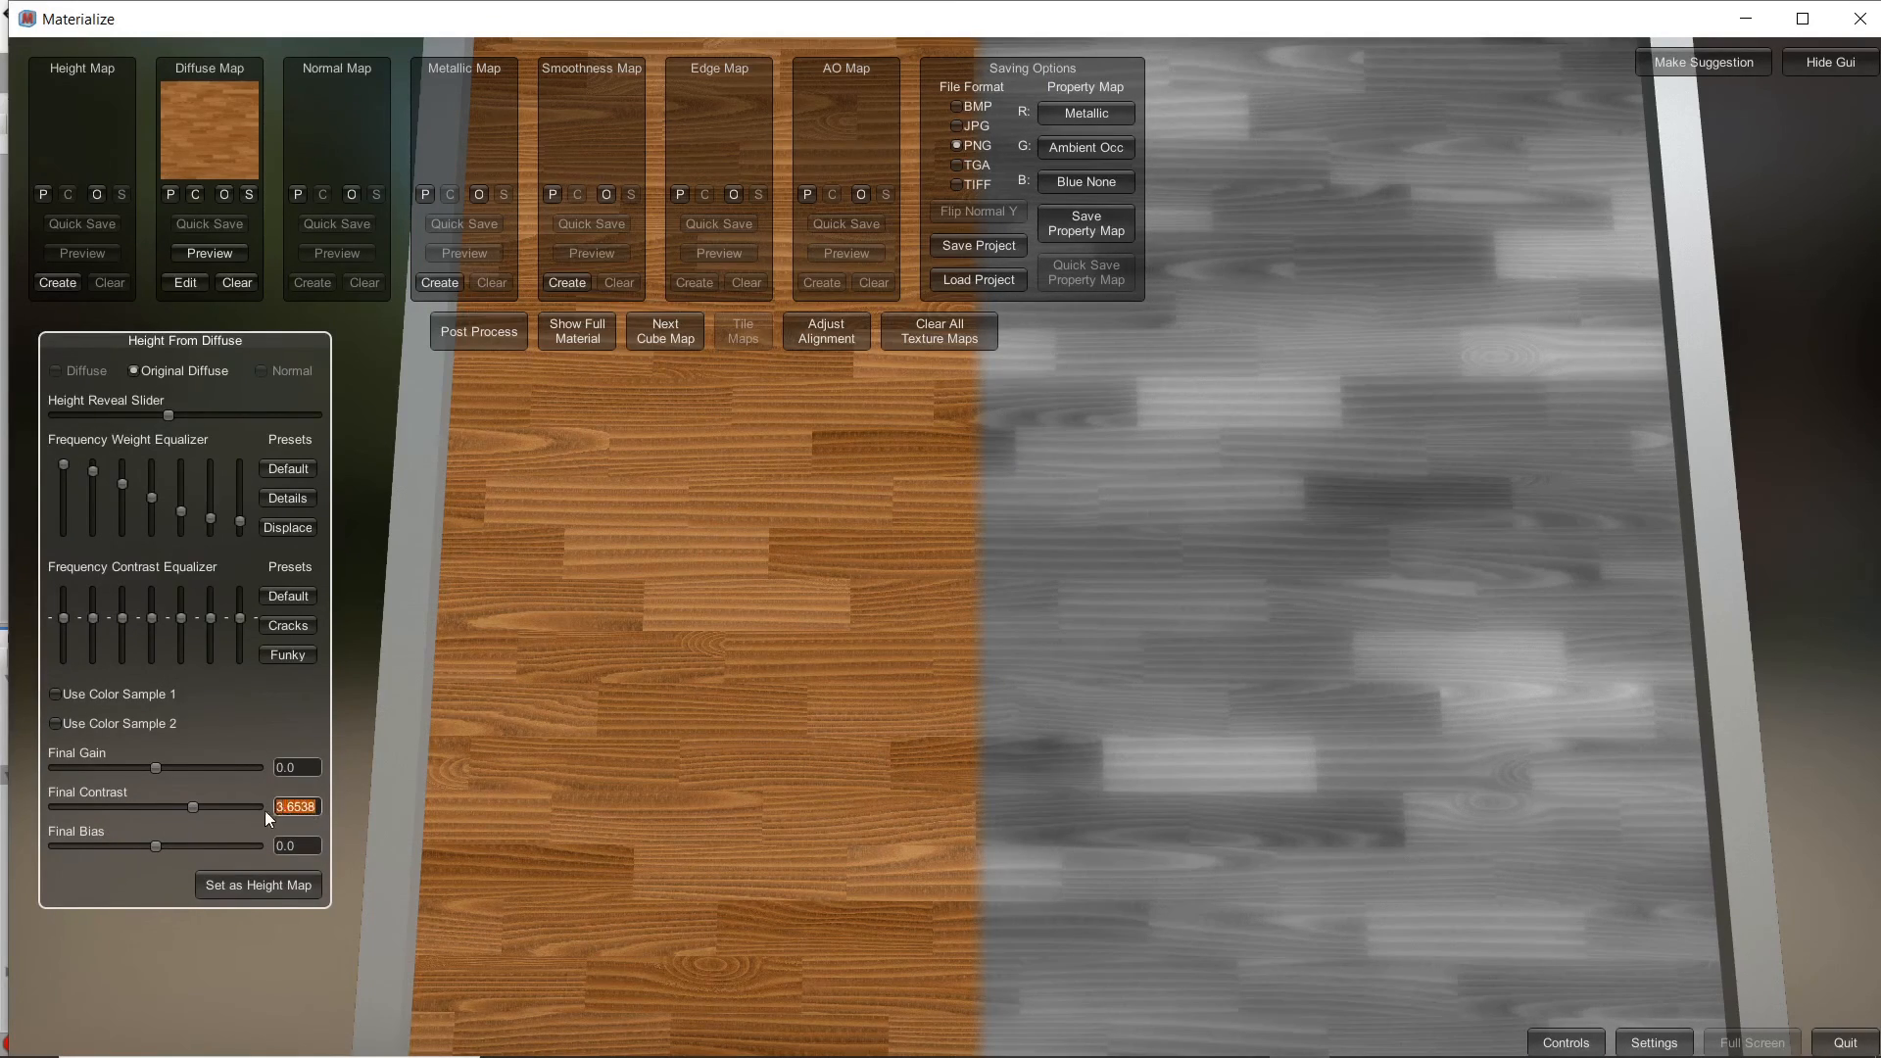
key(Return)
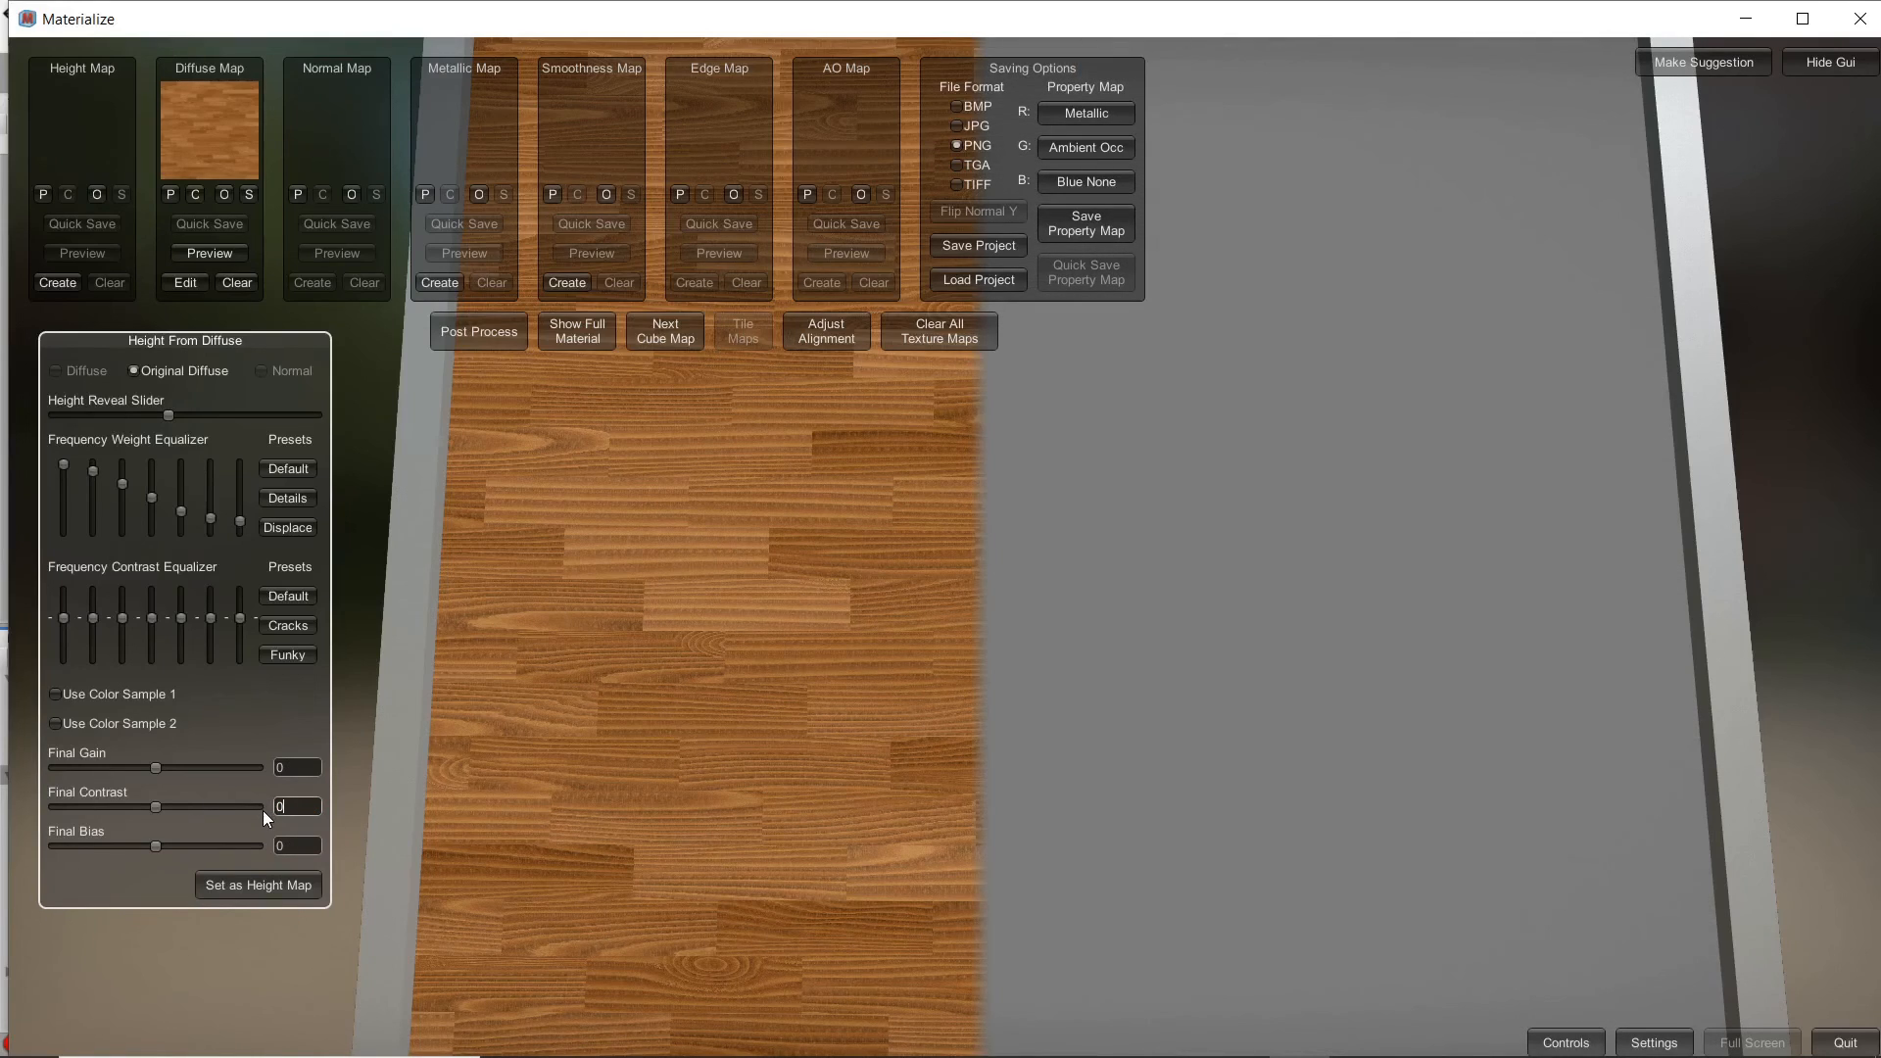
drag(151, 806, 154, 805)
drag(163, 809, 164, 810)
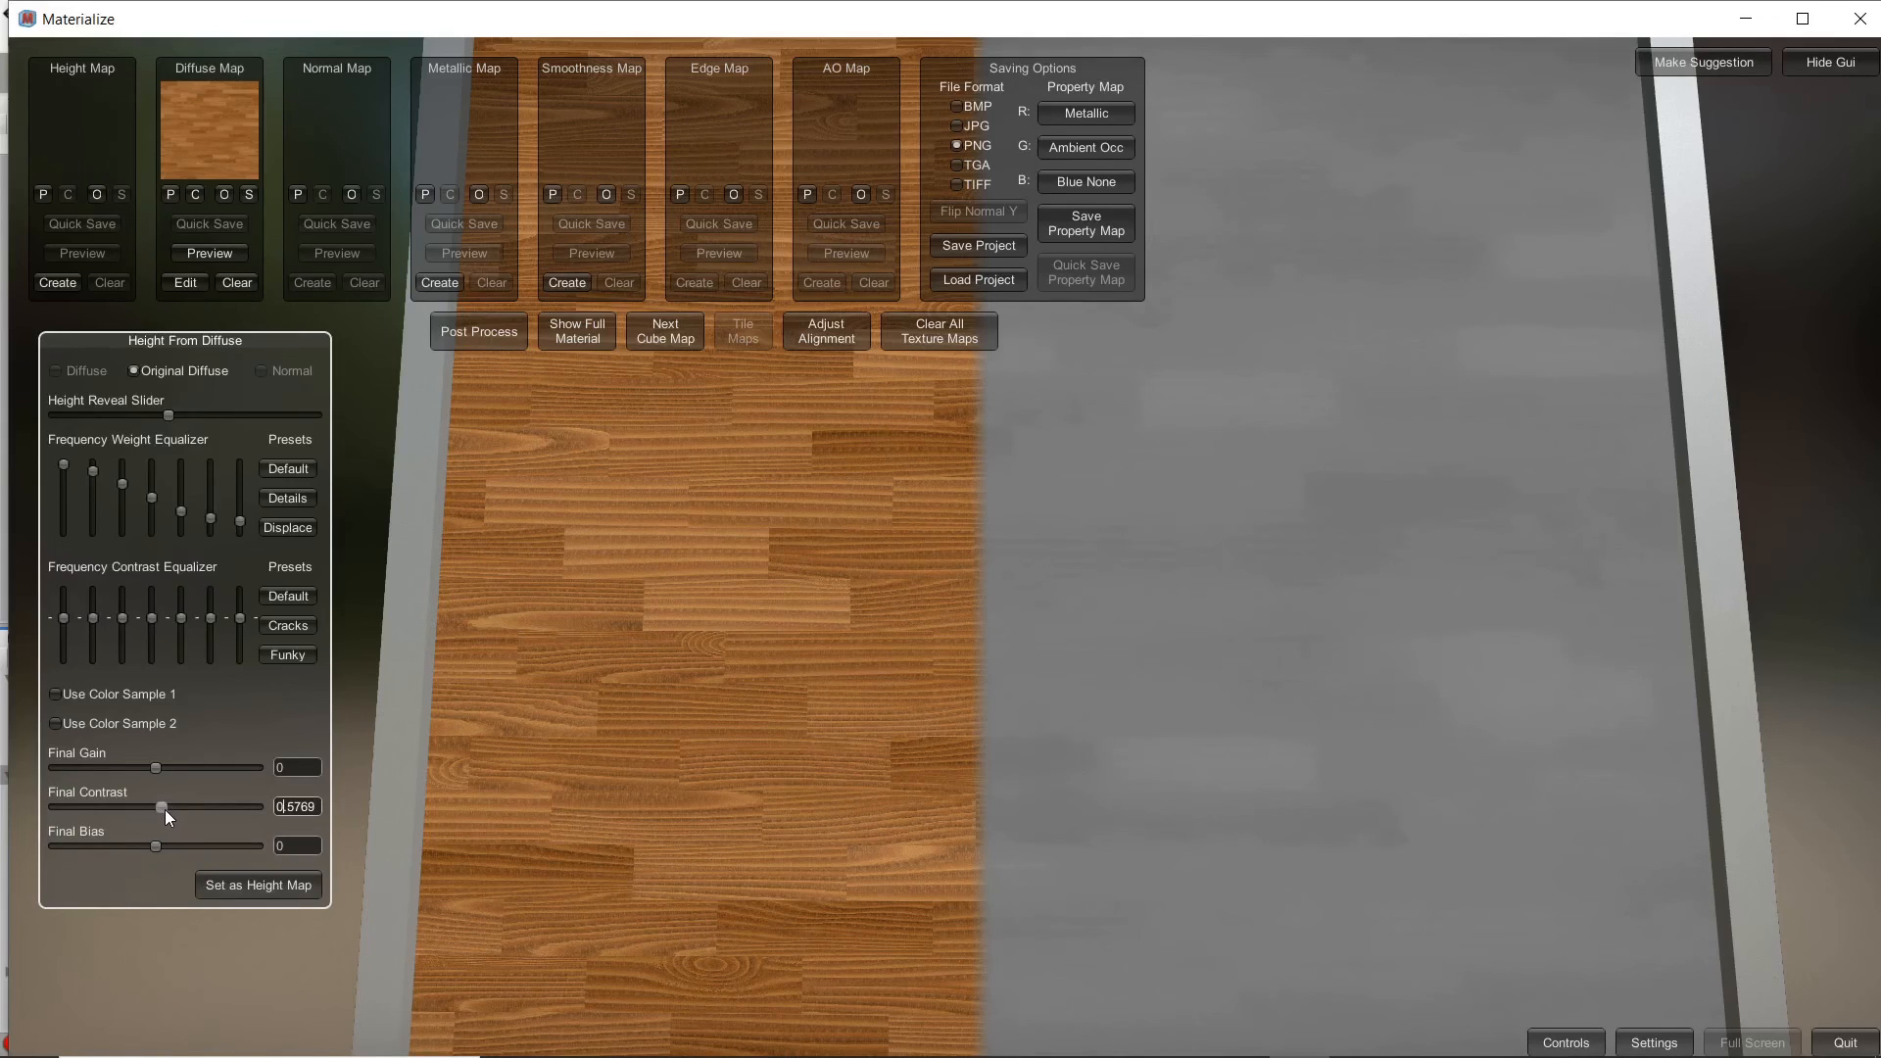
click(241, 893)
- Create the wood normal map from the height map with the default settings
click(312, 283)
click(269, 921)
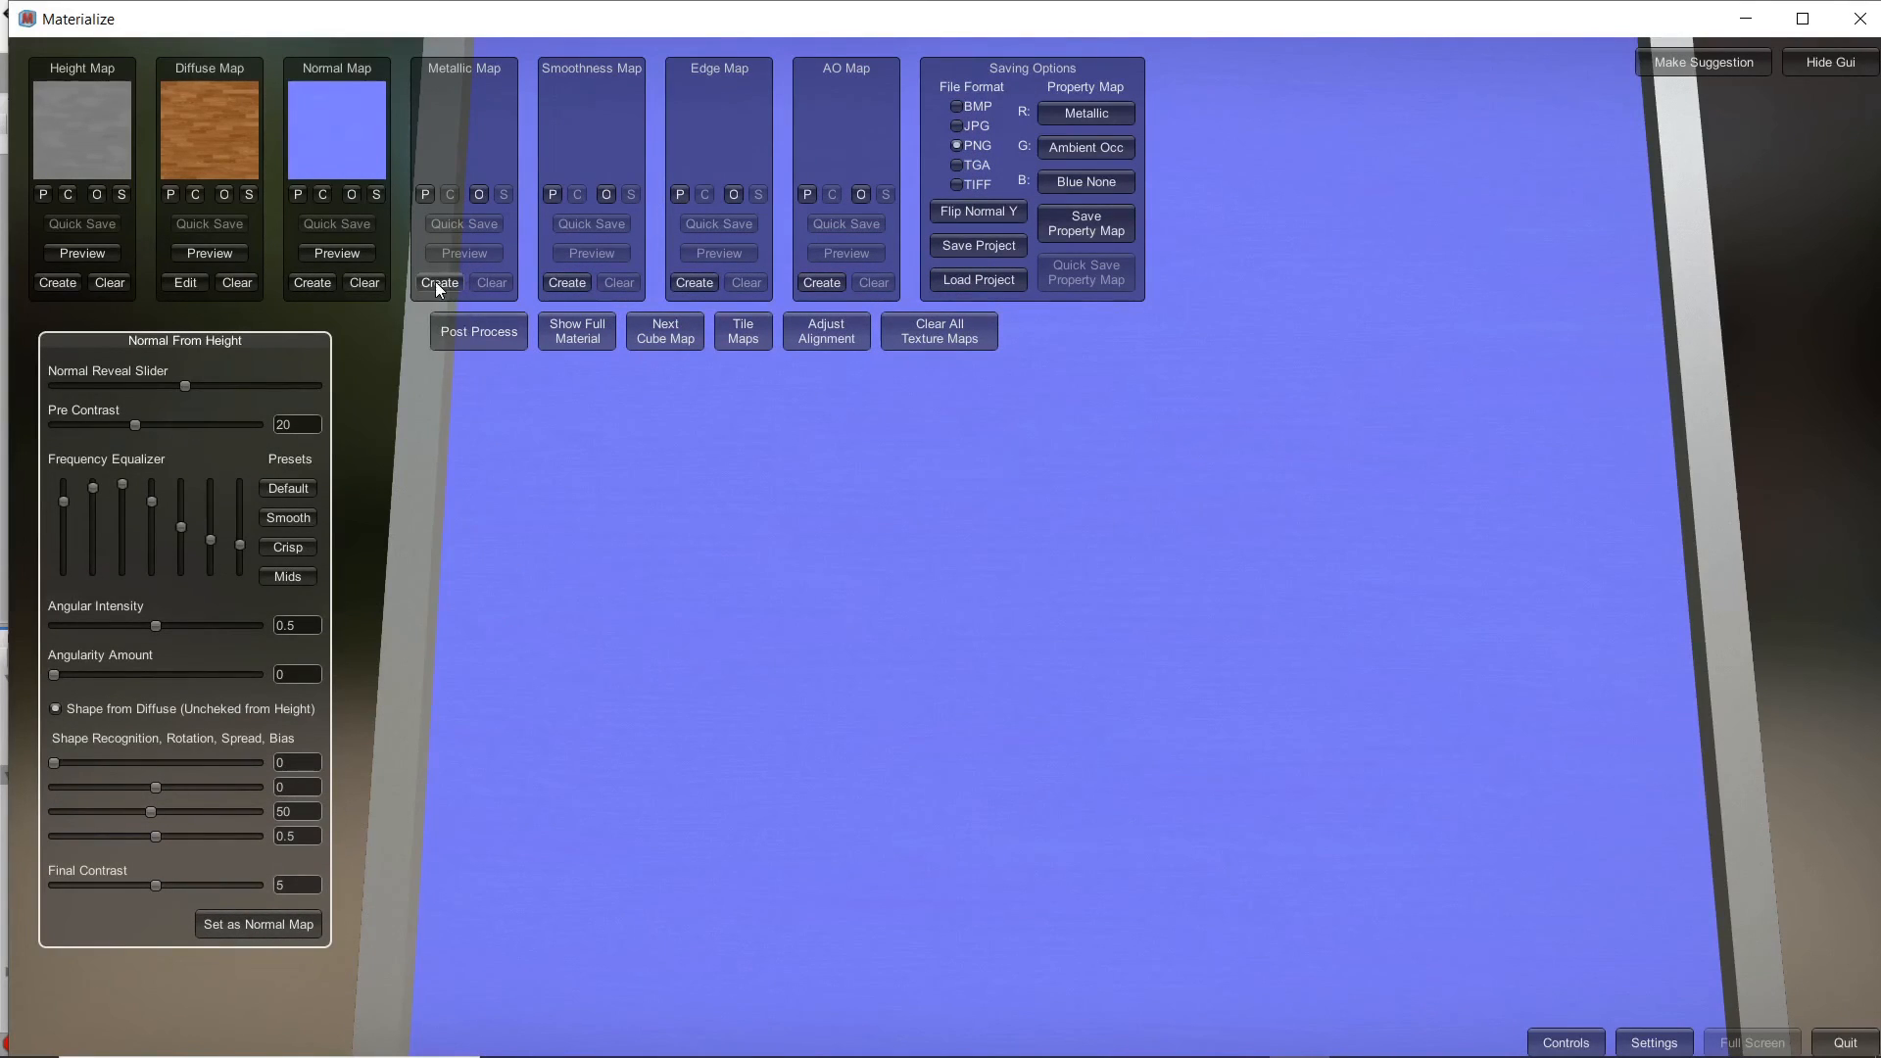
- Create the metallic and smoothness maps from the wood diffuse with the default settings
click(438, 284)
click(251, 796)
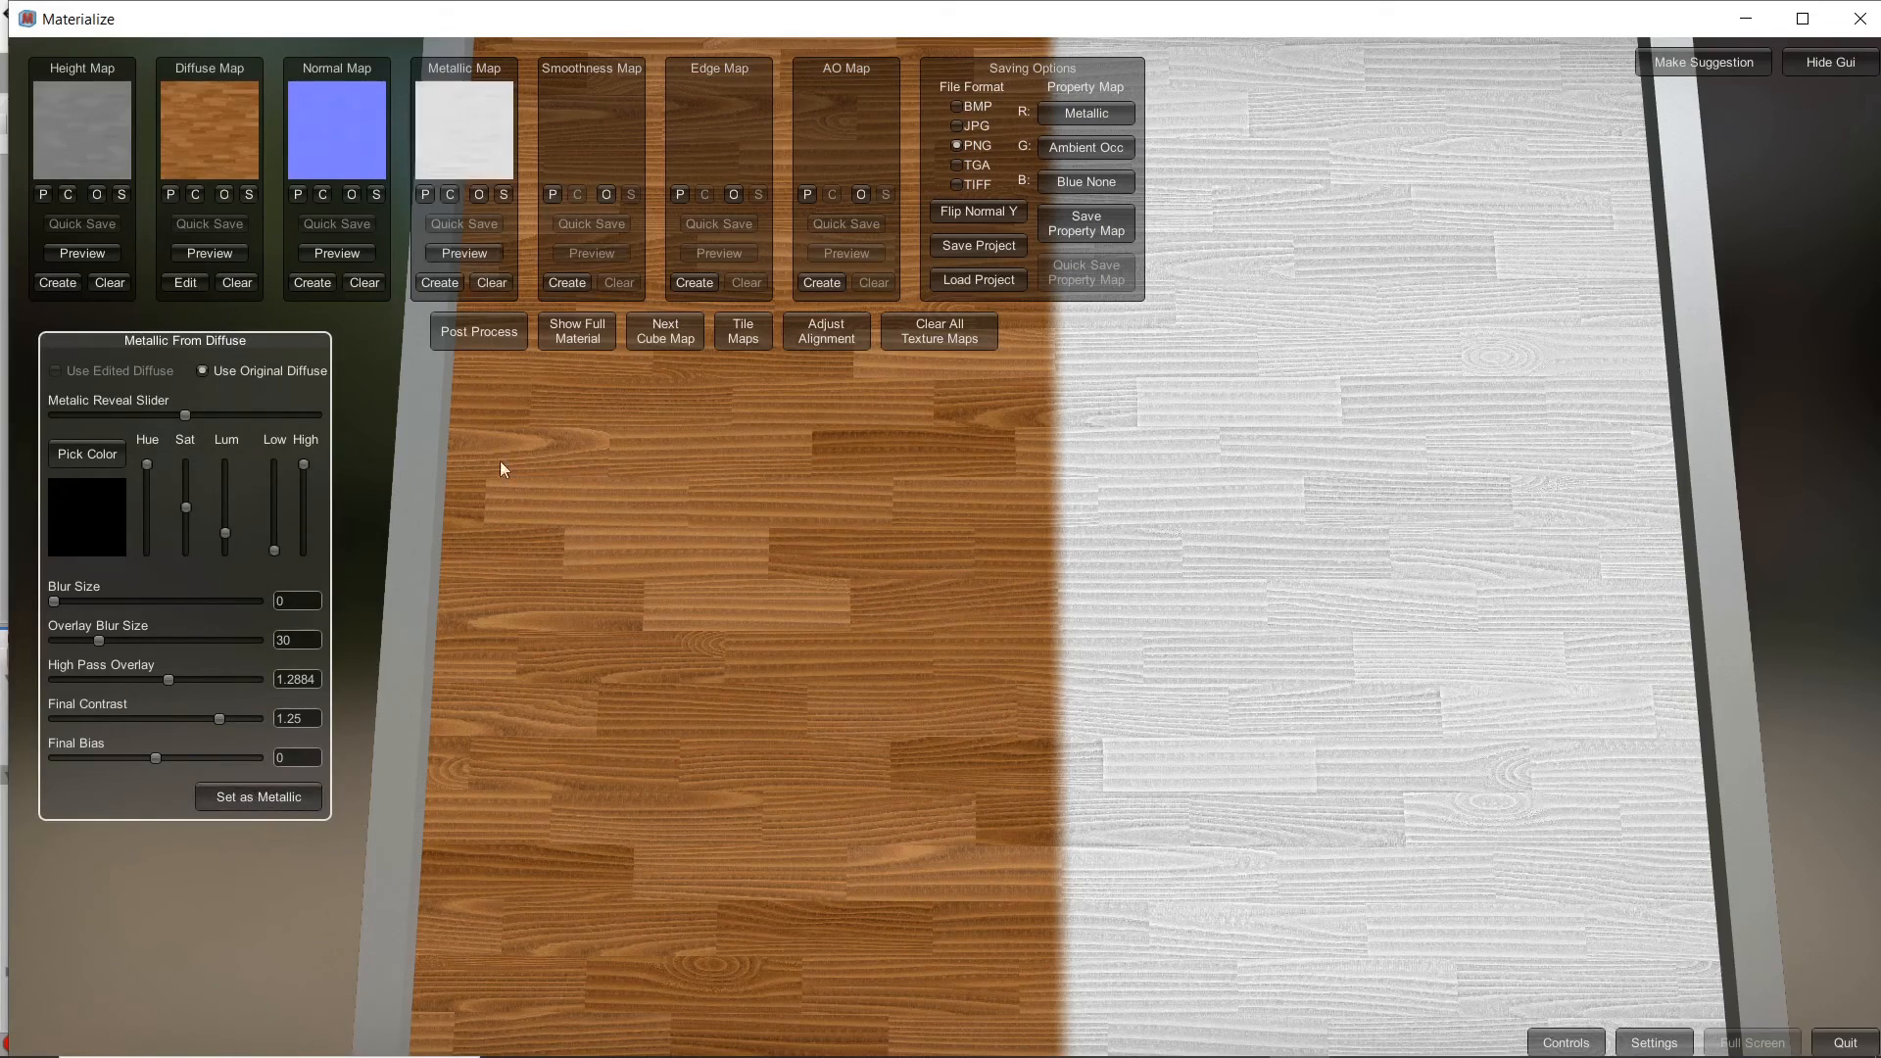
click(579, 287)
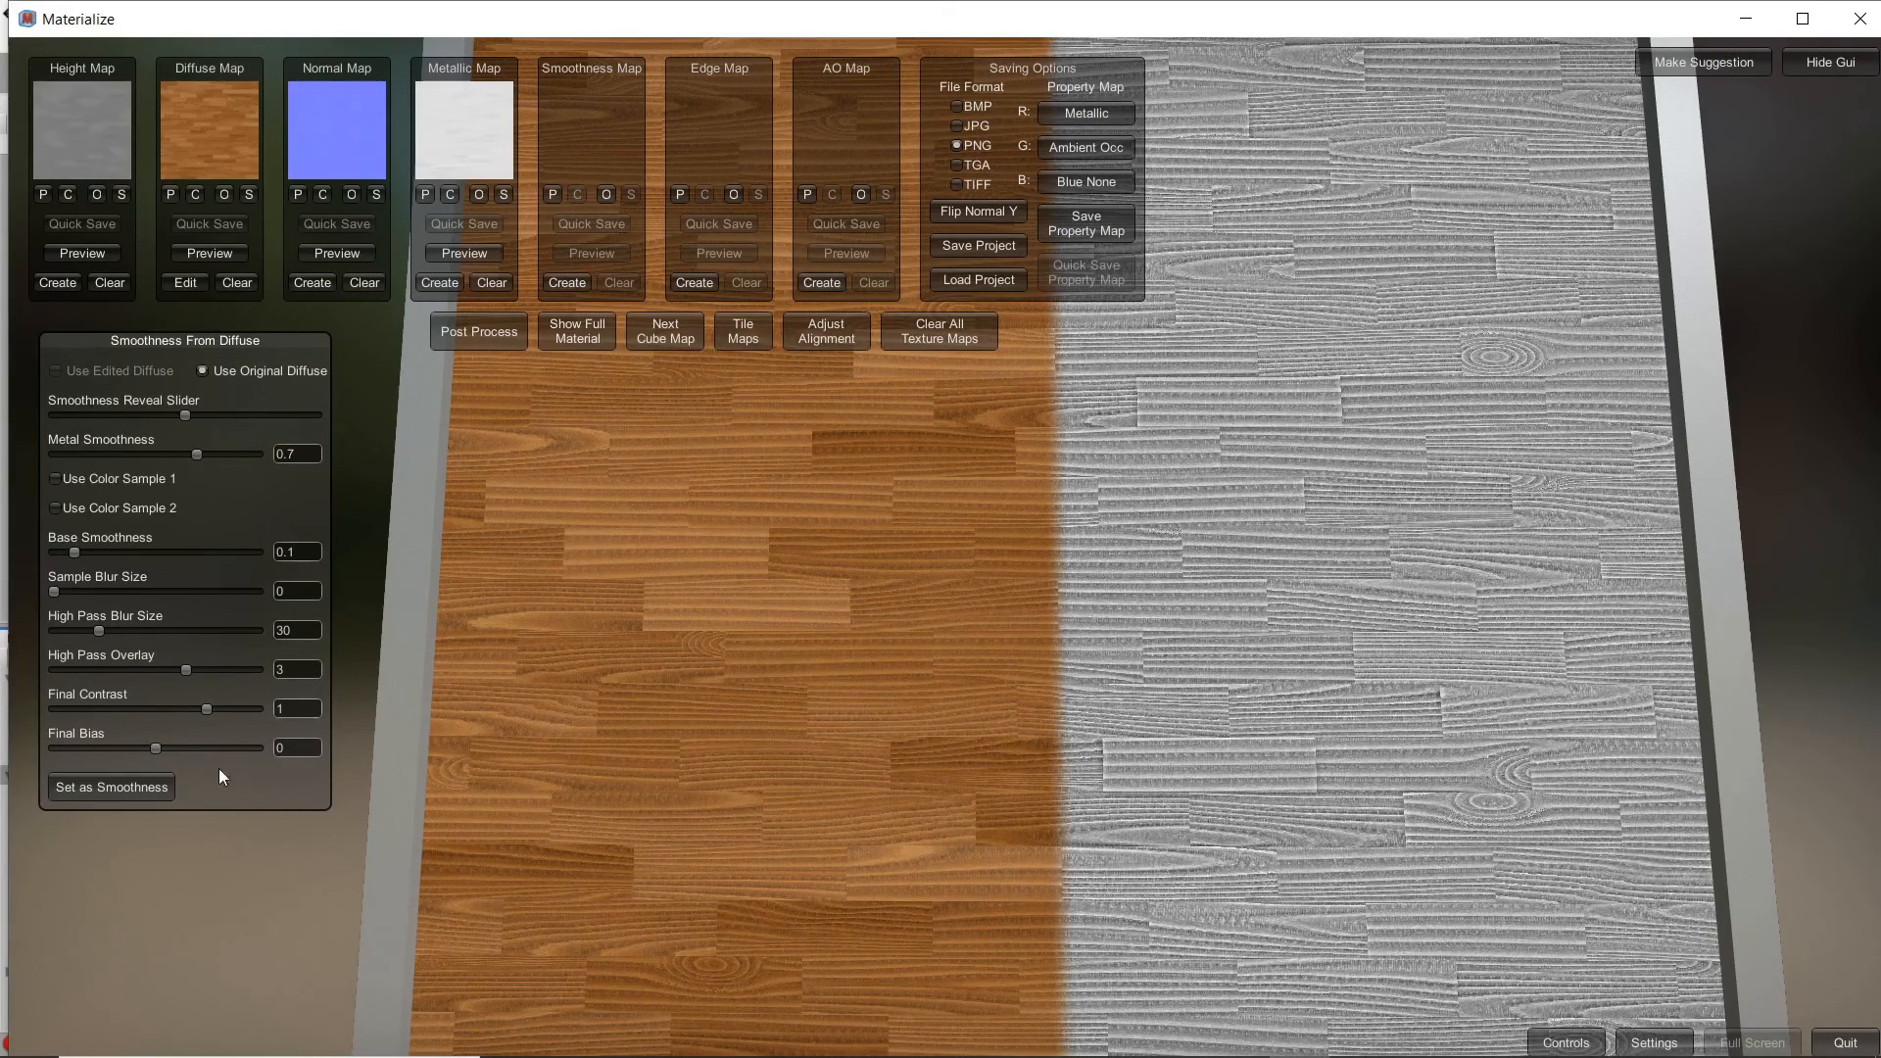
click(135, 789)
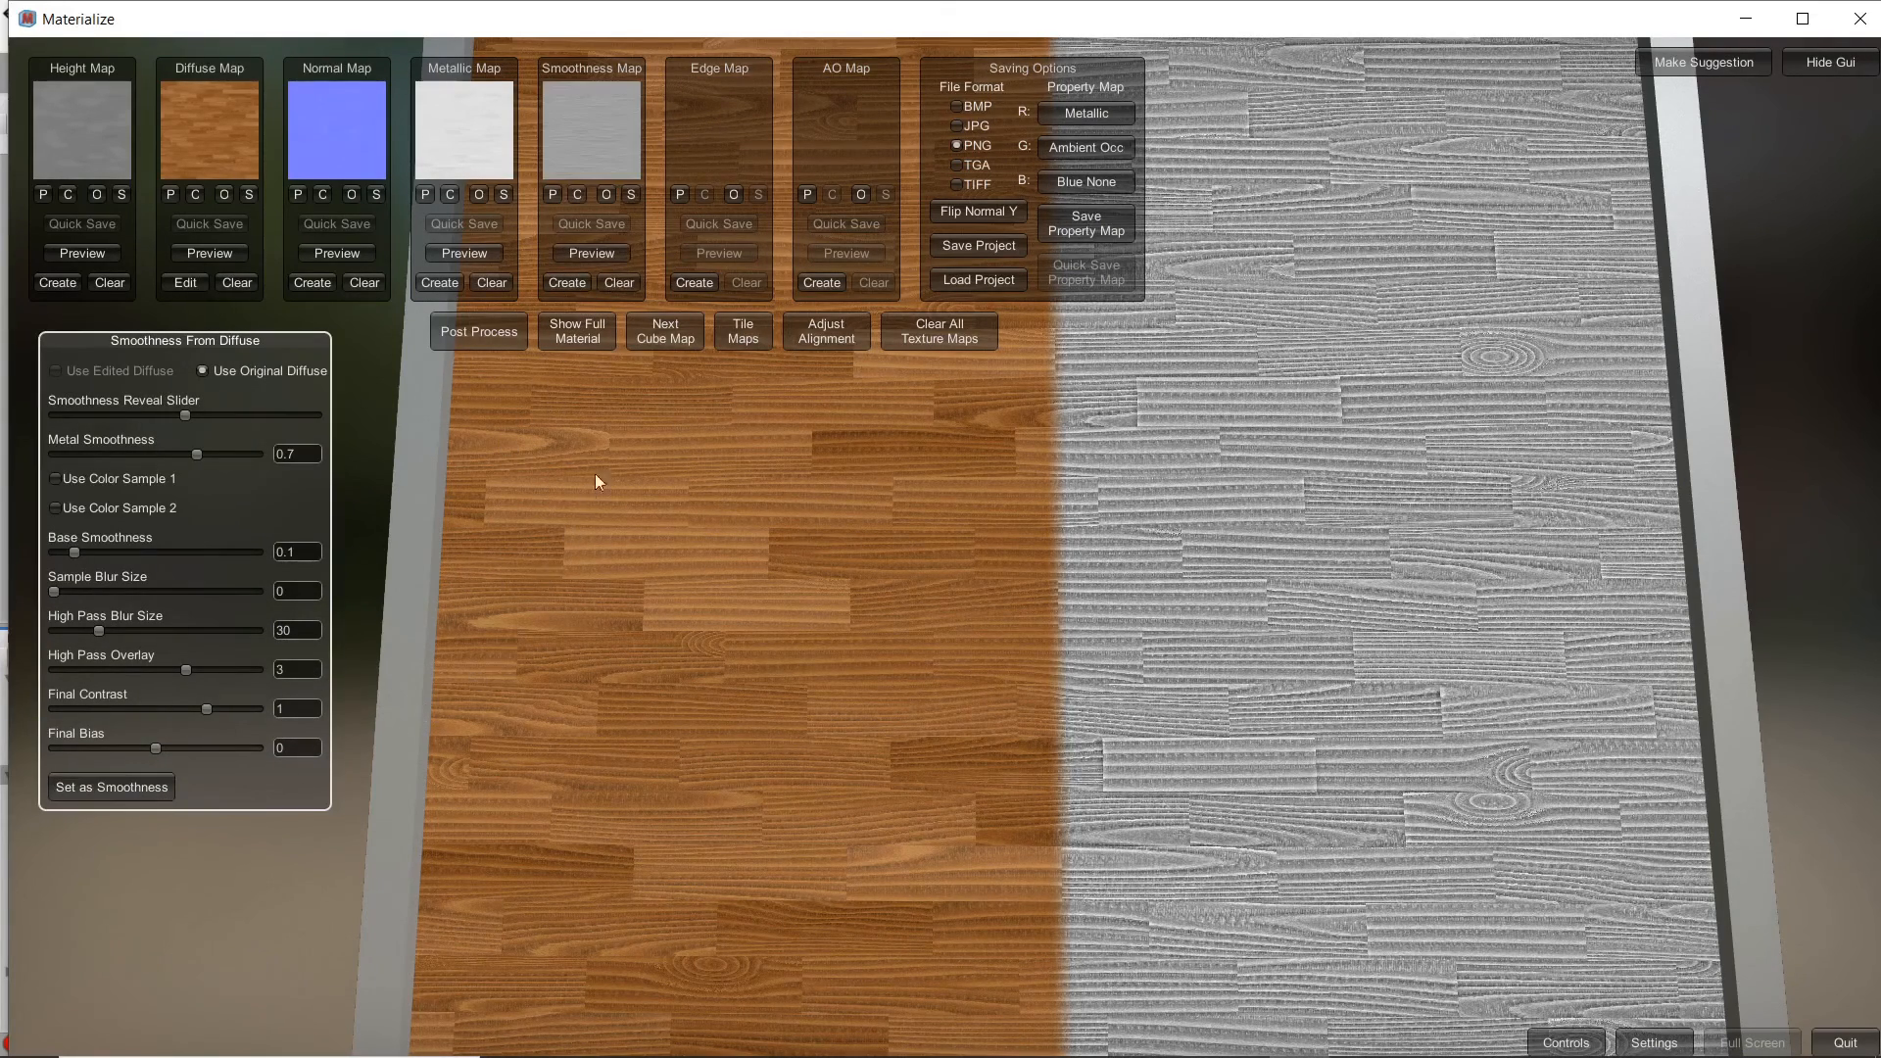
- Create the wood's AO map with the default settings and preview the full material on the plane
click(826, 283)
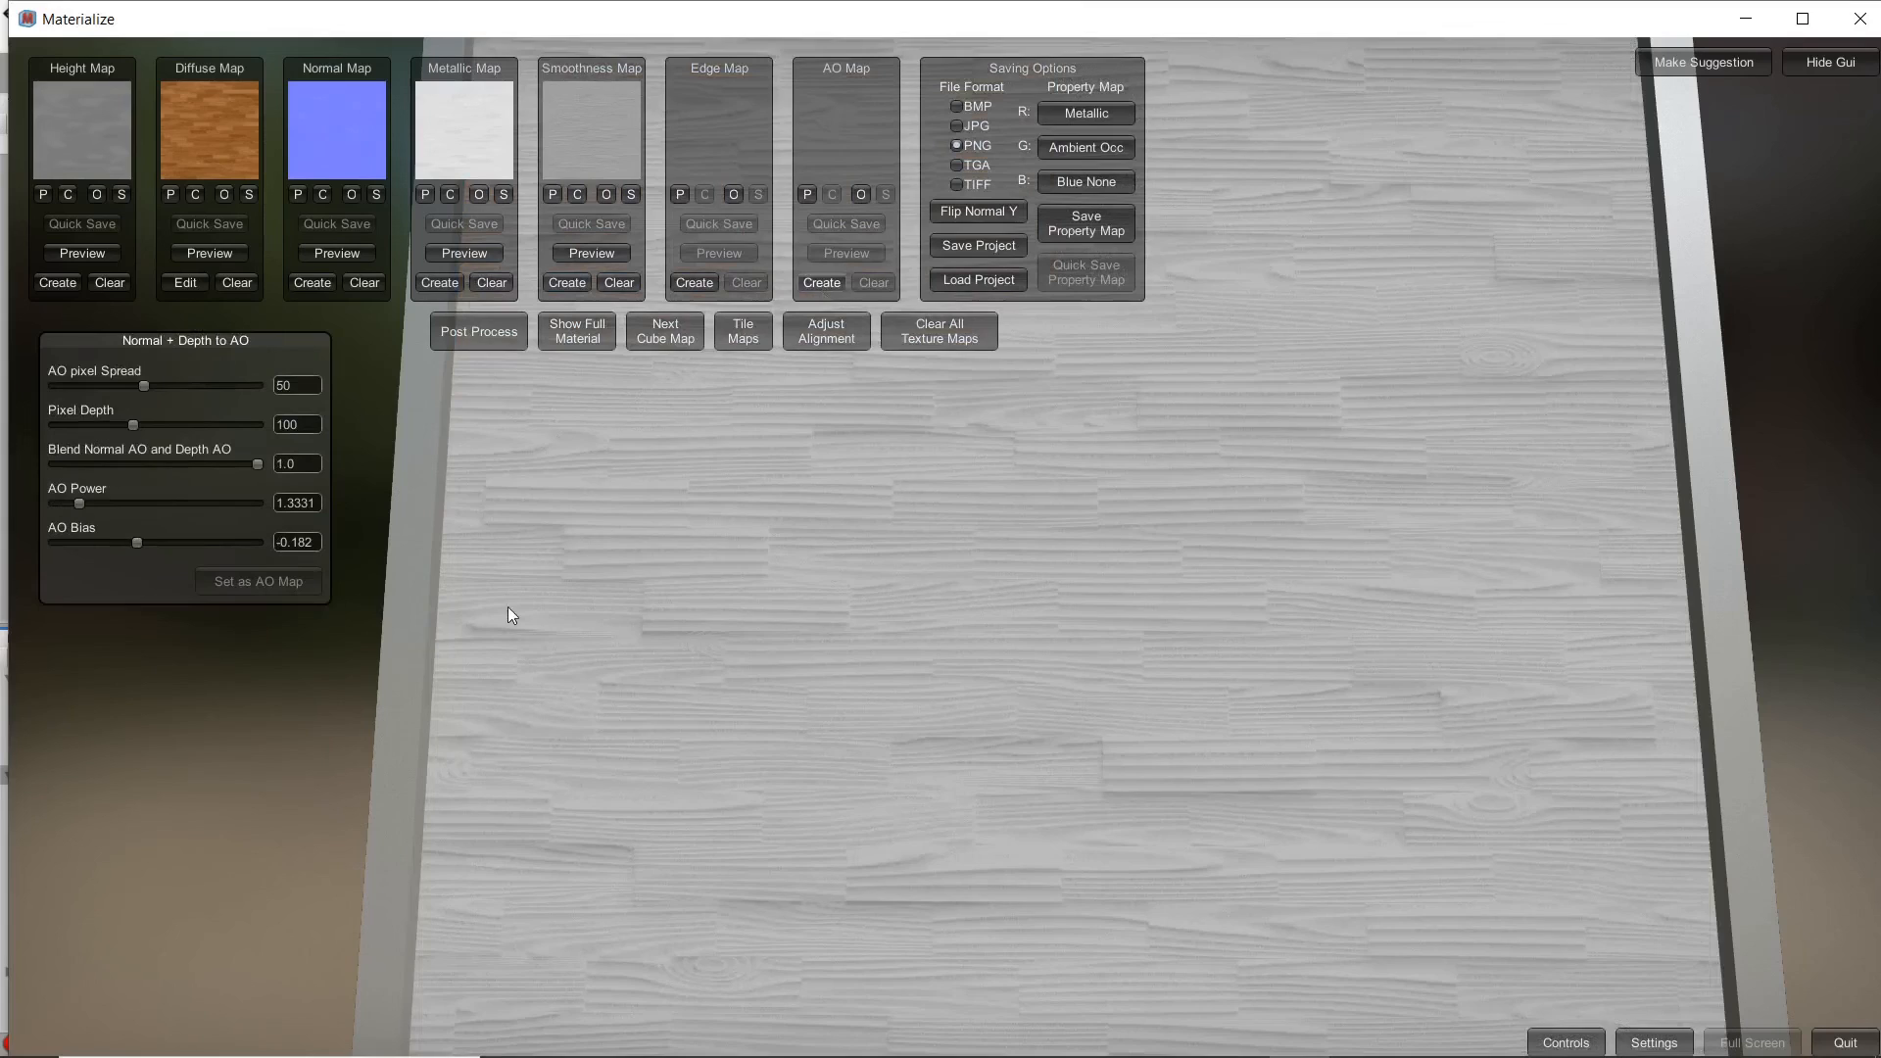
click(257, 582)
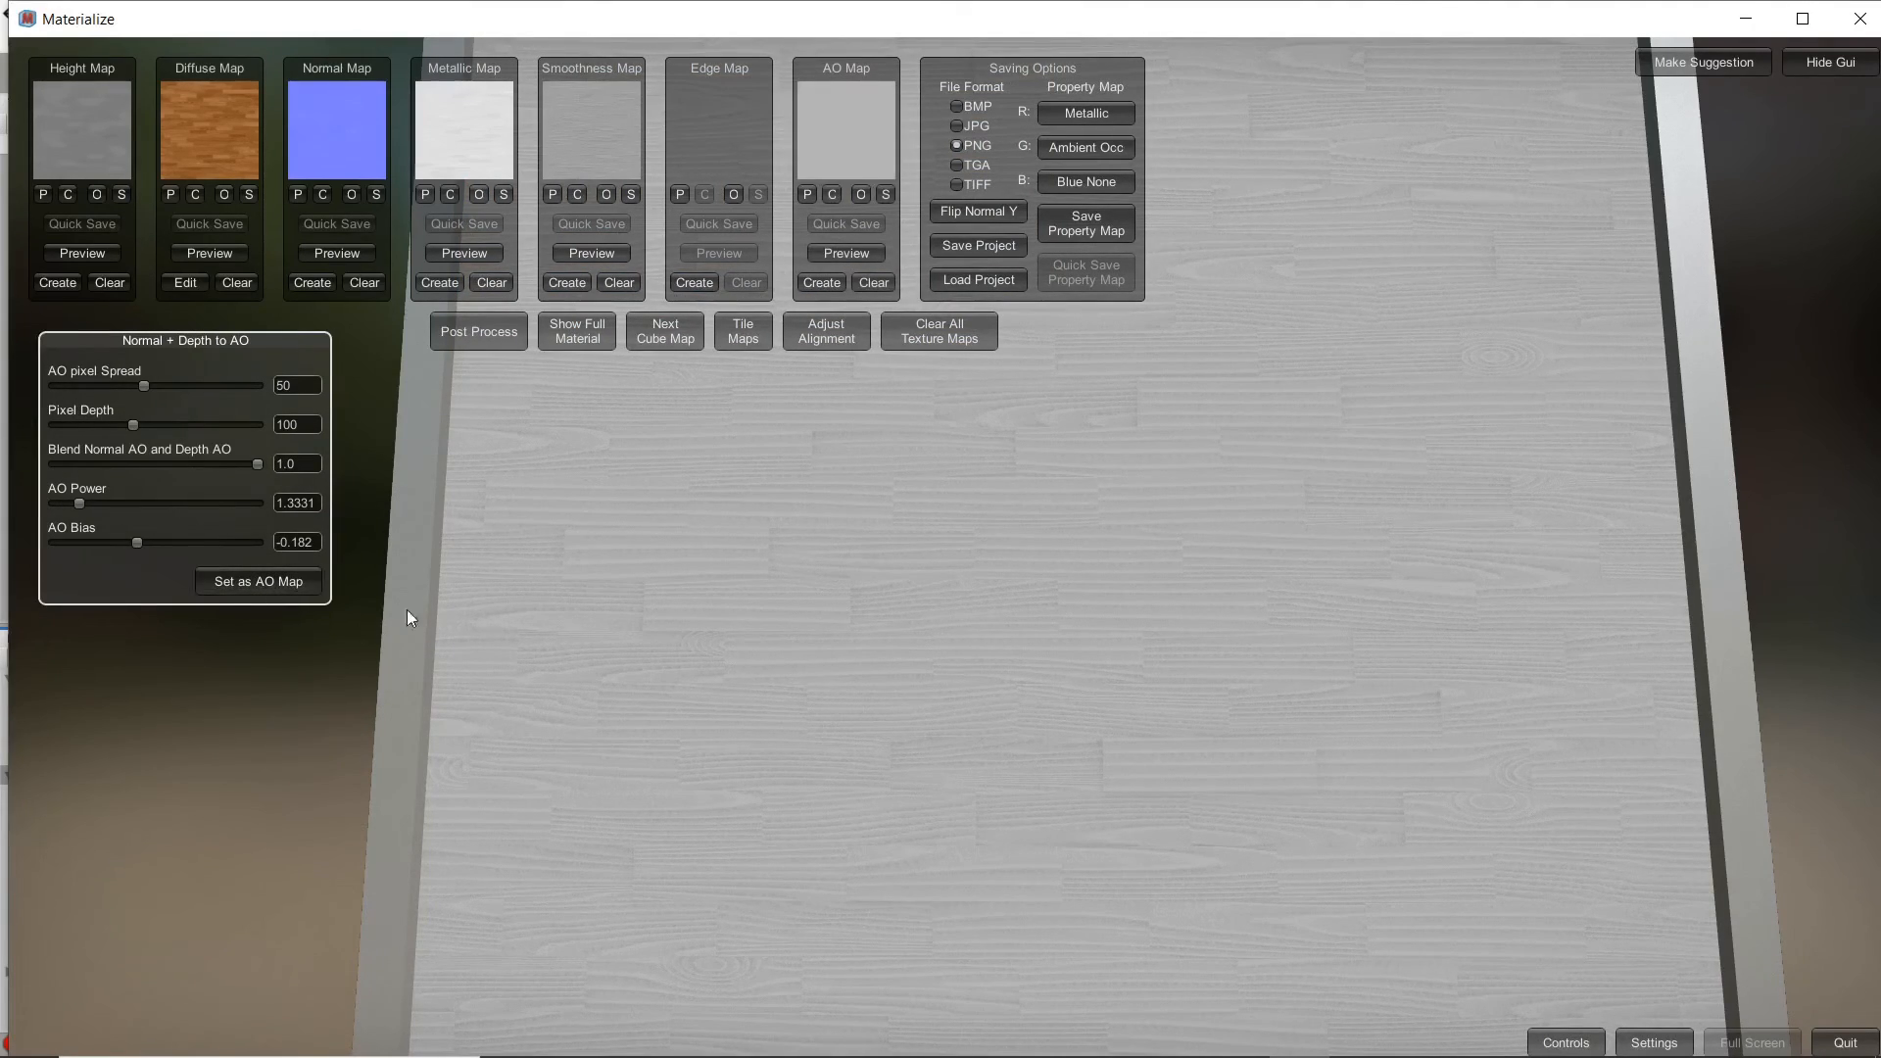
click(584, 333)
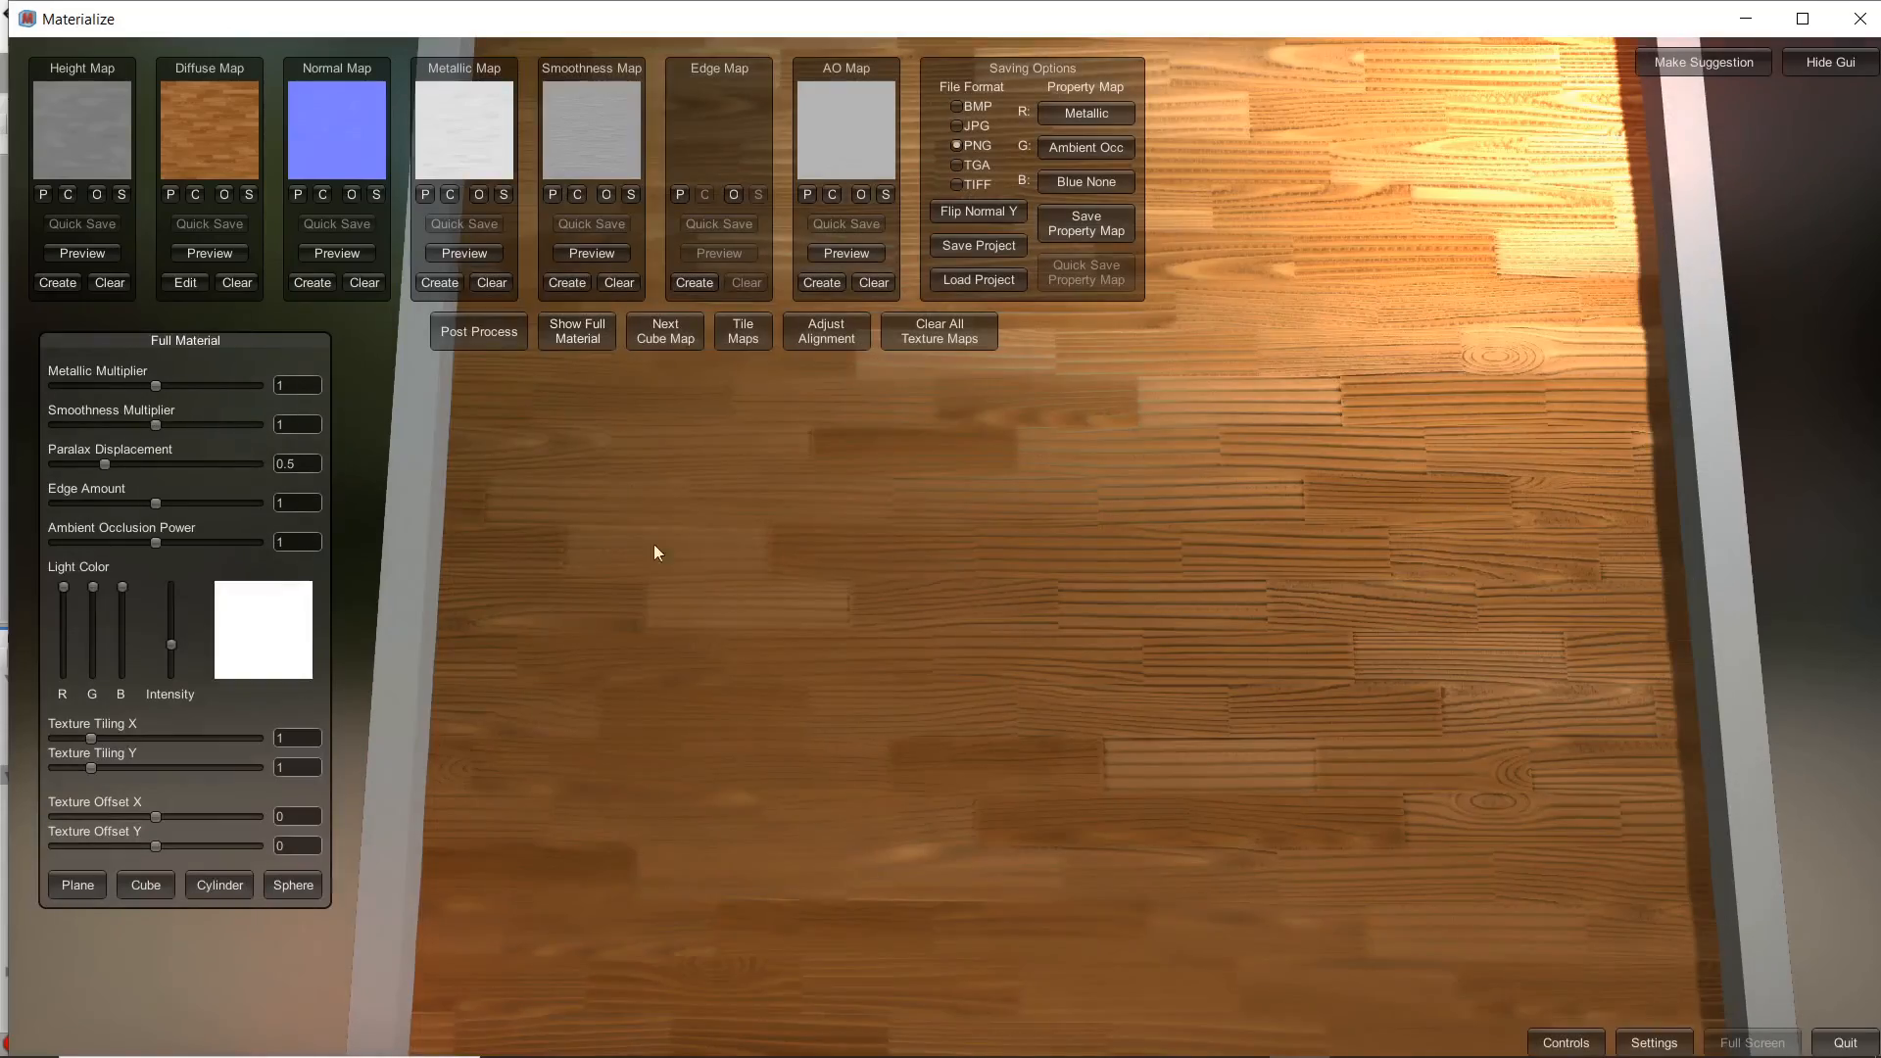
mouse_move(821, 663)
middle_down()
mouse_move(946, 521)
mouse_move(879, 572)
mouse_move(846, 685)
middle_up()
drag(847, 691, 919, 686)
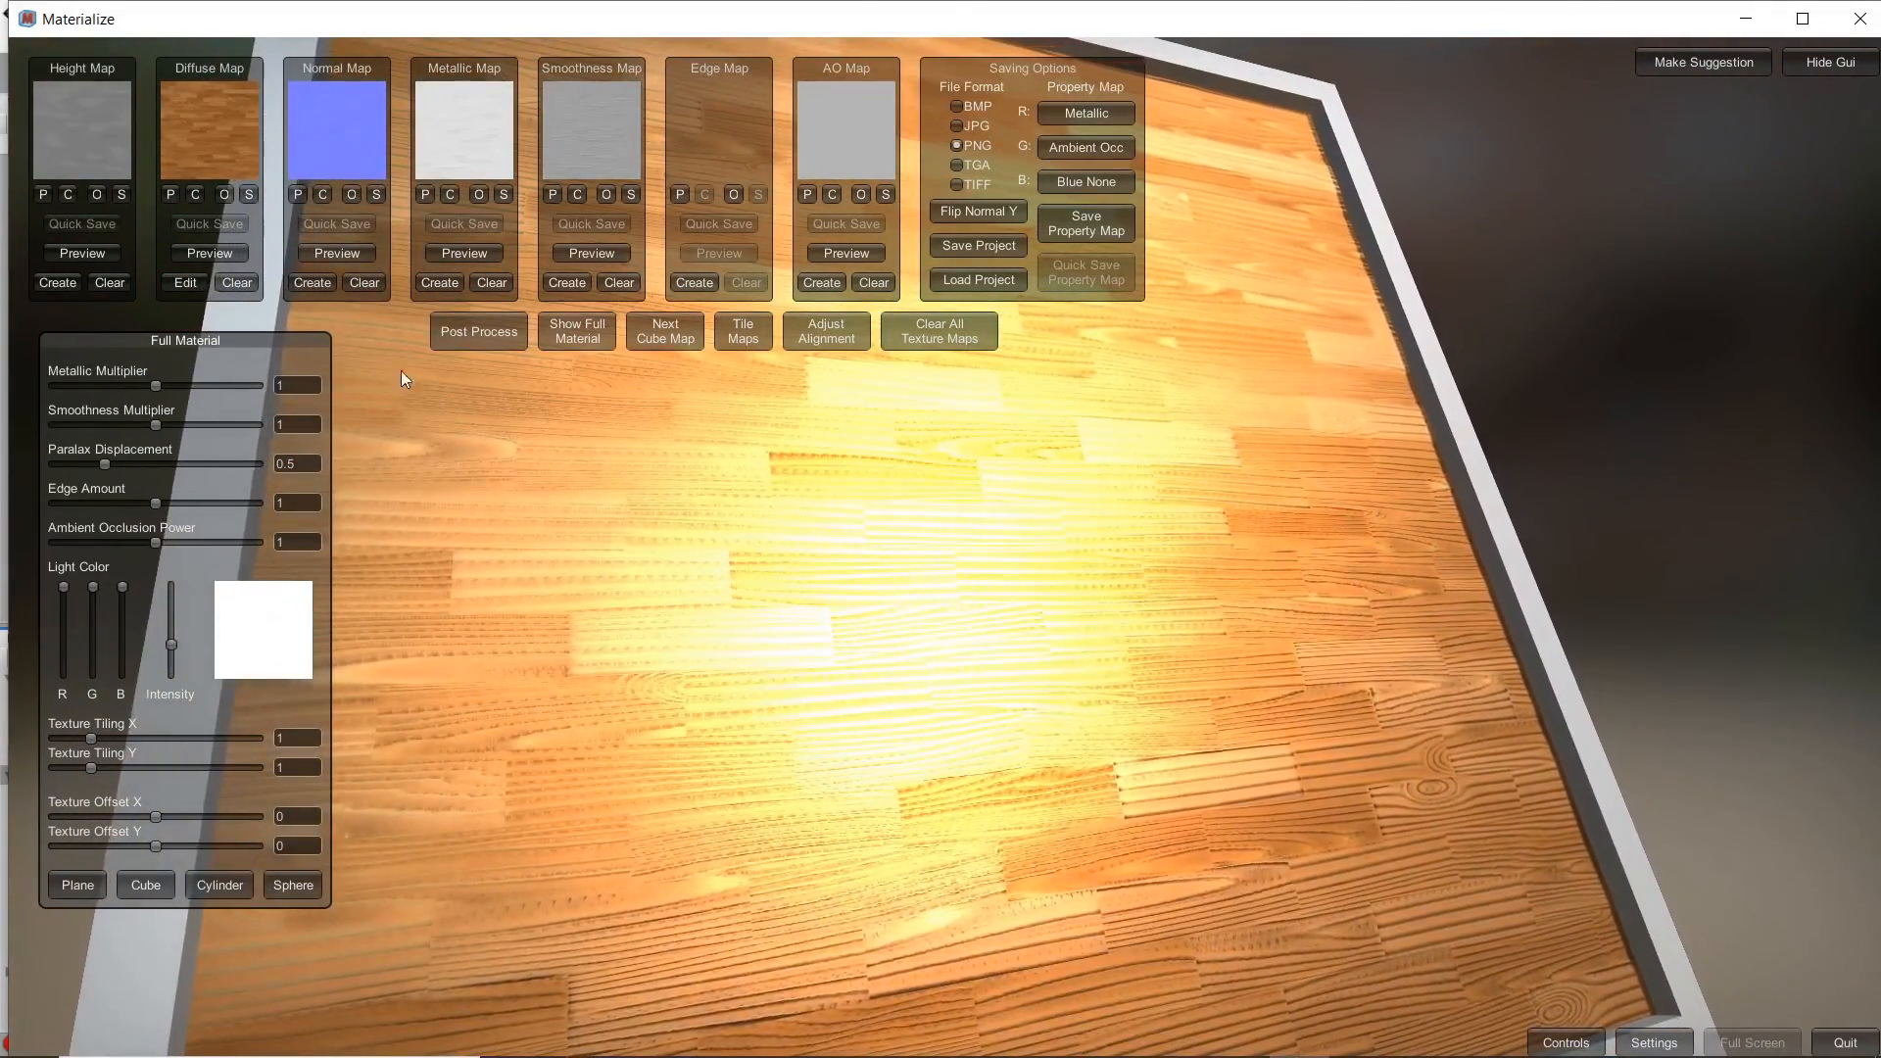
- Apply the Crisp preset to the wood normal map and preview the full material again
click(321, 282)
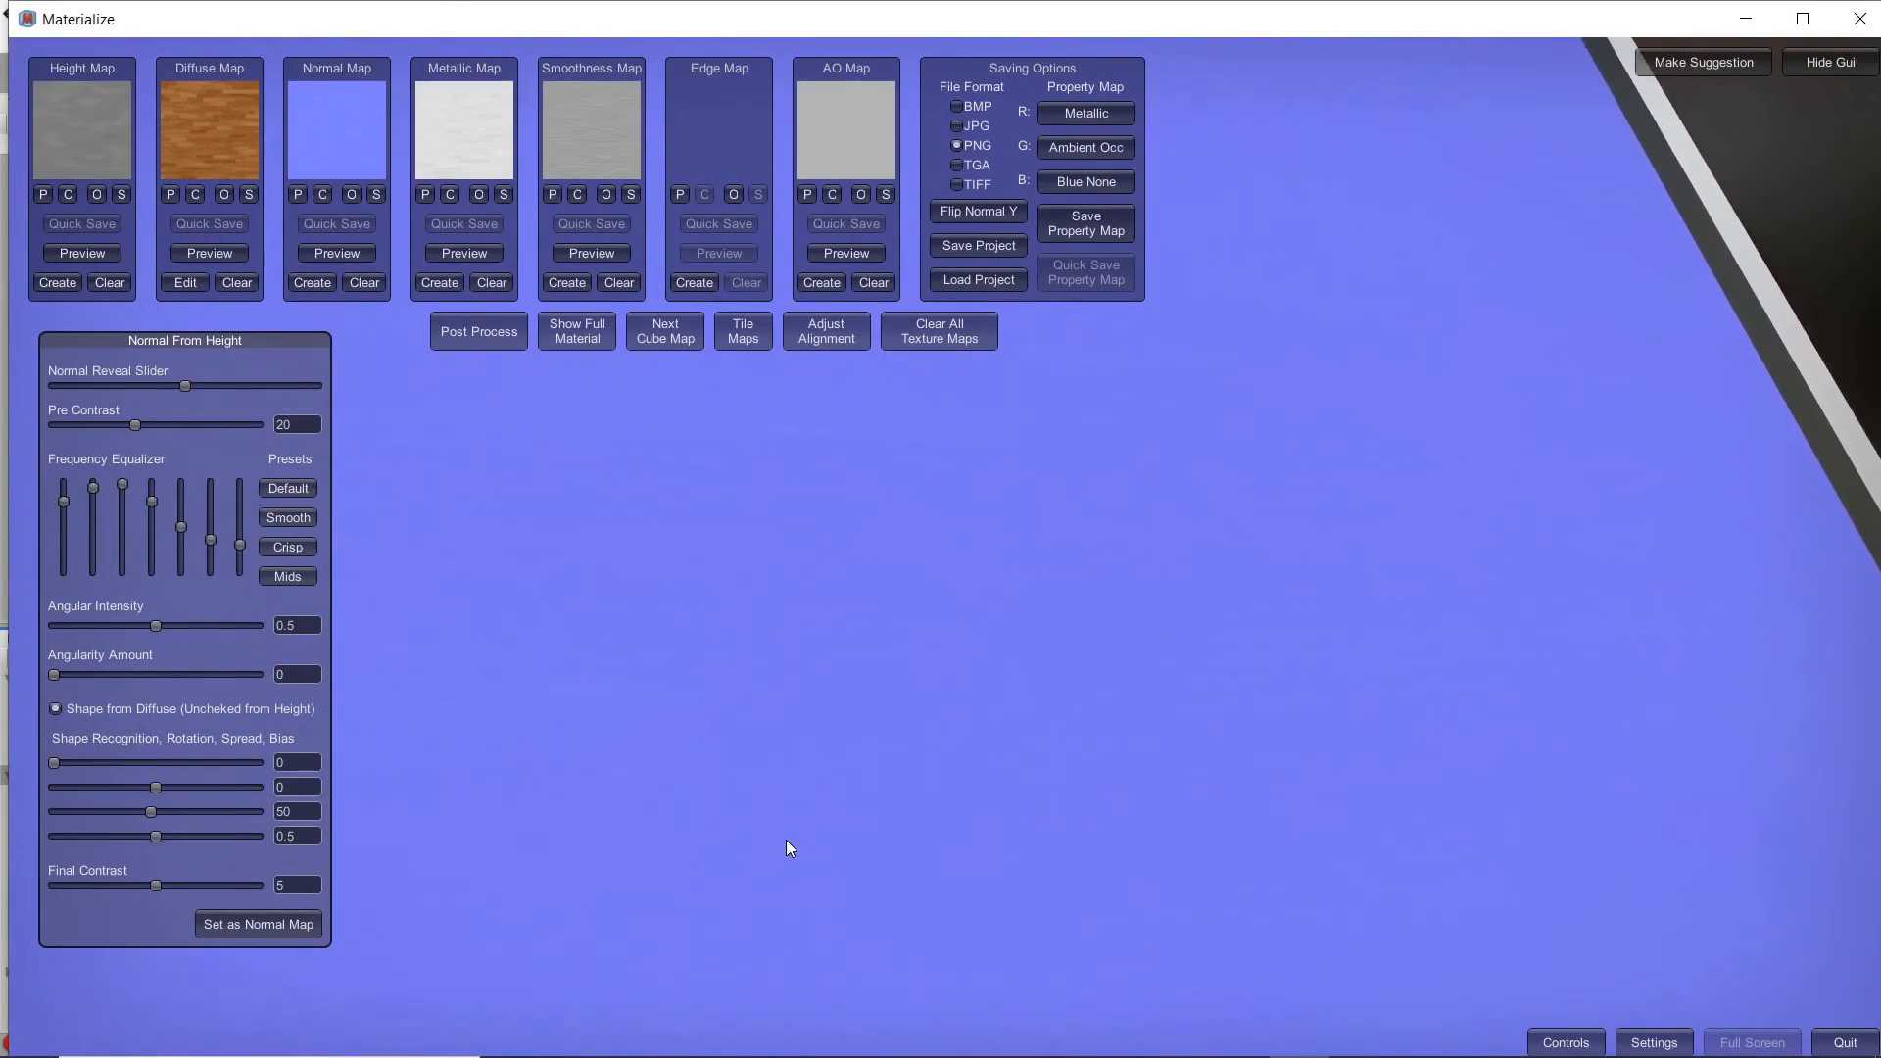
click(303, 544)
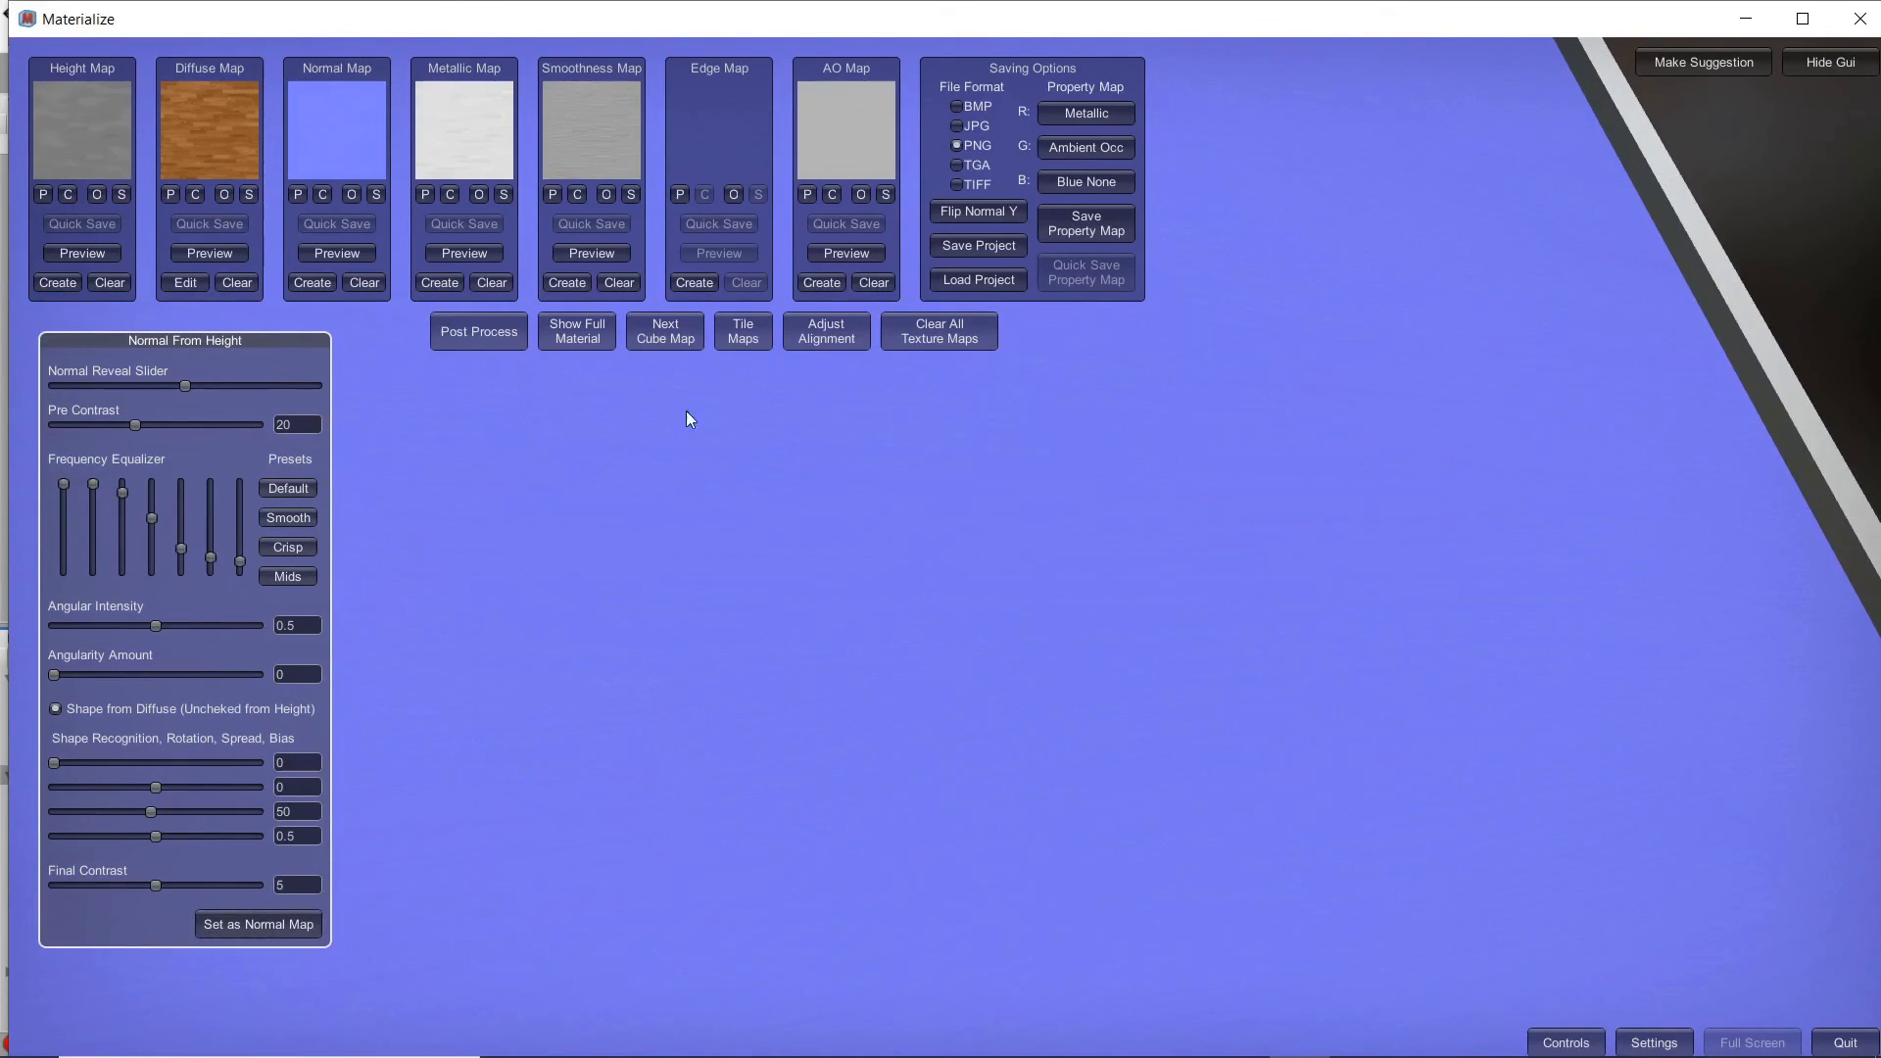
click(584, 339)
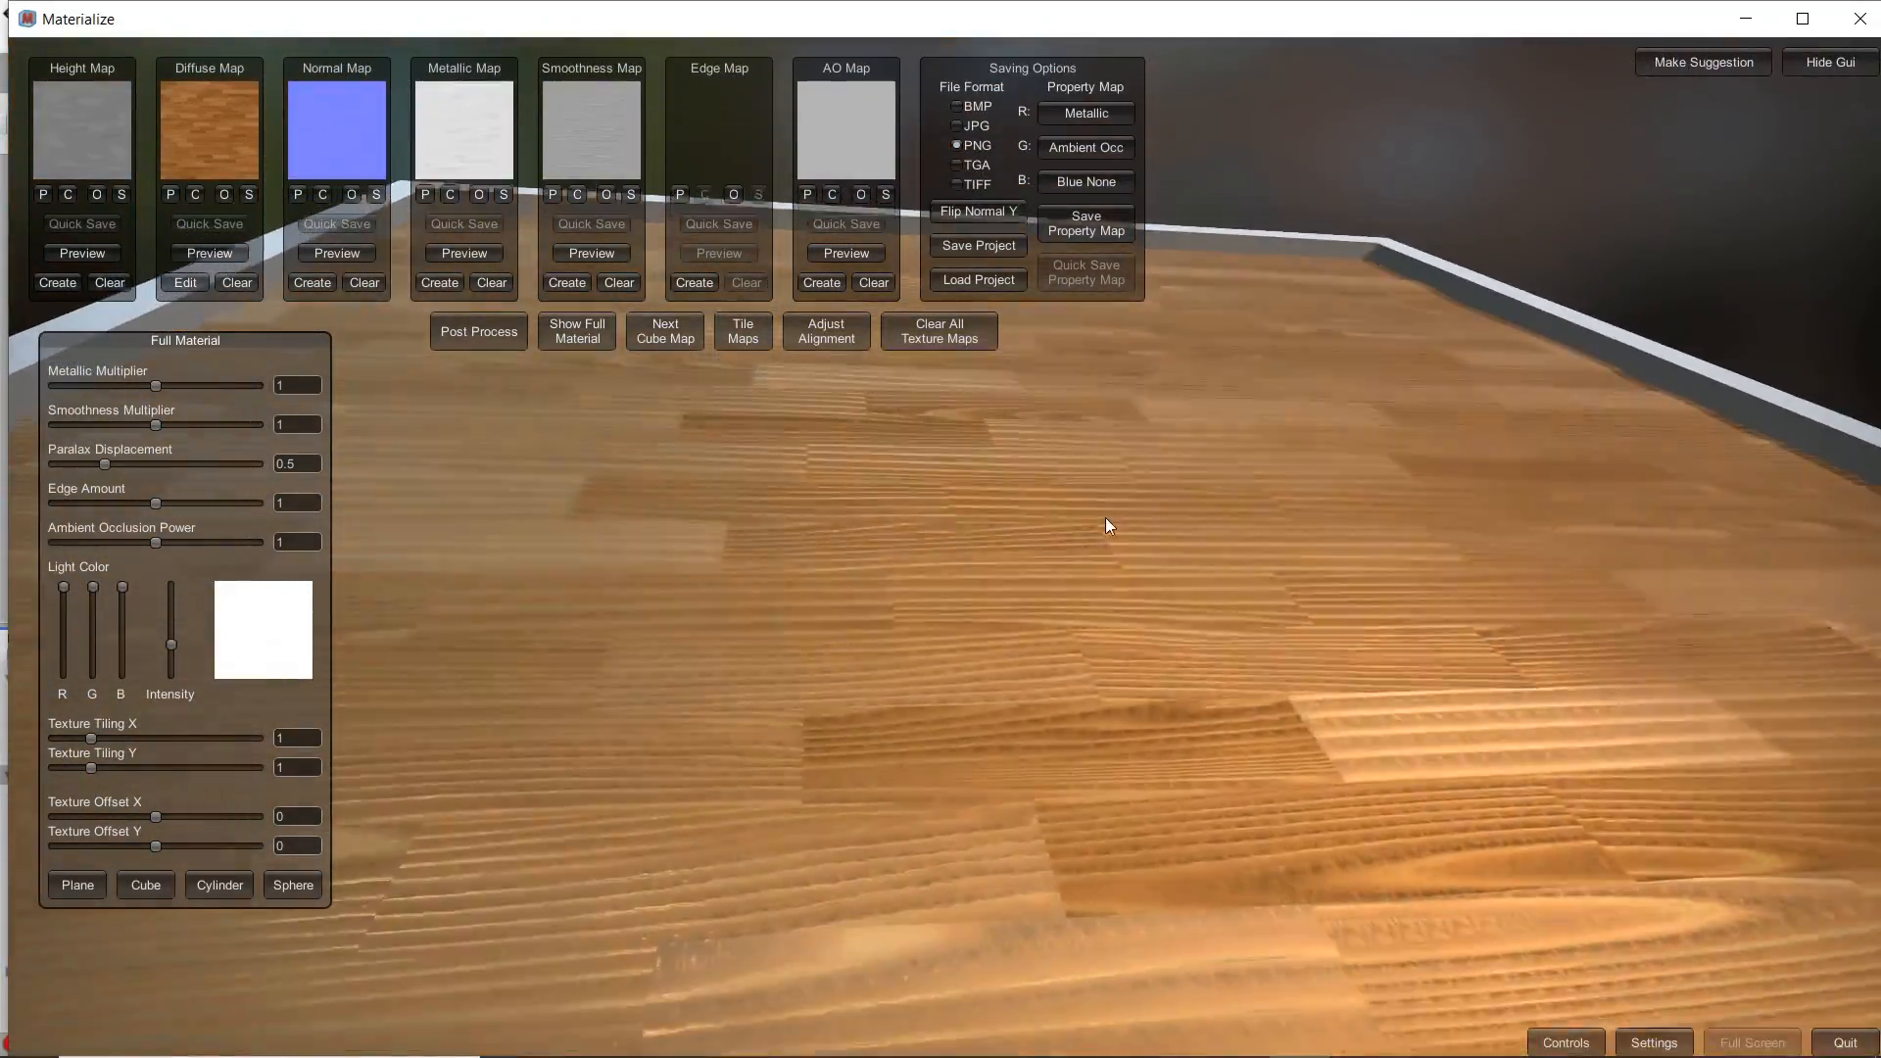
right_drag(1105, 517, 1030, 667)
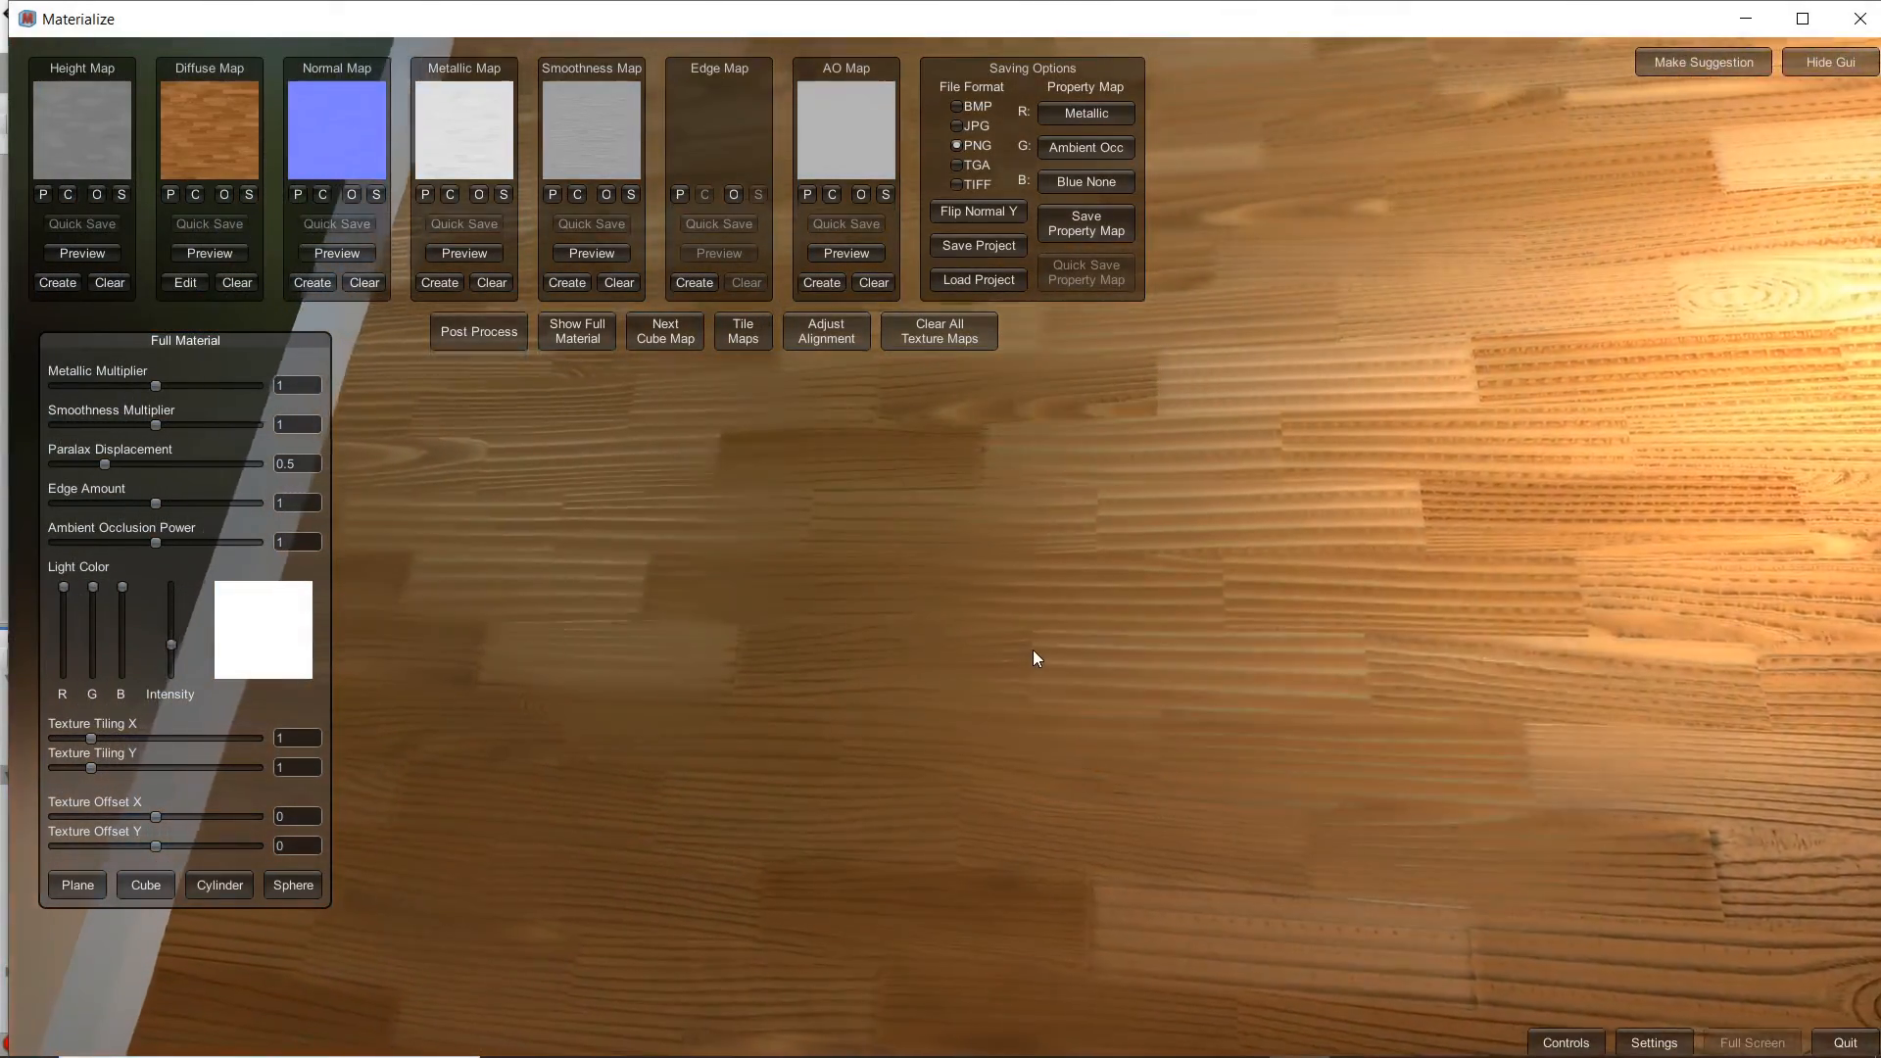
- Save the property map as WoodMap in the Assets folder of the LandTest project inside unity2D
click(1102, 227)
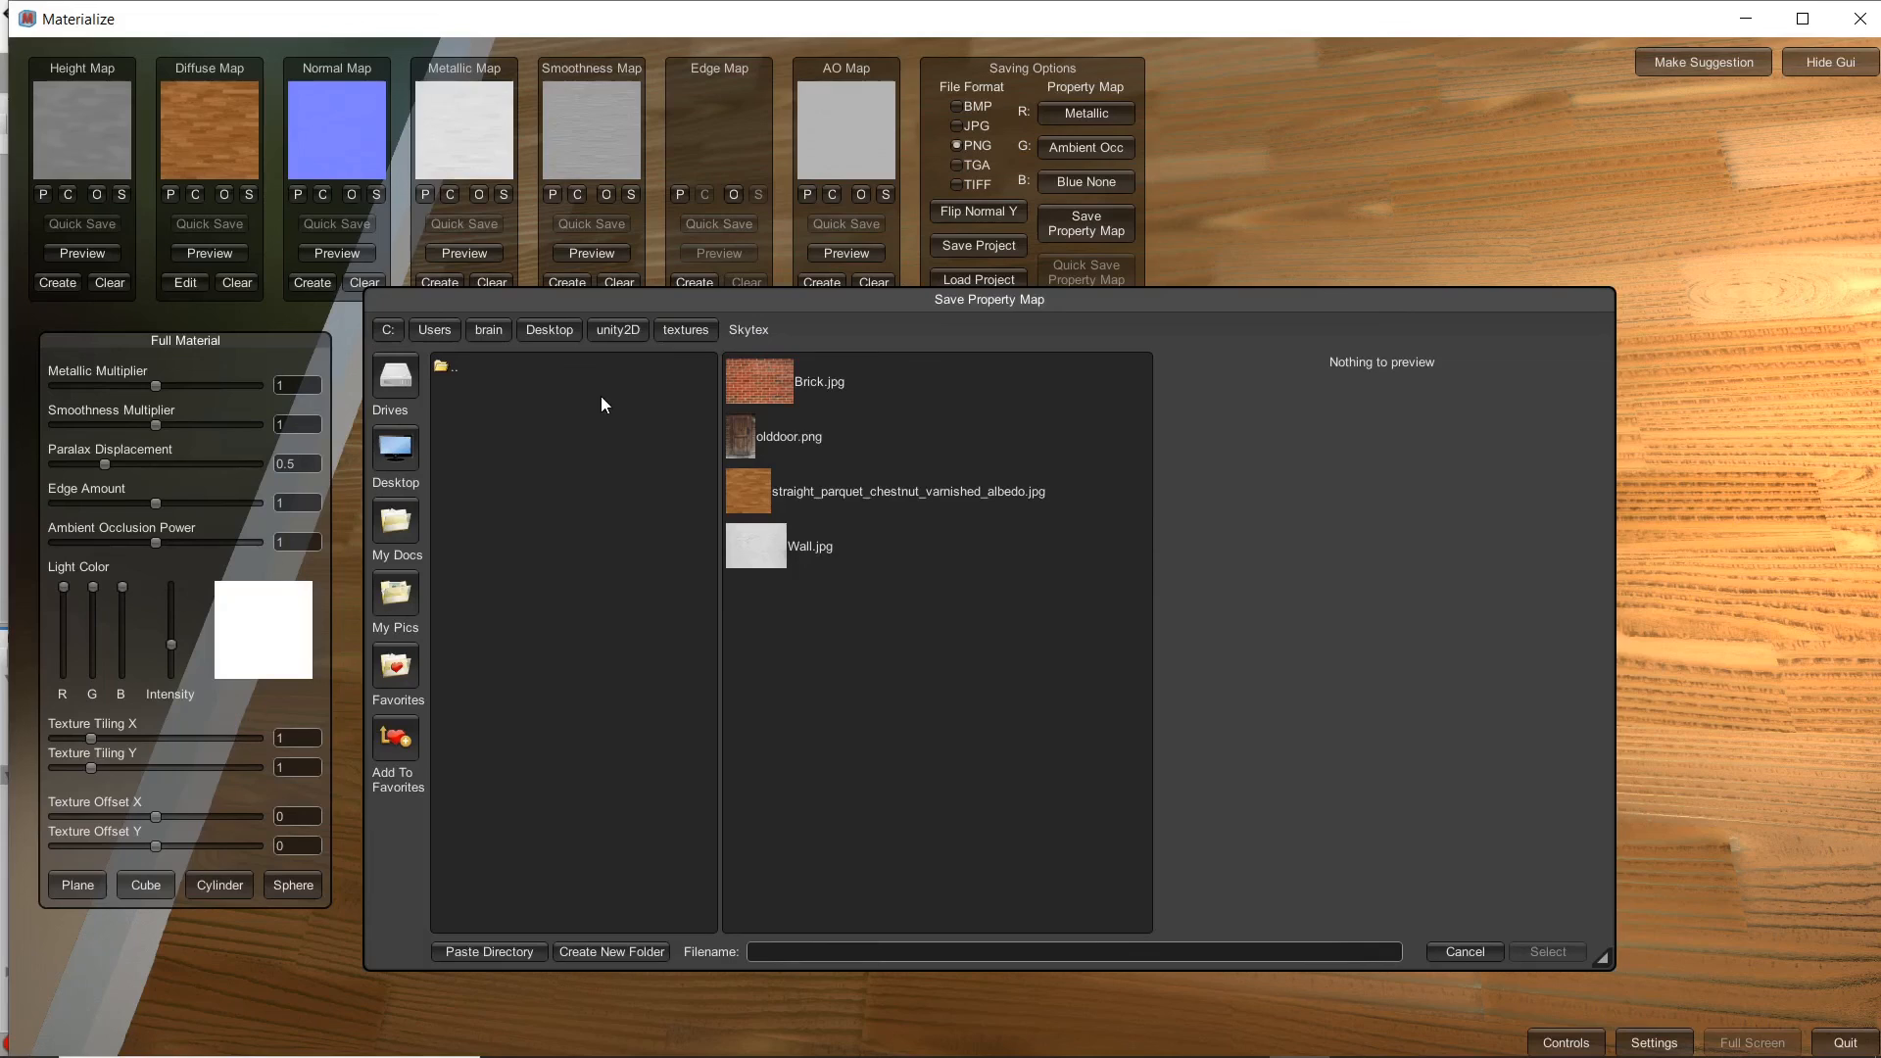
click(624, 327)
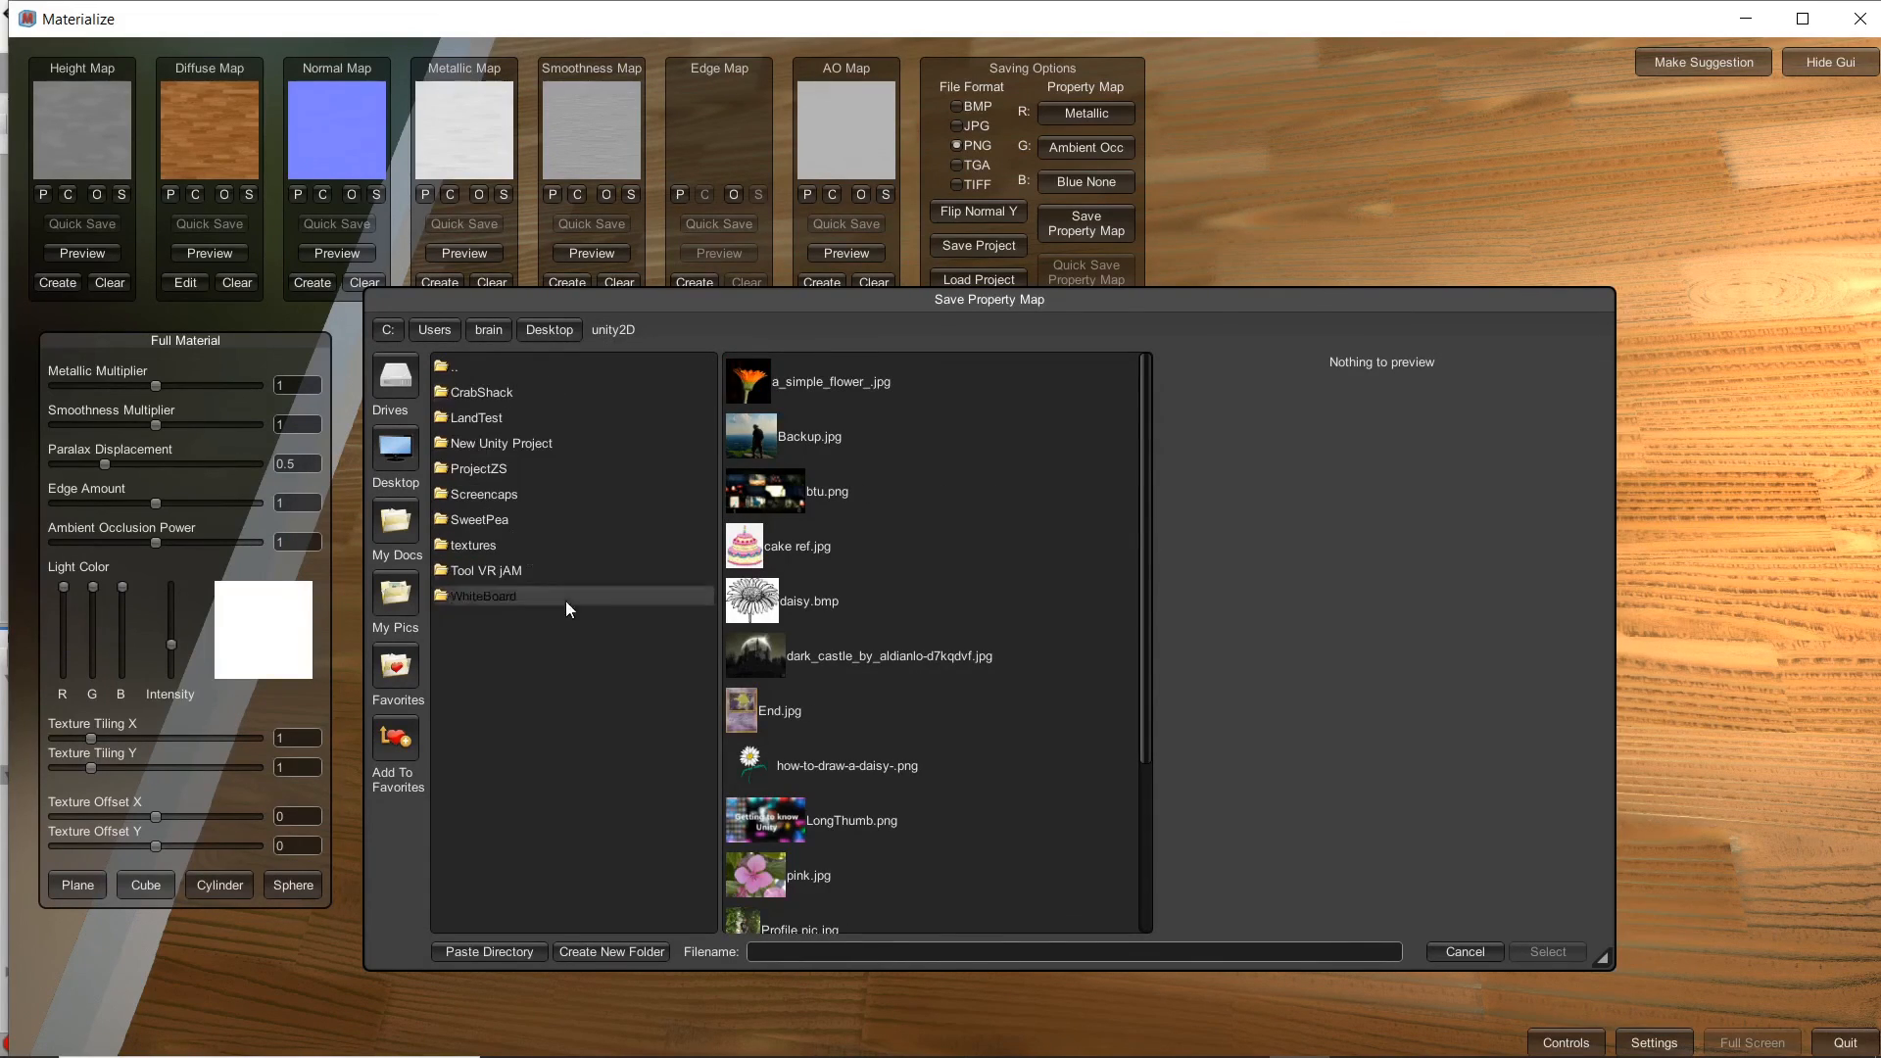
double_click(510, 414)
double_click(515, 395)
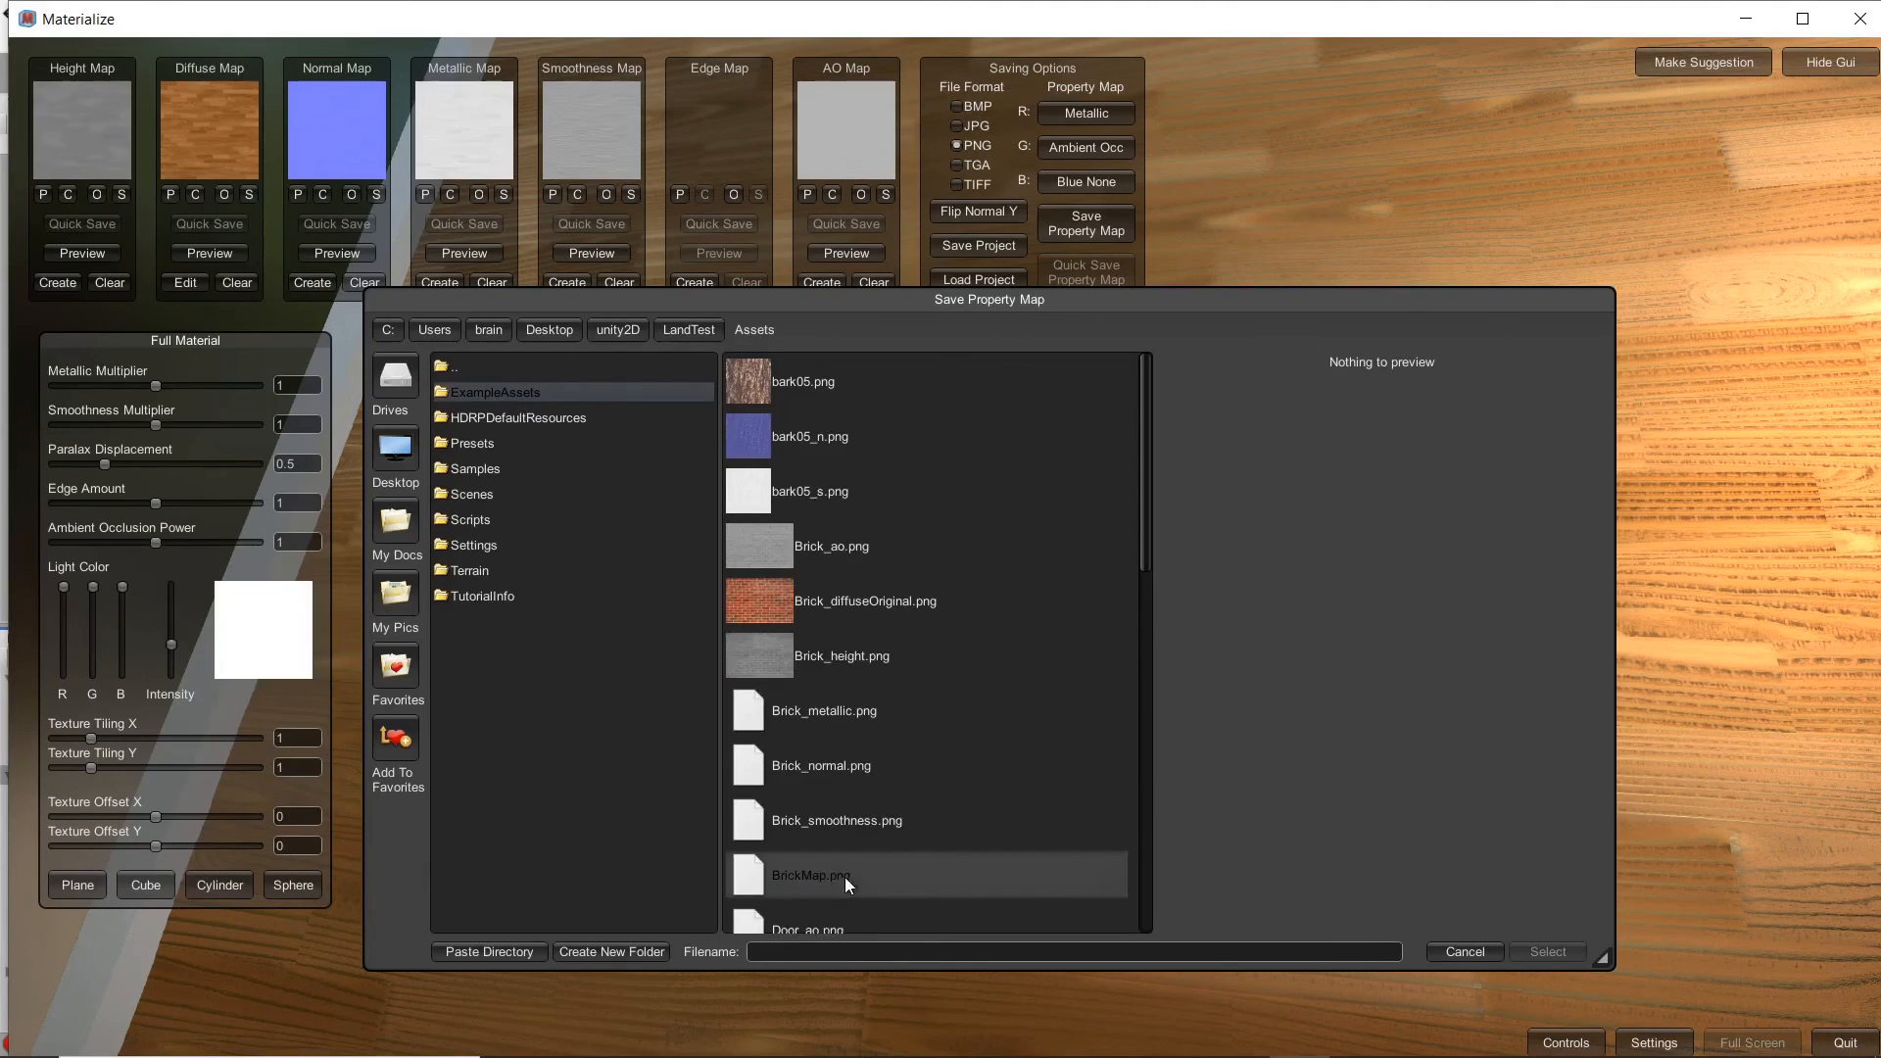
click(813, 950)
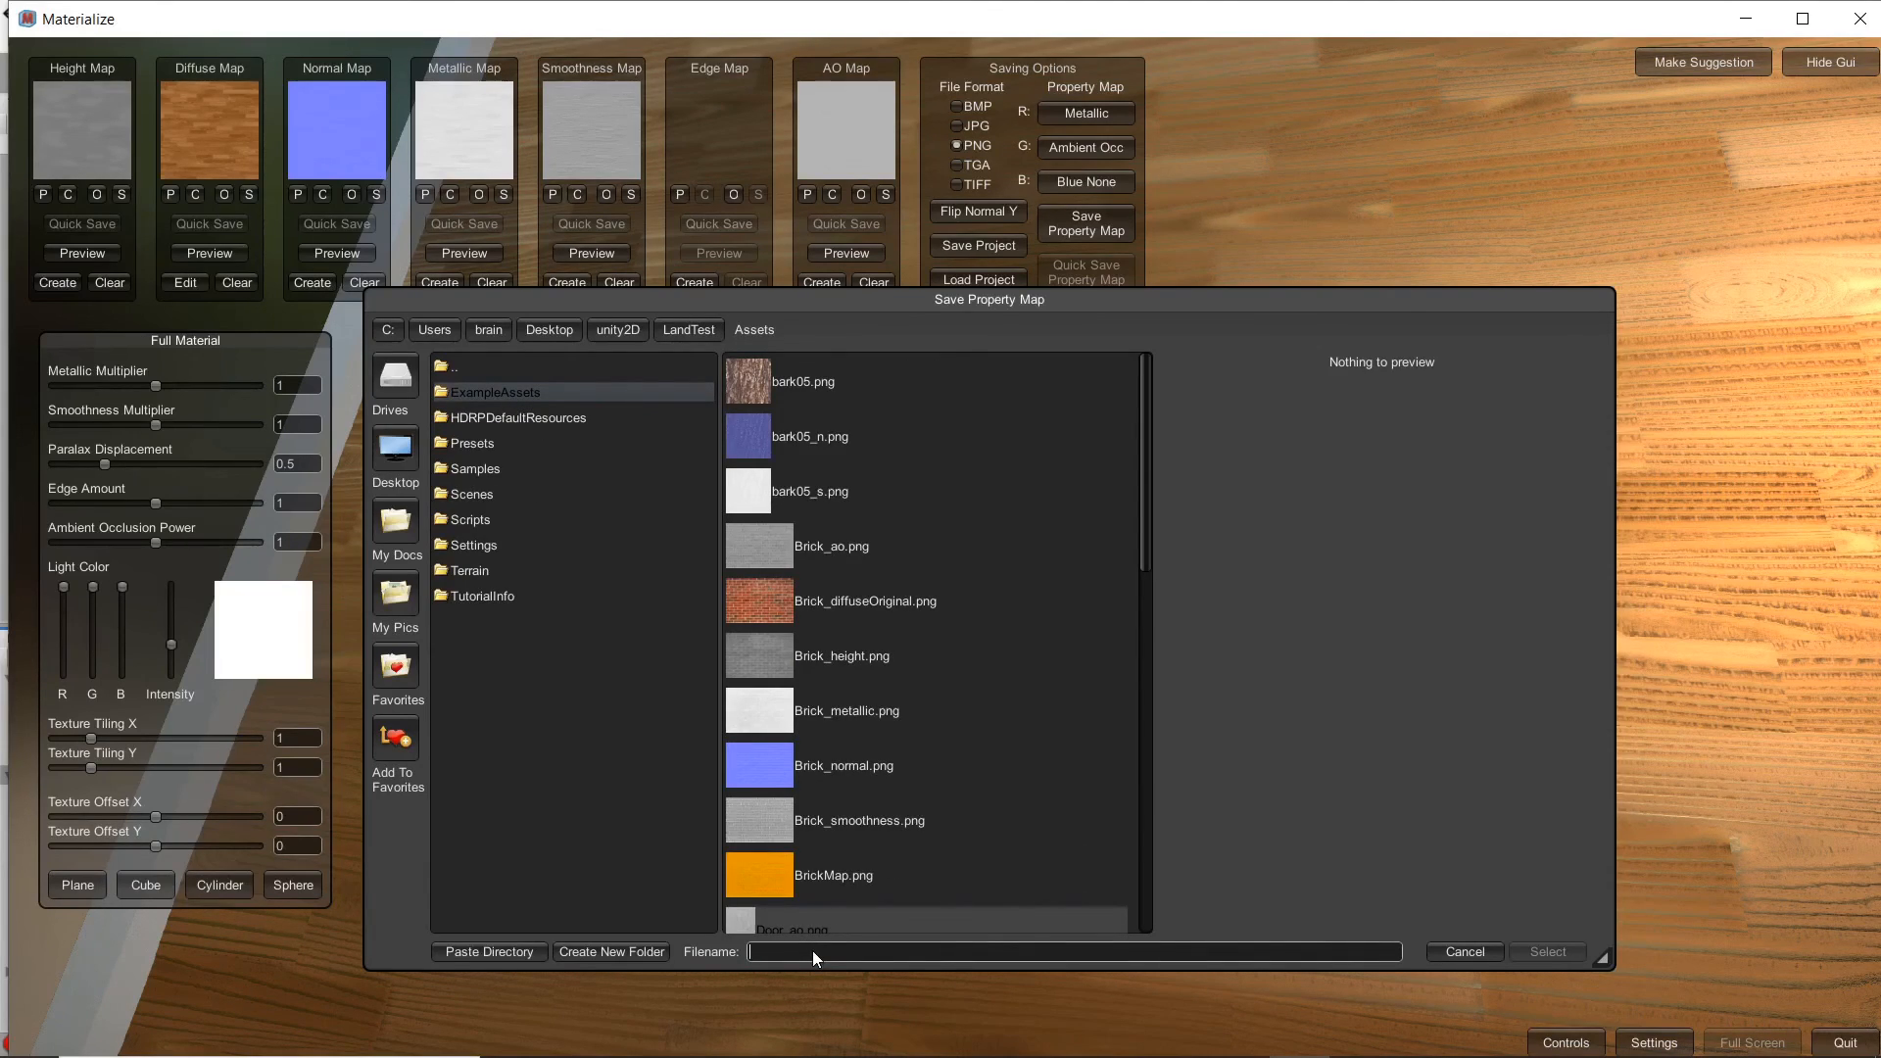
text(WoodMap)
key(Return)
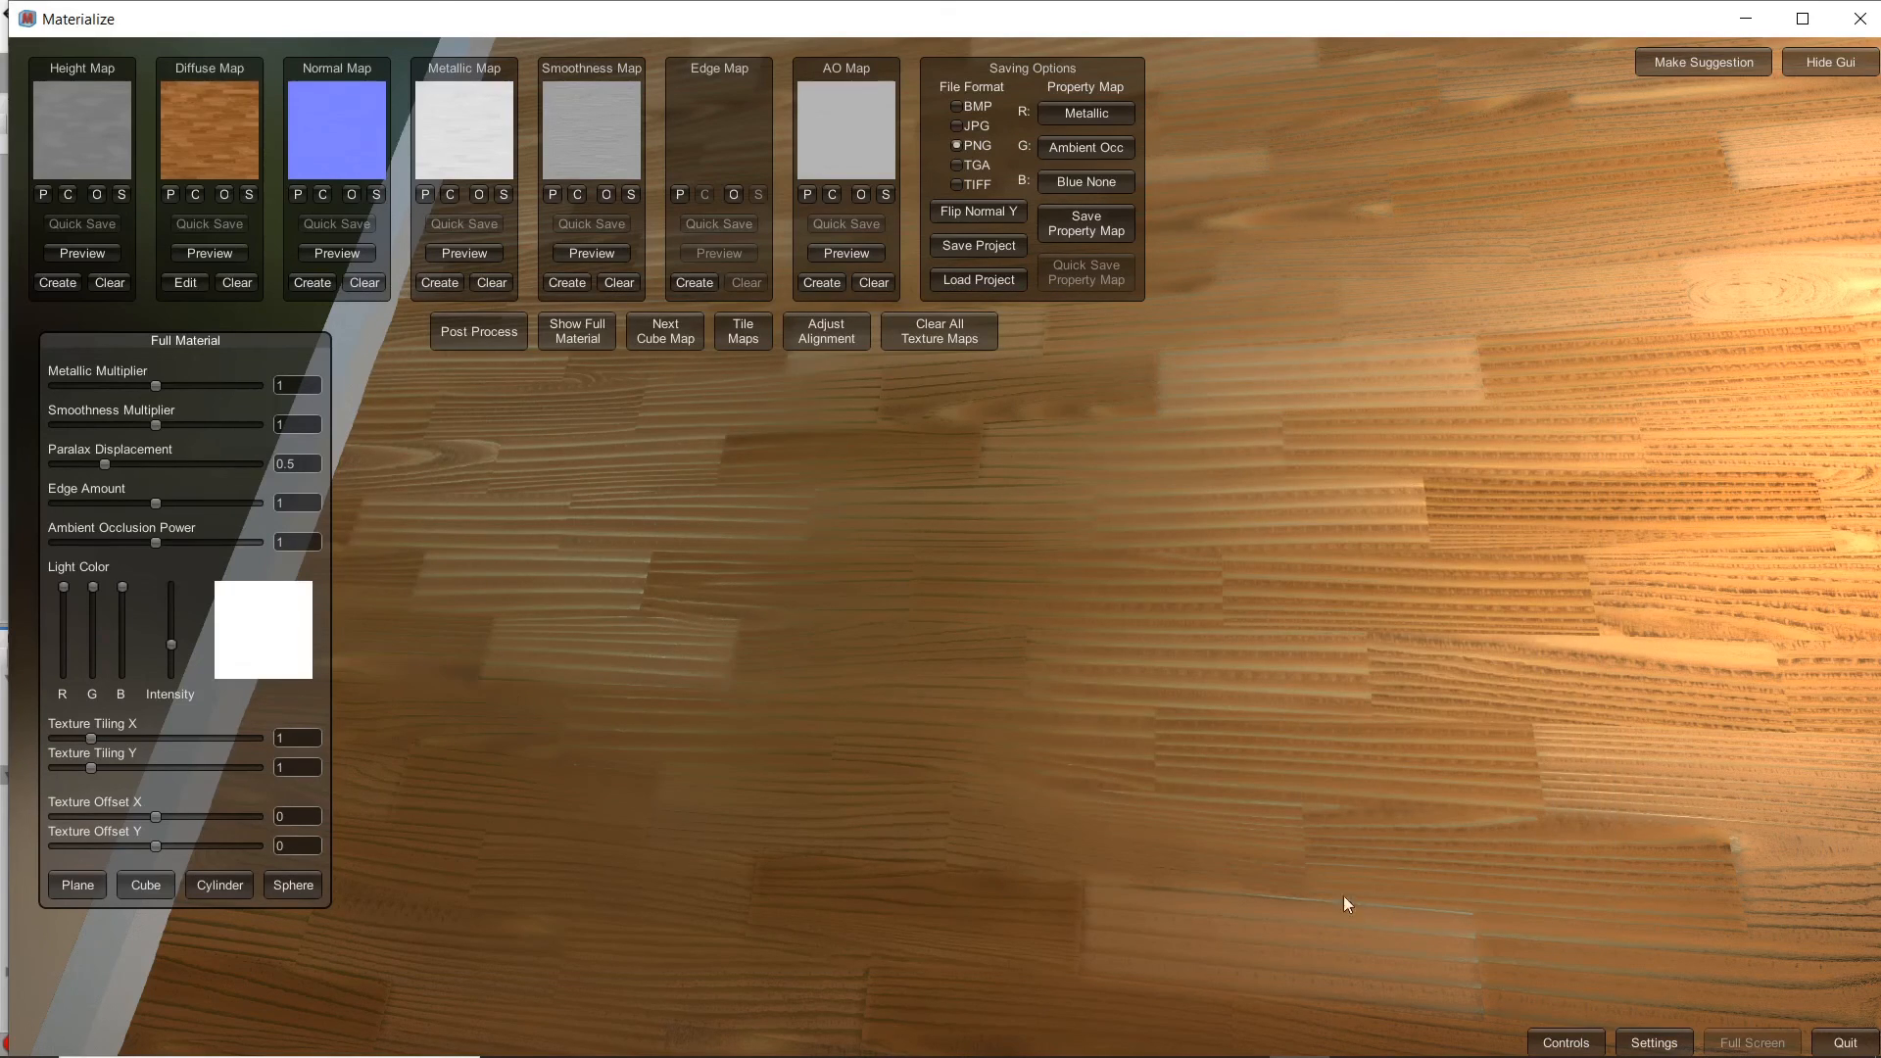
- Save the Materialize project as Wood in the LandTest Assets folder
click(986, 245)
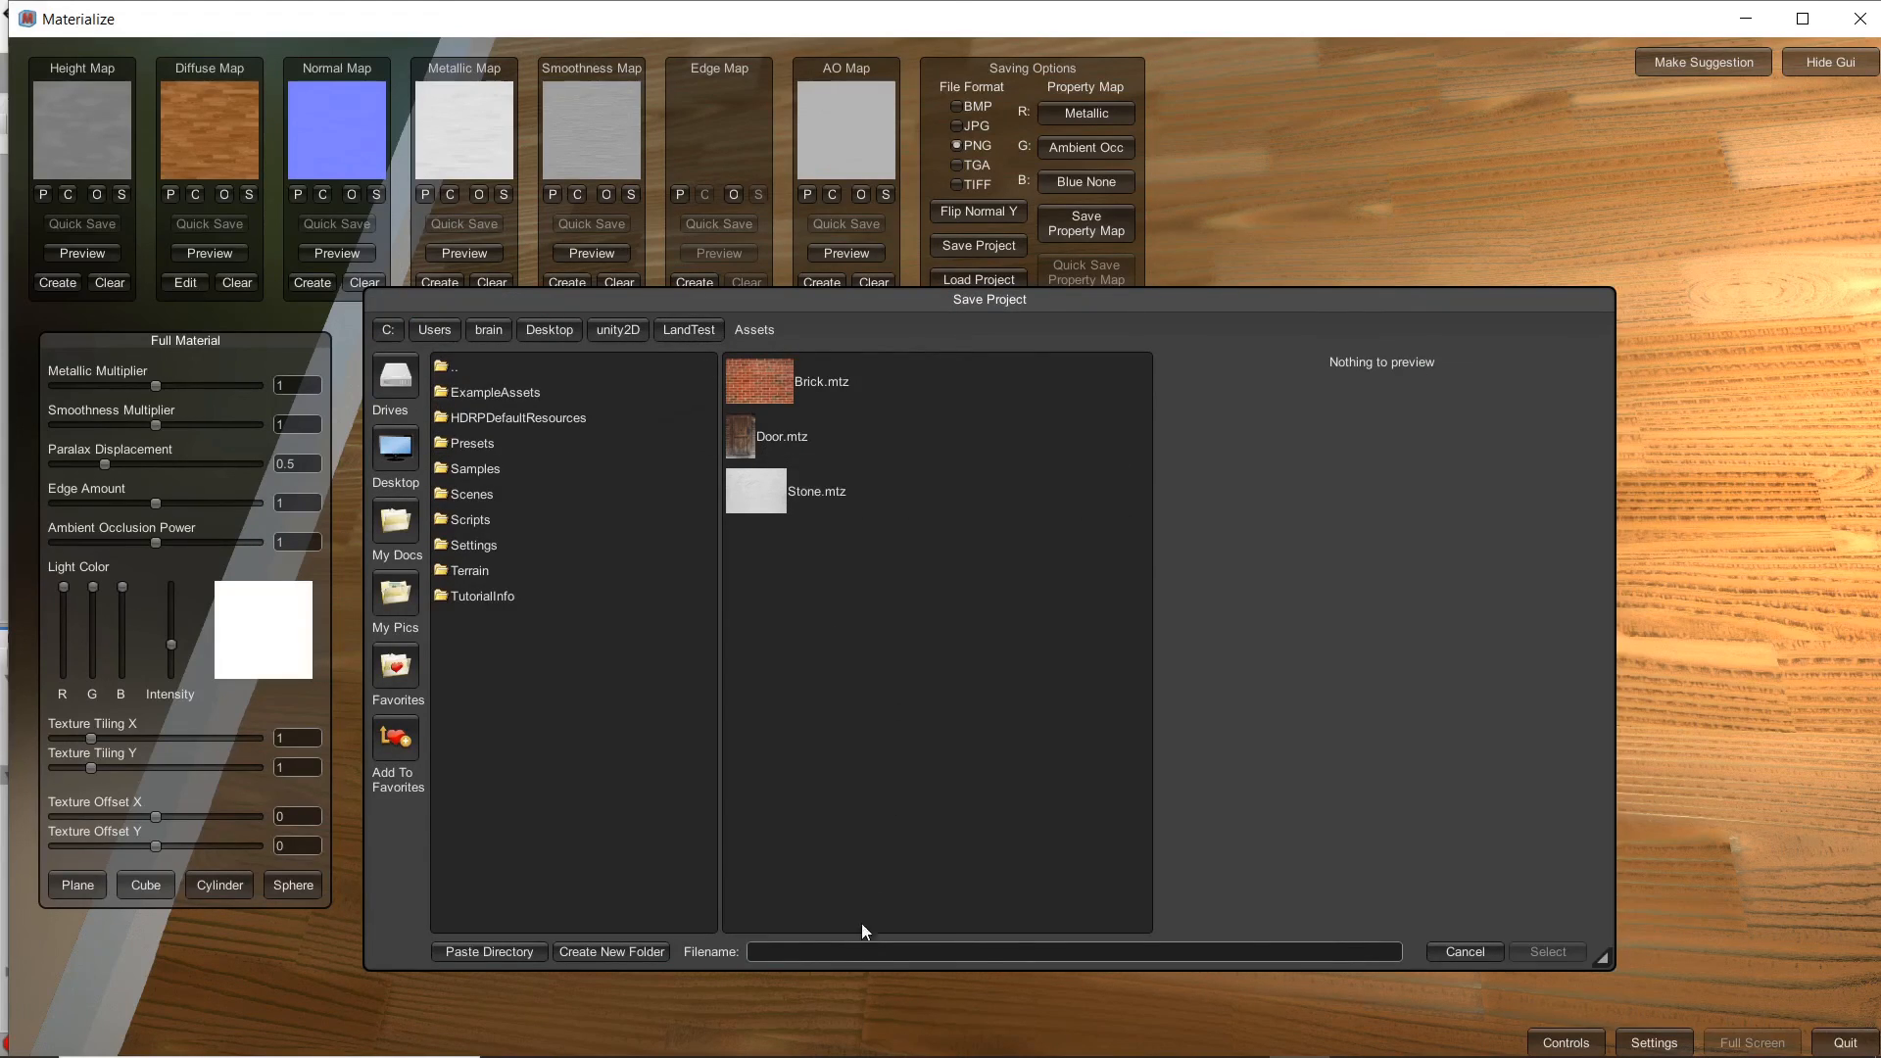
text(Wood)
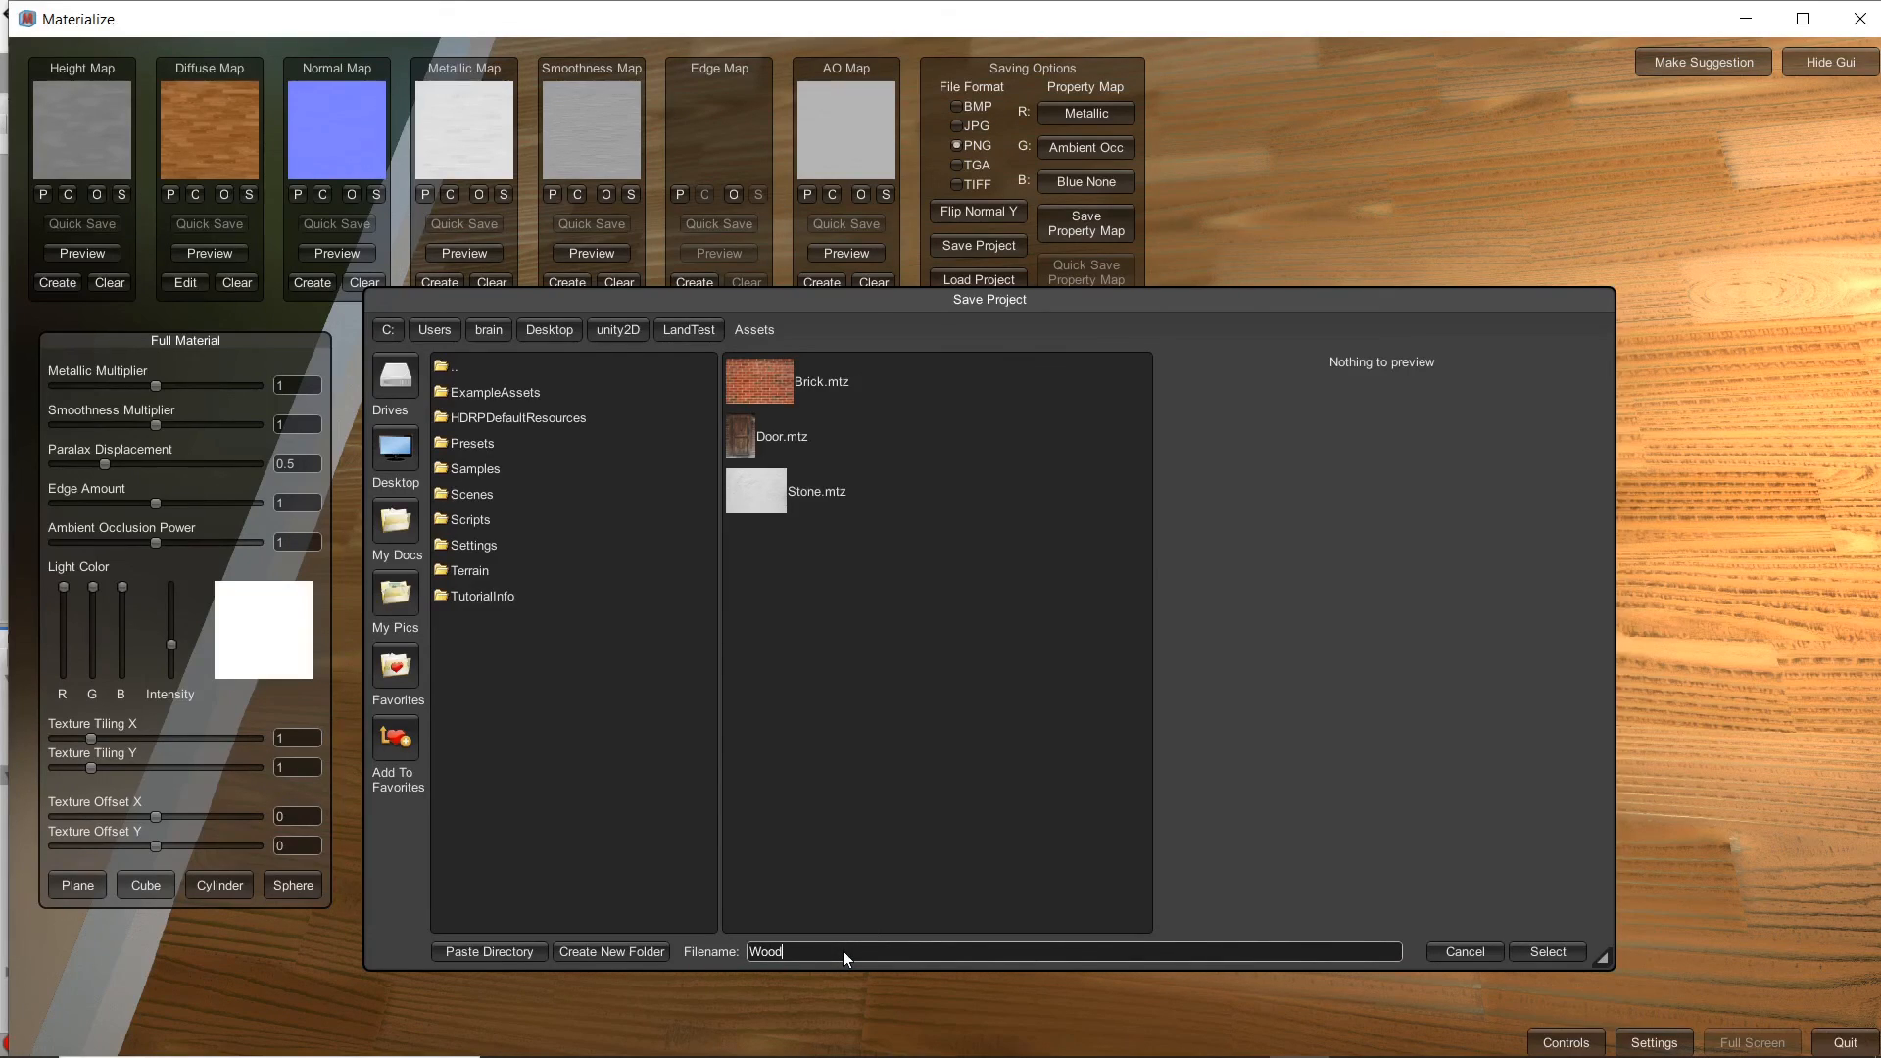
key(Return)
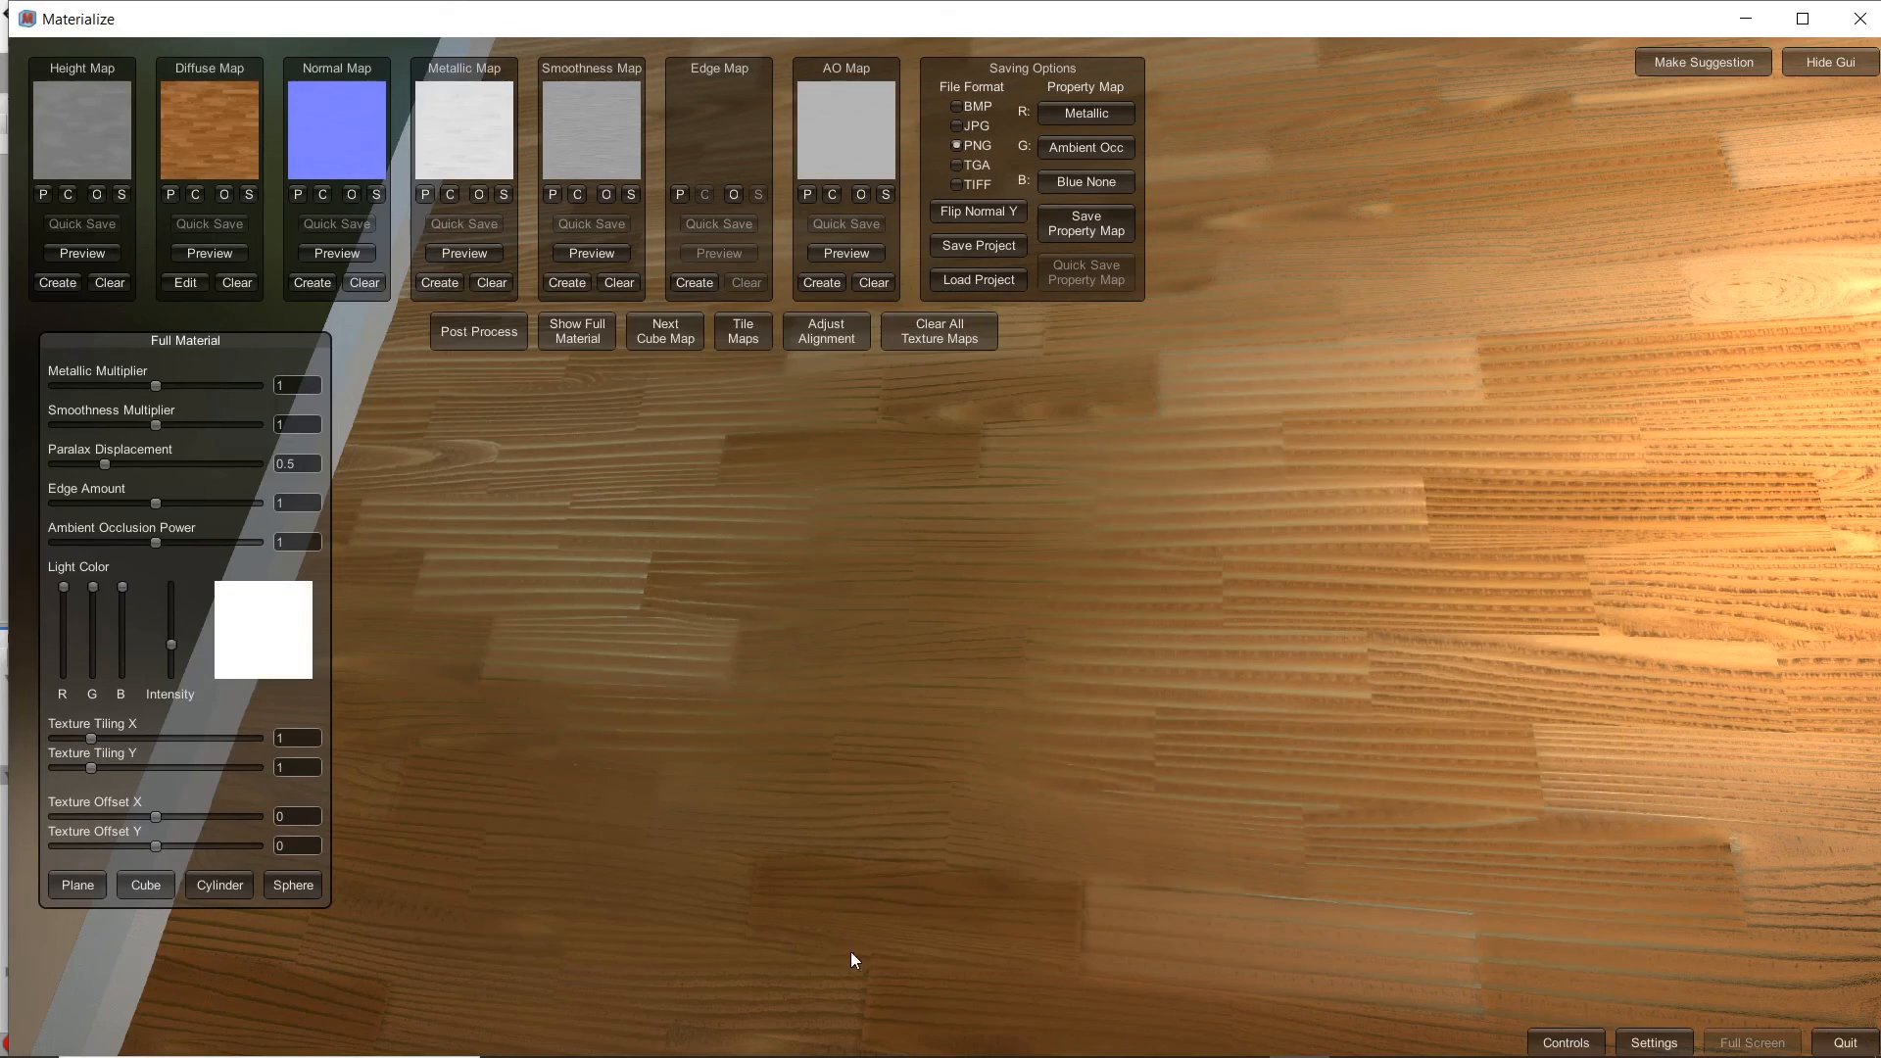
- Switch to Unity and assign the WoodMap texture as the Mask Map of the Wood material
click(1752, 24)
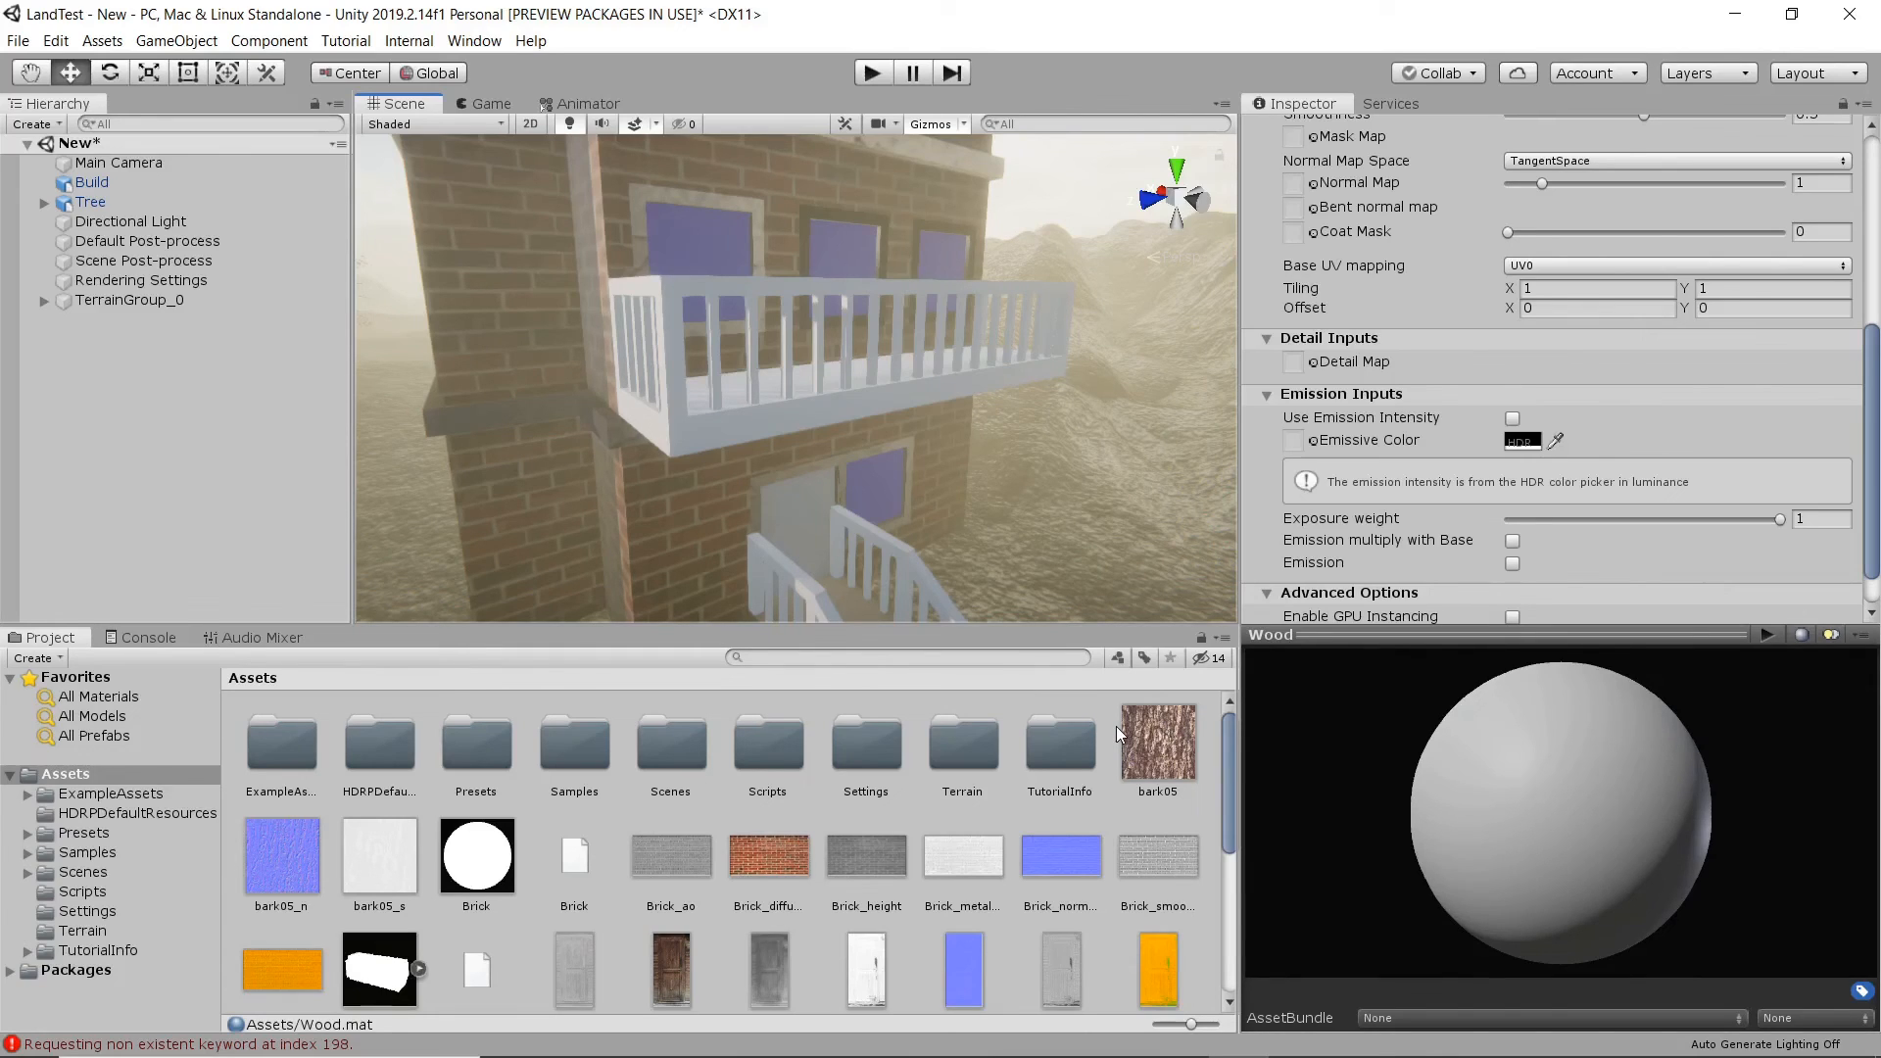
scroll(1030, 346, down, 5)
right_drag(1029, 349, 818, 347)
scroll(960, 924, down, 5)
scroll(964, 925, down, 2)
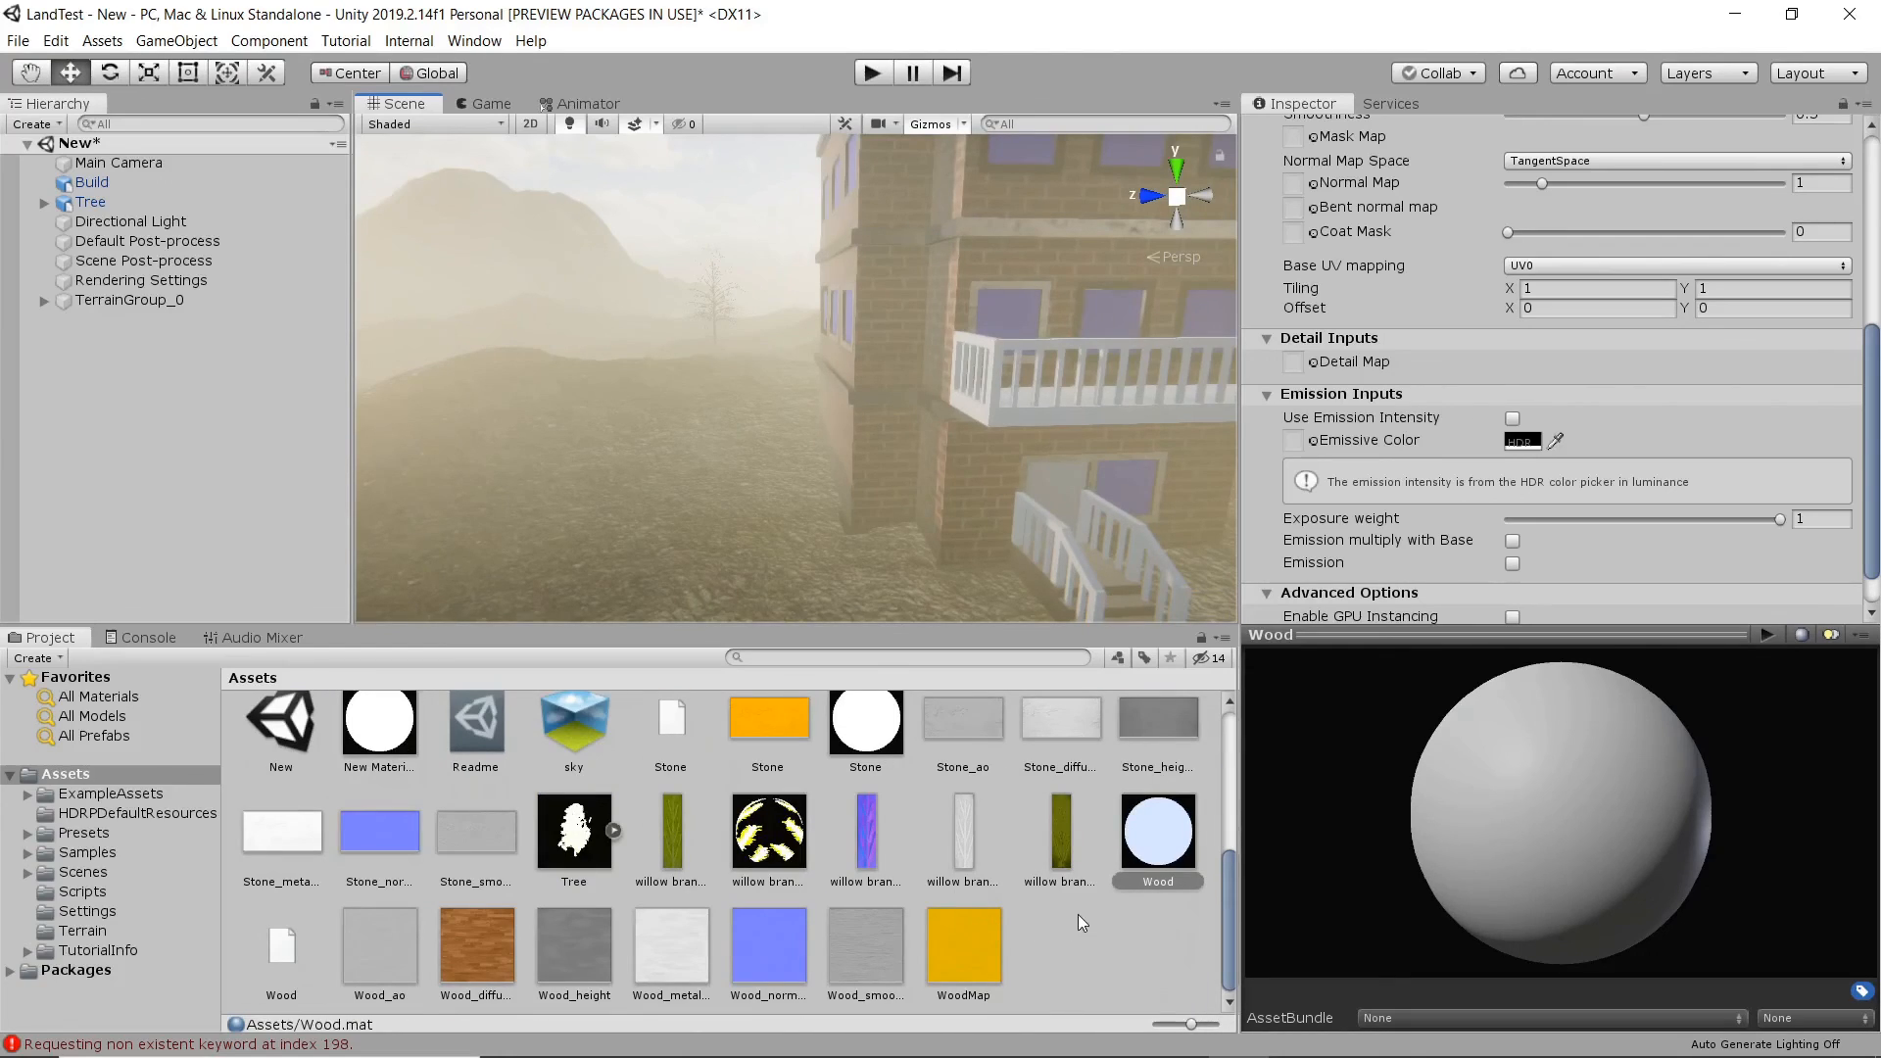
click(1159, 852)
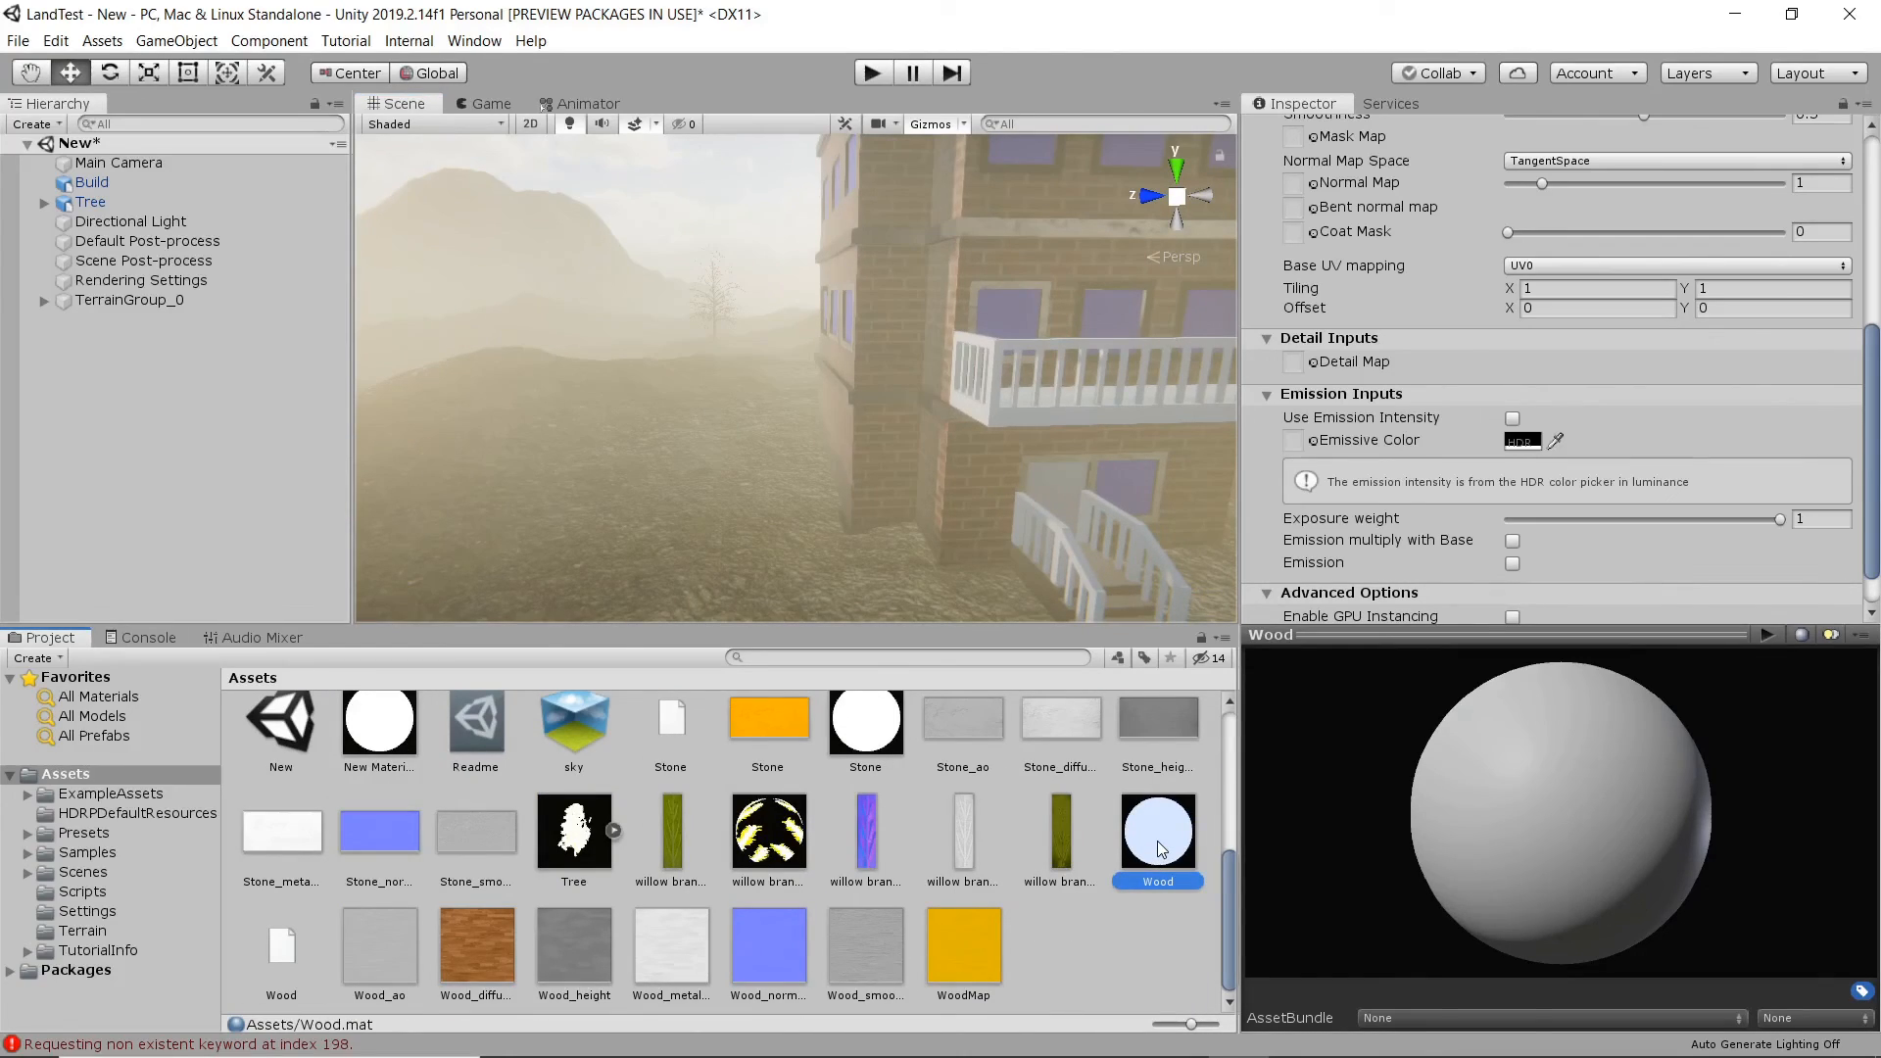
scroll(1350, 485, up, 4)
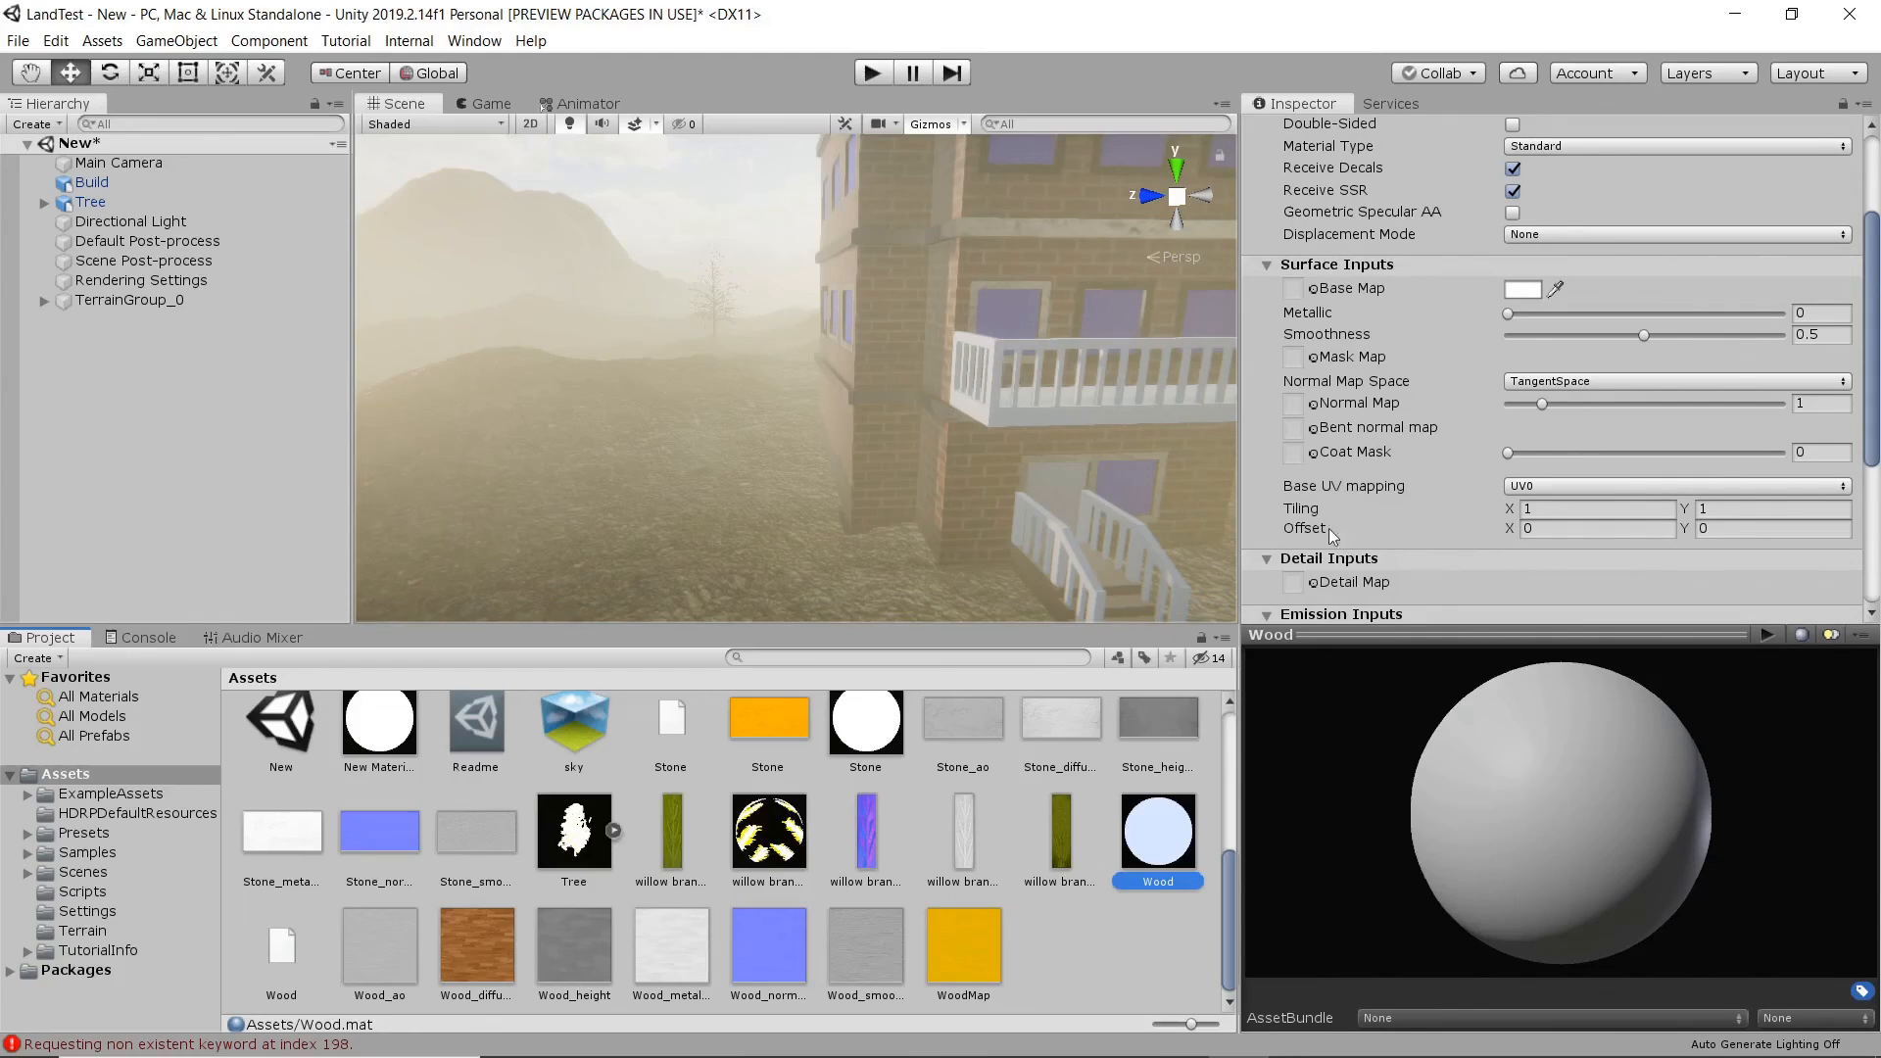
drag(964, 957, 1327, 242)
scroll(1326, 144, up, 10)
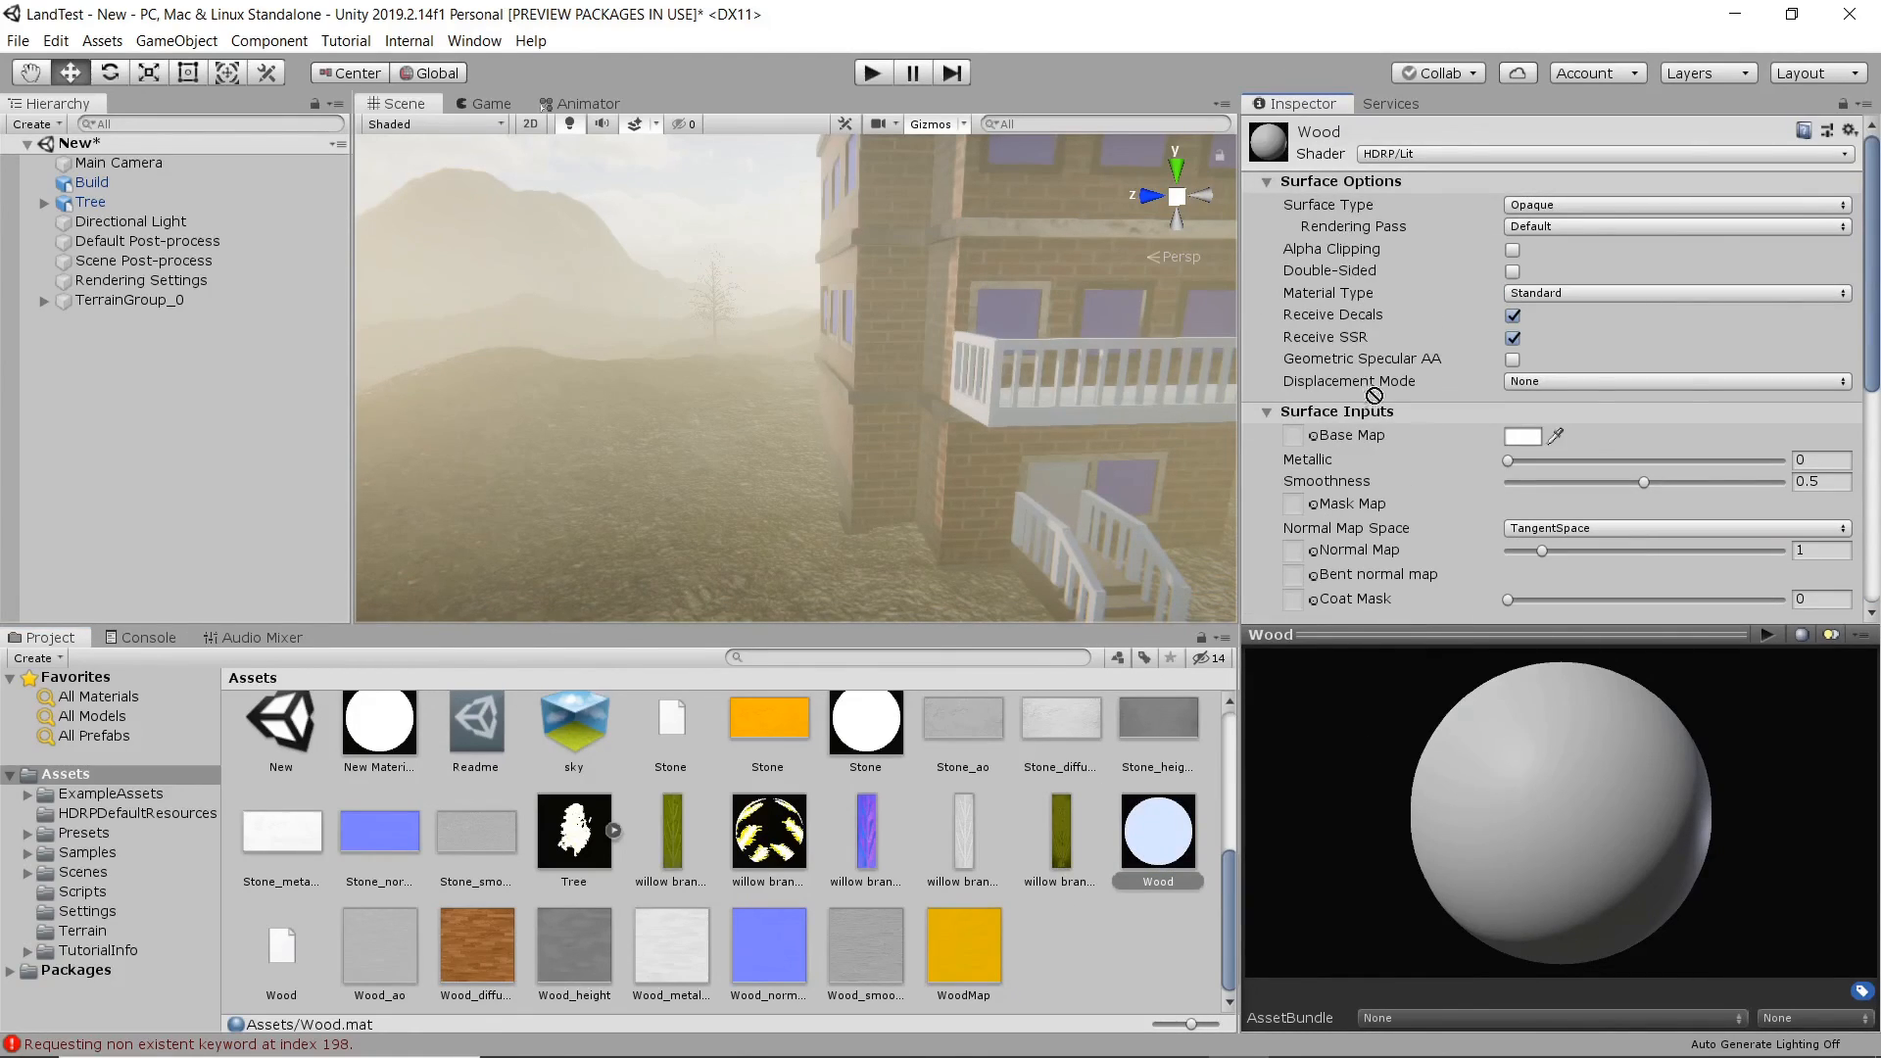
drag(1371, 509, 1304, 505)
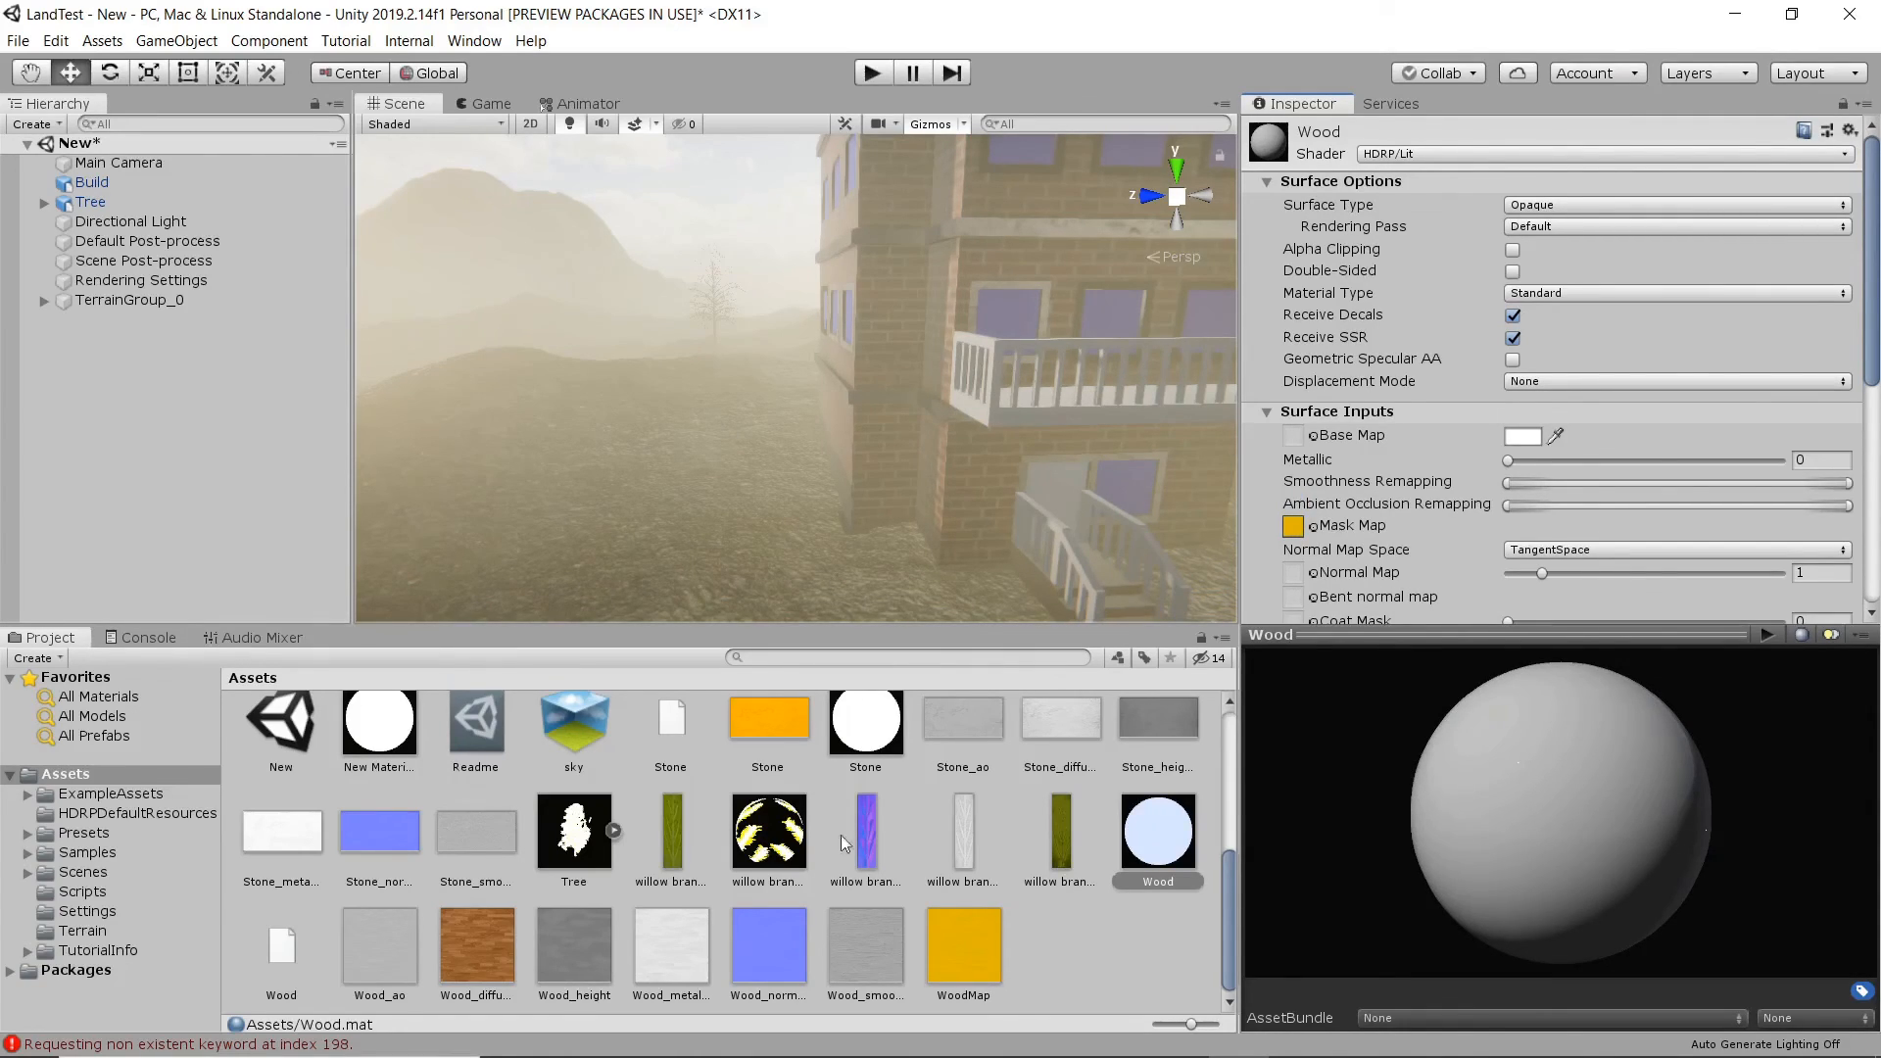
- Assign the wood diffuse texture as the Base Map and the wood normal texture as the Normal Map of the Wood material
drag(486, 956, 1309, 294)
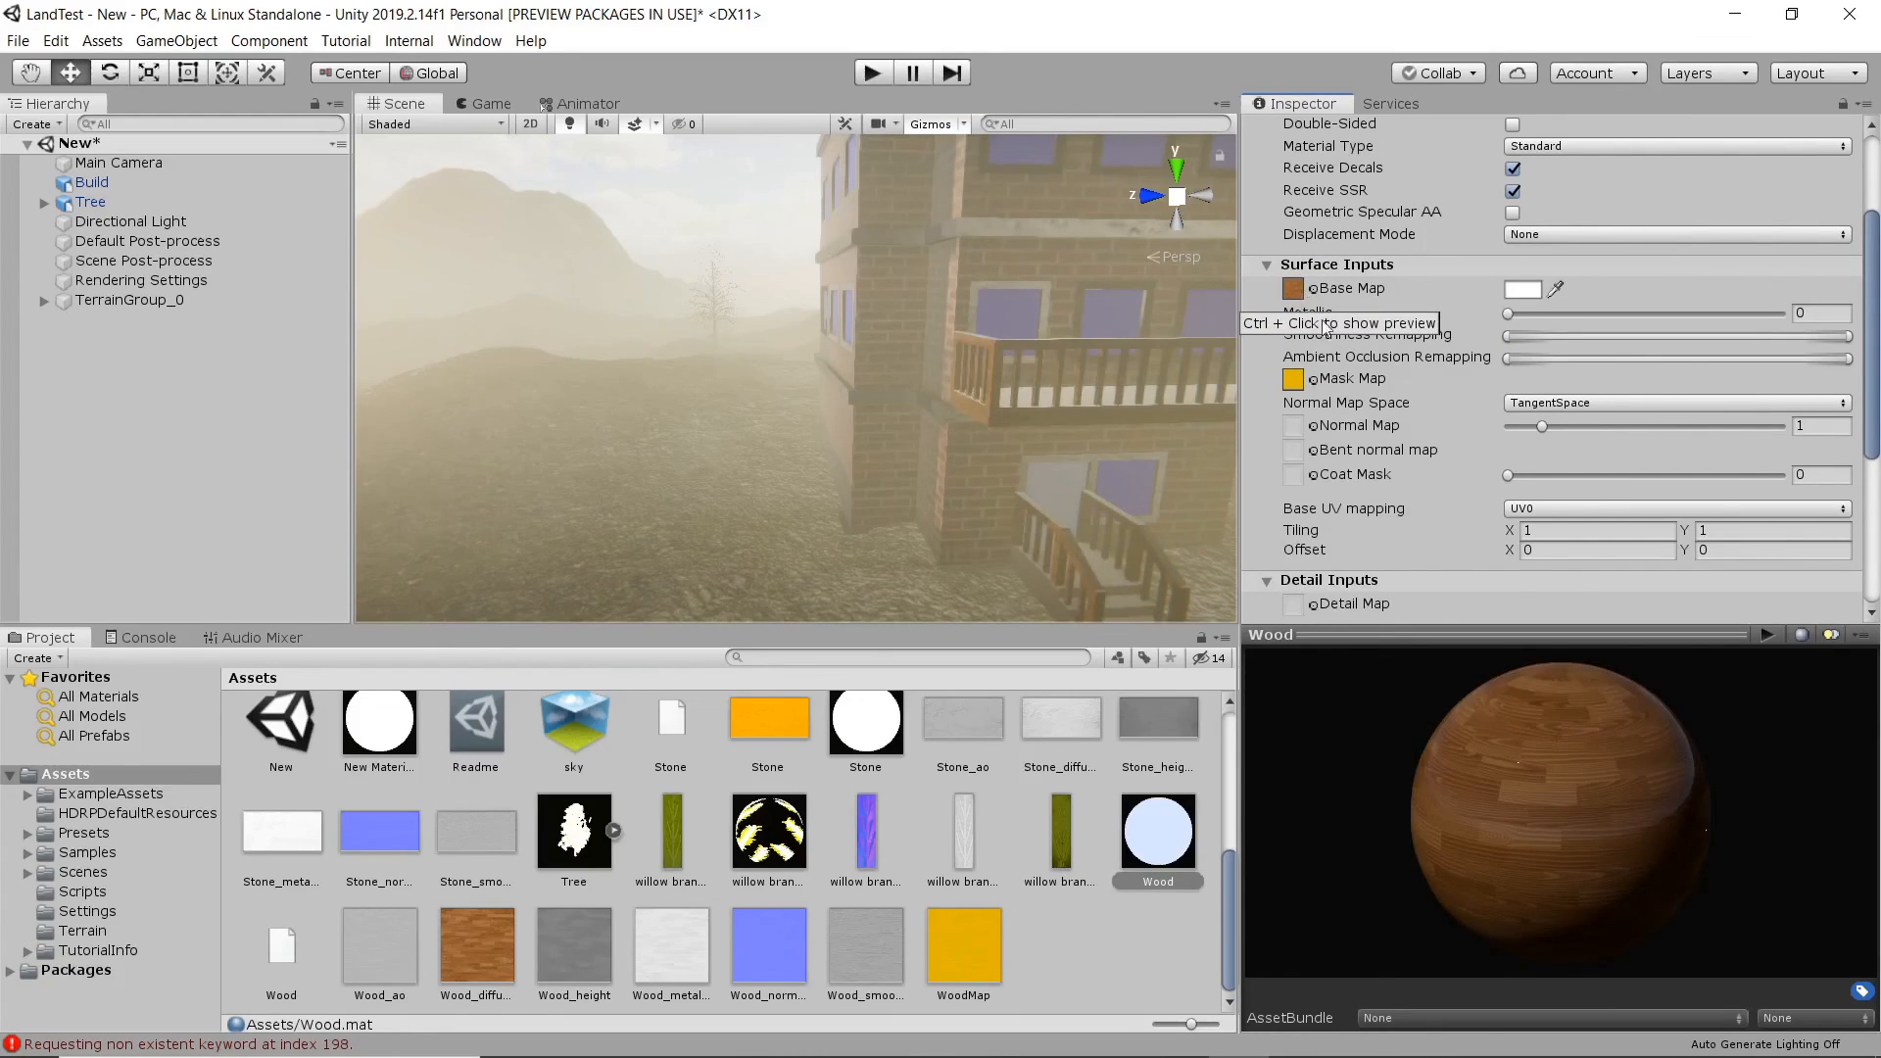
drag(741, 944, 1295, 285)
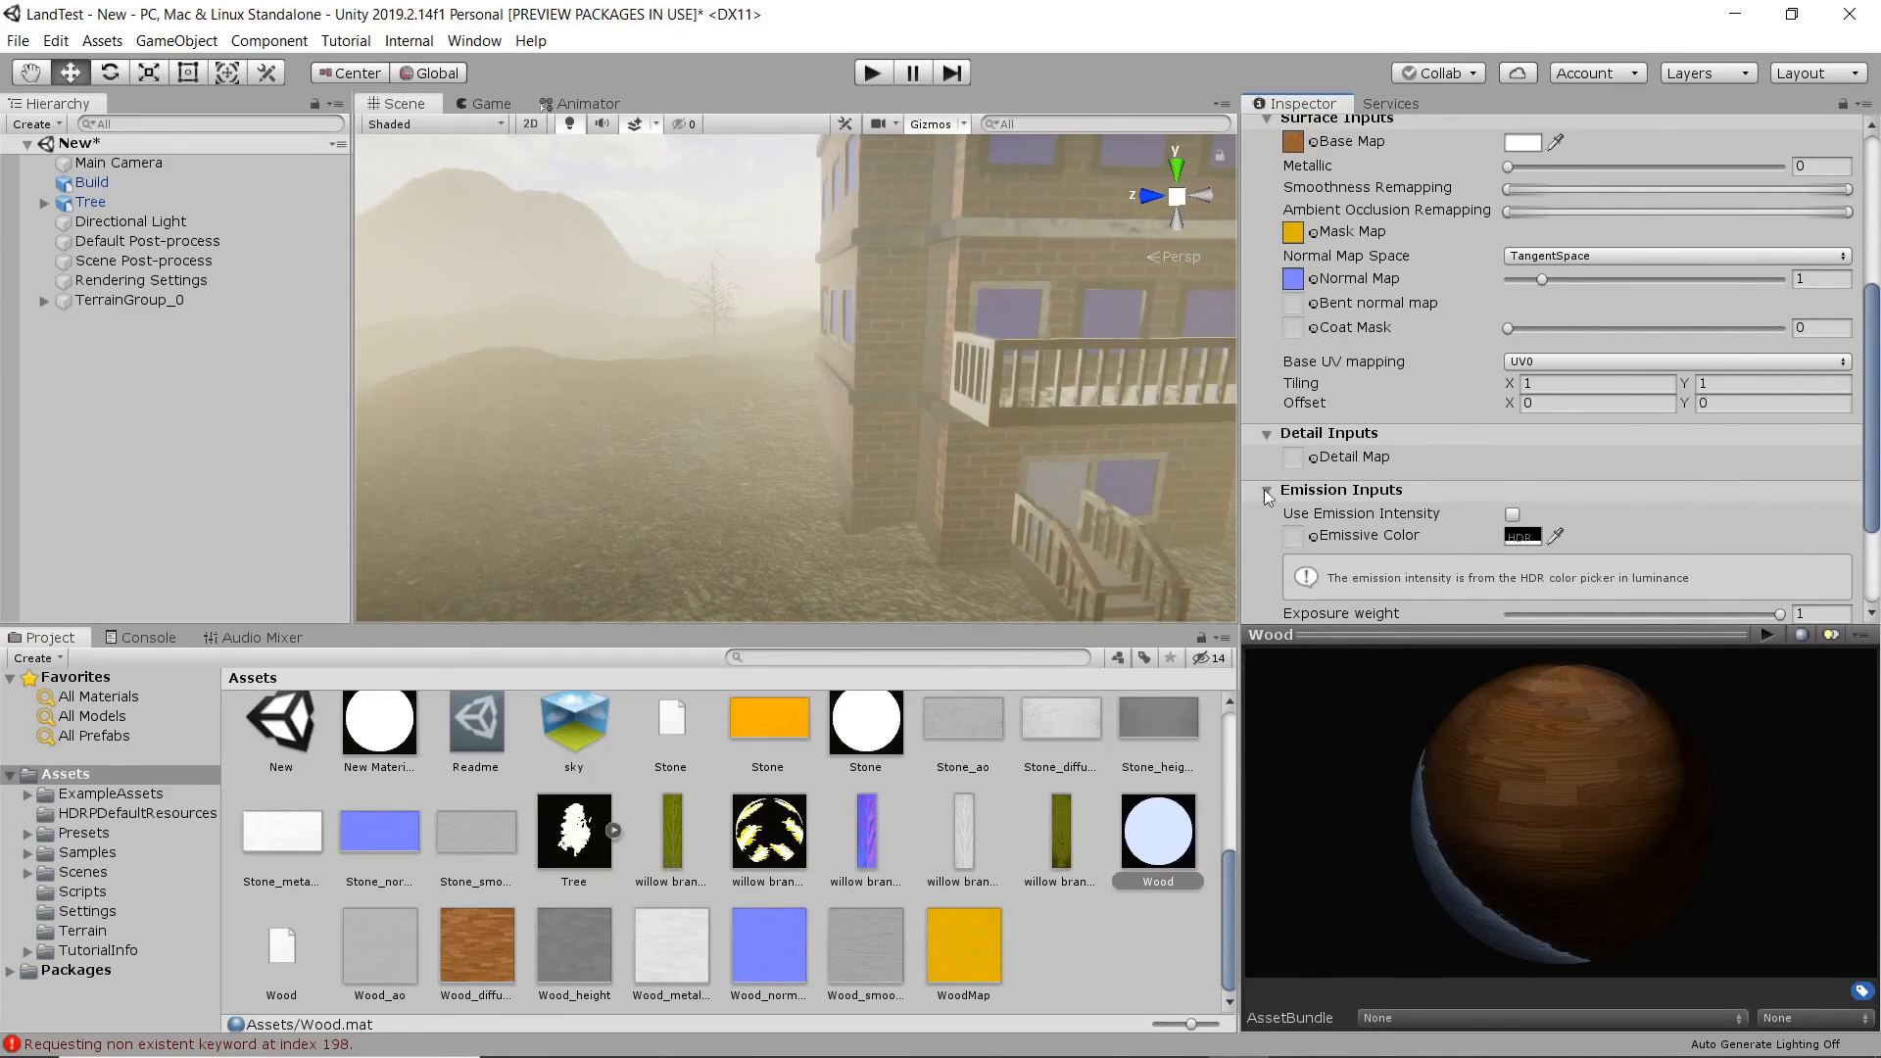
scroll(1392, 411, up, 5)
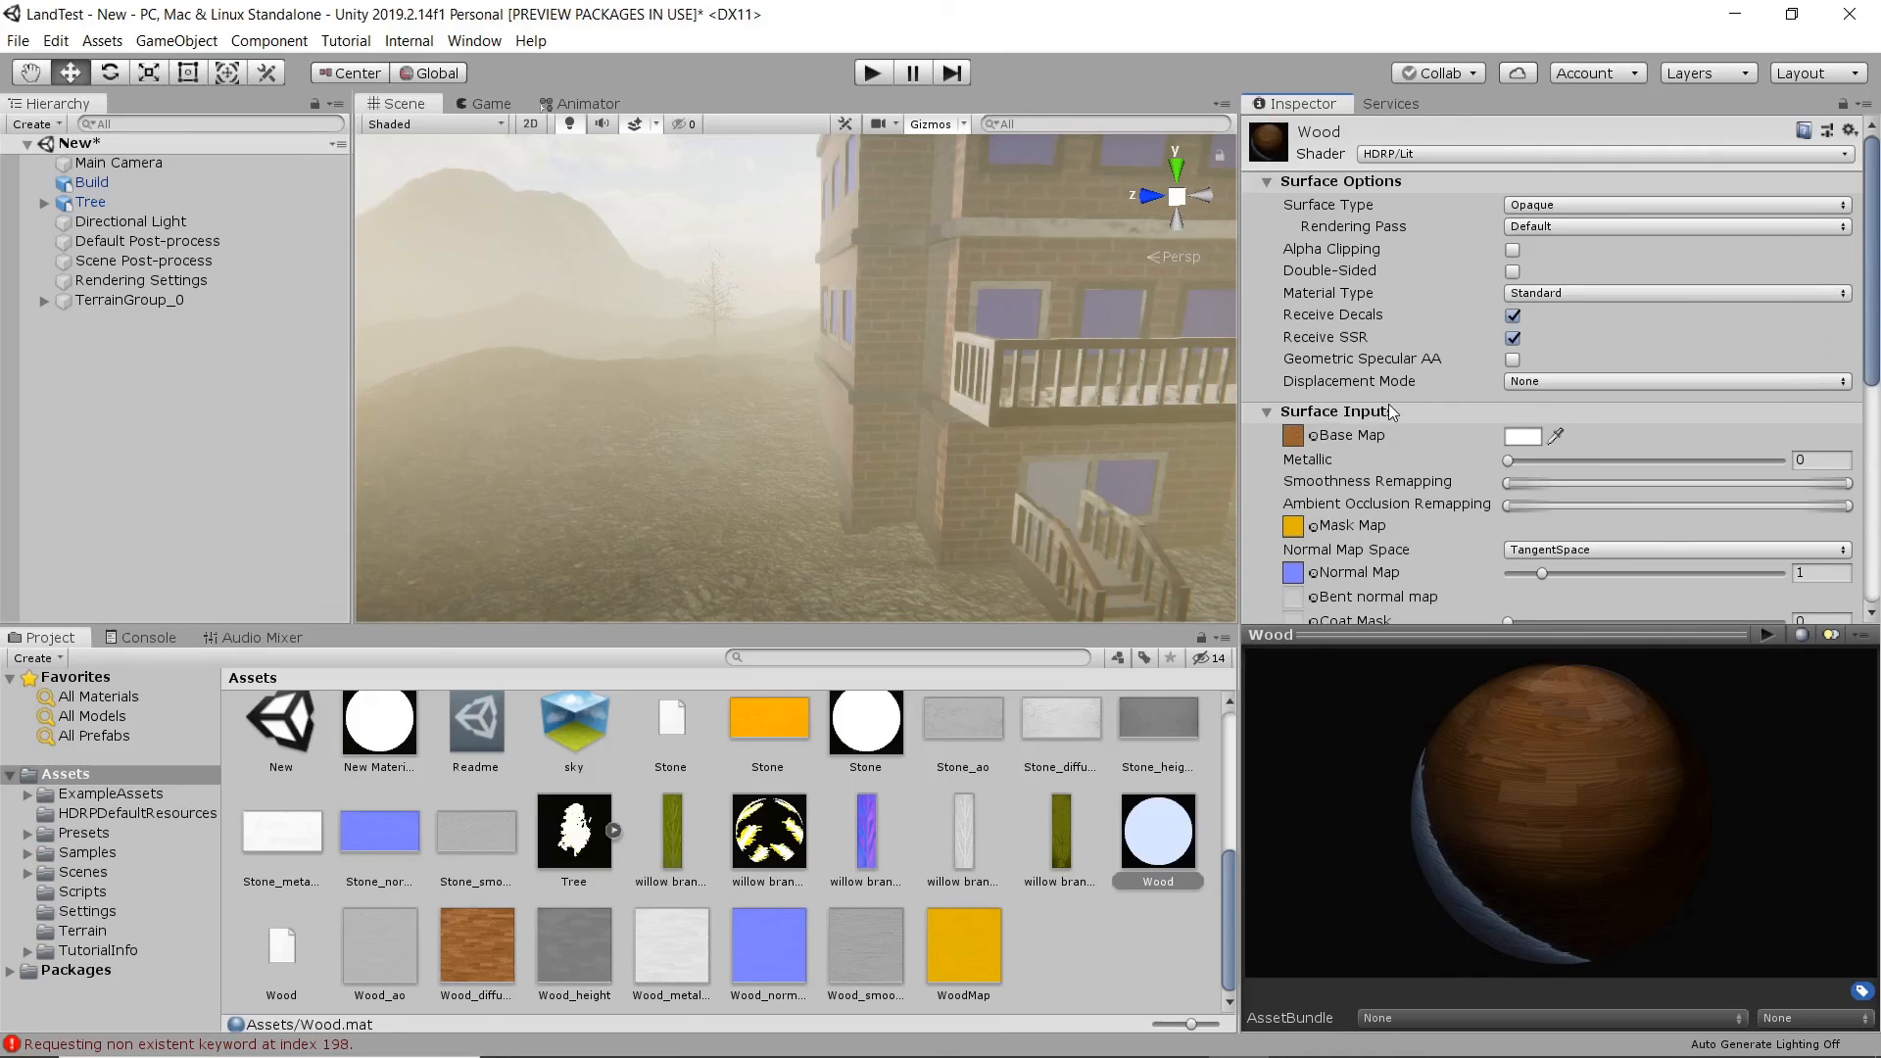
- Examine the wood texture on the balcony's railing and floor up close
scroll(1393, 412, down, 7)
middle_drag(1207, 441, 983, 431)
scroll(770, 433, up, 4)
right_drag(770, 431, 878, 467)
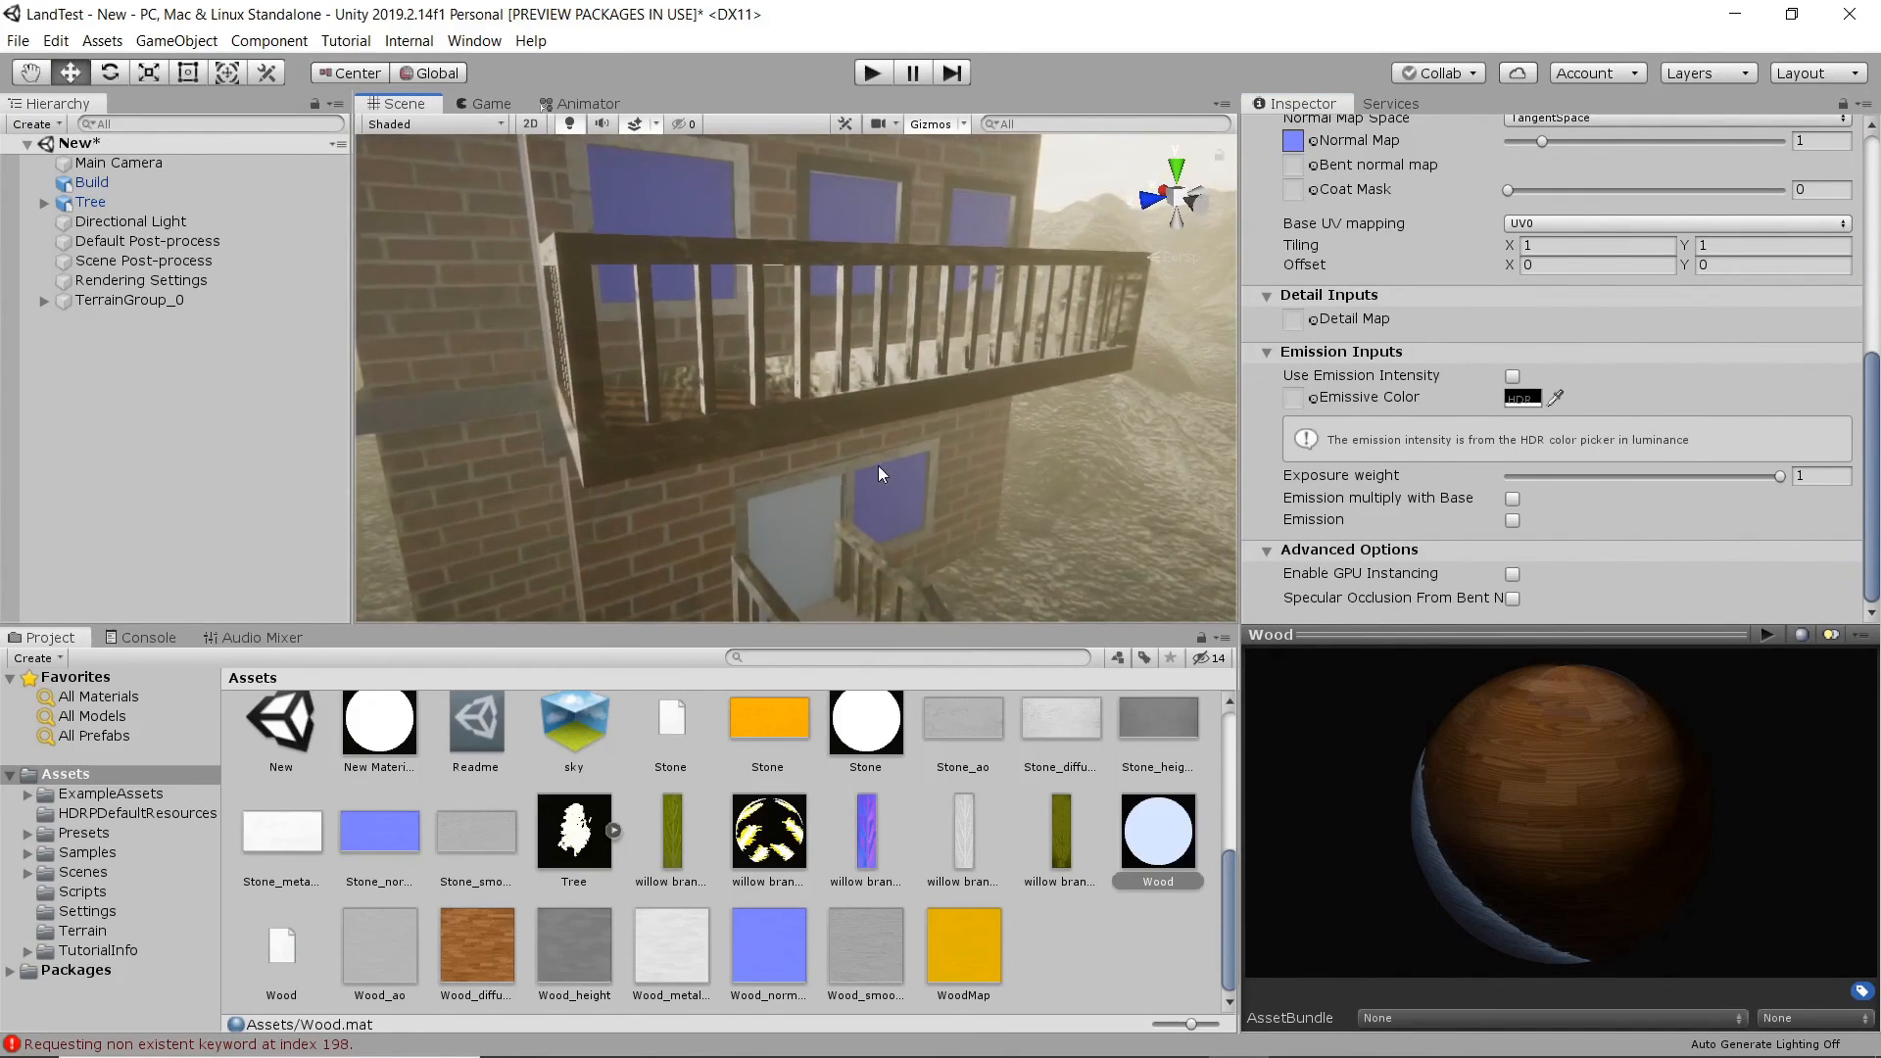
scroll(878, 466, up, 4)
mouse_move(790, 463)
middle_down()
mouse_move(810, 463)
mouse_move(785, 465)
middle_up()
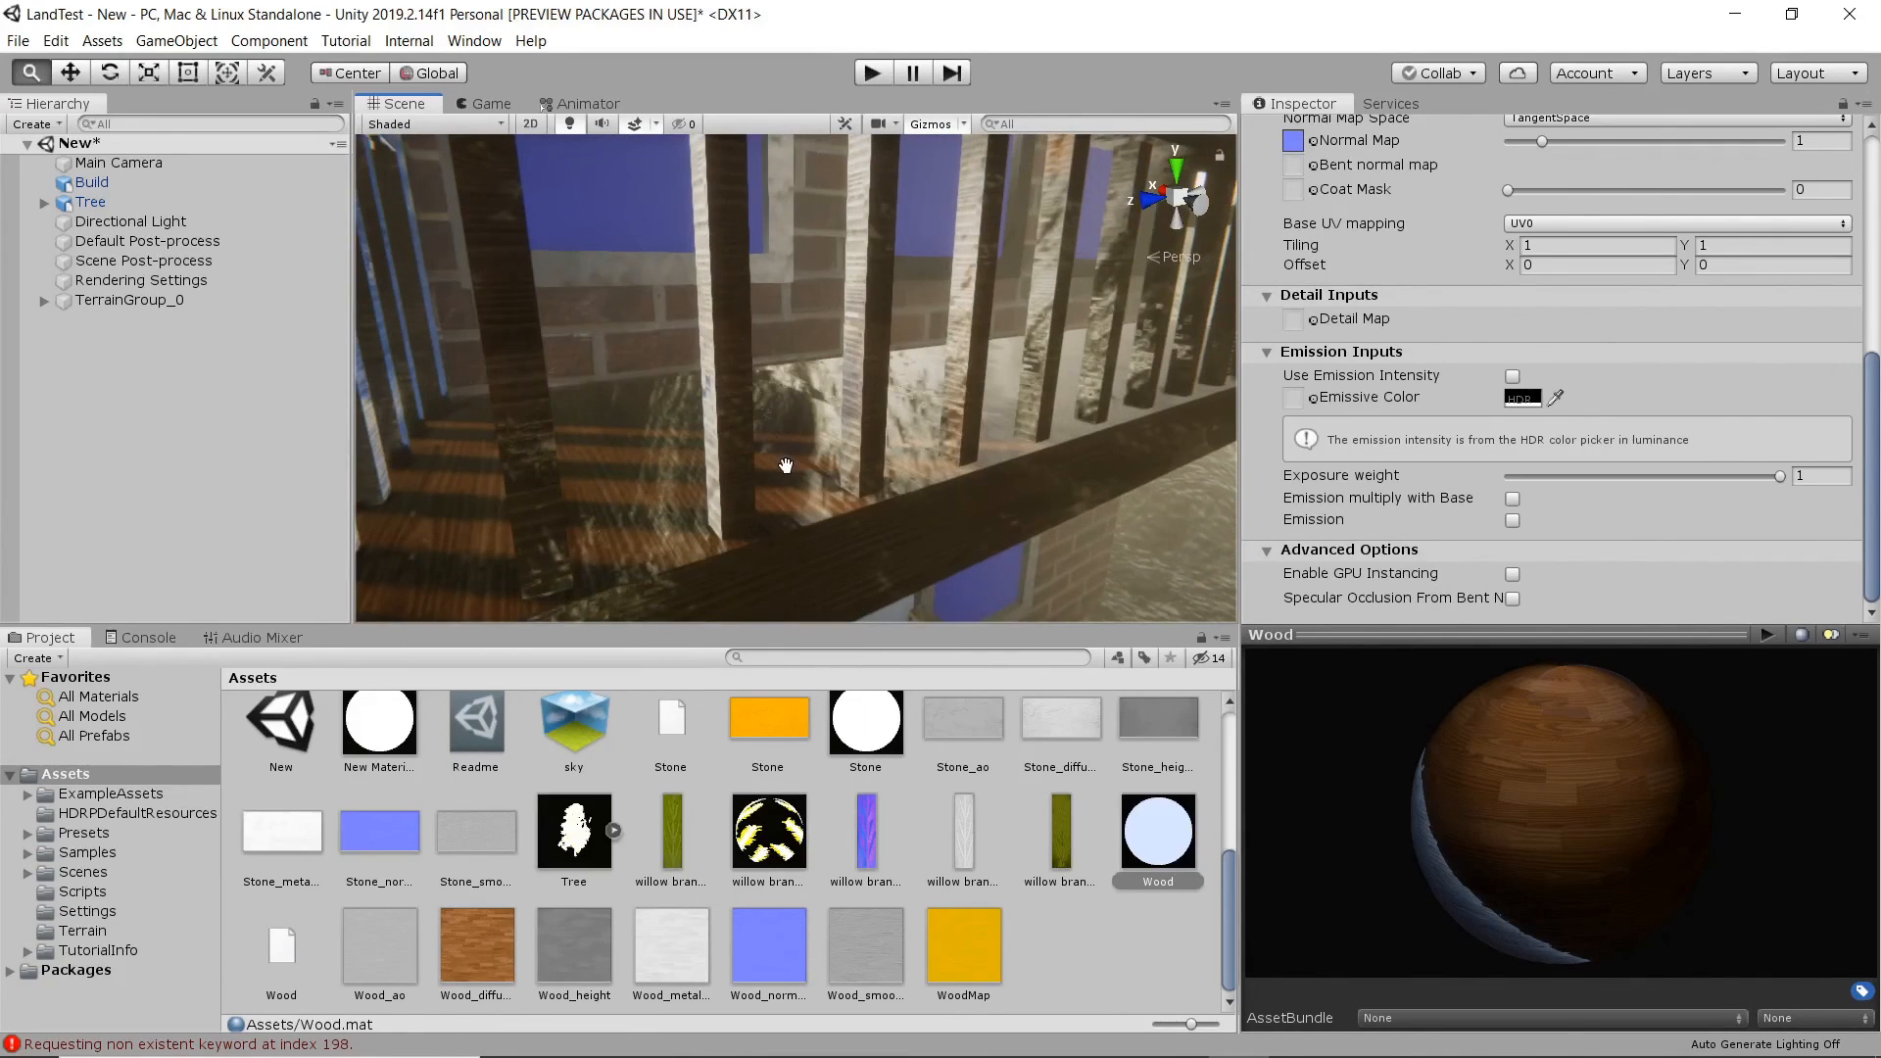
scroll(800, 462, down, 4)
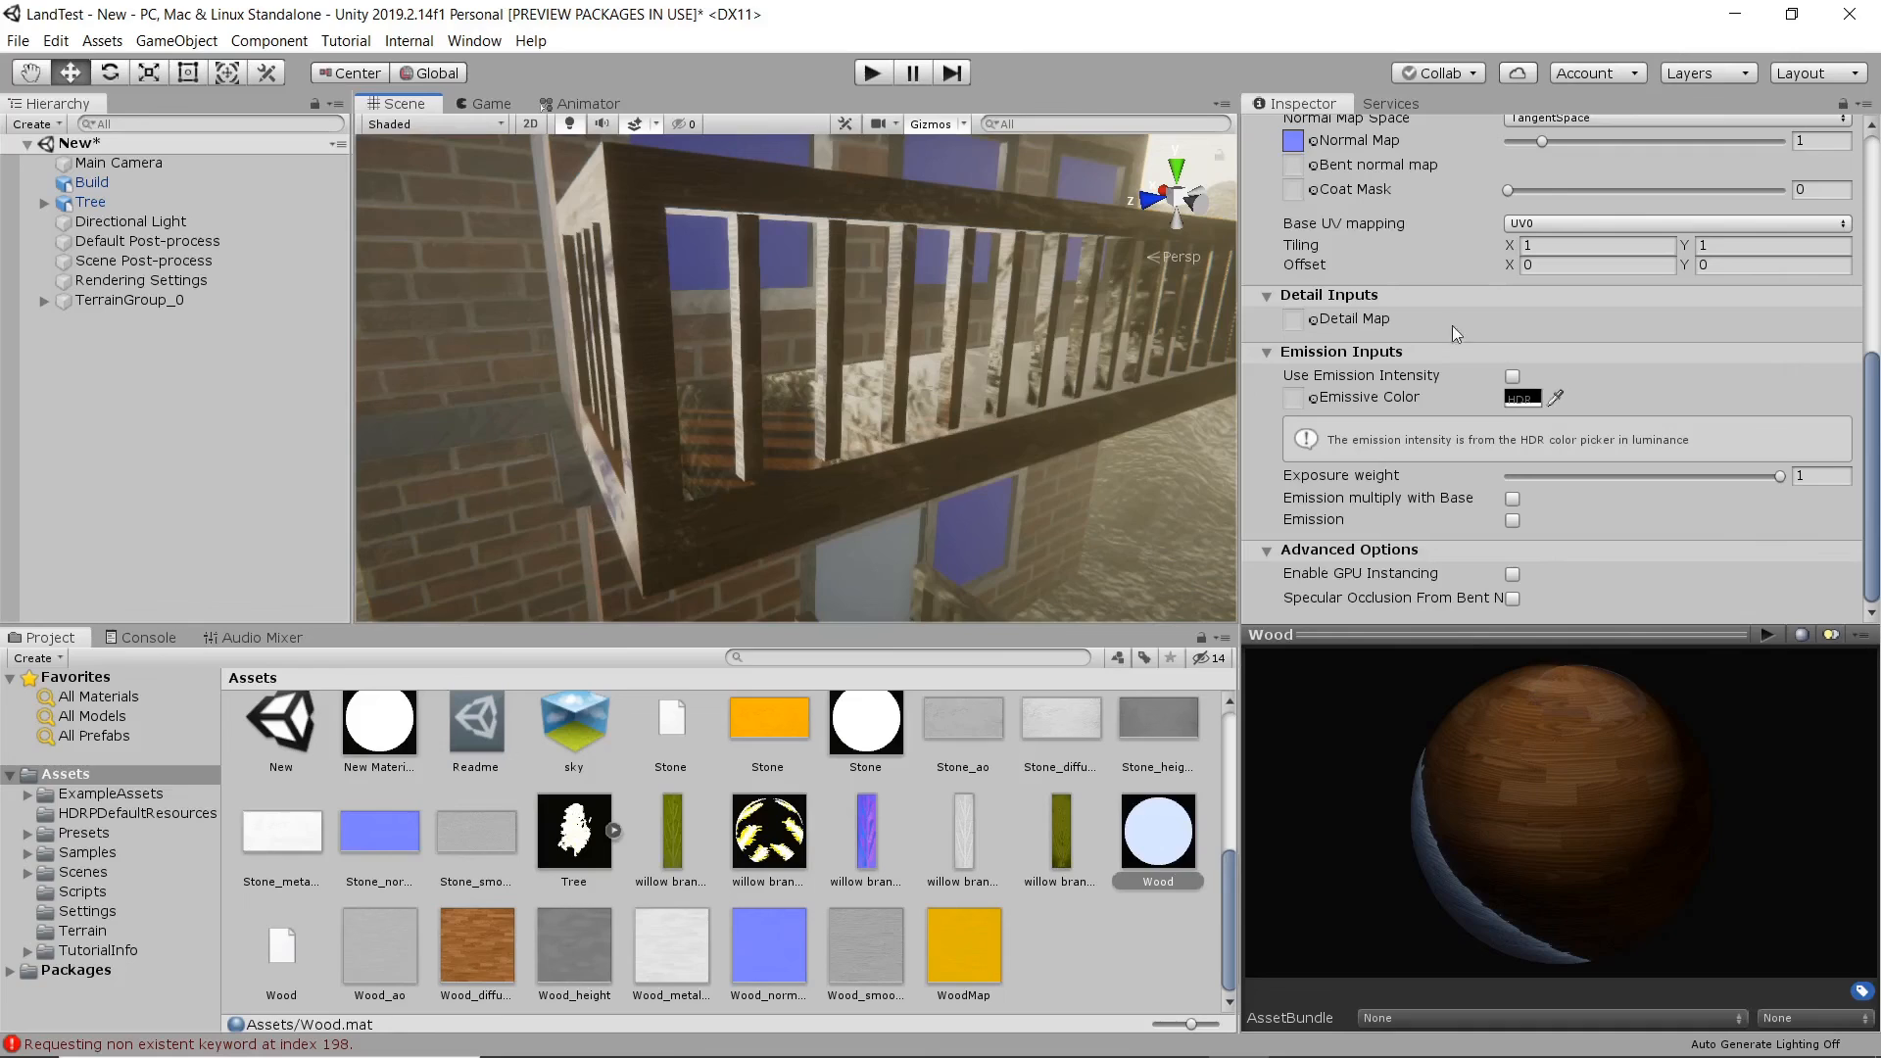
- Lower the upper limit of the Wood material's Smoothness Remapping to roughly 70% of its range
scroll(890, 359, up, 4)
scroll(890, 358, down, 4)
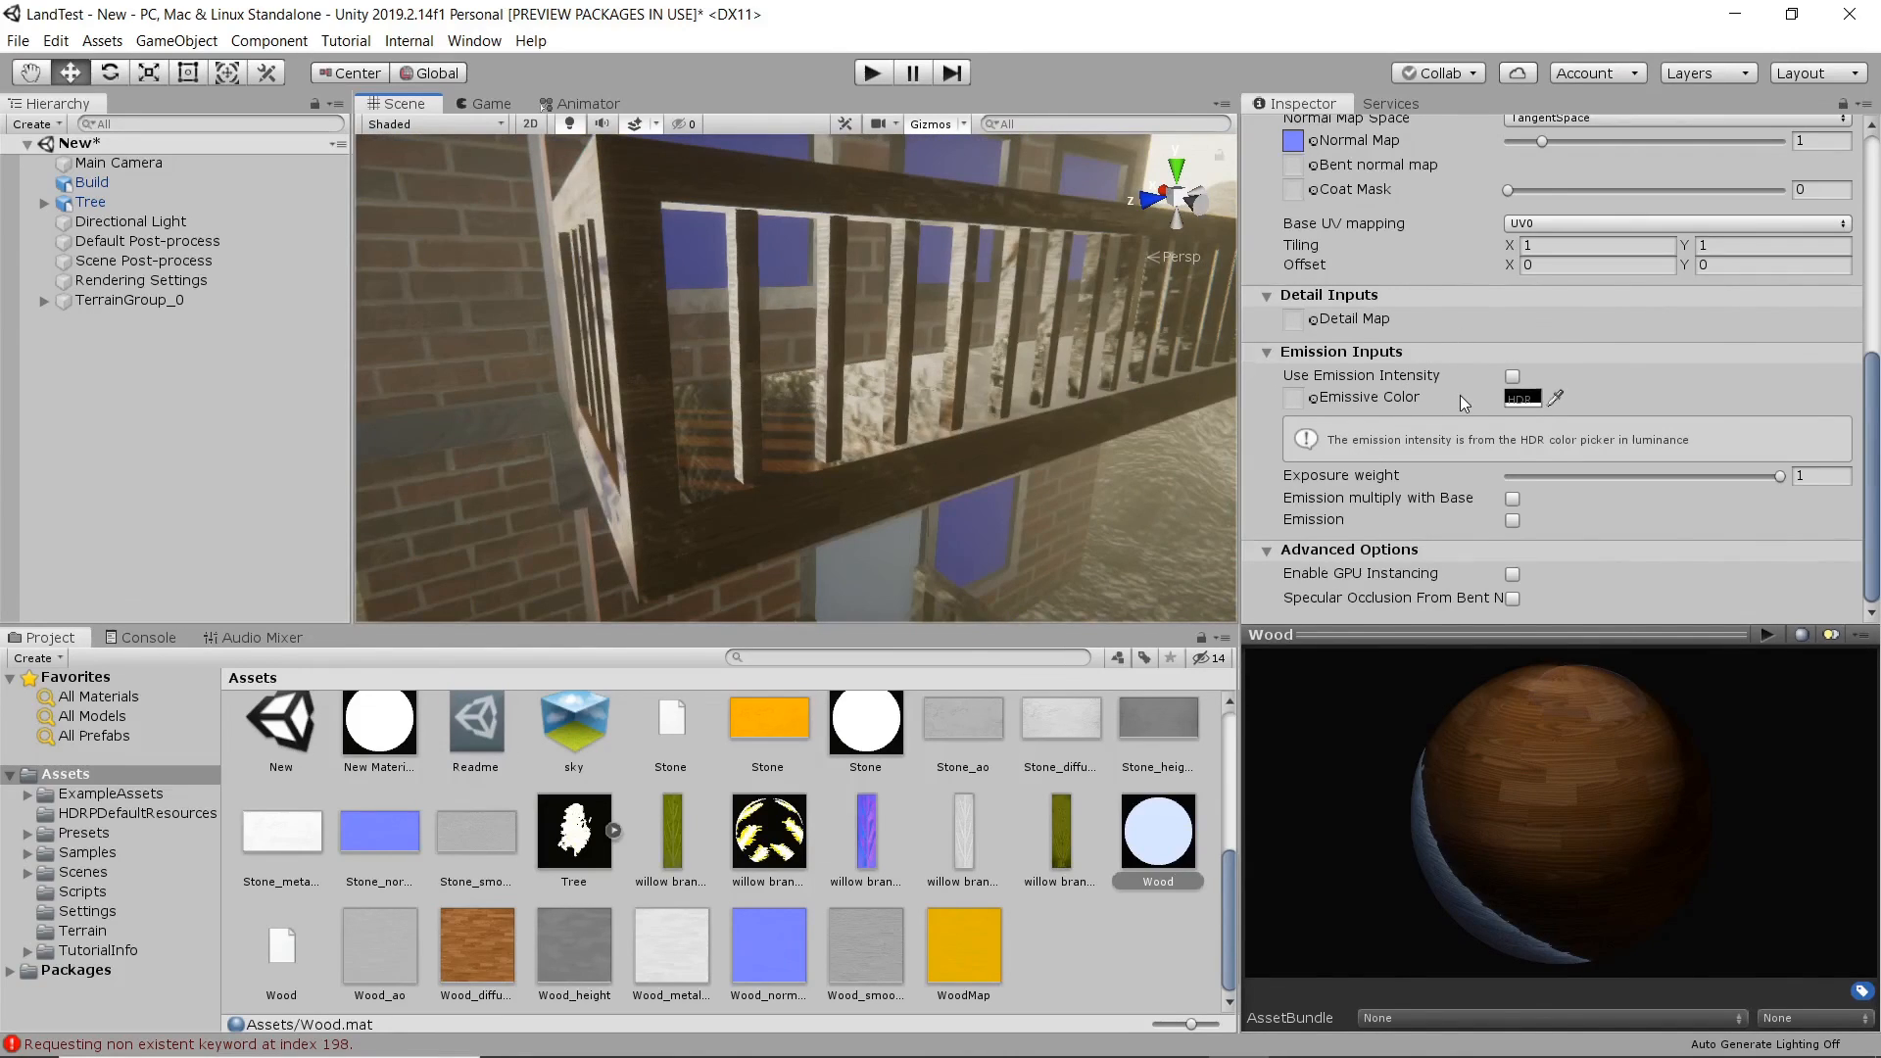
scroll(1464, 403, up, 5)
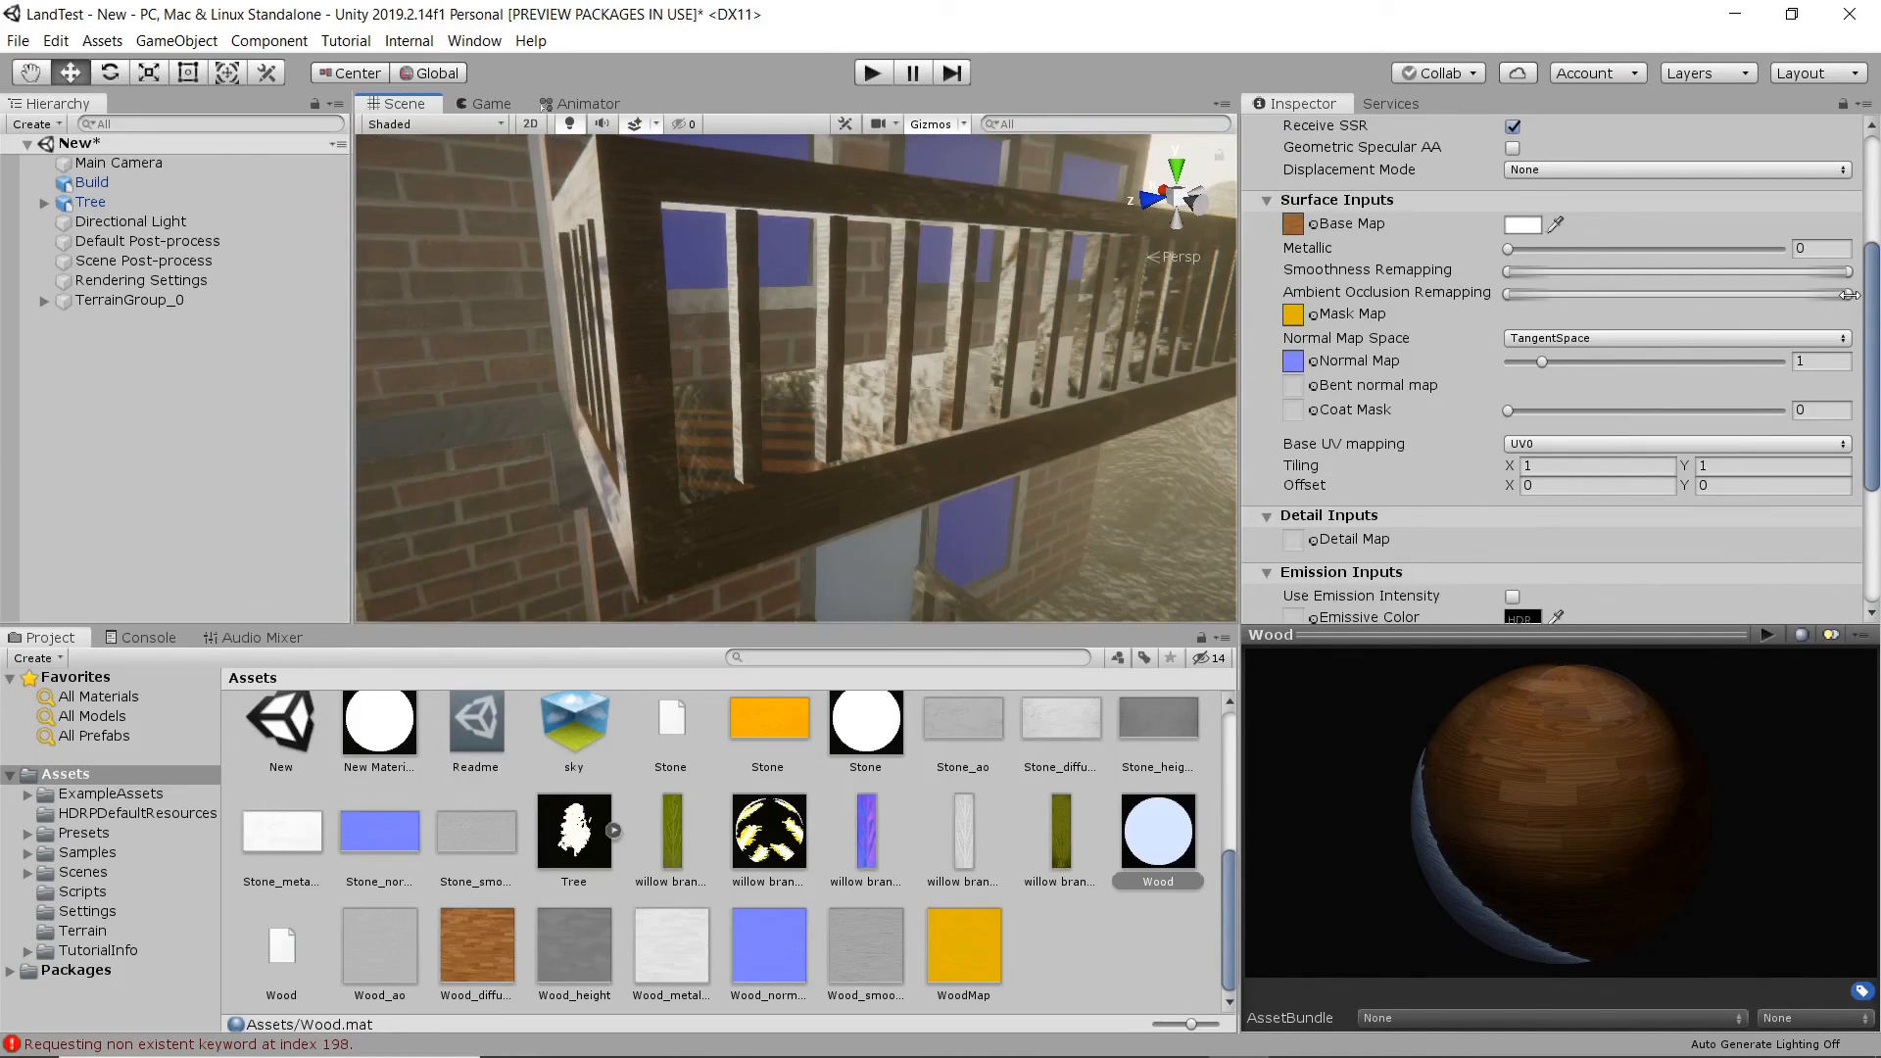
drag(1850, 269, 1753, 272)
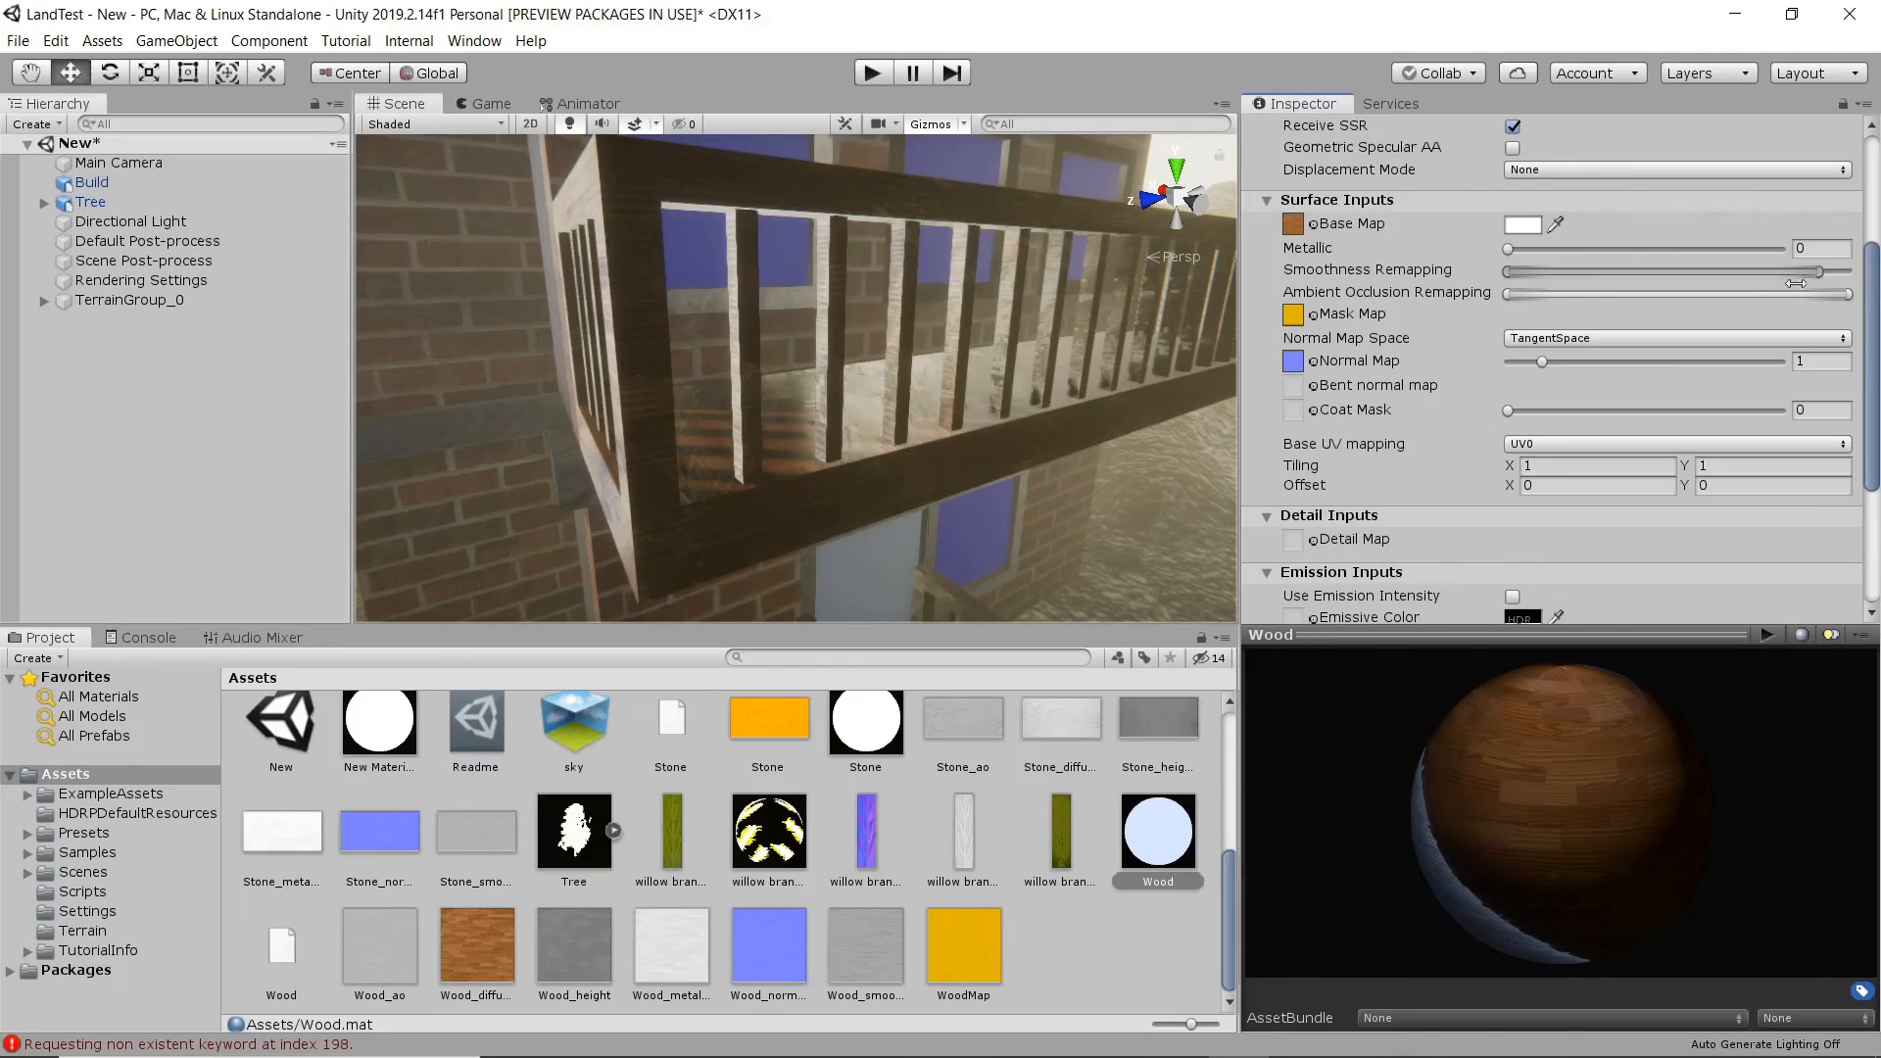
scroll(764, 363, up, 6)
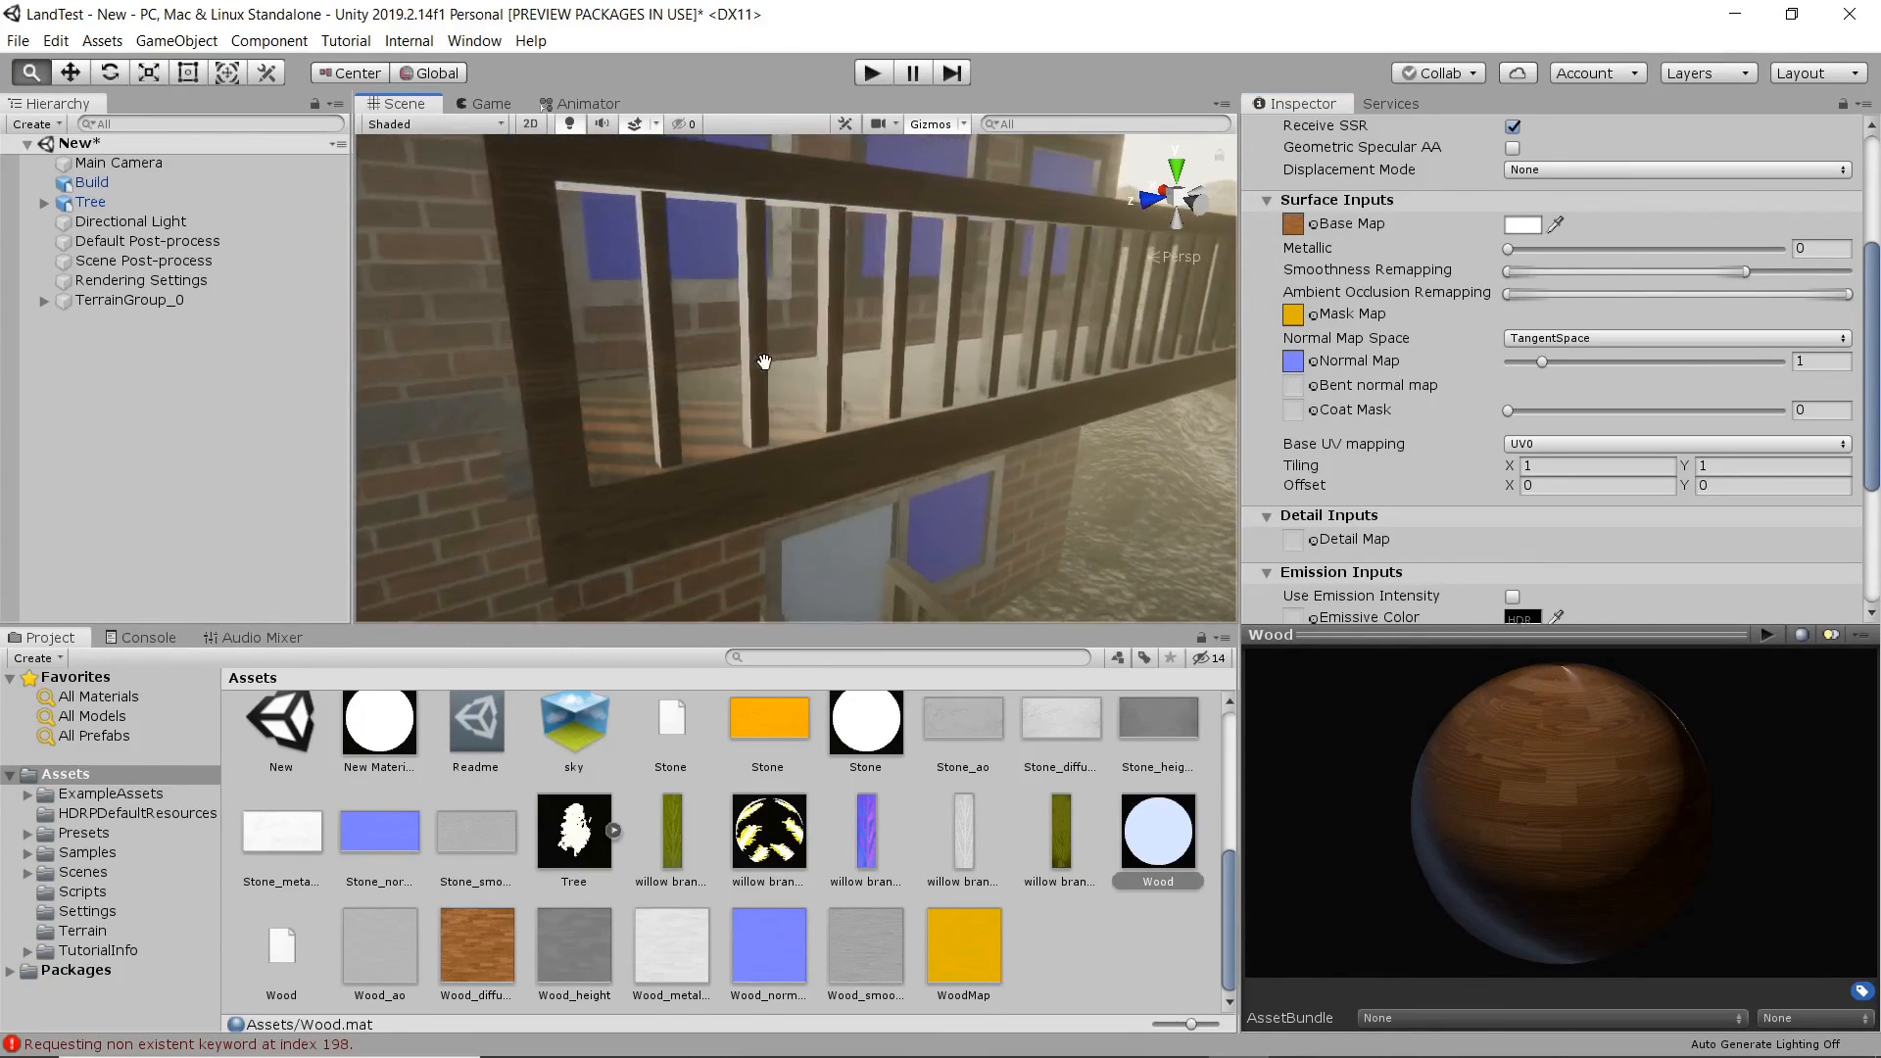
- Lower the upper limit of the Wood material's Smoothness Remapping to roughly 60% of its range
scroll(764, 360, up, 3)
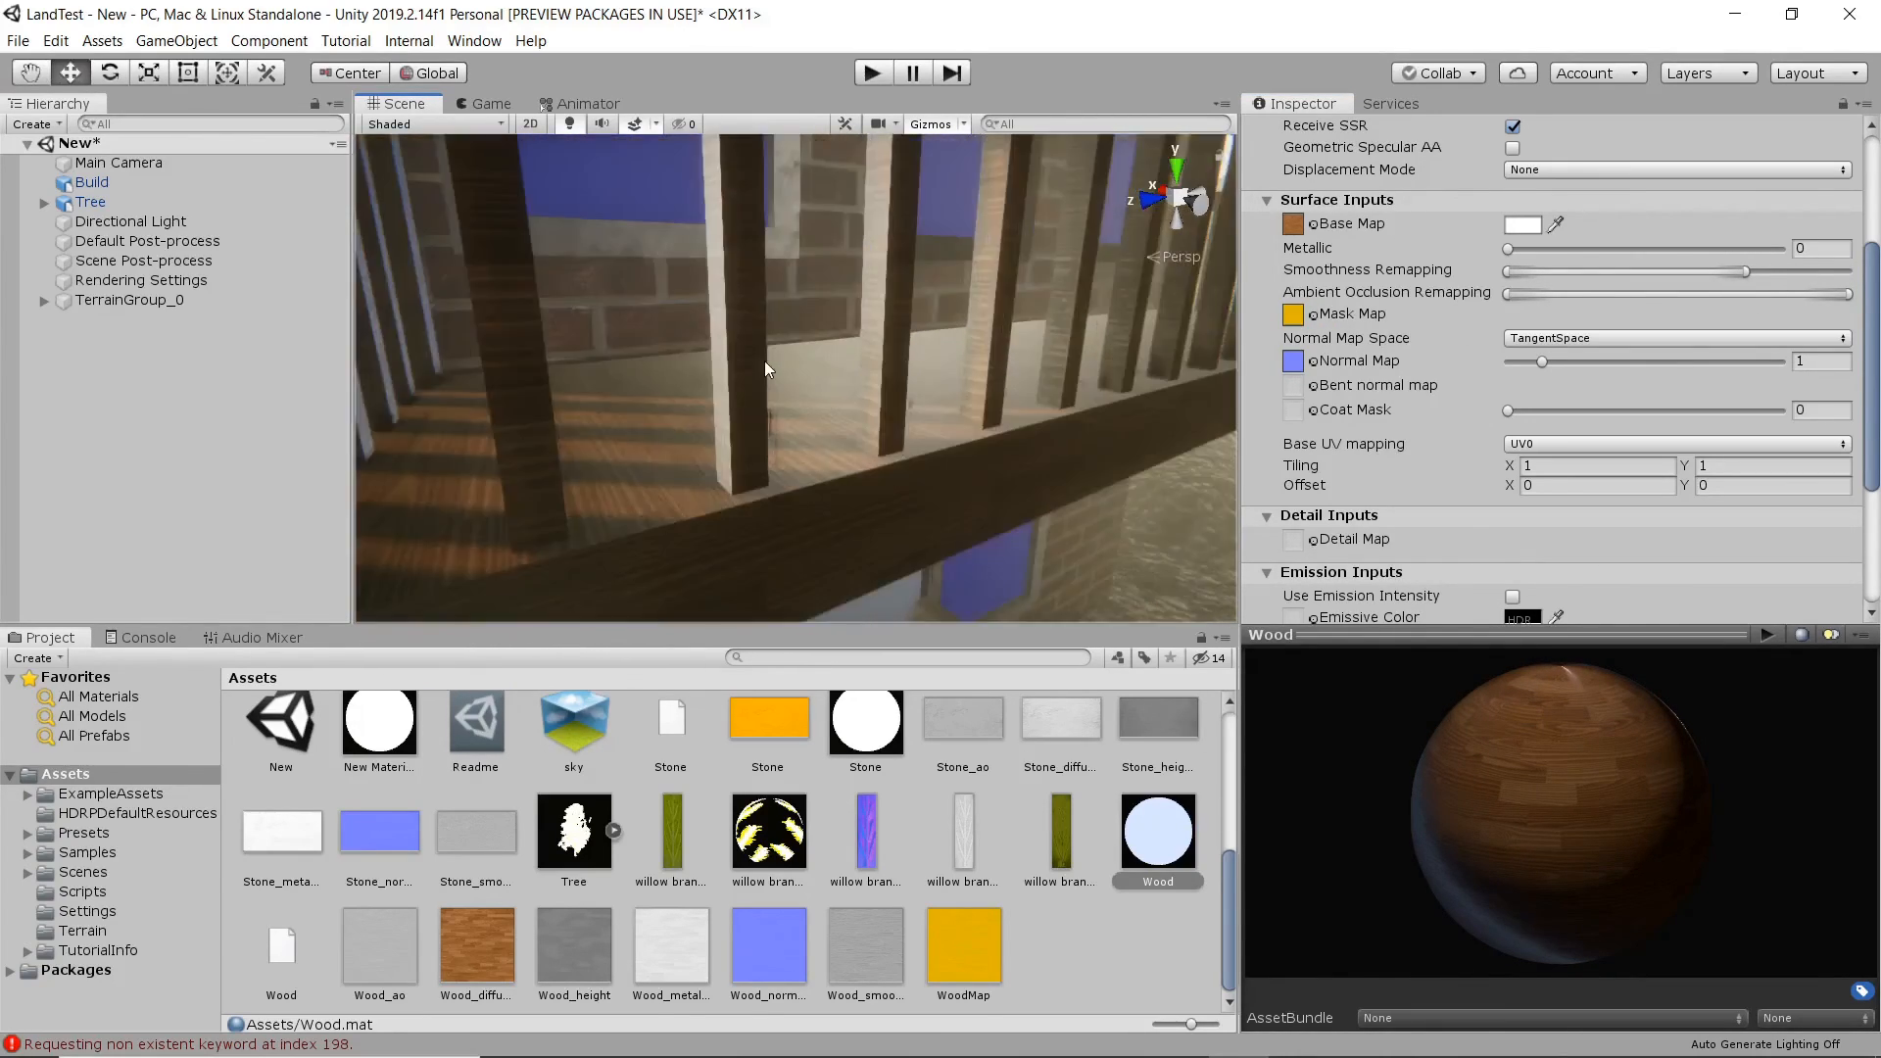
scroll(811, 356, up, 4)
scroll(794, 358, up, 5)
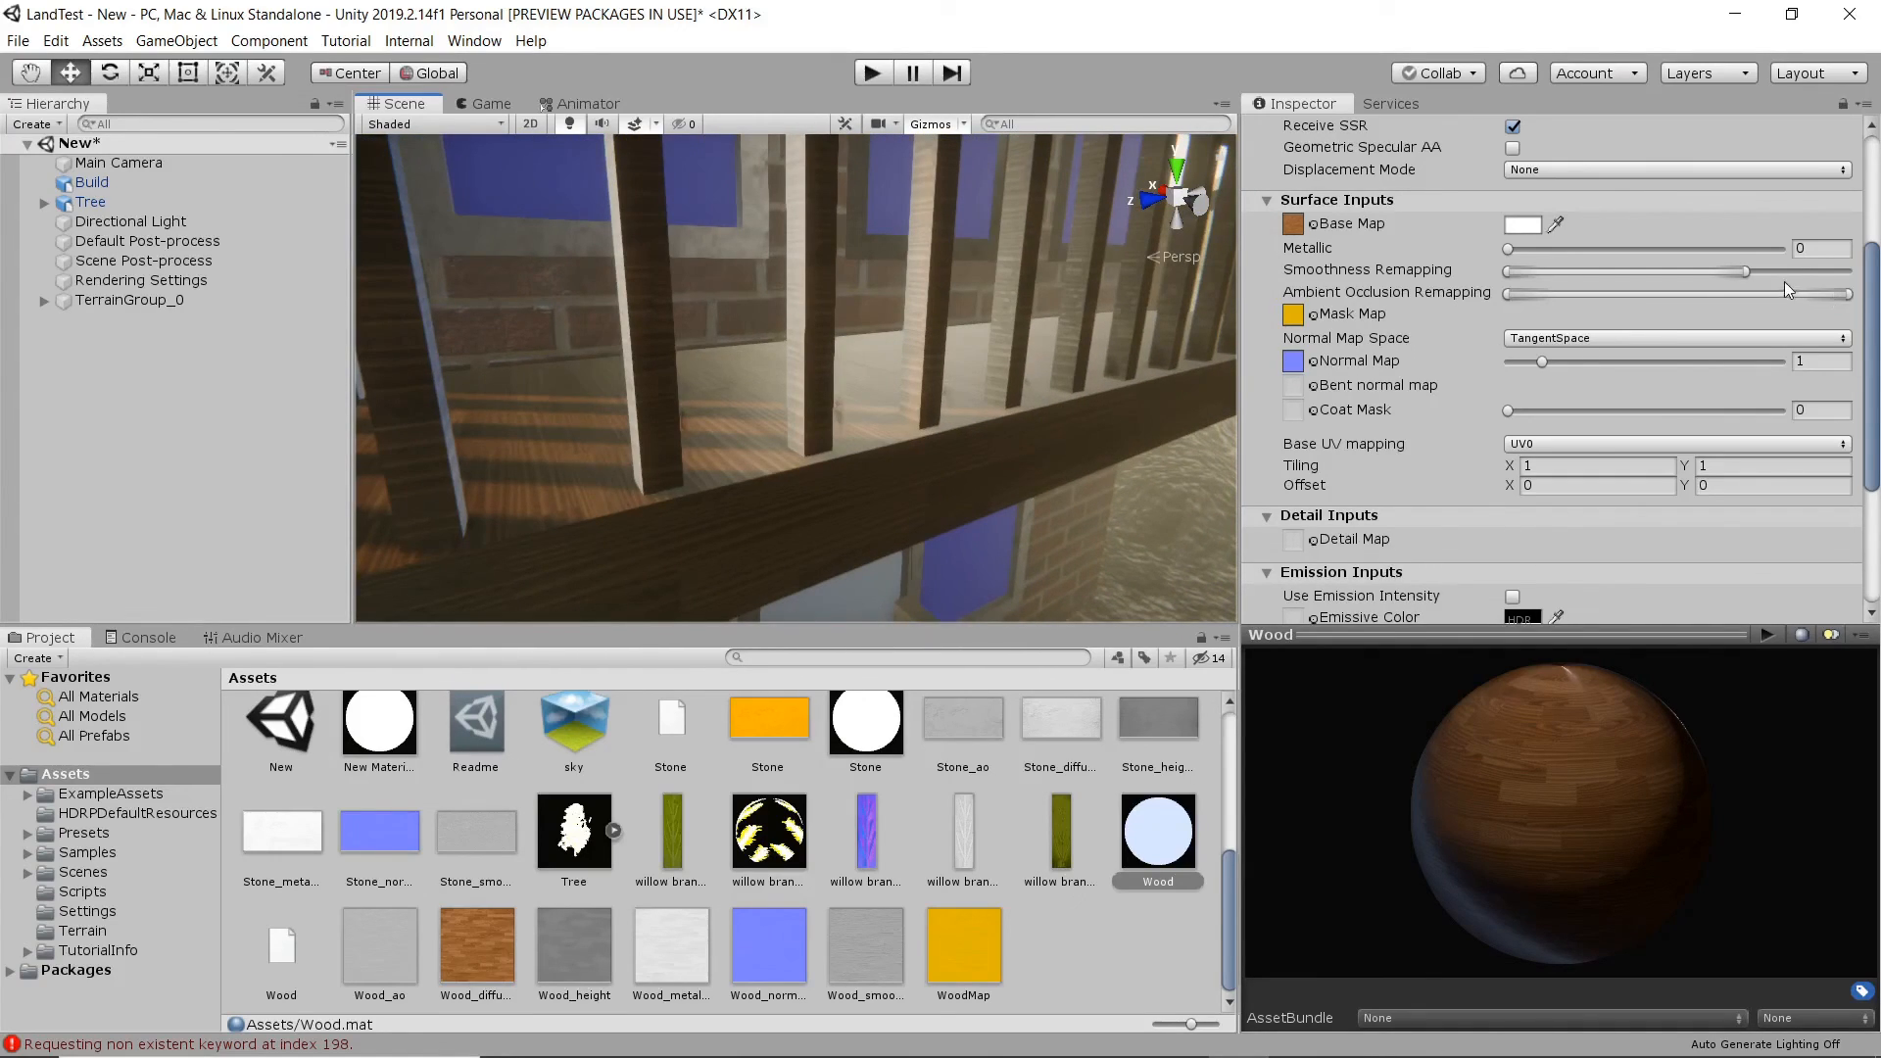
drag(1749, 269, 1713, 271)
scroll(1000, 372, down, 3)
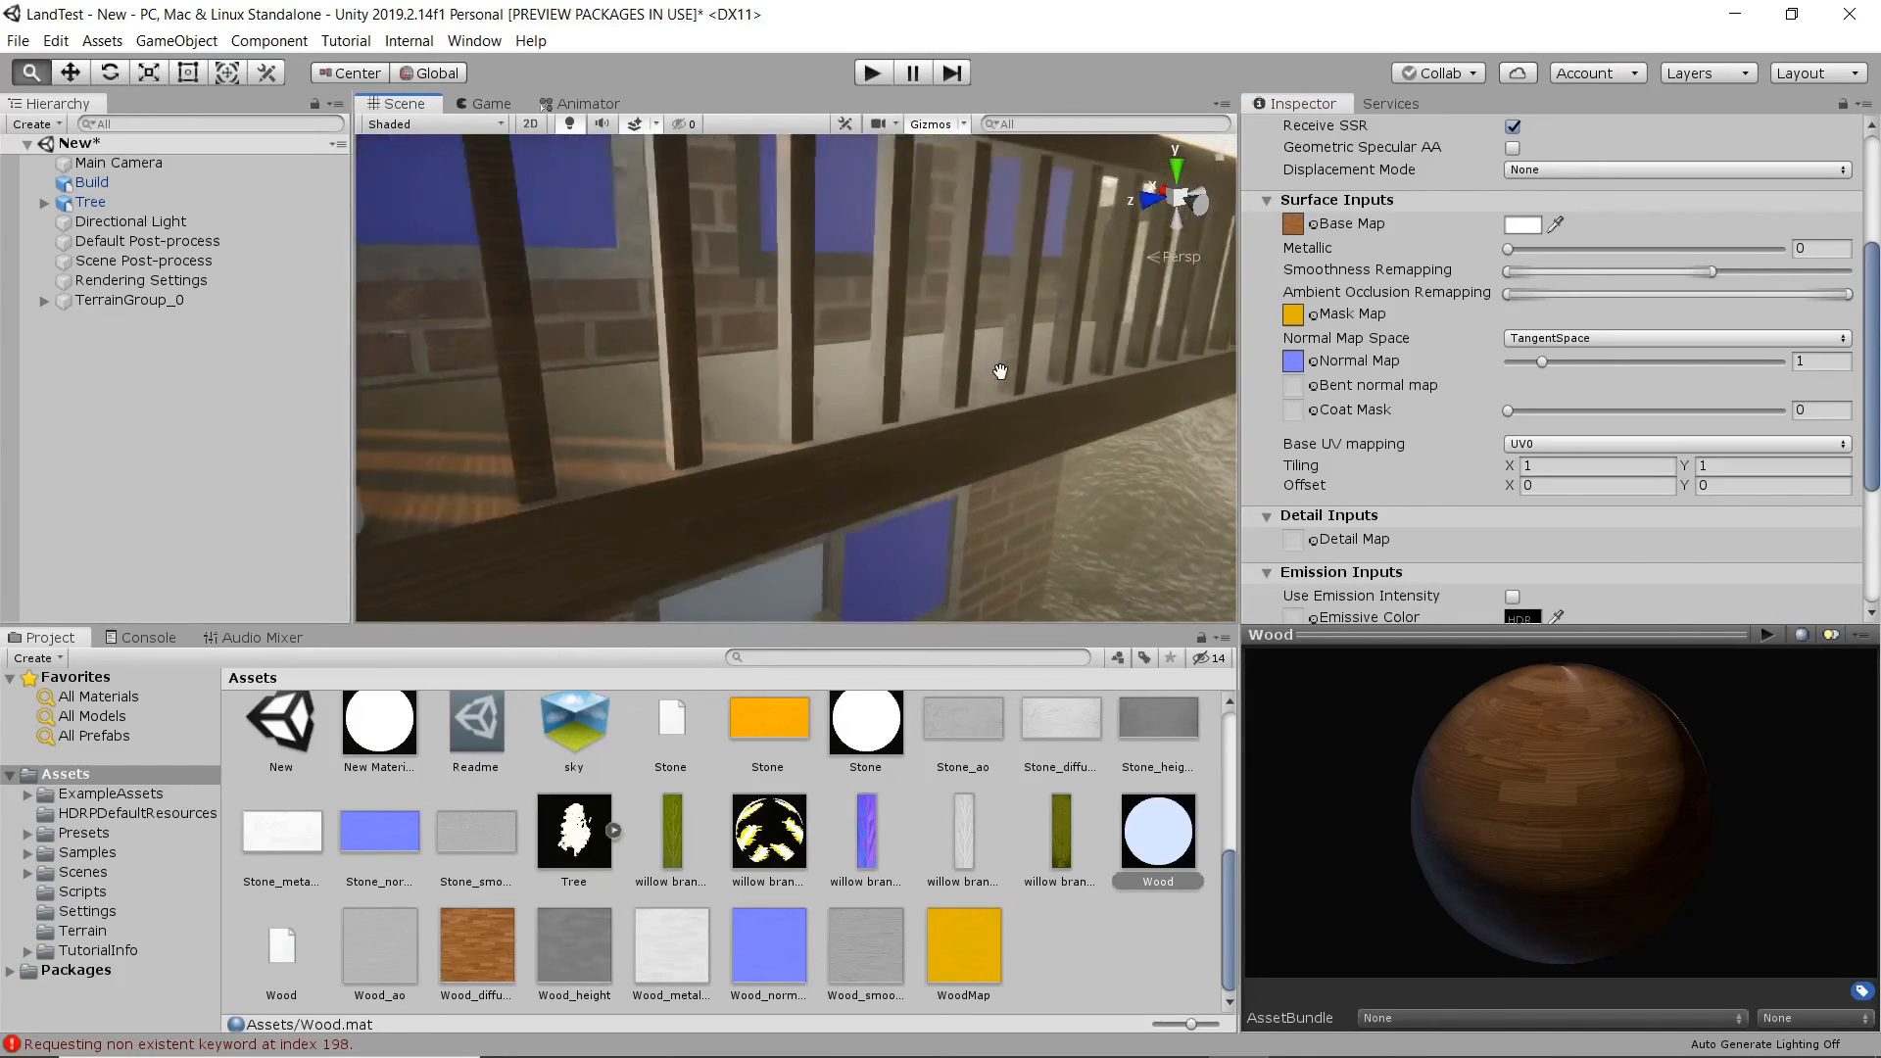
- Examine the wood on the balcony railing and the entrance stairs up to the untextured door
scroll(1001, 373, down, 10)
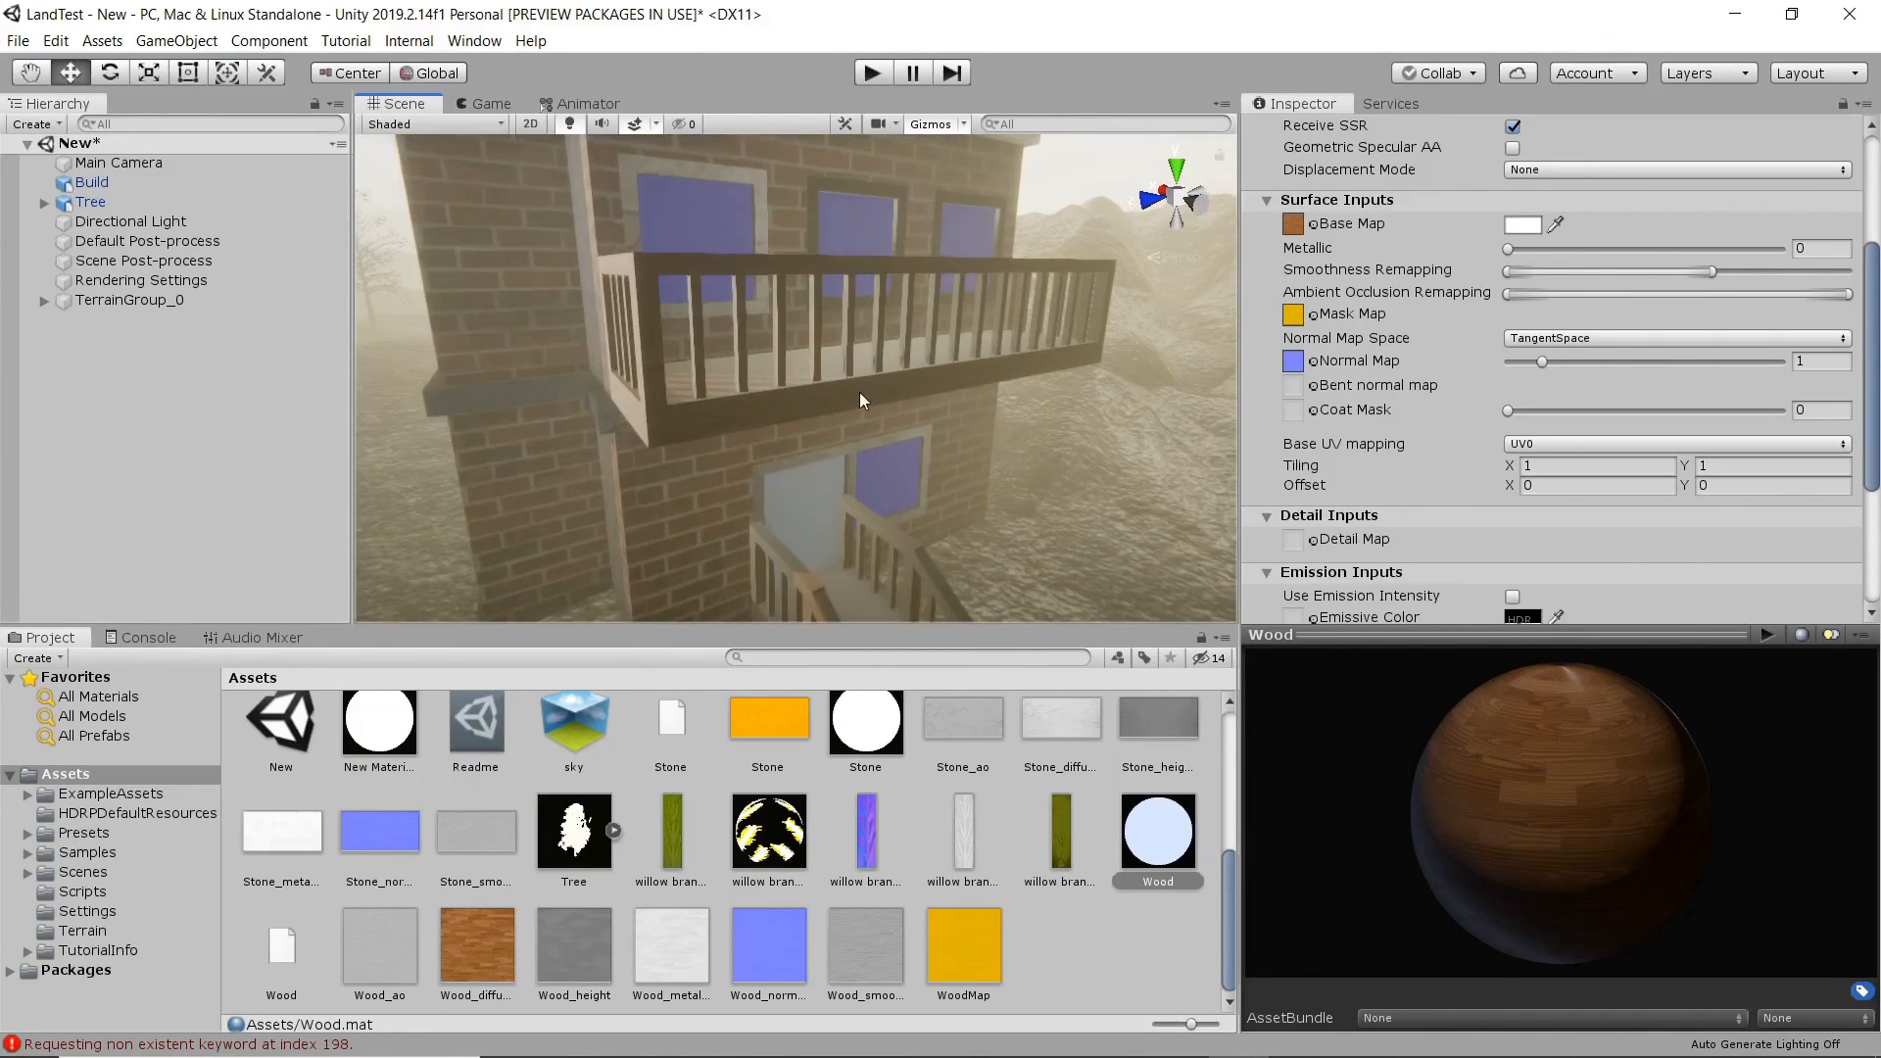
scroll(899, 368, up, 3)
scroll(900, 367, up, 8)
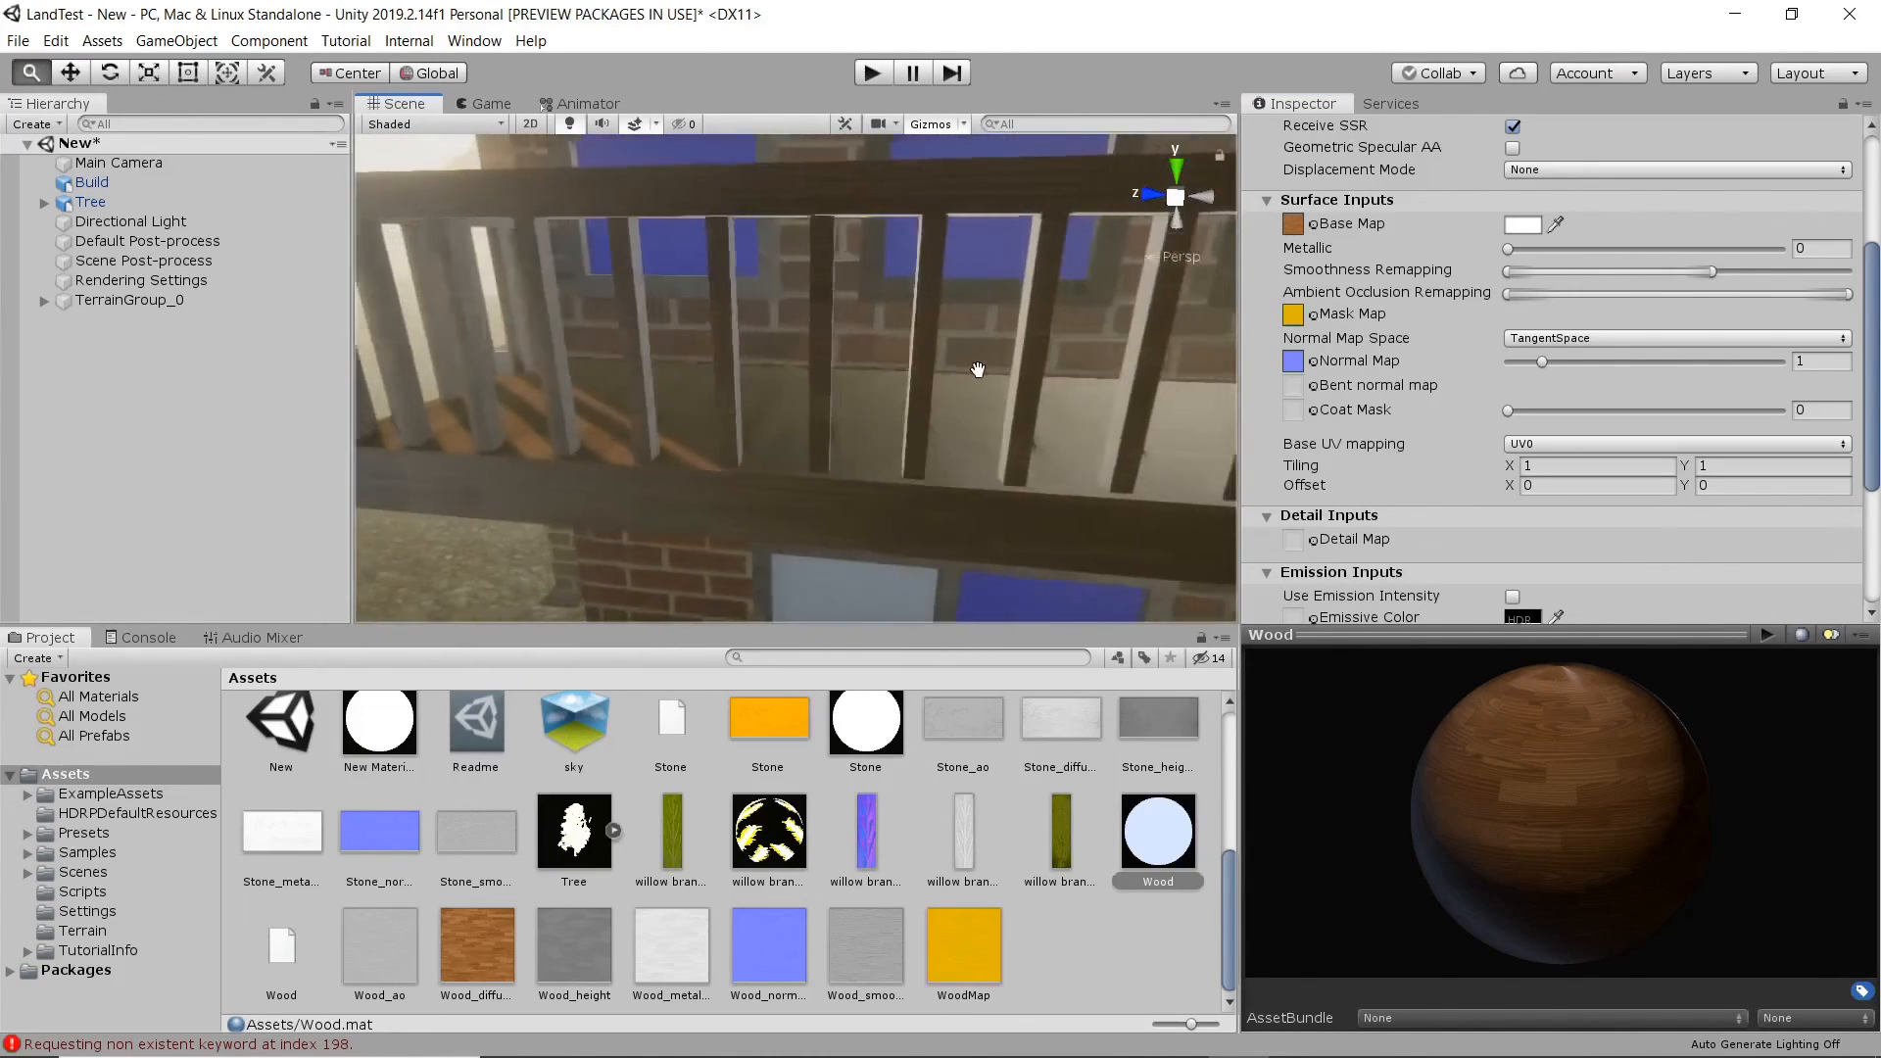
middle_drag(957, 373, 939, 375)
alt+drag(939, 374, 768, 366)
scroll(769, 366, down, 3)
scroll(842, 371, up, 3)
middle_drag(842, 370, 986, 402)
alt+drag(983, 402, 1130, 404)
middle_drag(890, 446, 1066, 449)
alt+drag(1066, 449, 885, 373)
alt+drag(1002, 374, 873, 367)
scroll(874, 366, up, 5)
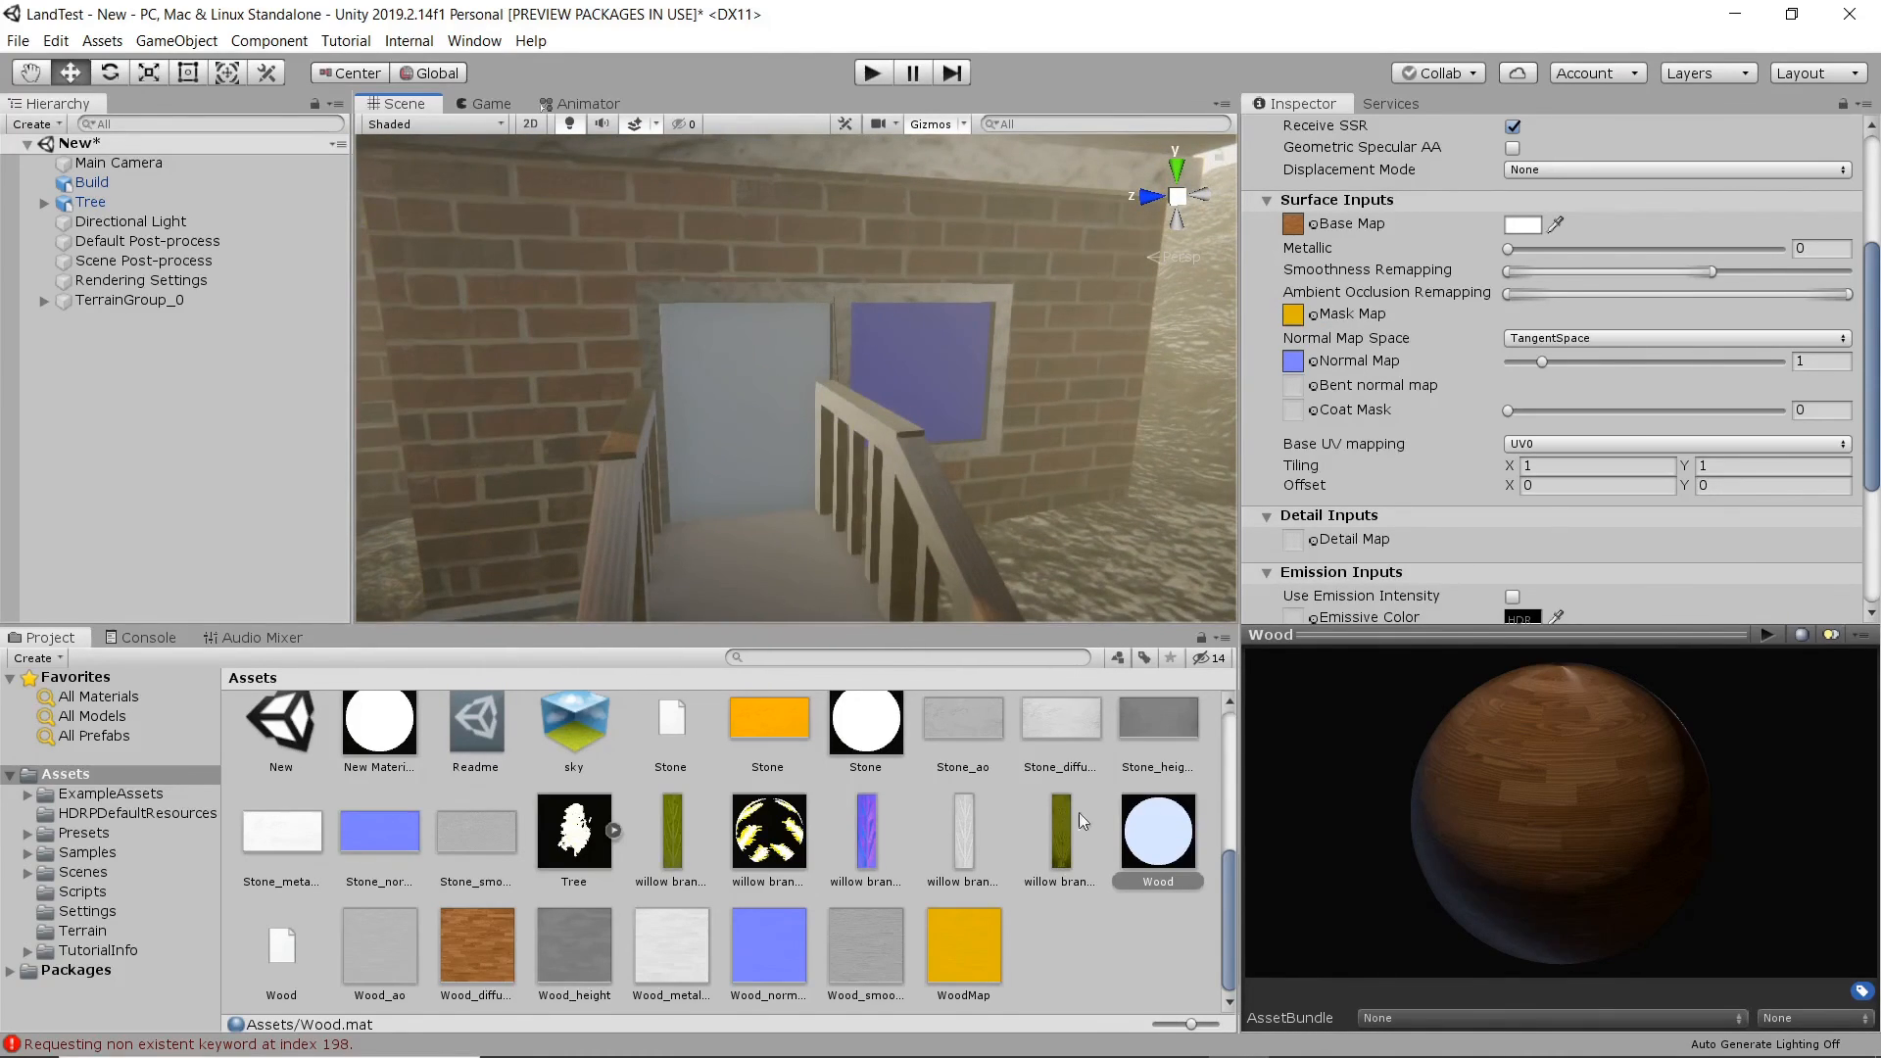
- Create a new material named Door in the Assets folder
click(1097, 965)
right_click(1068, 947)
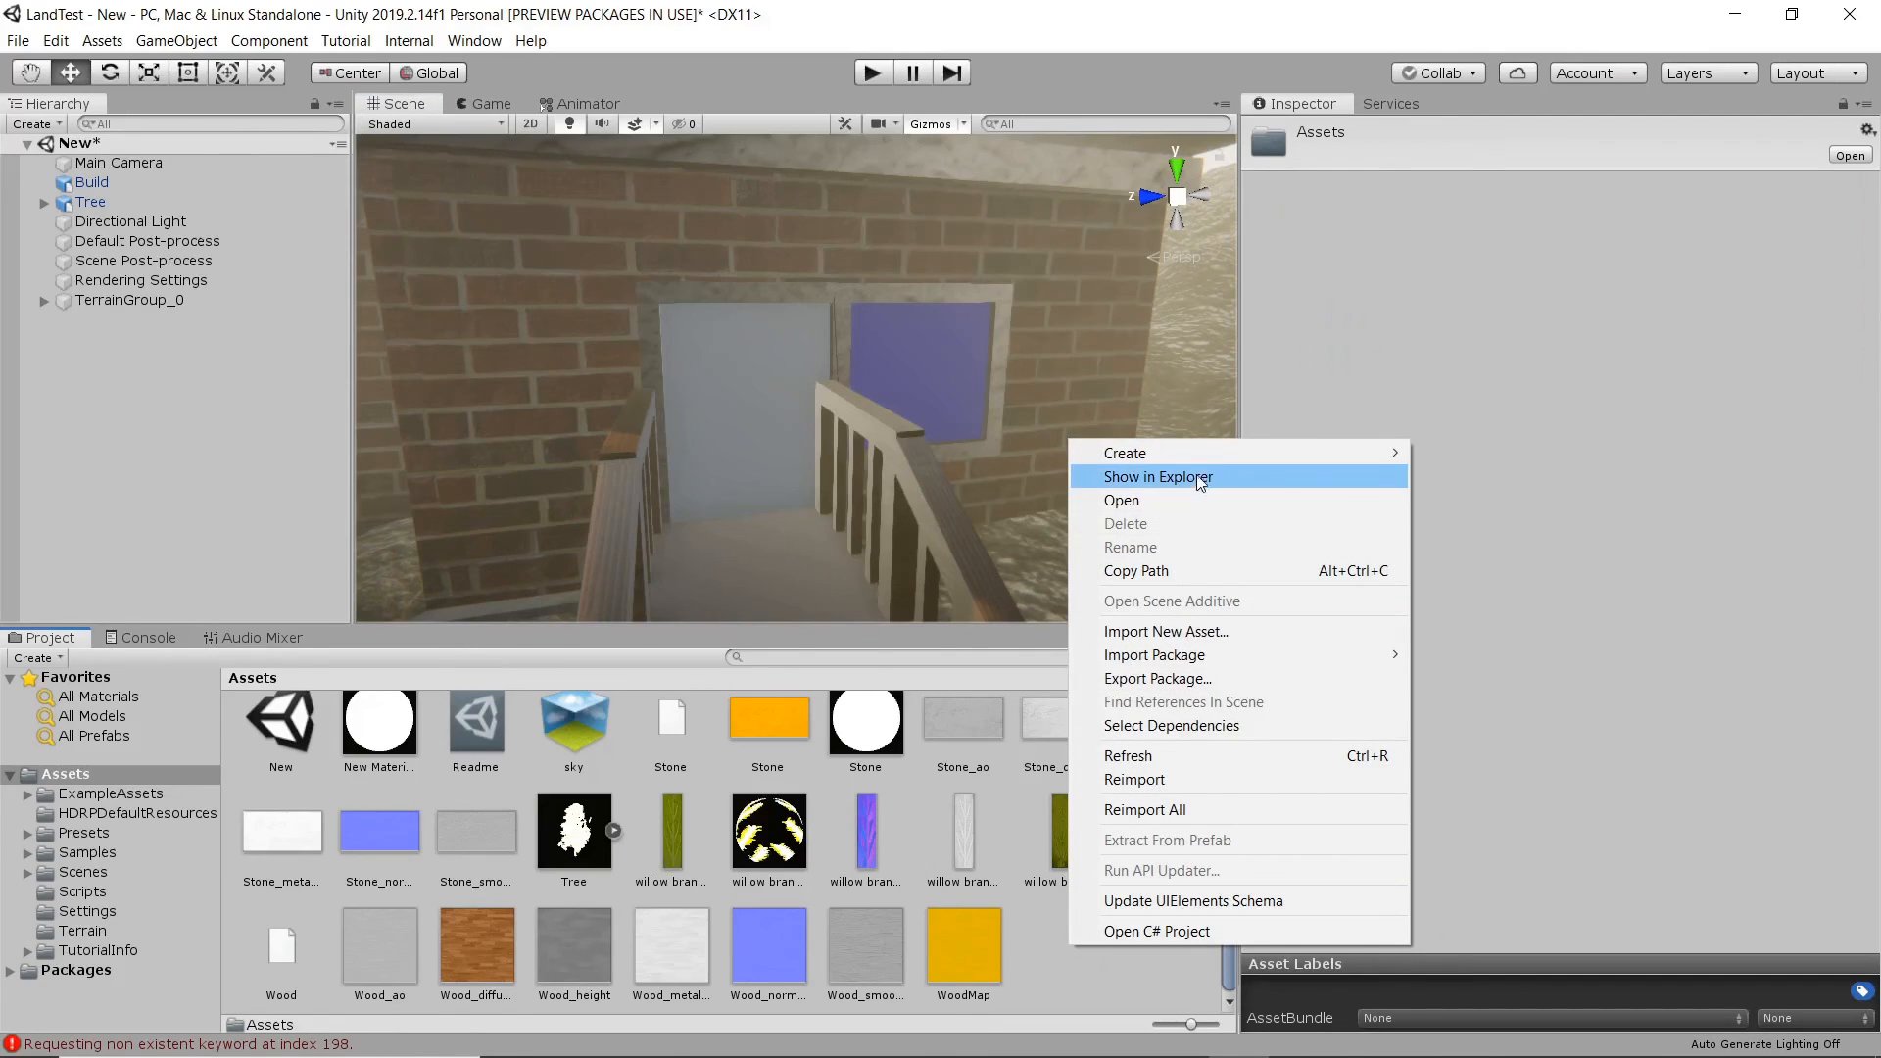
mouse_move(1197, 451)
click(1469, 417)
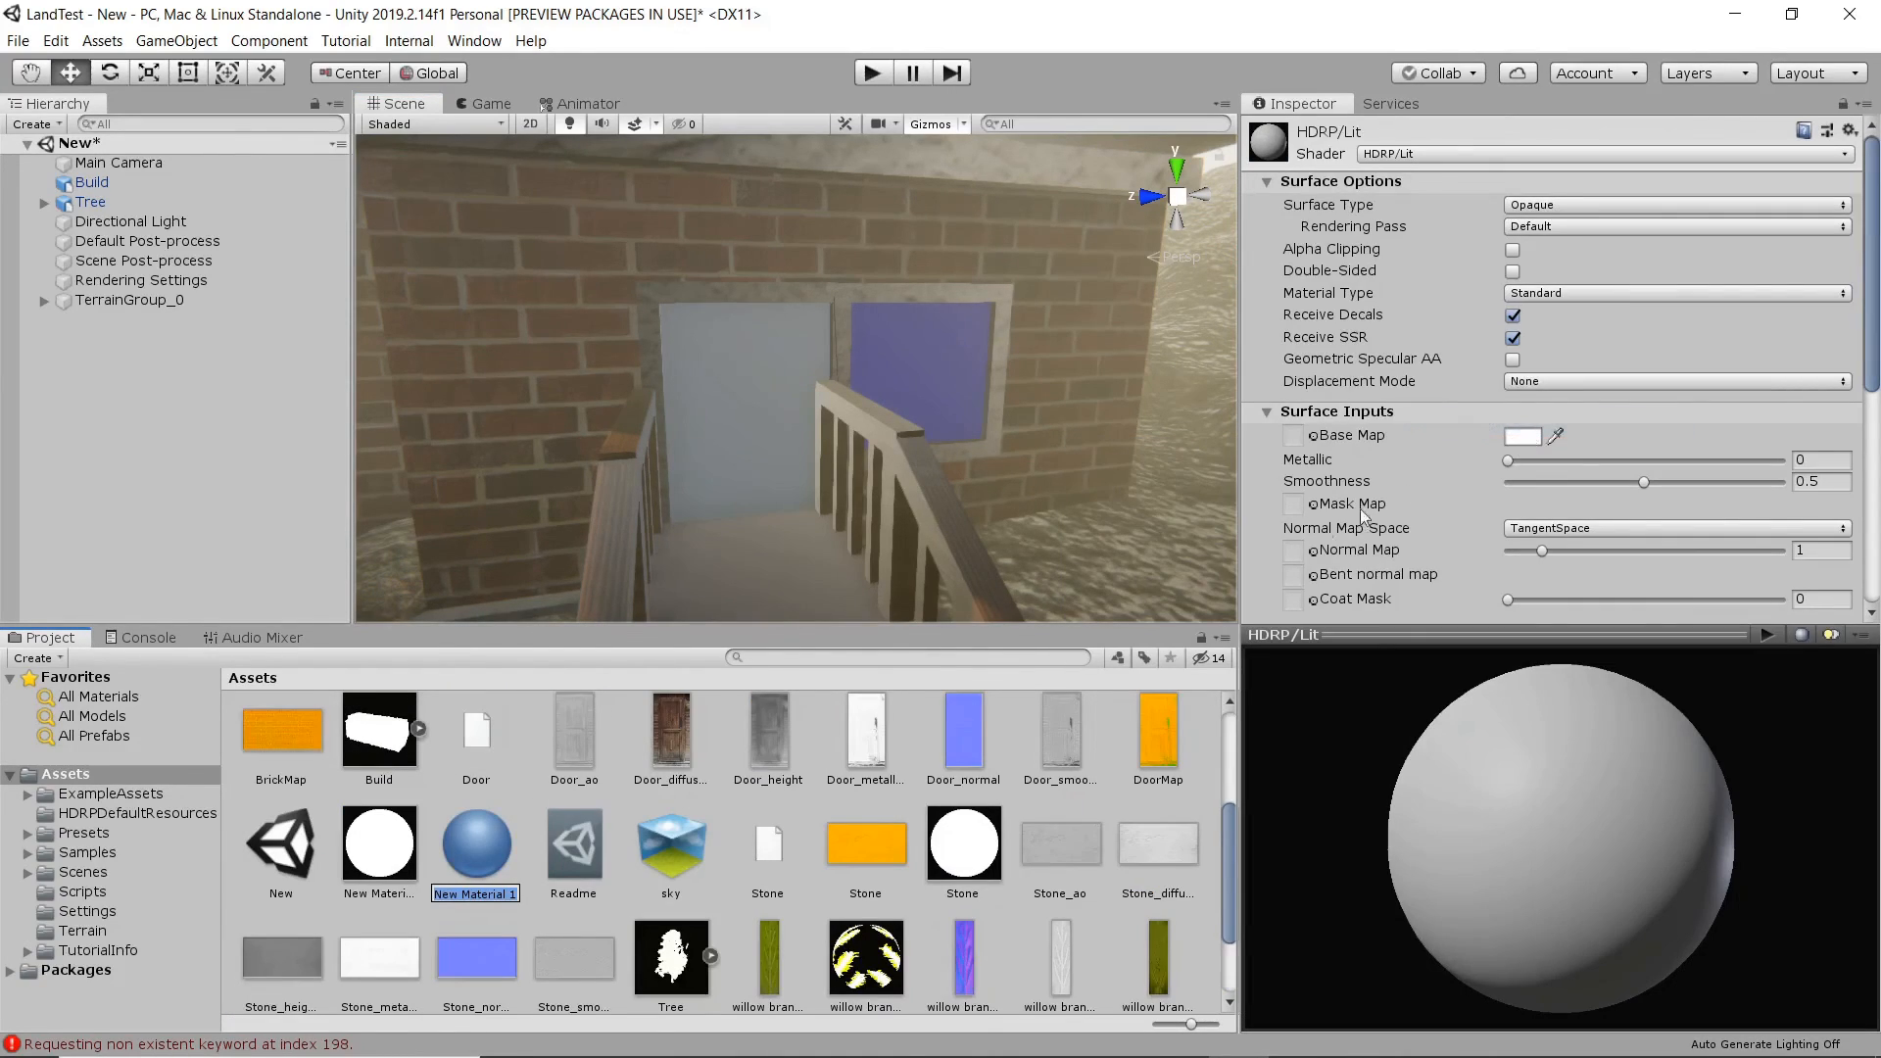
text(Door)
key(Return)
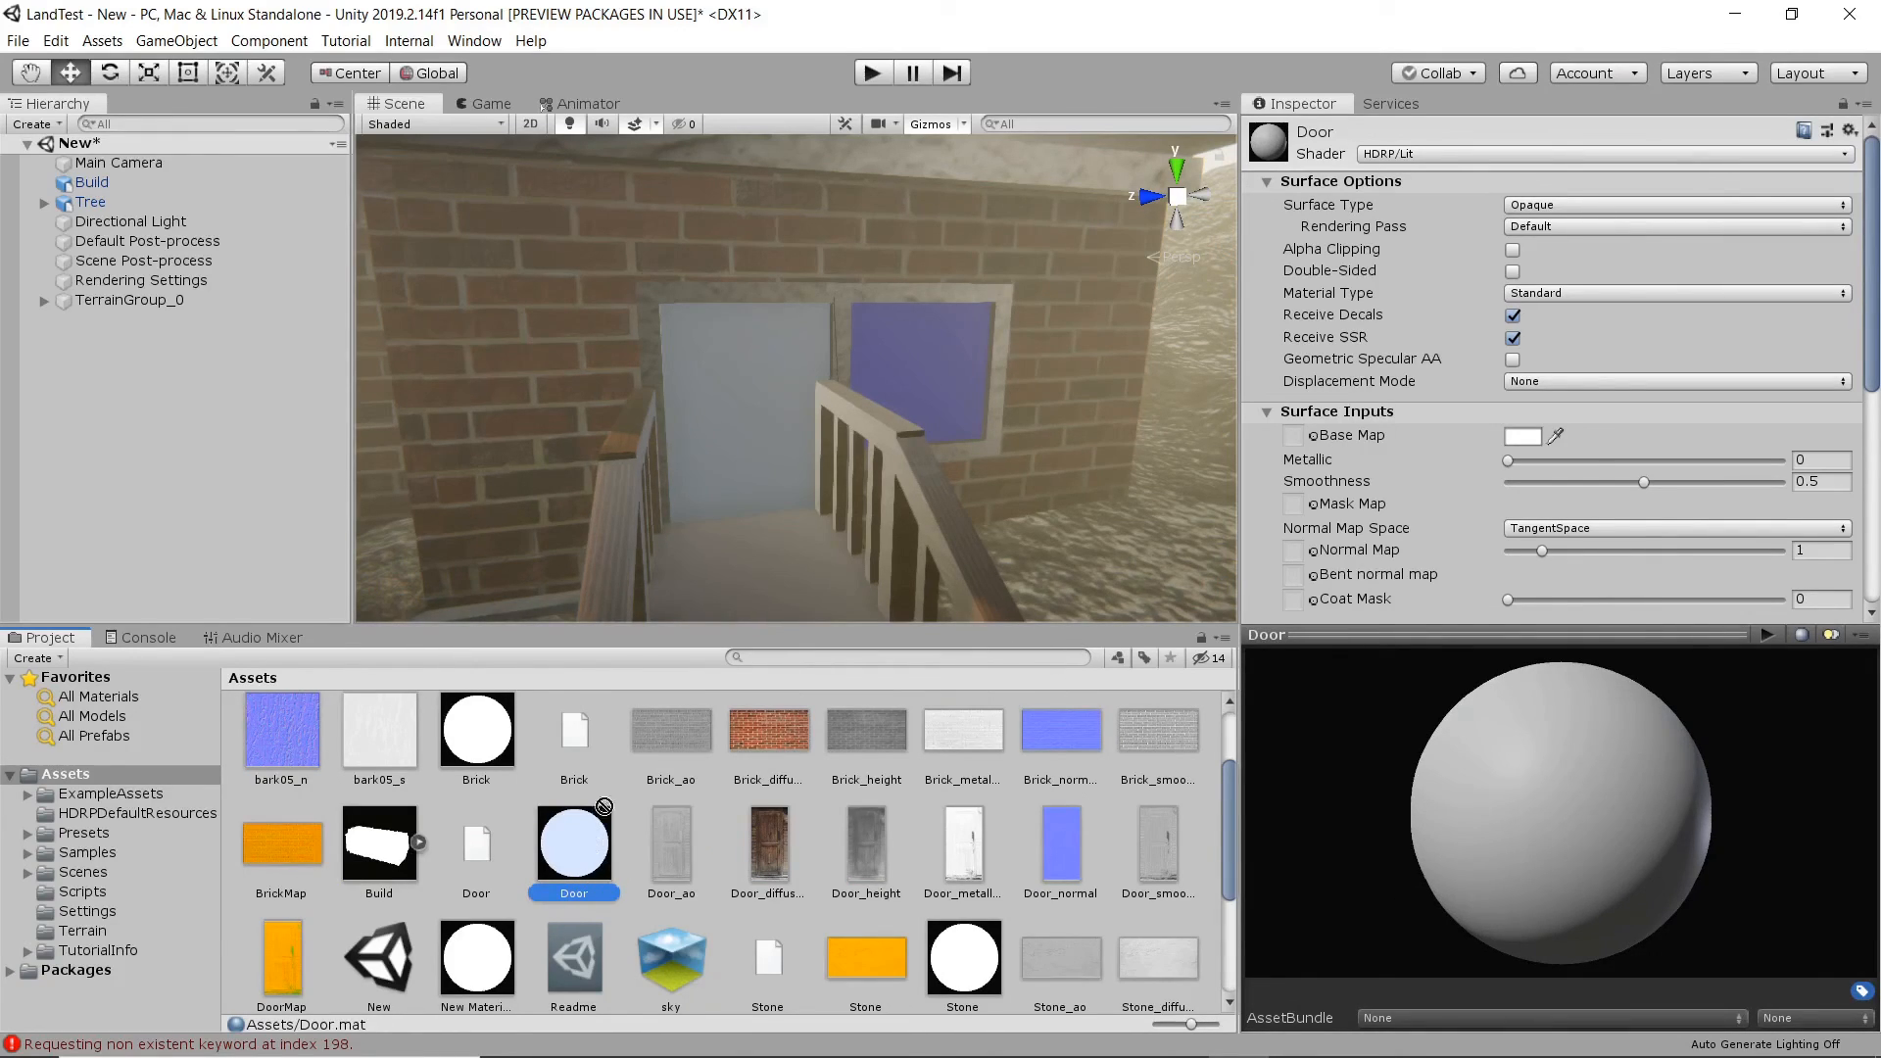
- Apply the Door material to the building's entrance door and assign the door diffuse texture as its Base Map
drag(600, 828, 718, 391)
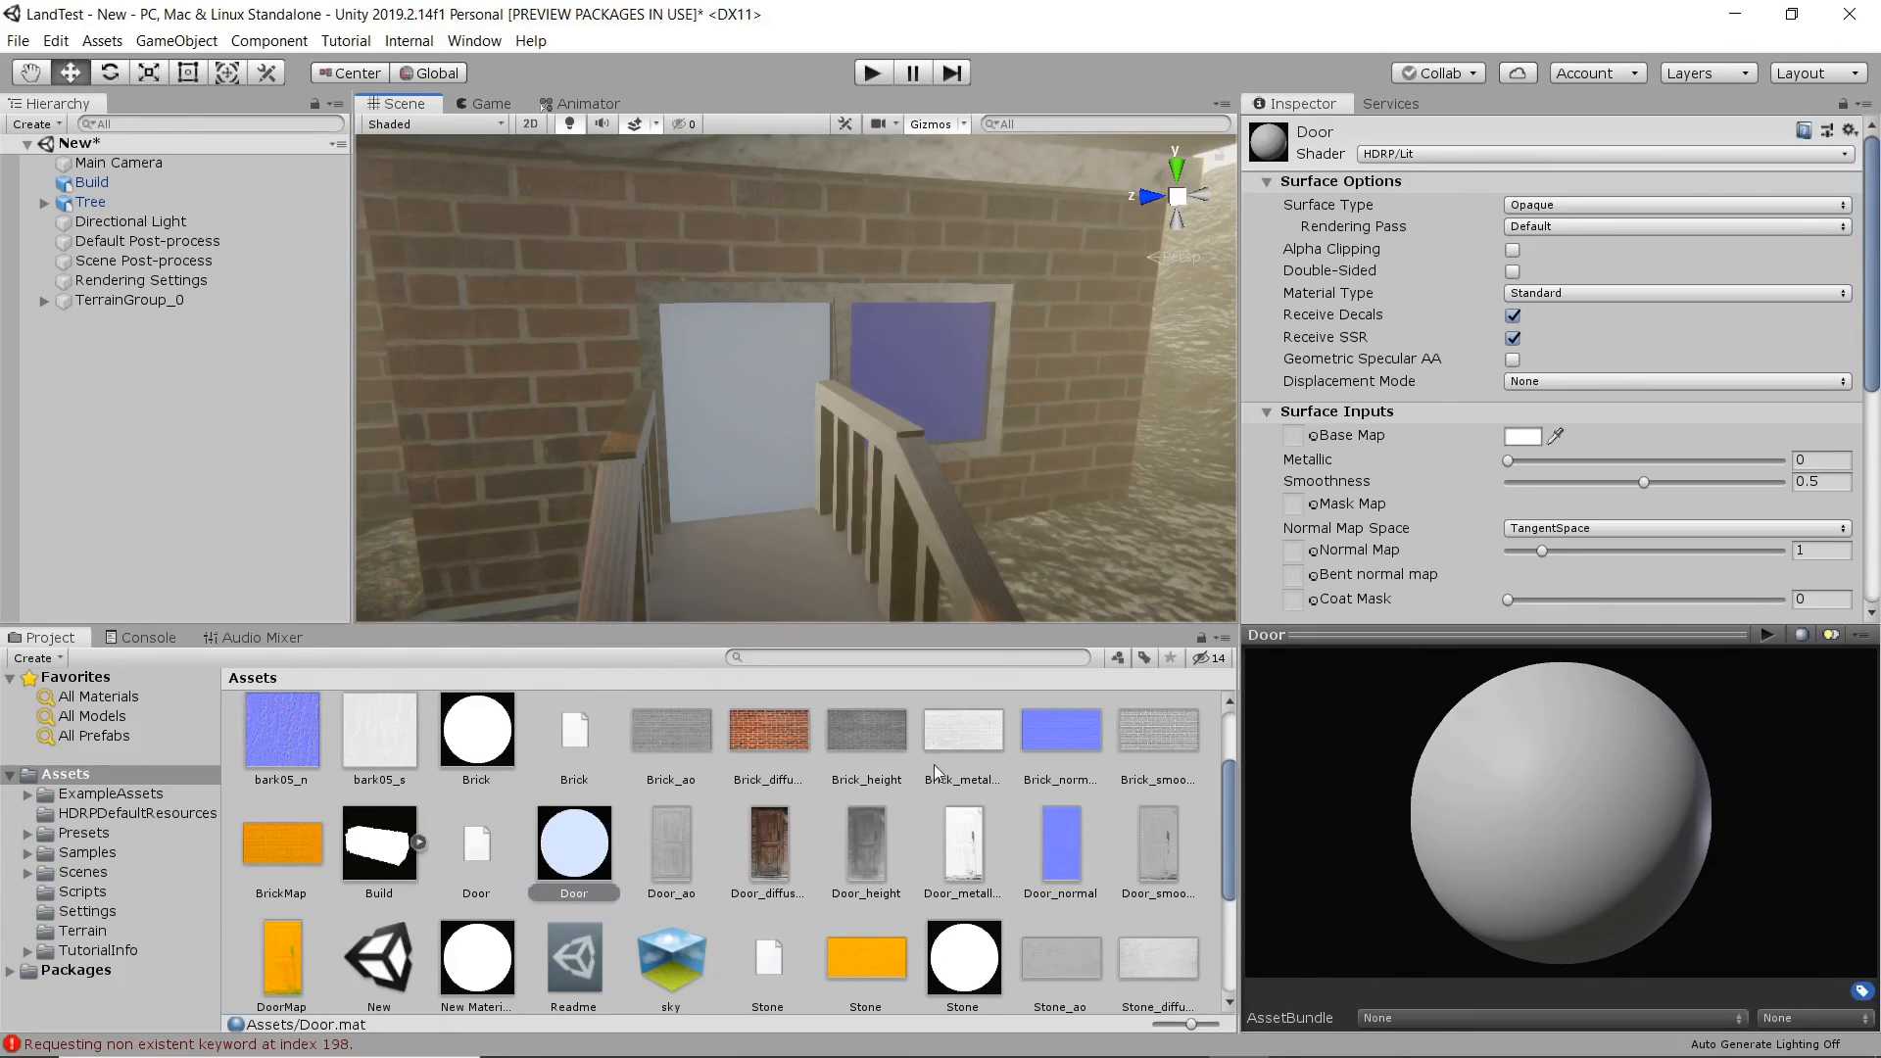
drag(772, 850, 1302, 438)
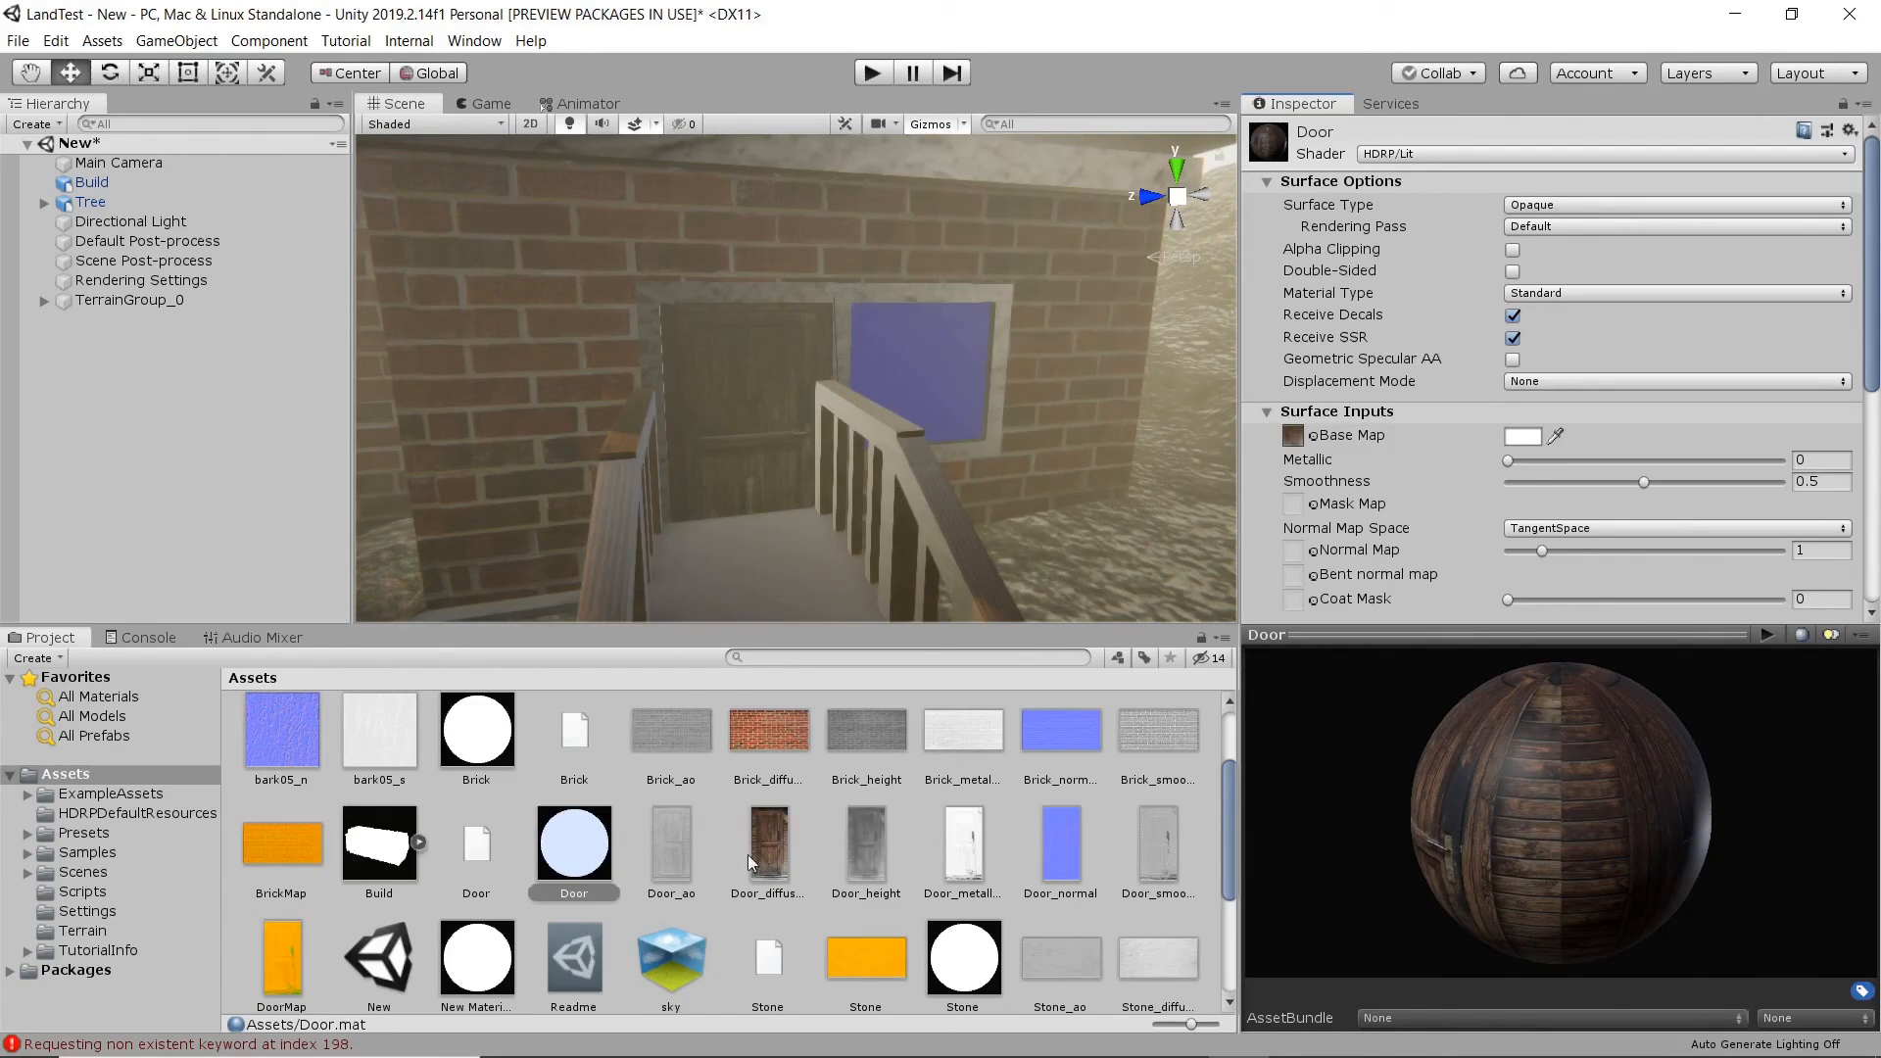
scroll(751, 390, down, 10)
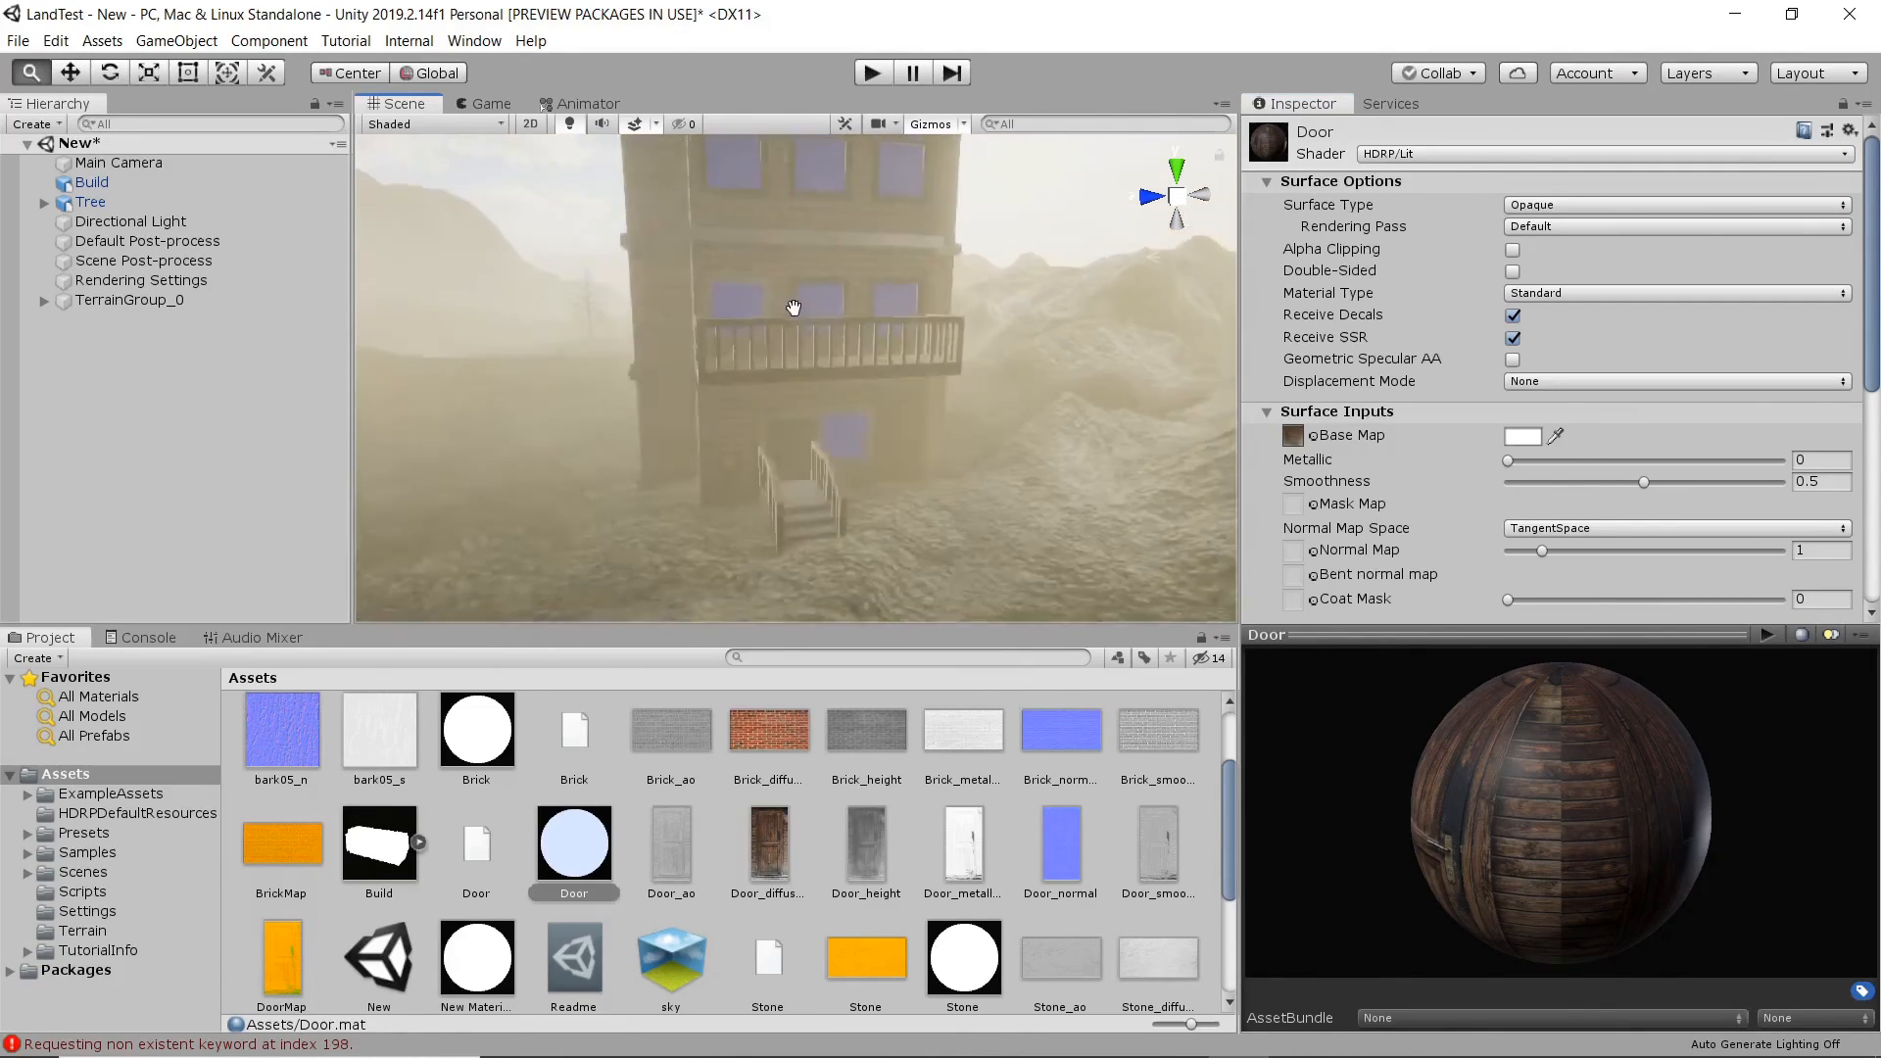
scroll(794, 307, up, 10)
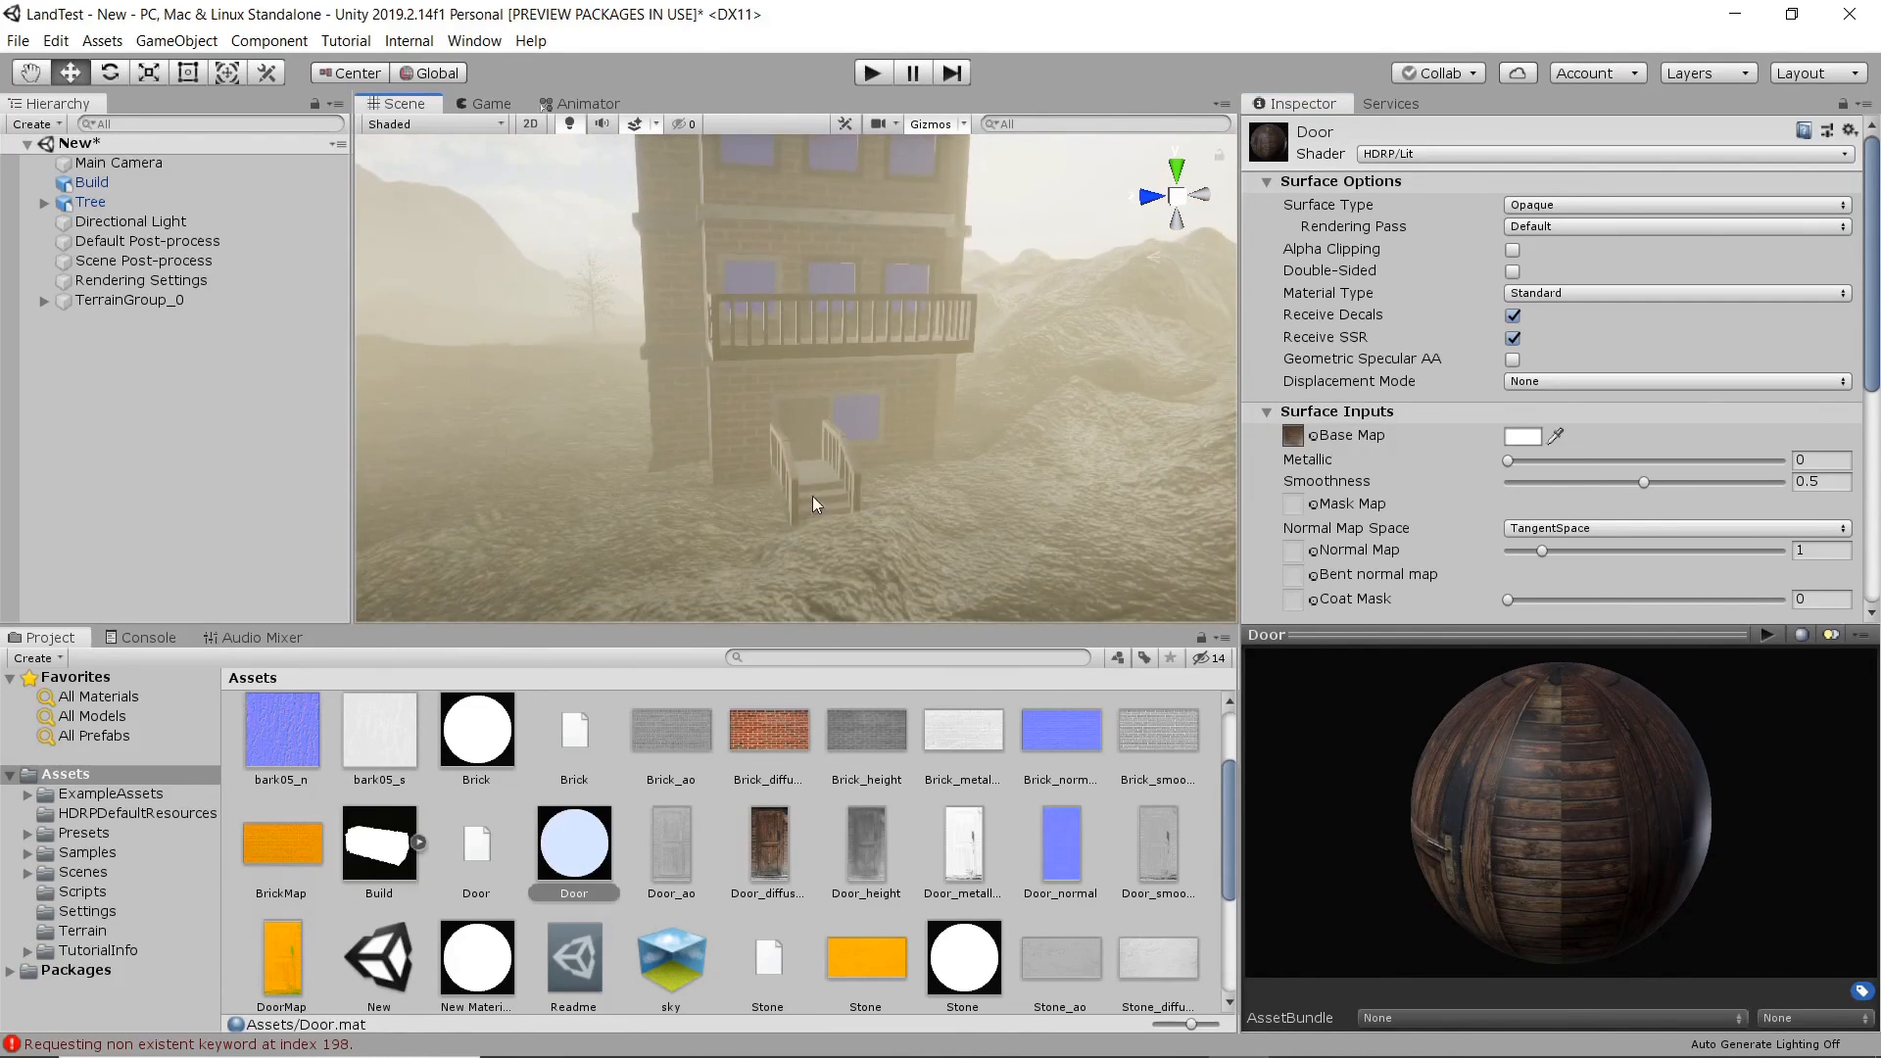
scroll(821, 424, up, 6)
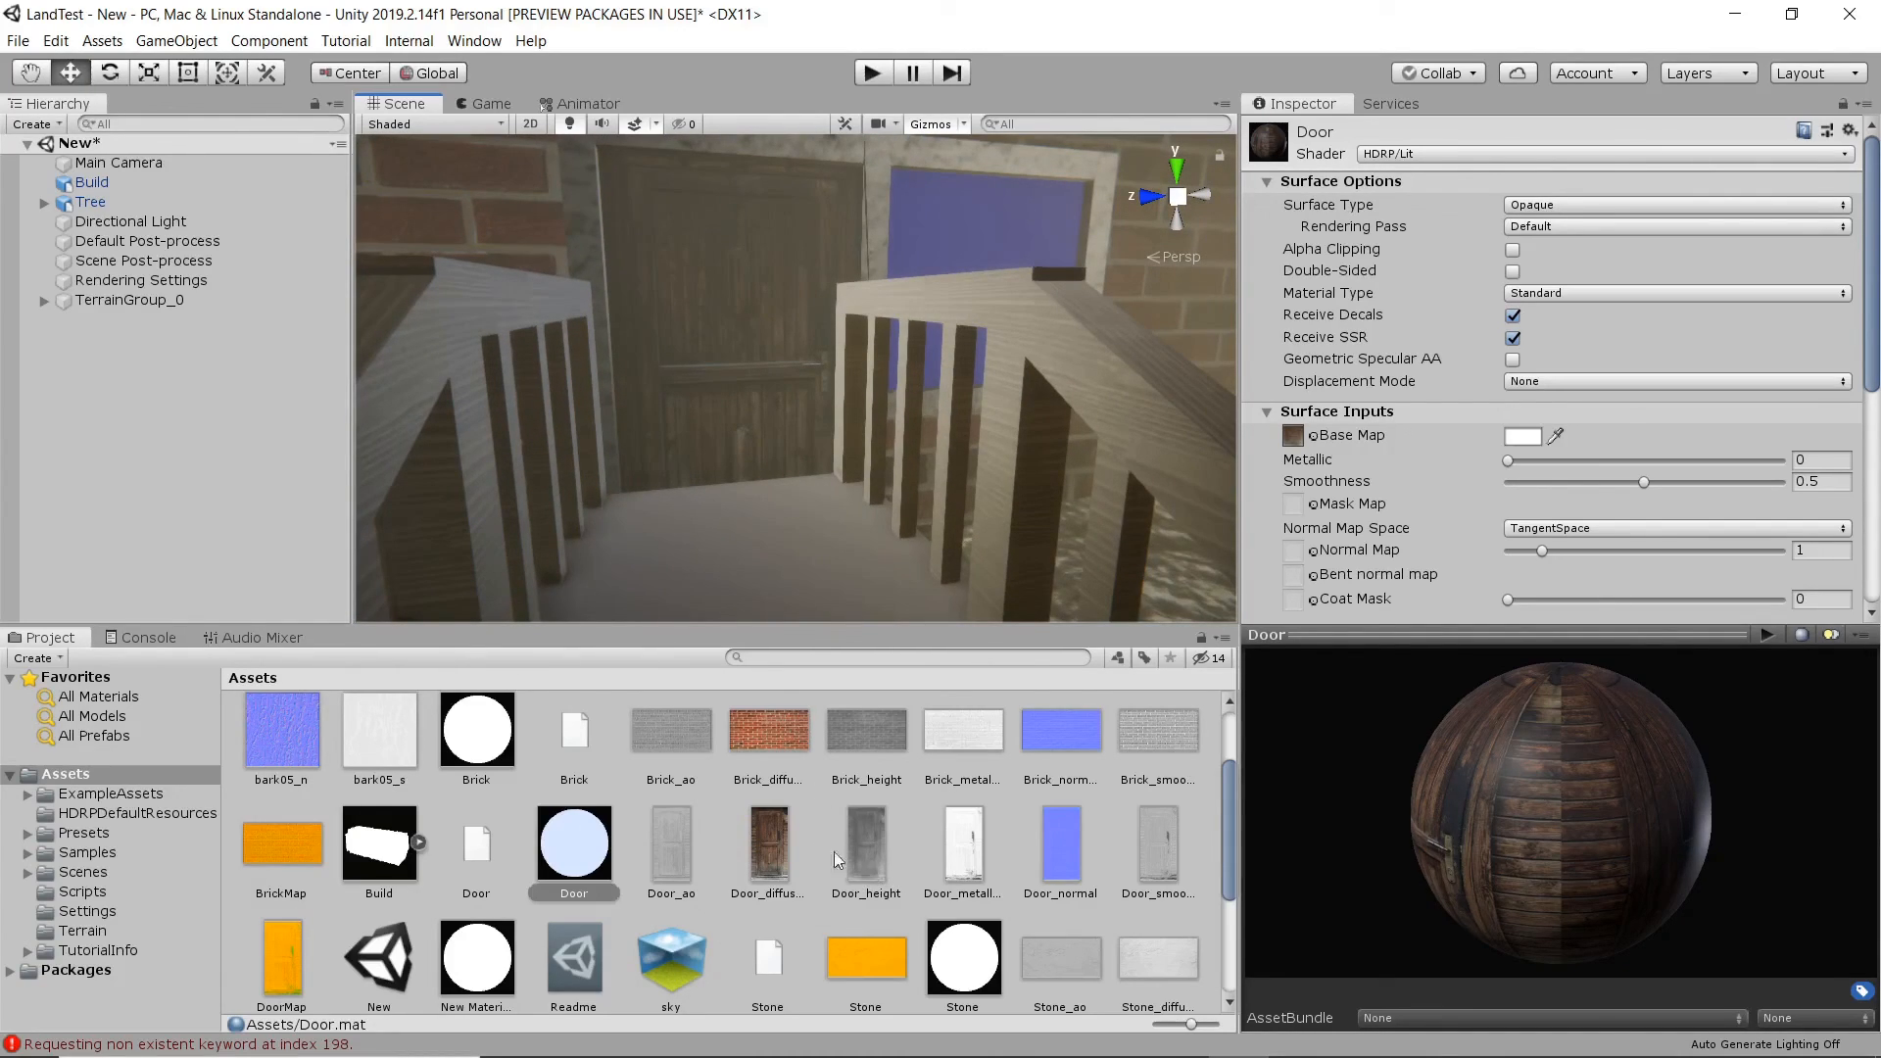
- Assign DoorMap as the Mask Map and Door_normal as the Normal Map of the Door material
drag(280, 951, 1299, 519)
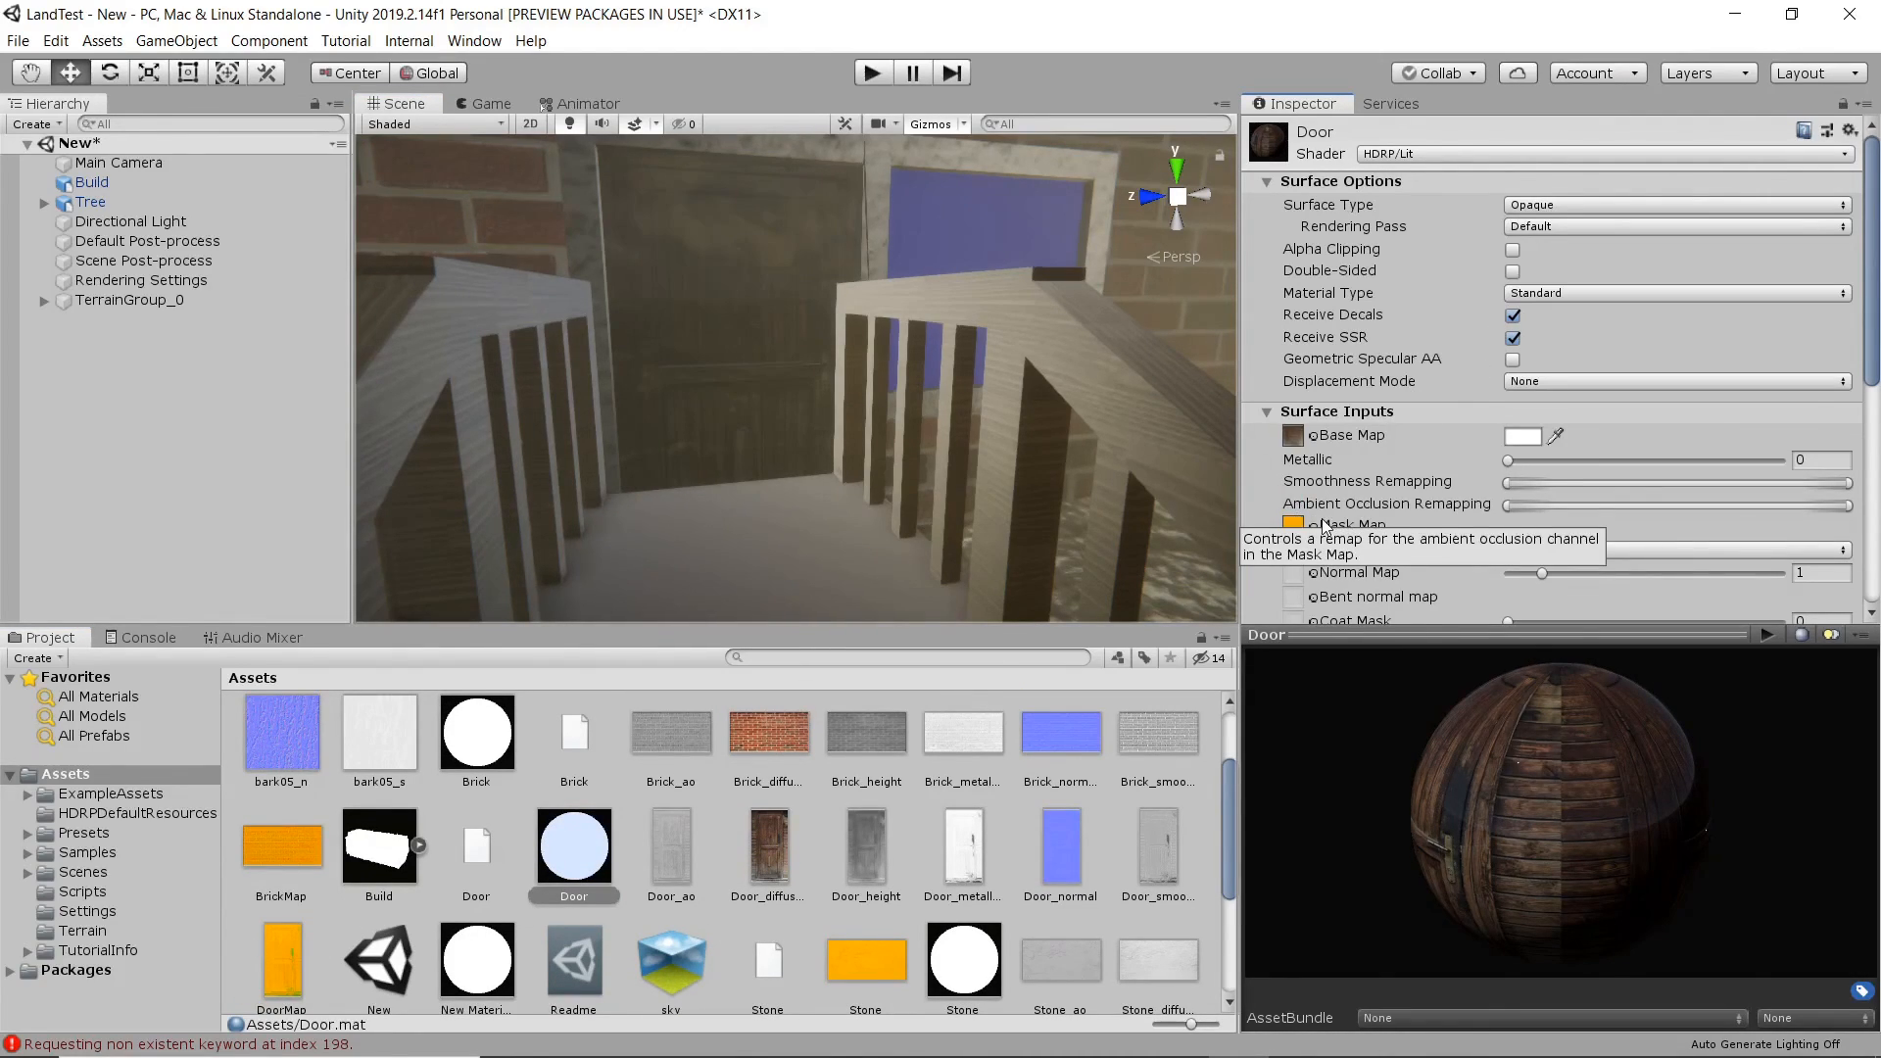
scroll(1472, 569, down, 3)
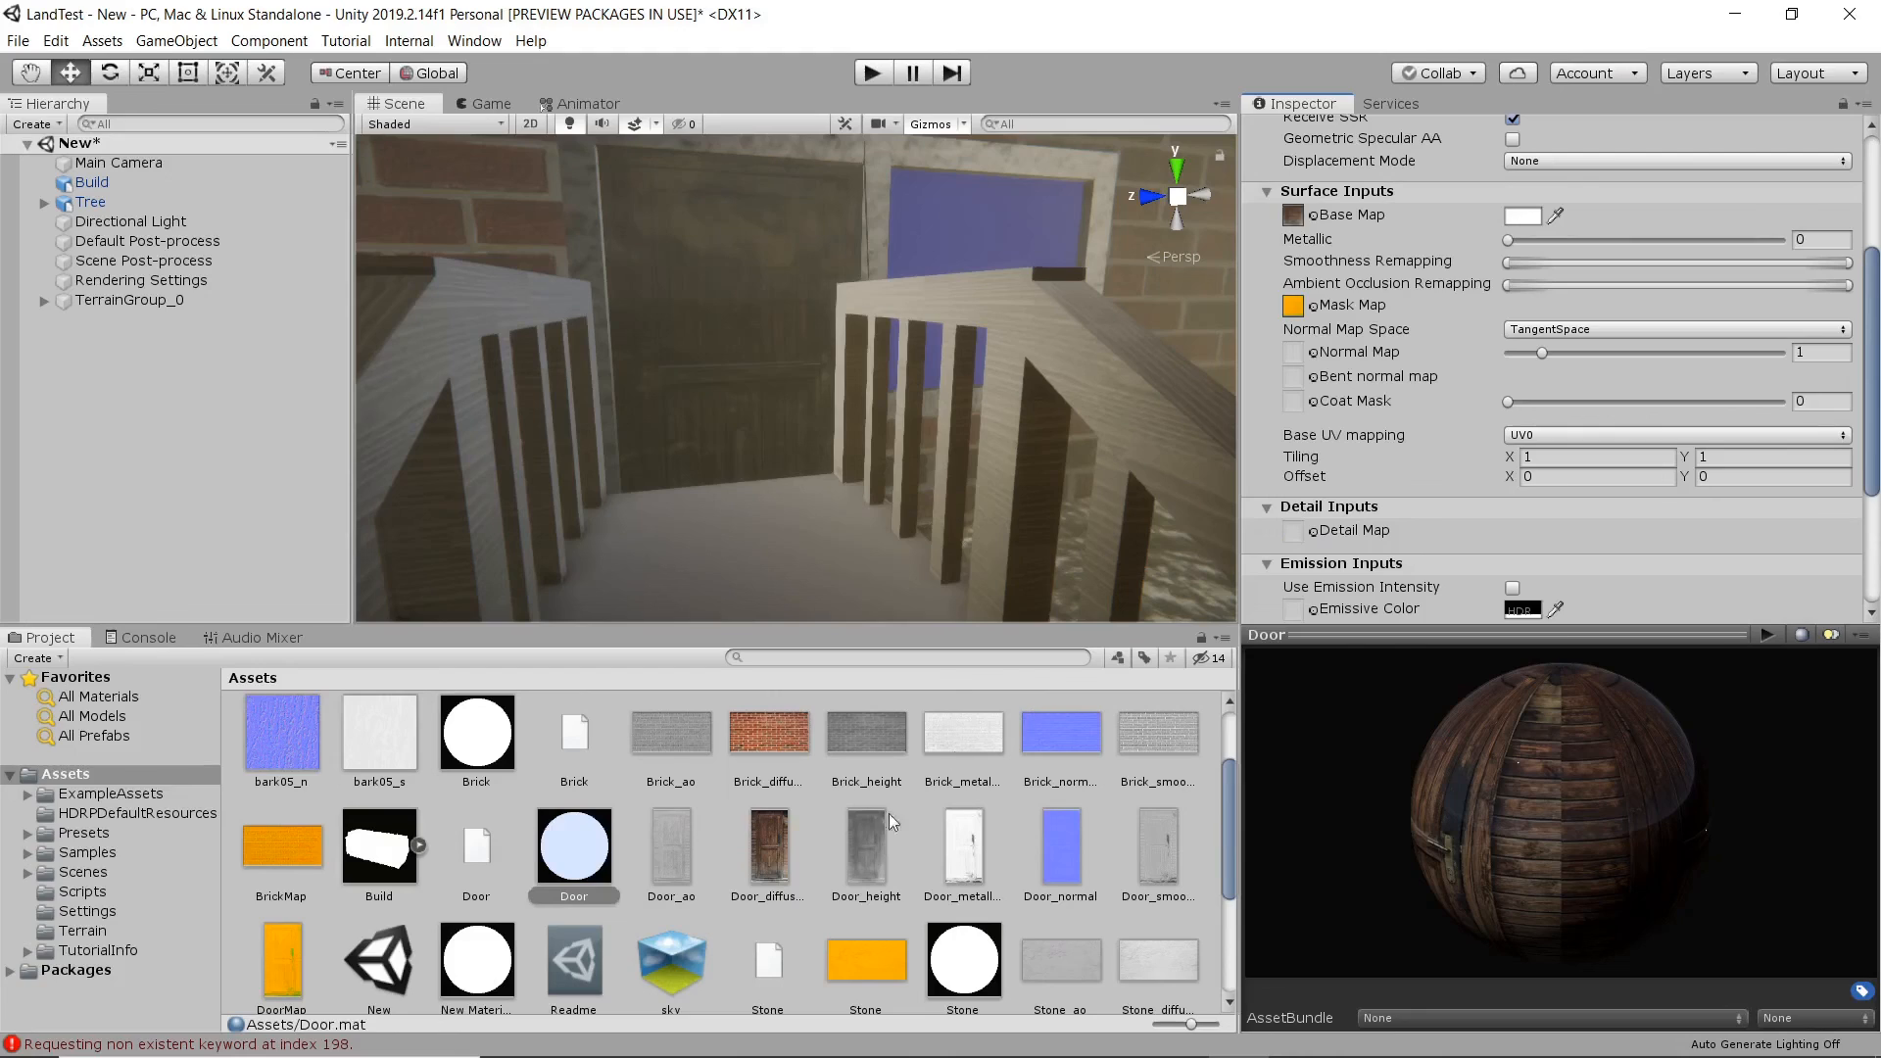
drag(1063, 860, 1306, 209)
scroll(1382, 475, down, 2)
scroll(1408, 387, up, 2)
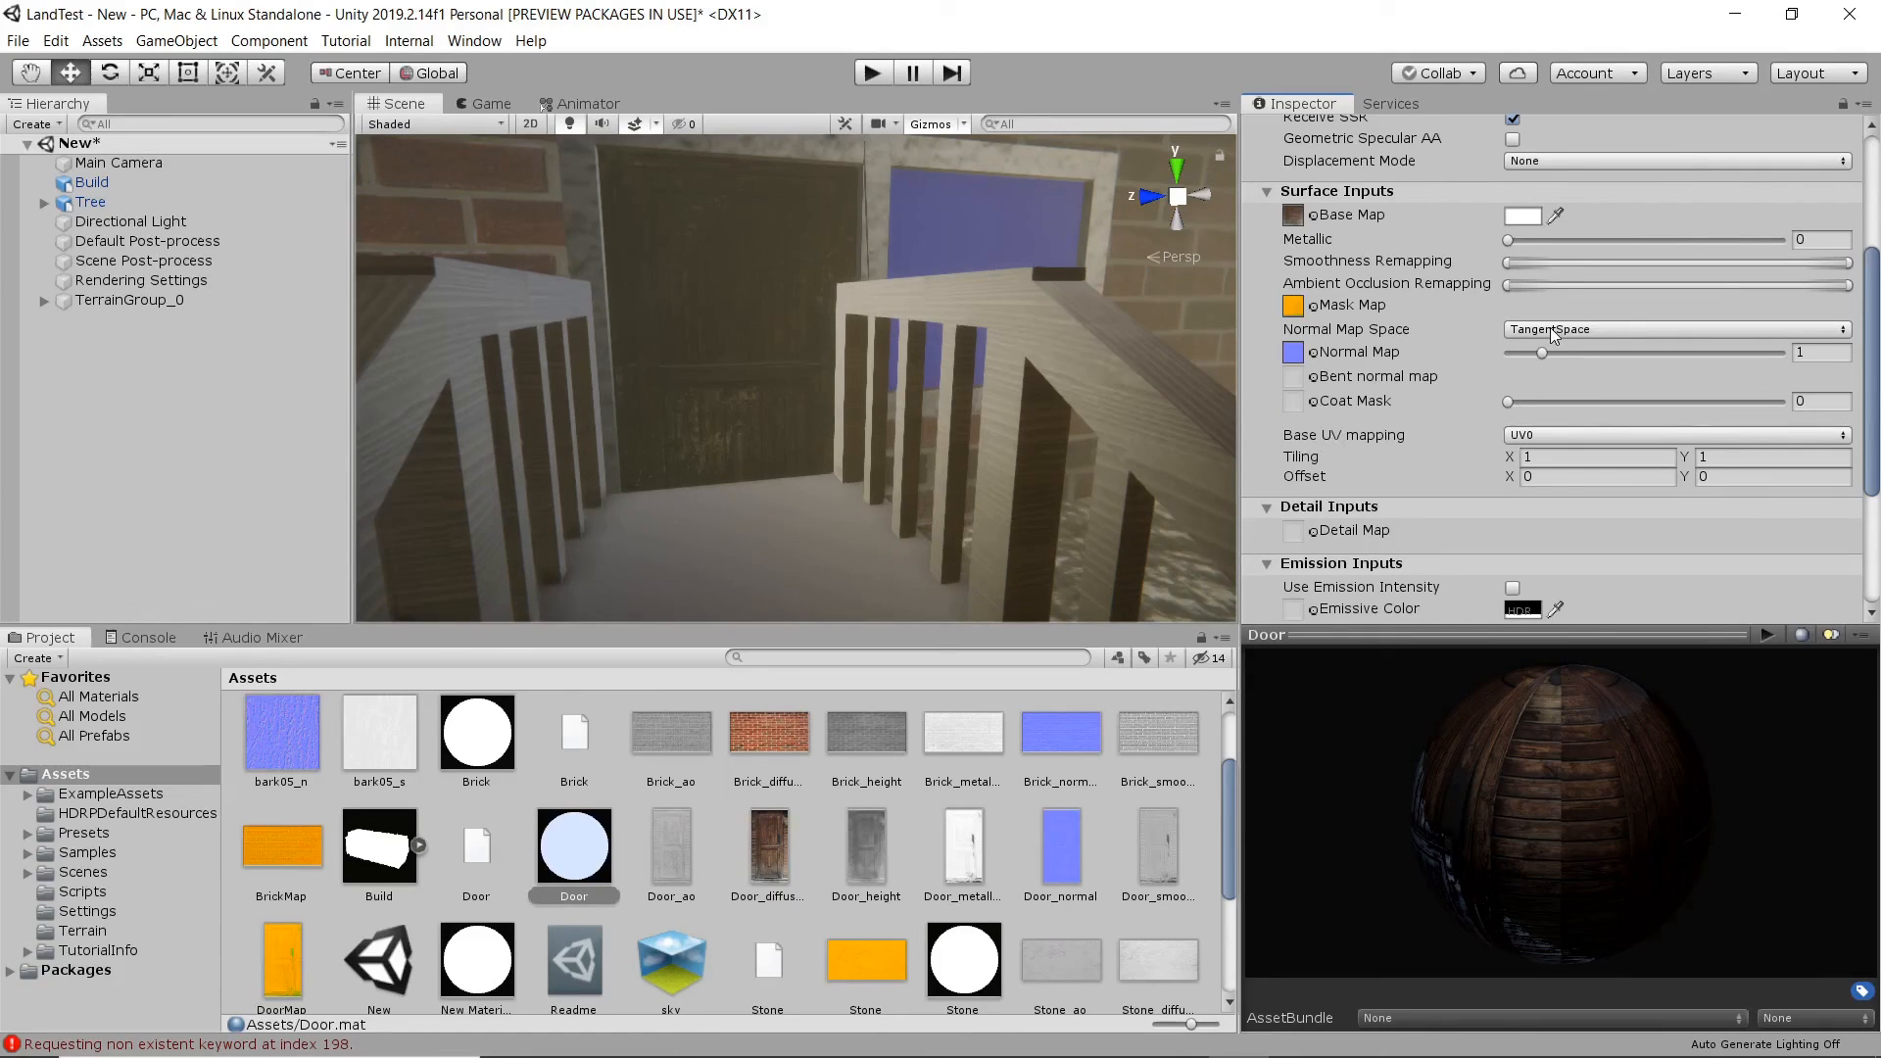
- Set the Door material's Displacement Mode to Pixel displacement and assign Door_height as its Height Map
click(1561, 162)
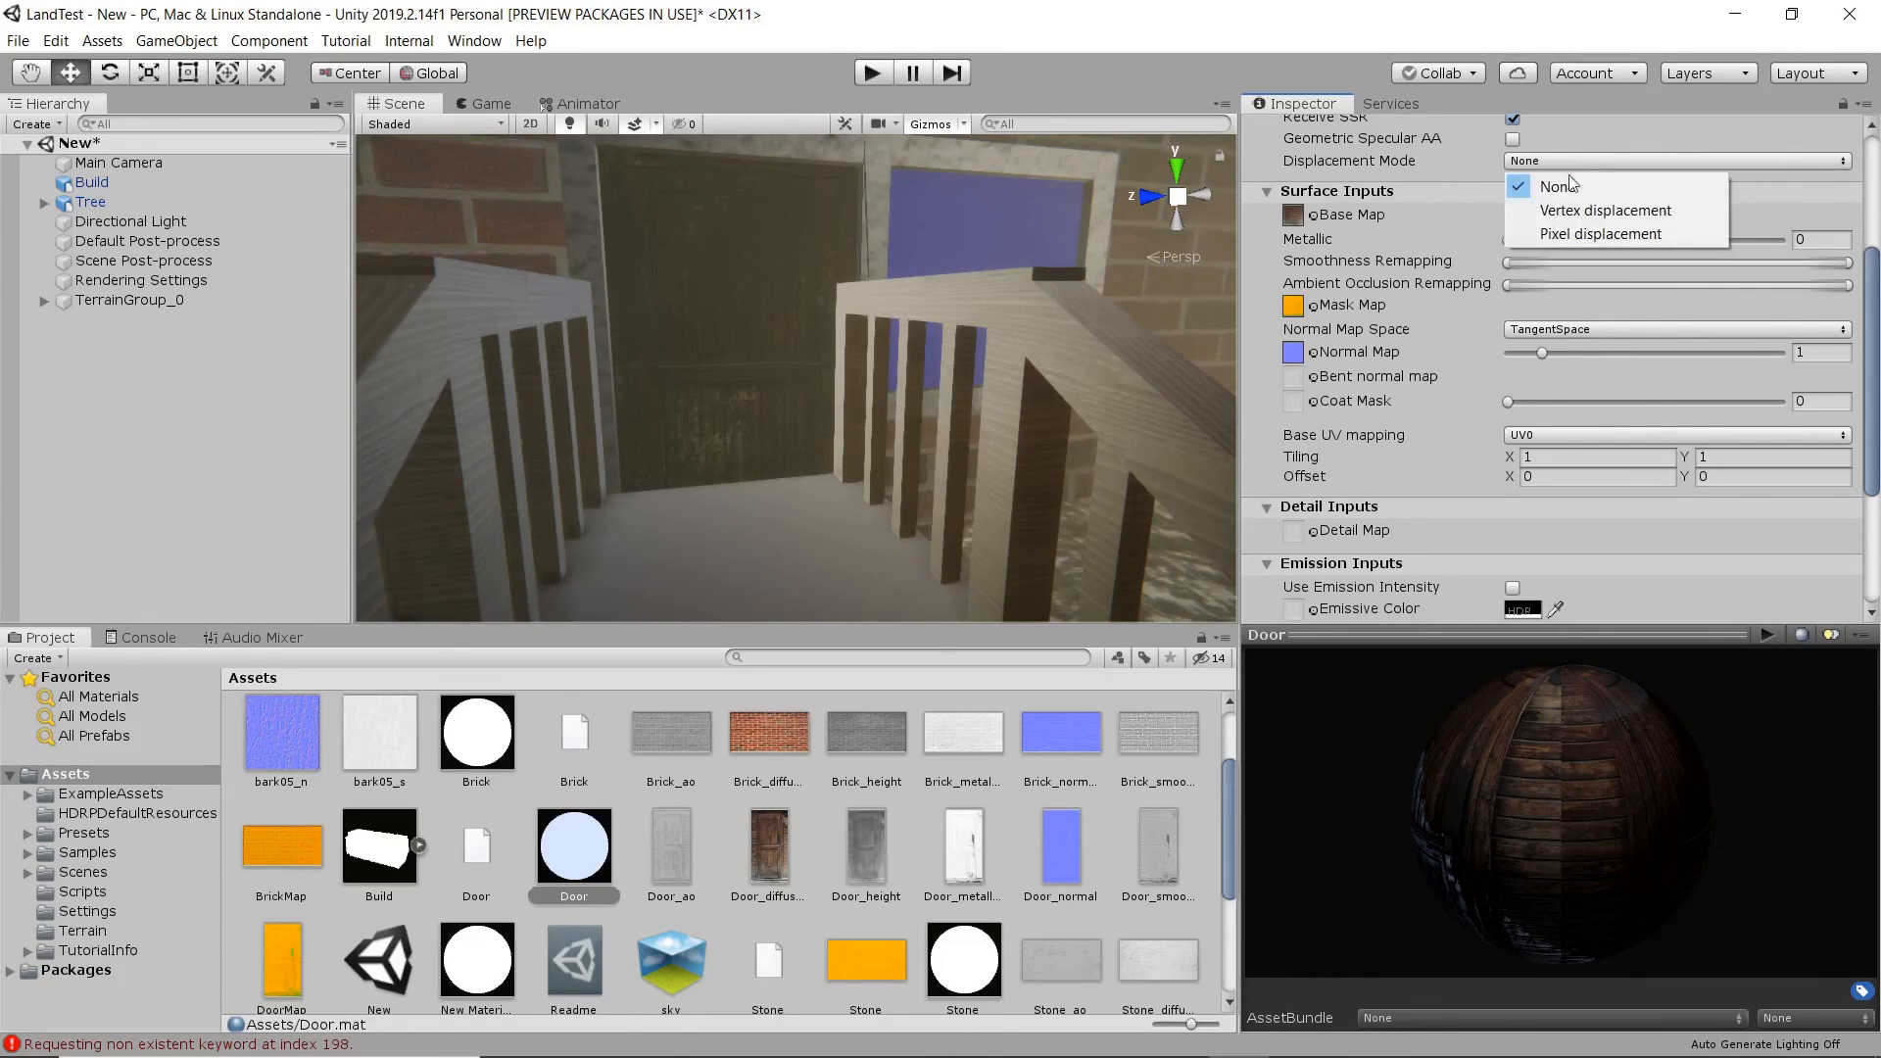
click(1620, 233)
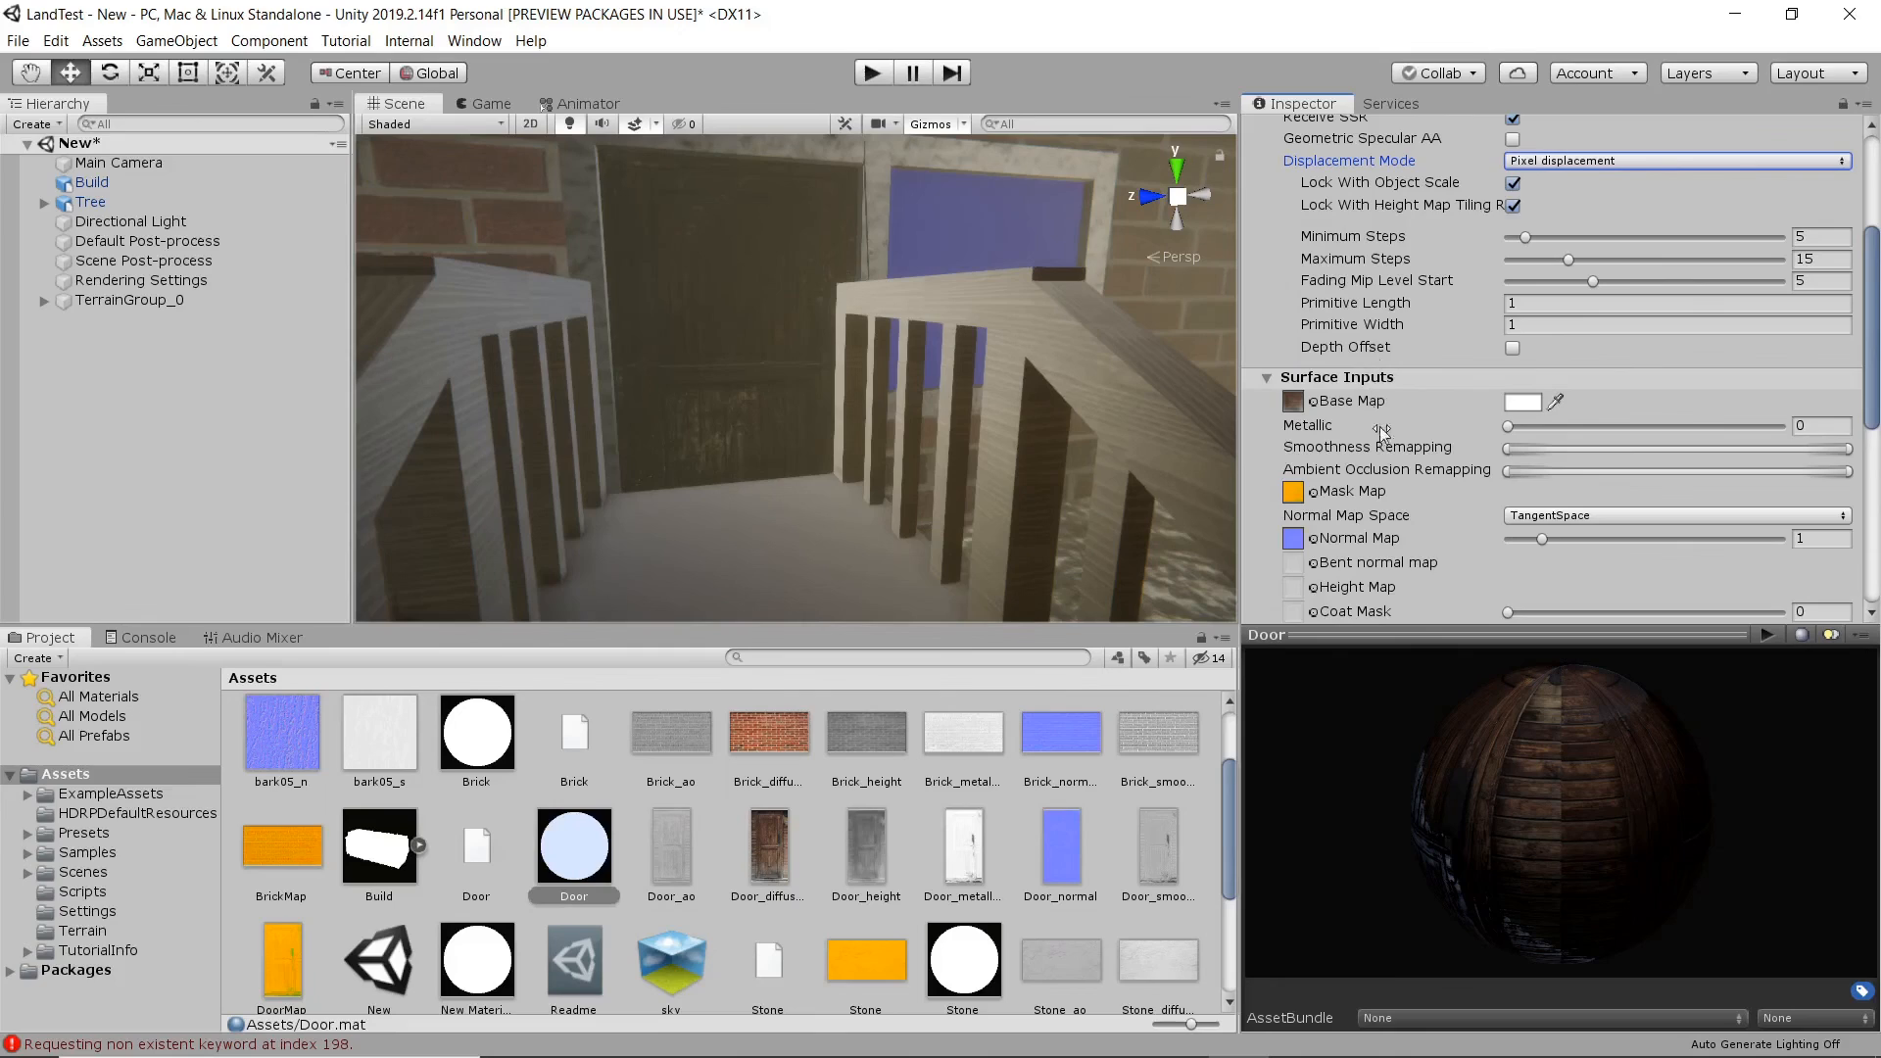
scroll(1381, 431, down, 5)
scroll(1384, 439, up, 4)
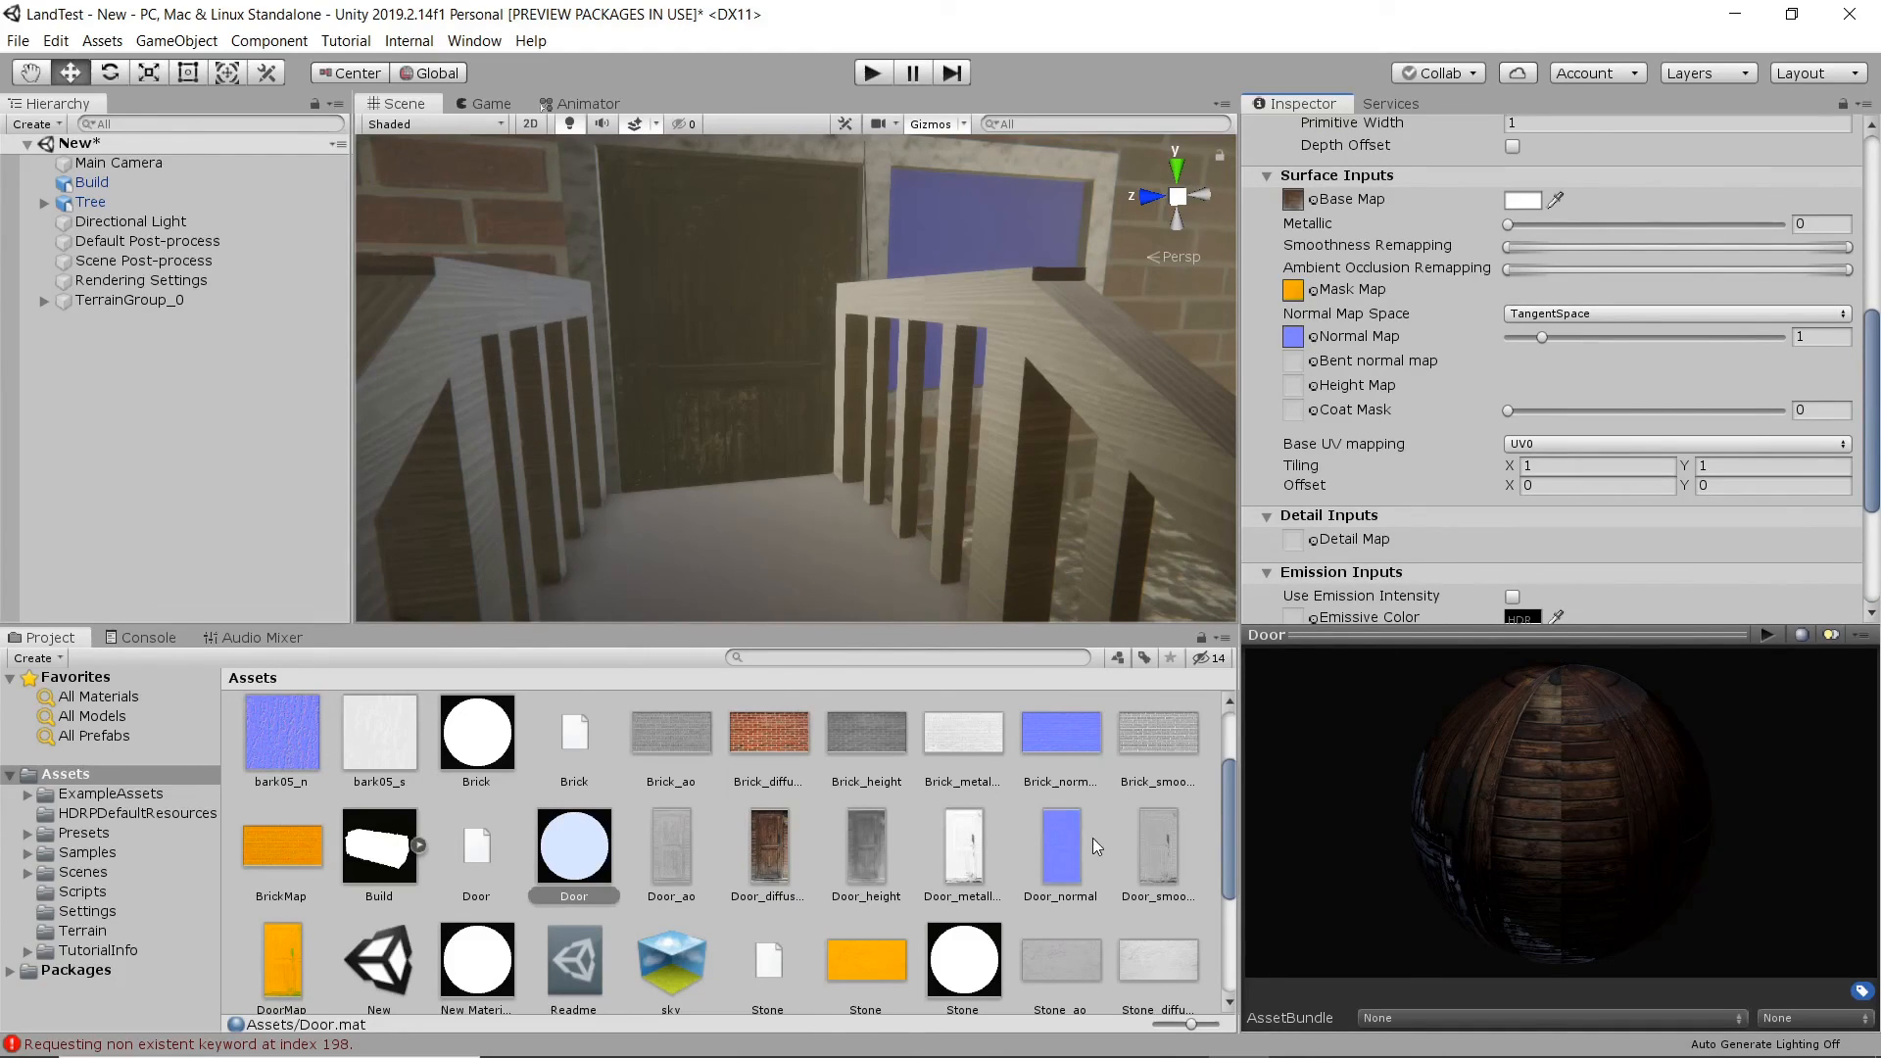
drag(862, 855, 1299, 395)
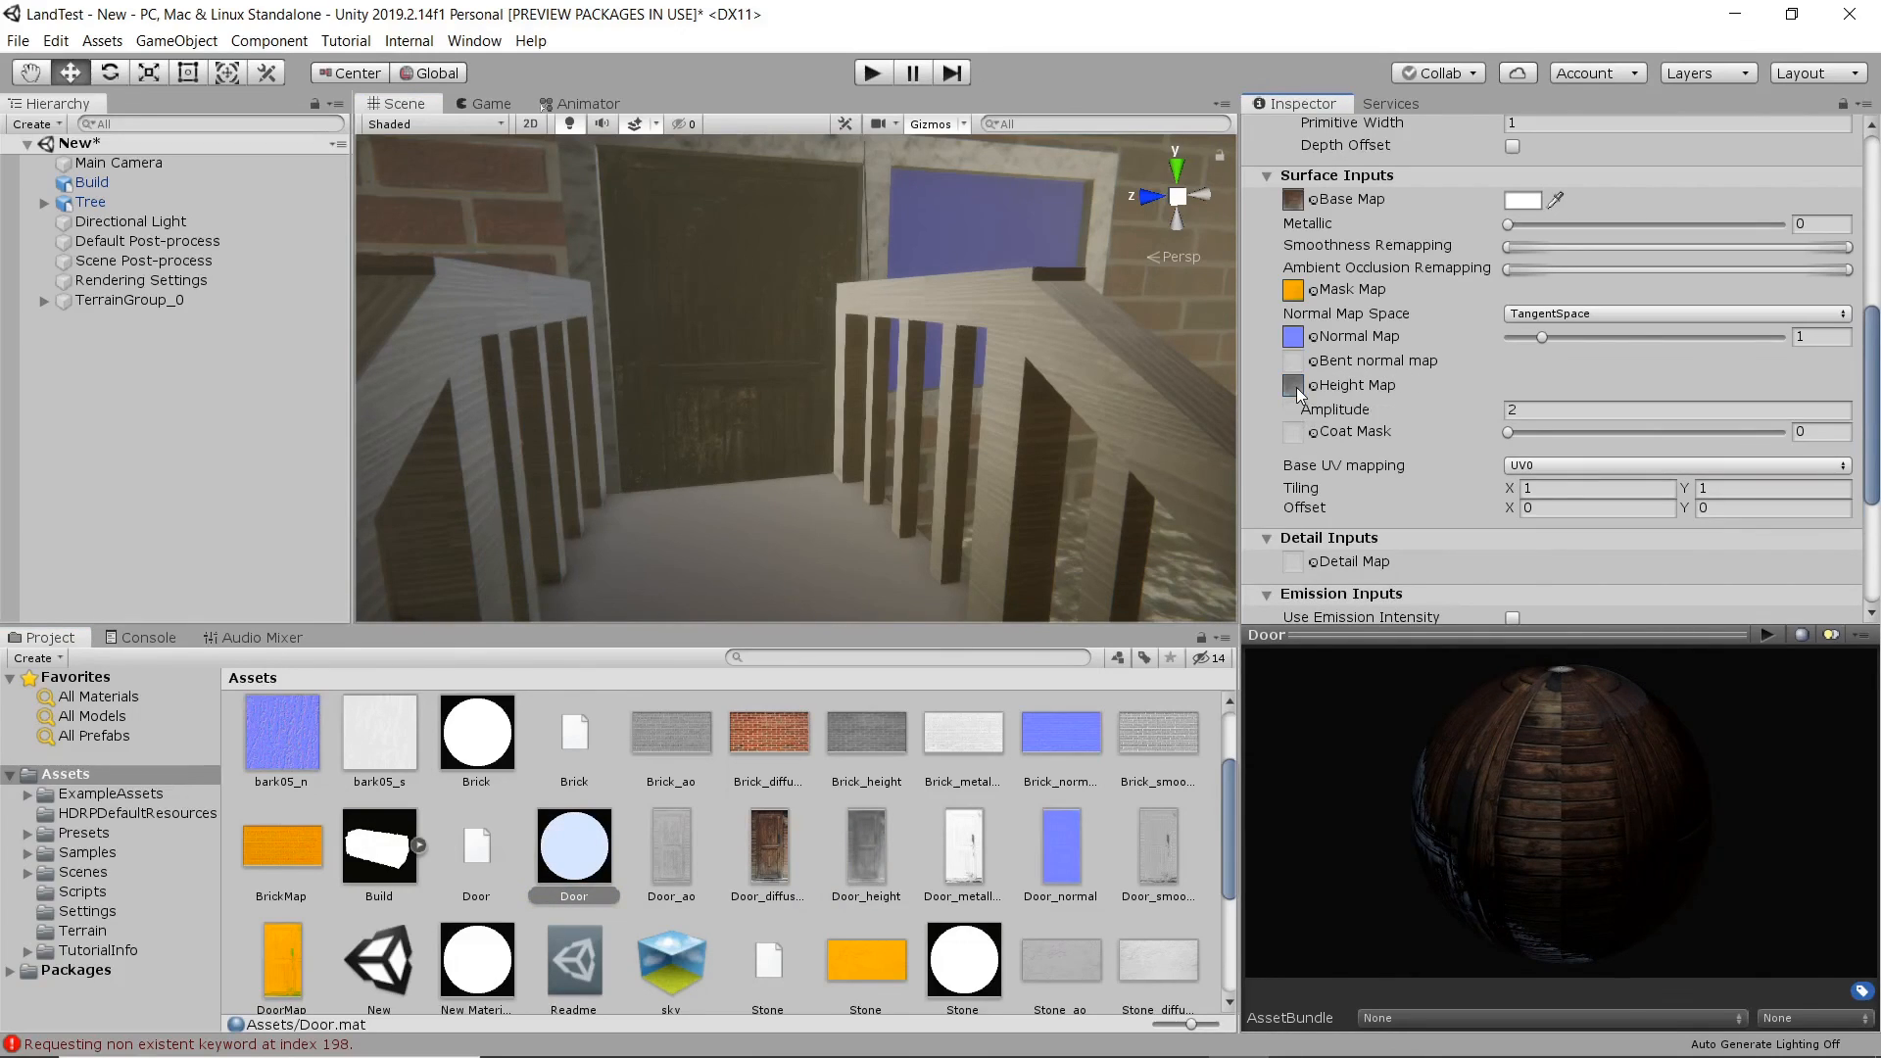
- Examine the textured door, the building's facade and its upper windows
scroll(797, 374, up, 5)
right_drag(798, 375, 919, 384)
scroll(920, 385, down, 10)
middle_drag(815, 331, 892, 465)
scroll(753, 404, down, 5)
middle_drag(825, 300, 806, 355)
scroll(806, 354, up, 1)
alt+drag(784, 355, 946, 365)
scroll(708, 320, up, 3)
middle_drag(668, 321, 722, 341)
scroll(784, 388, up, 2)
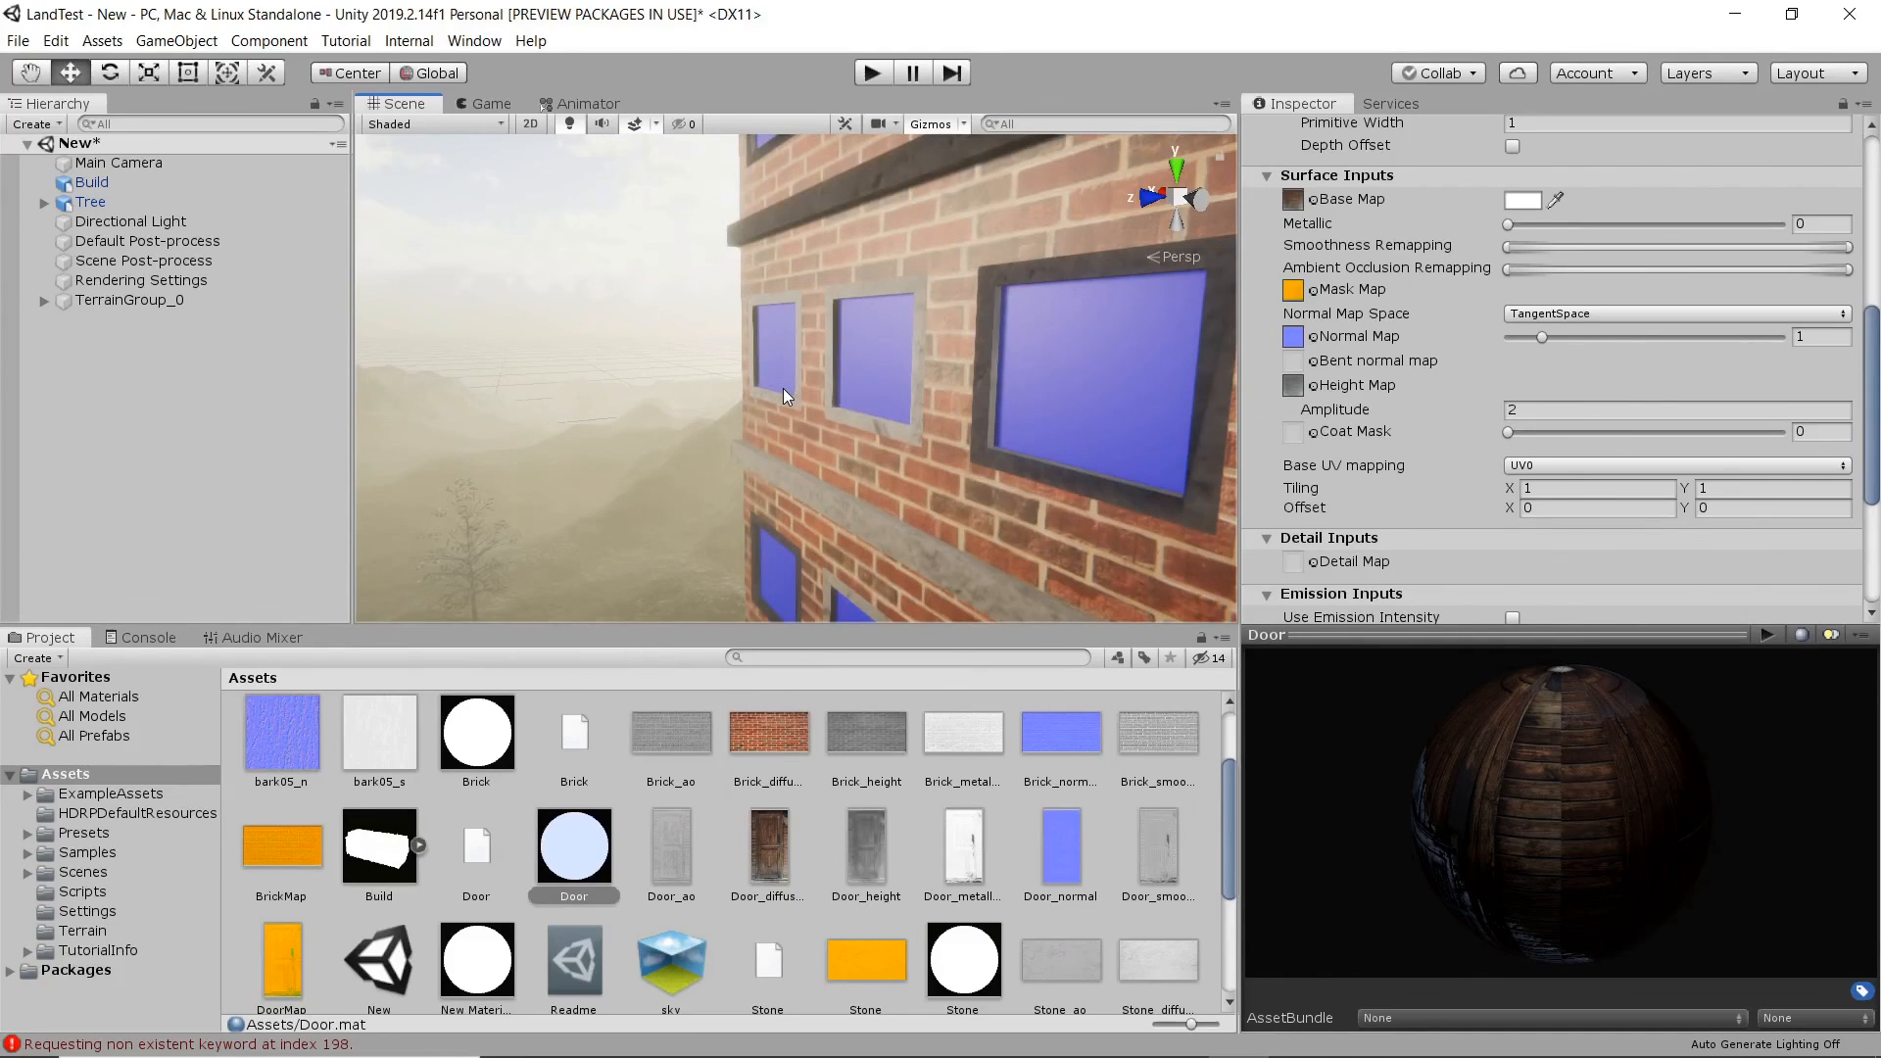
- Create a new material named Glass in the Assets folder and apply it to the building's window panes
scroll(1068, 872, down, 3)
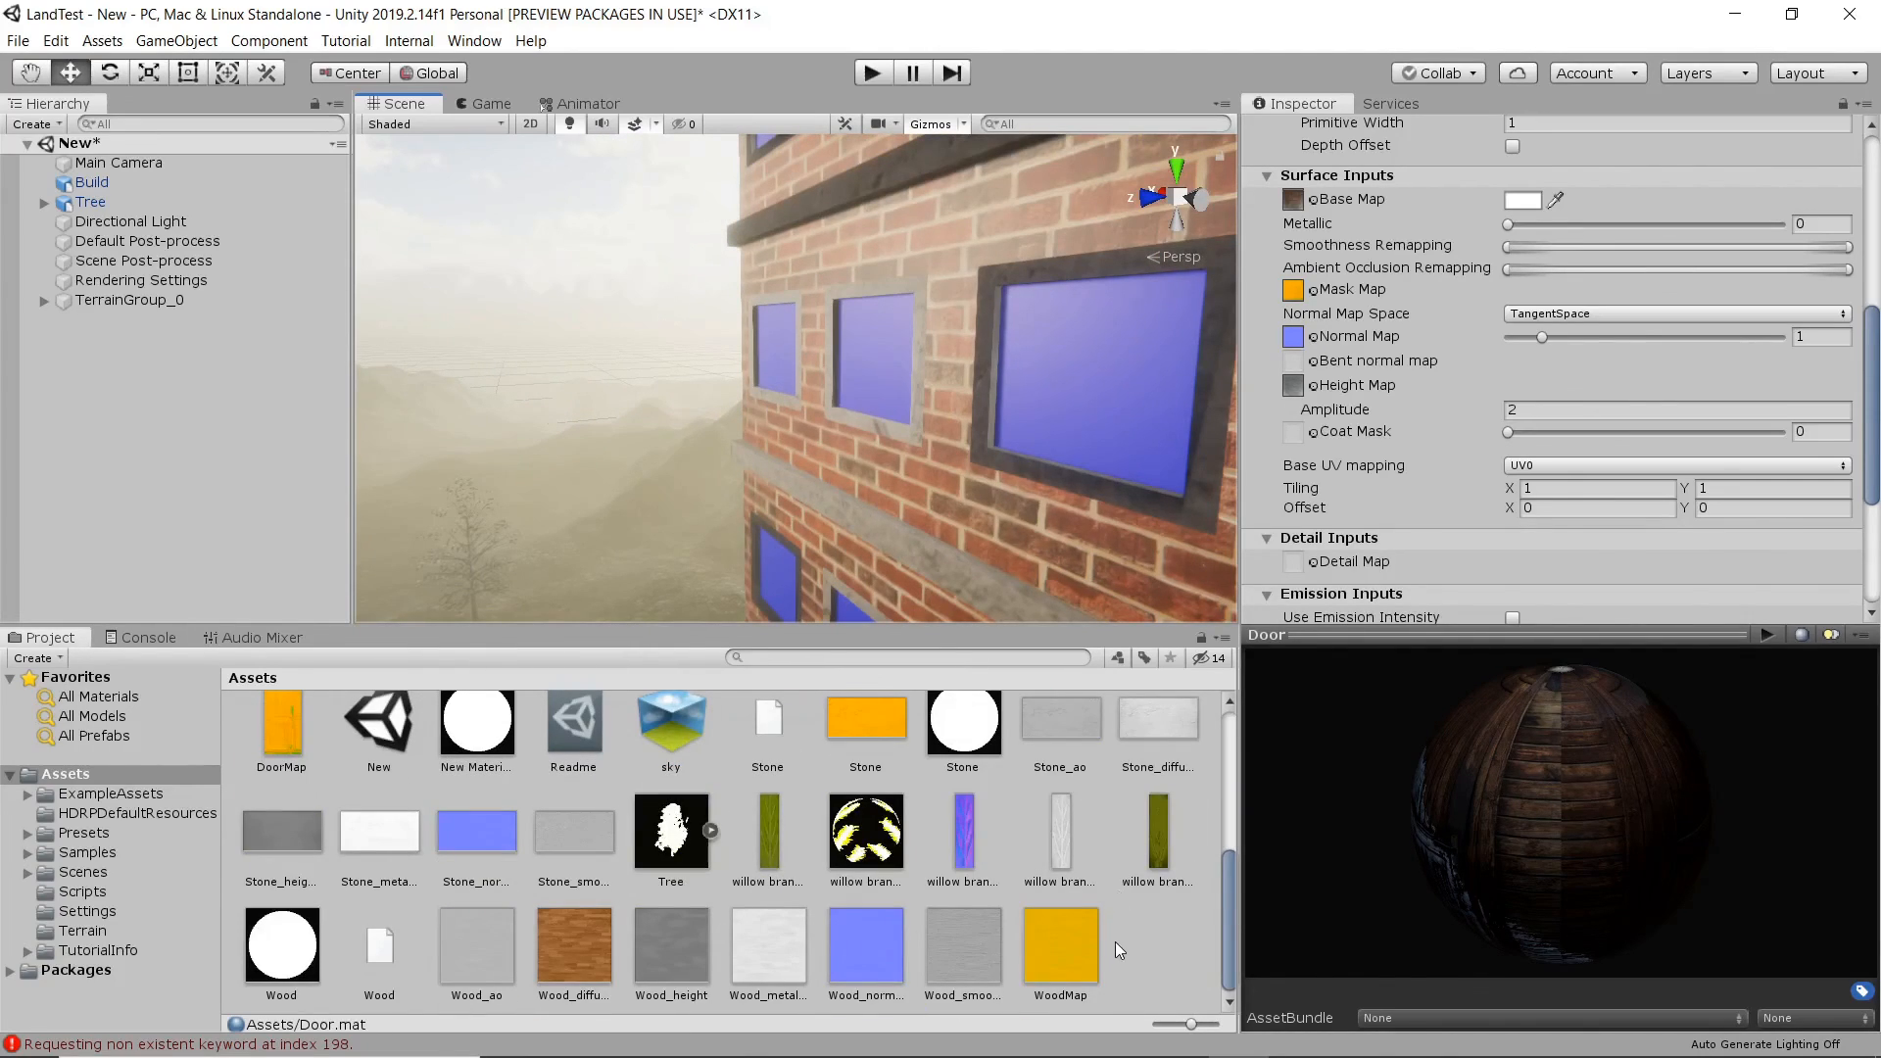
right_click(1158, 941)
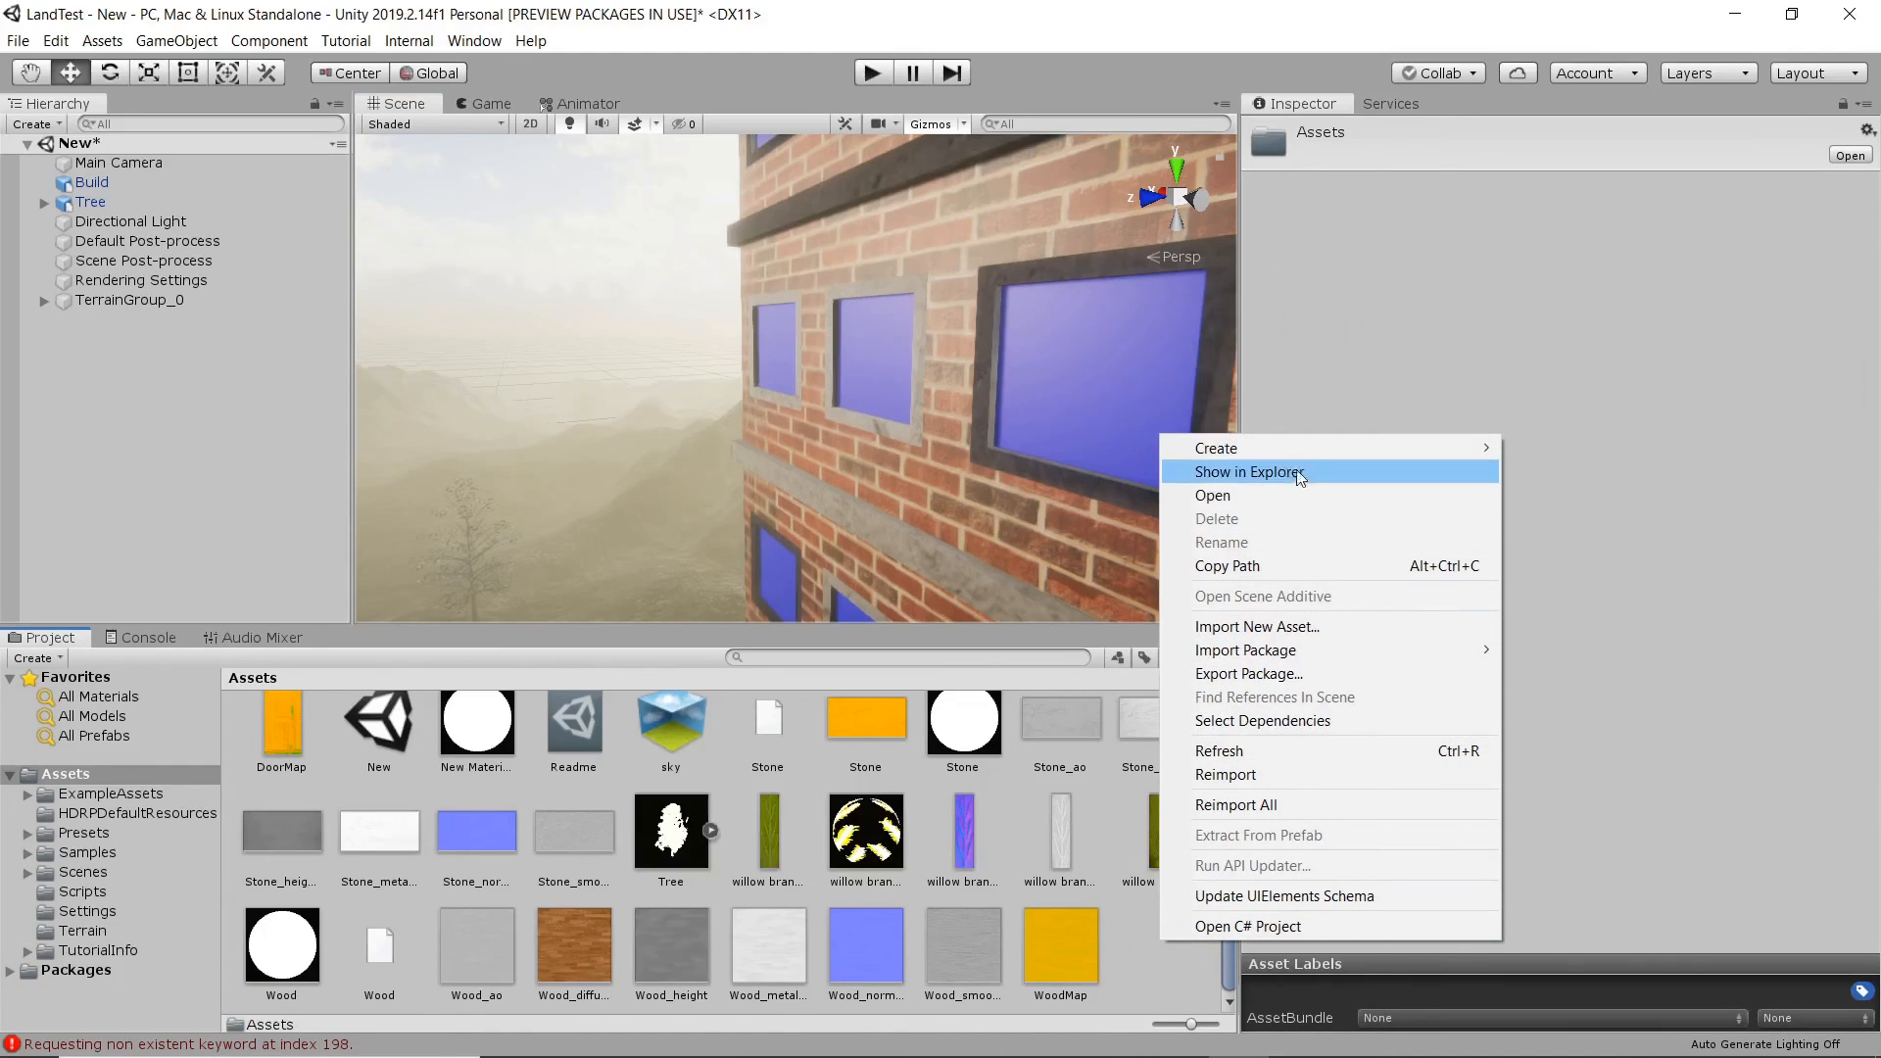
mouse_move(1304, 451)
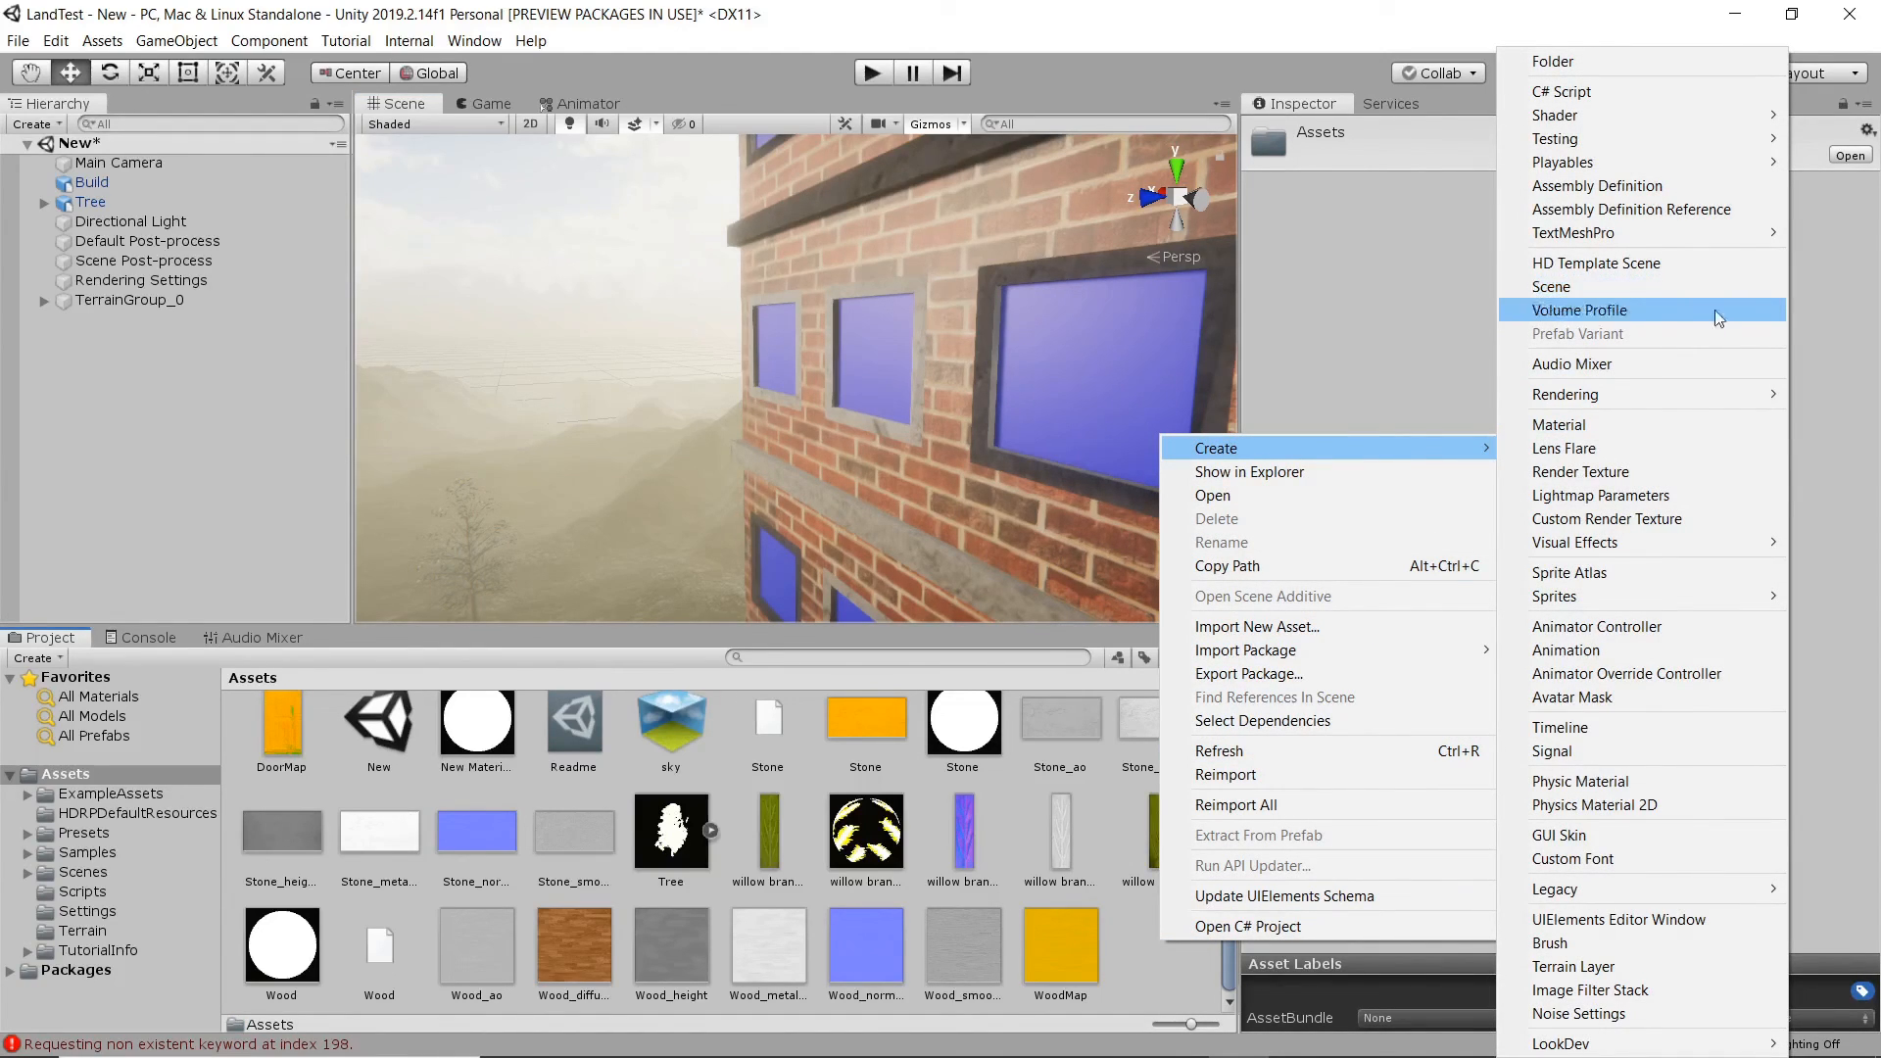
click(1671, 423)
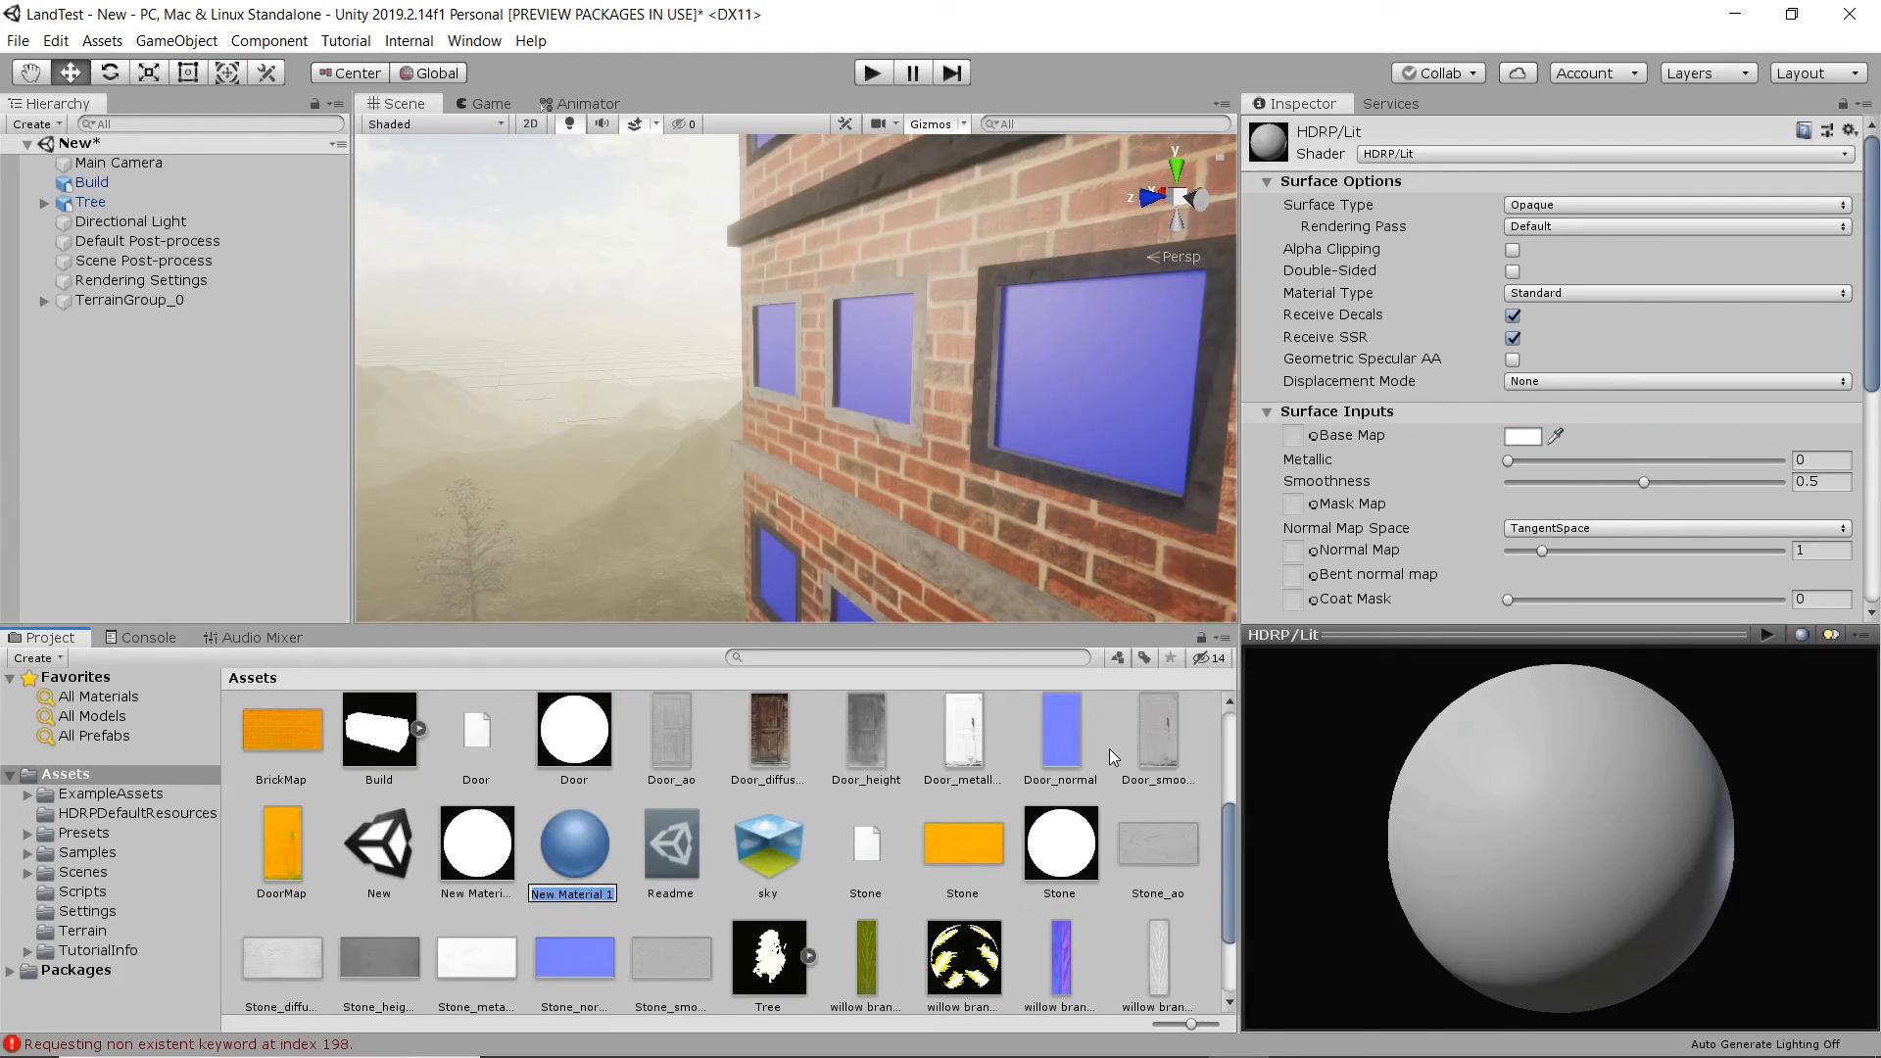
text(Glass)
key(Return)
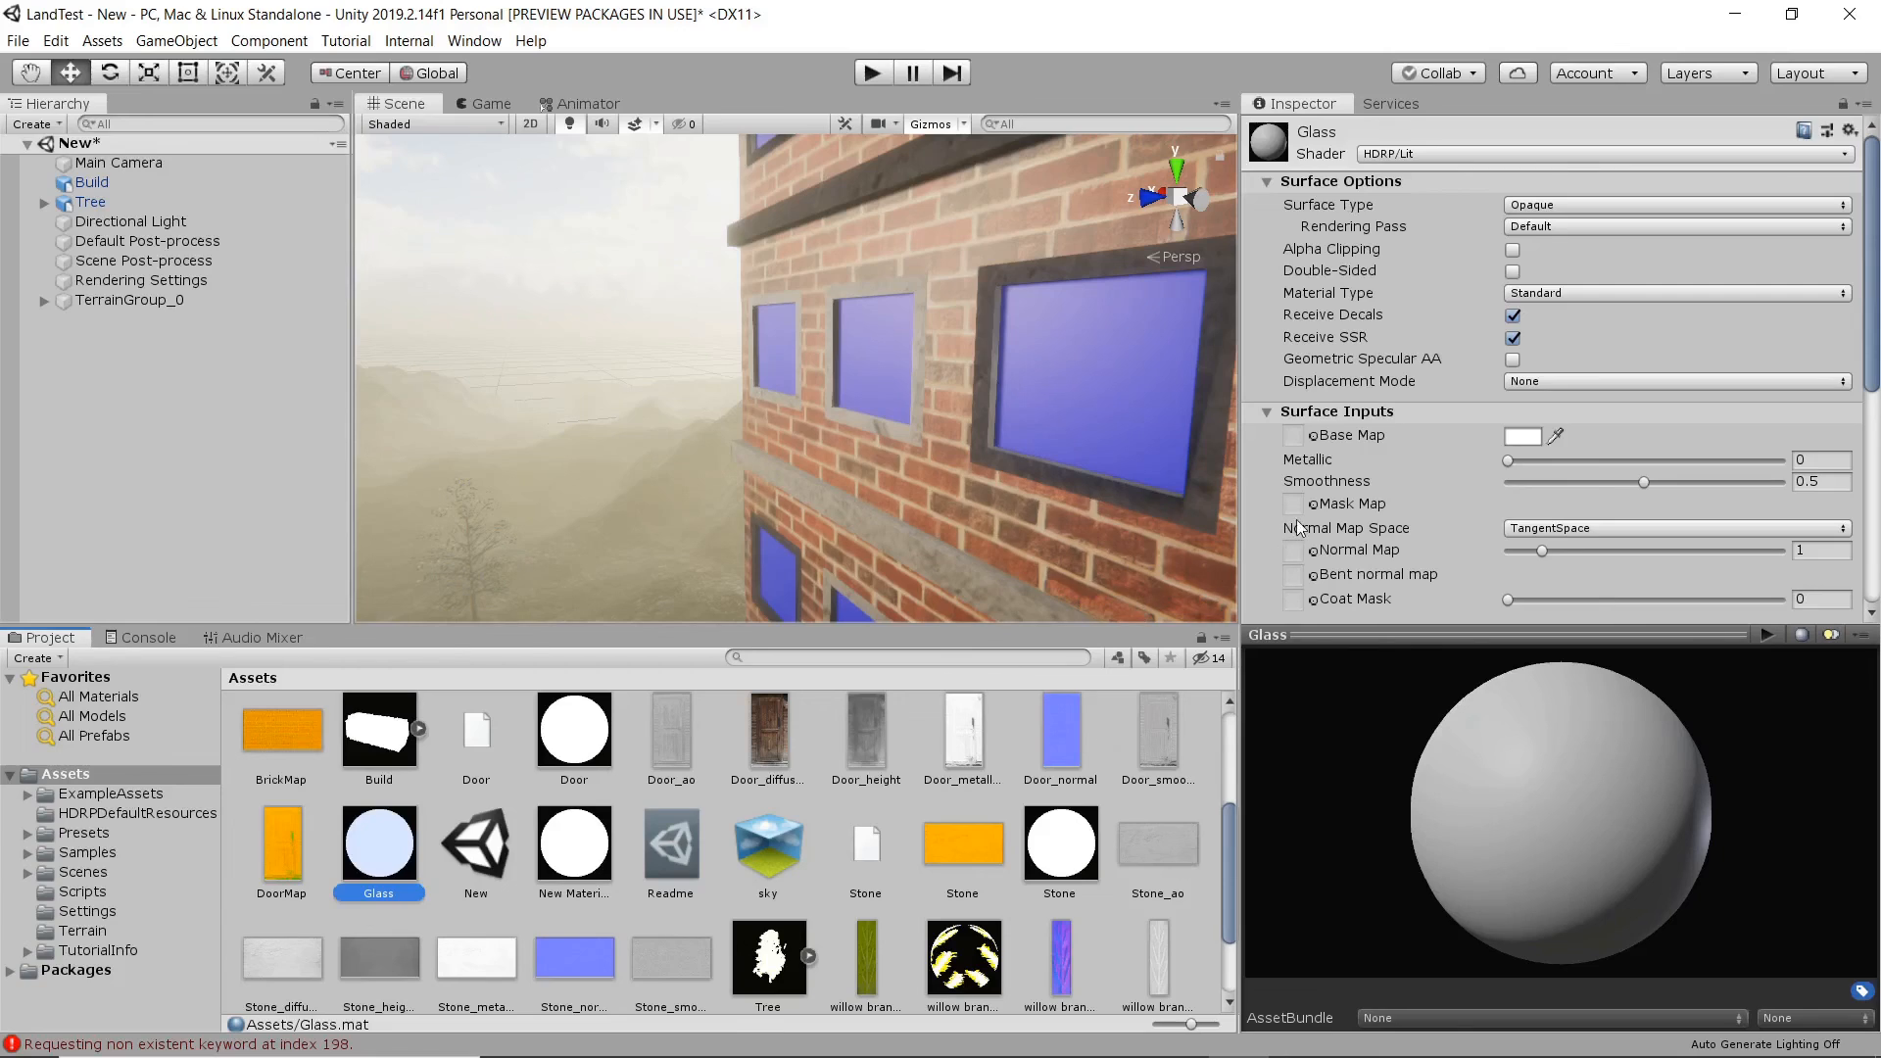
drag(385, 847, 1072, 390)
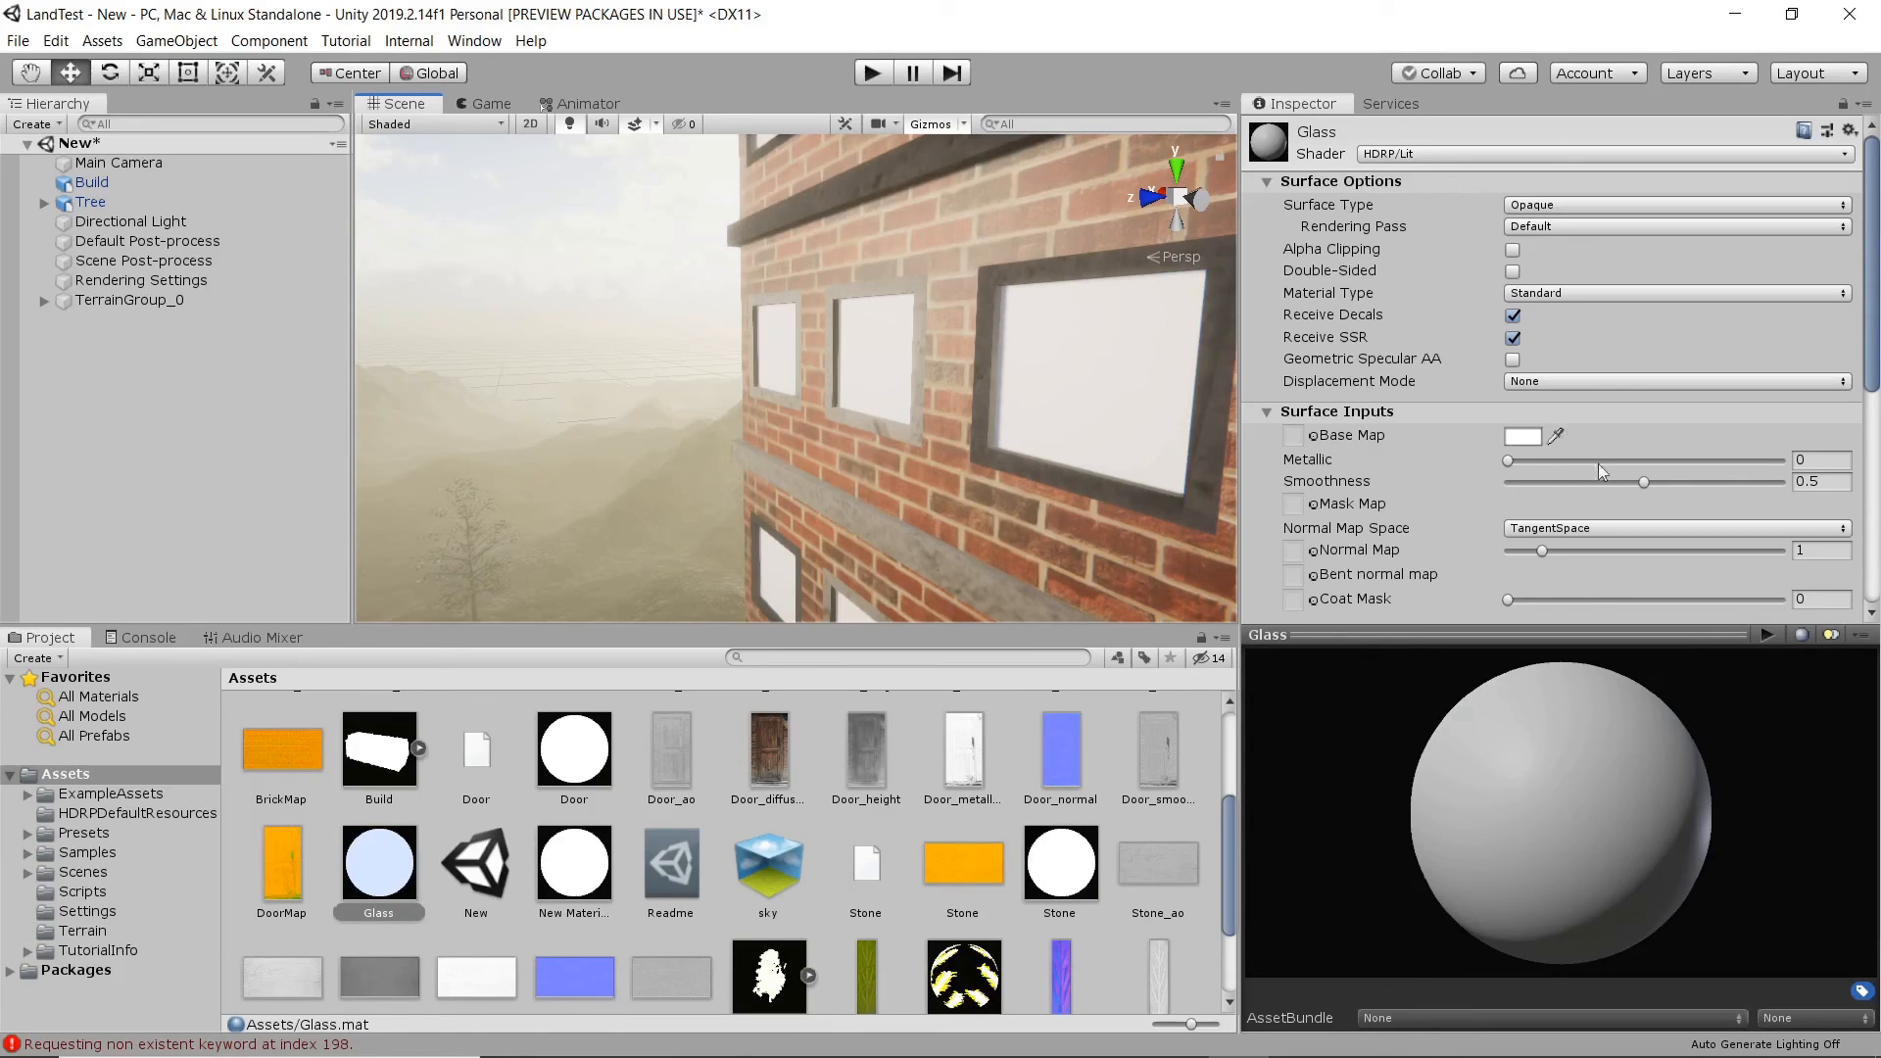
- Raise the Glass material's Smoothness to 0.937 and its Metallic value to 0.914
drag(1647, 484, 1768, 485)
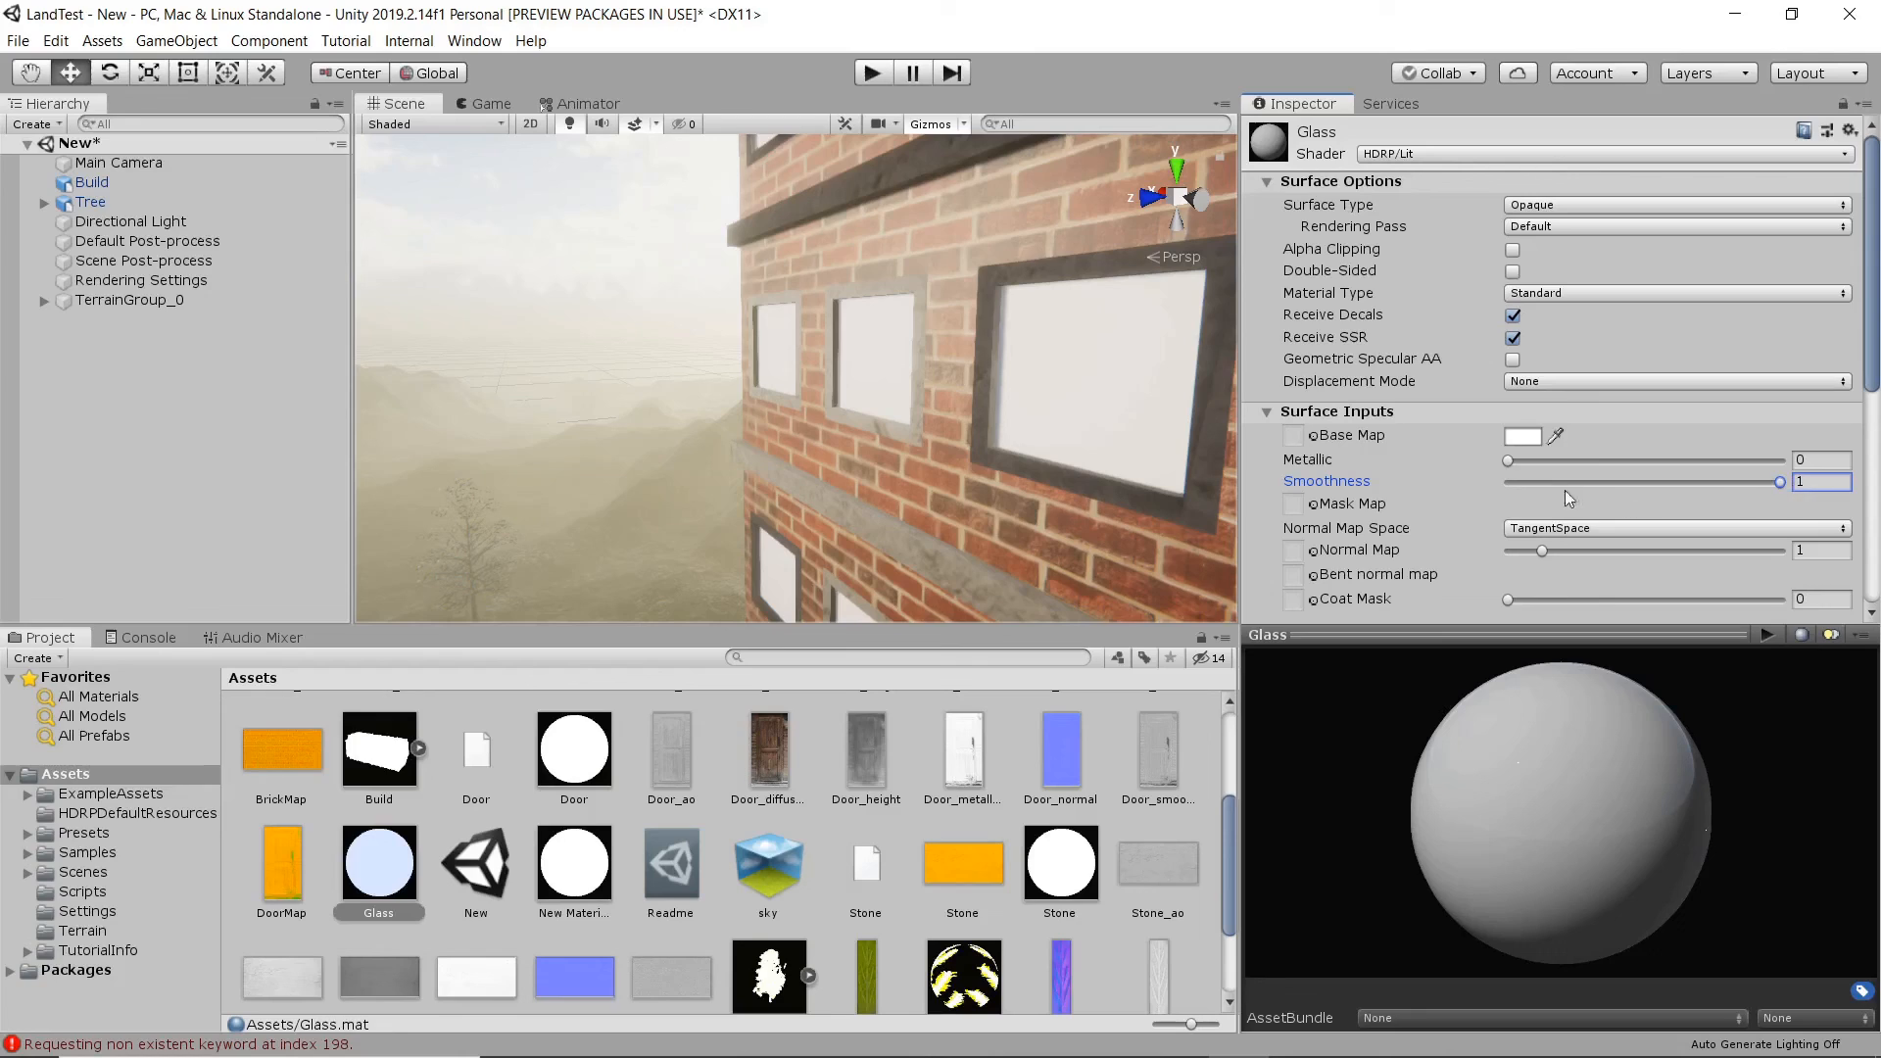
scroll(1517, 490, down, 5)
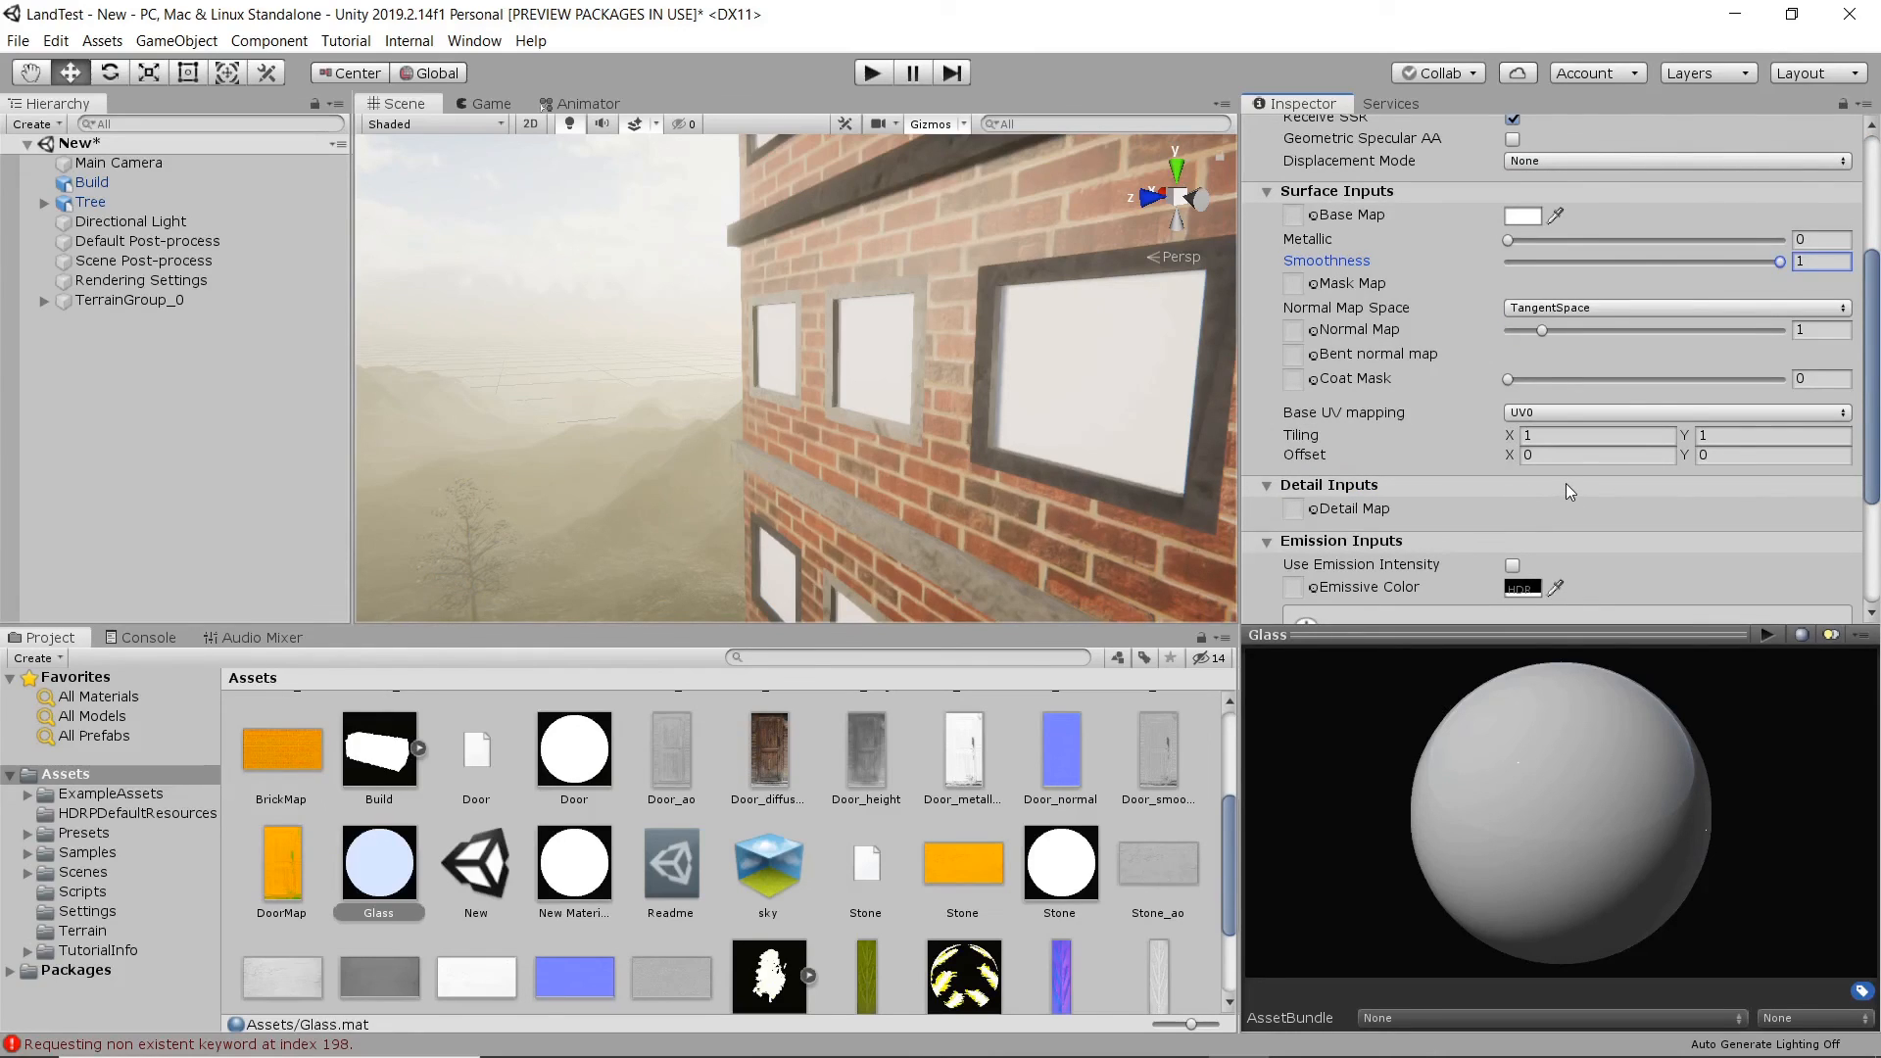
scroll(1566, 484, down, 4)
scroll(1566, 485, up, 5)
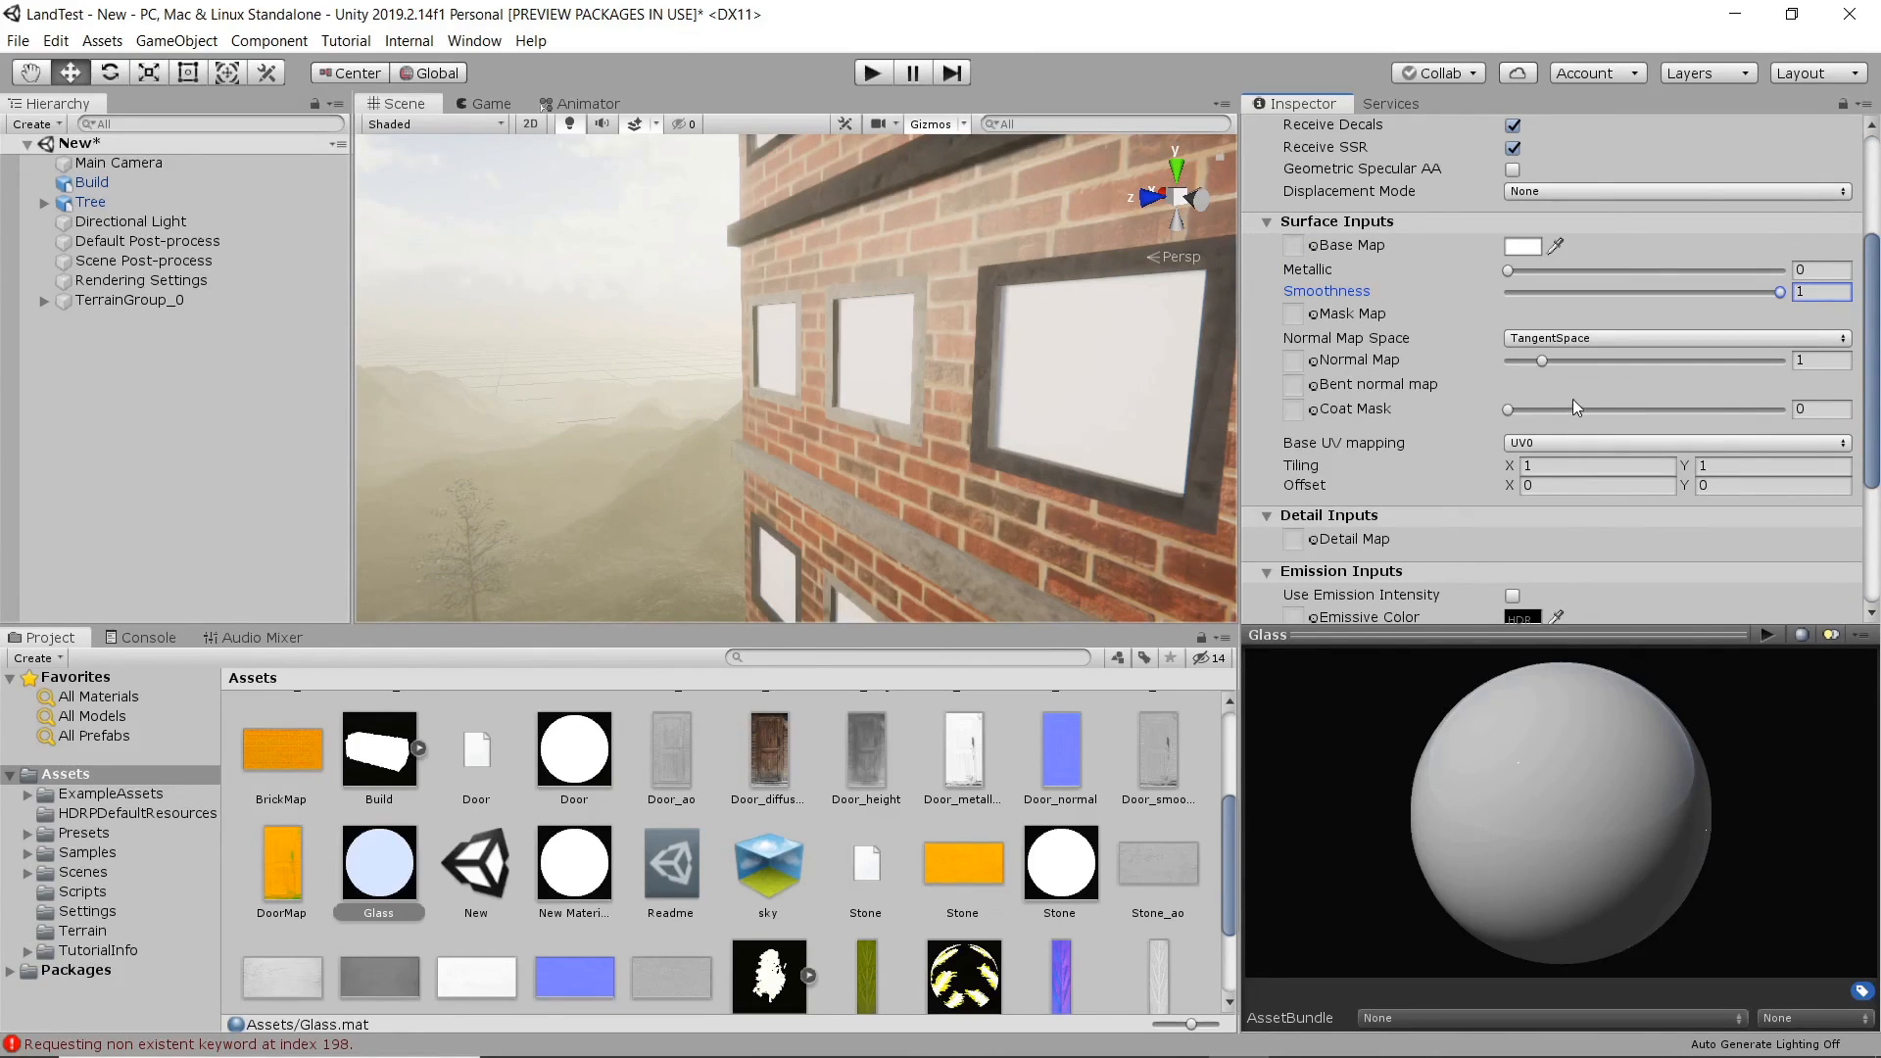
drag(1510, 271, 1762, 285)
scroll(719, 374, down, 5)
middle_drag(725, 376, 842, 394)
scroll(796, 377, down, 3)
- Set the Glass material's Base Map color to a dark bluish grey
click(1520, 246)
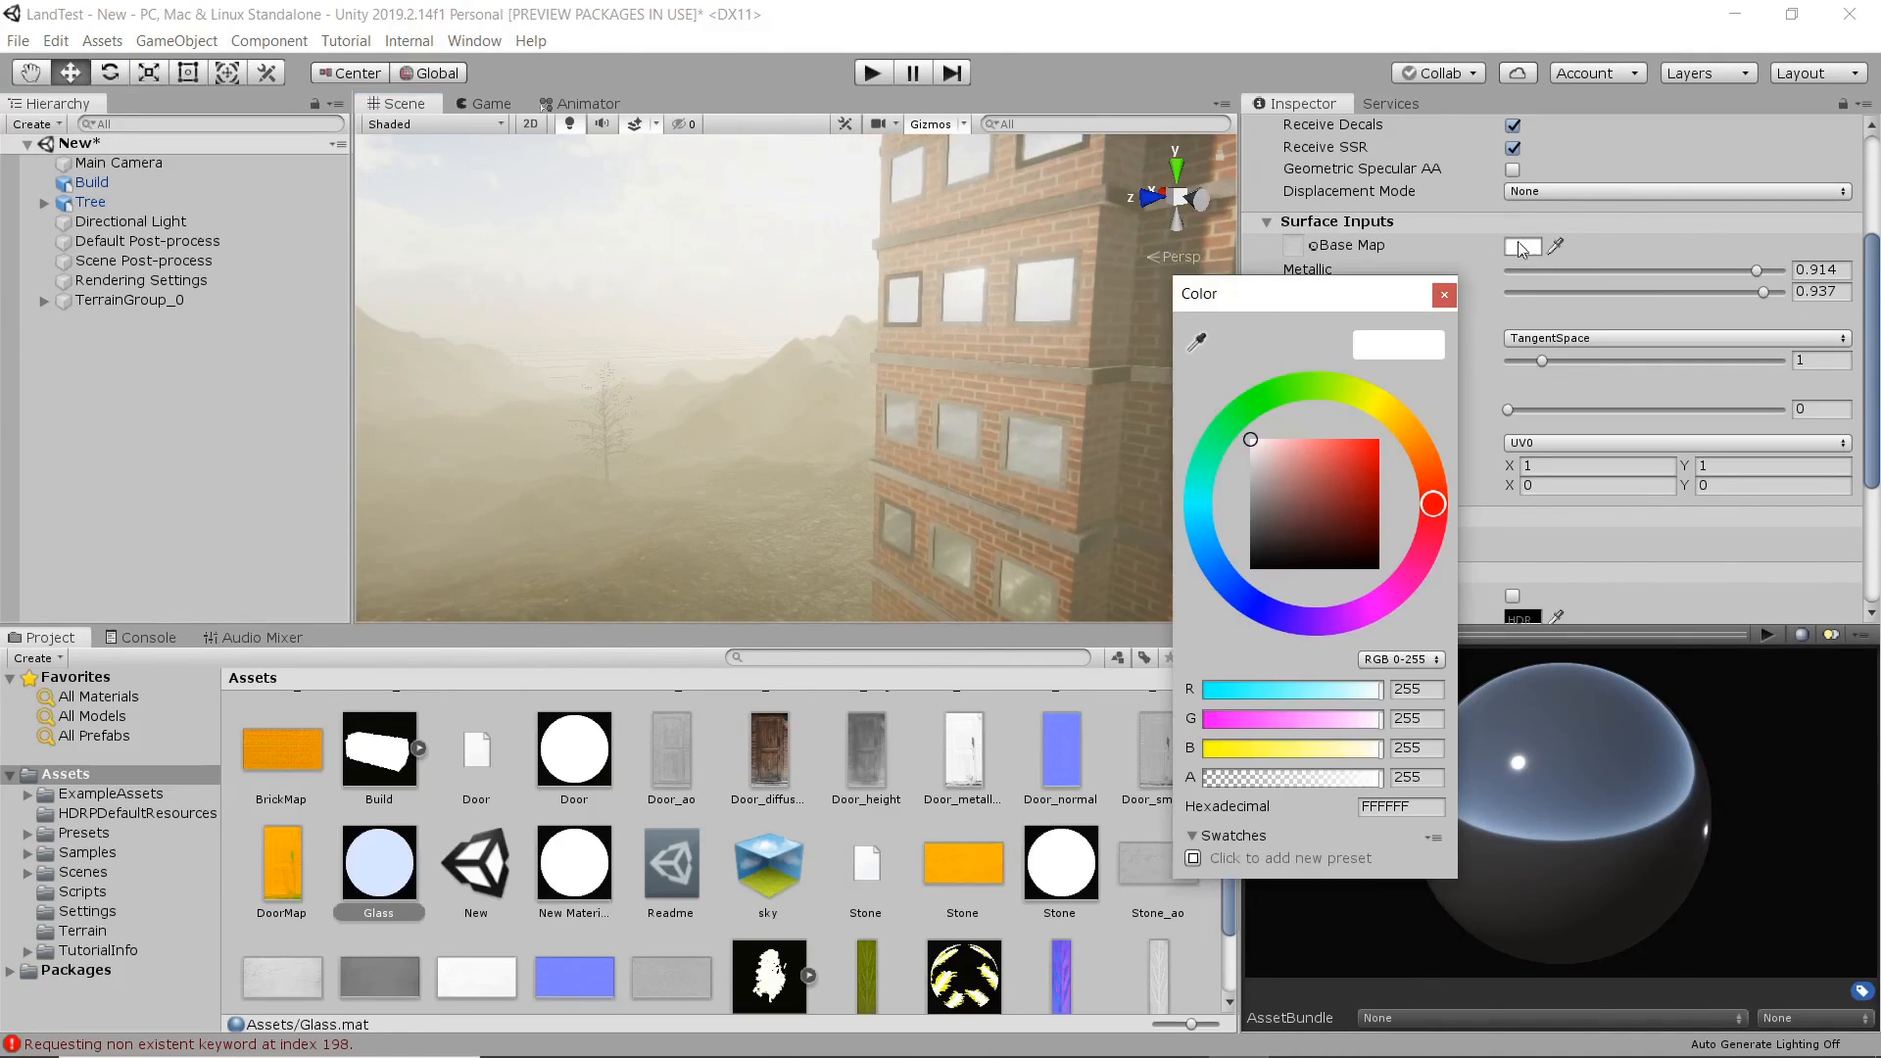
mouse_move(1273, 472)
mouse_down()
mouse_move(1247, 502)
mouse_move(1358, 498)
mouse_move(1279, 508)
mouse_up()
click(1213, 565)
scroll(1018, 354, down, 4)
click(1000, 332)
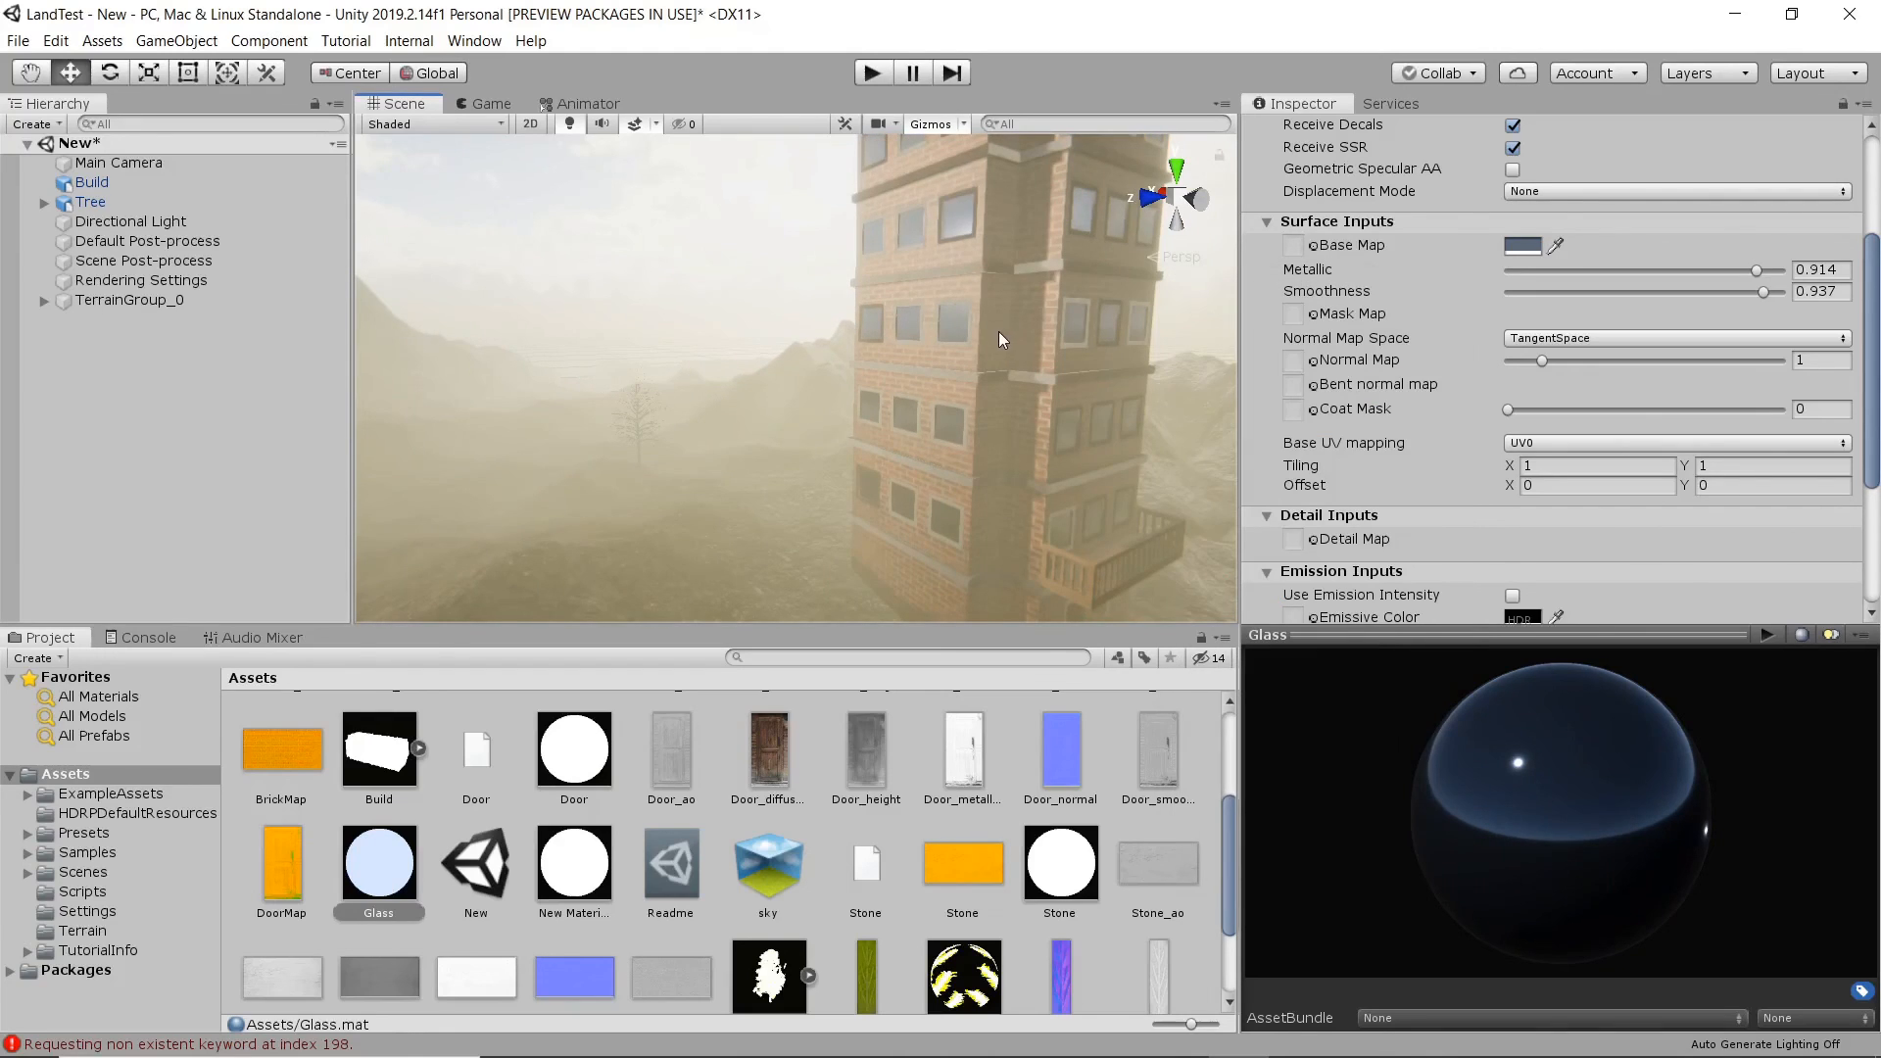
- Examine the reflections in the window glass up close and on the whole tower
scroll(933, 354, up, 9)
right_drag(950, 361, 882, 438)
scroll(884, 438, up, 9)
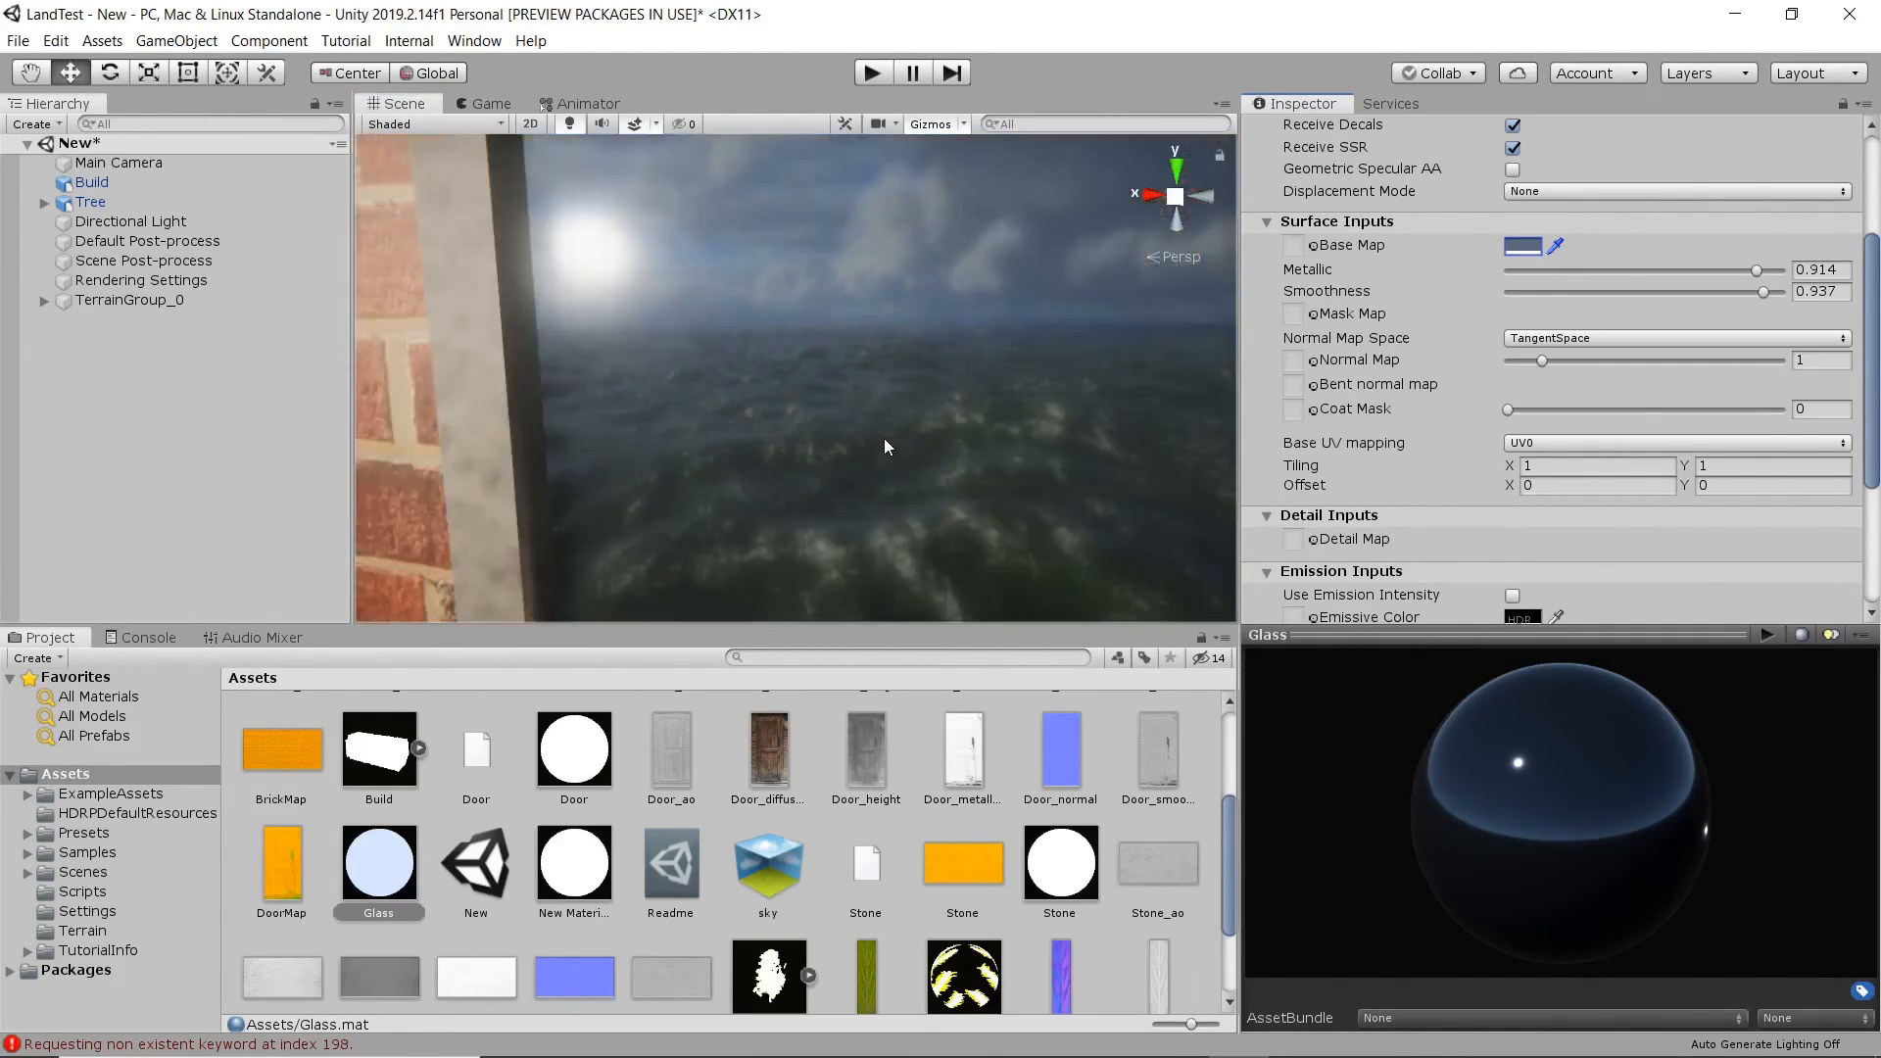
scroll(886, 437, down, 6)
right_drag(974, 391, 835, 390)
scroll(835, 390, down, 8)
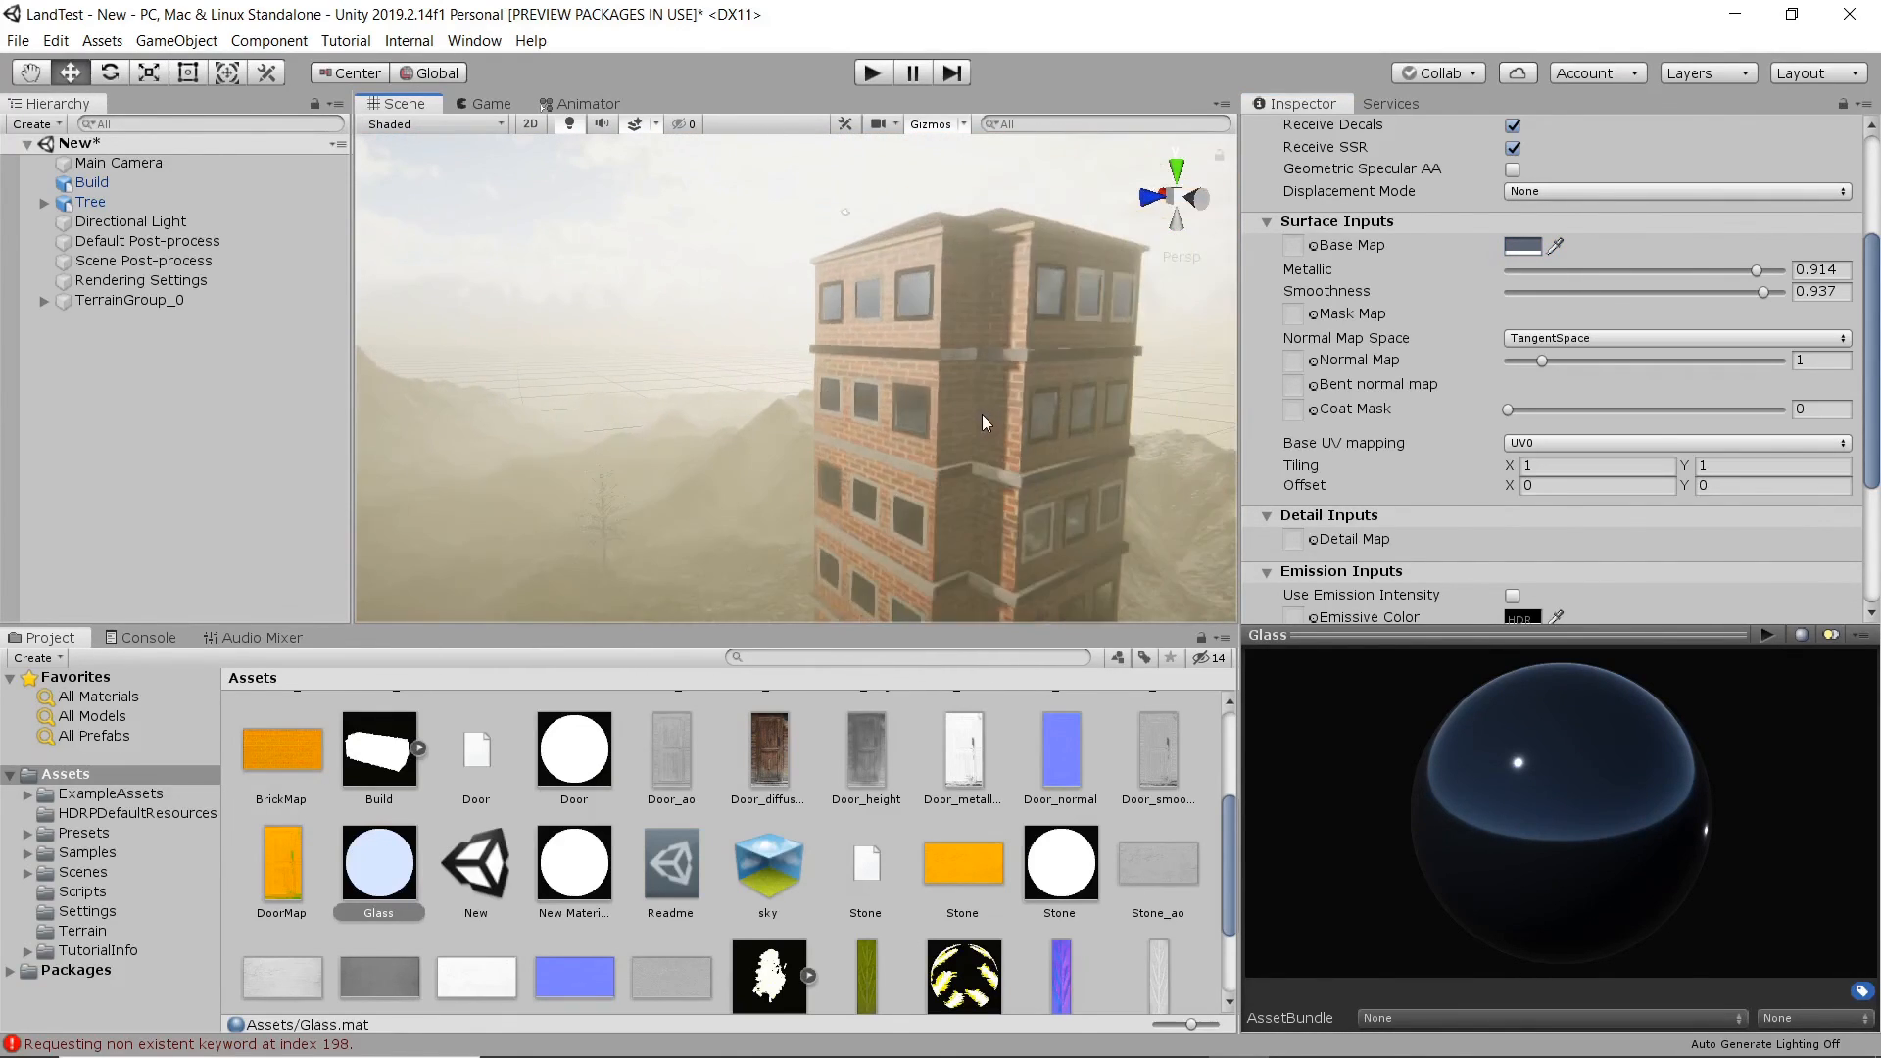
- Examine the textured tower against the foggy terrain, from ground level, from a distance and beside its upper floors
scroll(998, 393, up, 8)
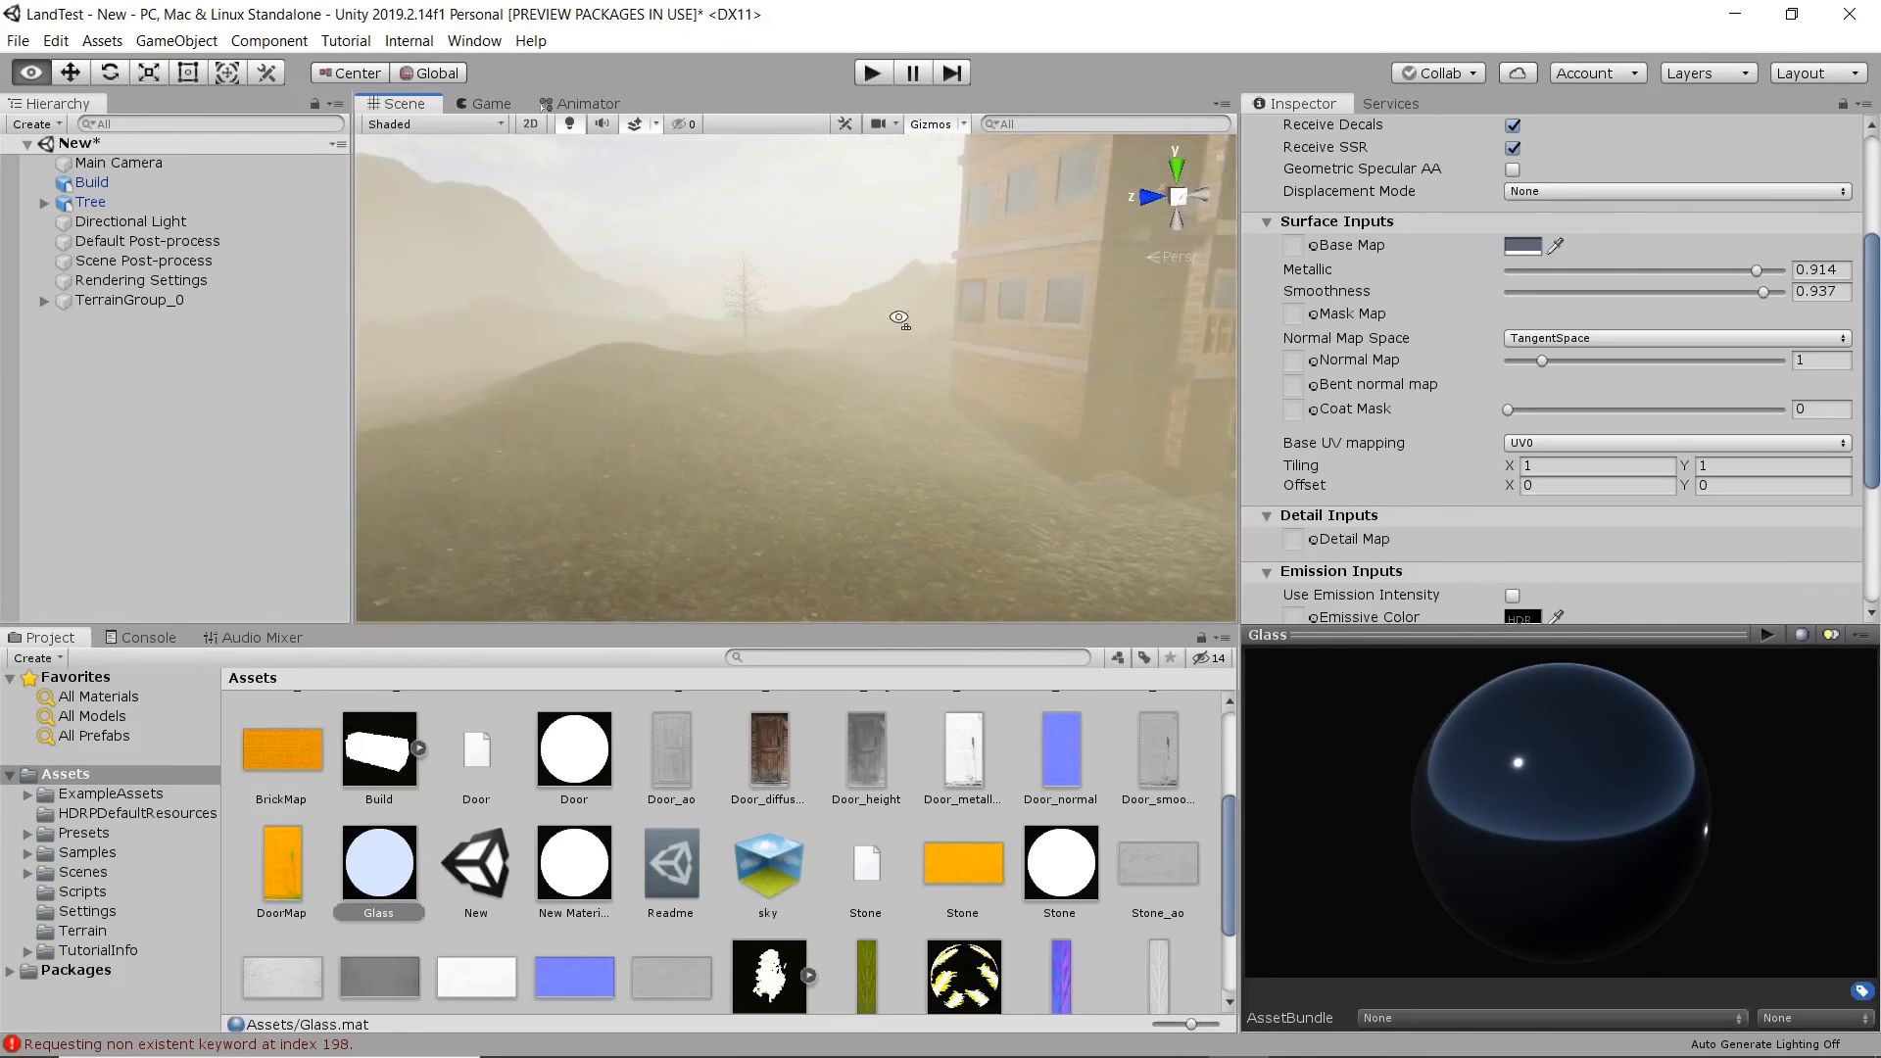
middle_drag(909, 345, 827, 396)
right_drag(827, 397, 942, 353)
scroll(988, 345, down, 8)
middle_drag(956, 382, 966, 333)
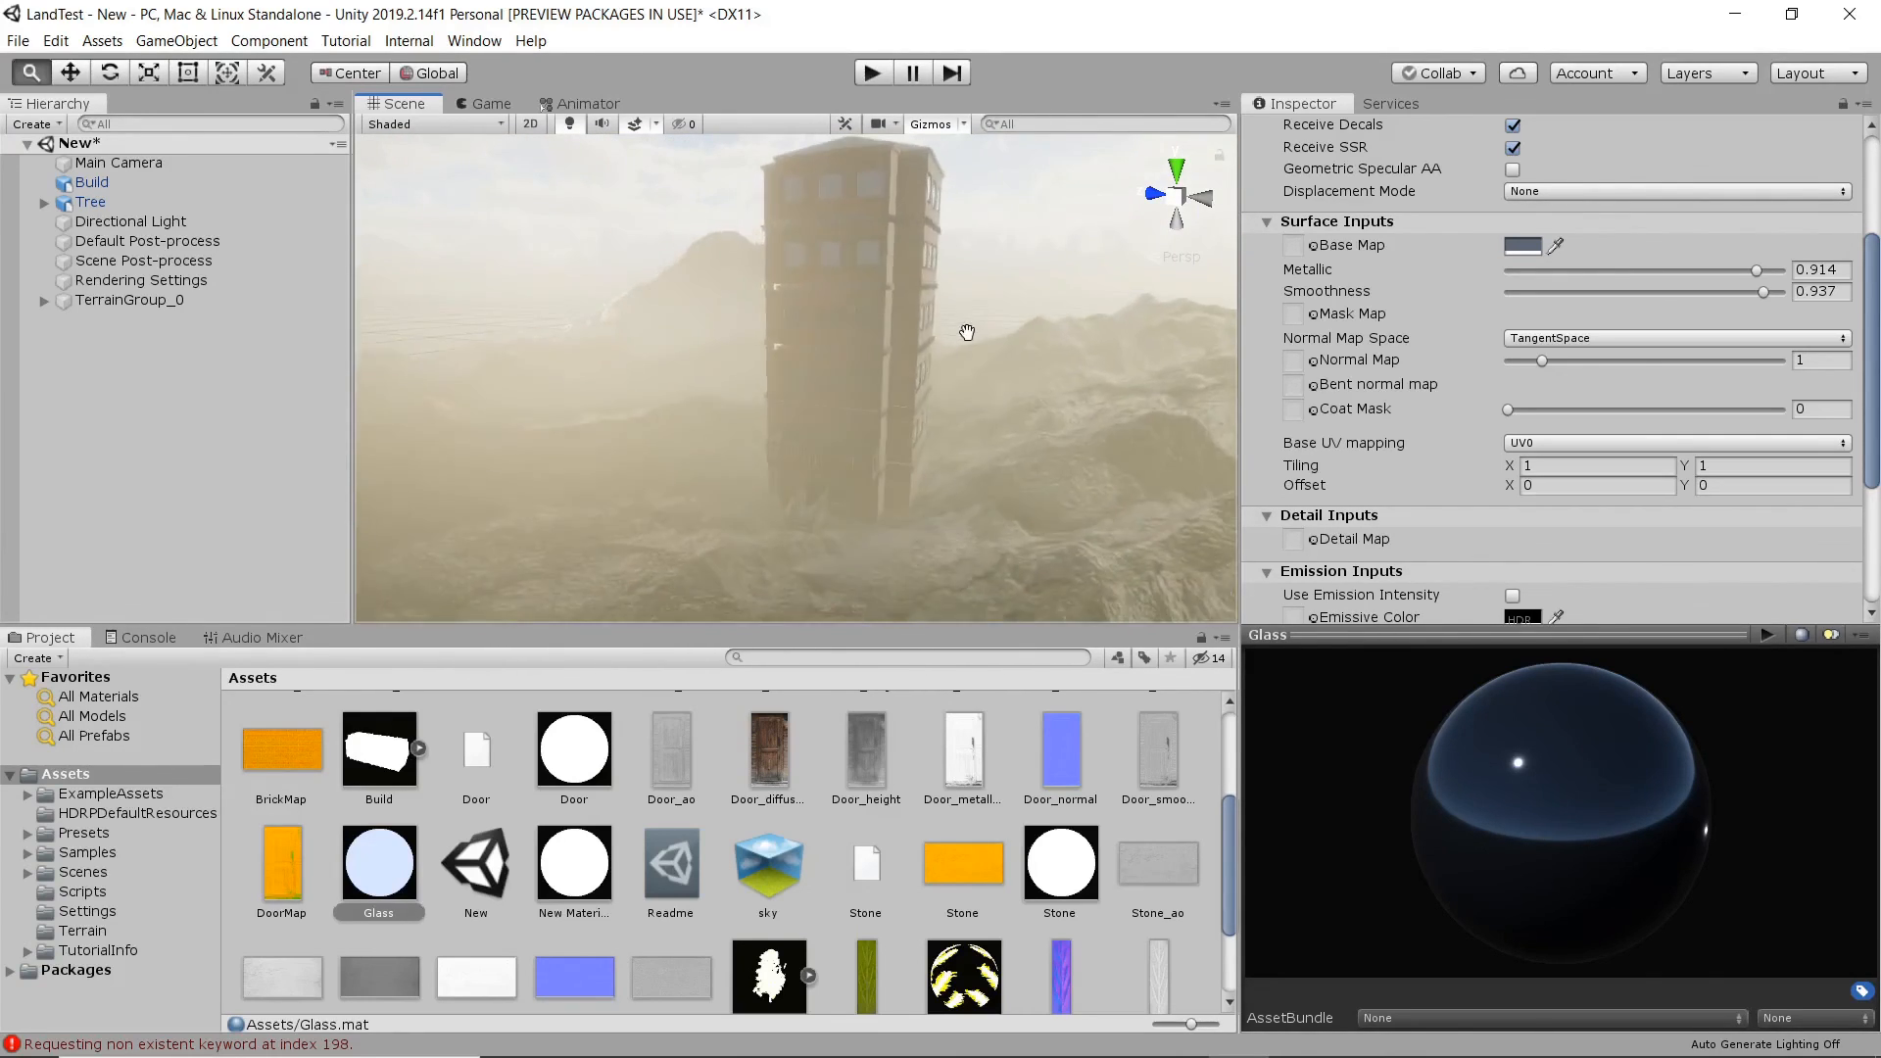
scroll(957, 352, up, 3)
scroll(960, 350, up, 2)
right_drag(959, 332, 832, 323)
scroll(885, 352, up, 2)
right_drag(946, 314, 985, 350)
right_drag(1103, 357, 673, 369)
key(w)
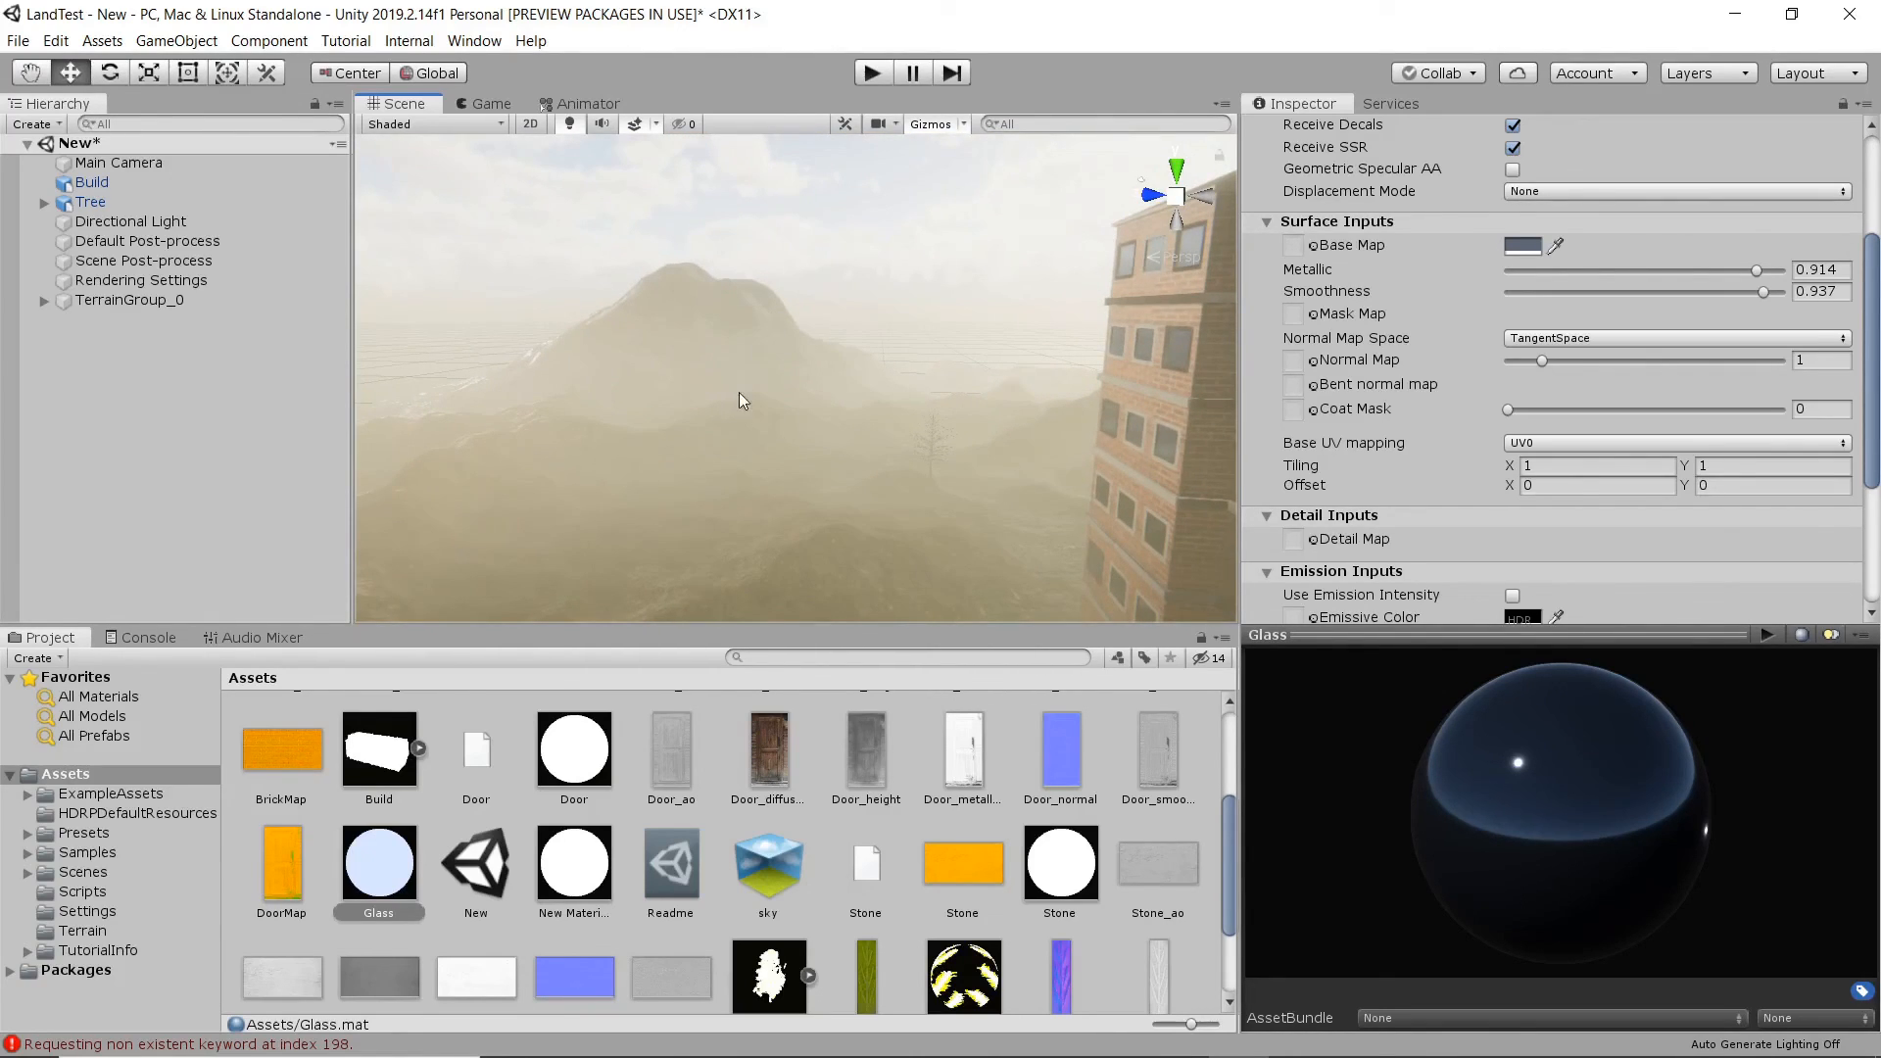
right_drag(713, 392, 670, 384)
scroll(656, 382, down, 2)
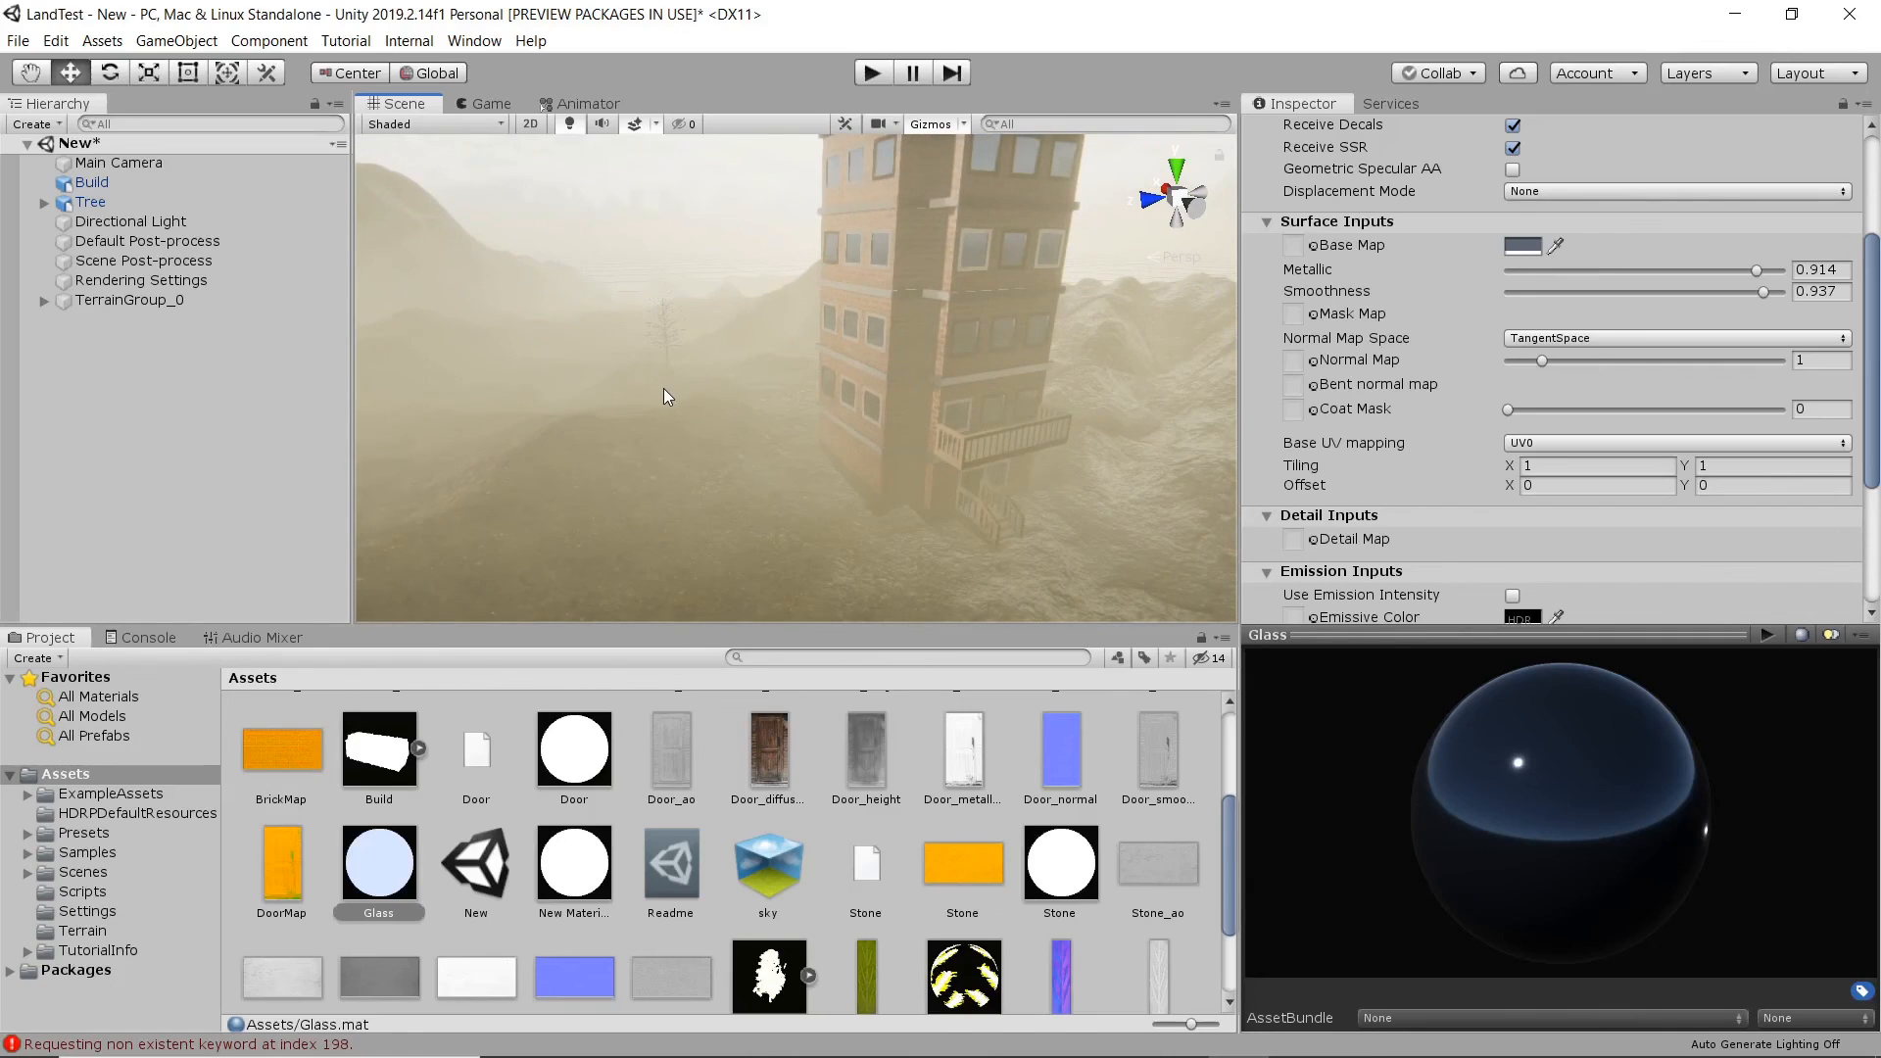
- Examine the tower's balcony and entrance stair side, both close up and from far away
right_drag(663, 388, 1095, 392)
right_drag(863, 425, 713, 384)
right_drag(860, 344, 964, 378)
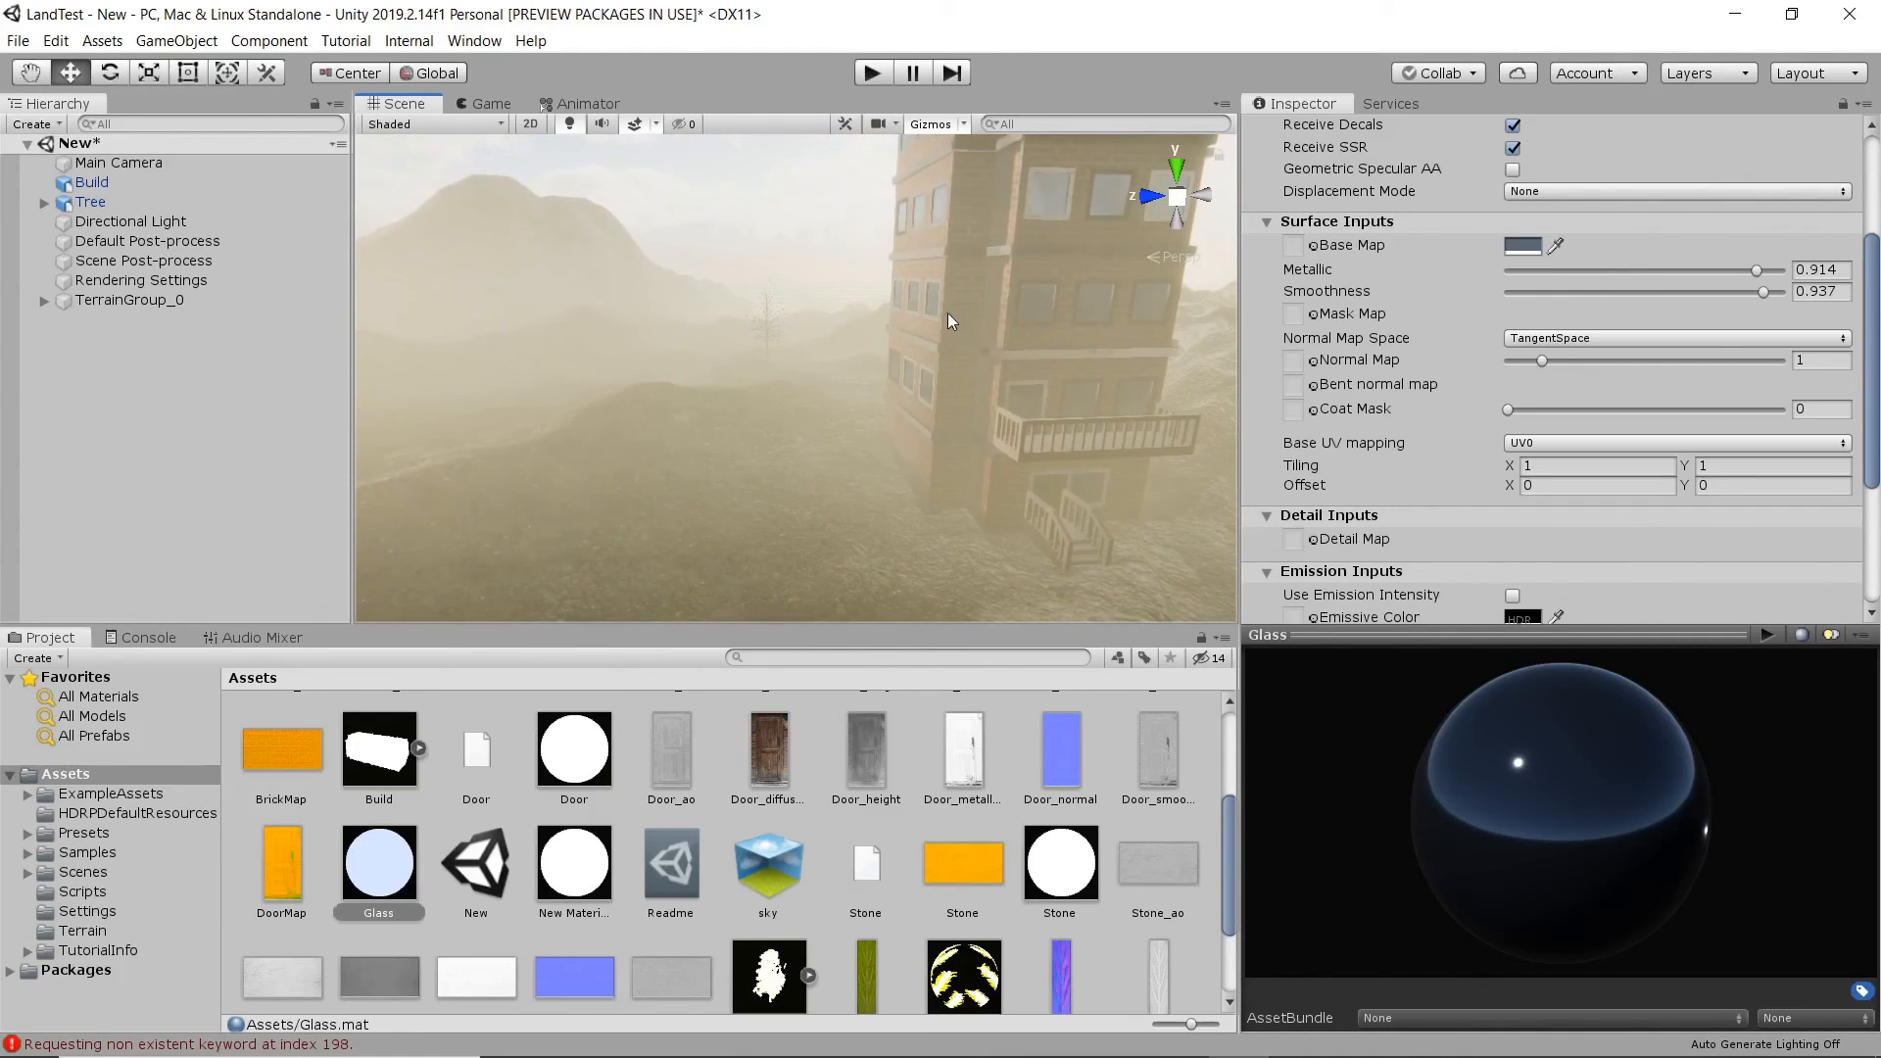
middle_drag(1002, 337, 1019, 470)
scroll(1019, 426, down, 3)
right_drag(1019, 470, 941, 474)
middle_drag(1019, 499, 925, 441)
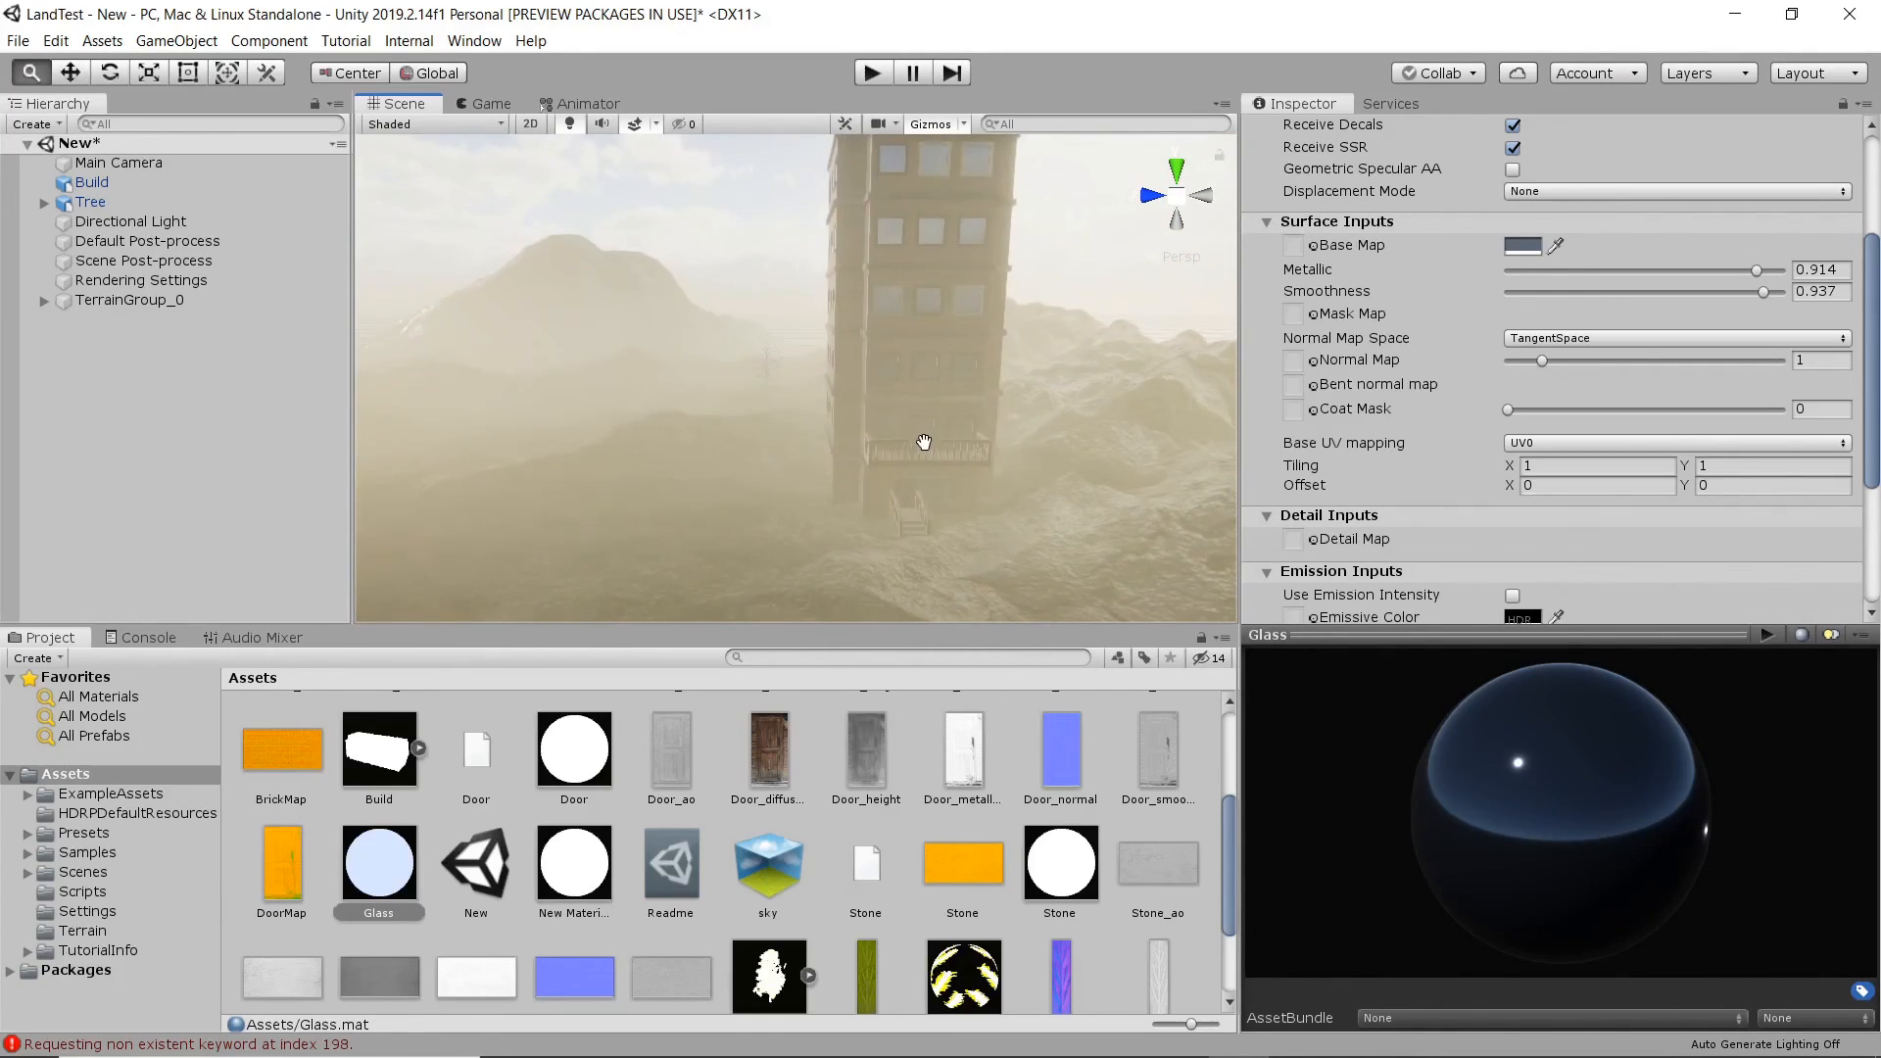
scroll(823, 416, down, 2)
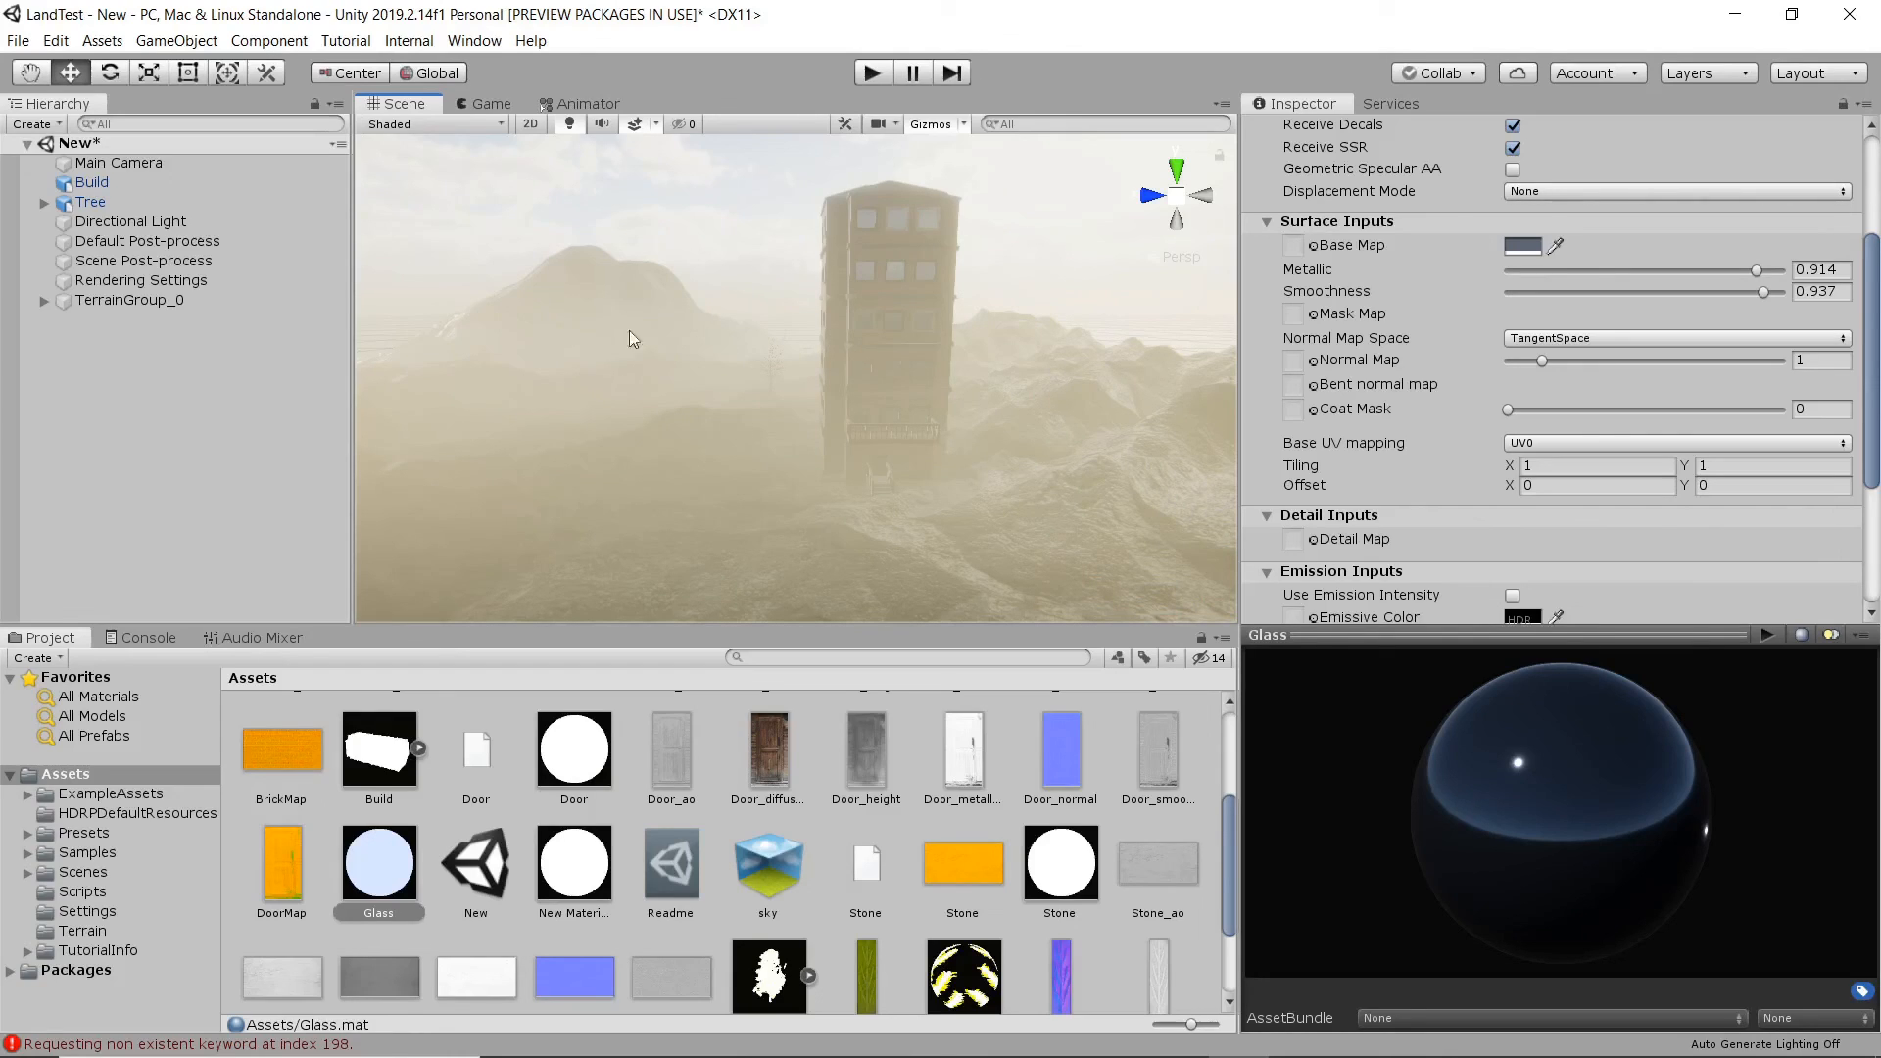
scroll(664, 396, up, 2)
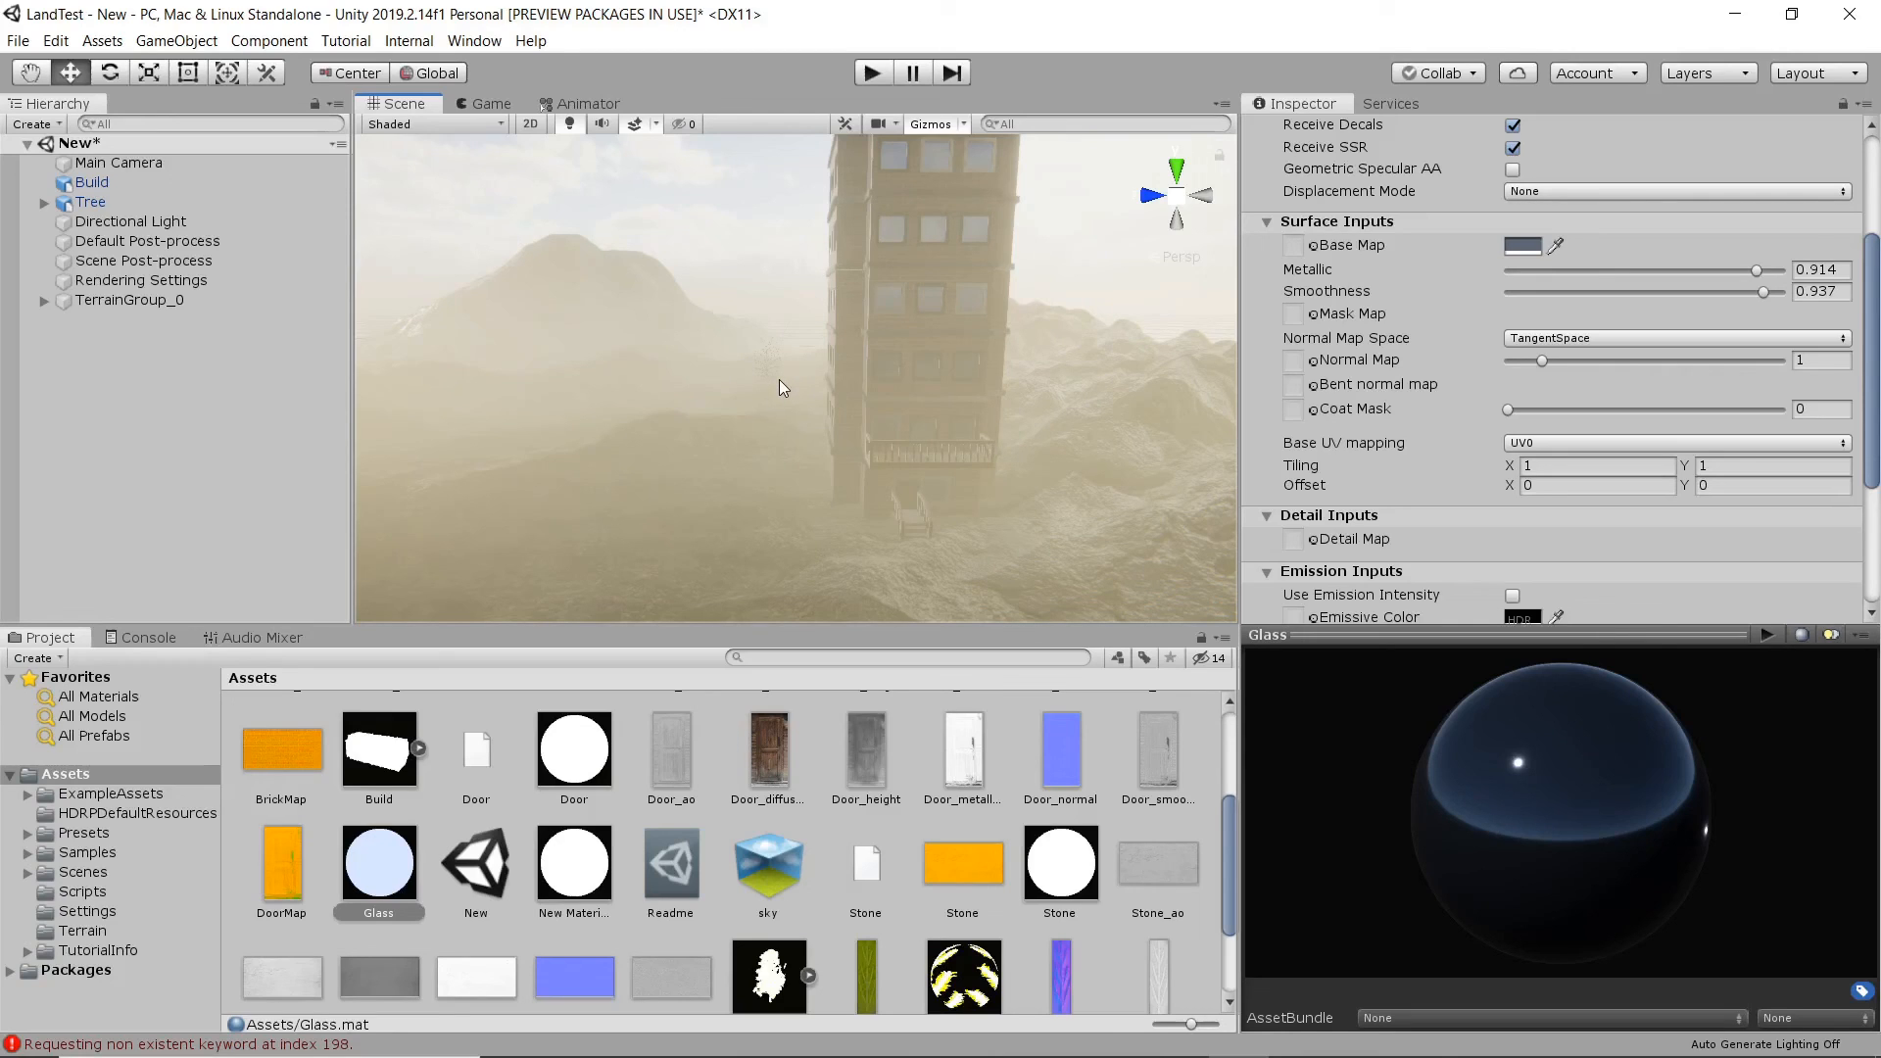
- Examine the brick facade and window glass on the tower's upper floors with the mountain in the background
alt+drag(782, 386, 882, 468)
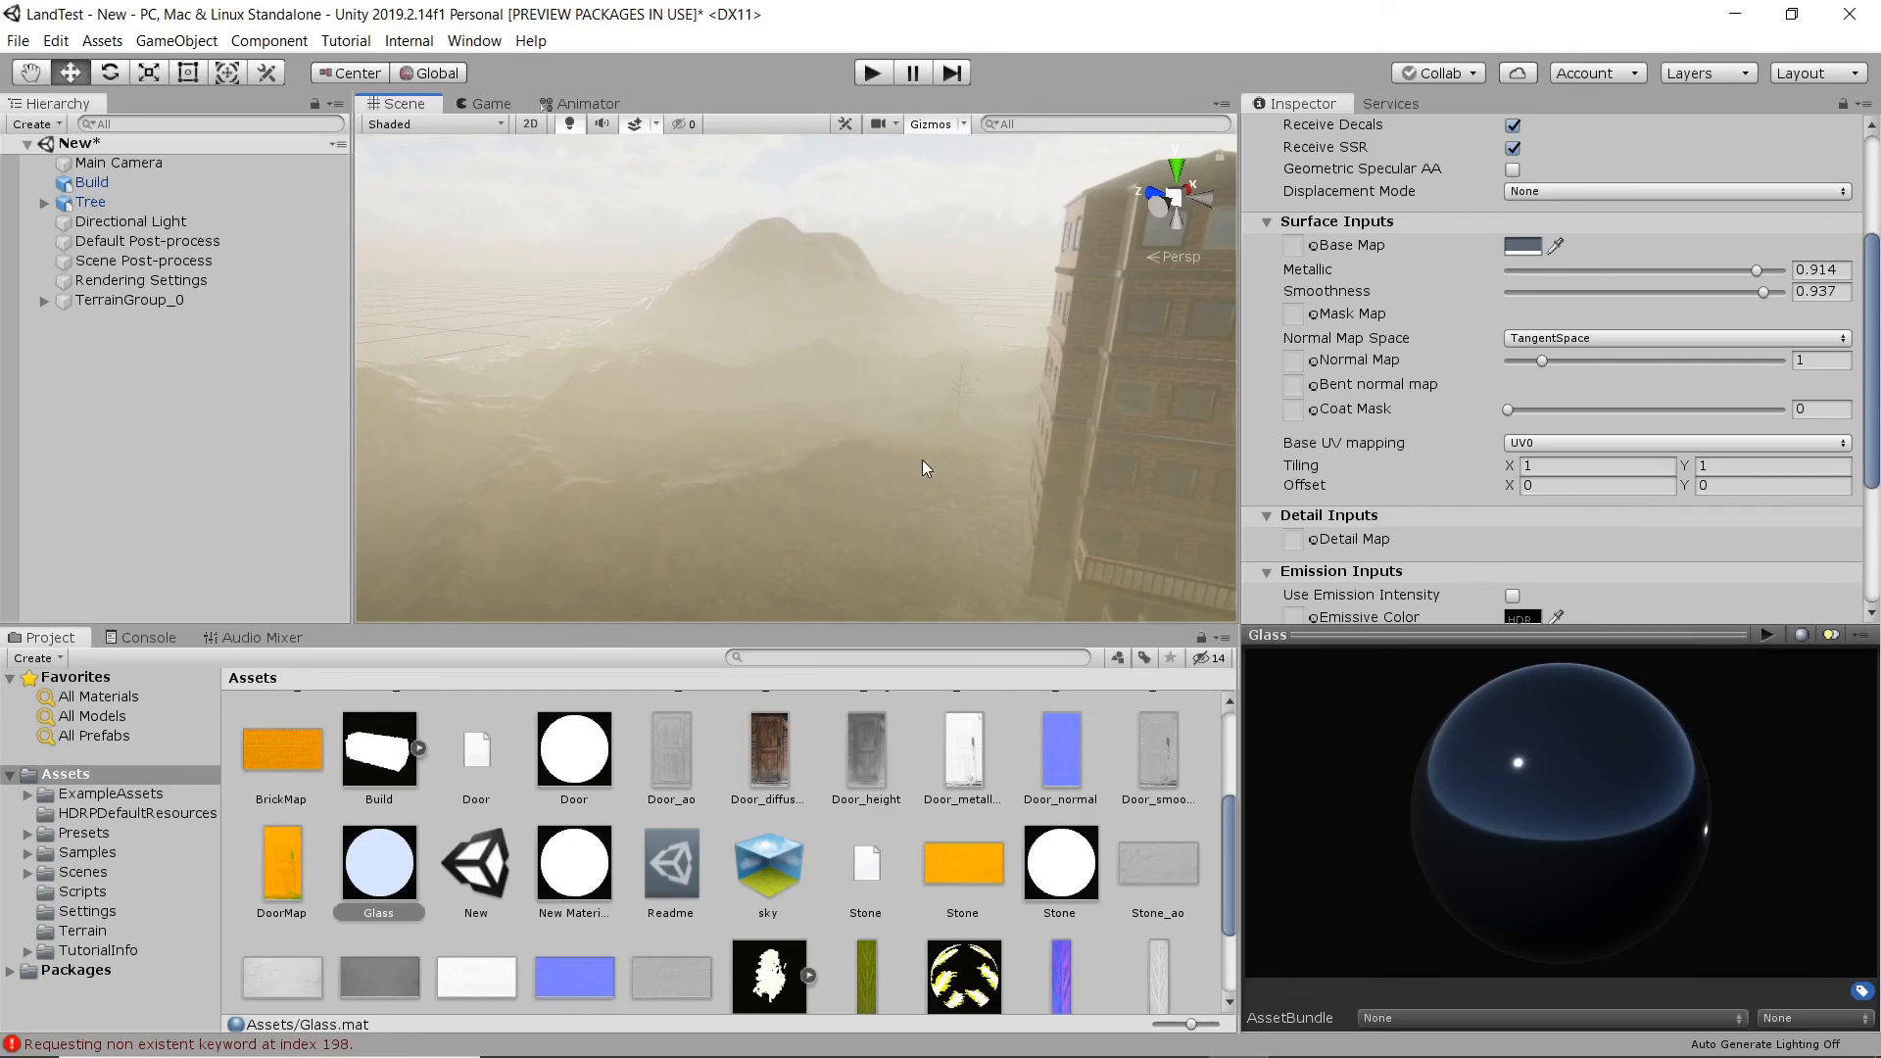
scroll(921, 458, up, 1)
middle_drag(921, 458, 849, 434)
scroll(752, 370, down, 4)
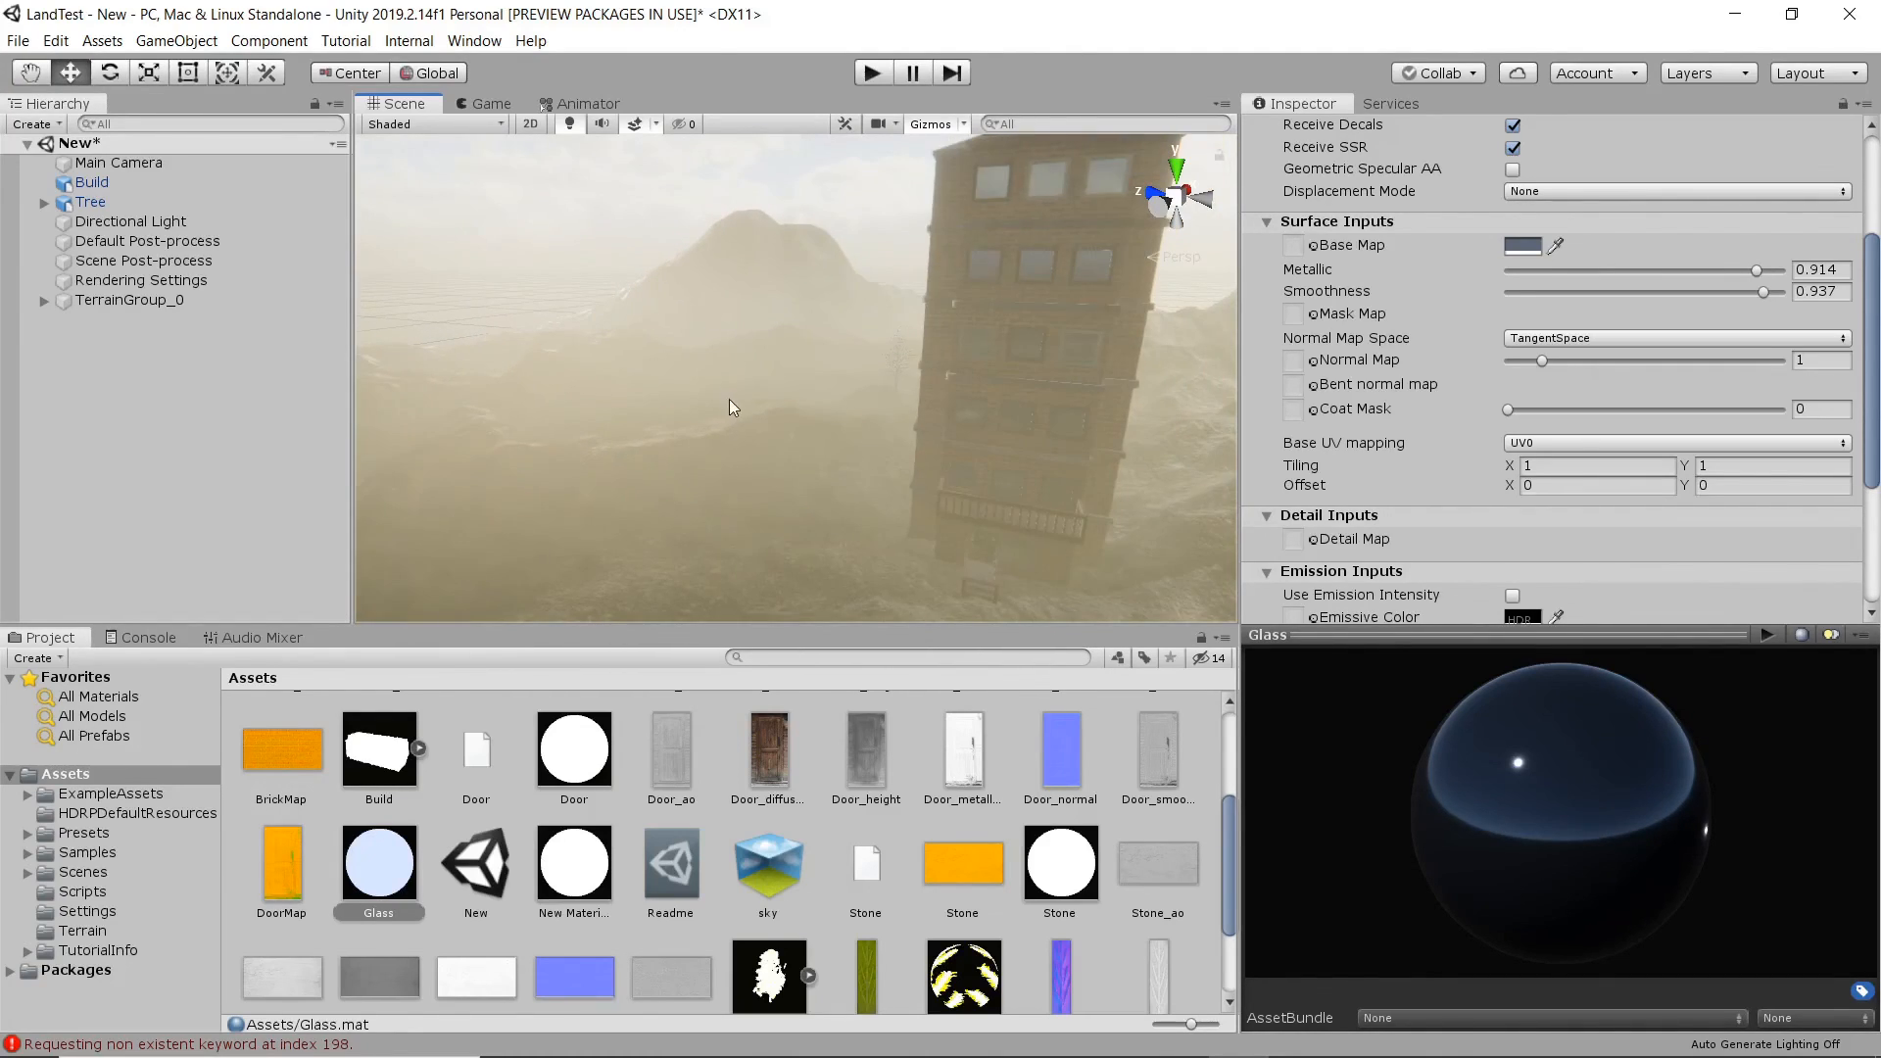
right_drag(729, 398, 768, 340)
scroll(708, 378, up, 1)
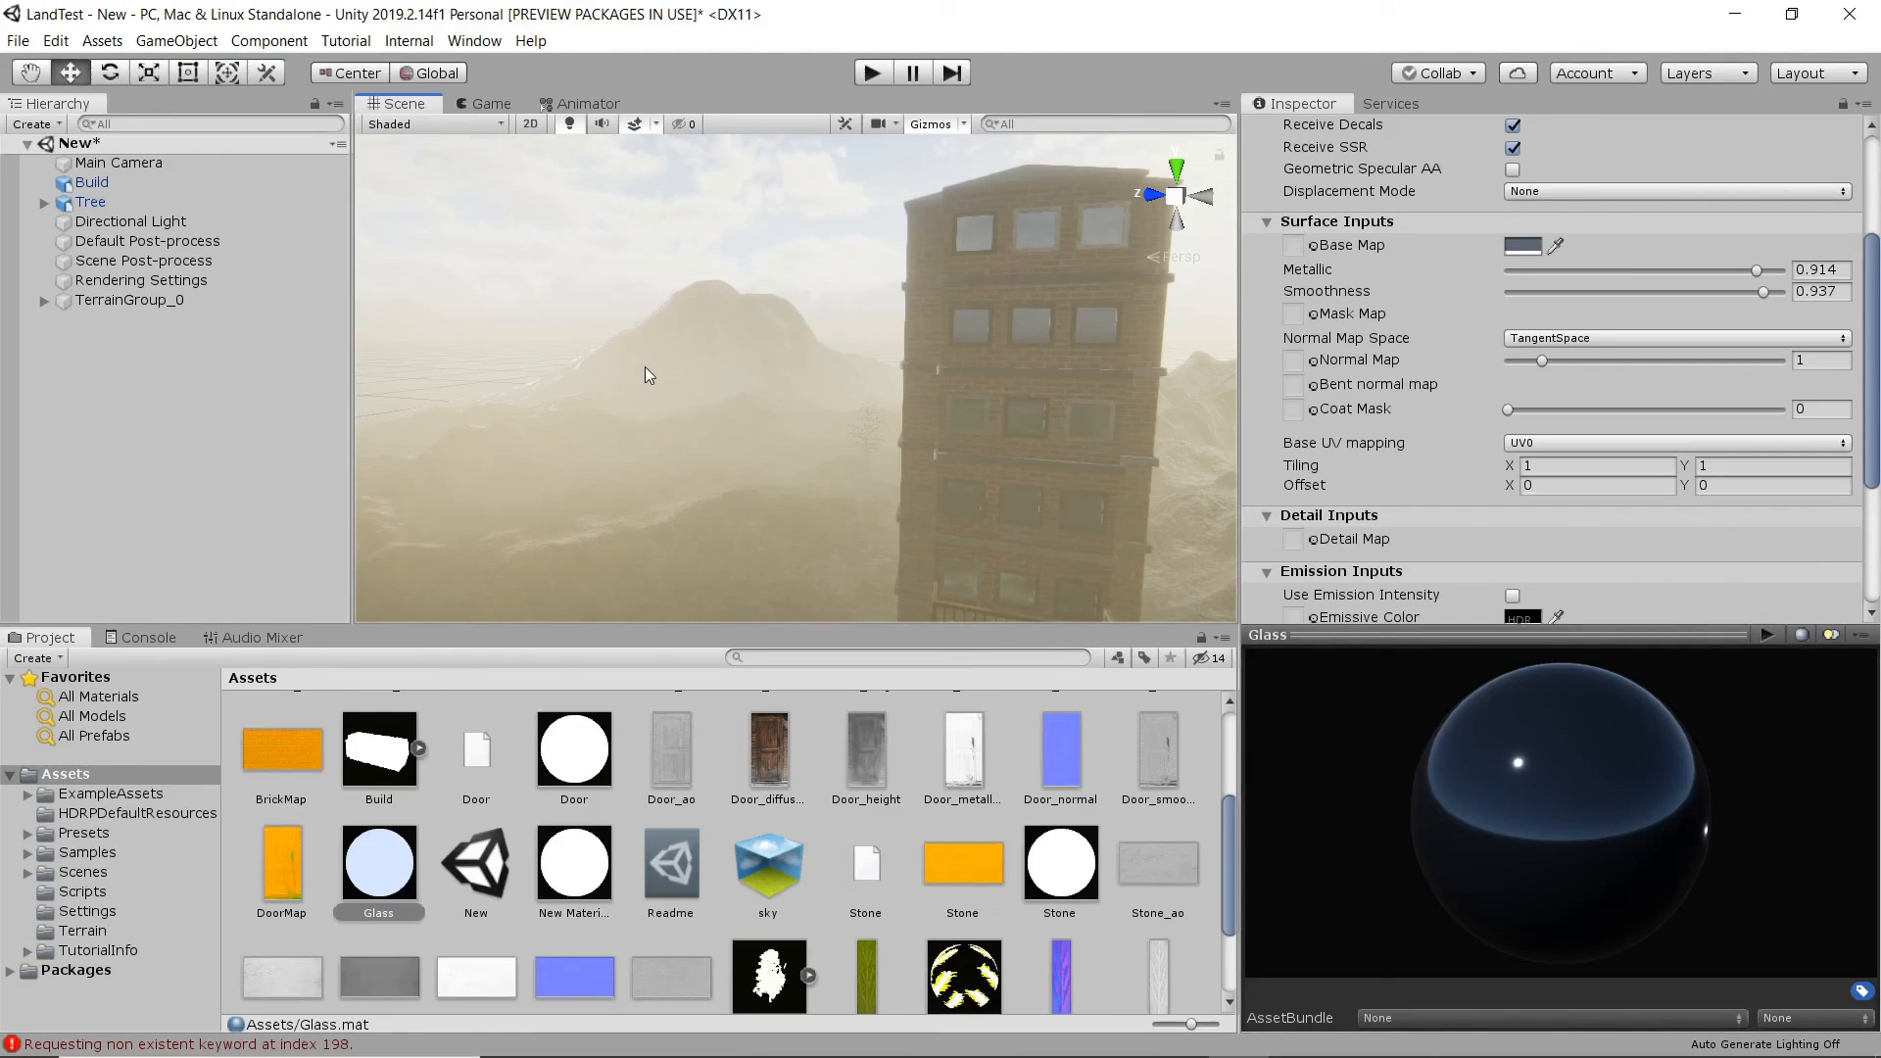
scroll(653, 371, up, 2)
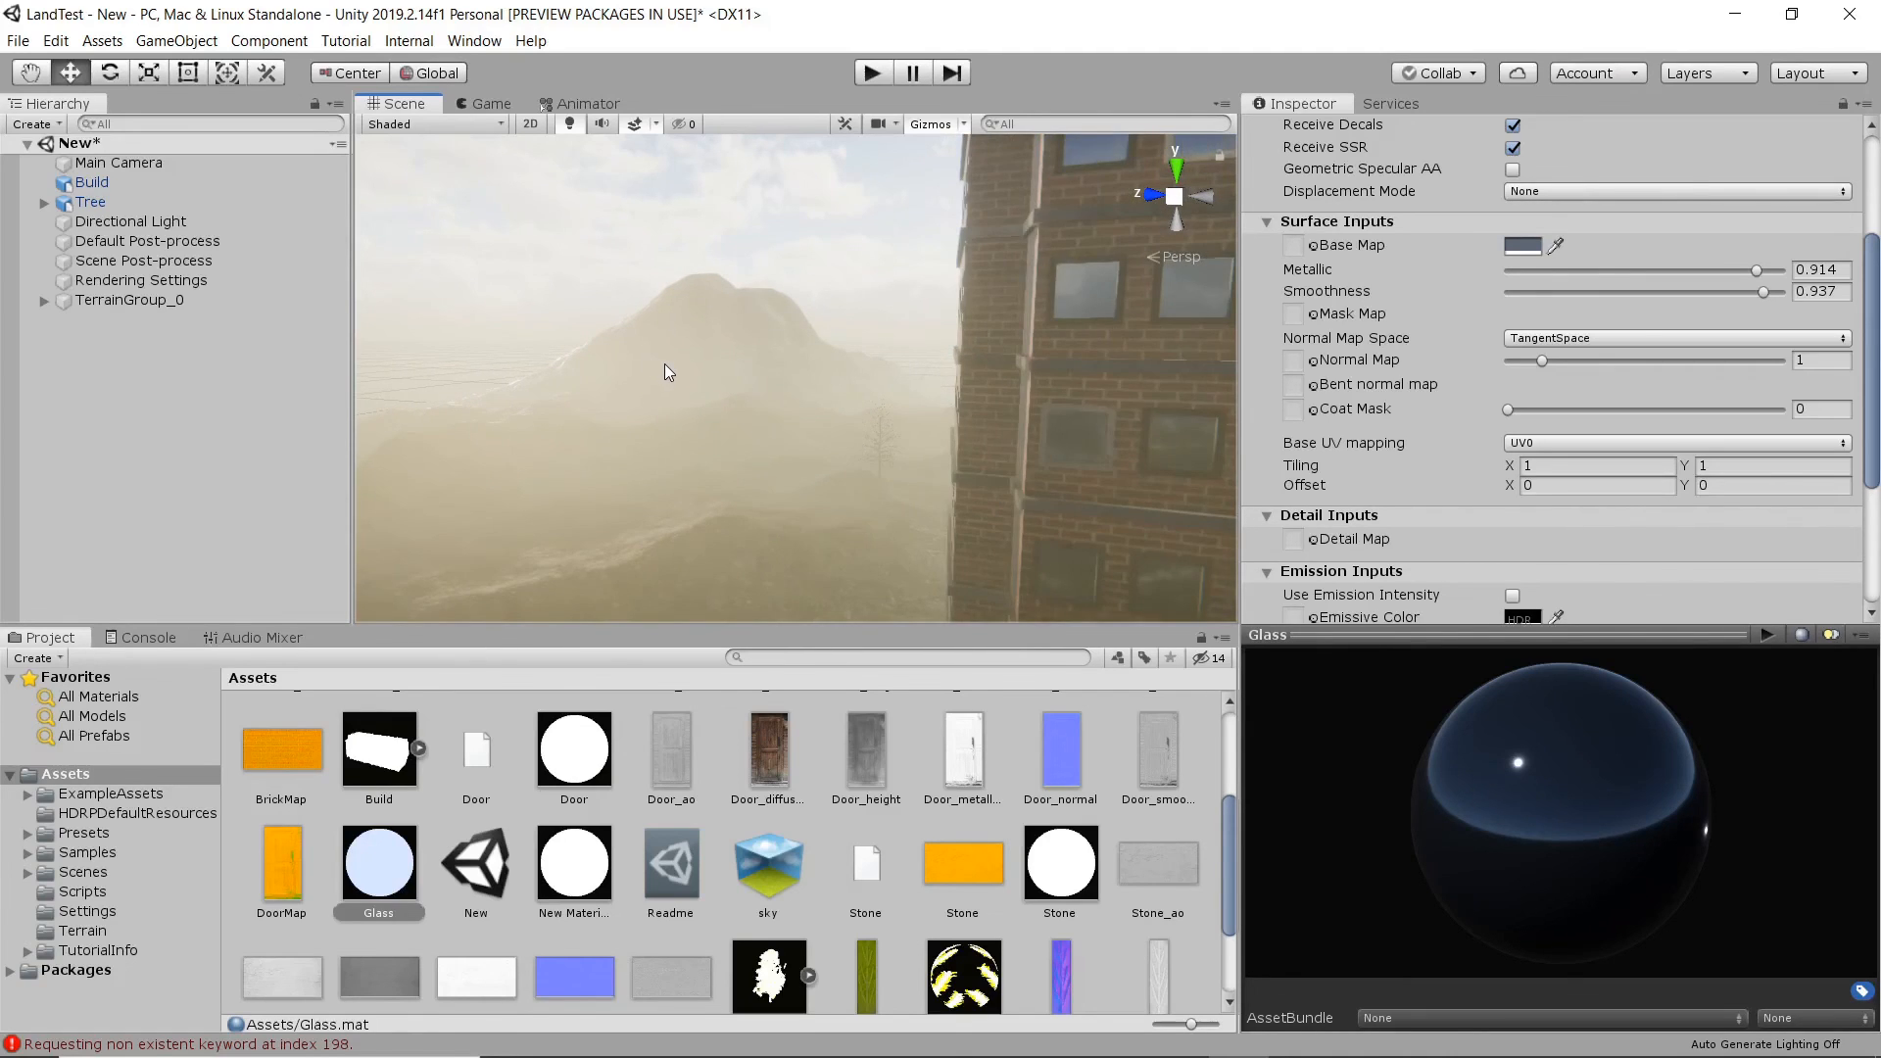
right_drag(652, 370, 978, 409)
scroll(679, 398, up, 3)
middle_drag(490, 355, 702, 418)
scroll(701, 418, up, 3)
right_drag(684, 411, 709, 416)
middle_drag(709, 415, 762, 435)
mouse_move(795, 435)
right_down()
mouse_move(944, 429)
mouse_move(772, 424)
right_up()
scroll(933, 435, down, 5)
scroll(1009, 431, up, 3)
middle_drag(960, 439, 907, 373)
right_drag(921, 370, 931, 419)
scroll(785, 374, down, 4)
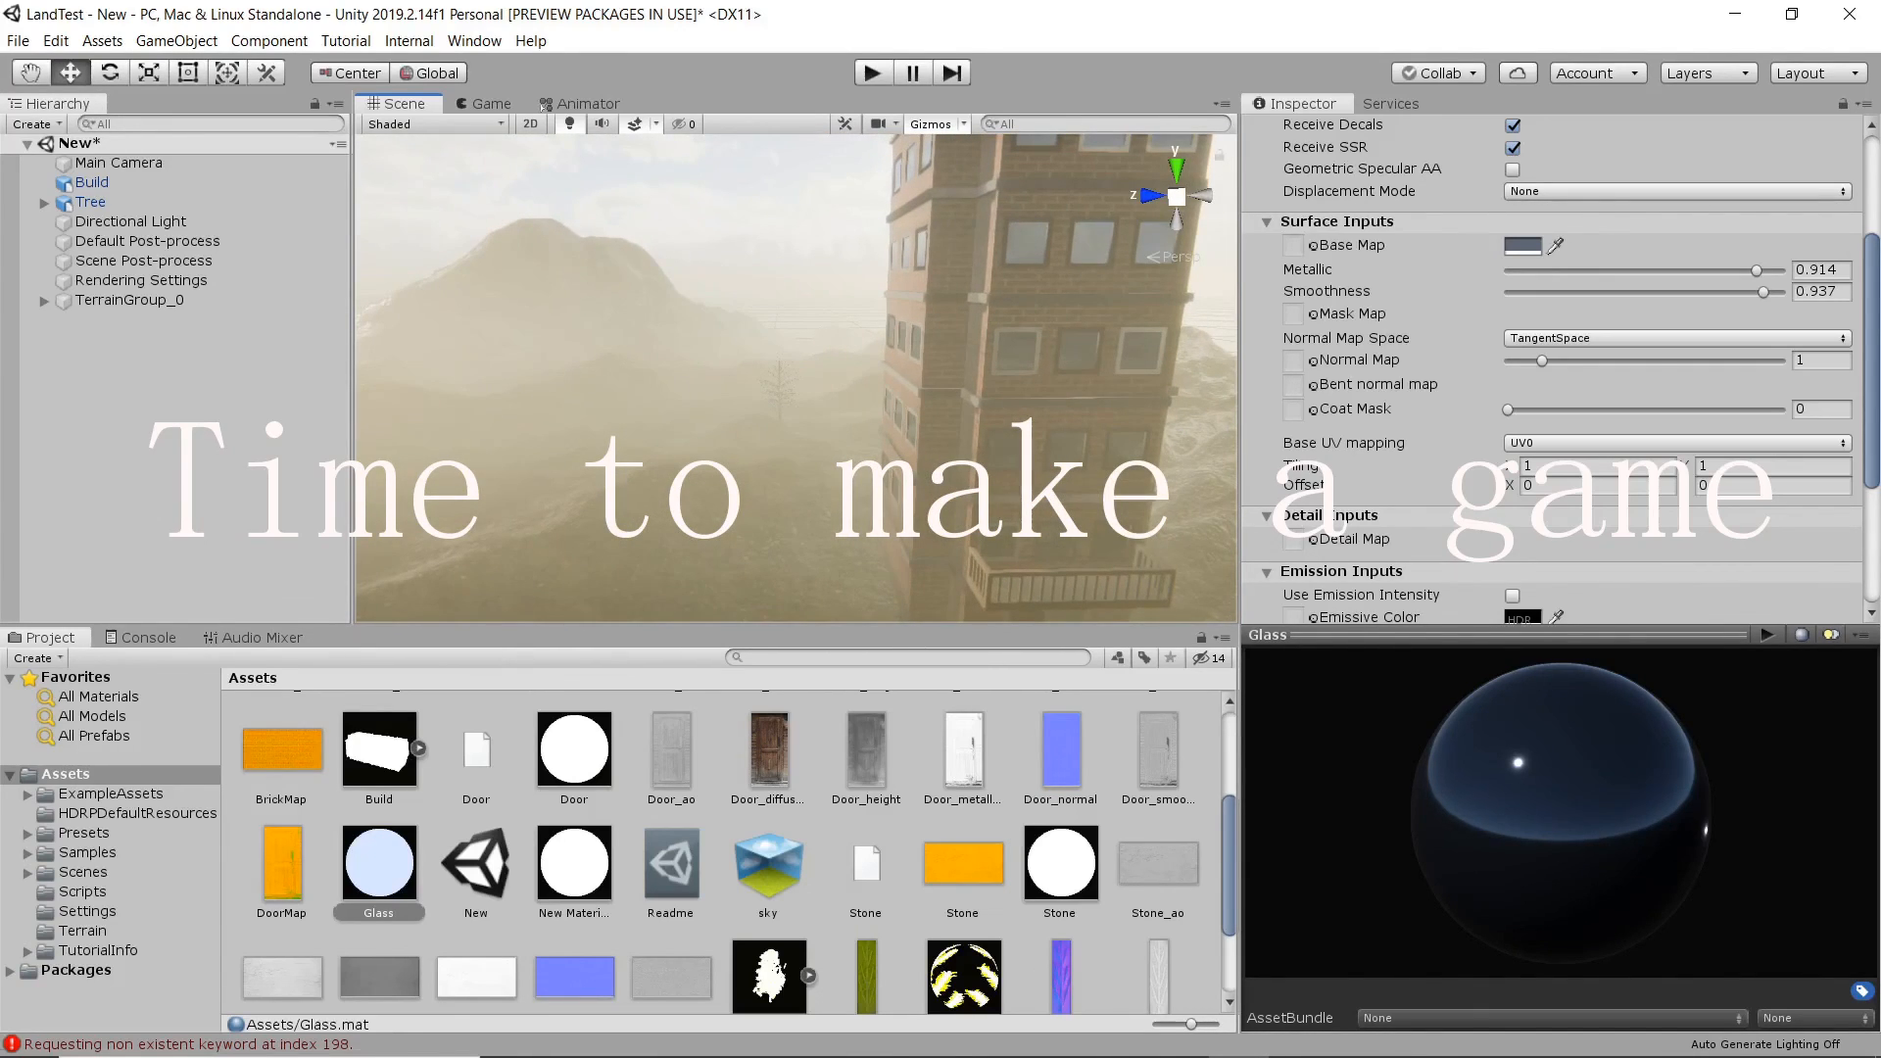